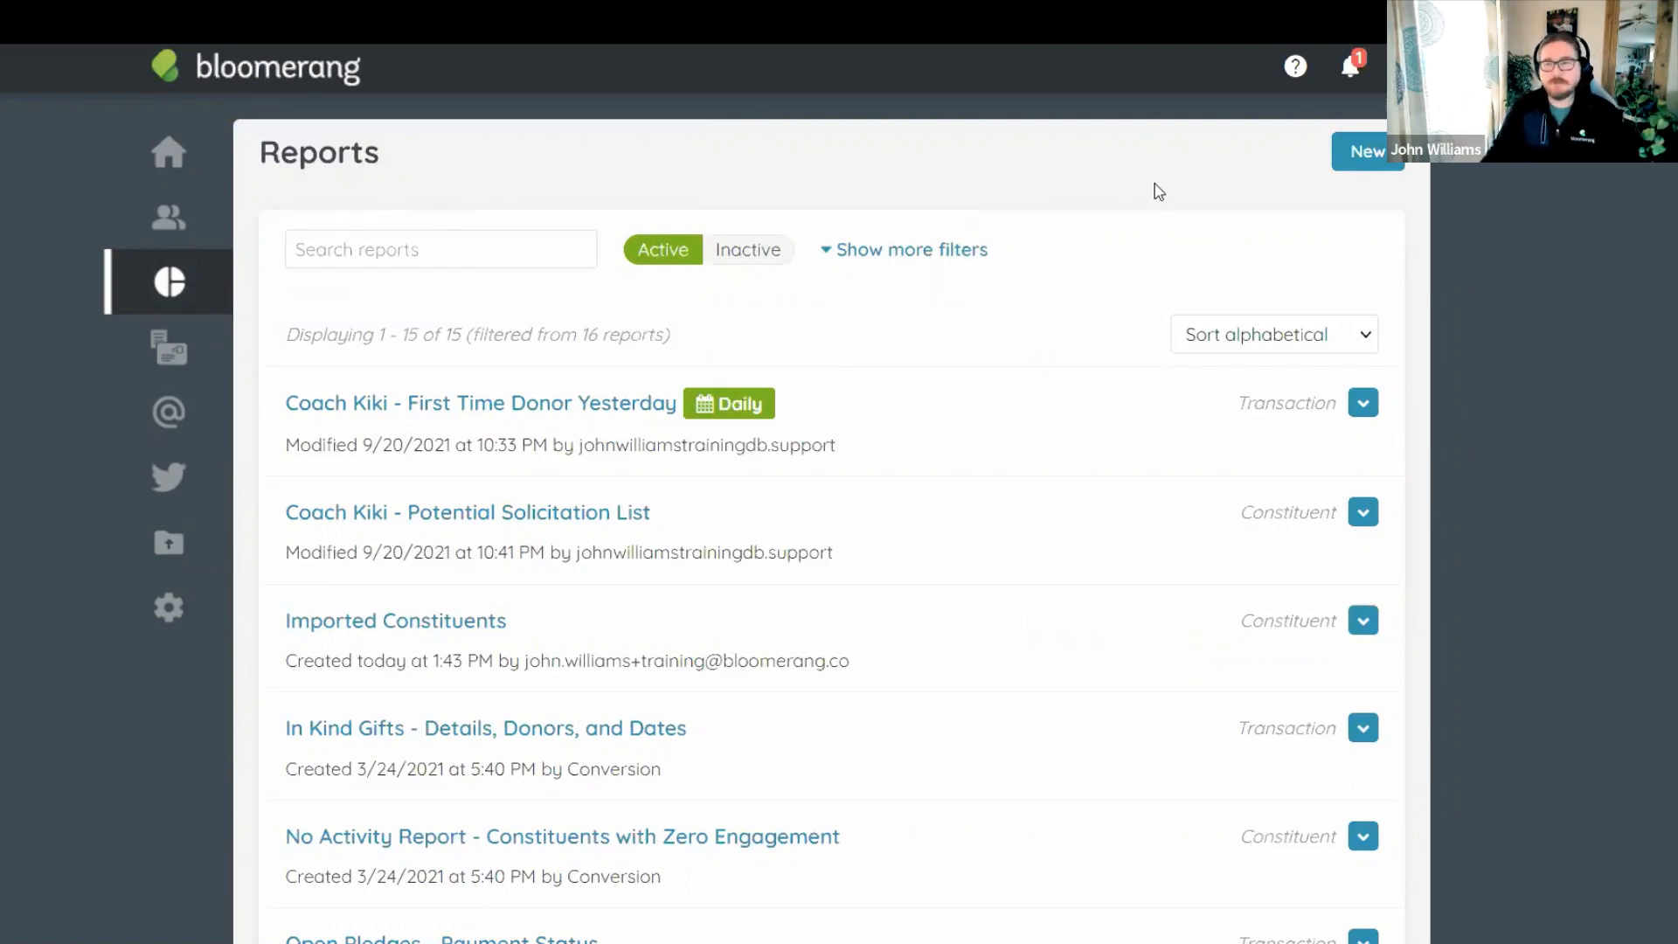
# Begin a new report from a template and scroll down to the Year-End Tax Report templates.
pyautogui.click(1369, 162)
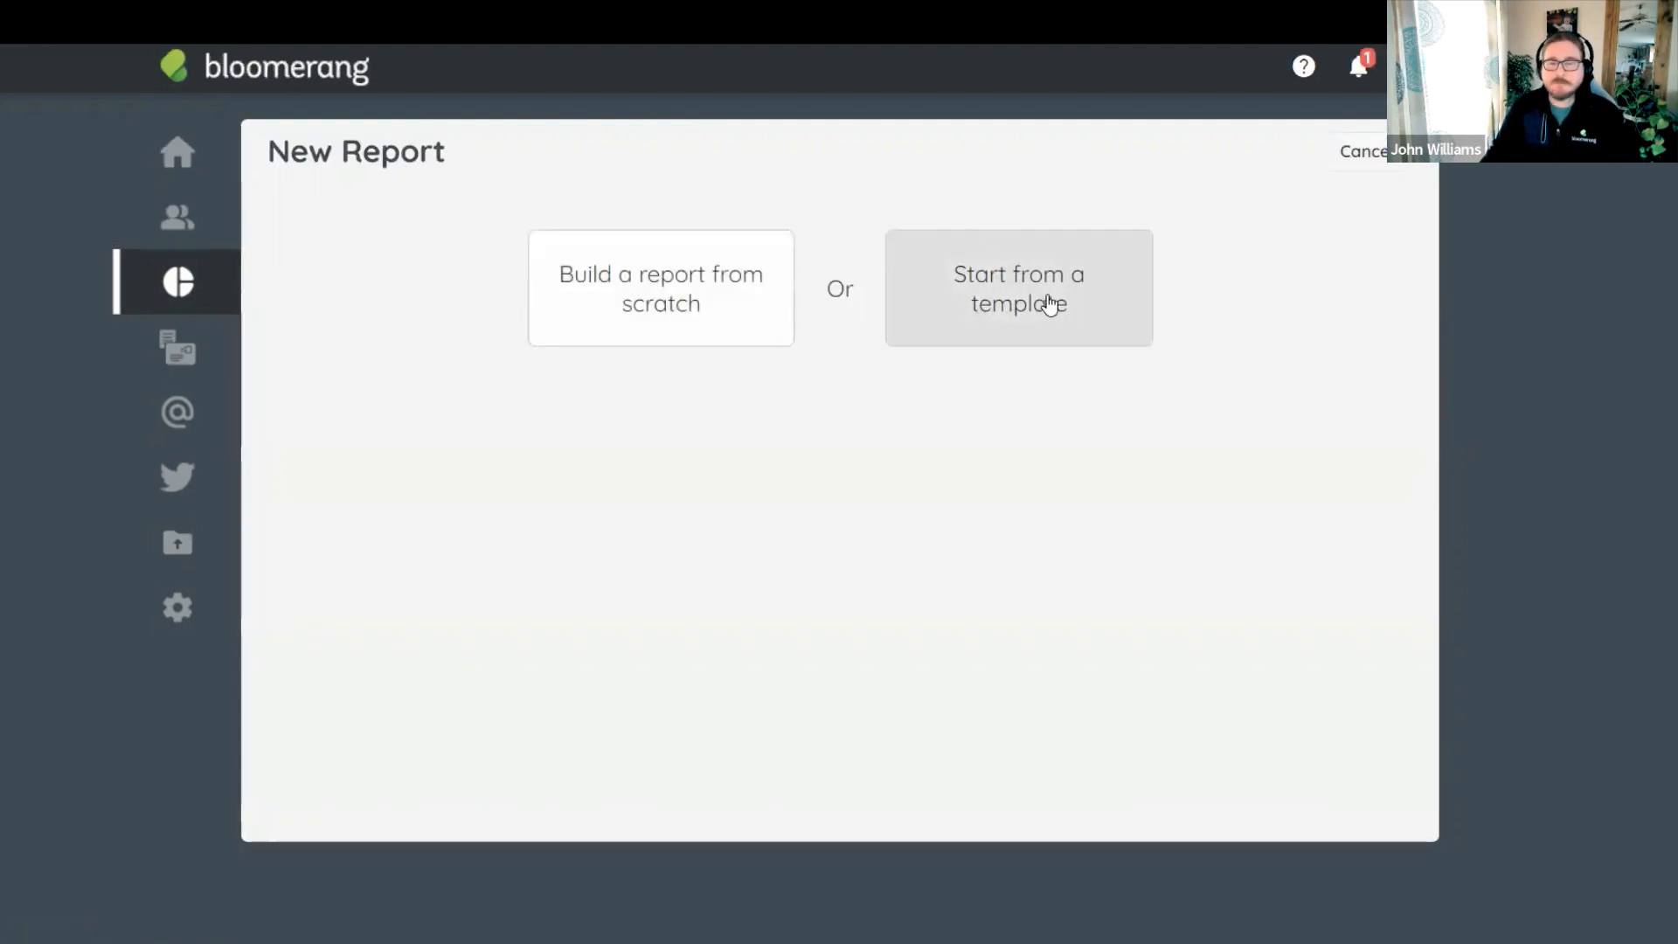
pyautogui.click(1046, 300)
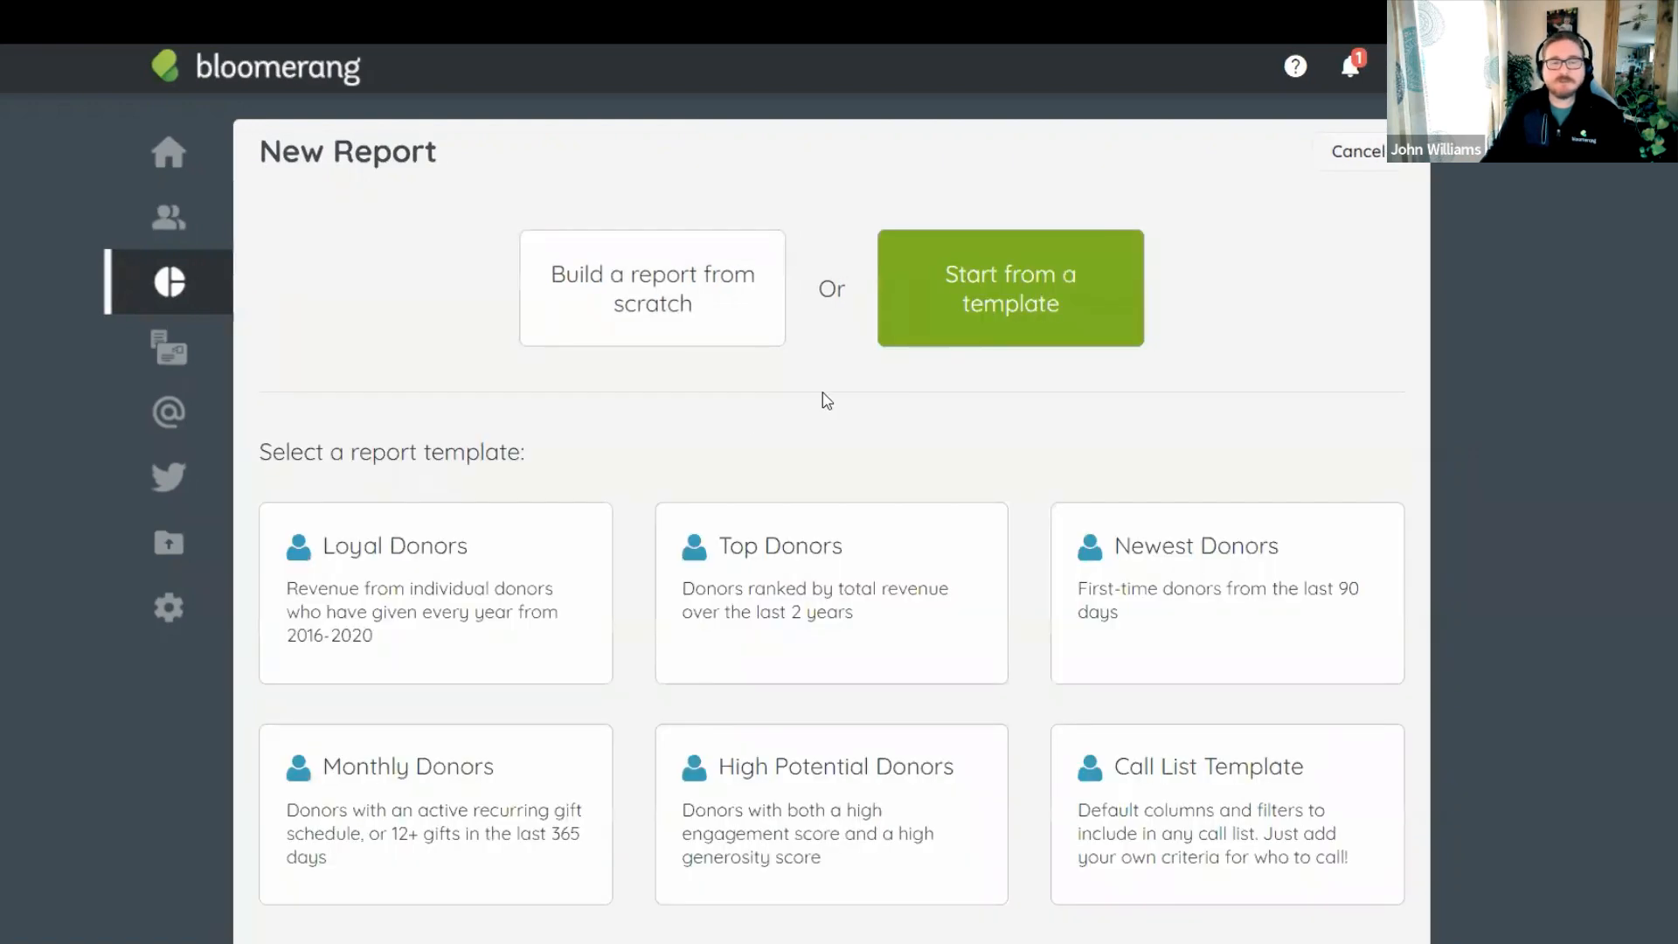
pyautogui.scroll(-5, 821, 402)
pyautogui.scroll(-6, 827, 401)
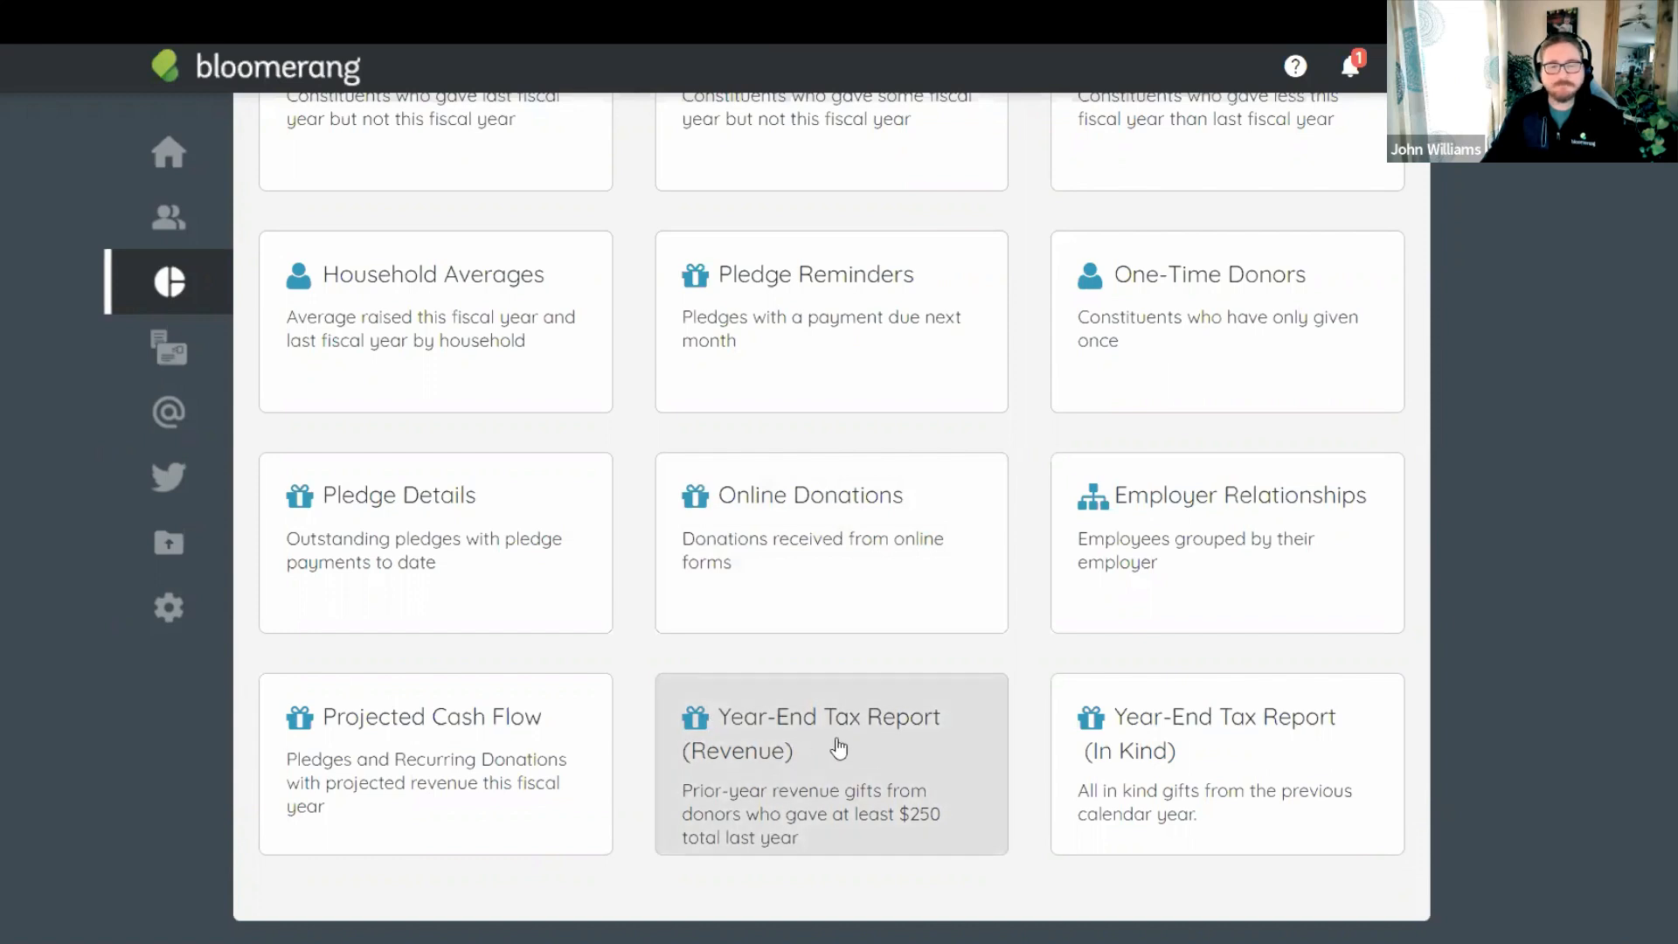
# Use the Year-End Tax Report (Revenue) template and set its date filter to Between 1/1/2021 and 12/31/2021.
pyautogui.click(838, 745)
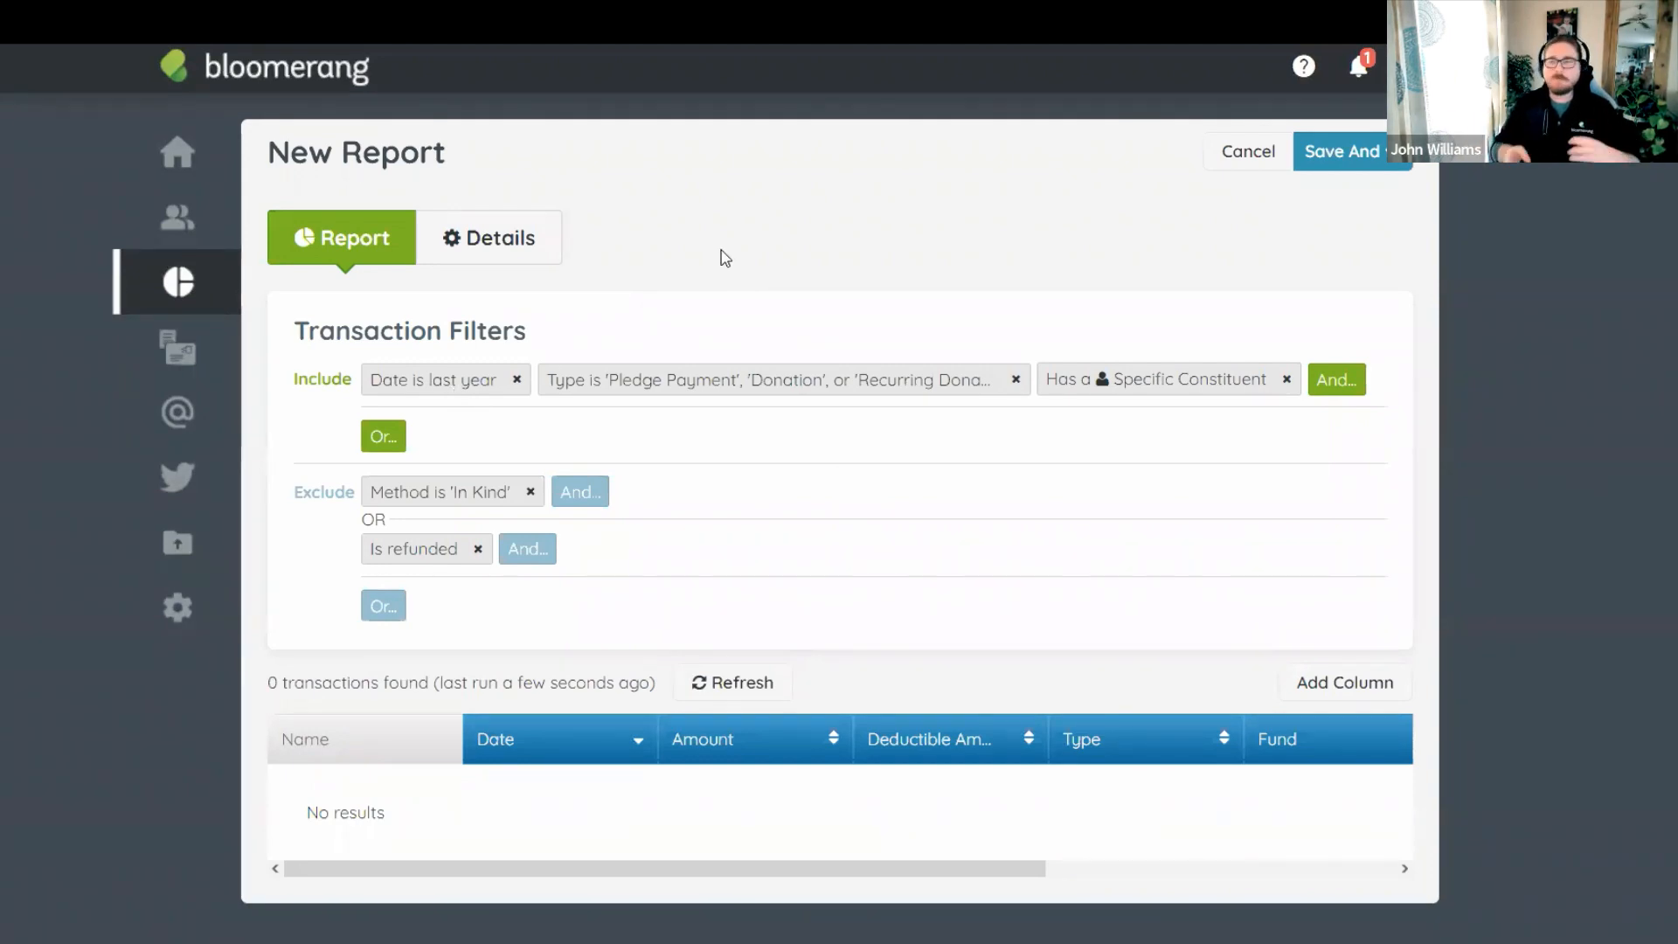
pyautogui.click(443, 387)
pyautogui.click(488, 504)
pyautogui.click(660, 567)
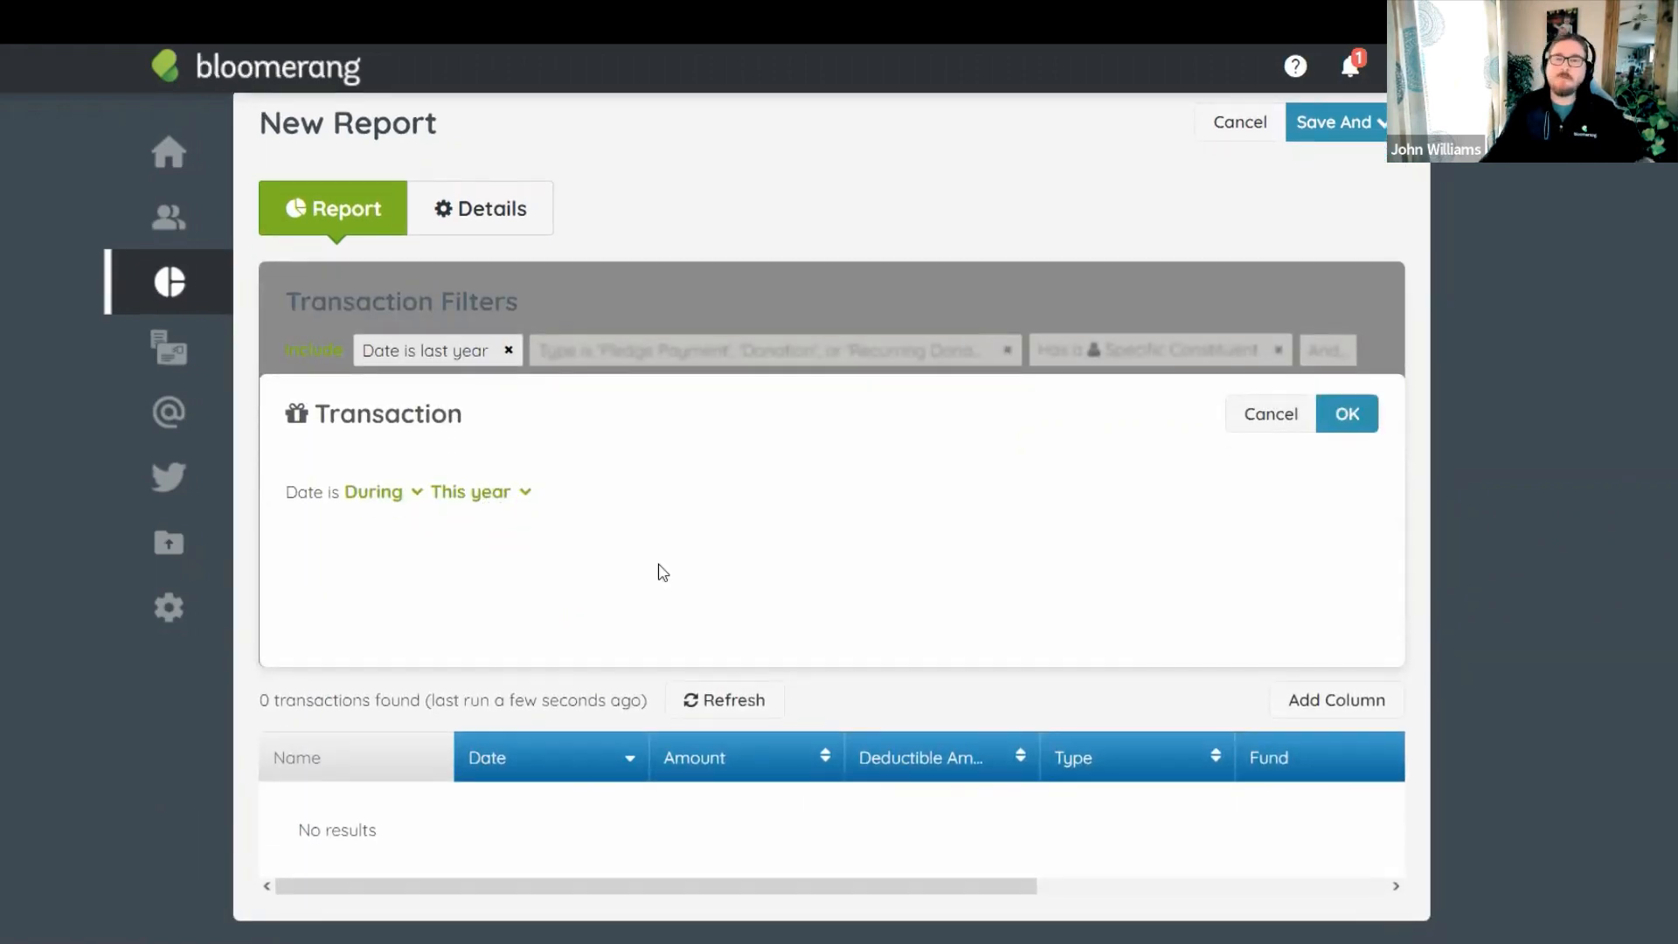
pyautogui.click(378, 495)
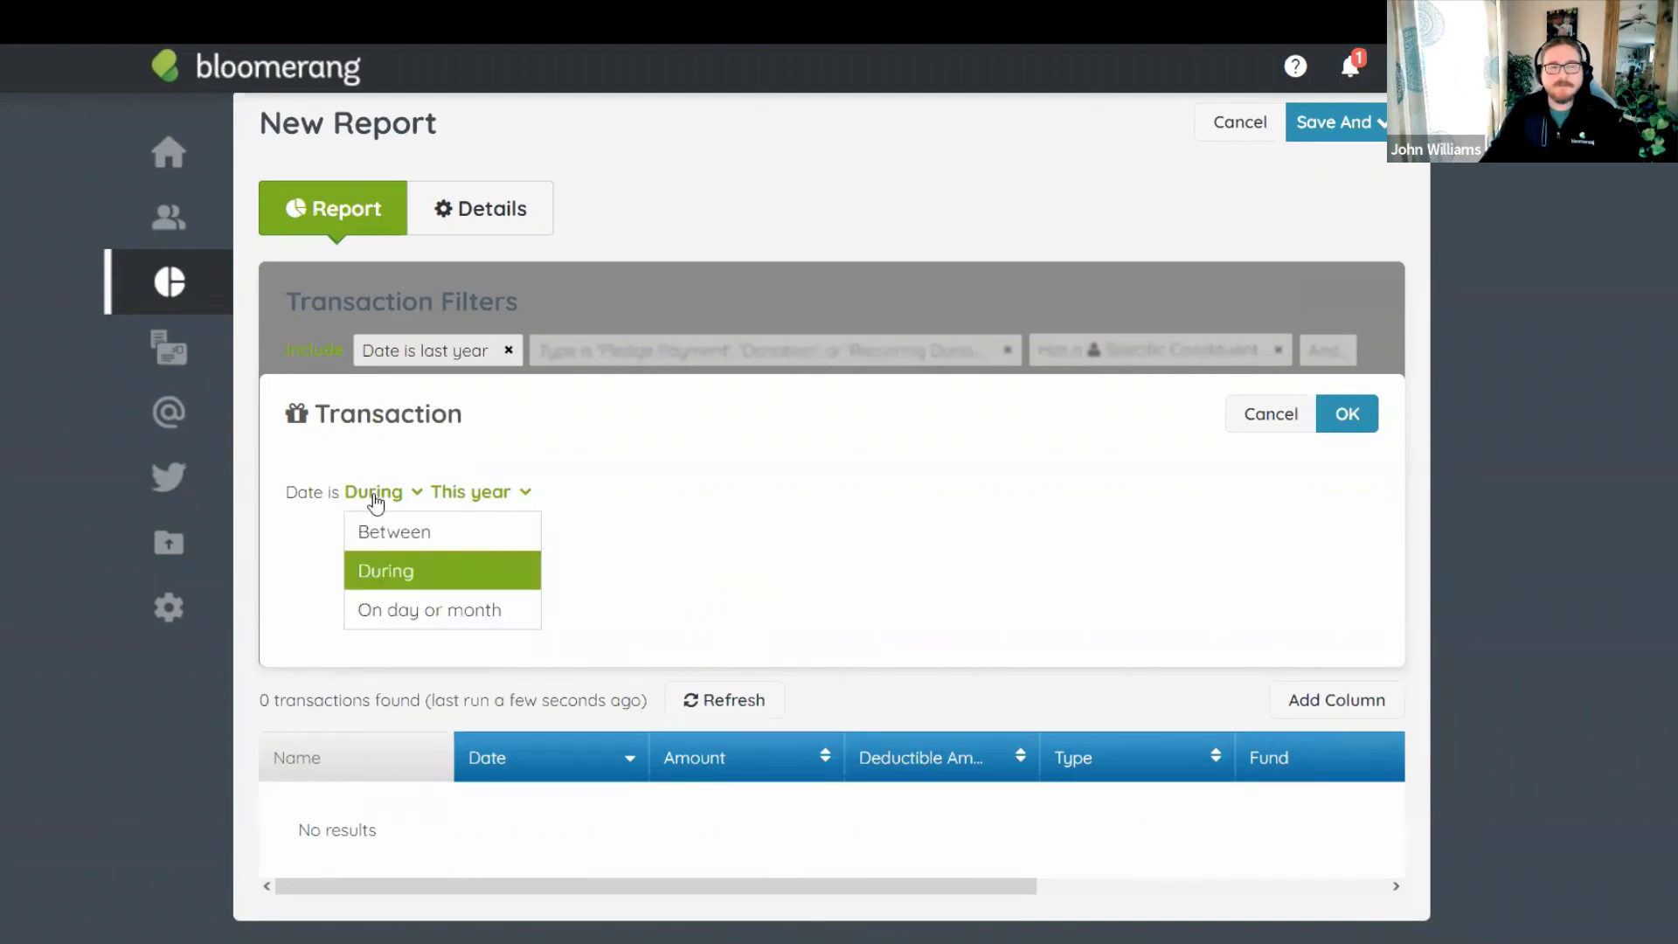
pyautogui.click(418, 533)
pyautogui.click(488, 484)
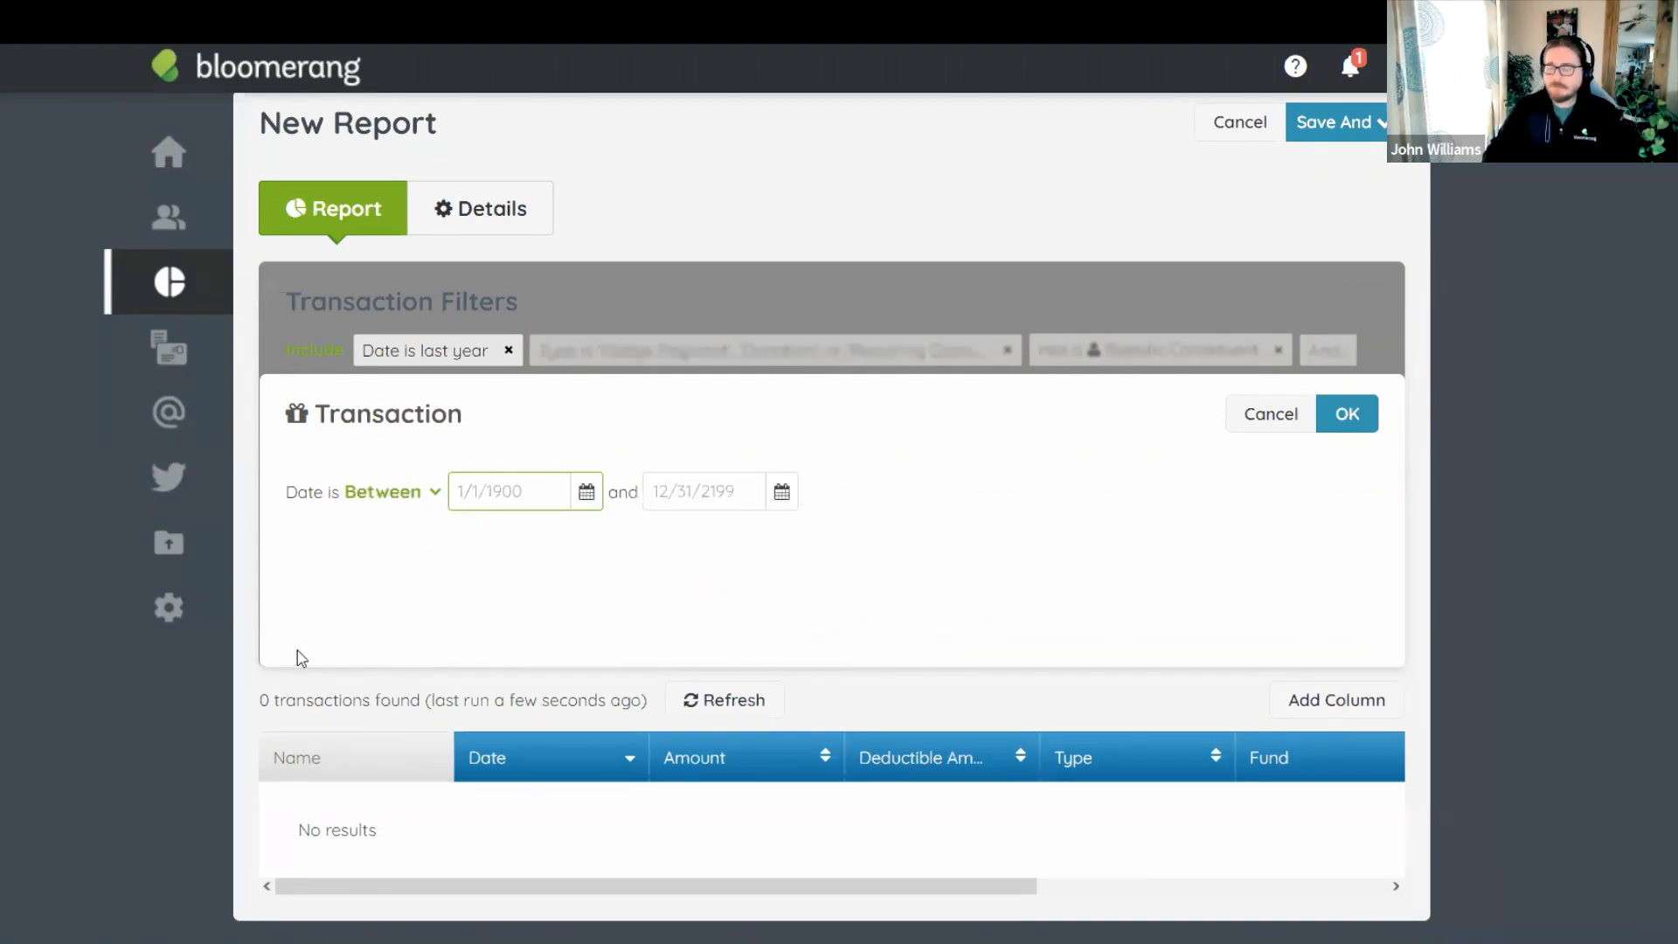
pyautogui.write('1/1/21')
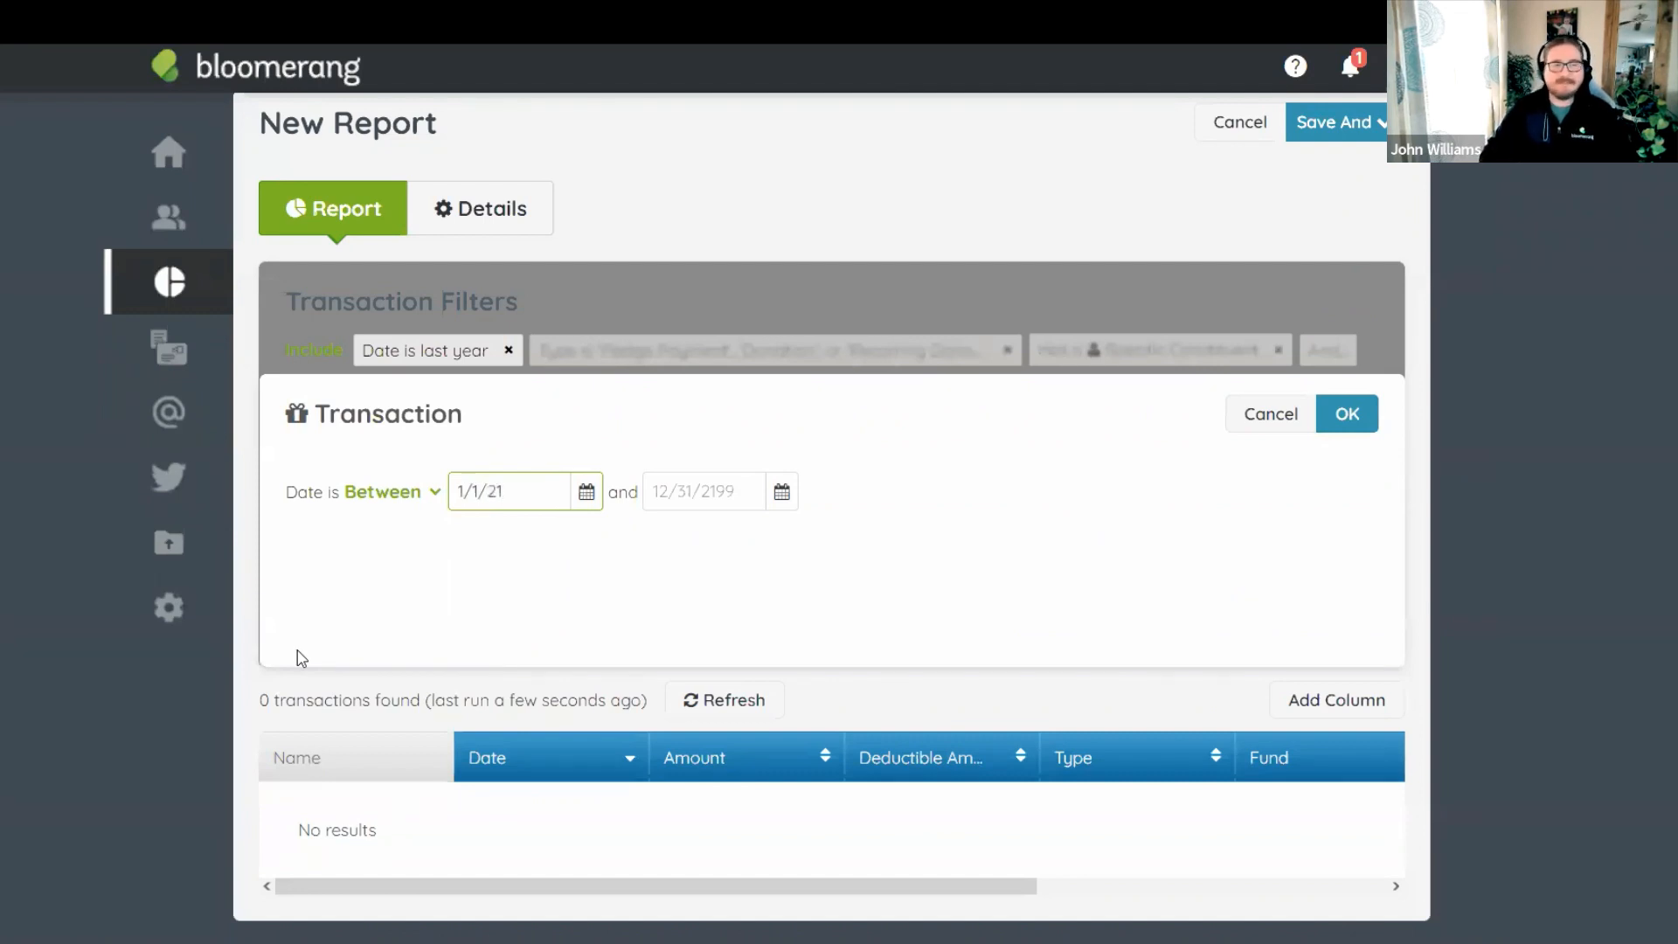
pyautogui.press('Tab')
pyautogui.write('1')
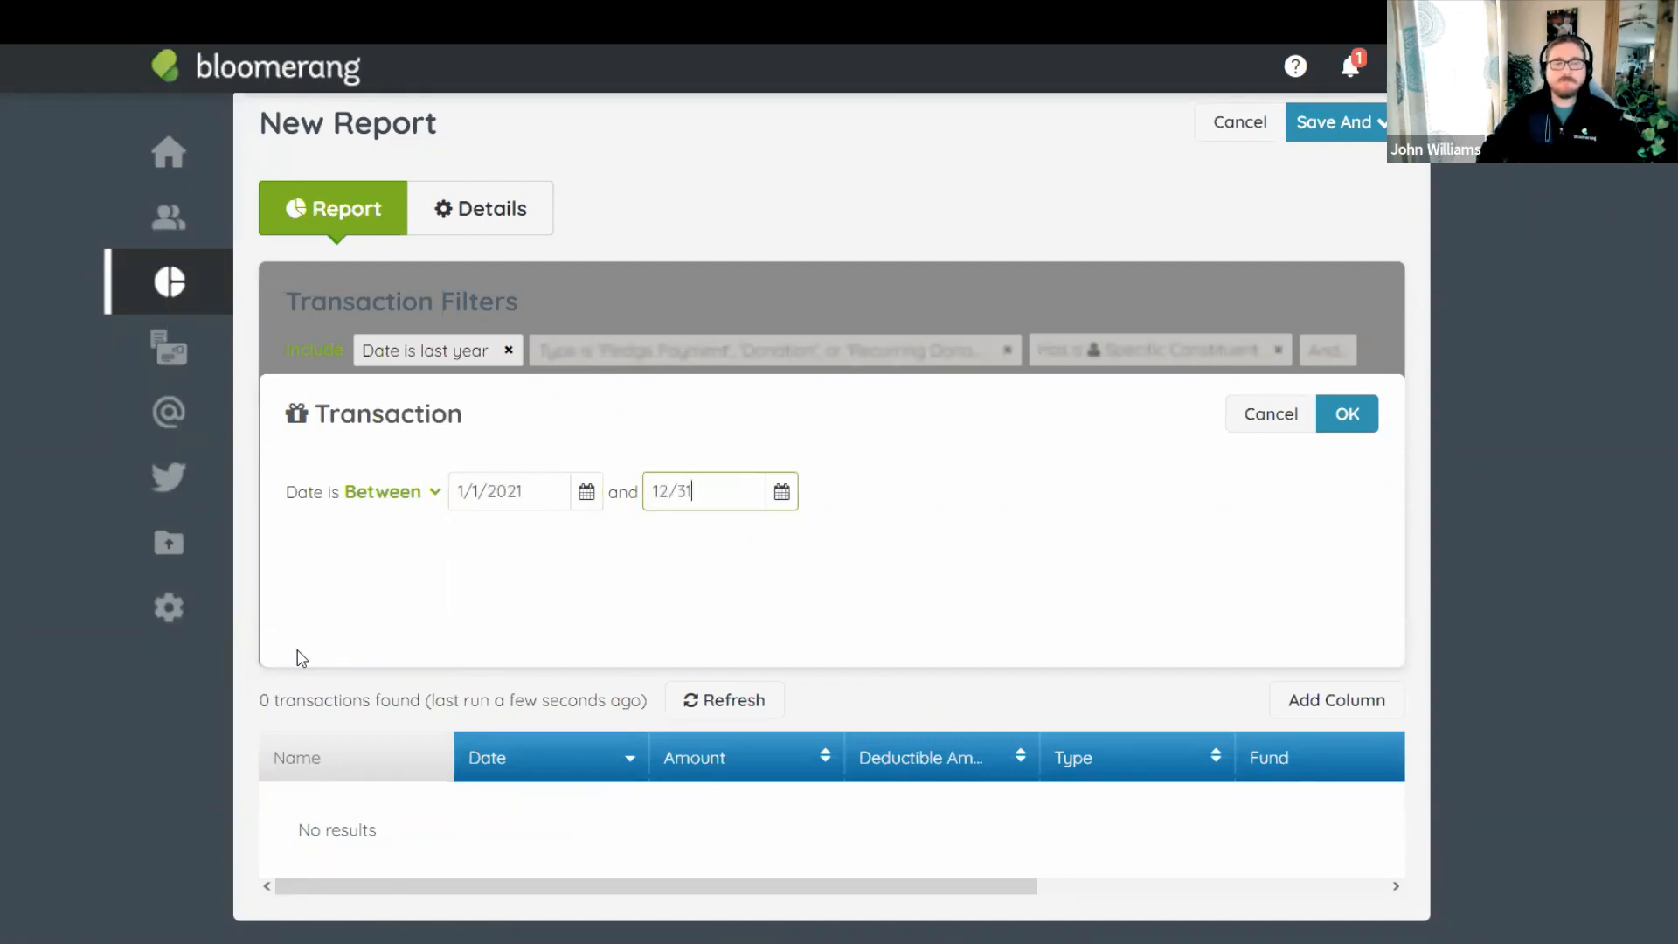
pyautogui.click(911, 580)
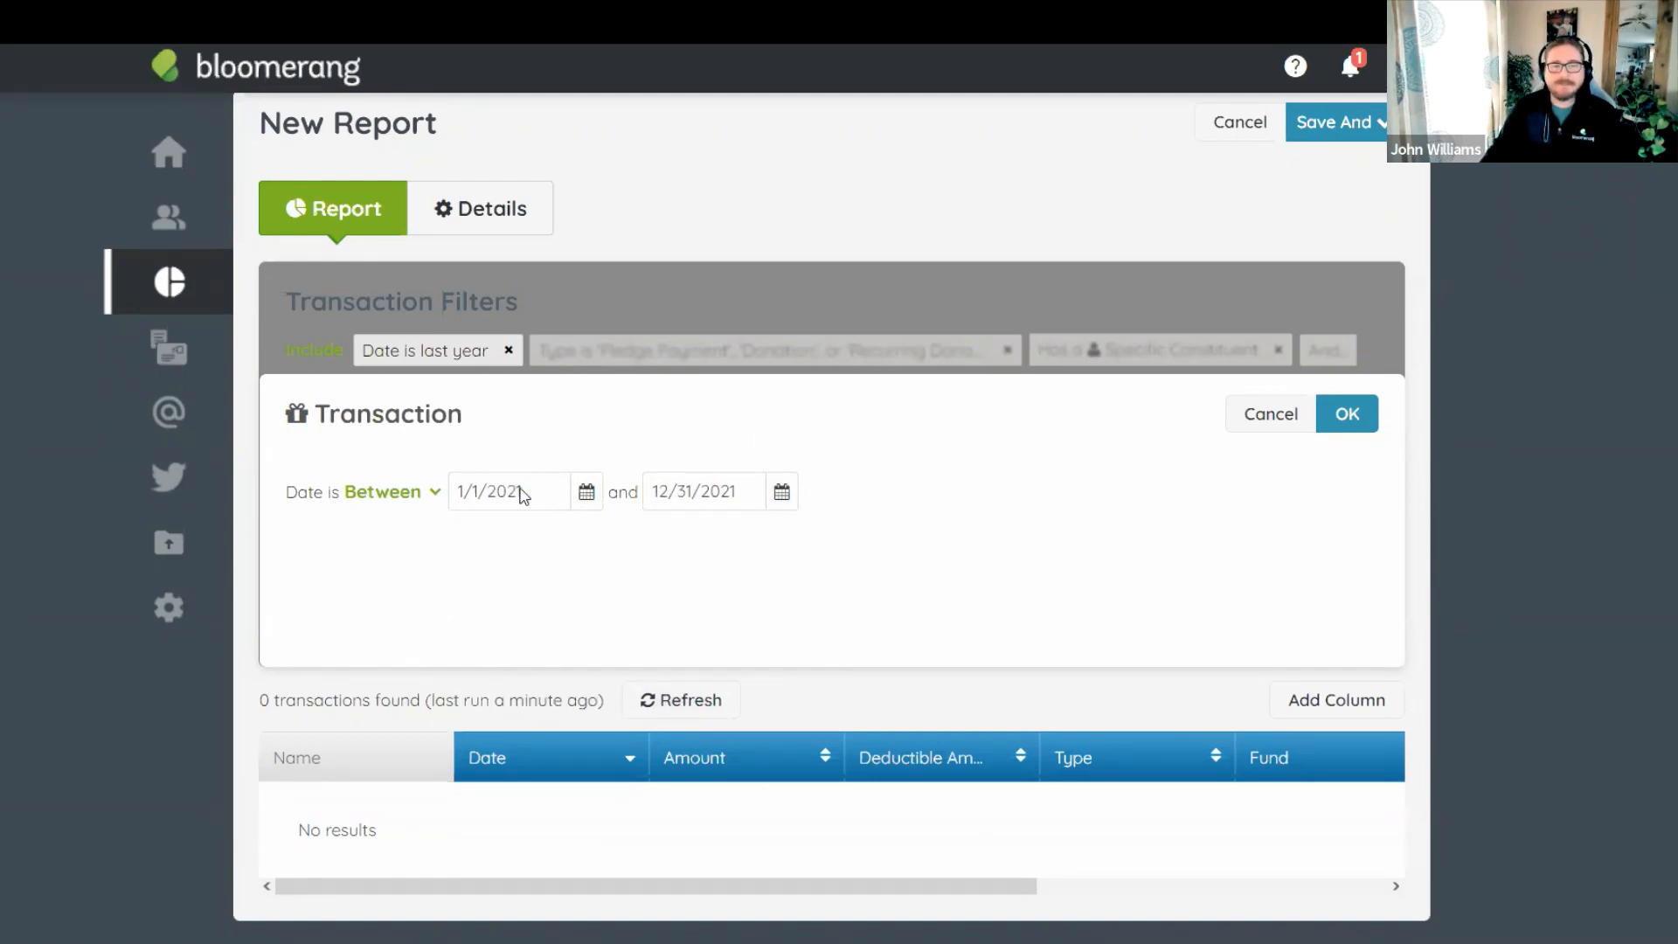
pyautogui.click(1347, 417)
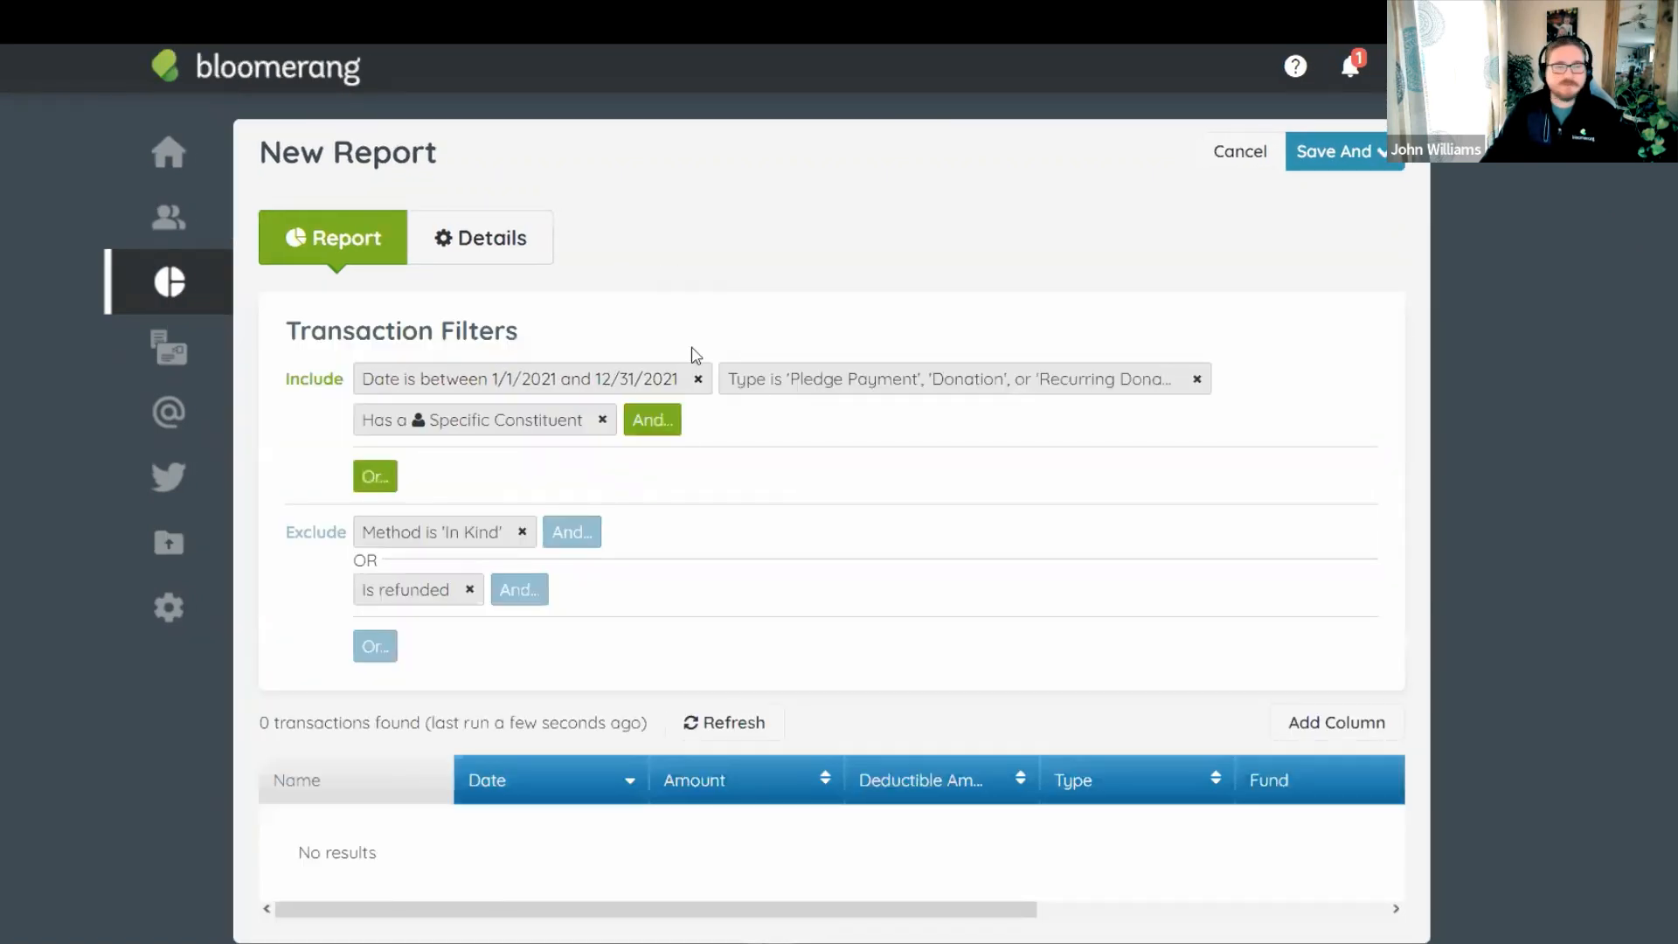
# Change the Sum of Revenue Amount date condition to Between 1/1/2021 and 12/31/2021.
pyautogui.click(472, 421)
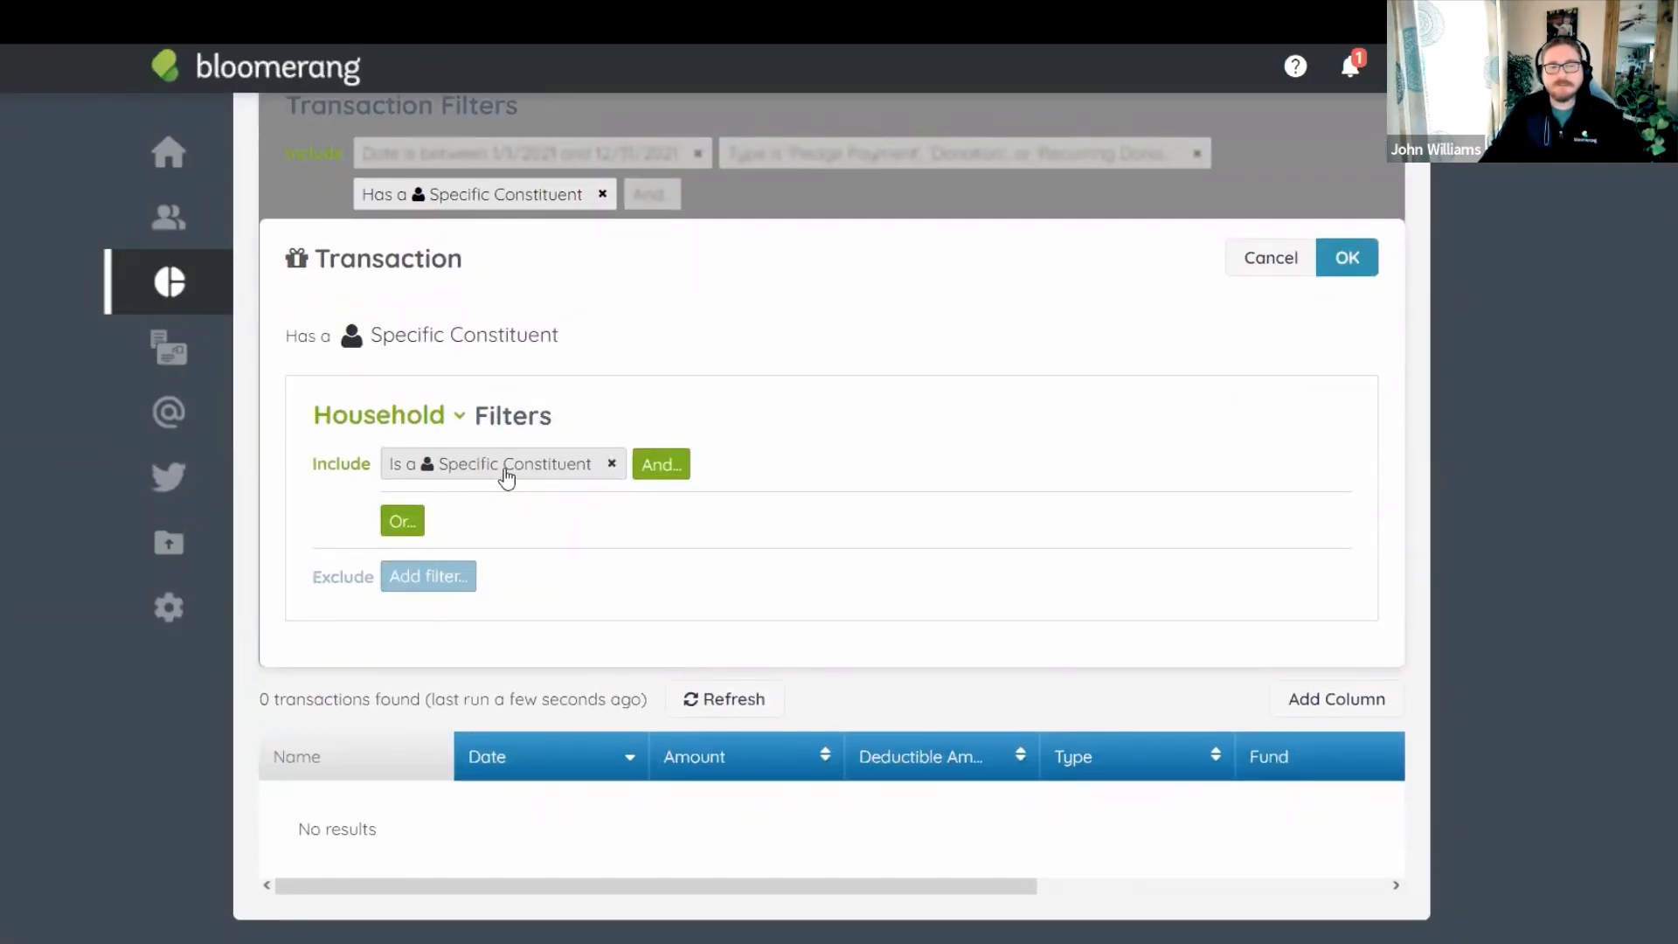
pyautogui.click(507, 478)
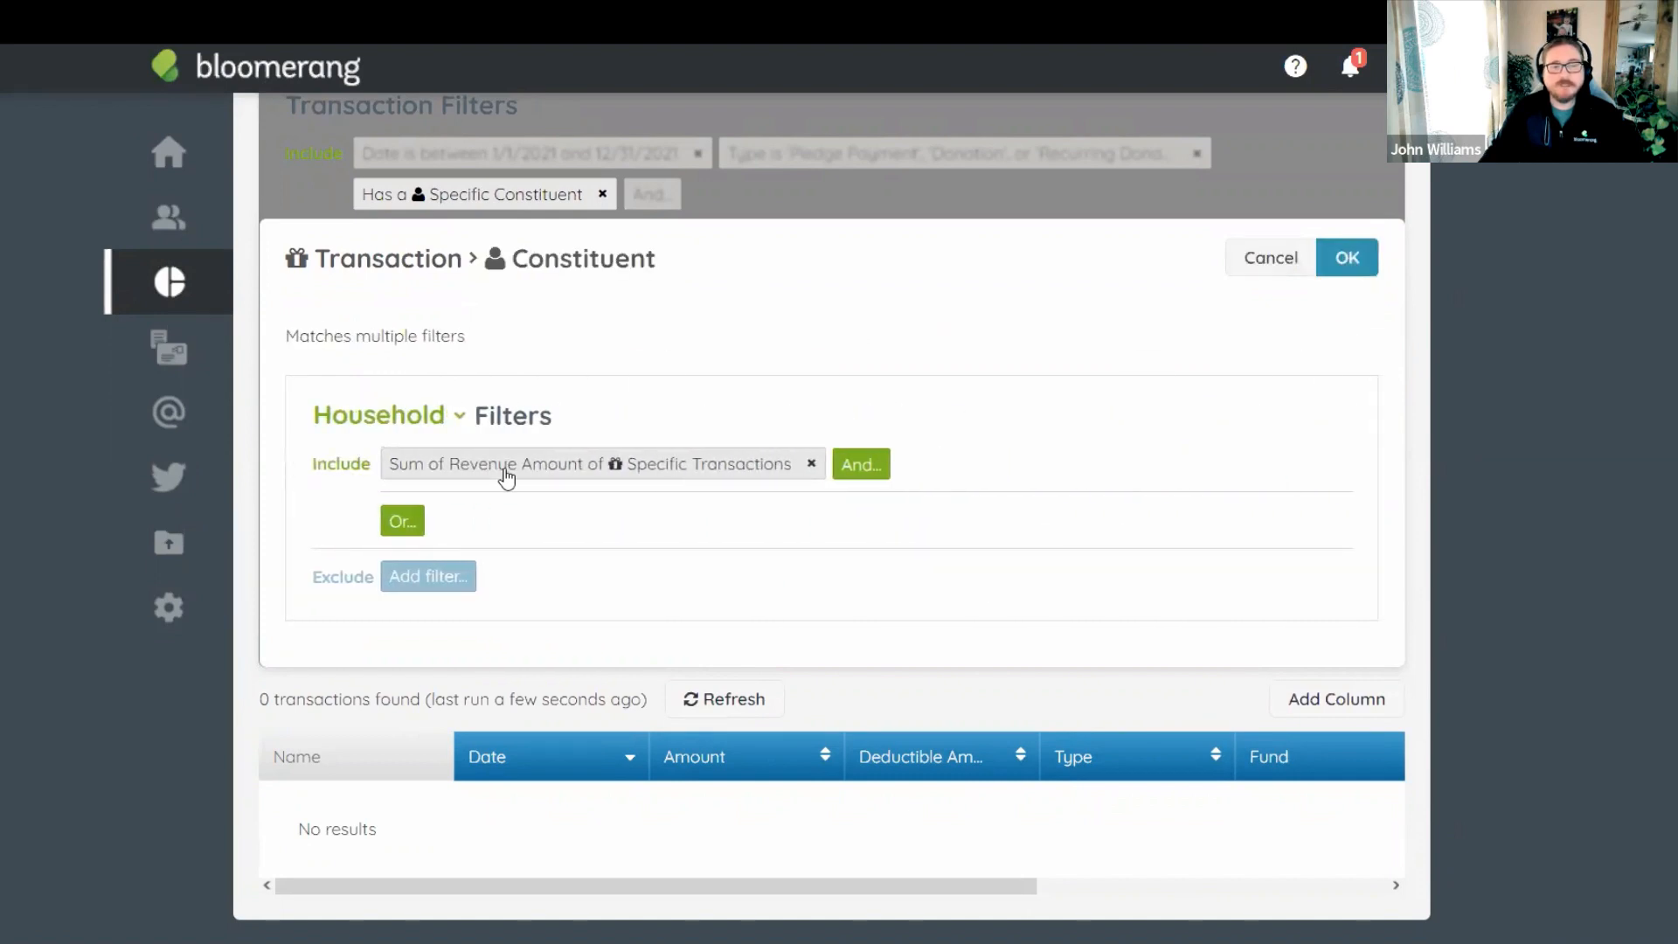
pyautogui.click(617, 473)
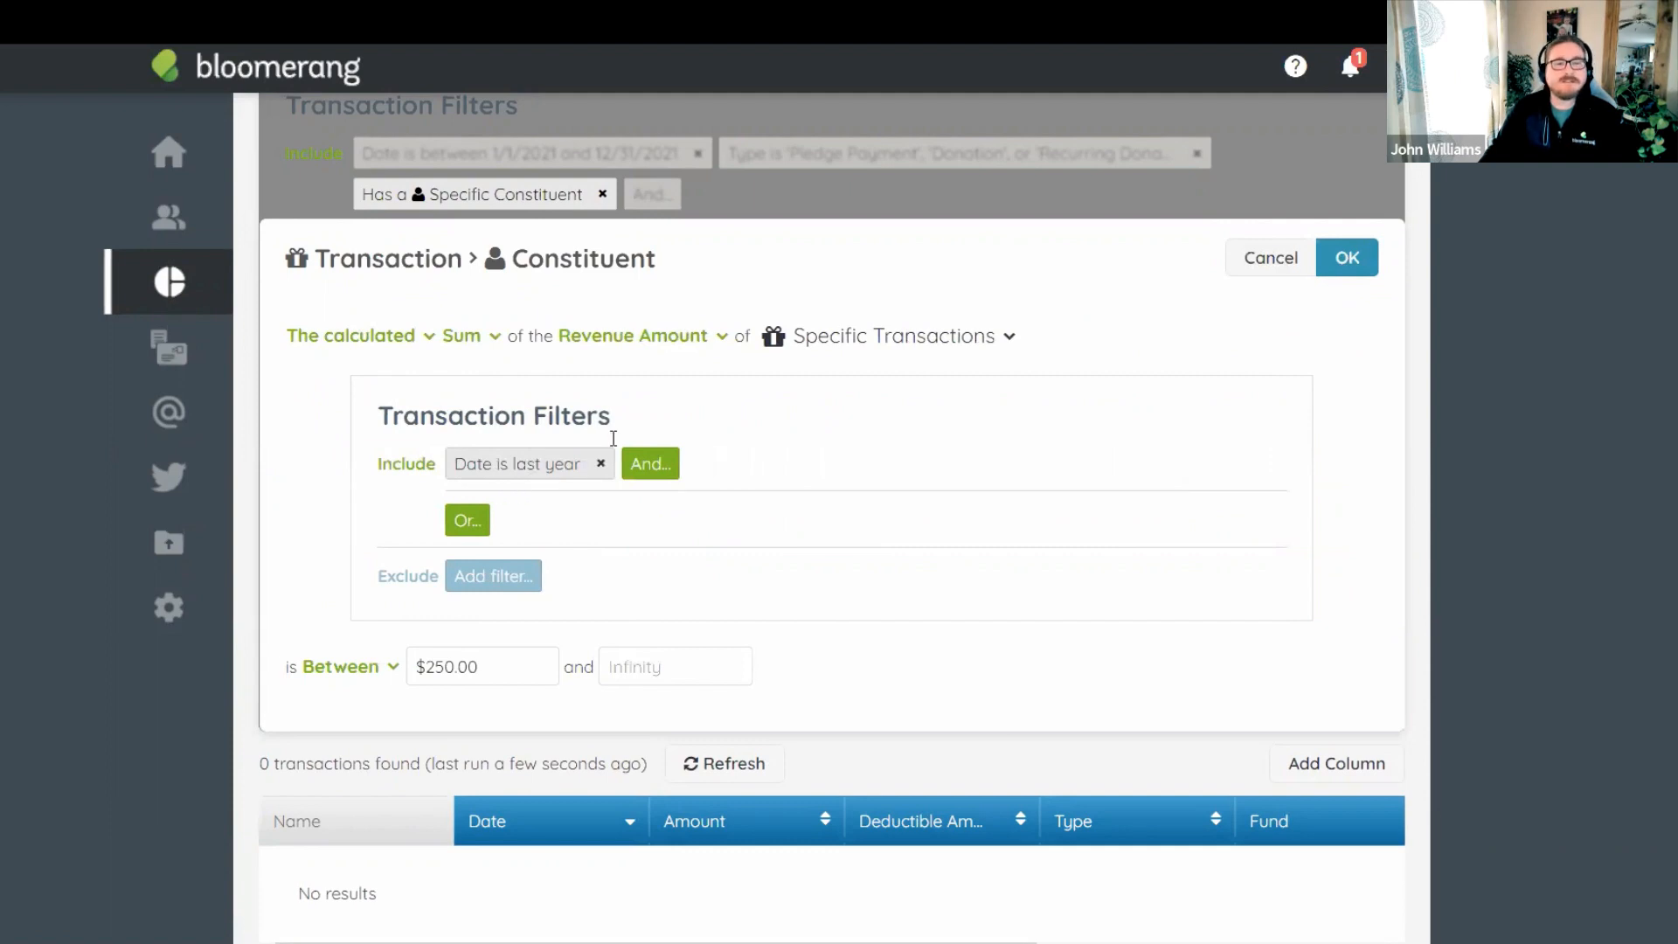
pyautogui.click(527, 471)
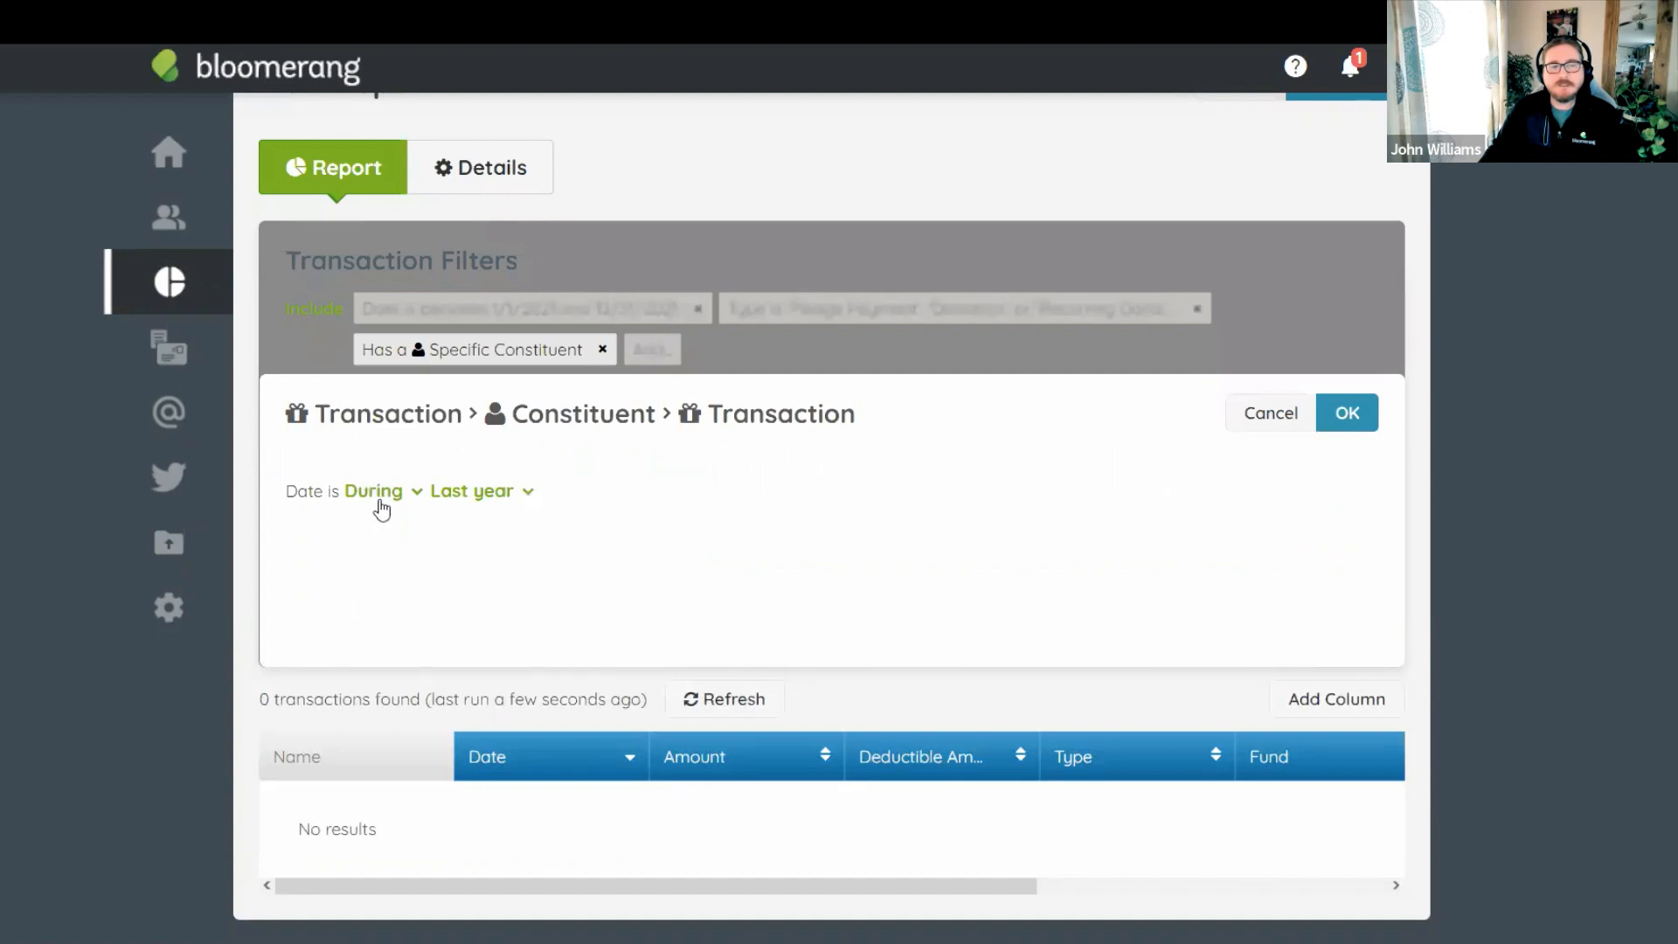
pyautogui.click(384, 498)
pyautogui.click(386, 532)
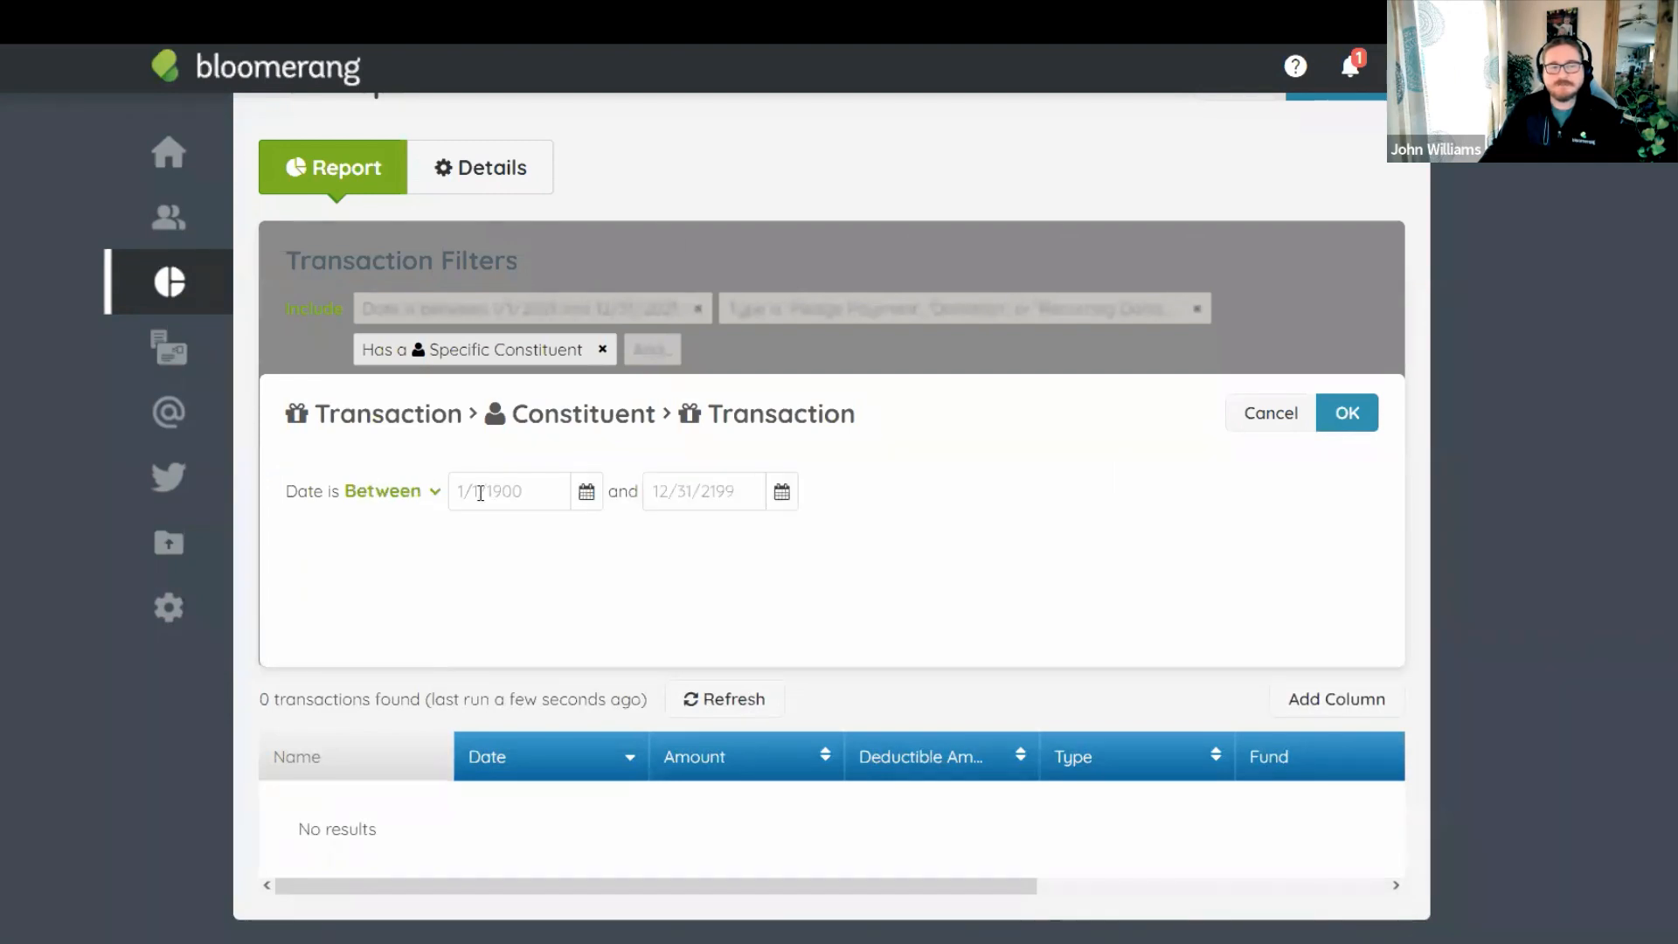
pyautogui.click(475, 490)
pyautogui.write('1')
pyautogui.write('/1/2021')
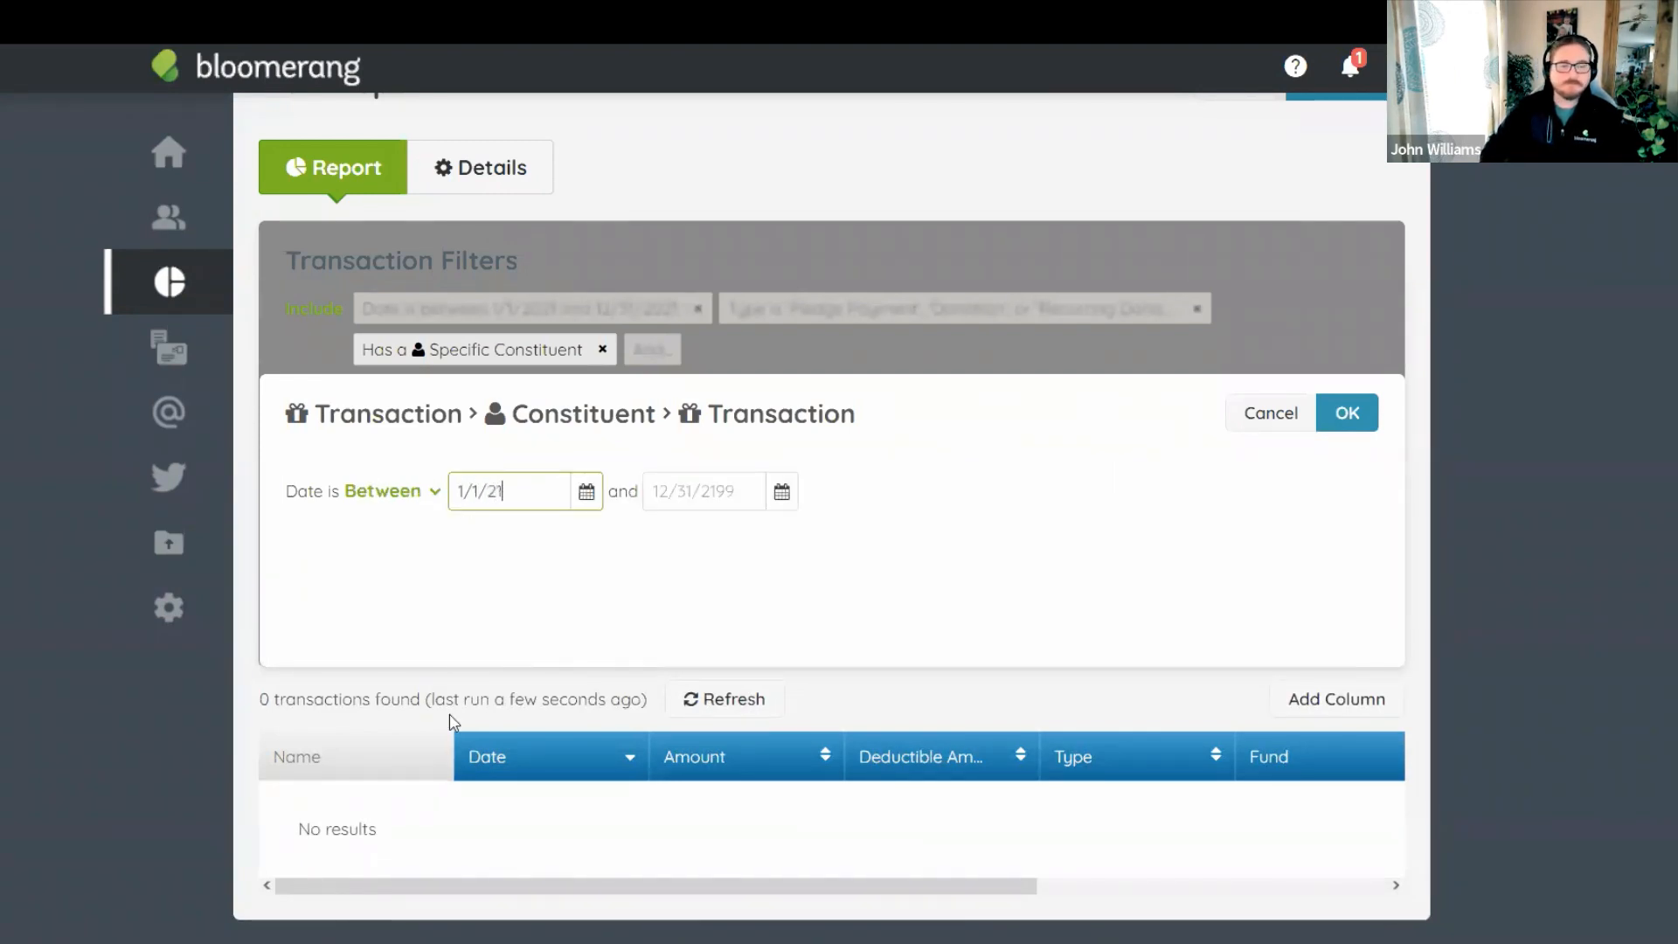
pyautogui.press('Tab')
pyautogui.write('12/')
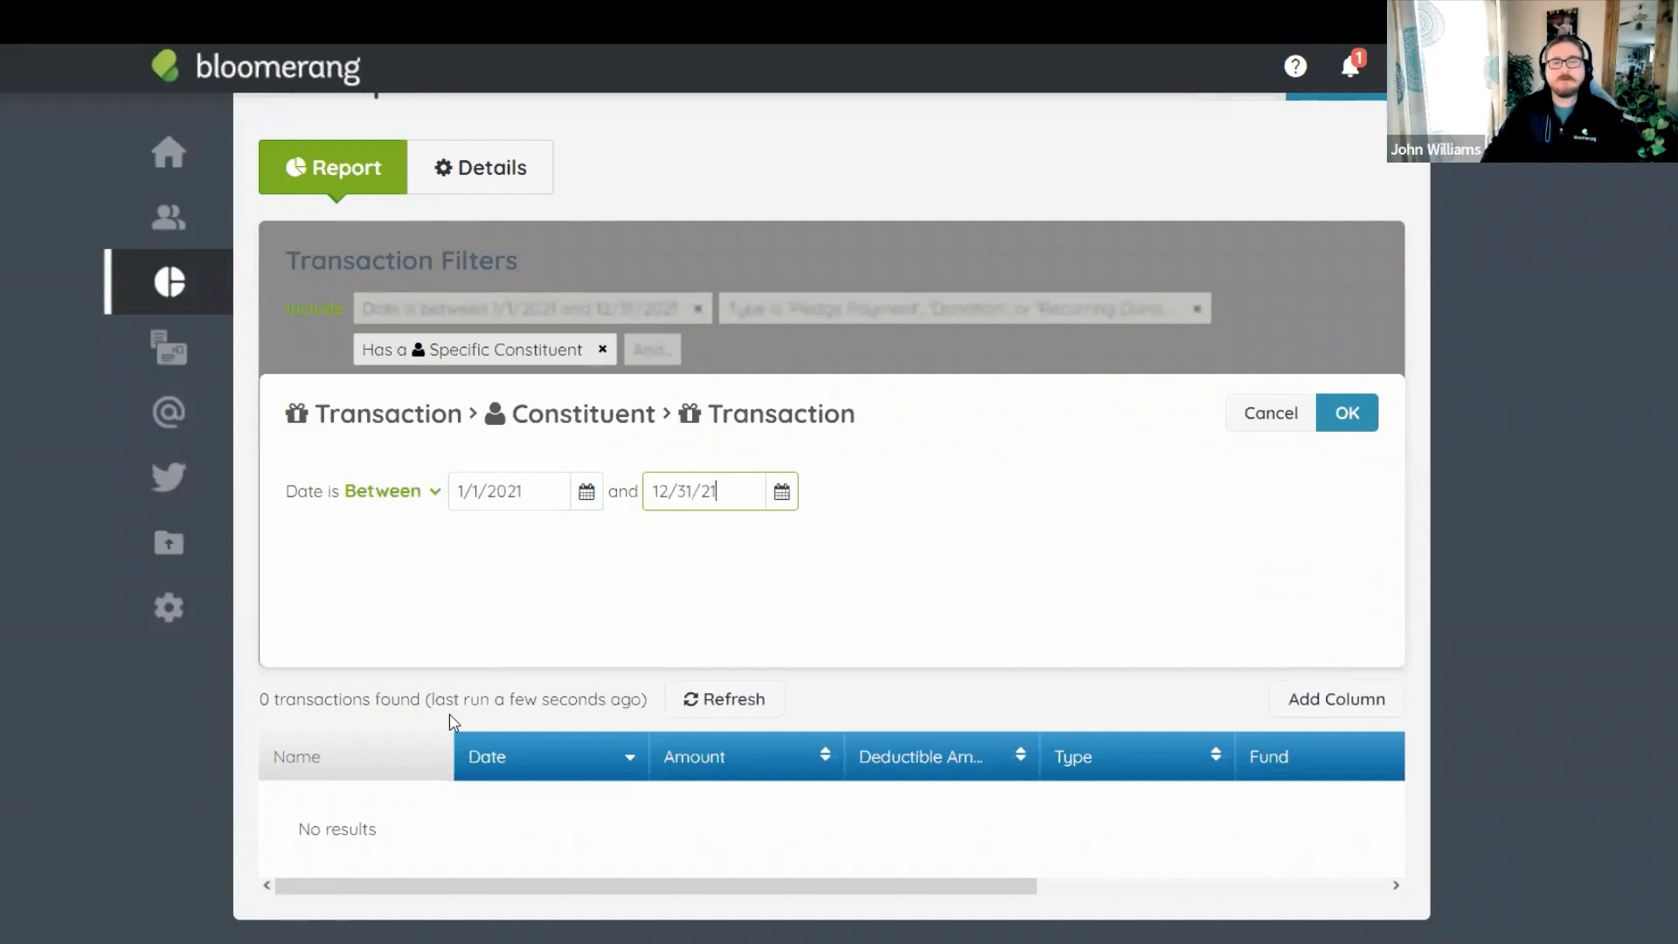
pyautogui.click(788, 588)
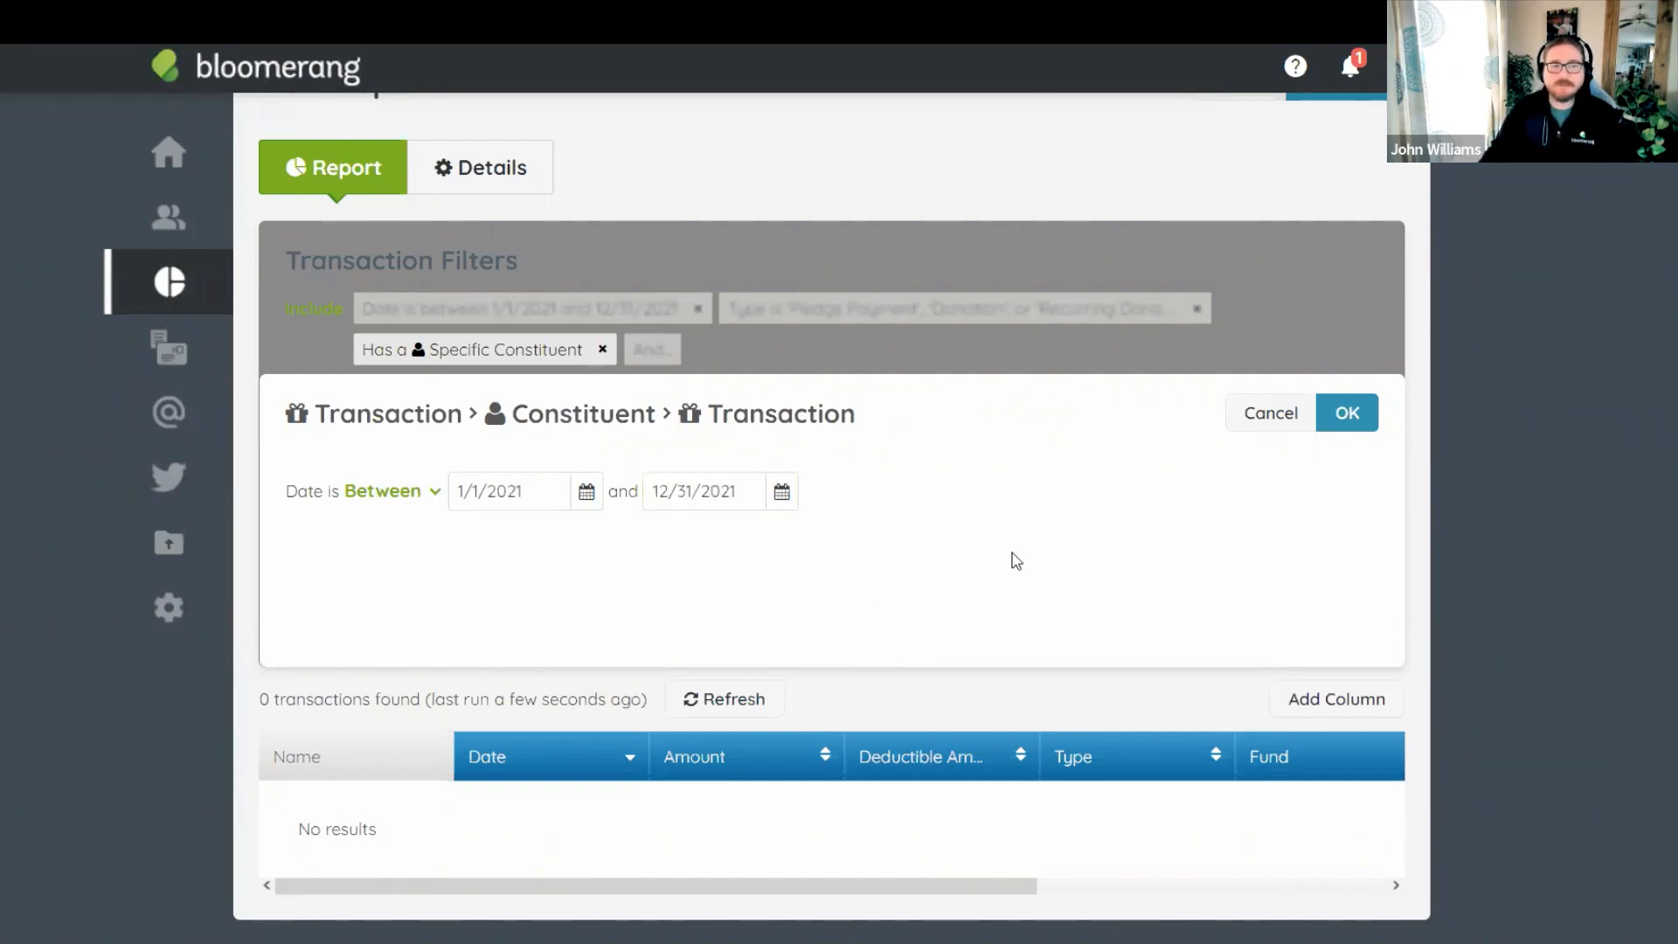
# Confirm each nested filter dialog to apply the 2021 $250+ revenue criterion and refresh results.
pyautogui.click(1347, 419)
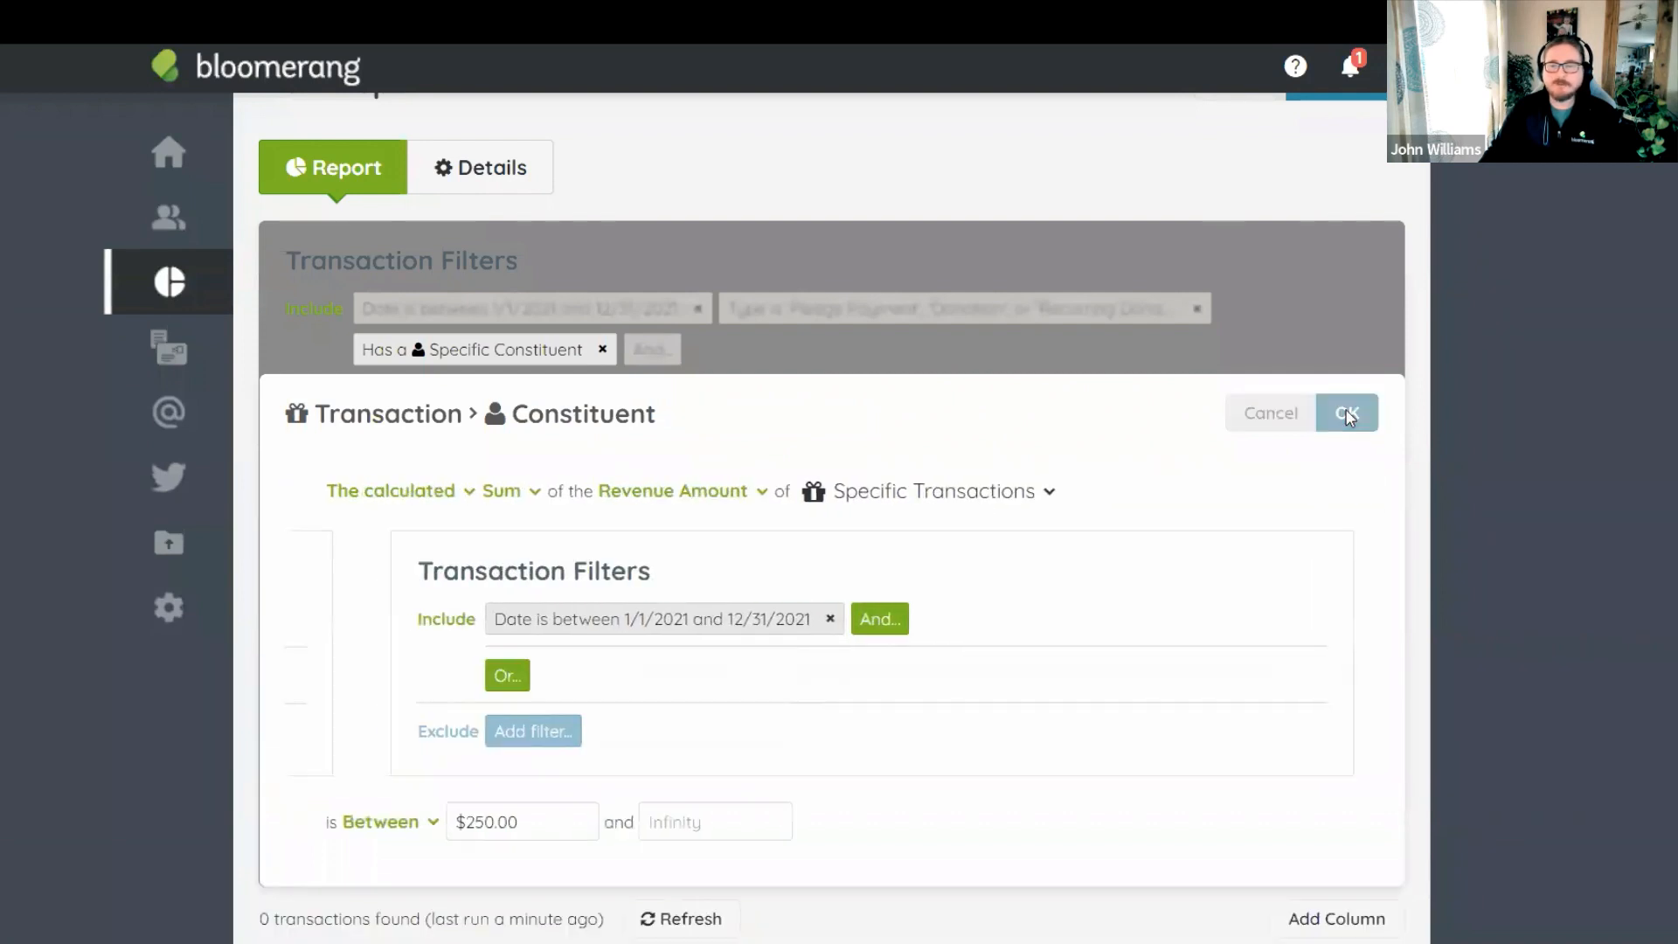
pyautogui.click(1346, 418)
pyautogui.click(1349, 414)
pyautogui.rightClick(1348, 411)
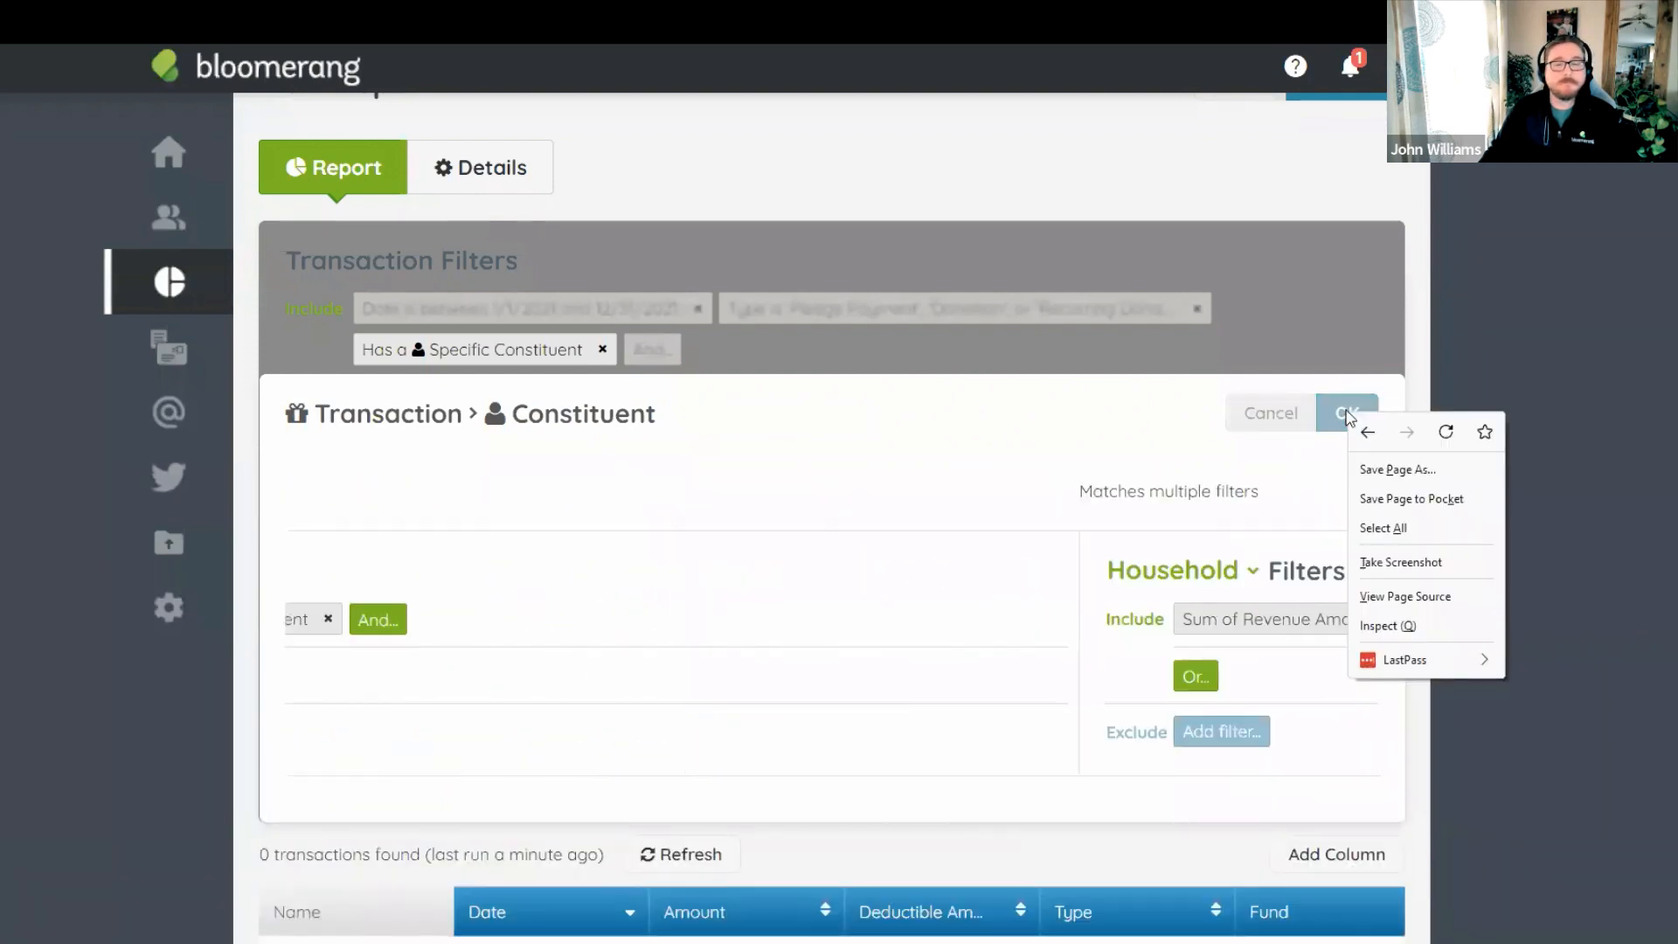
pyautogui.click(1323, 422)
pyautogui.click(1348, 413)
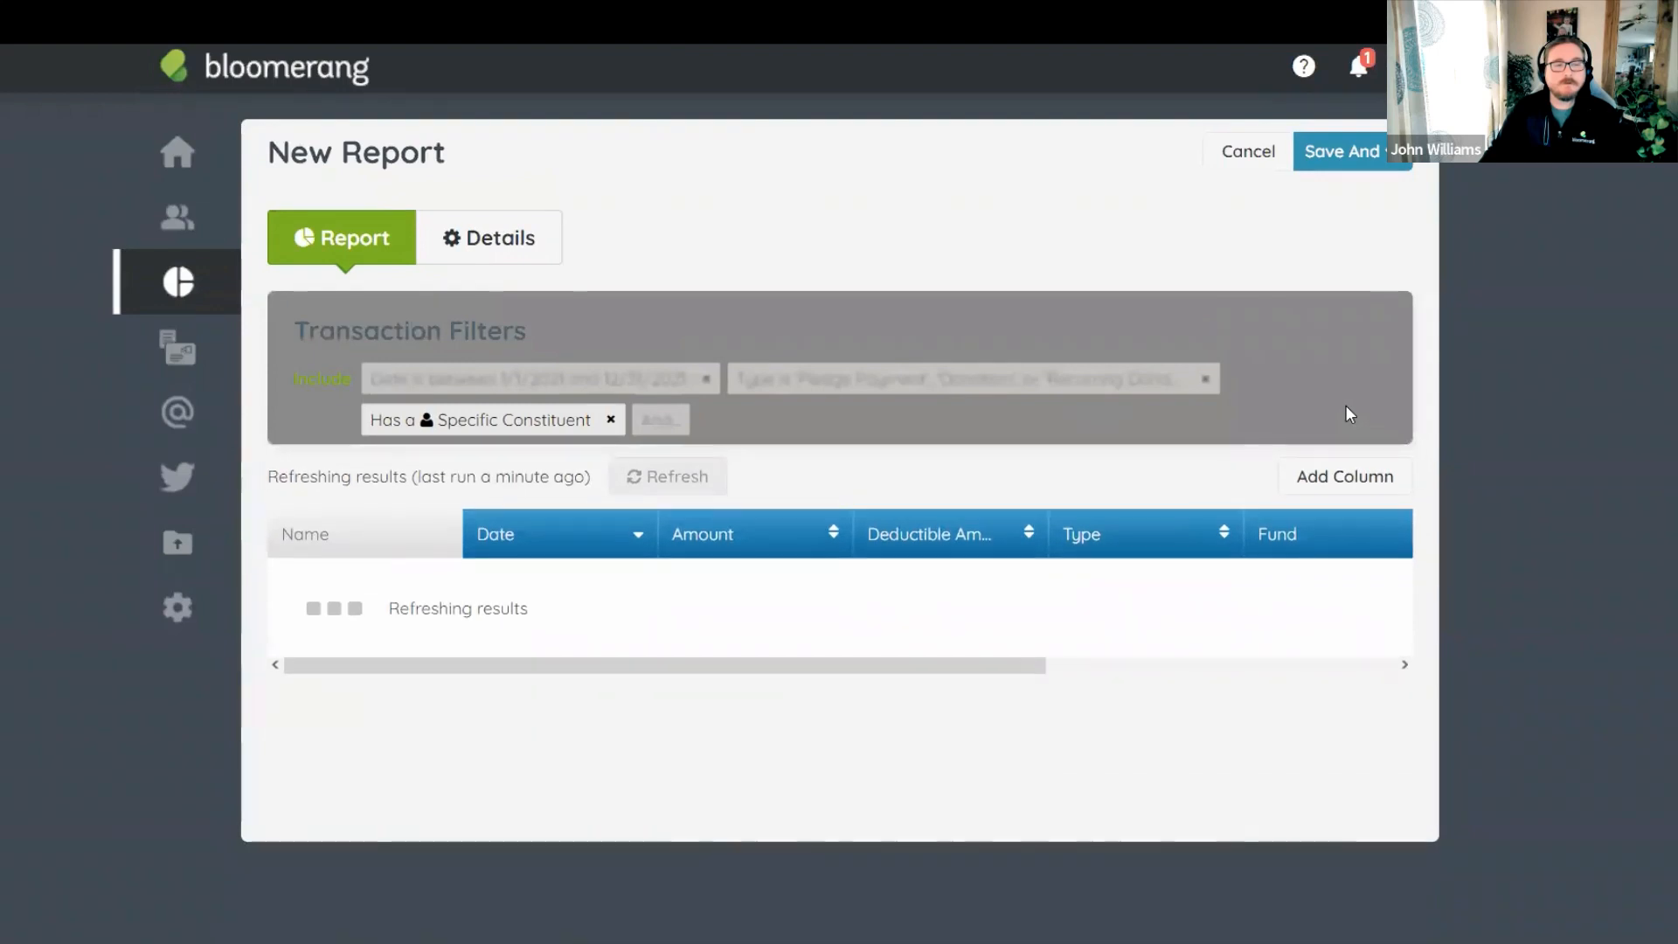
# Scroll through the 32 grouped gifts, highlighting donor subtotals such as $1,200.00, then return to the top.
pyautogui.scroll(-3, 866, 198)
pyautogui.scroll(-3, 469, 273)
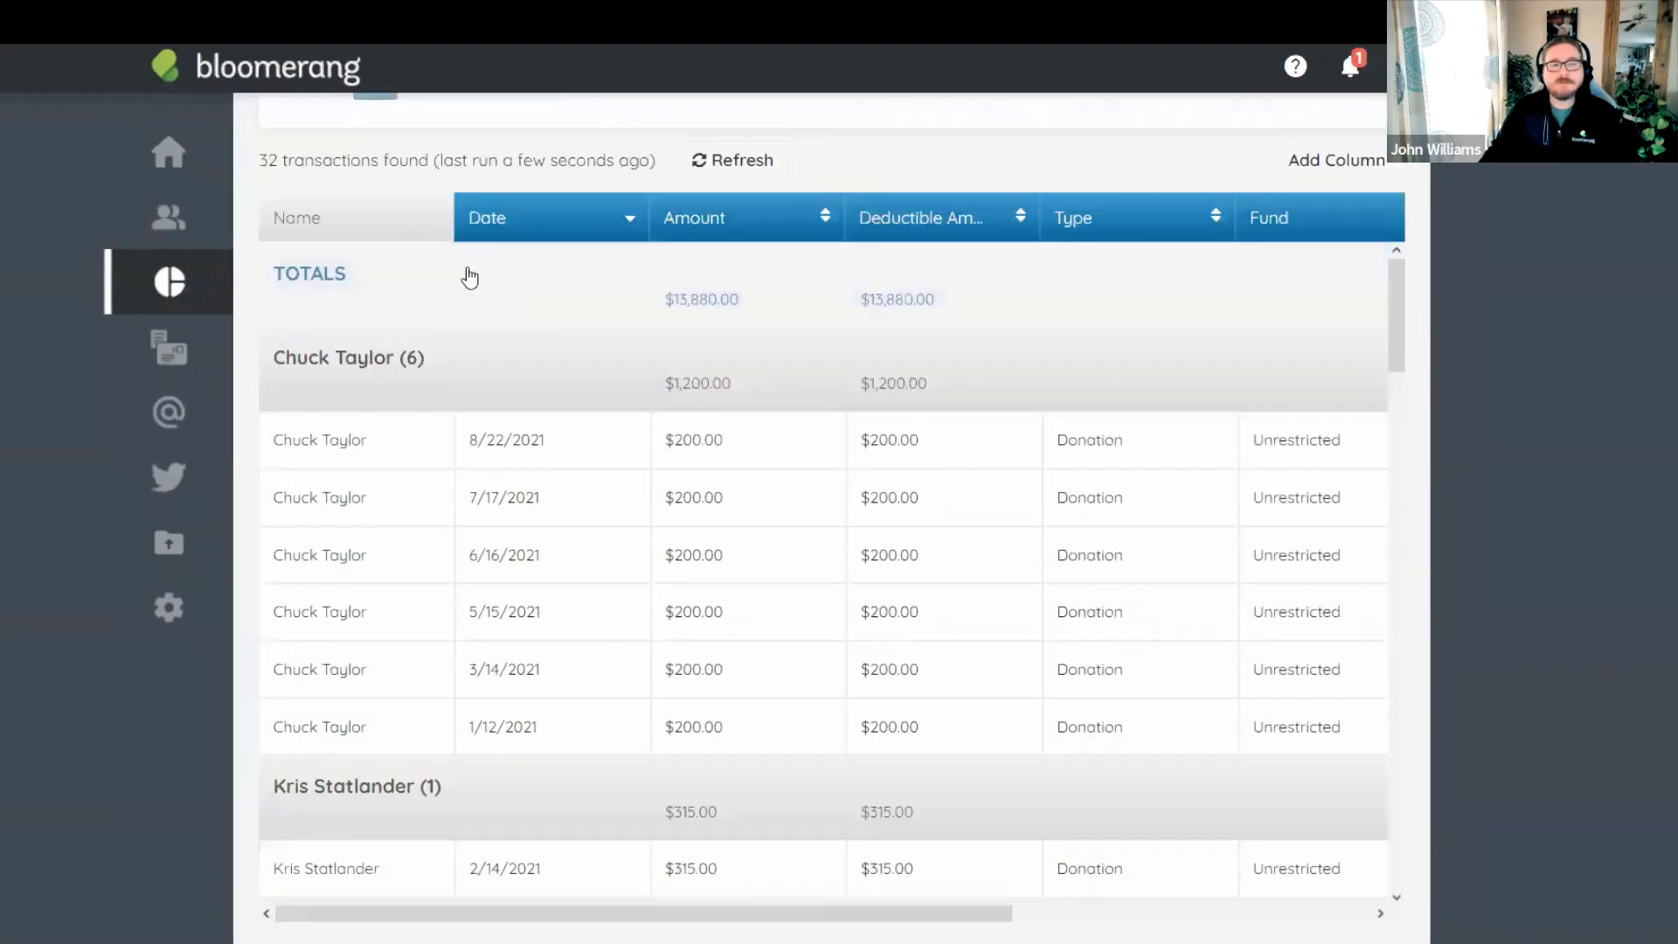
pyautogui.scroll(5, 487, 543)
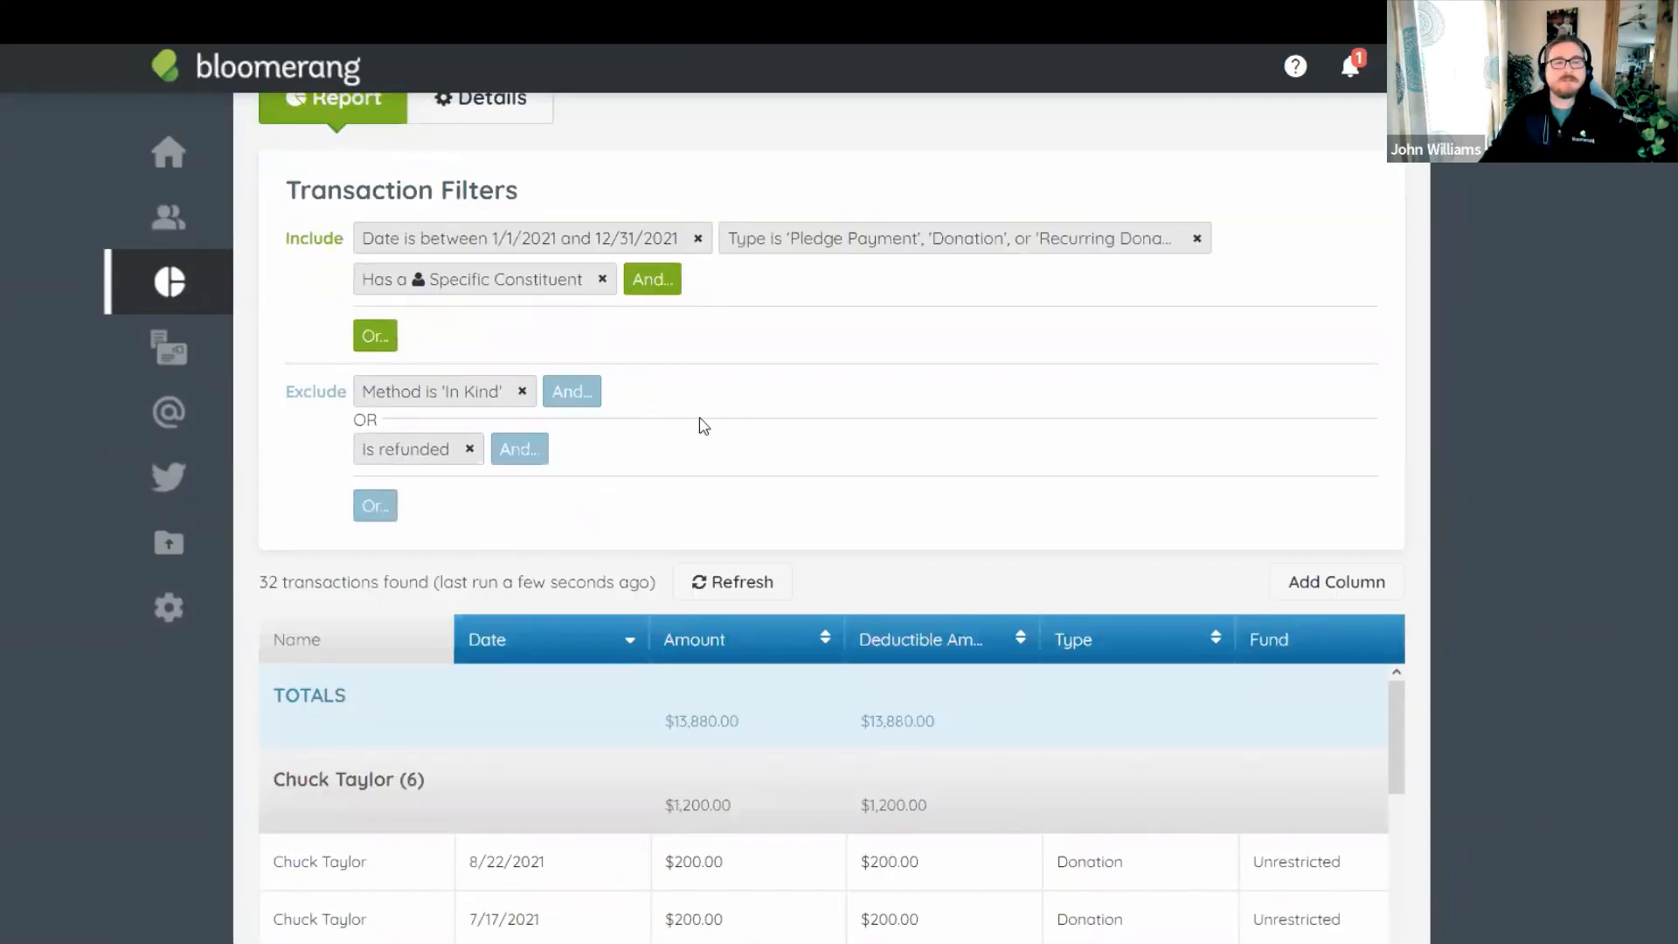
pyautogui.scroll(-5, 697, 423)
pyautogui.moveTo(659, 355); pyautogui.dragTo(757, 362)
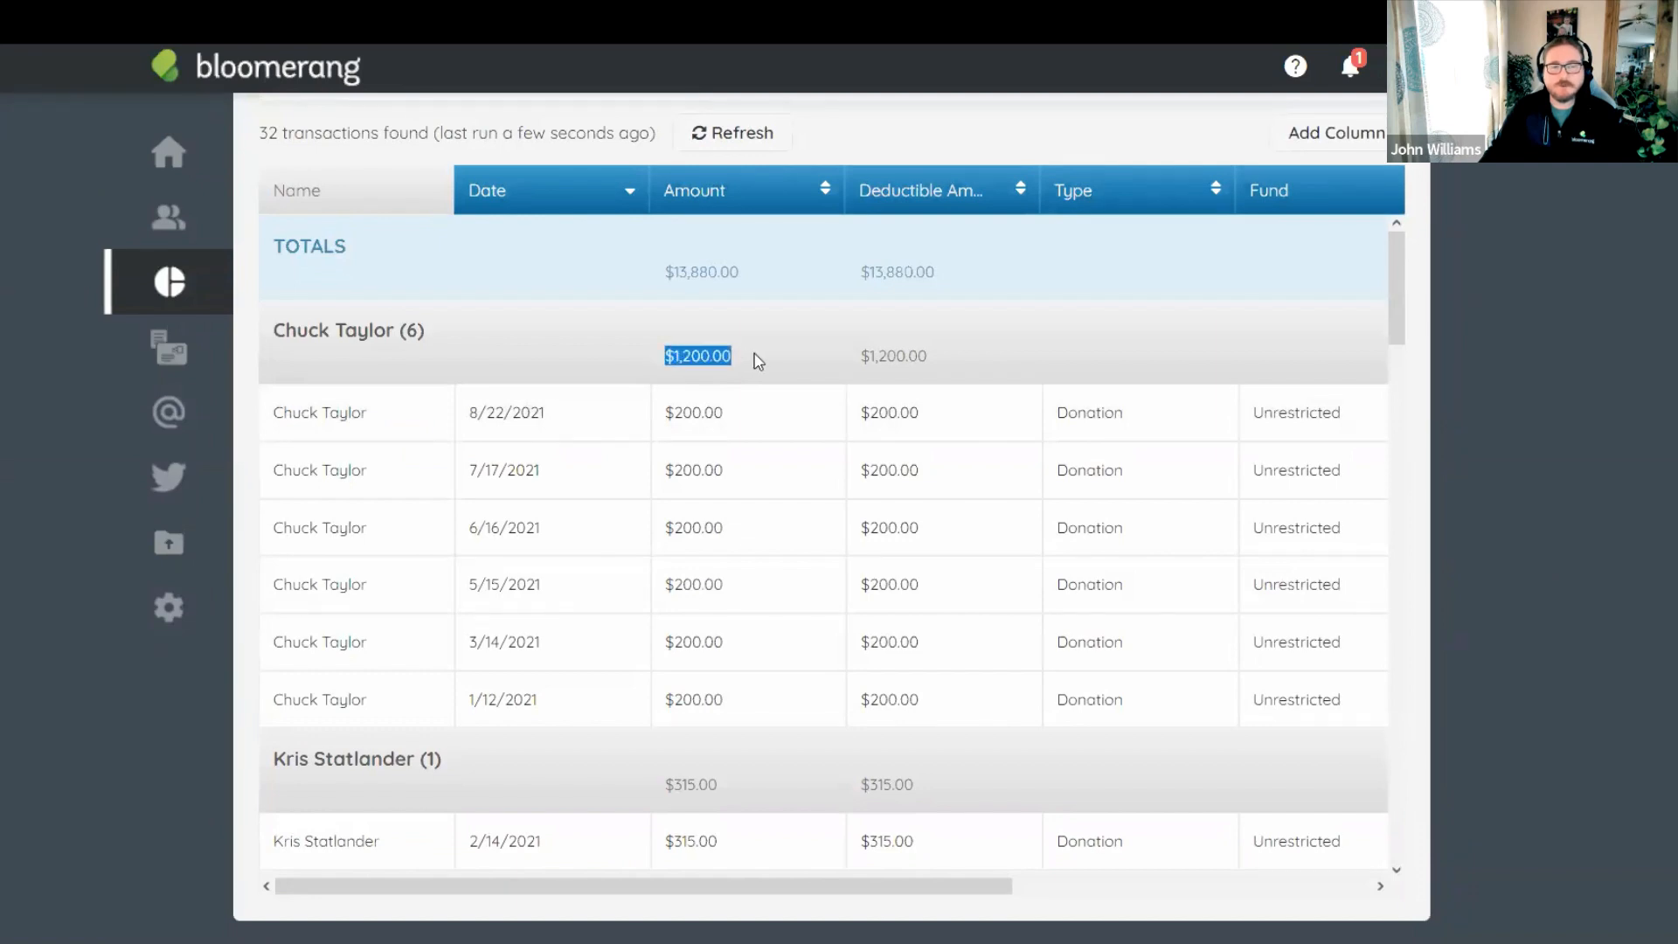
pyautogui.scroll(-4, 679, 443)
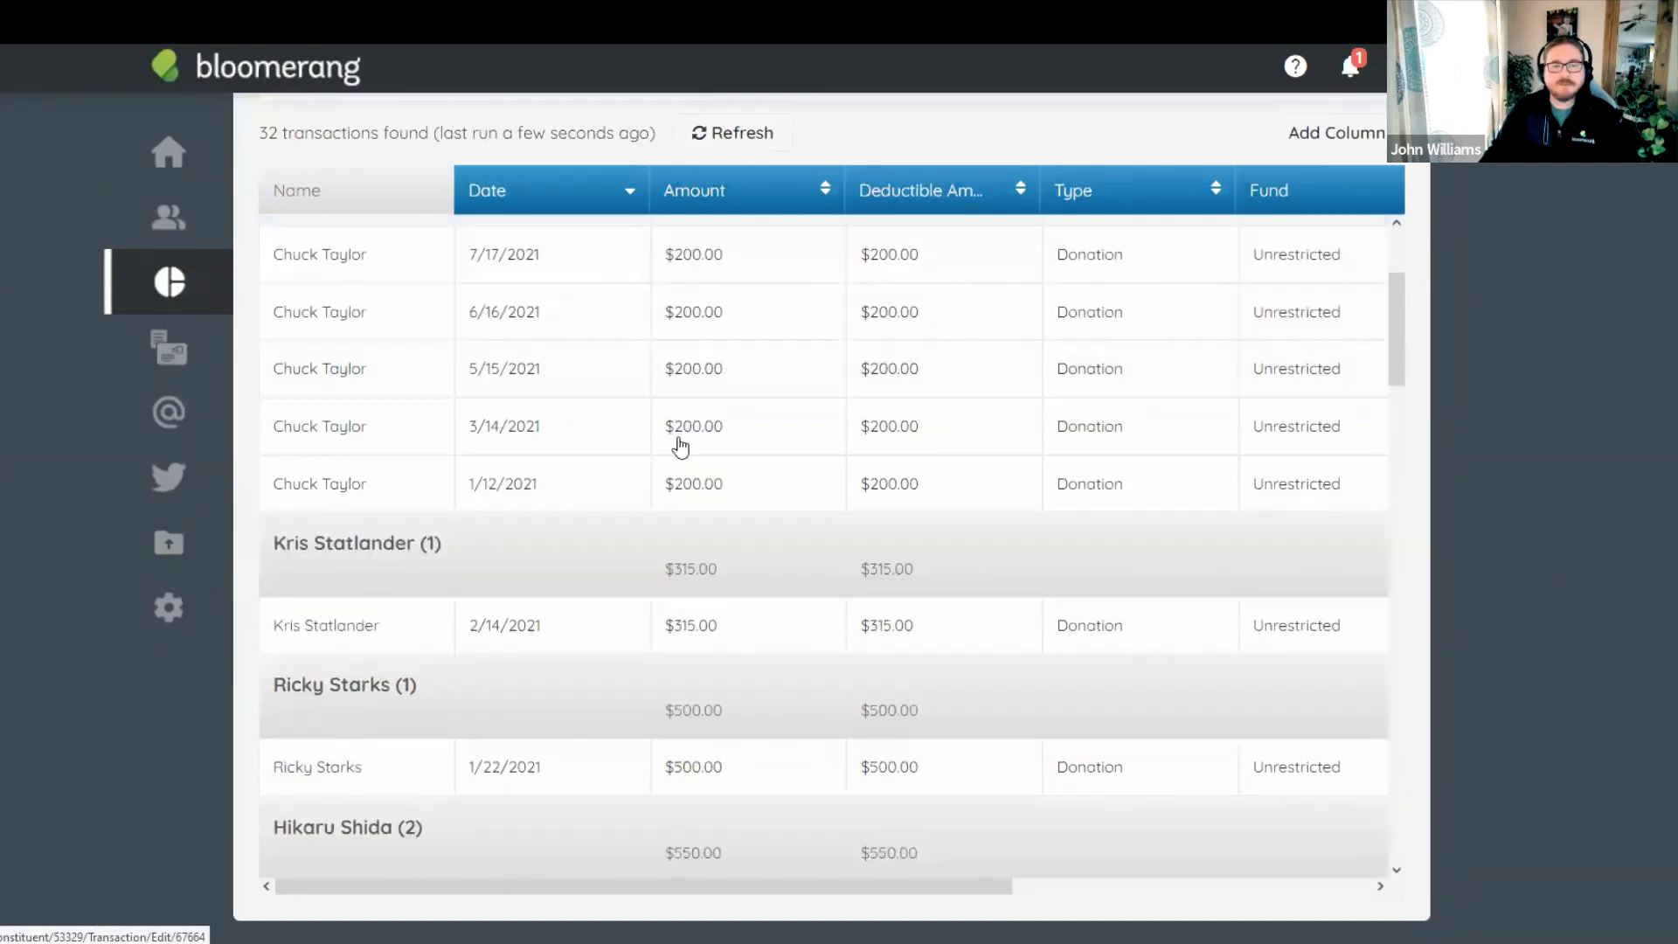
pyautogui.moveTo(661, 416); pyautogui.dragTo(738, 418)
pyautogui.scroll(-4, 738, 505)
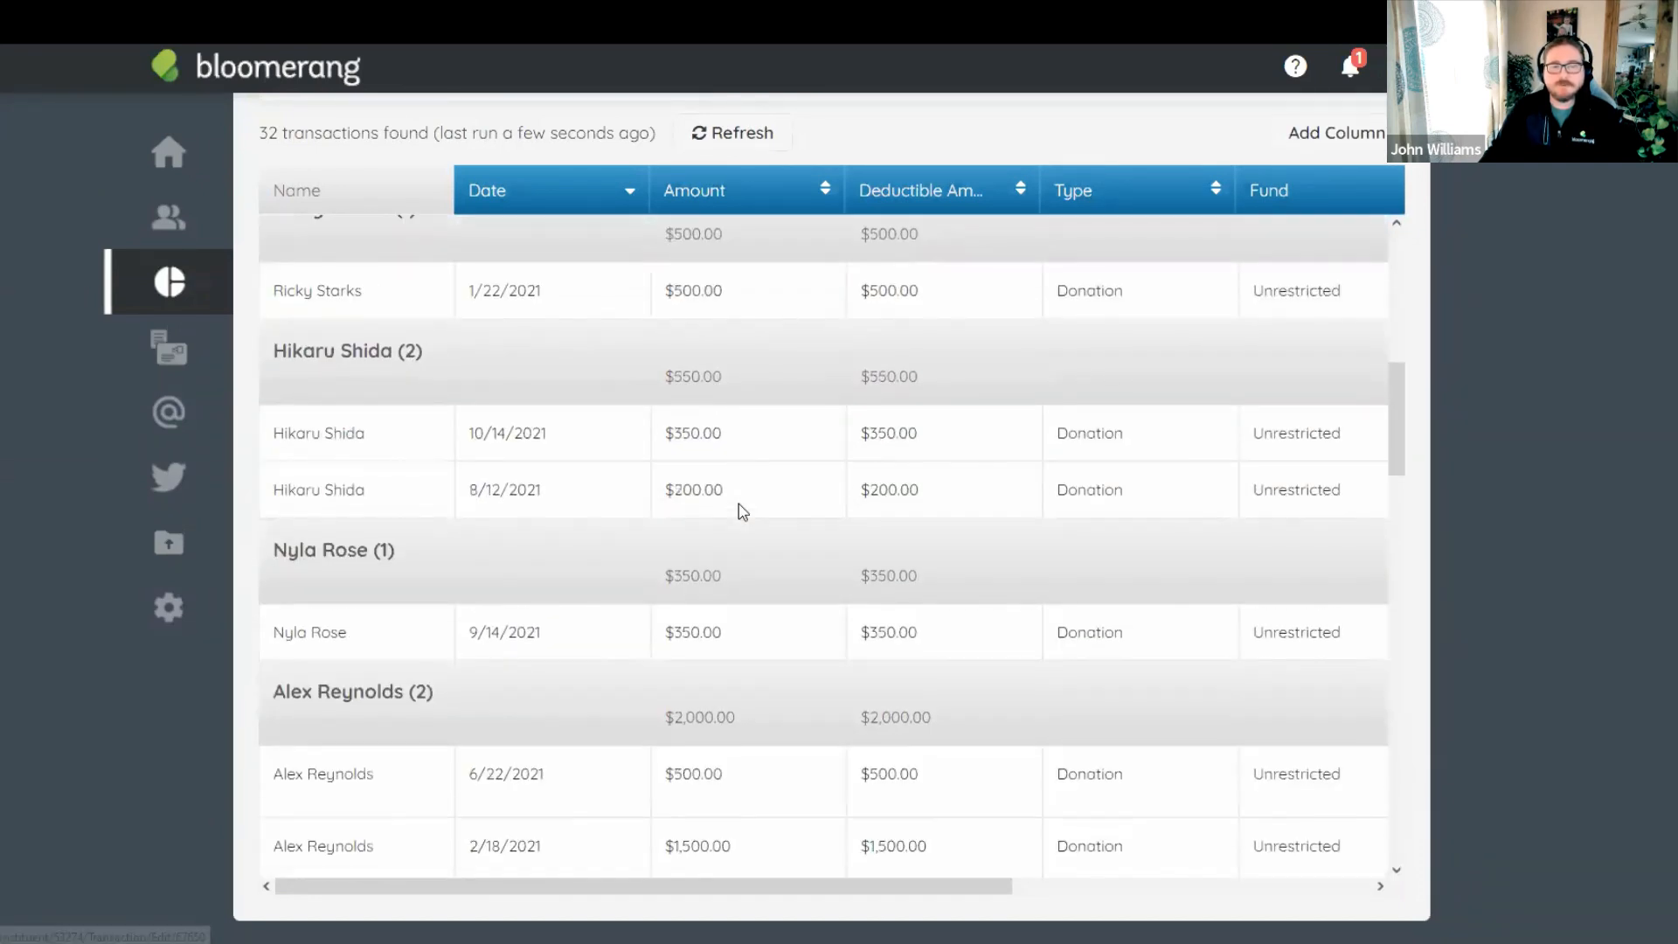
pyautogui.moveTo(651, 531); pyautogui.dragTo(738, 528)
pyautogui.scroll(-5, 743, 551)
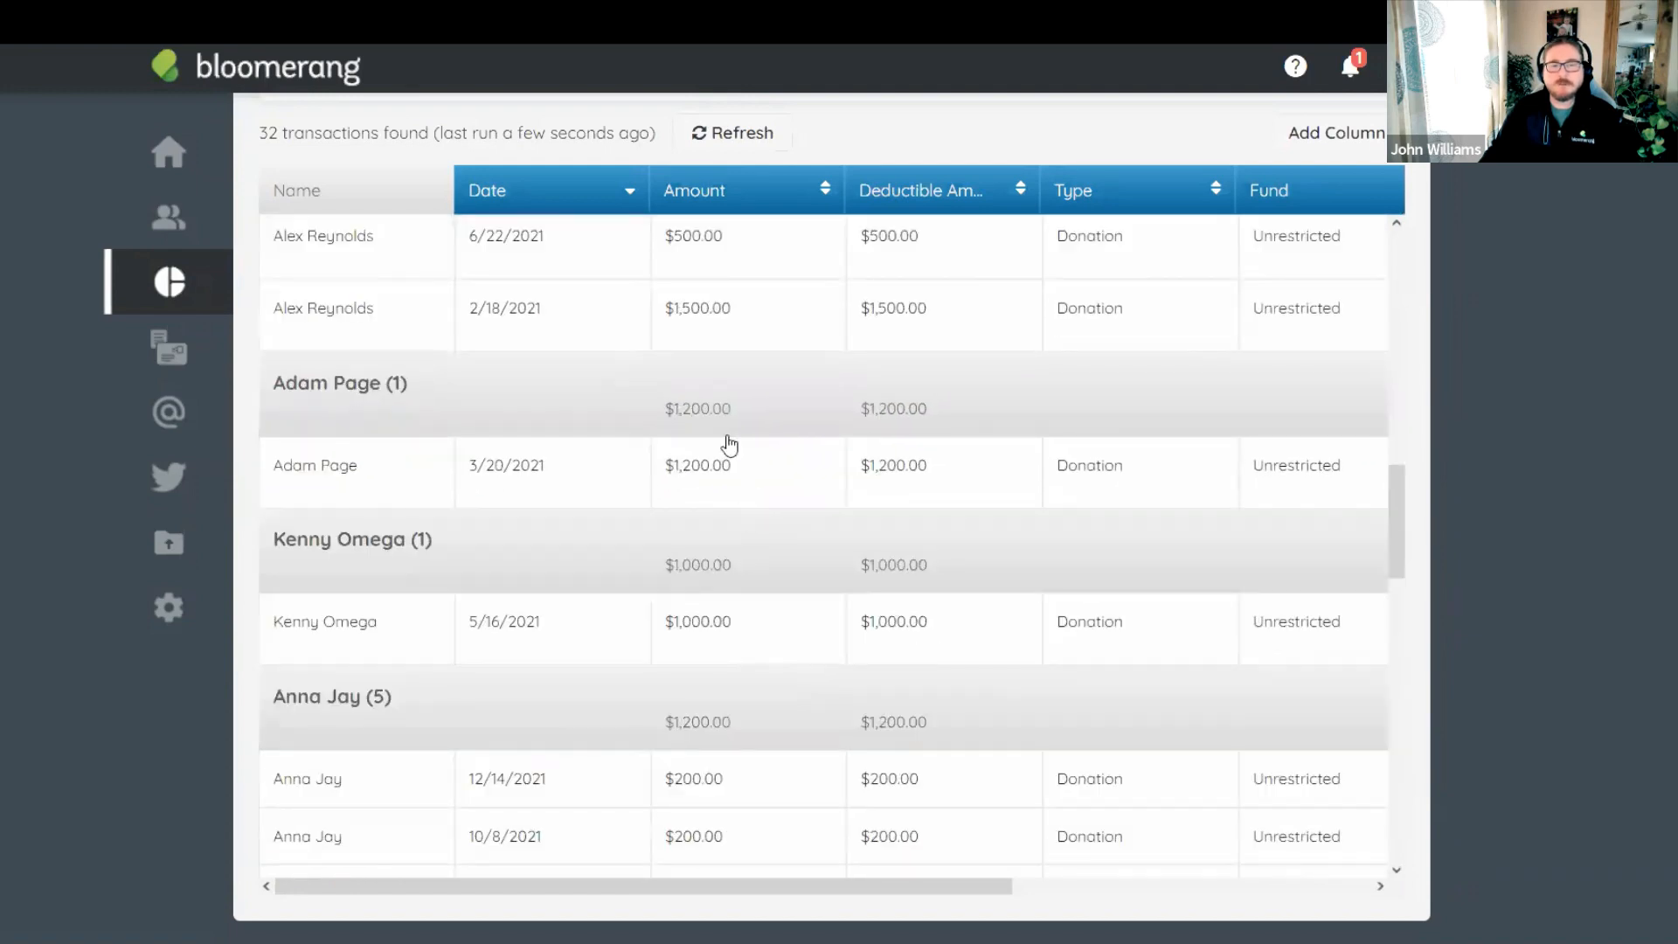
pyautogui.moveTo(659, 405); pyautogui.dragTo(776, 411)
pyautogui.scroll(-4, 757, 517)
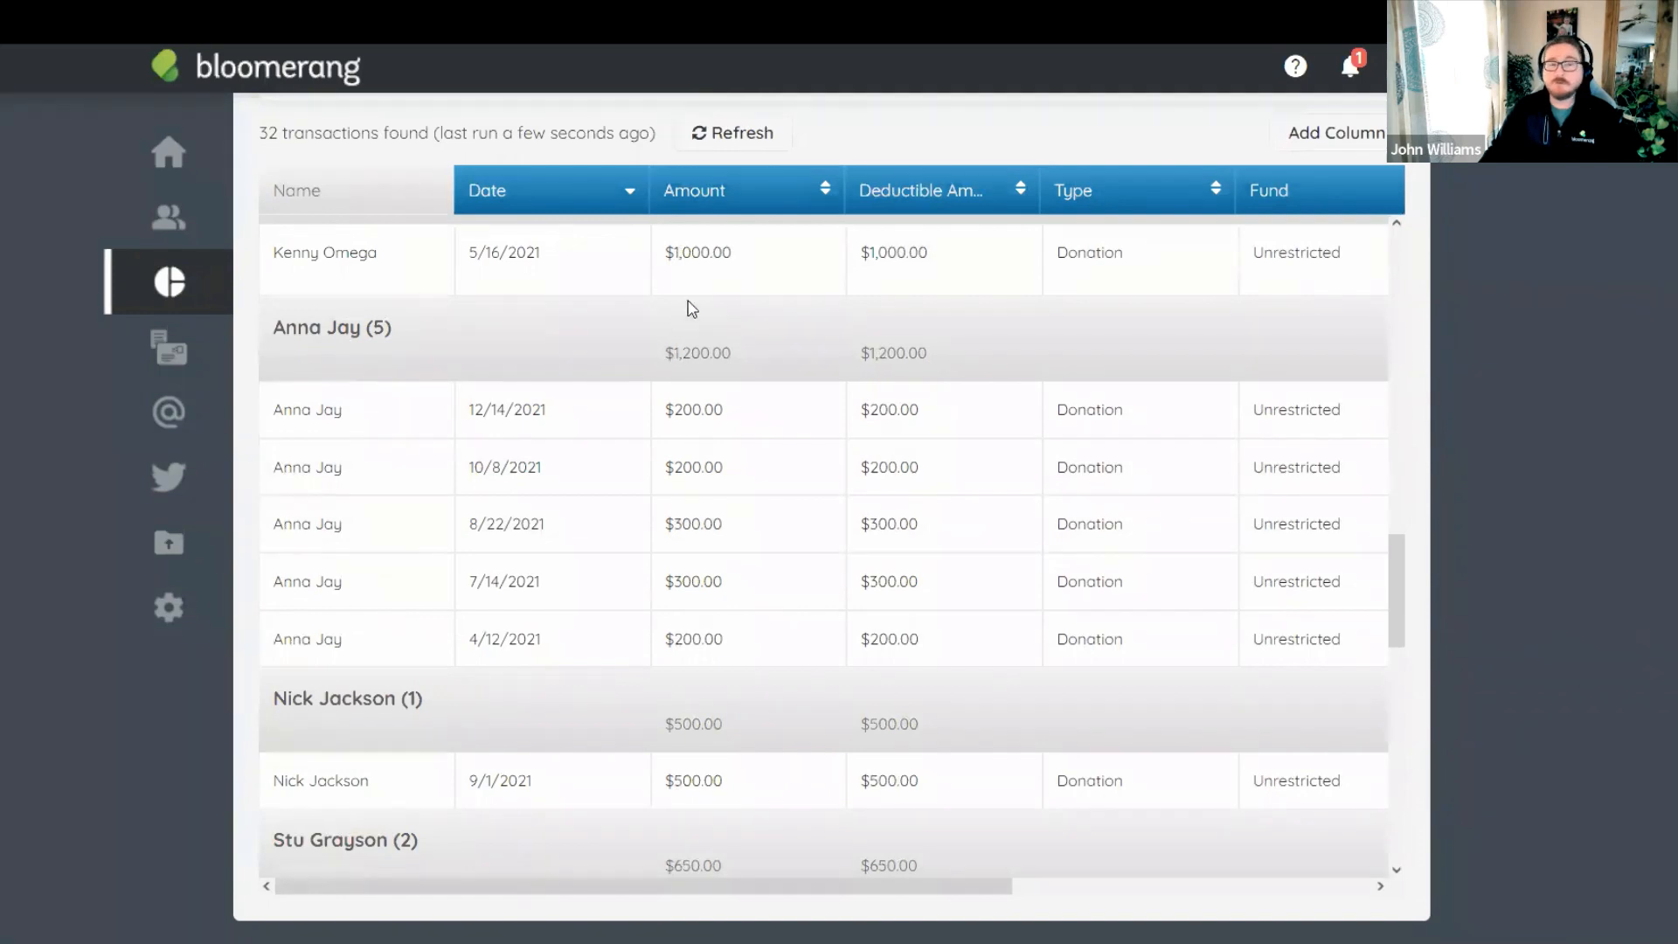
pyautogui.moveTo(661, 353); pyautogui.dragTo(798, 365)
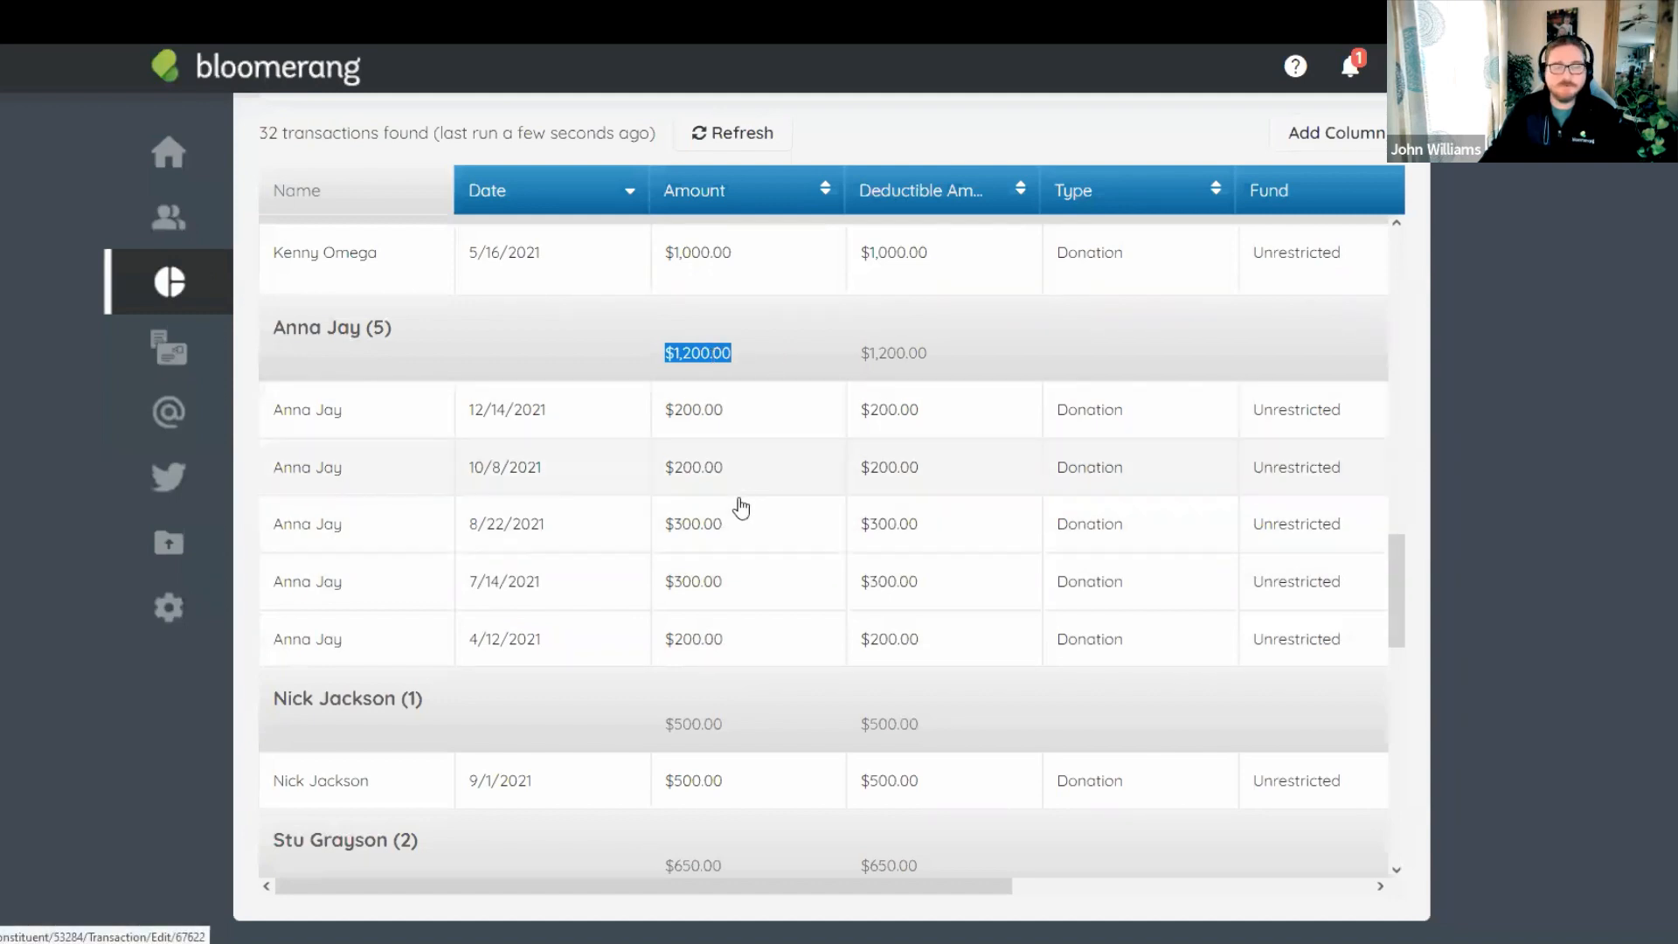
pyautogui.scroll(10, 739, 536)
pyautogui.scroll(15, 767, 418)
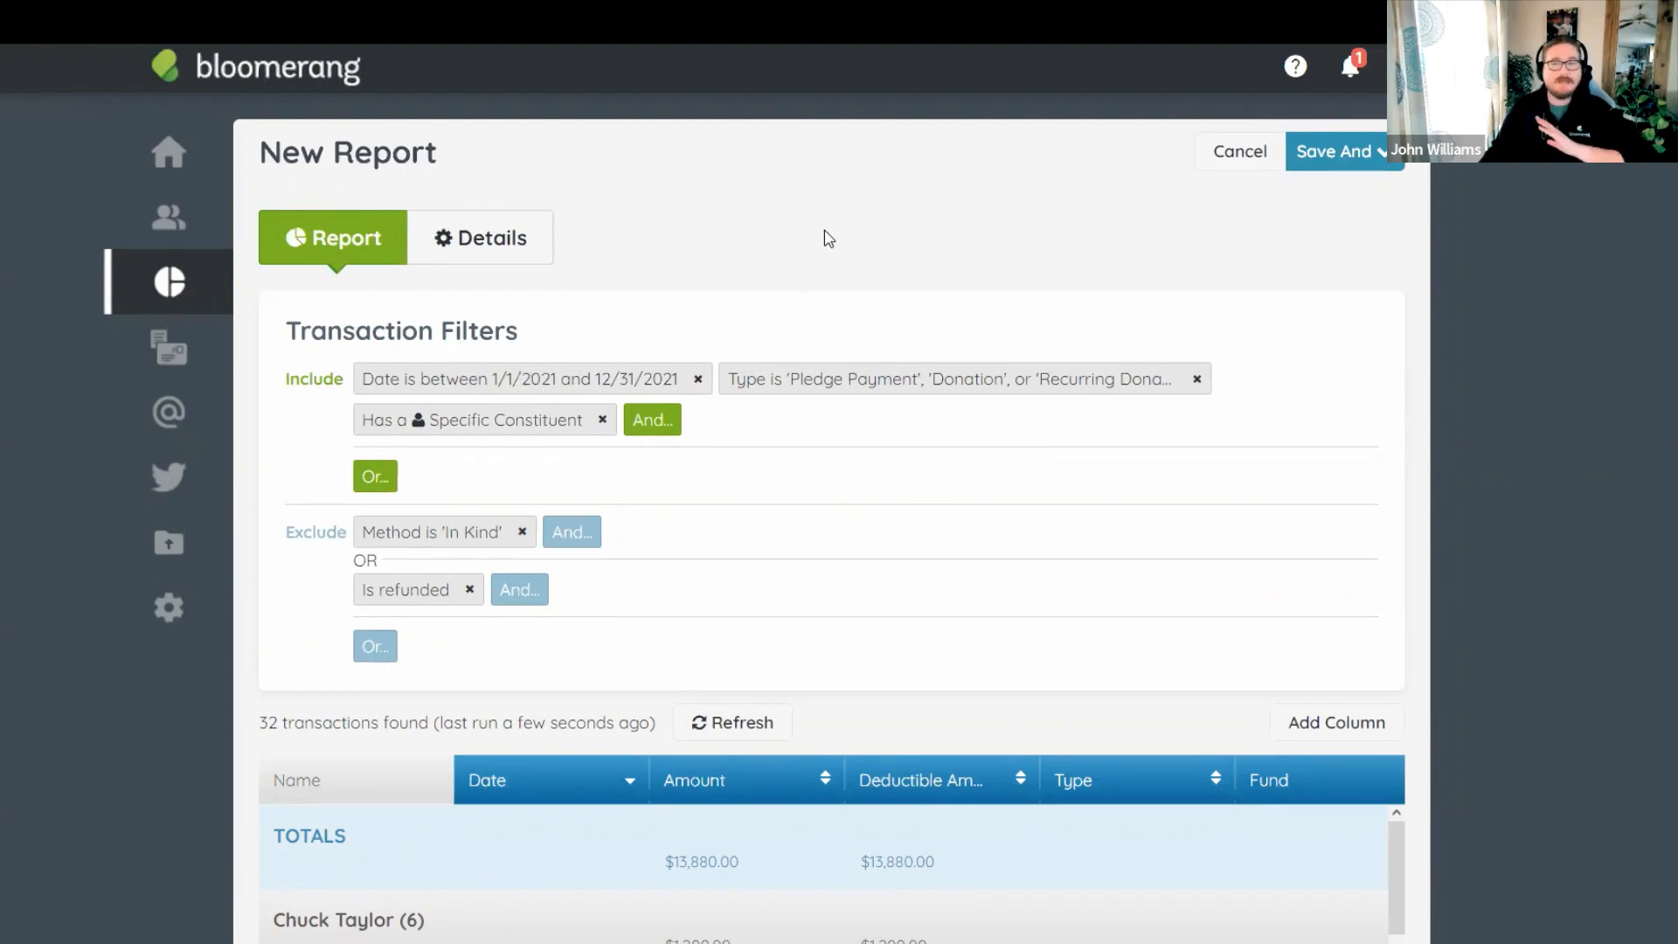
# Name the report '2021 - Donors of $250+ - Transactions', save it, and go to the report list.
pyautogui.click(490, 247)
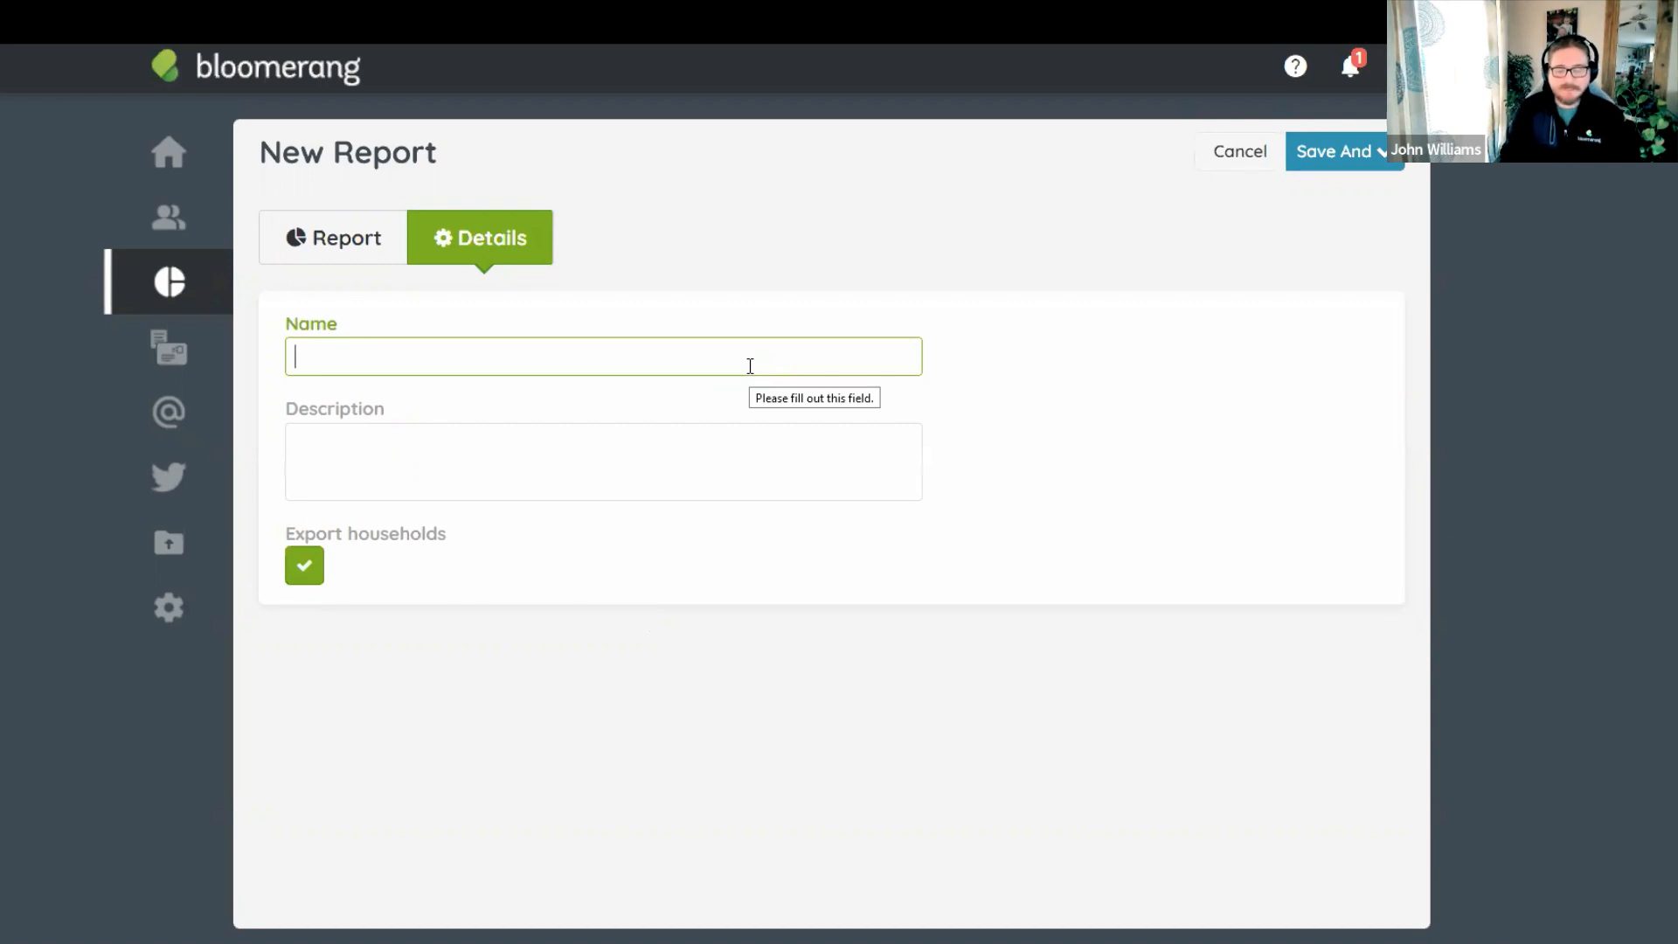
pyautogui.write('2021 - ')
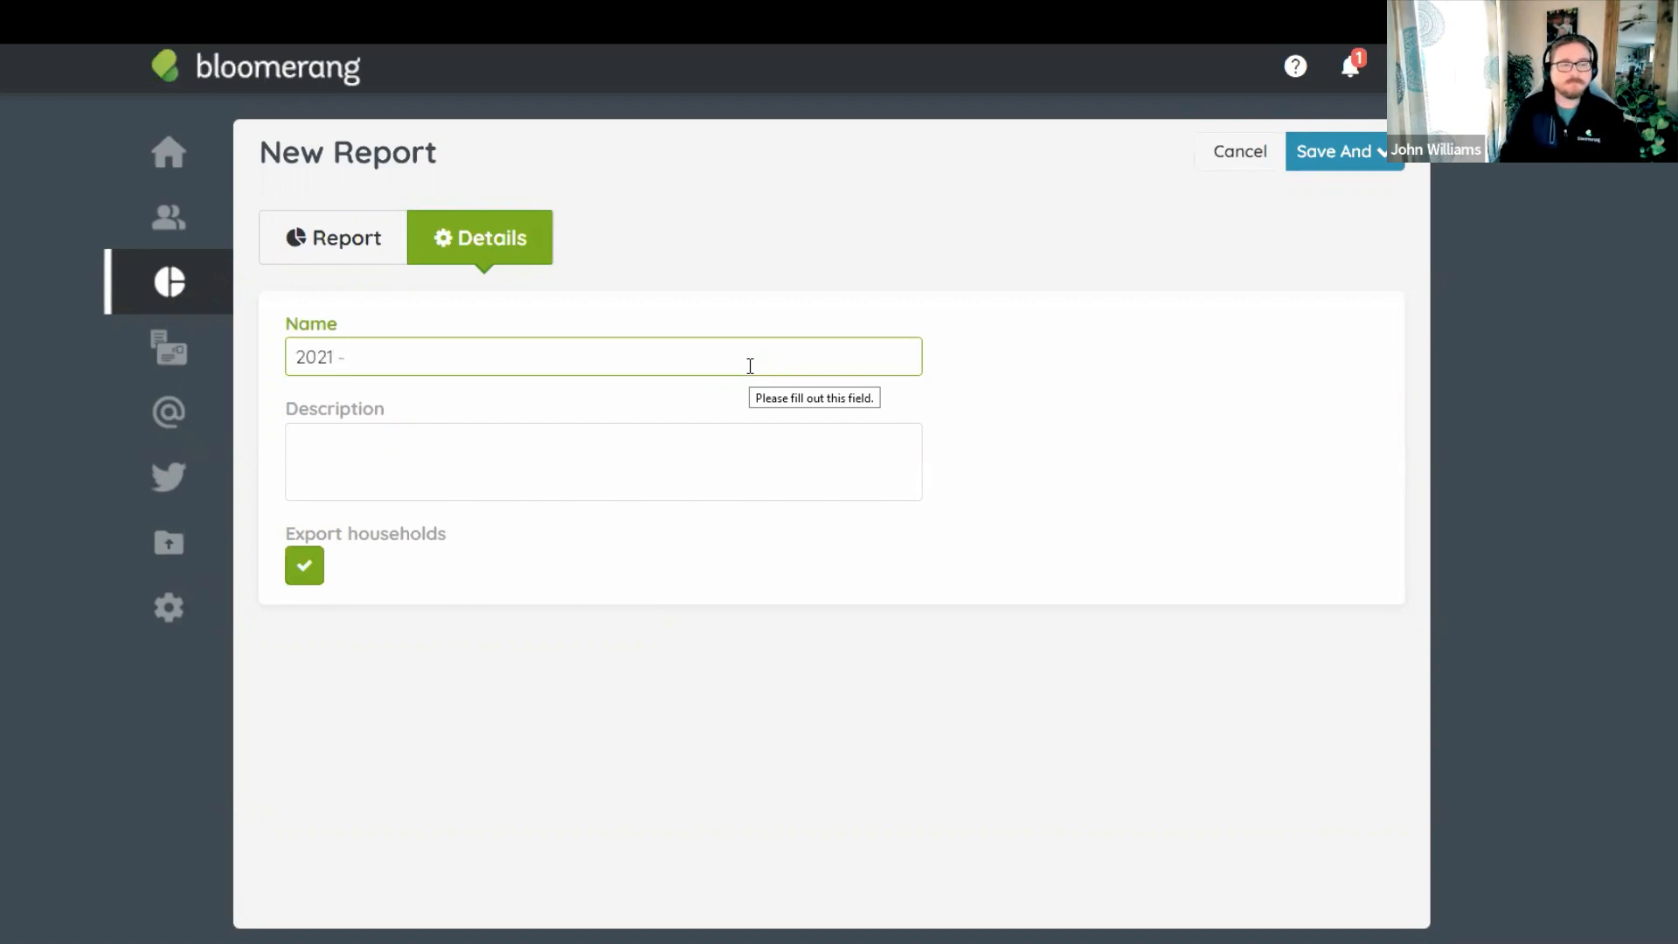
pyautogui.write('Donors of $250+')
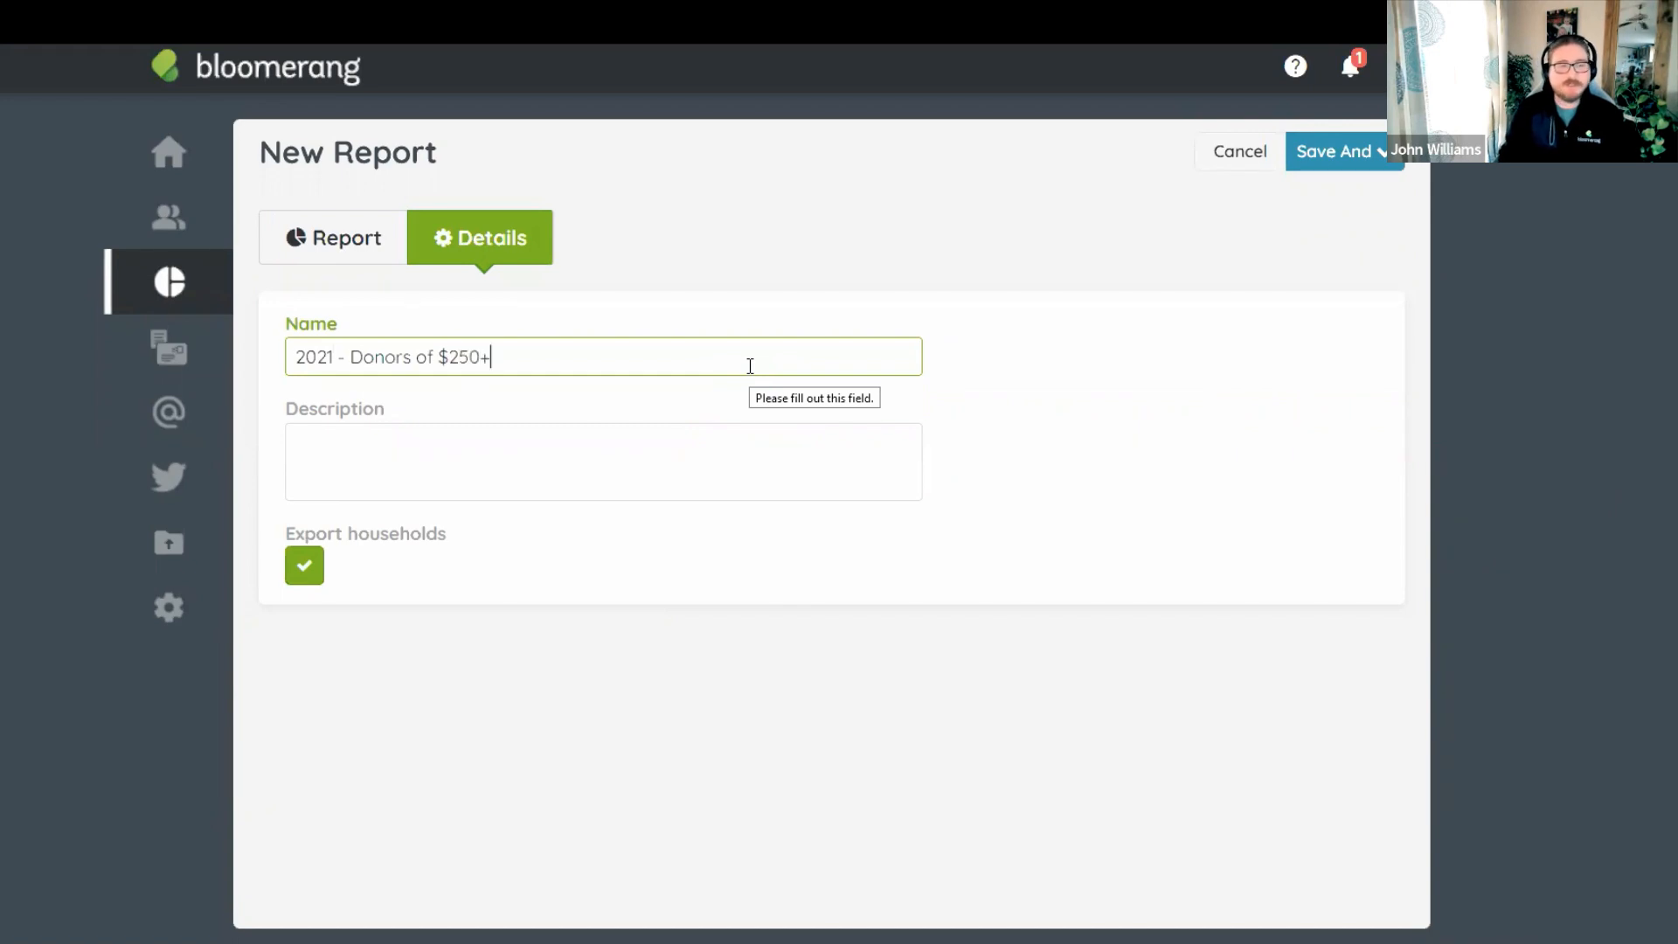
pyautogui.write(' - Transactions')
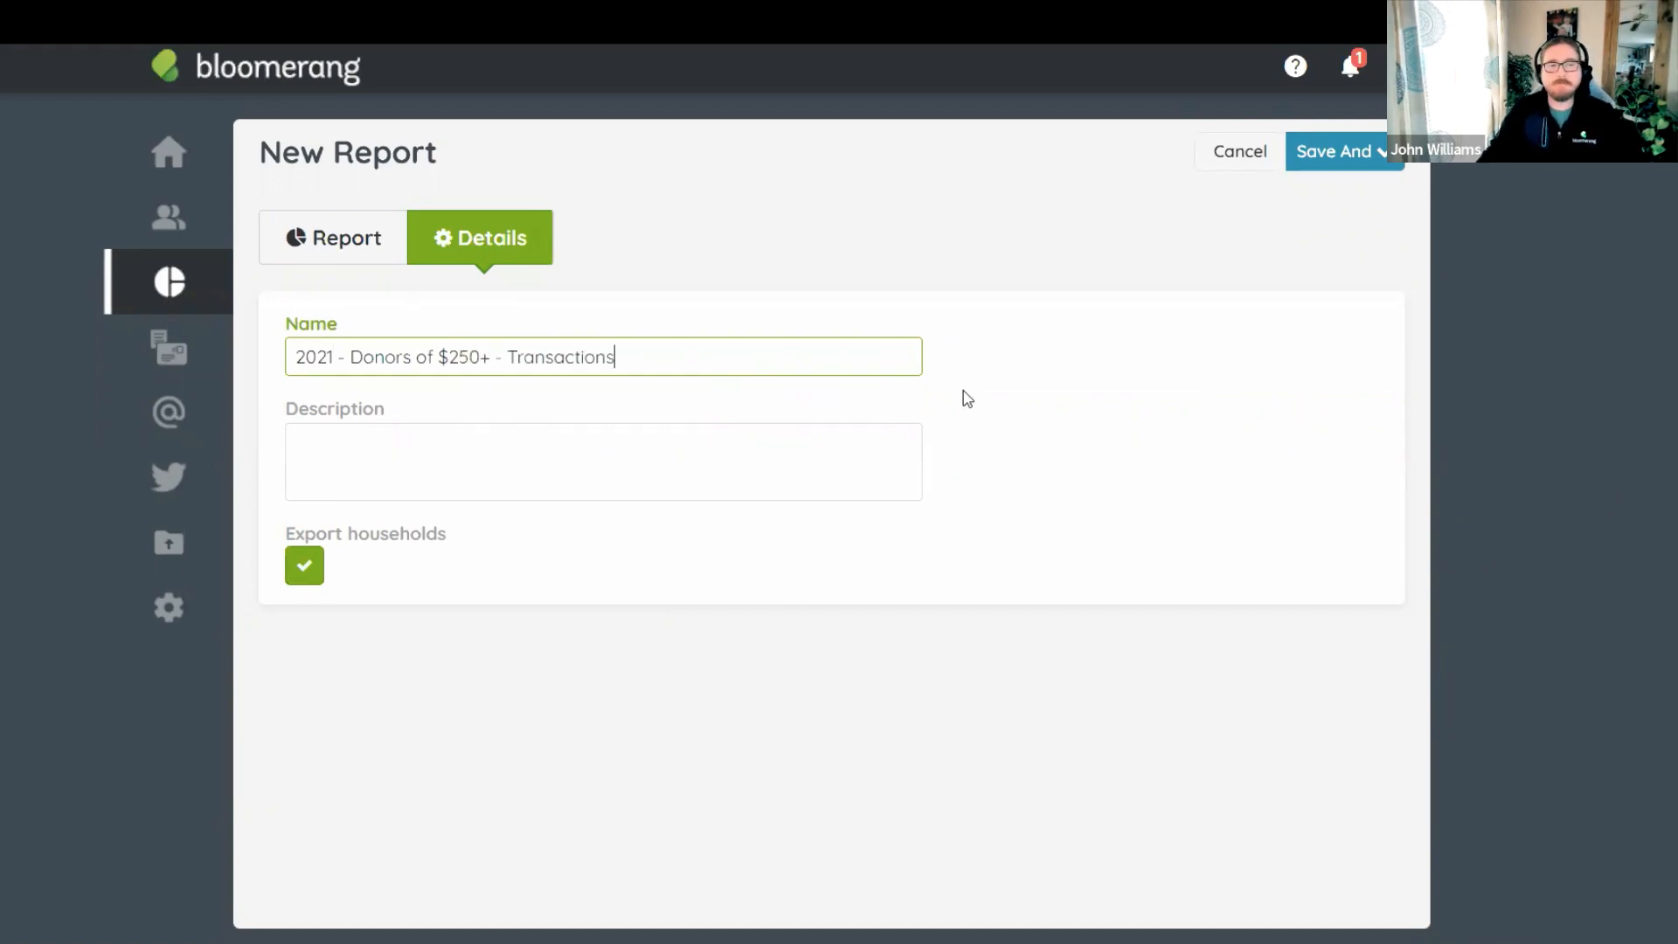
pyautogui.click(1112, 423)
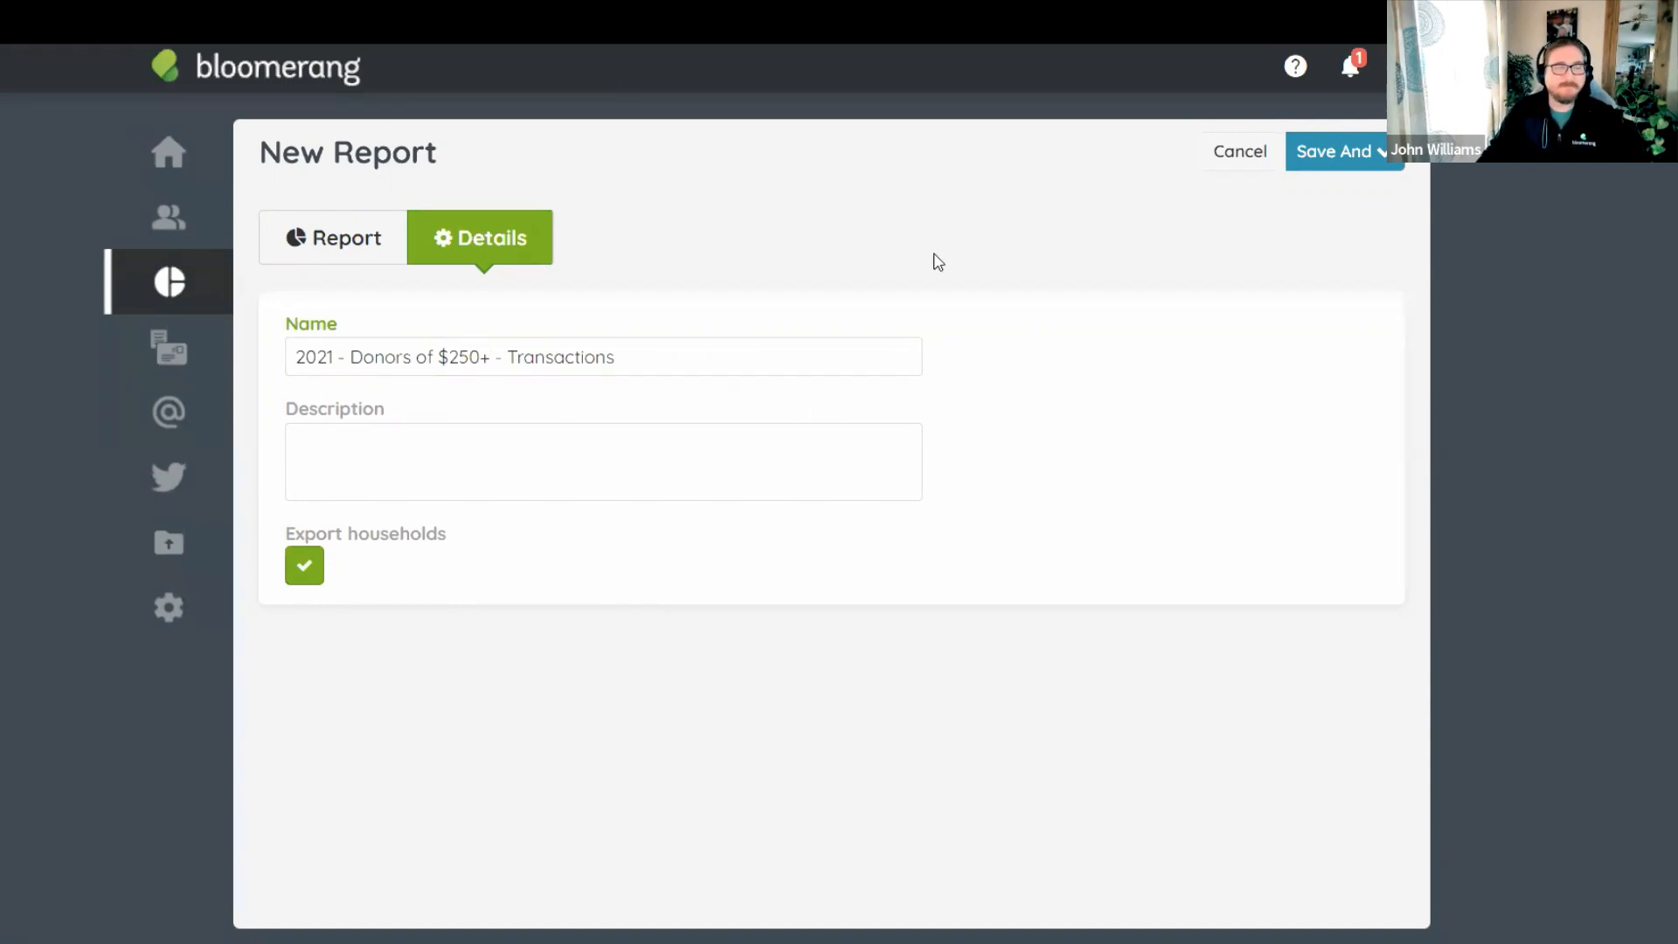
pyautogui.click(1355, 155)
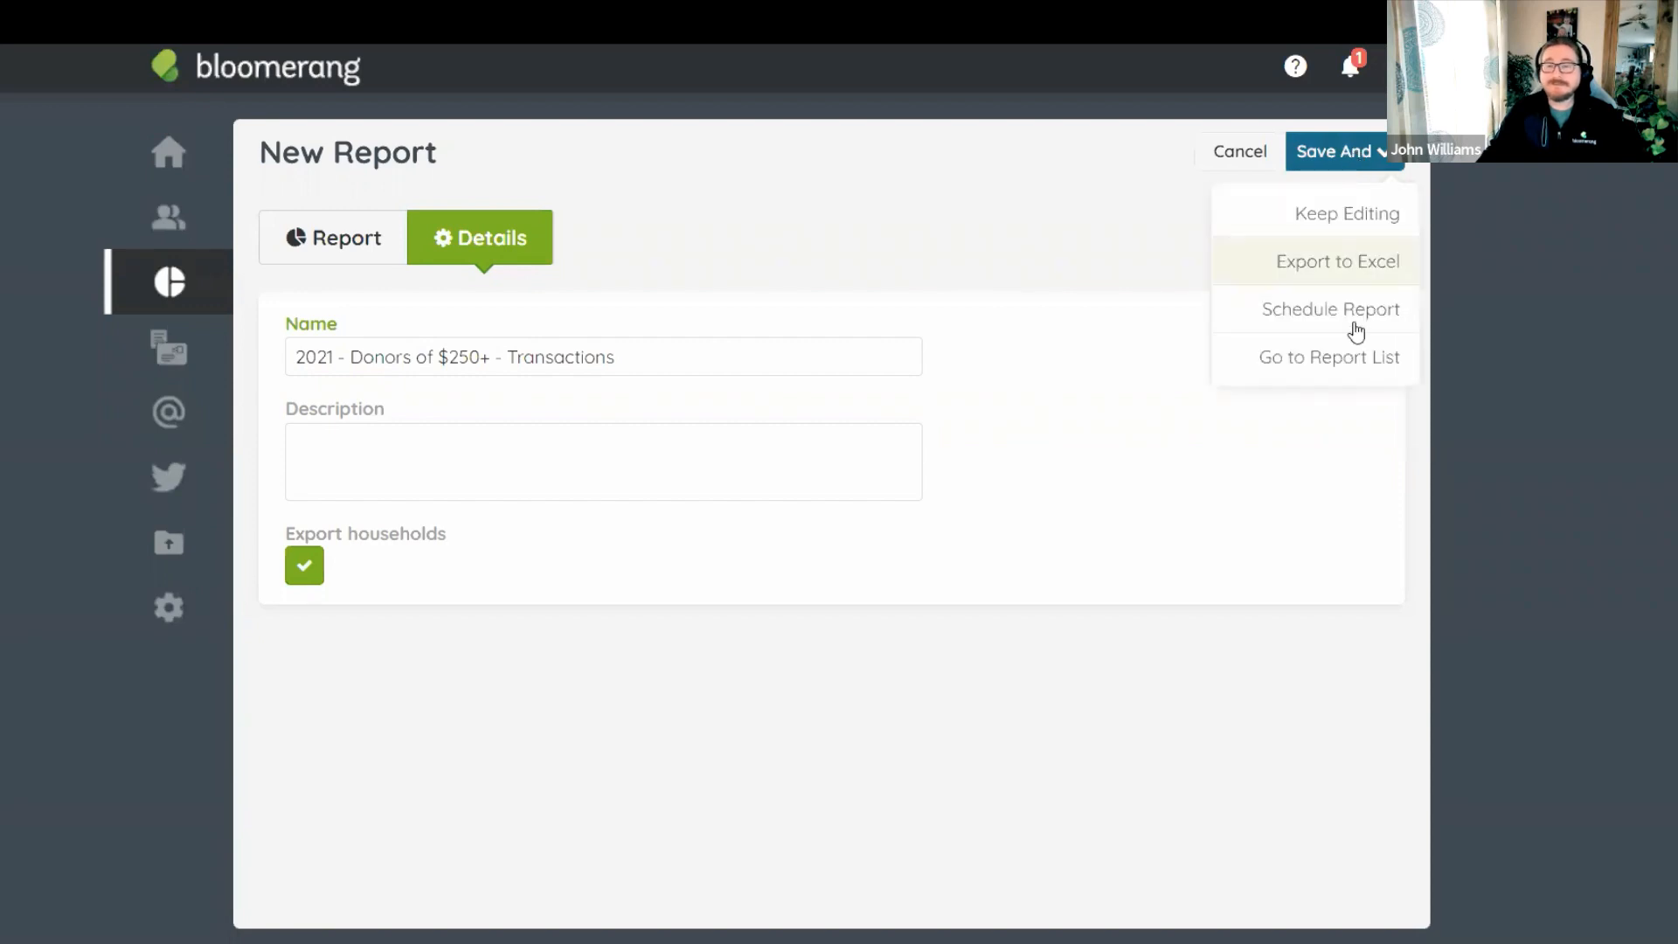
pyautogui.click(1349, 358)
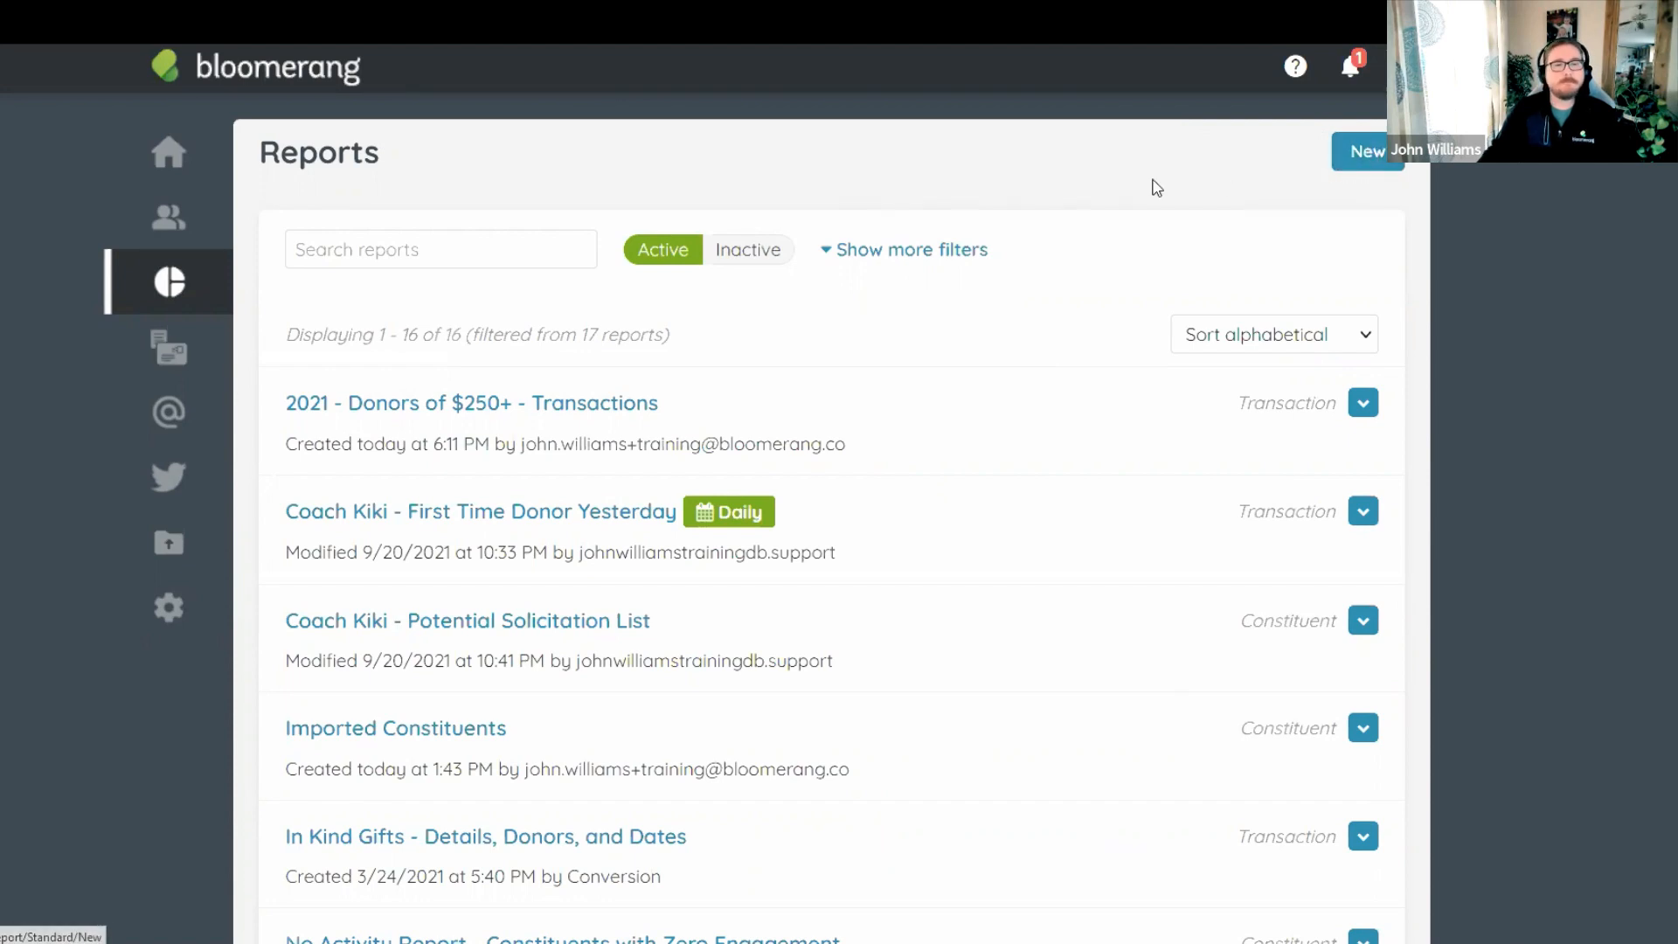
# Create another new report from the Year-End Tax Report (Revenue) template.
pyautogui.click(1378, 158)
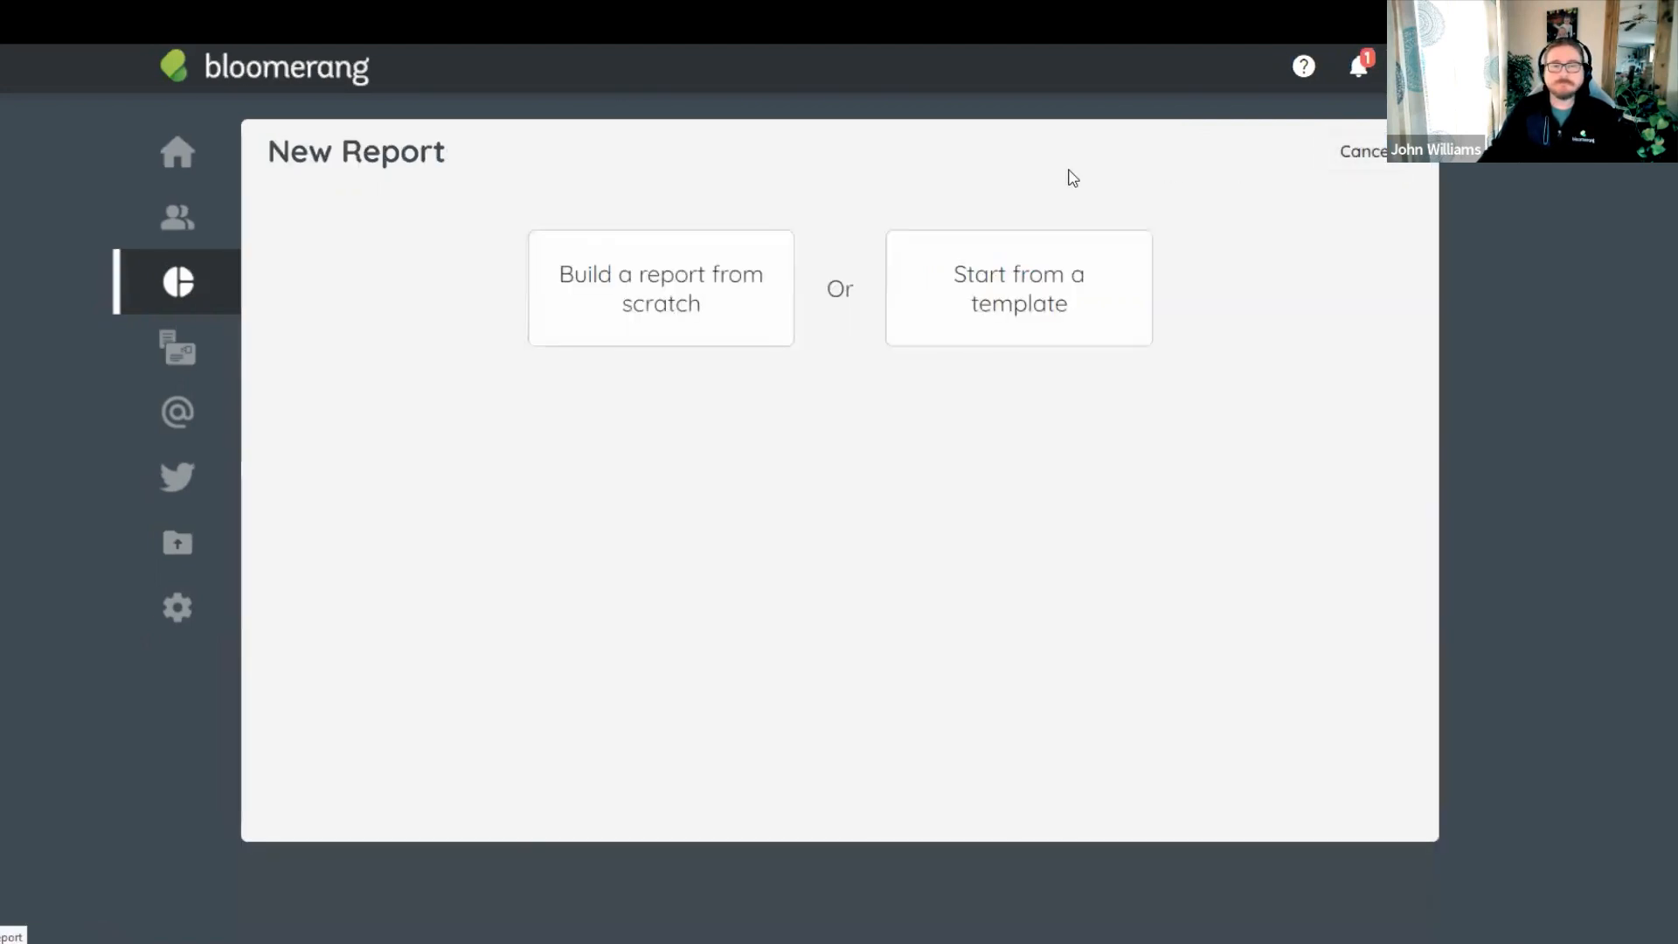
pyautogui.click(1018, 291)
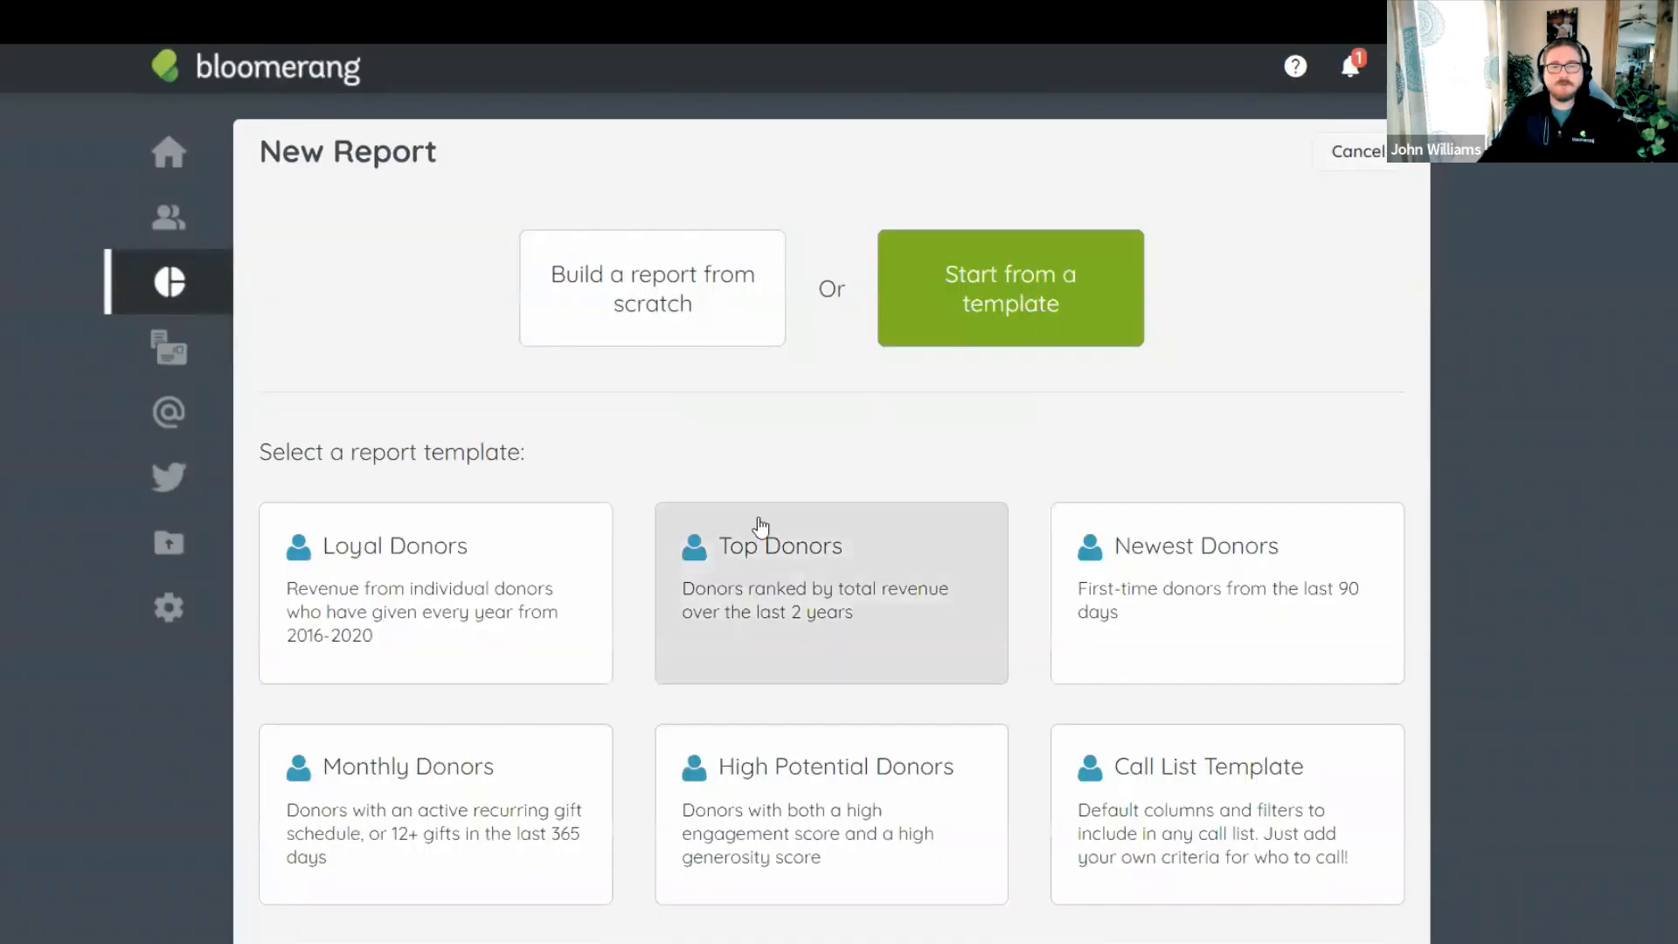
pyautogui.scroll(-10, 829, 418)
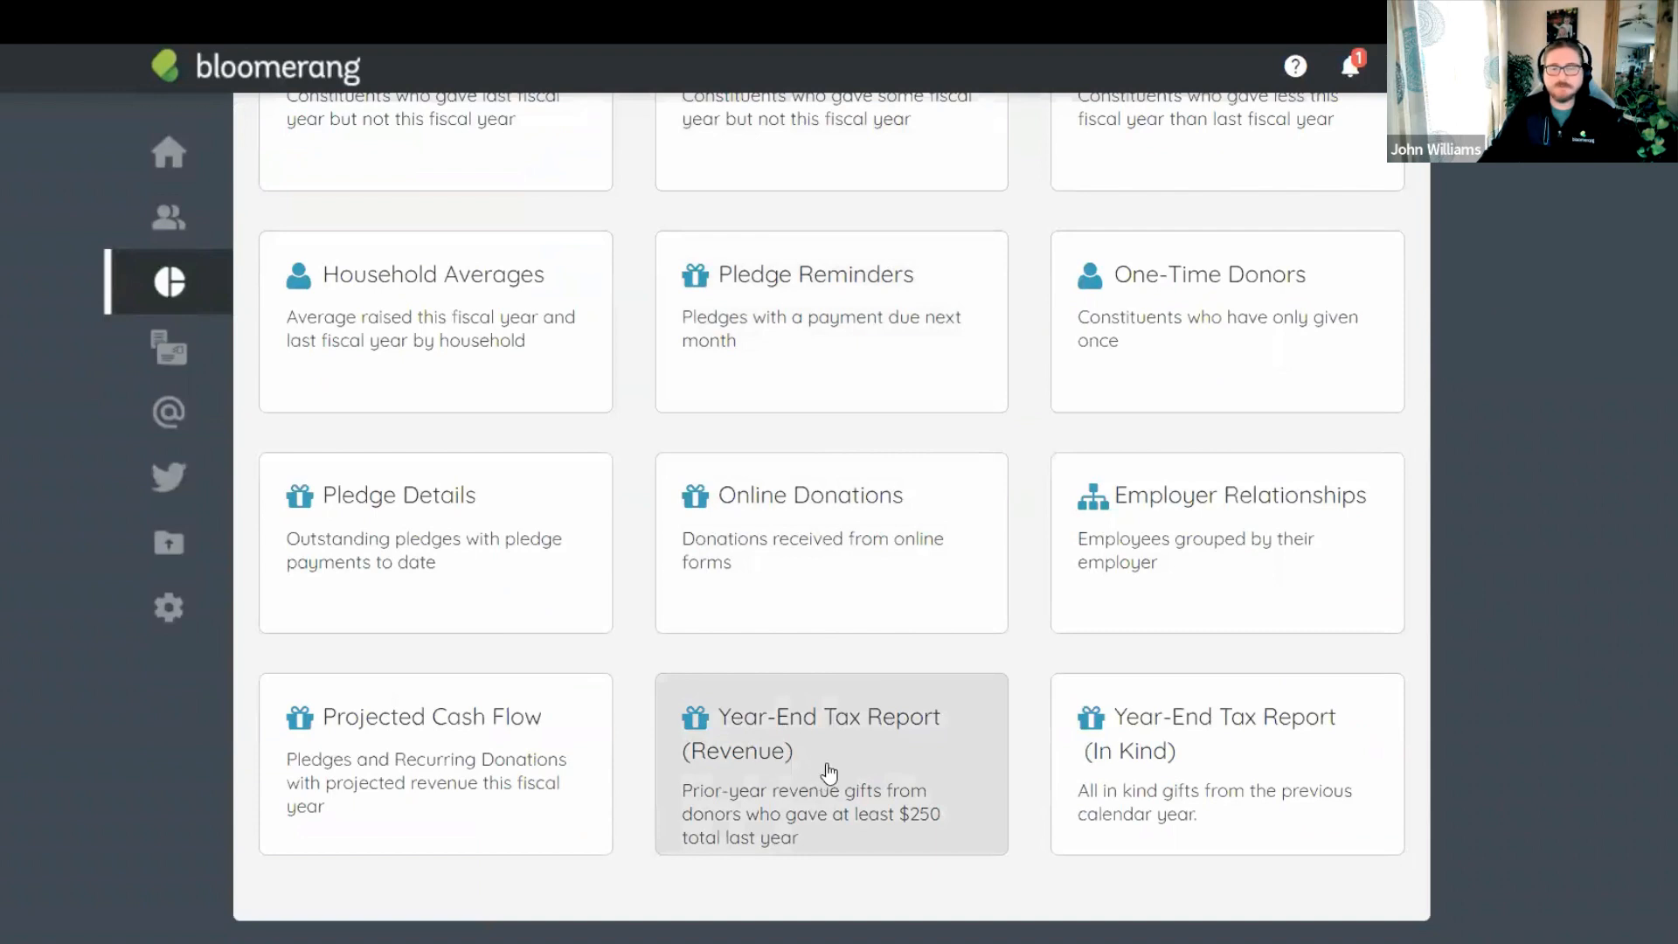
pyautogui.click(827, 765)
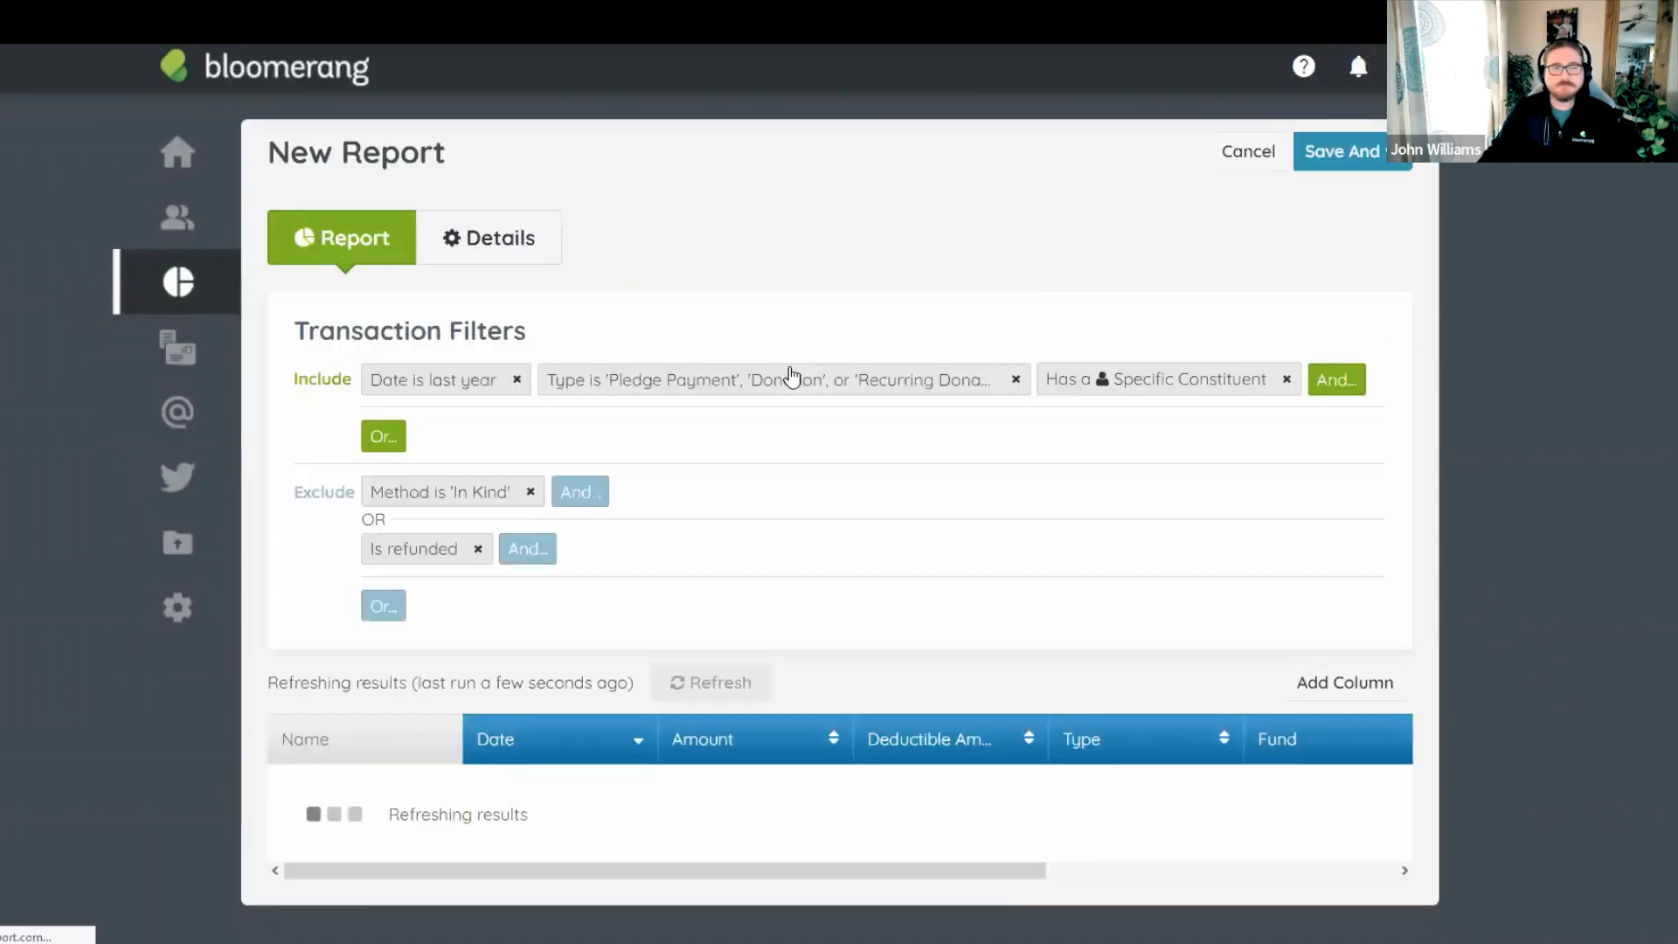
# Change the last-year date filter to Between 1/1/2021 and 12/31/2021.
pyautogui.click(444, 393)
pyautogui.click(382, 524)
pyautogui.click(384, 560)
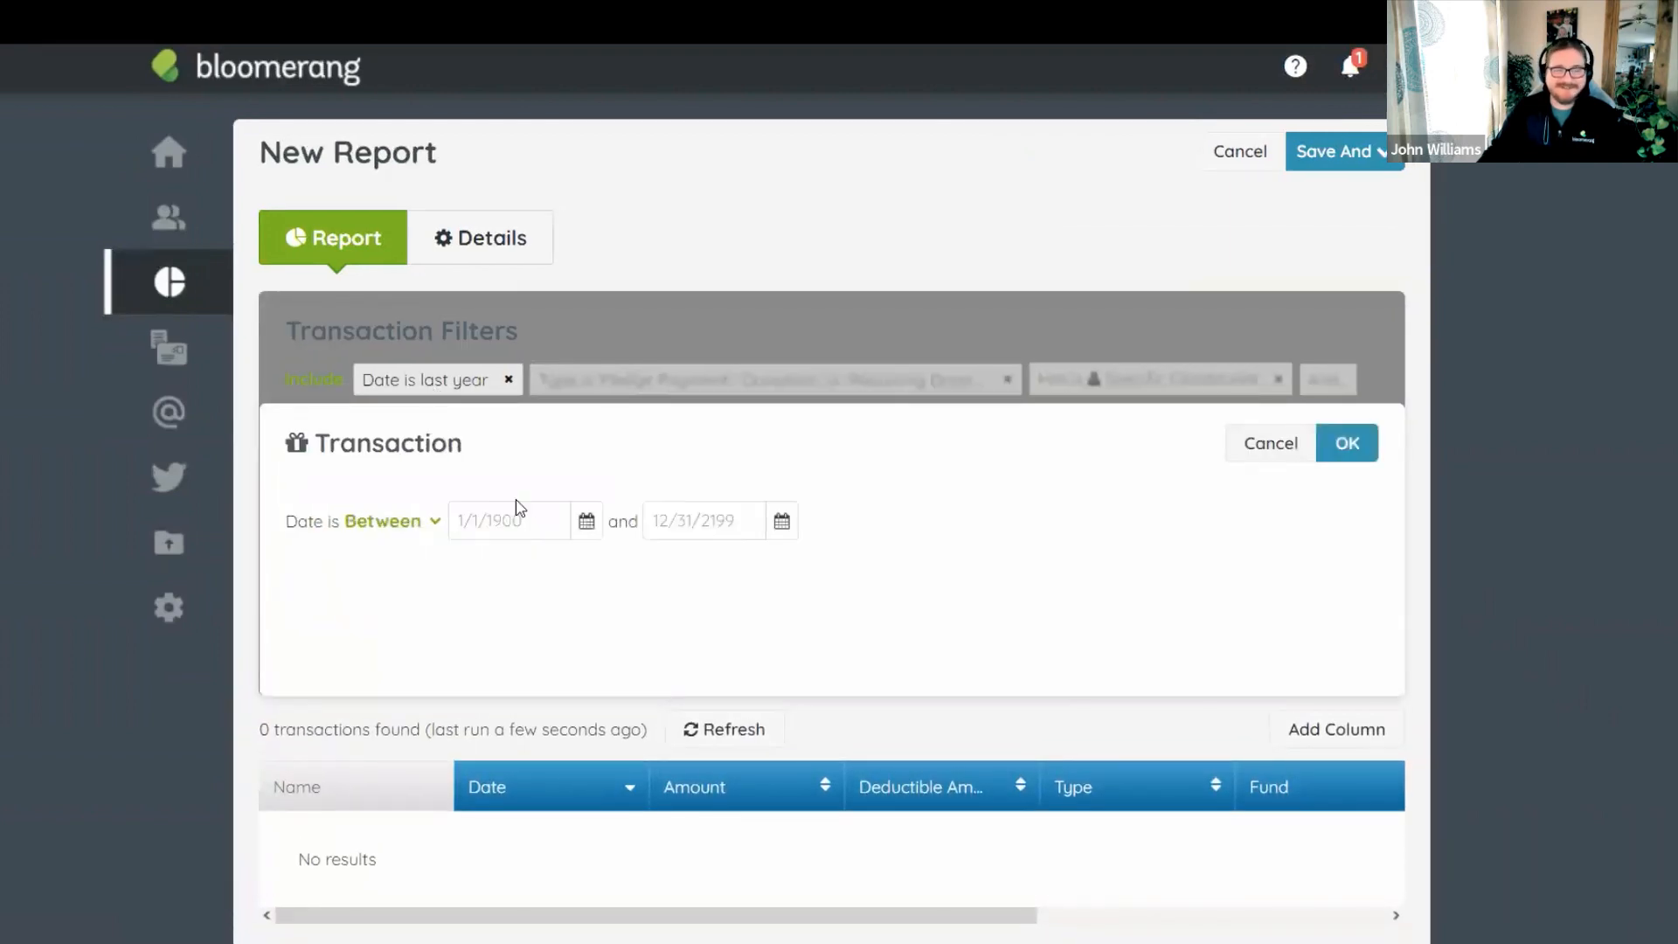
pyautogui.click(514, 505)
pyautogui.write('1/1/')
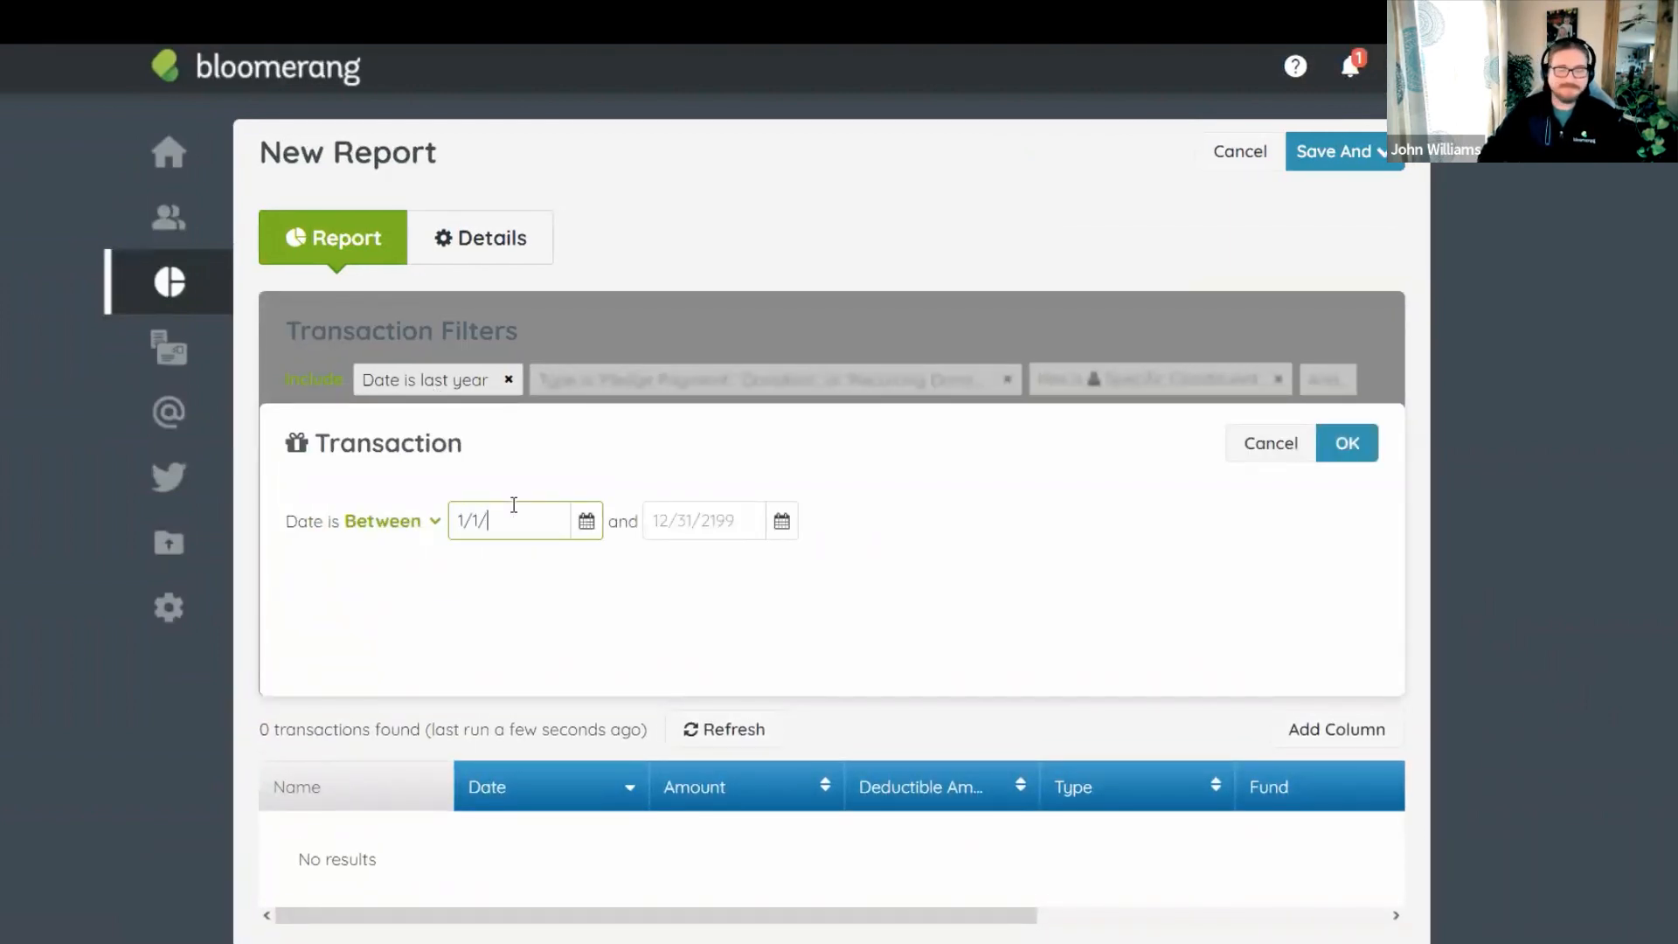
pyautogui.write('2021')
pyautogui.press('Tab')
pyautogui.write('/')
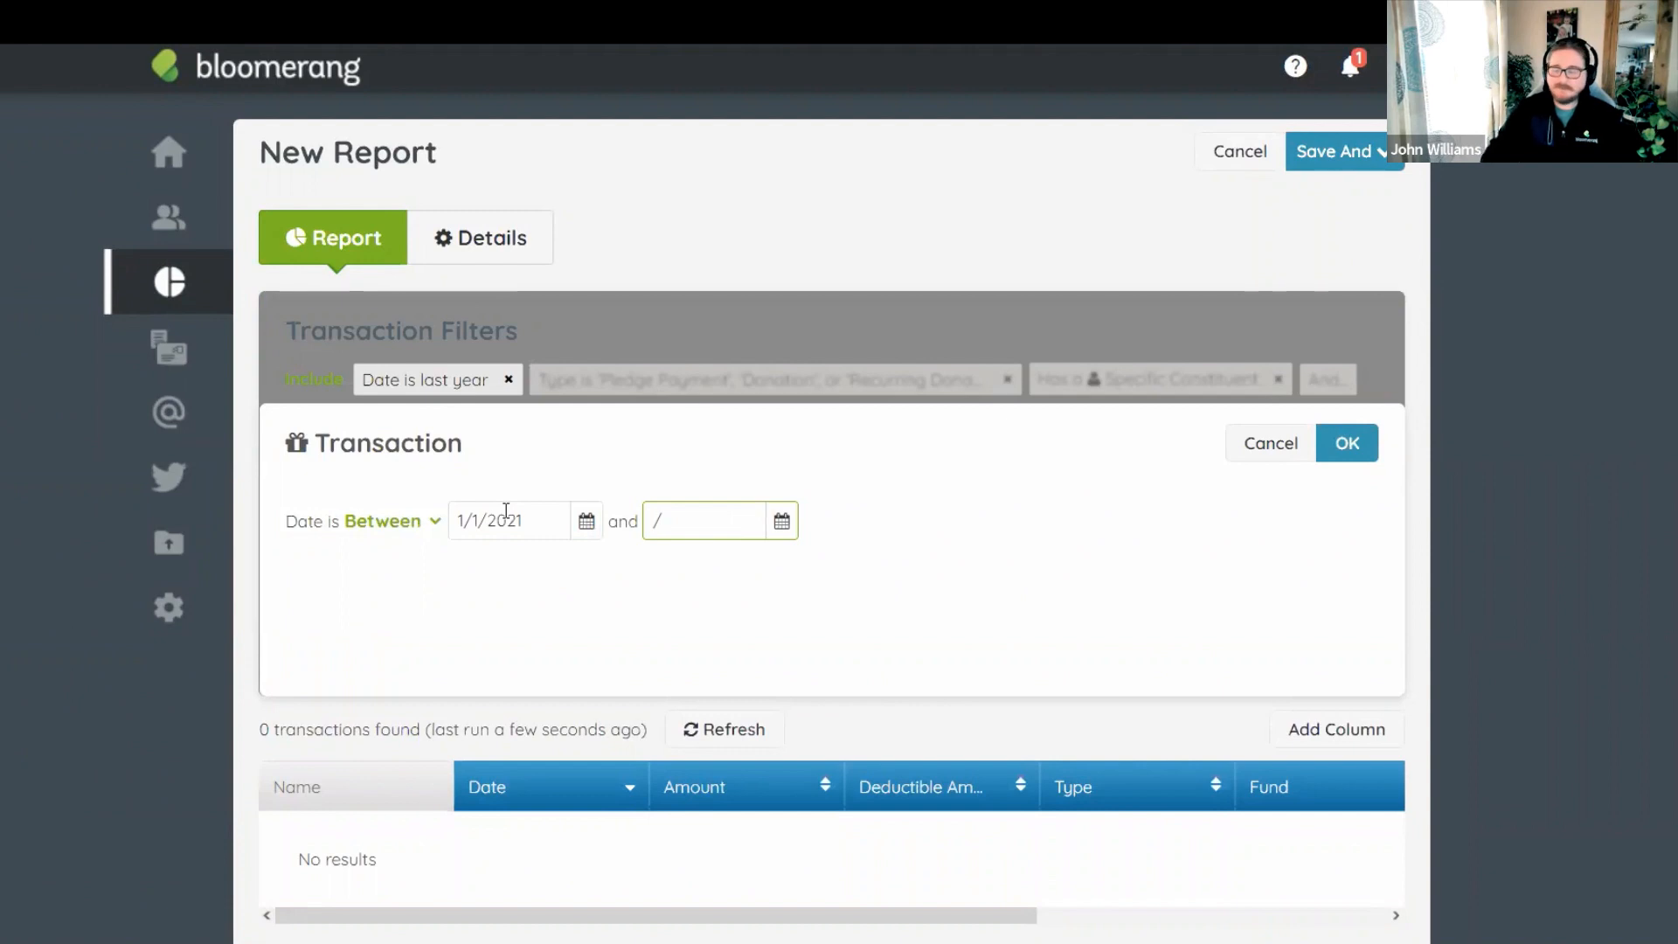
pyautogui.press('BackSpace')
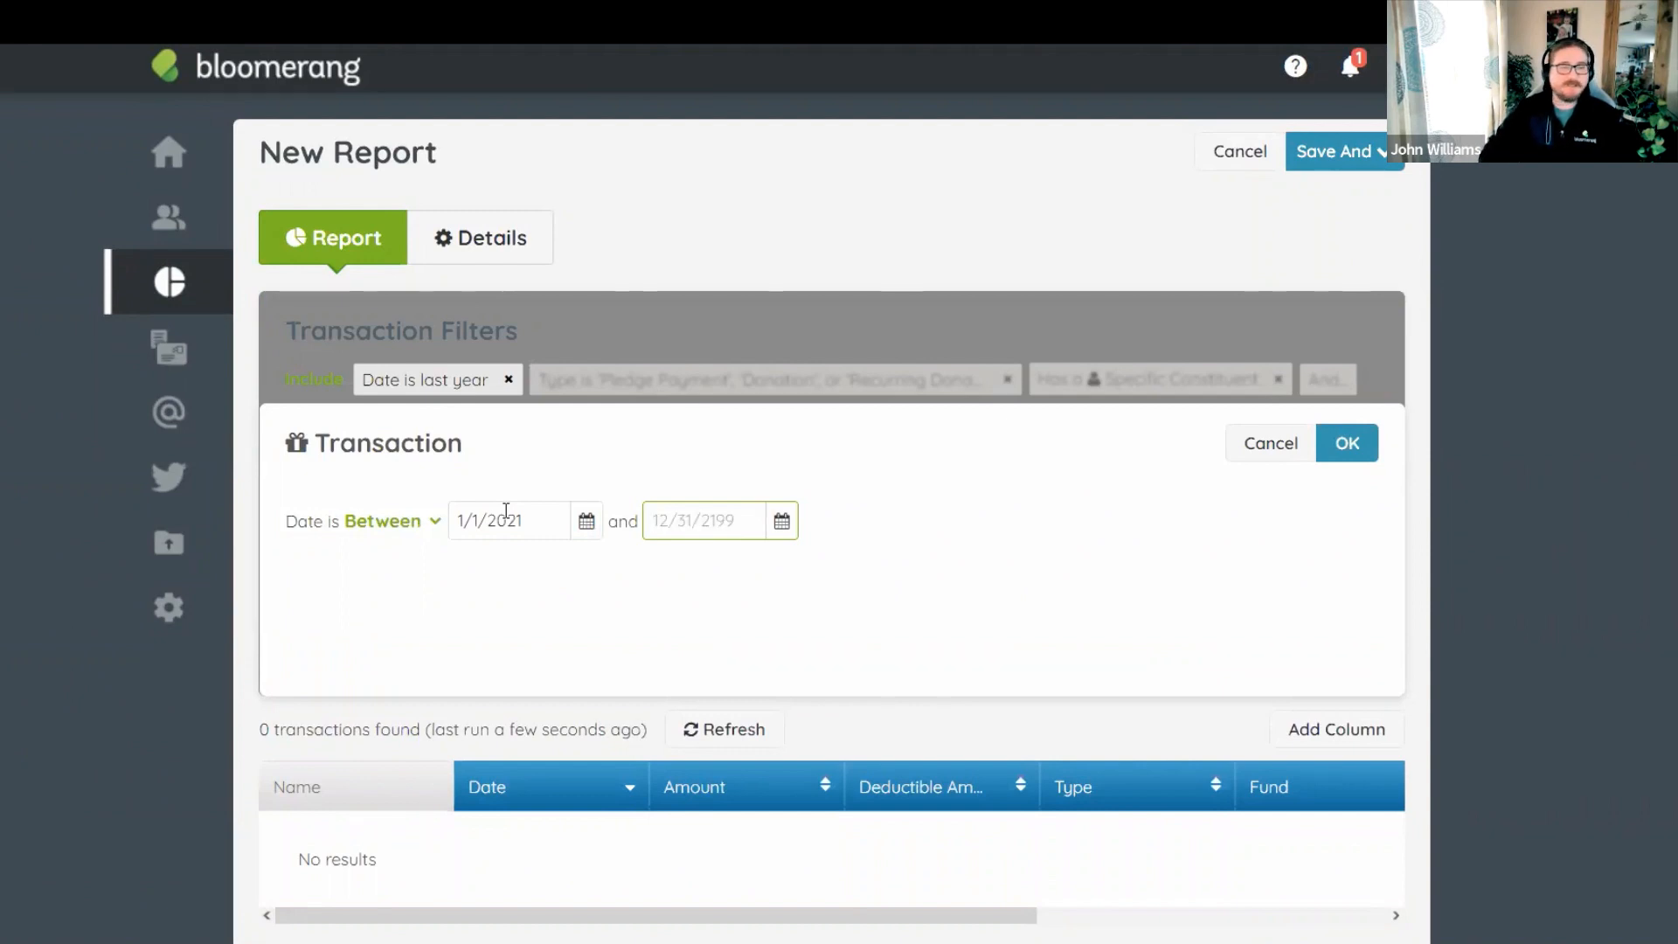
pyautogui.write('12/31/21')
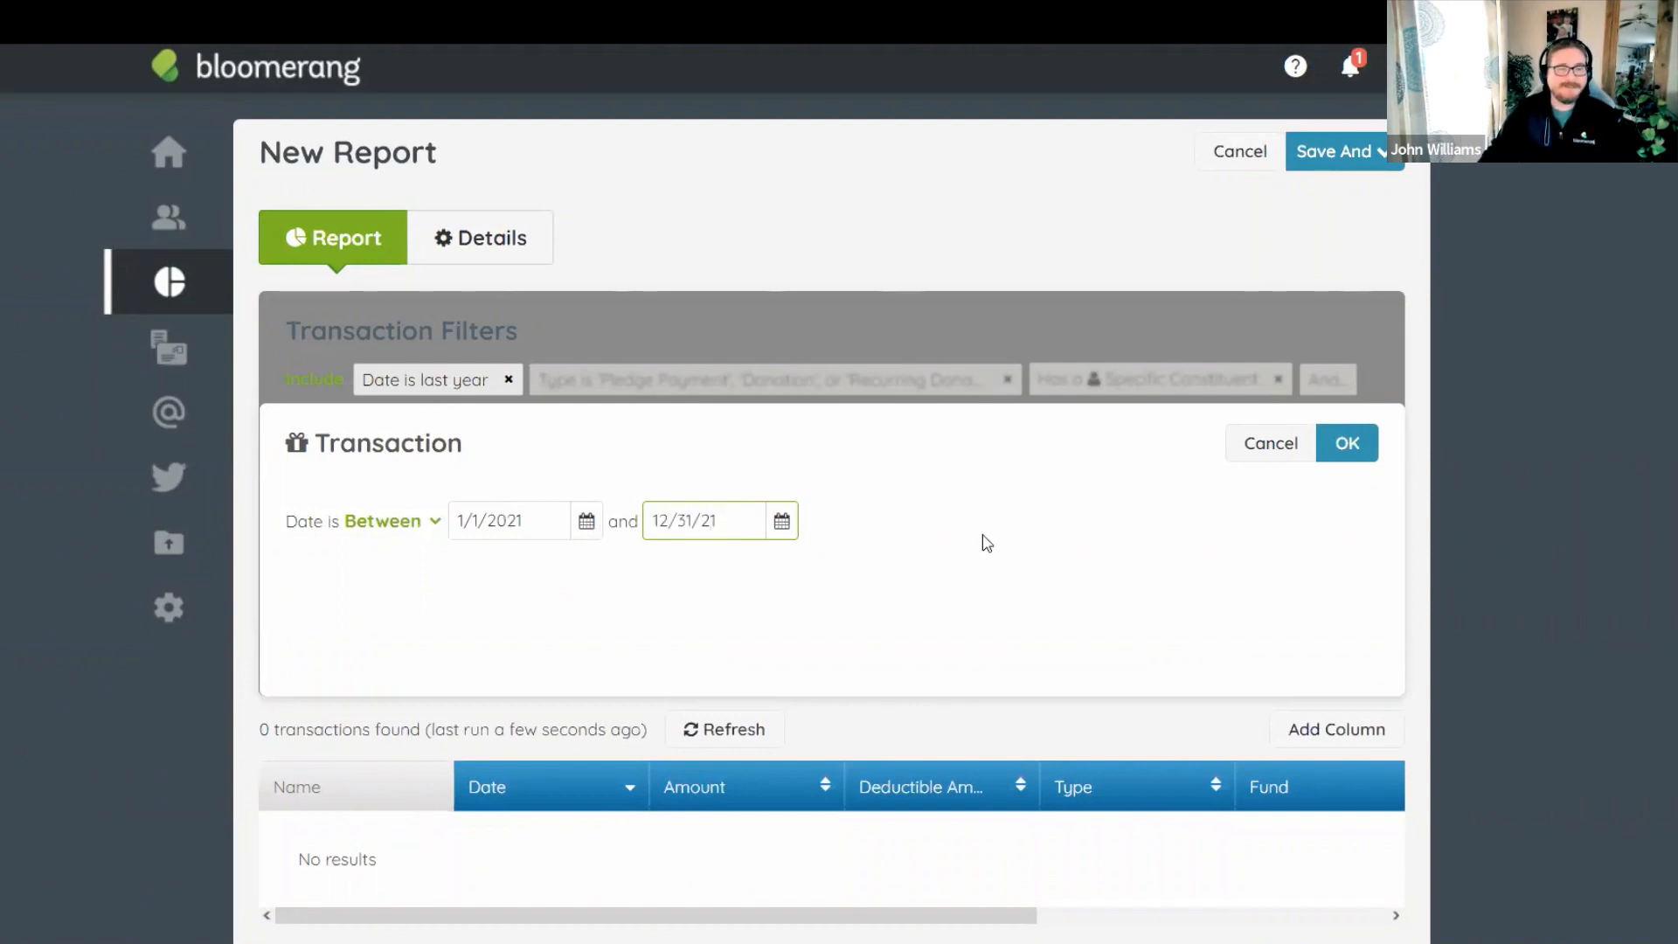
pyautogui.click(992, 537)
pyautogui.click(1347, 445)
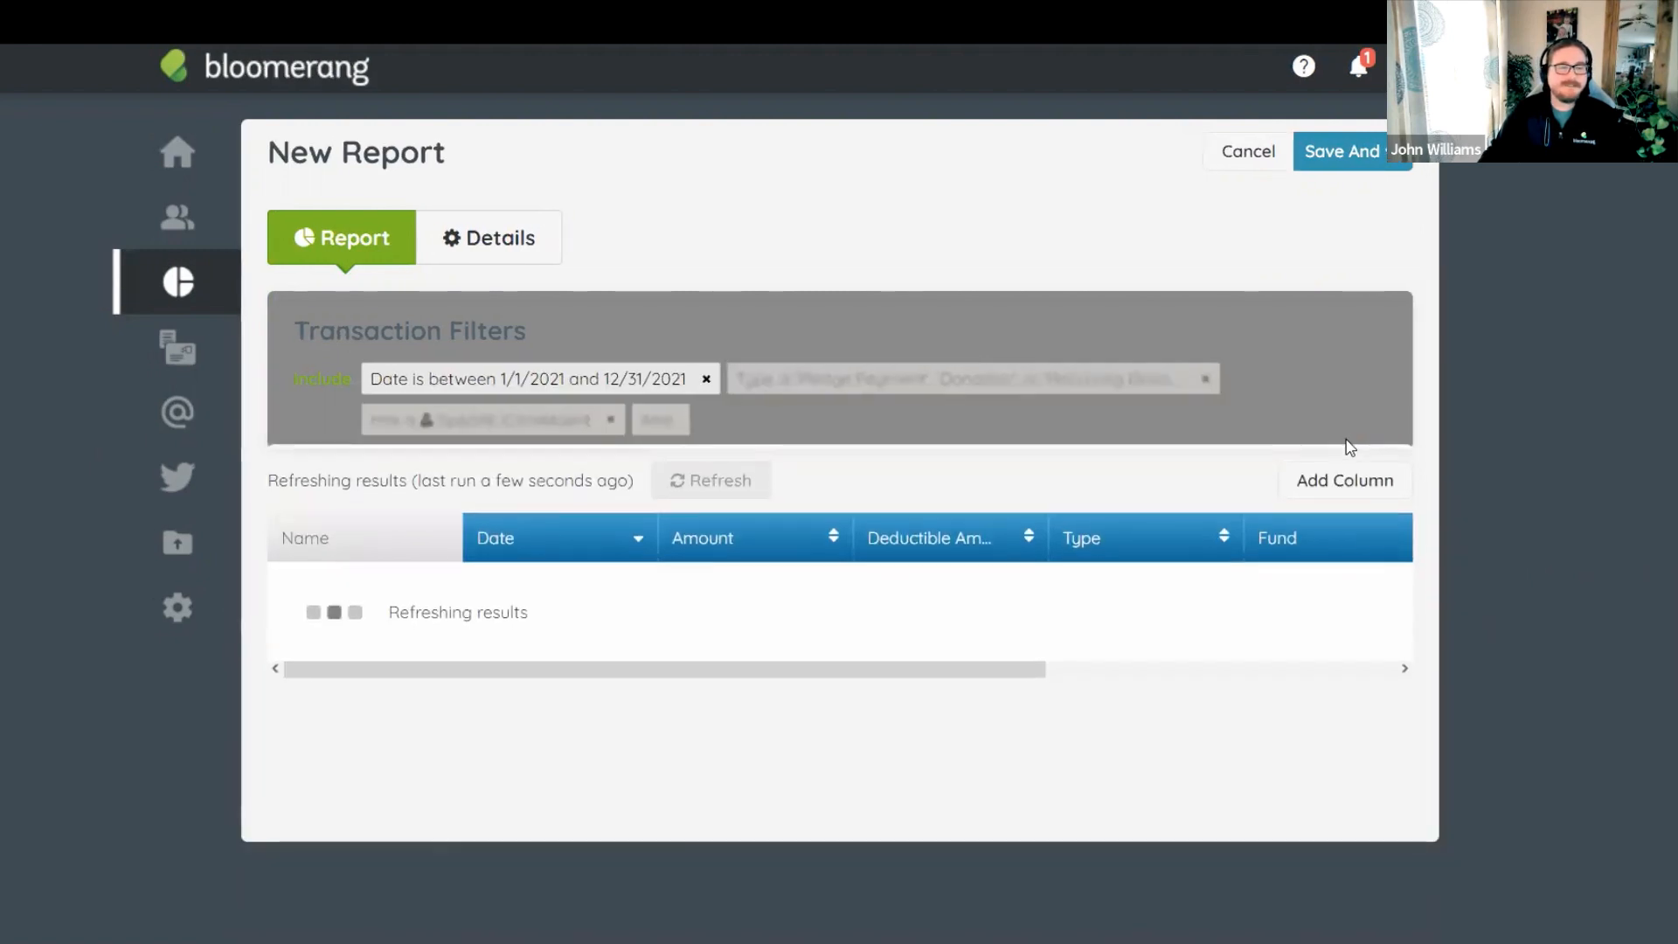
# Remove the Has a Specific Constituent filter and review the 43 transactions totalling $15,035.00.
pyautogui.scroll(-1, 662, 234)
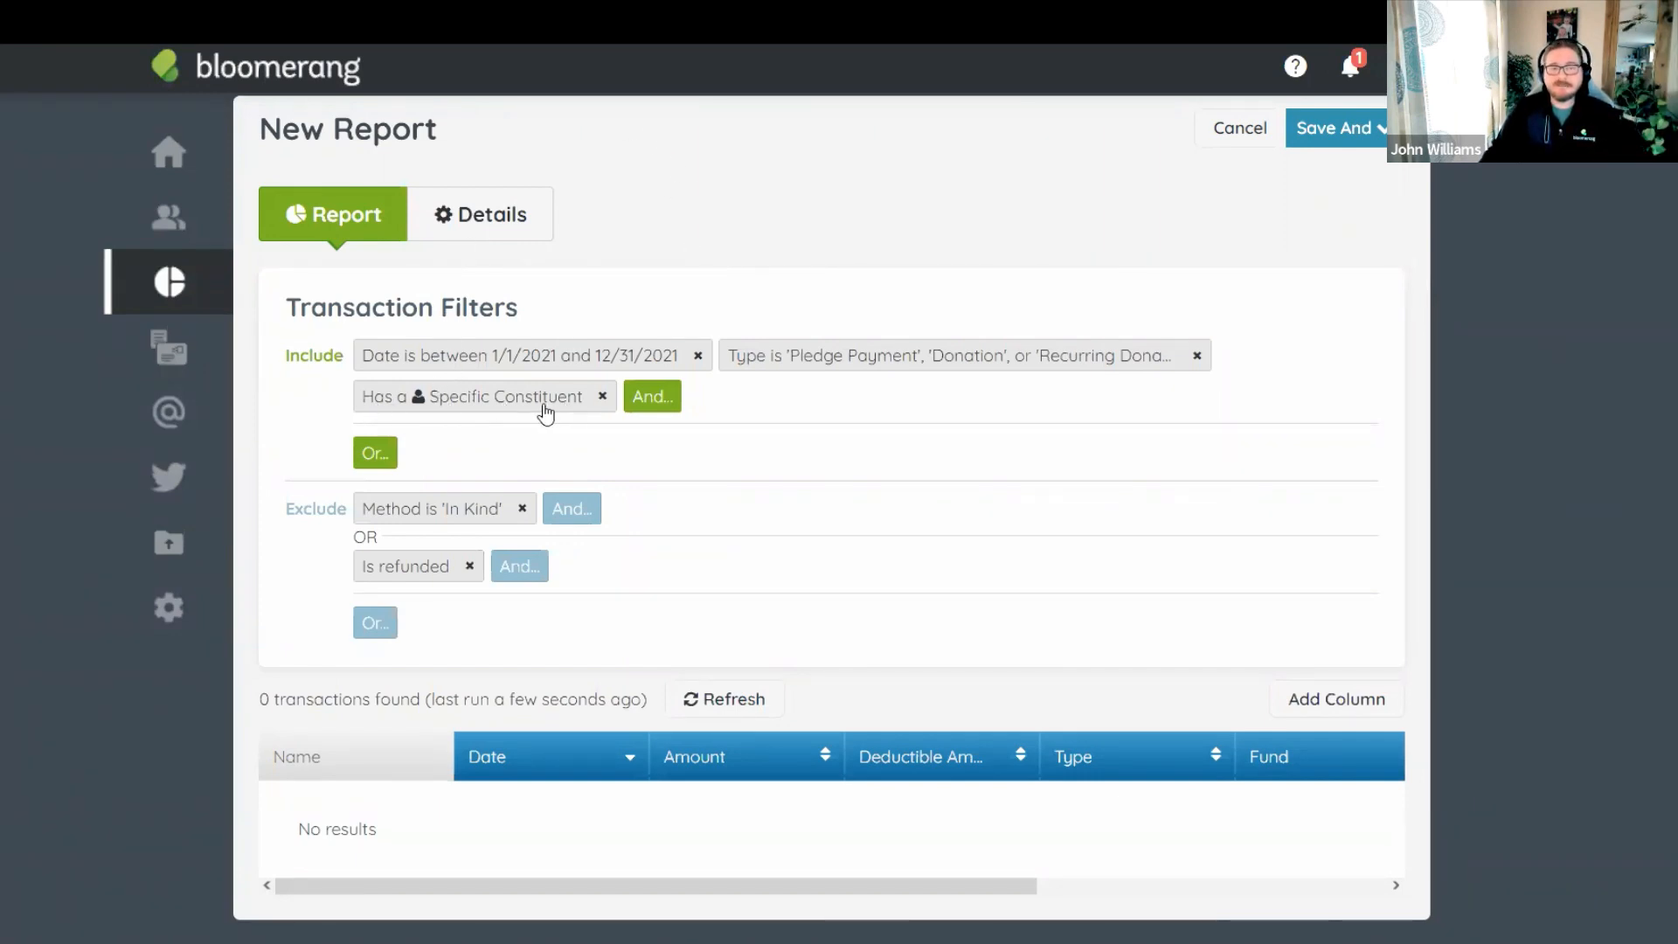
pyautogui.click(604, 399)
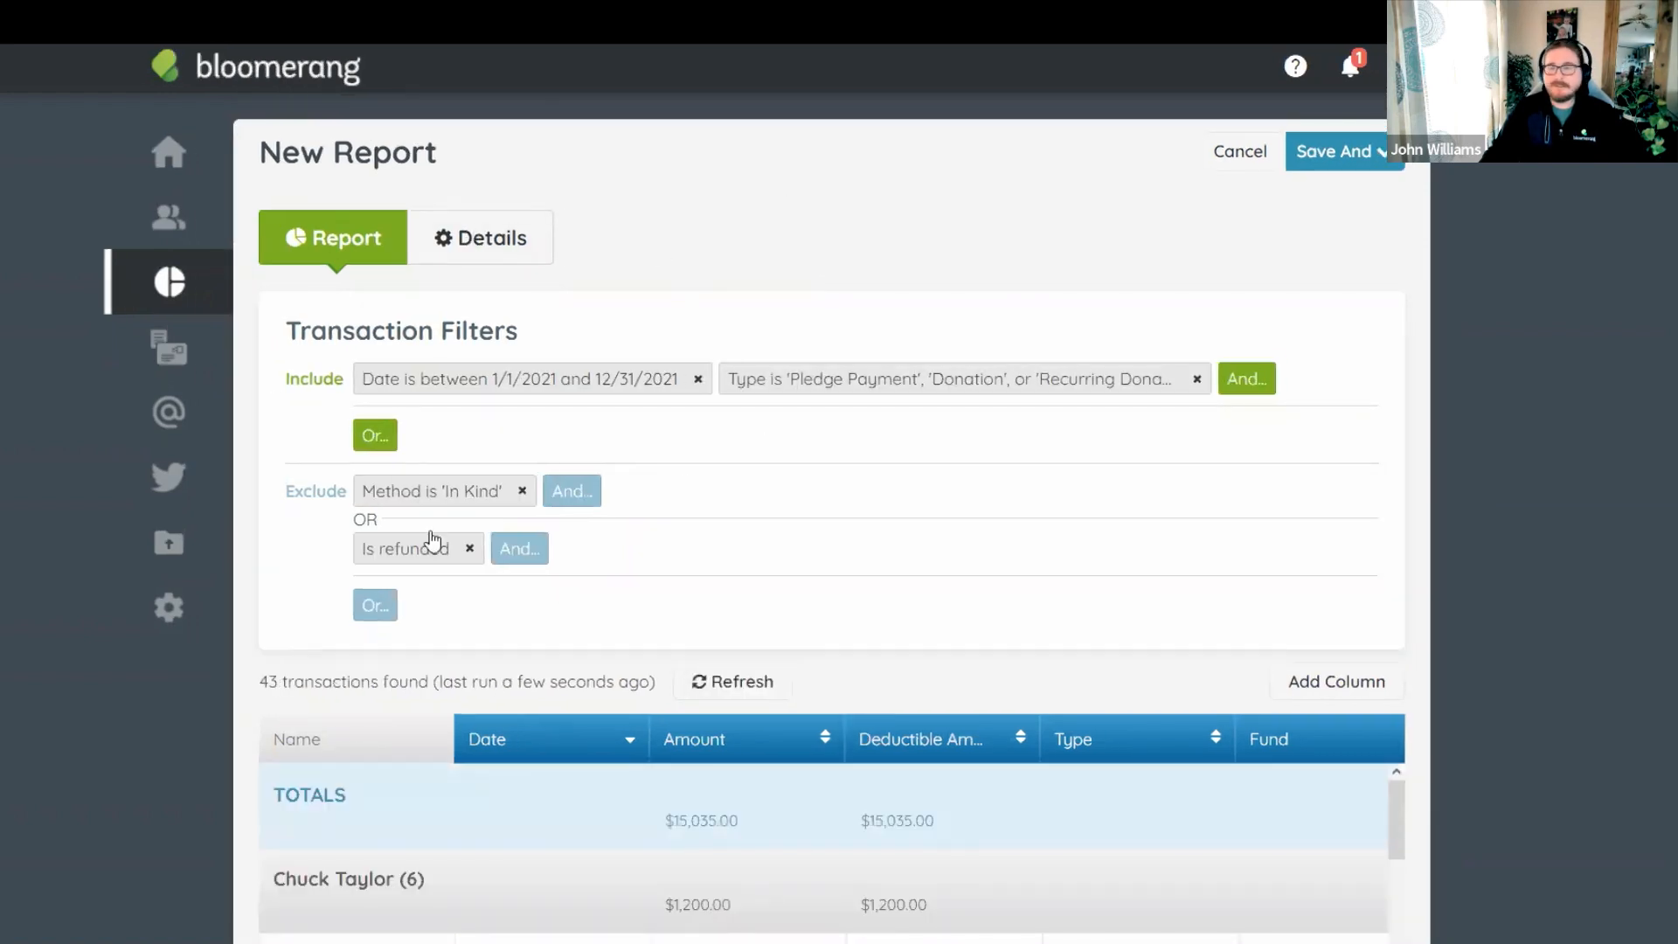
pyautogui.scroll(-6, 686, 484)
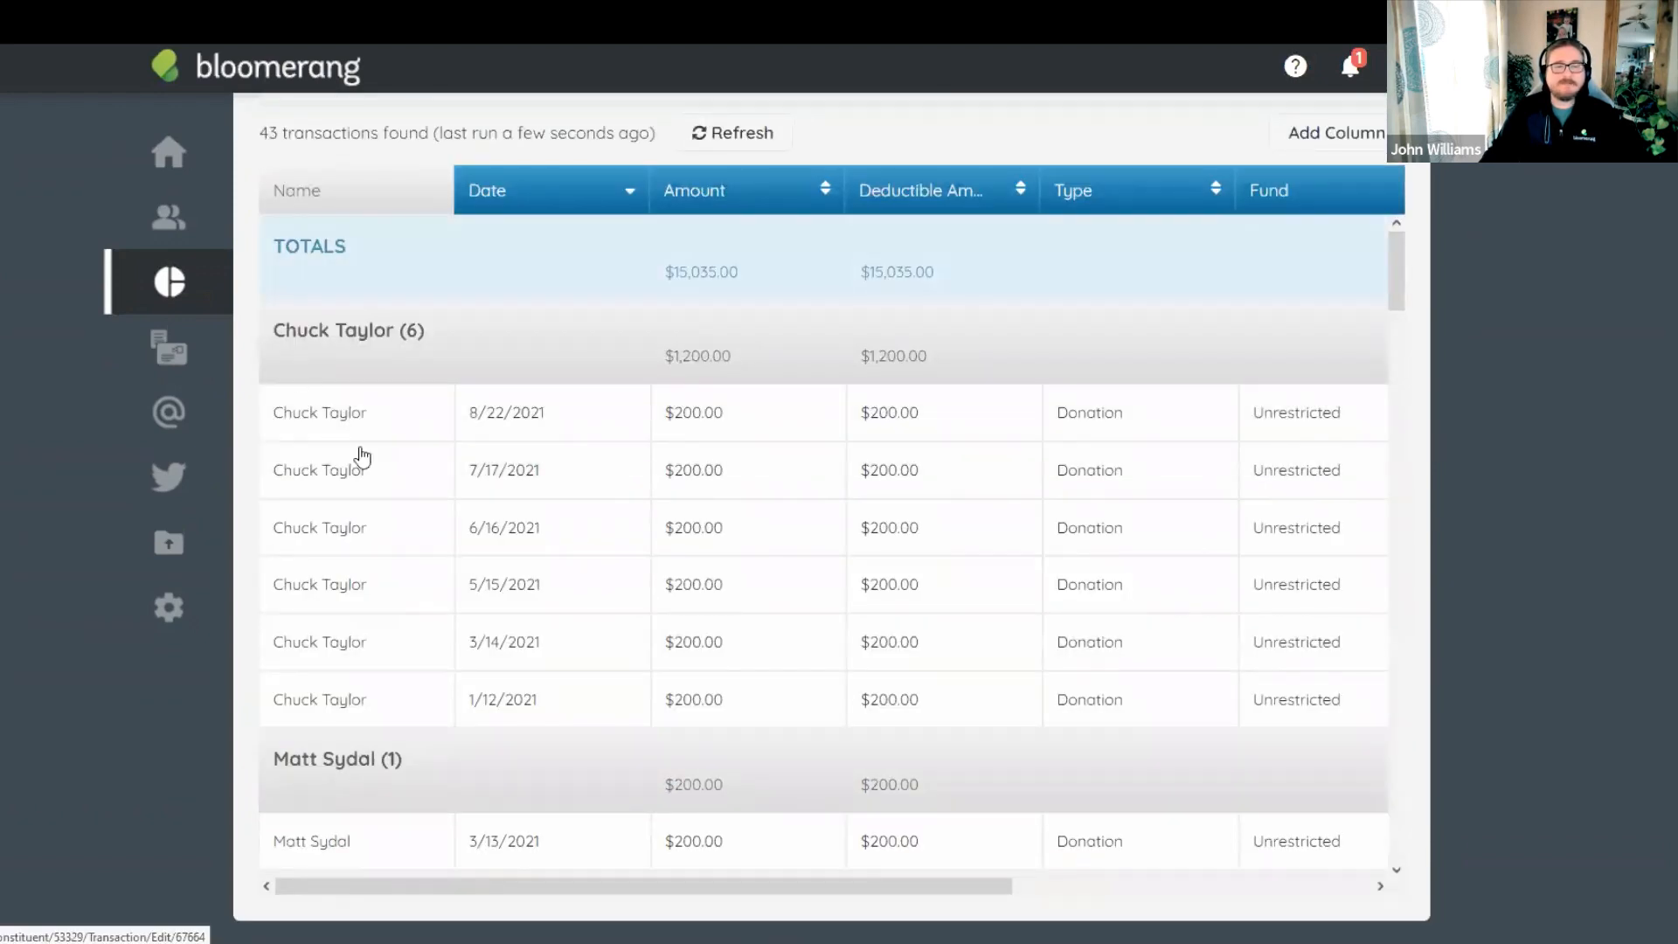
pyautogui.scroll(-3, 560, 455)
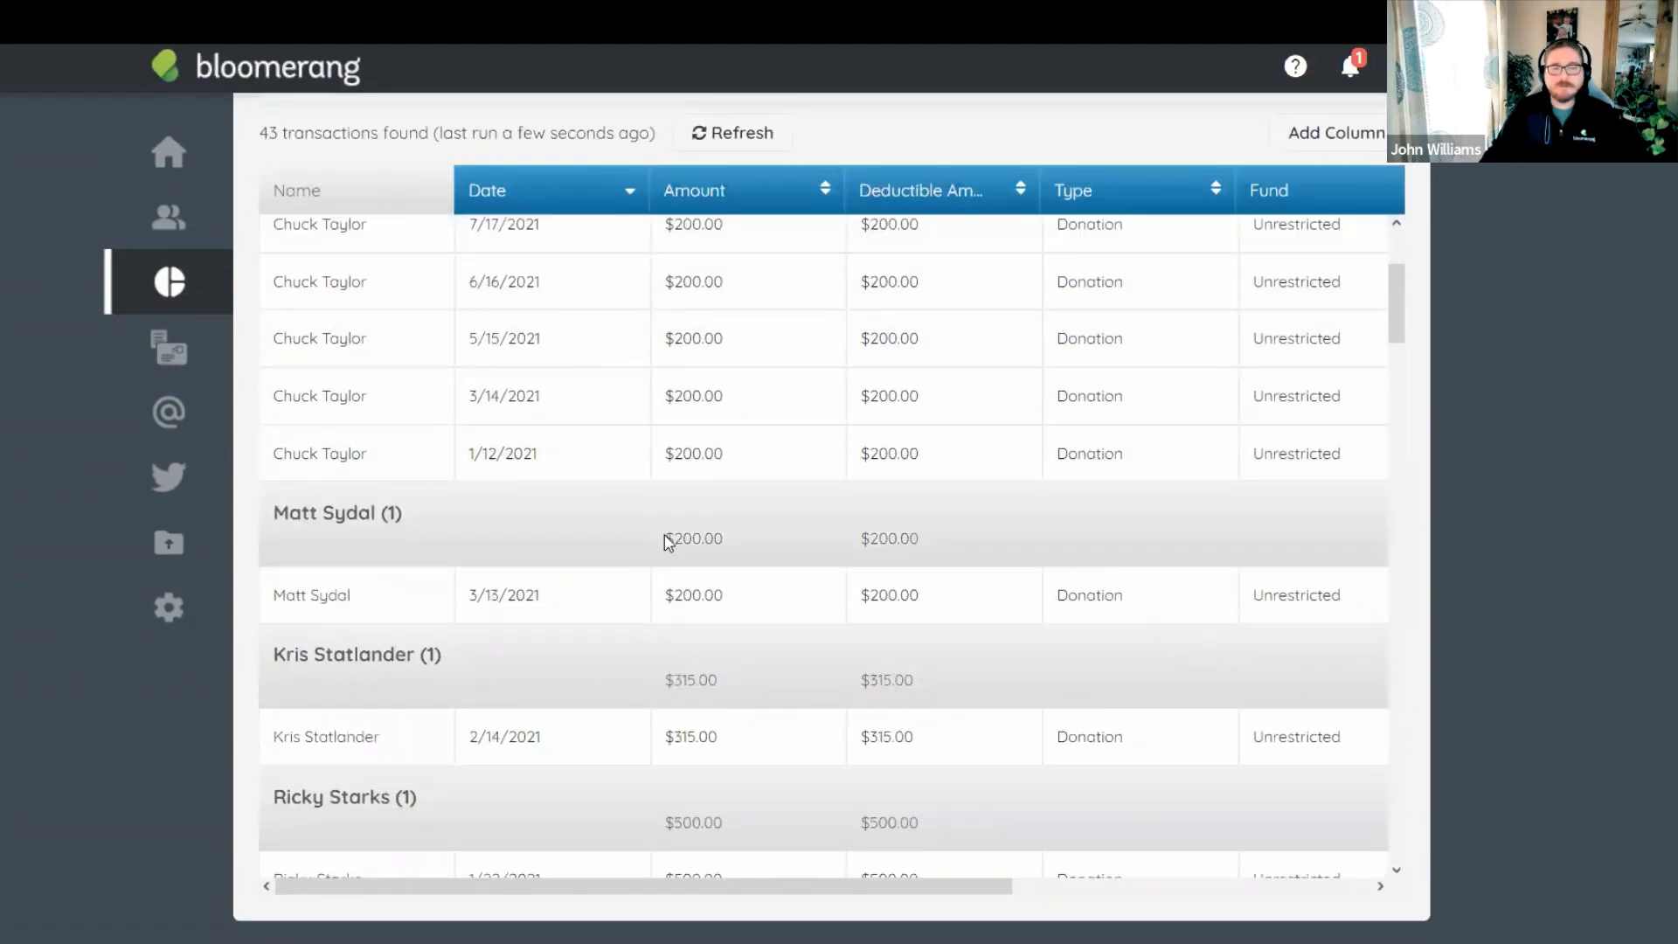
pyautogui.moveTo(662, 539); pyautogui.dragTo(769, 548)
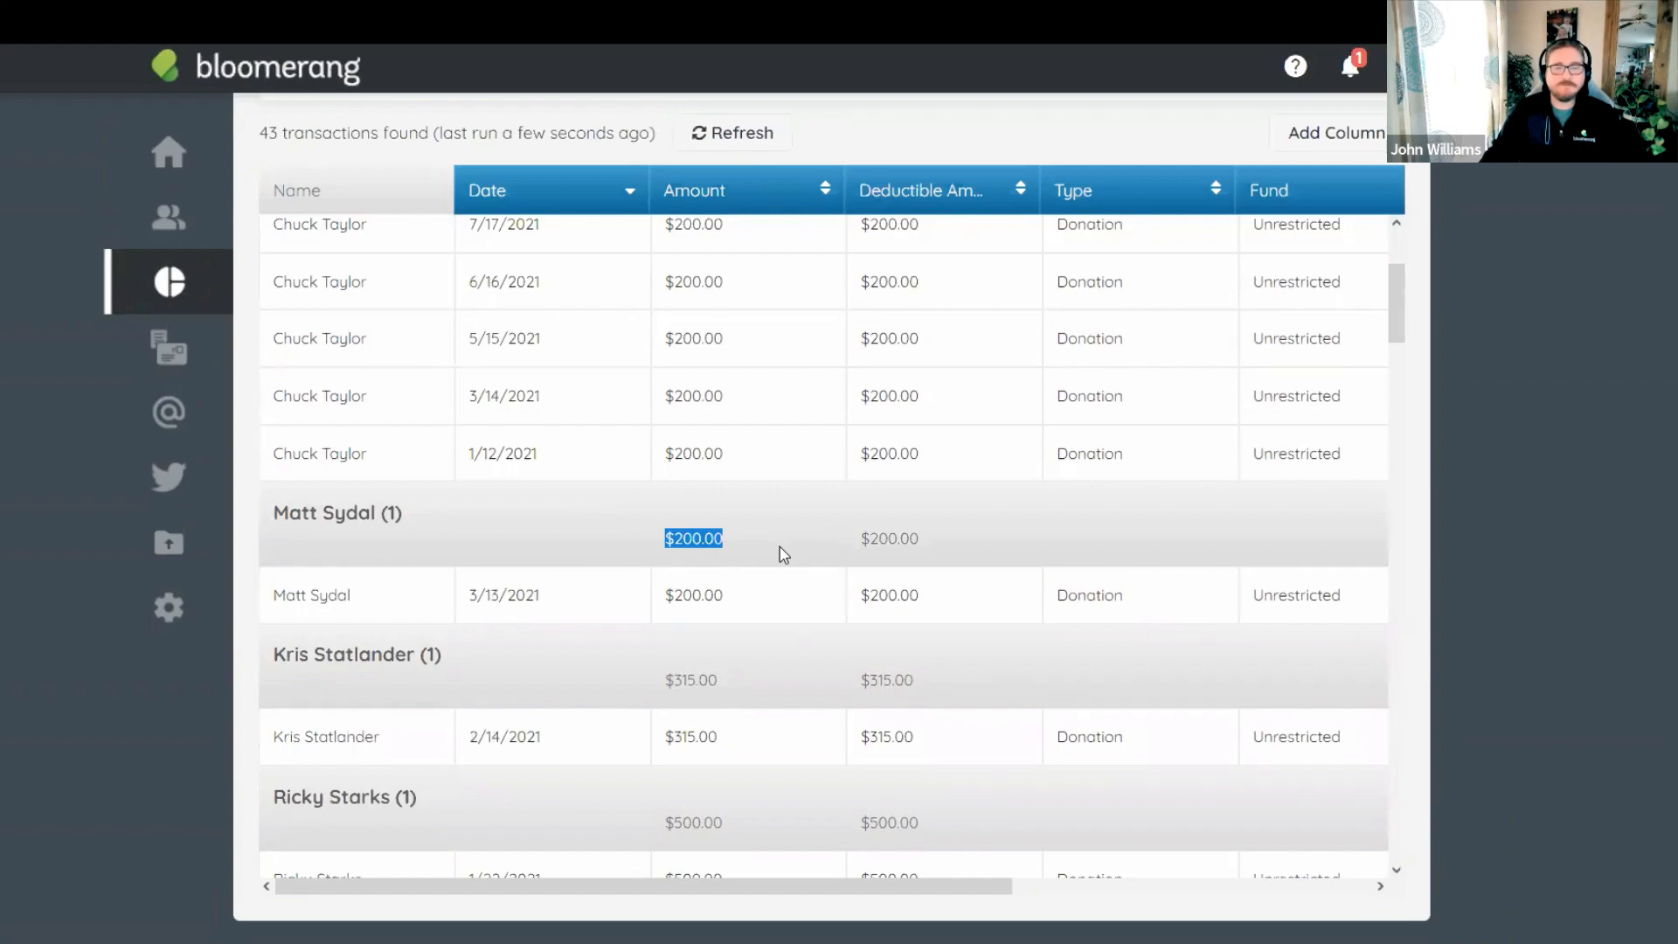
pyautogui.click(780, 544)
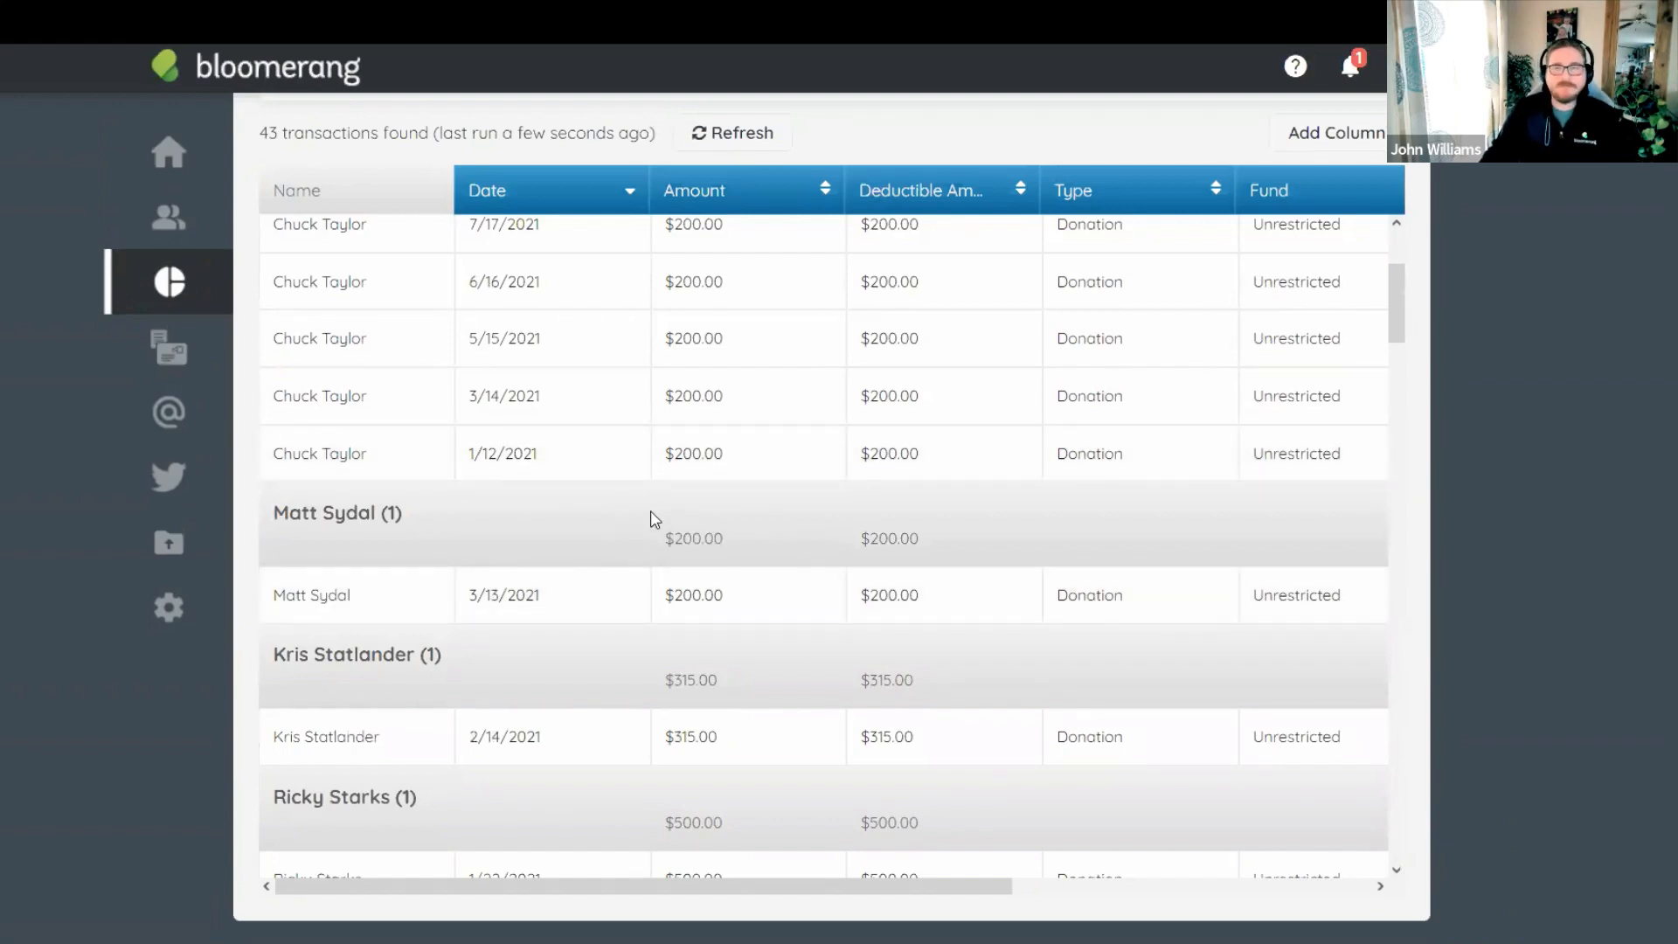
pyautogui.scroll(-5, 657, 515)
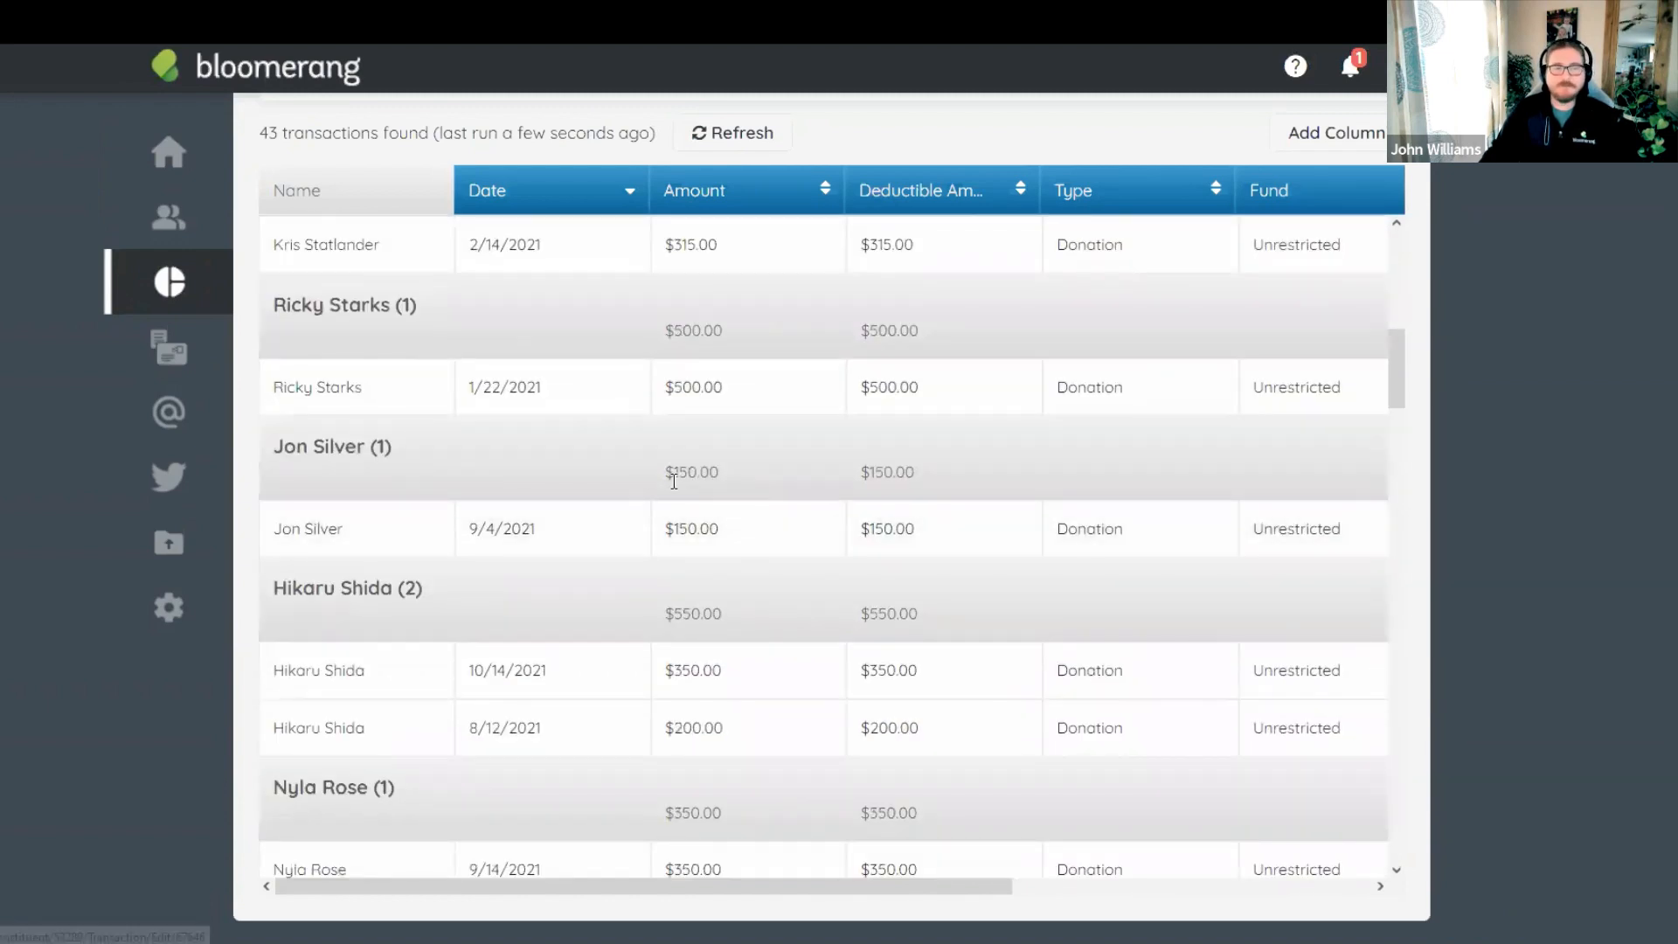
pyautogui.moveTo(723, 477); pyautogui.dragTo(667, 472)
pyautogui.click(773, 469)
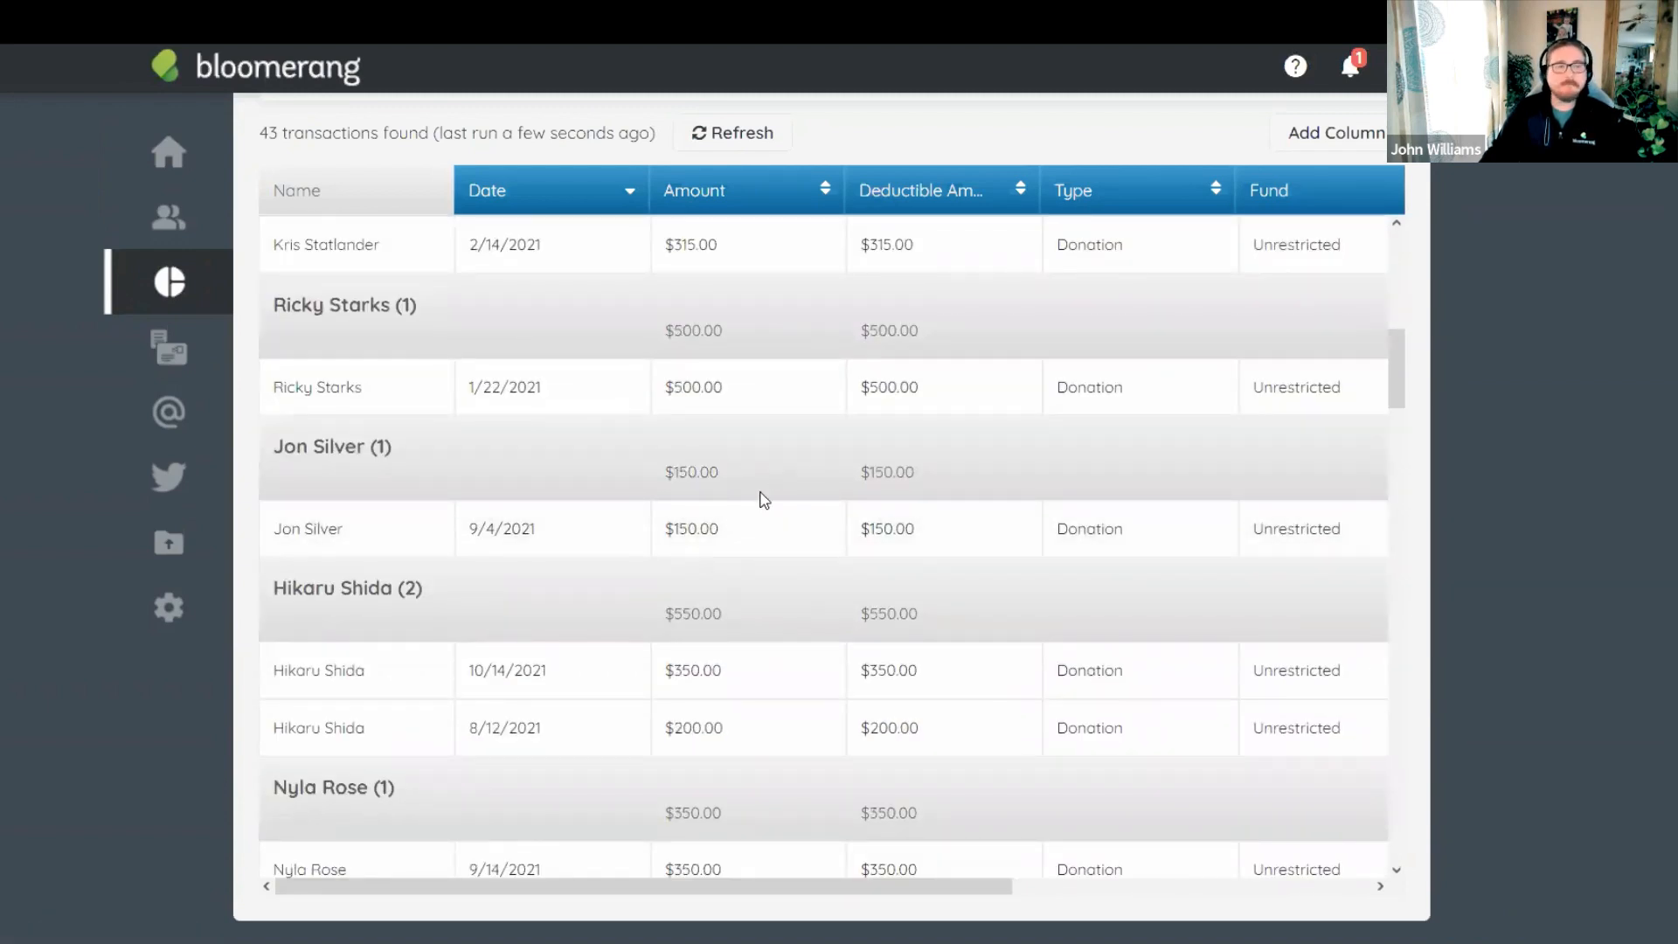
pyautogui.scroll(6, 787, 420)
pyautogui.scroll(5, 831, 323)
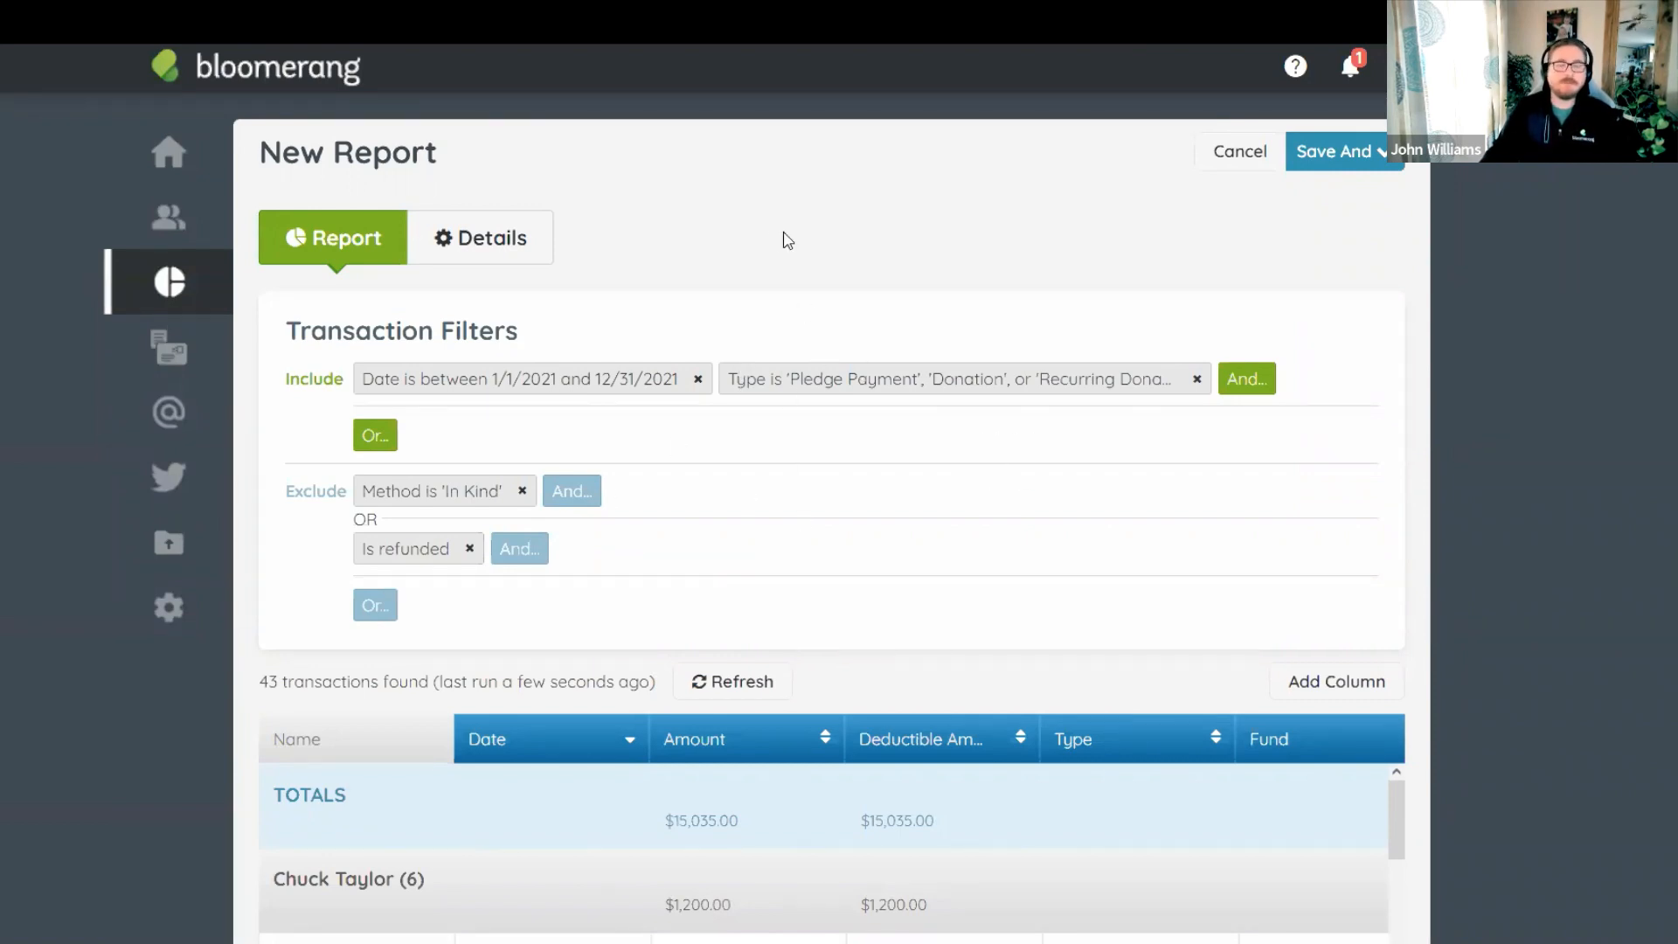
# Name the report '2021 - All Donors - Revenue Transactions', save it, and sort the report list by date.
pyautogui.click(529, 240)
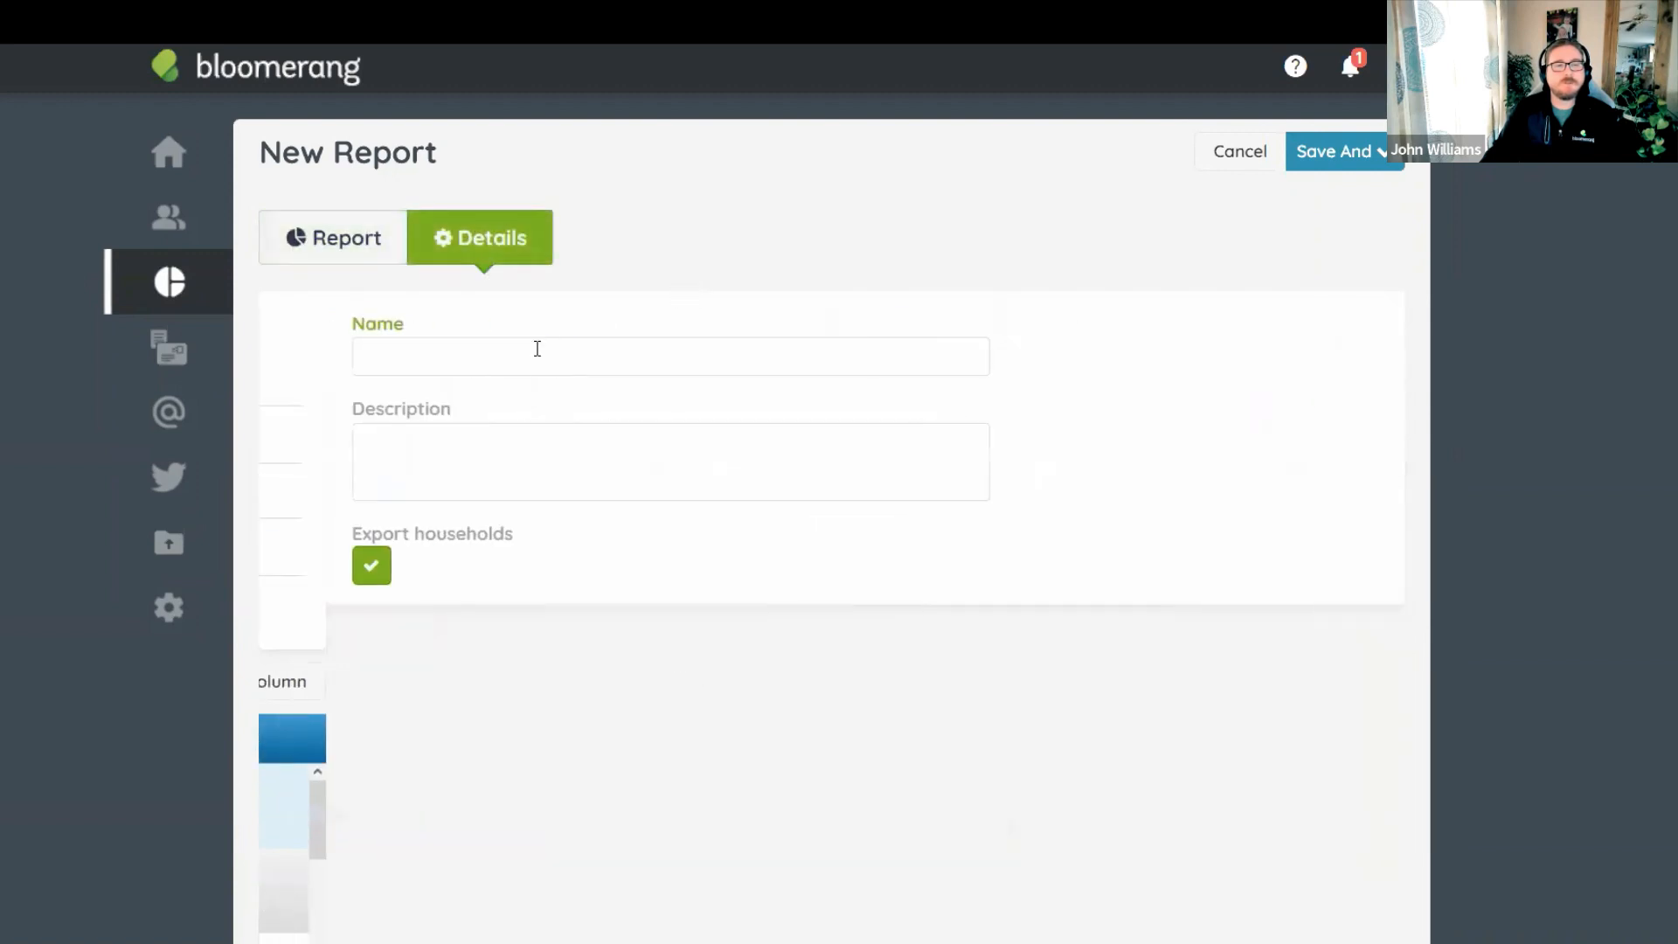
pyautogui.write('2021')
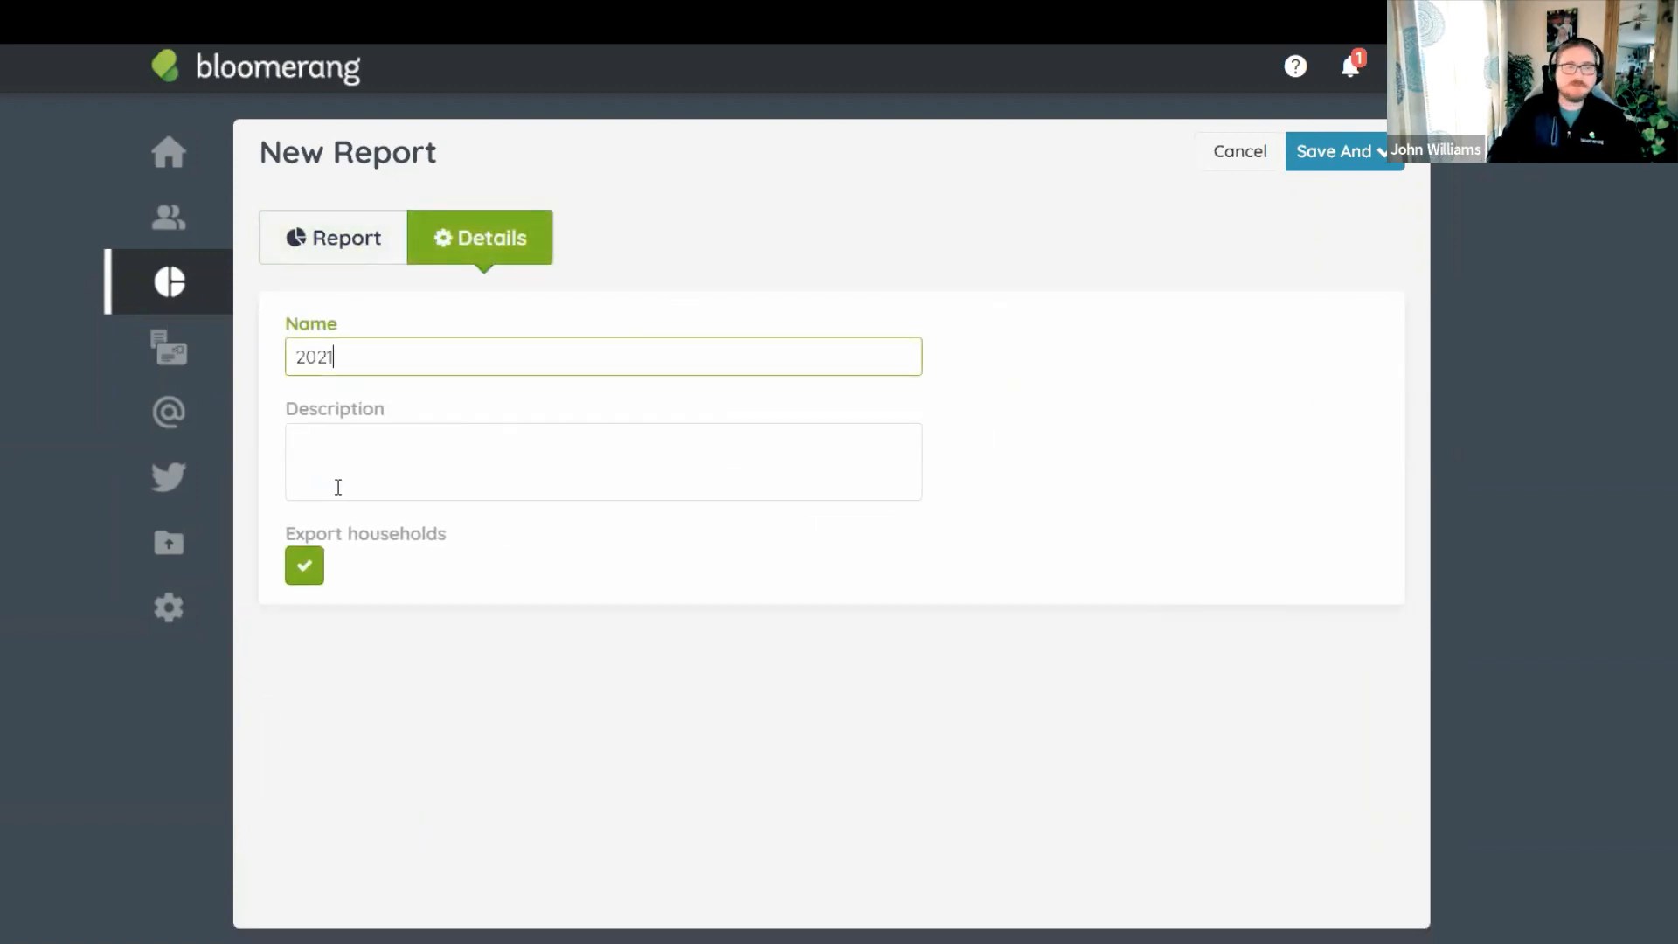
pyautogui.press('BackSpace')
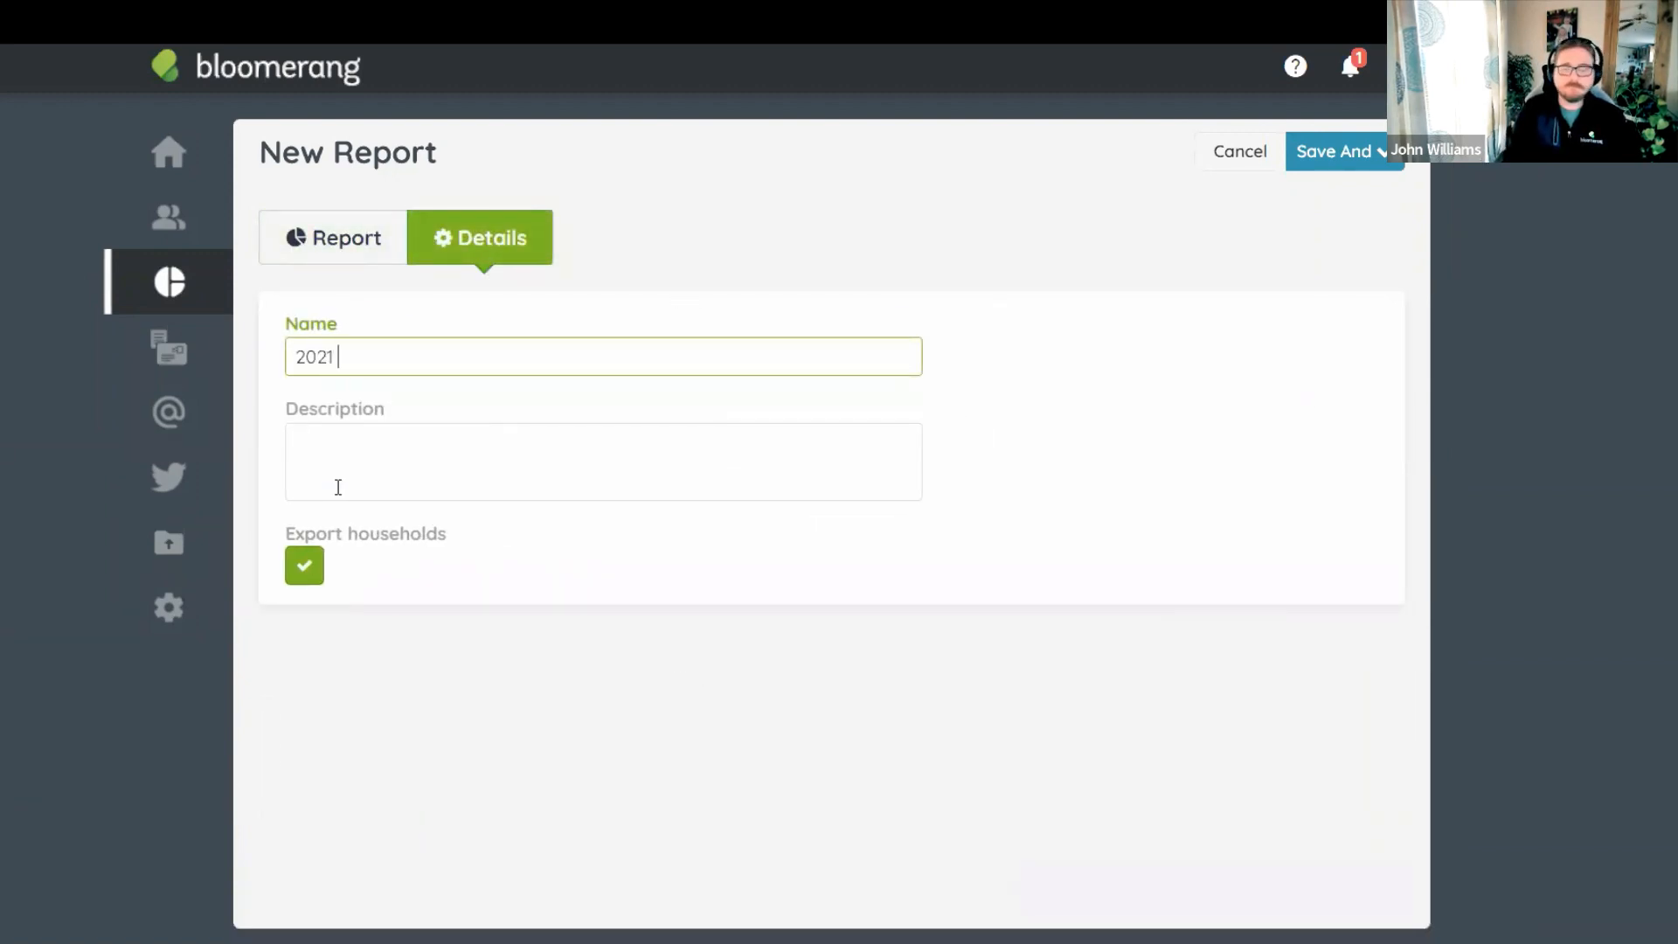
pyautogui.write('- All Donors -')
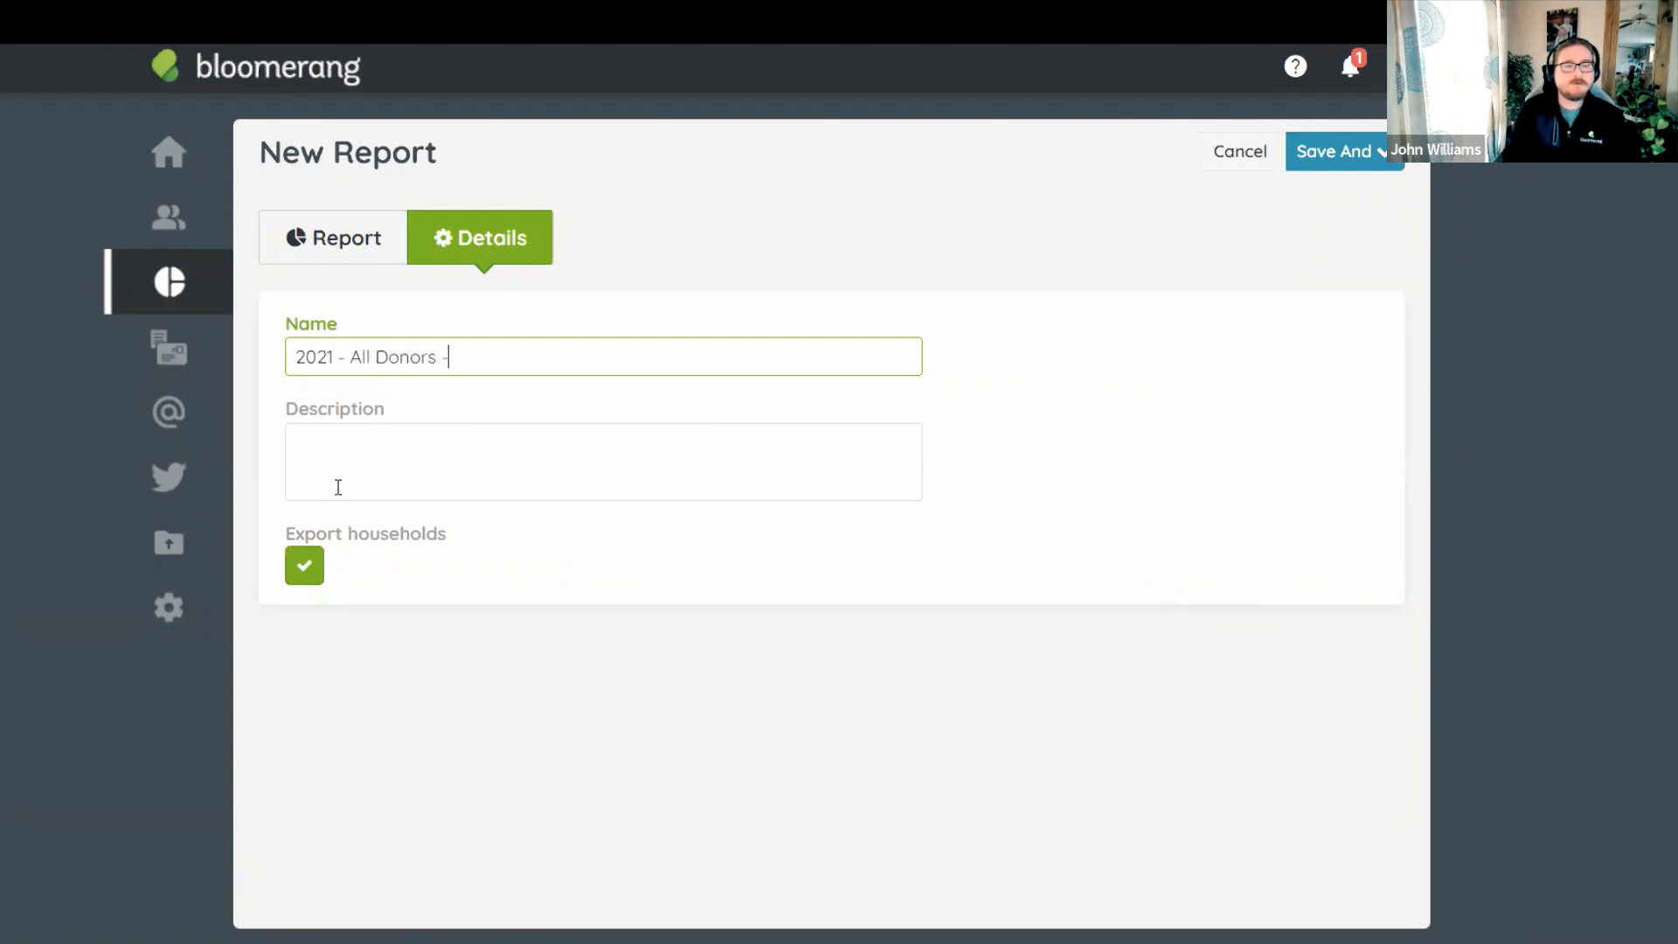
pyautogui.write(' Revenue Transa')
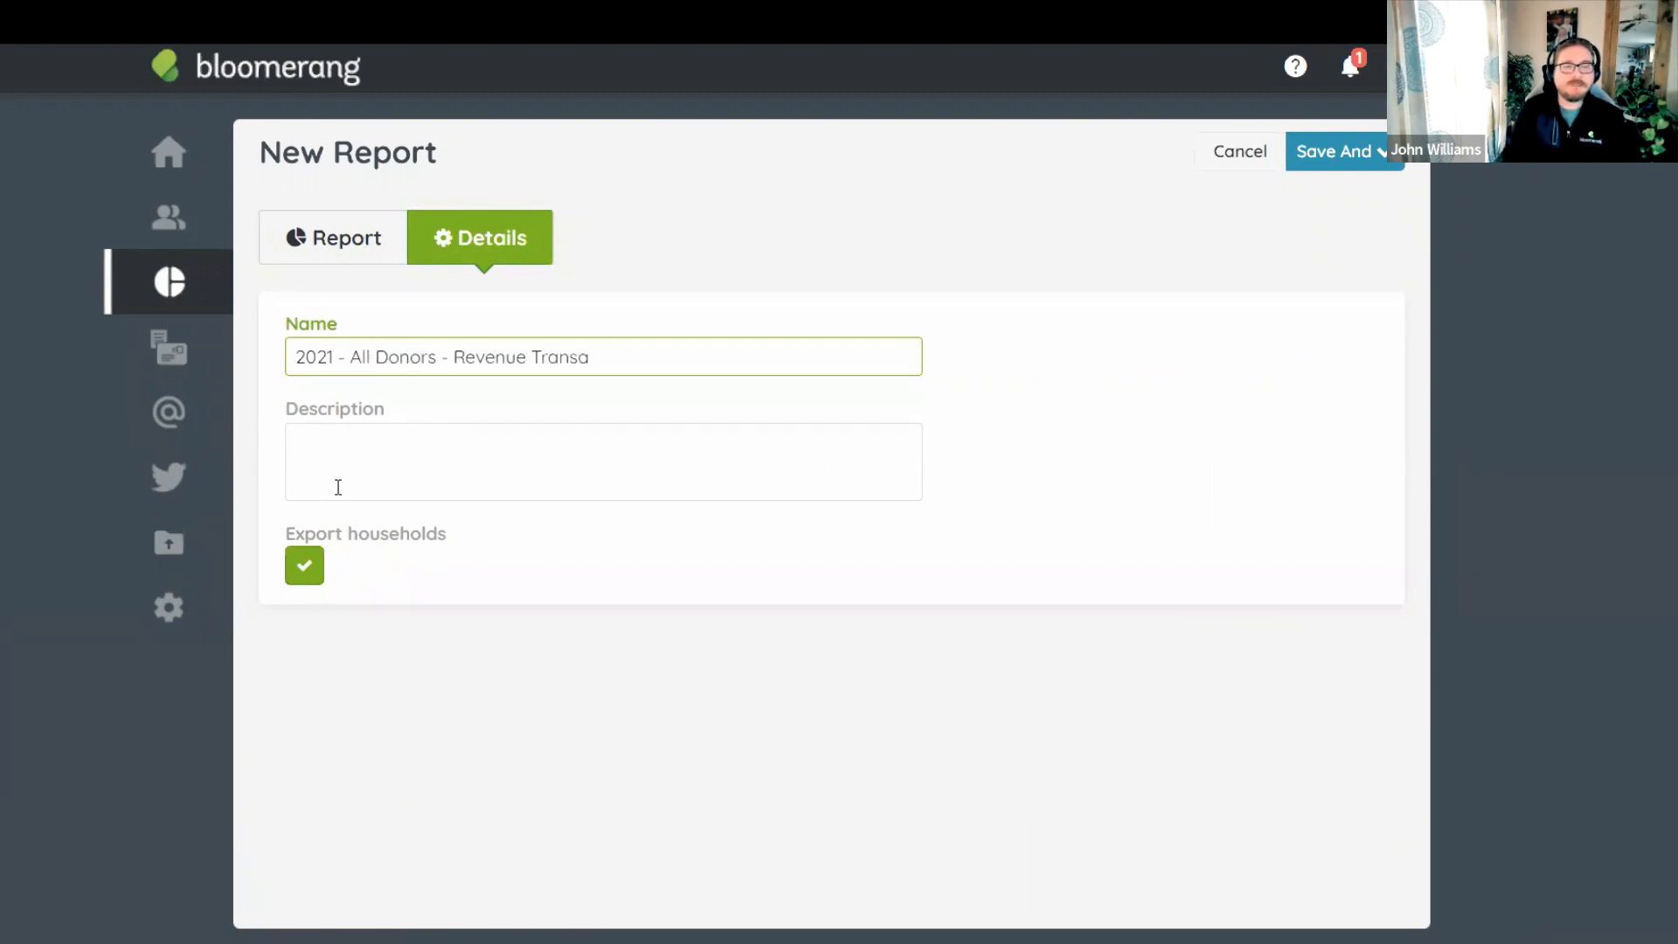
pyautogui.write('ctions')
pyautogui.click(547, 294)
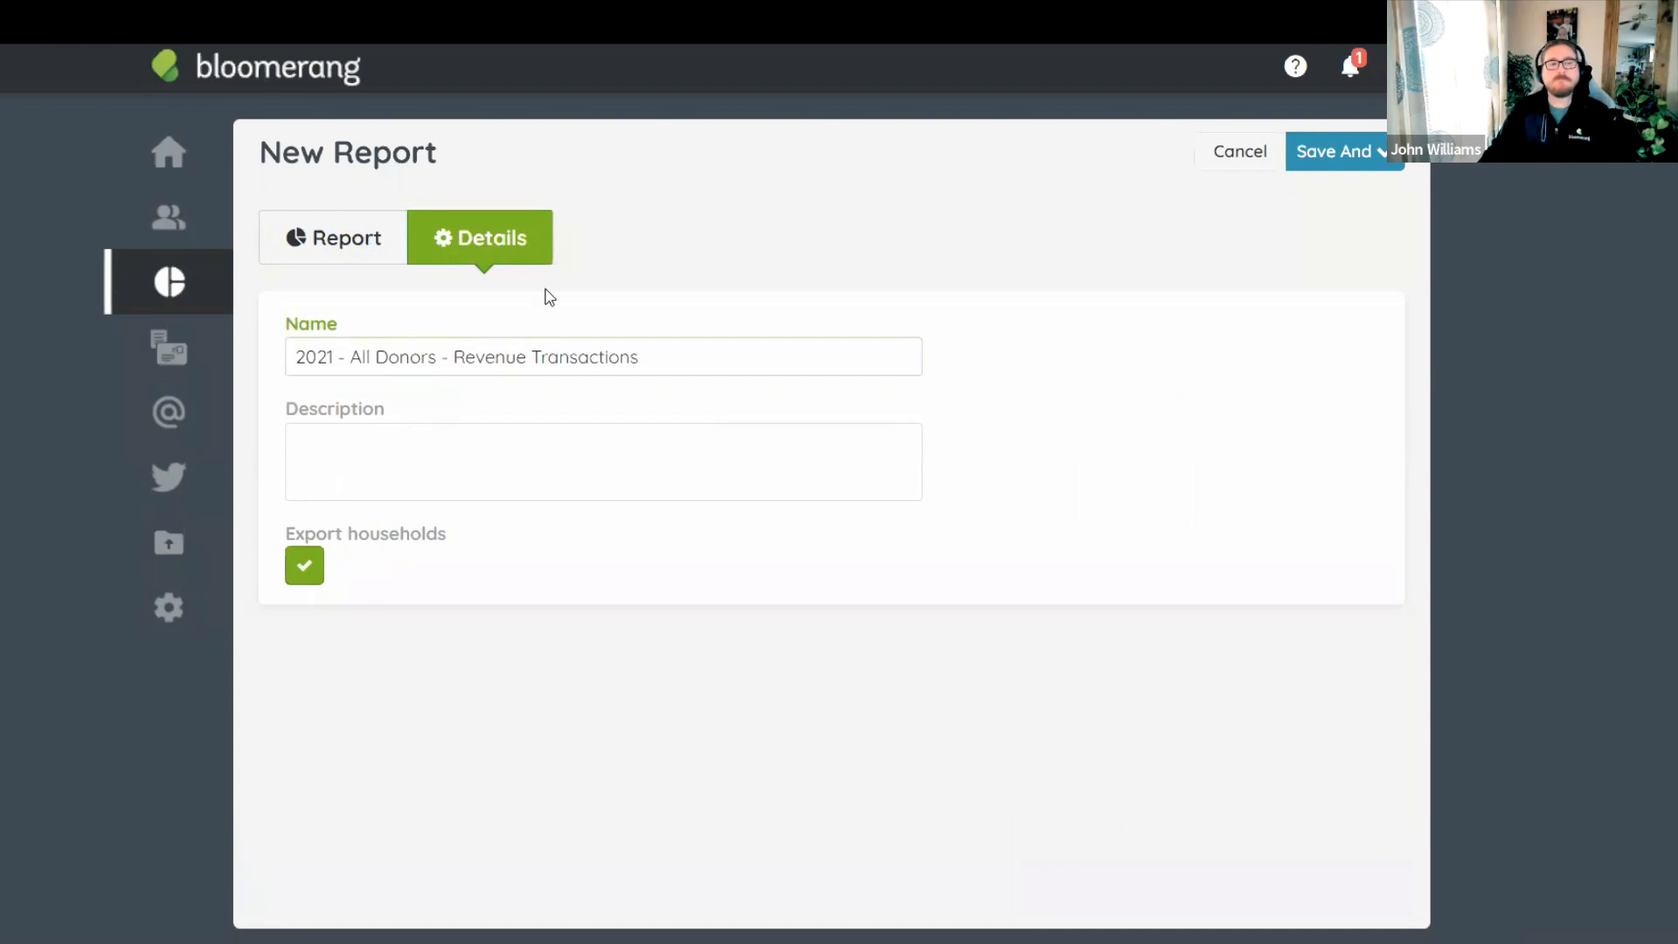
pyautogui.click(1369, 170)
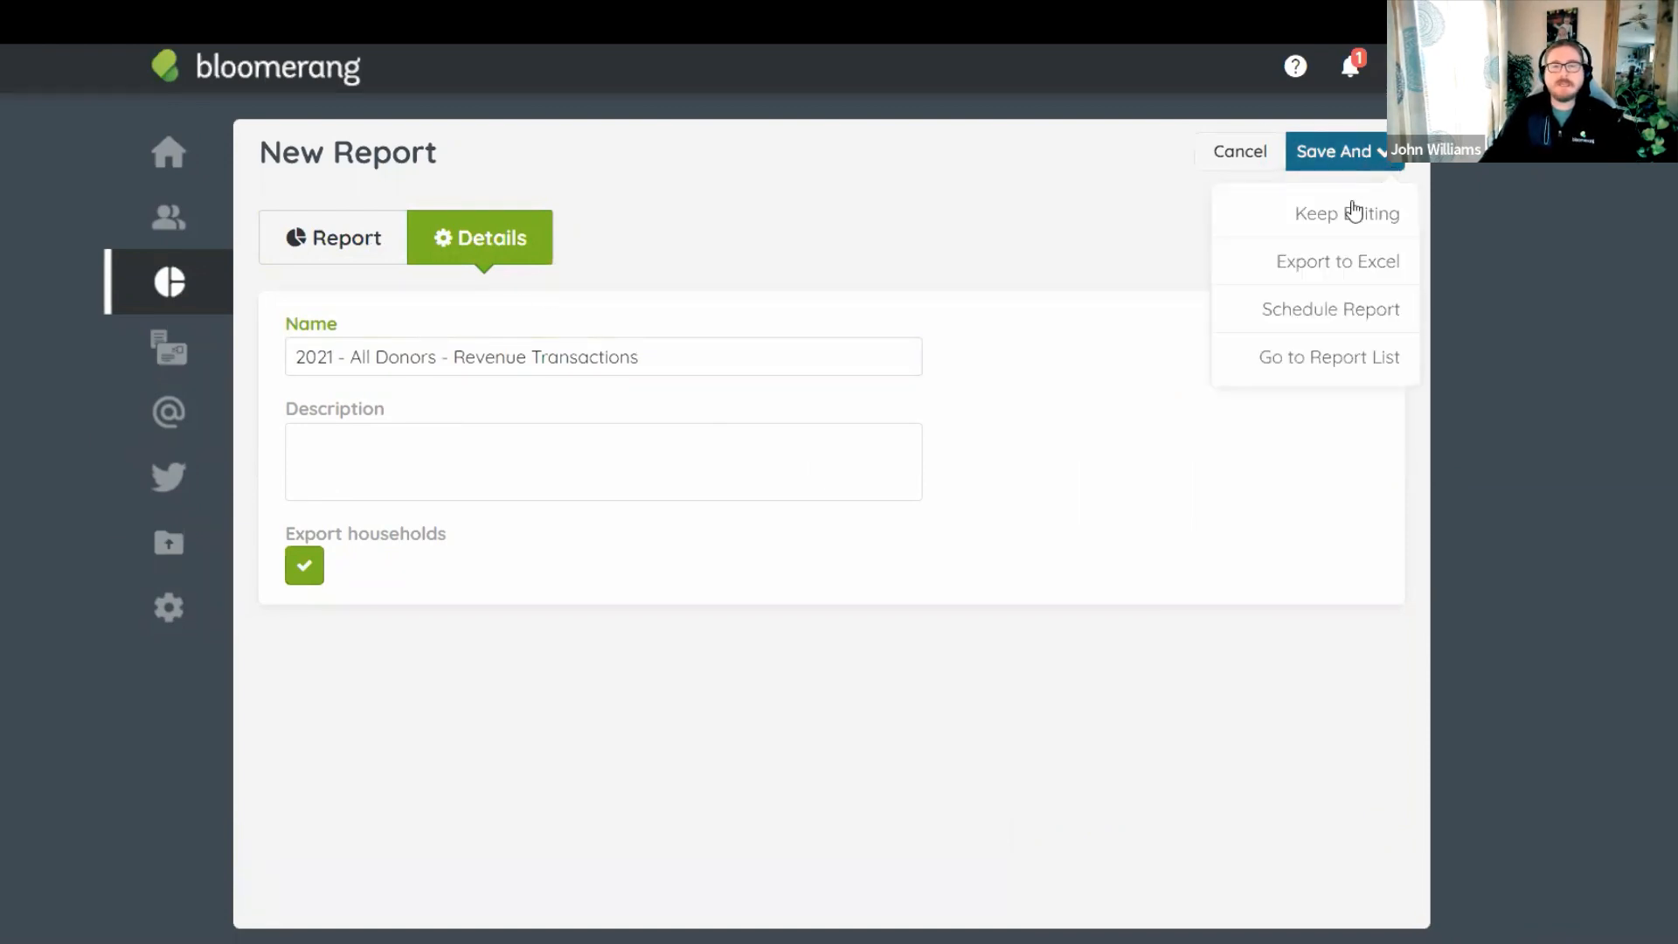
pyautogui.click(1338, 357)
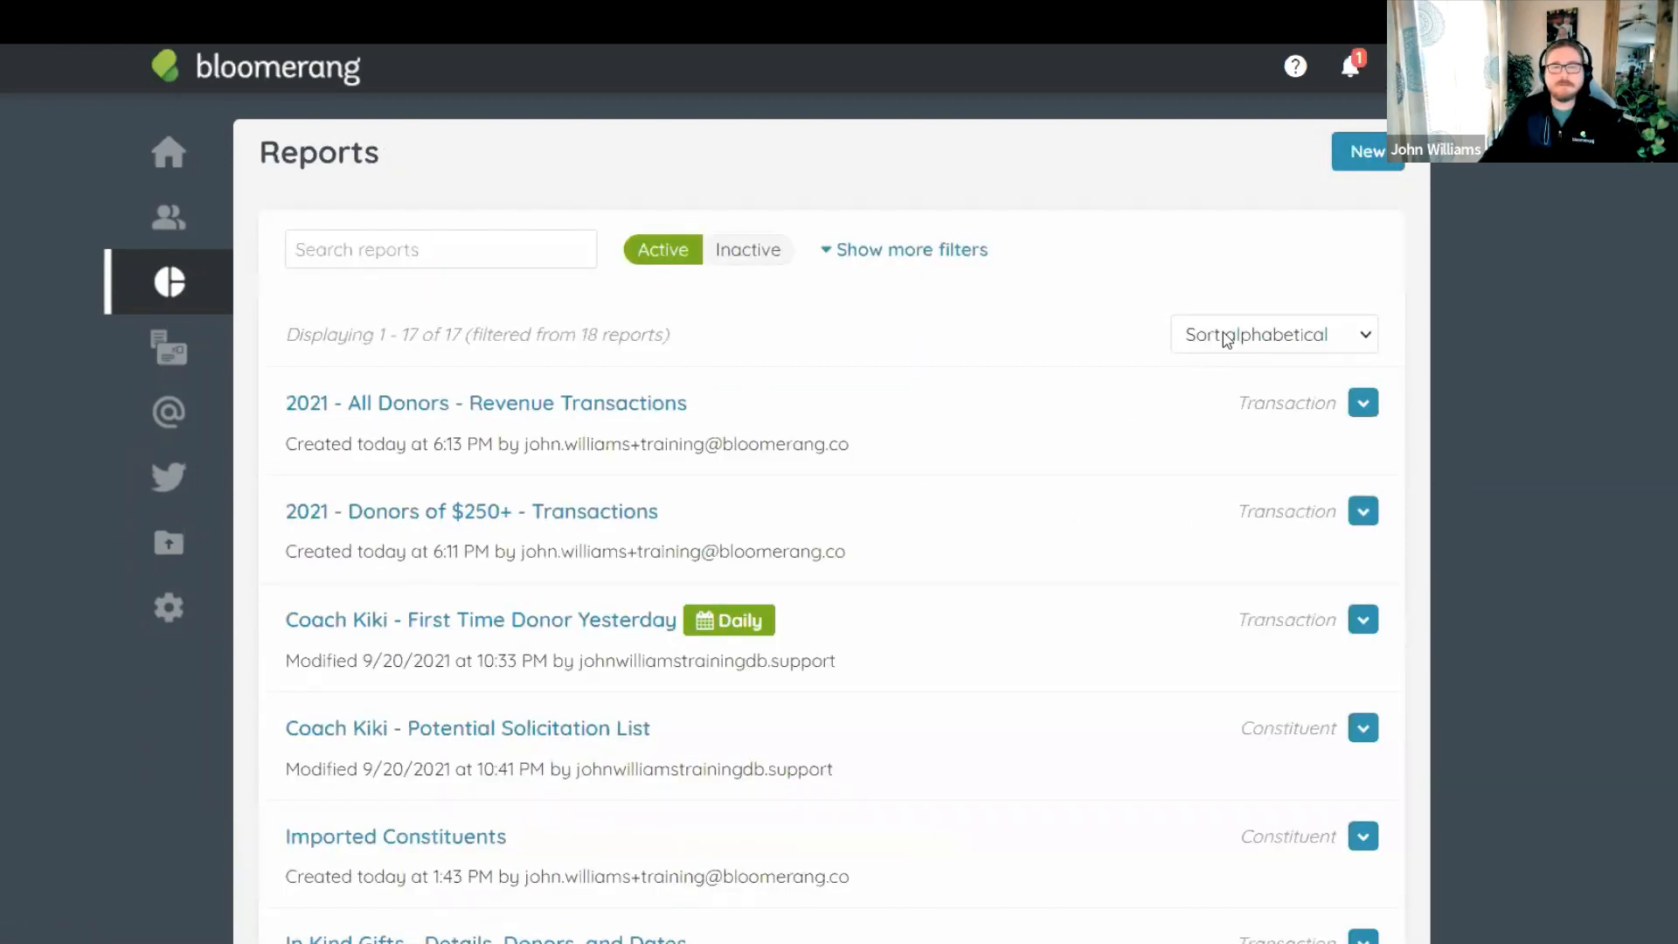
pyautogui.click(1229, 337)
pyautogui.click(1229, 385)
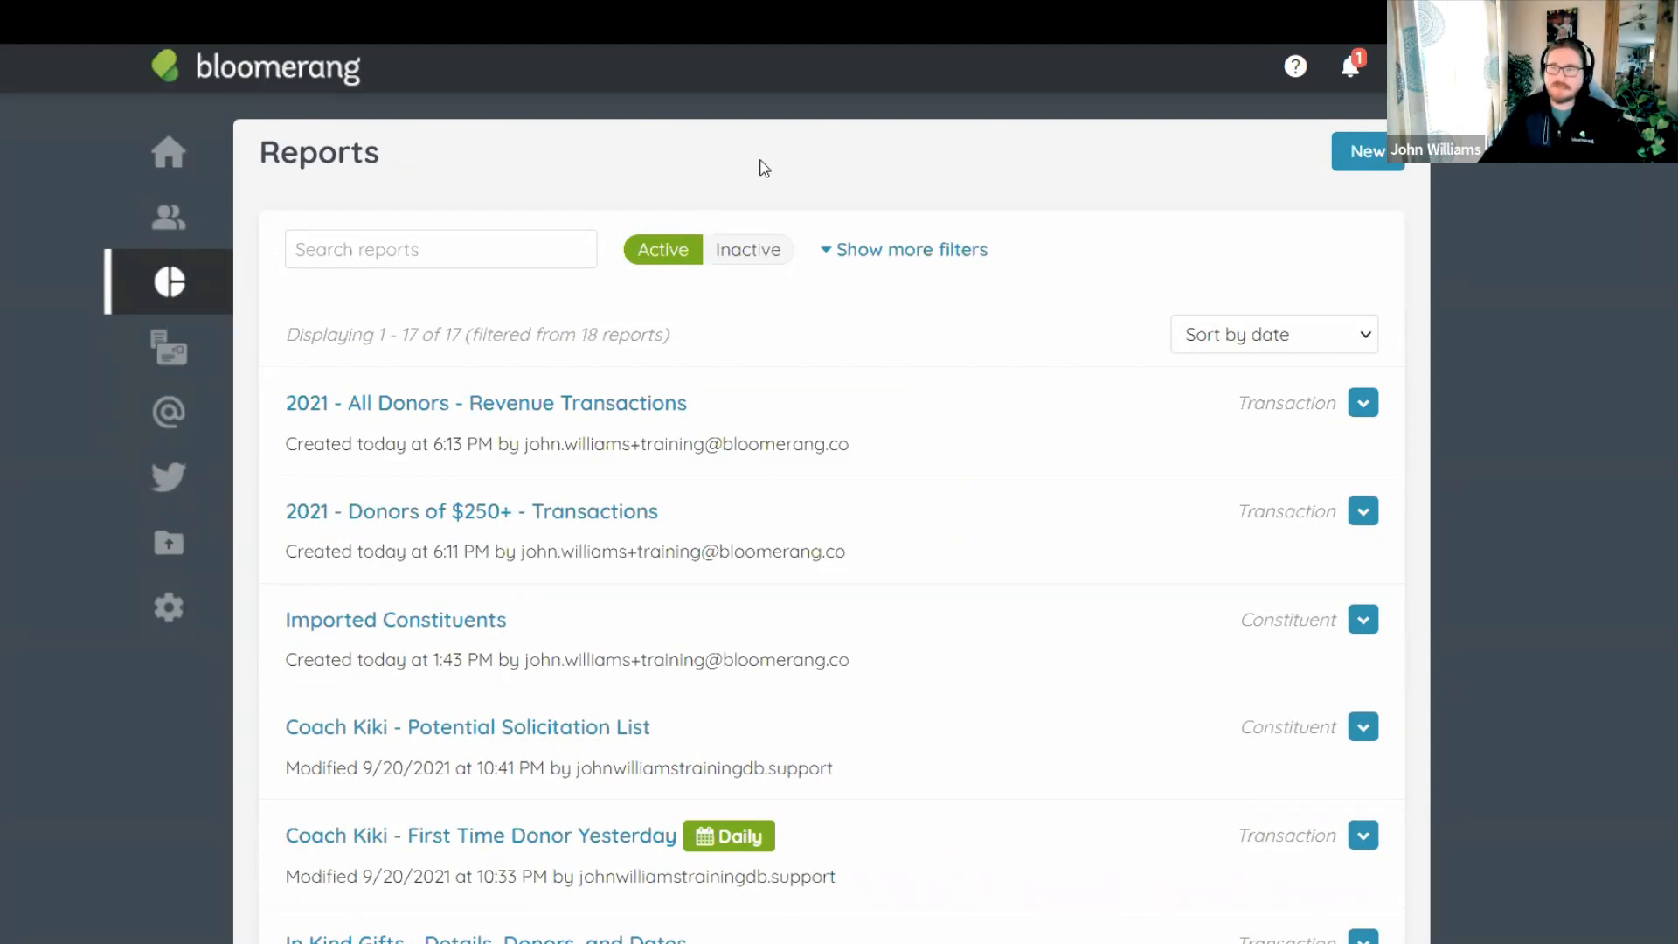
# Start a new report from the Year-End Tax Report (In Kind) template.
pyautogui.click(1340, 165)
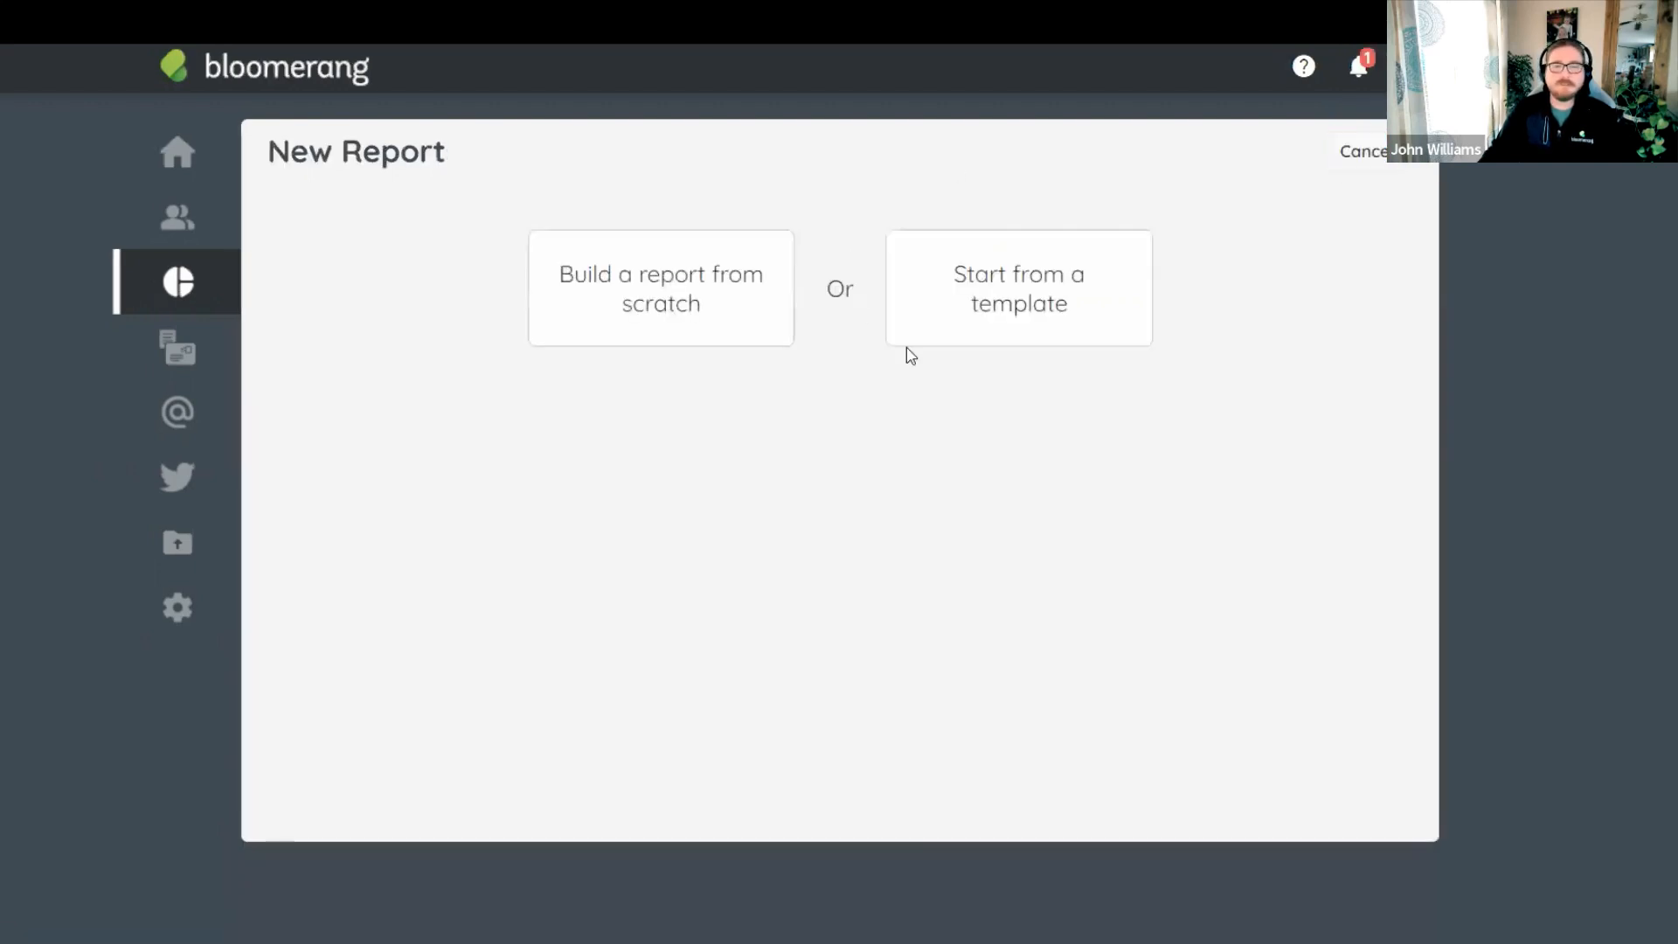
pyautogui.click(1036, 315)
pyautogui.scroll(-10, 933, 502)
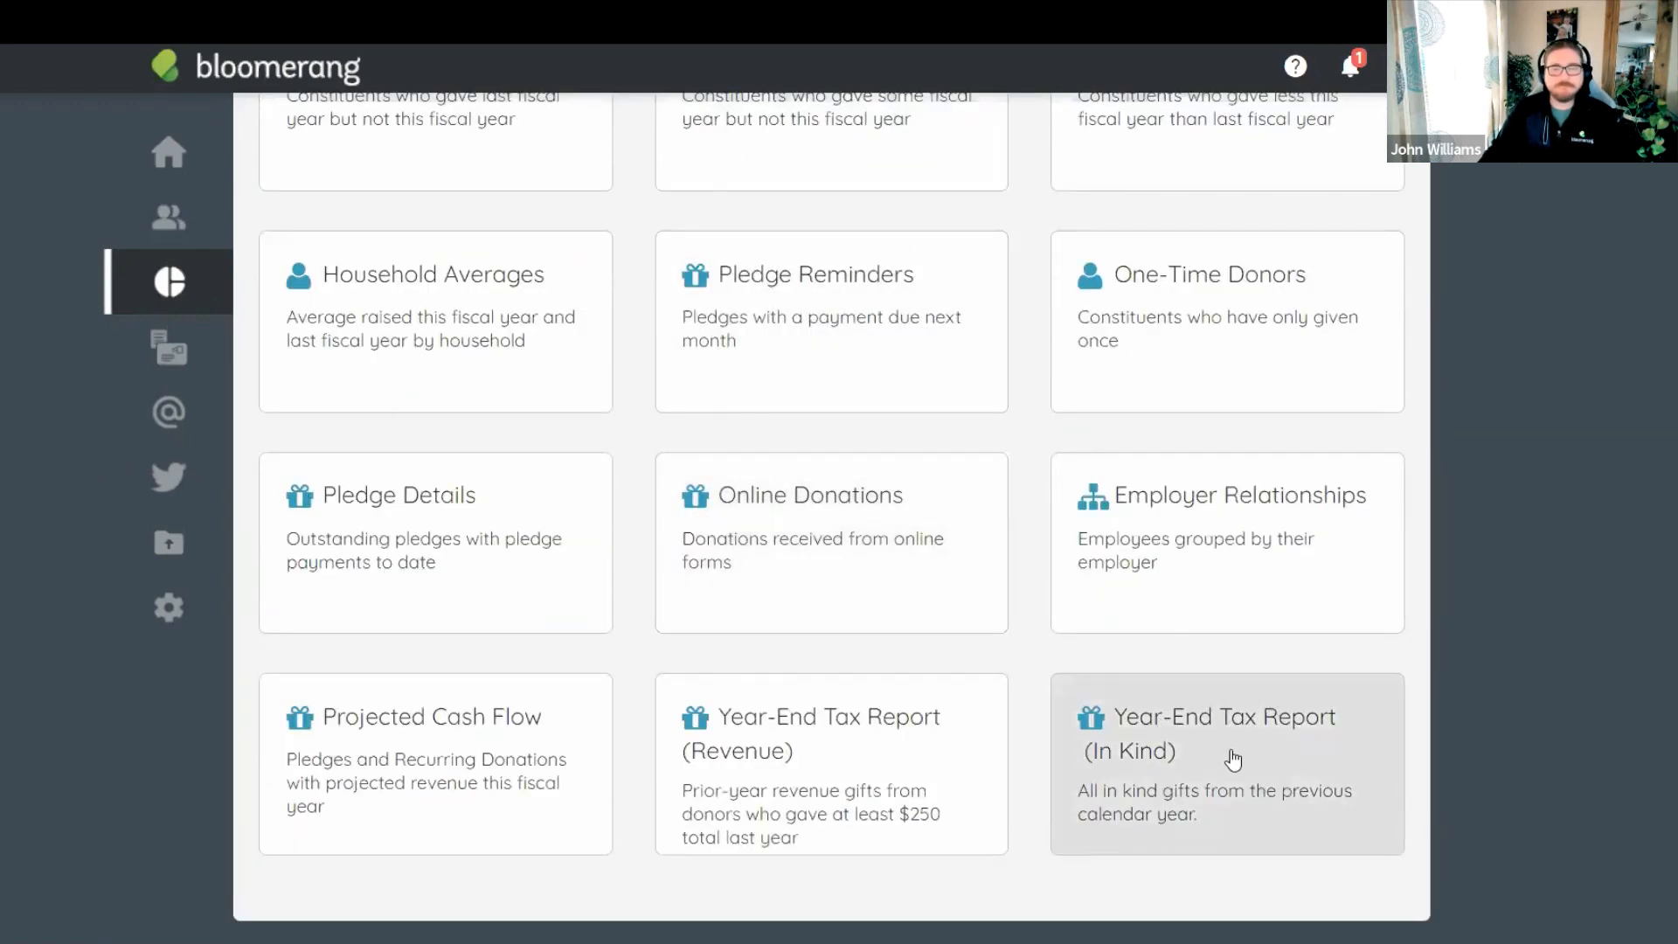
pyautogui.click(1230, 750)
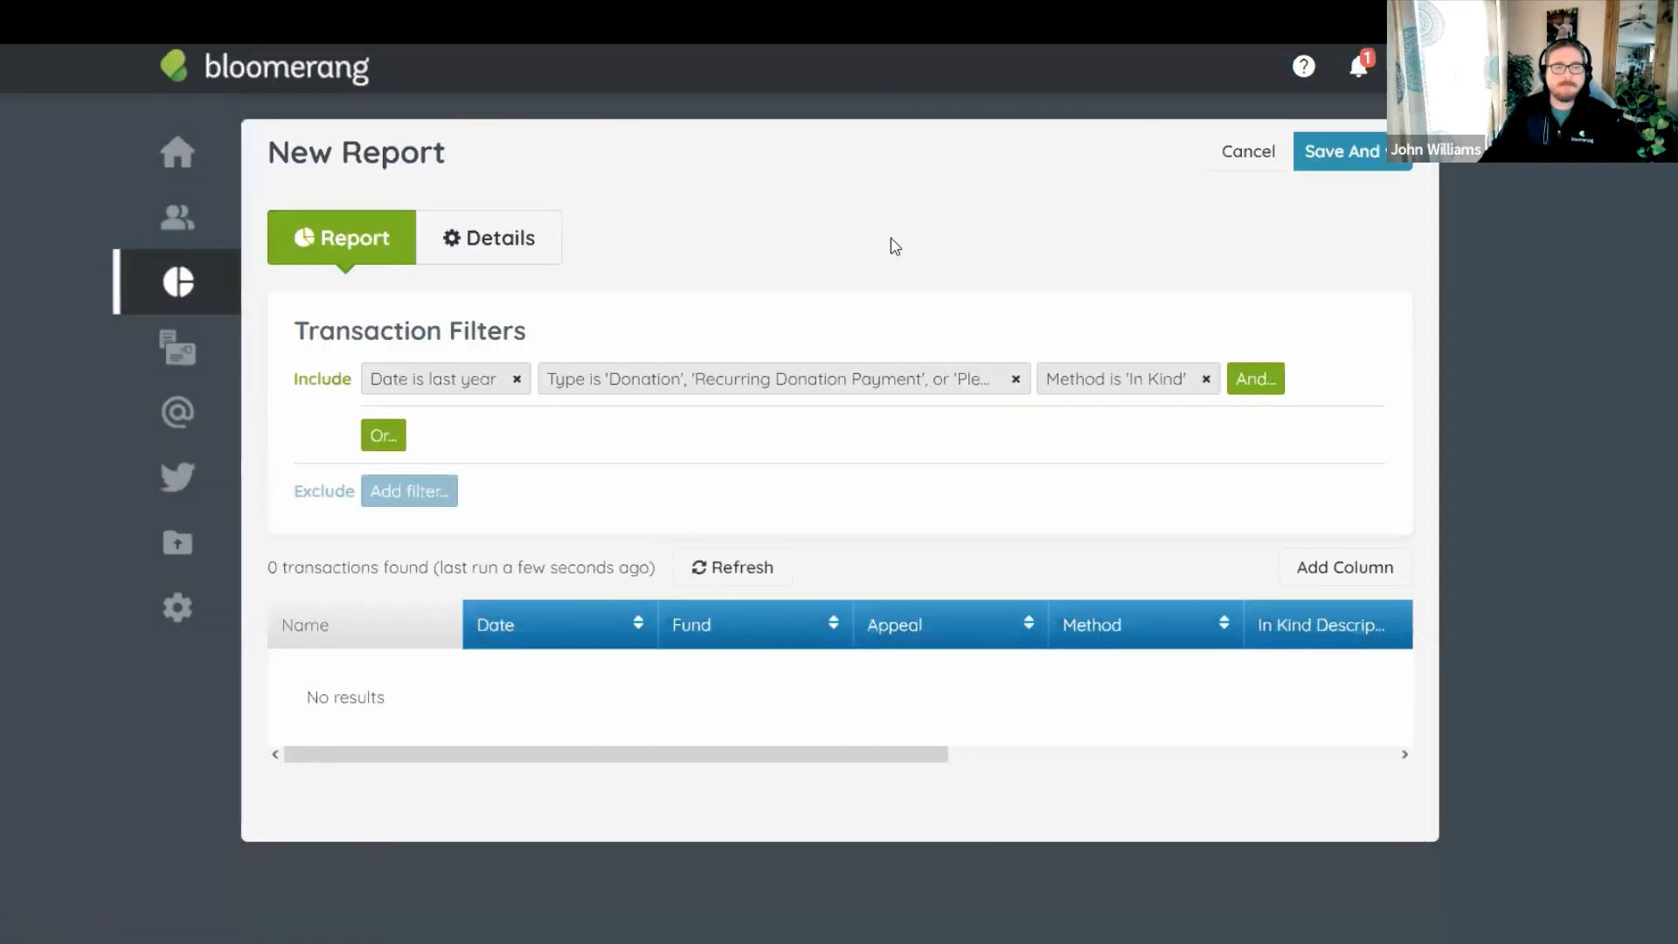
# Review the 3 in-kind transactions and the Details tab, then focus the report Name field.
pyautogui.scroll(-3, 420, 382)
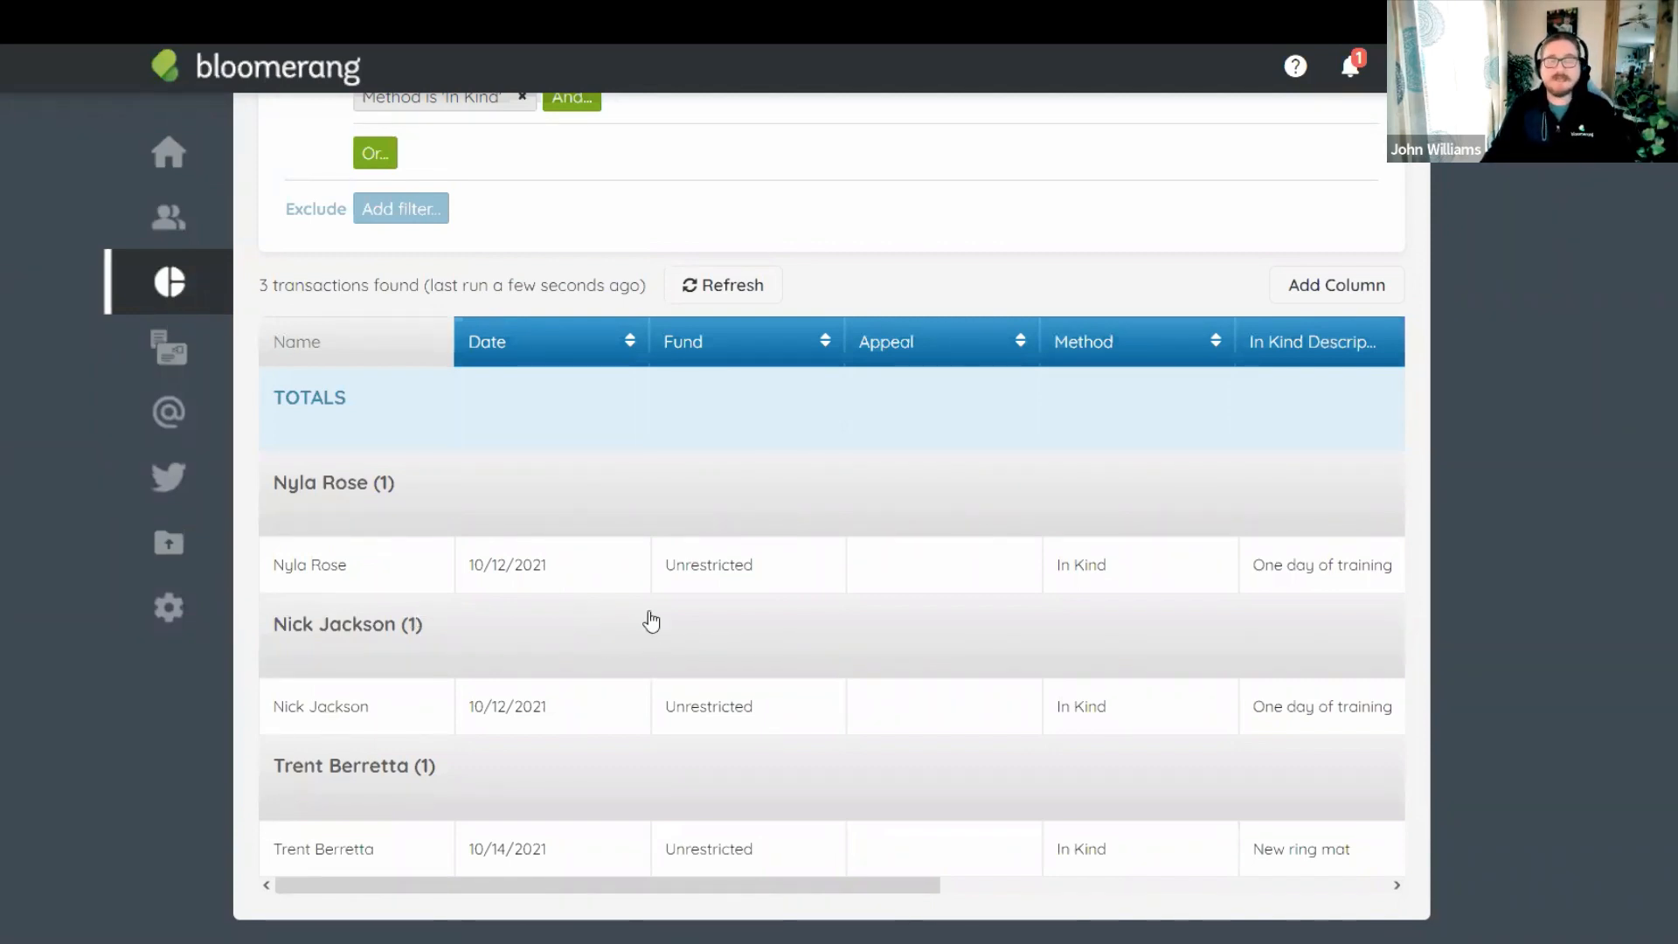
pyautogui.scroll(4, 784, 496)
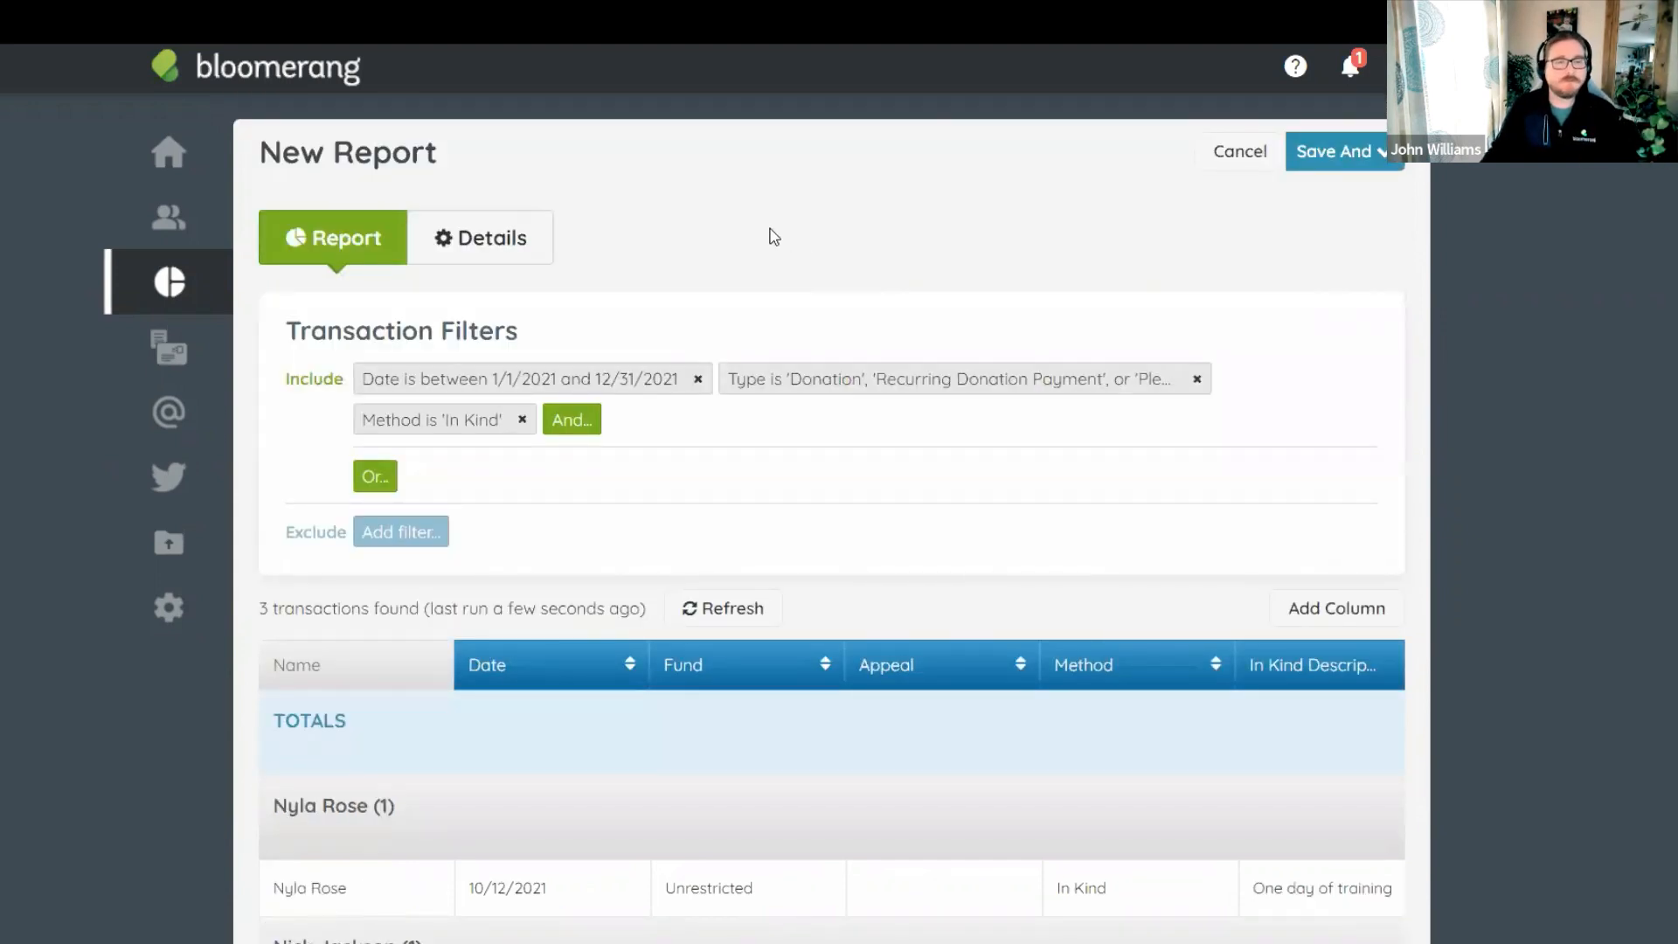
pyautogui.click(474, 255)
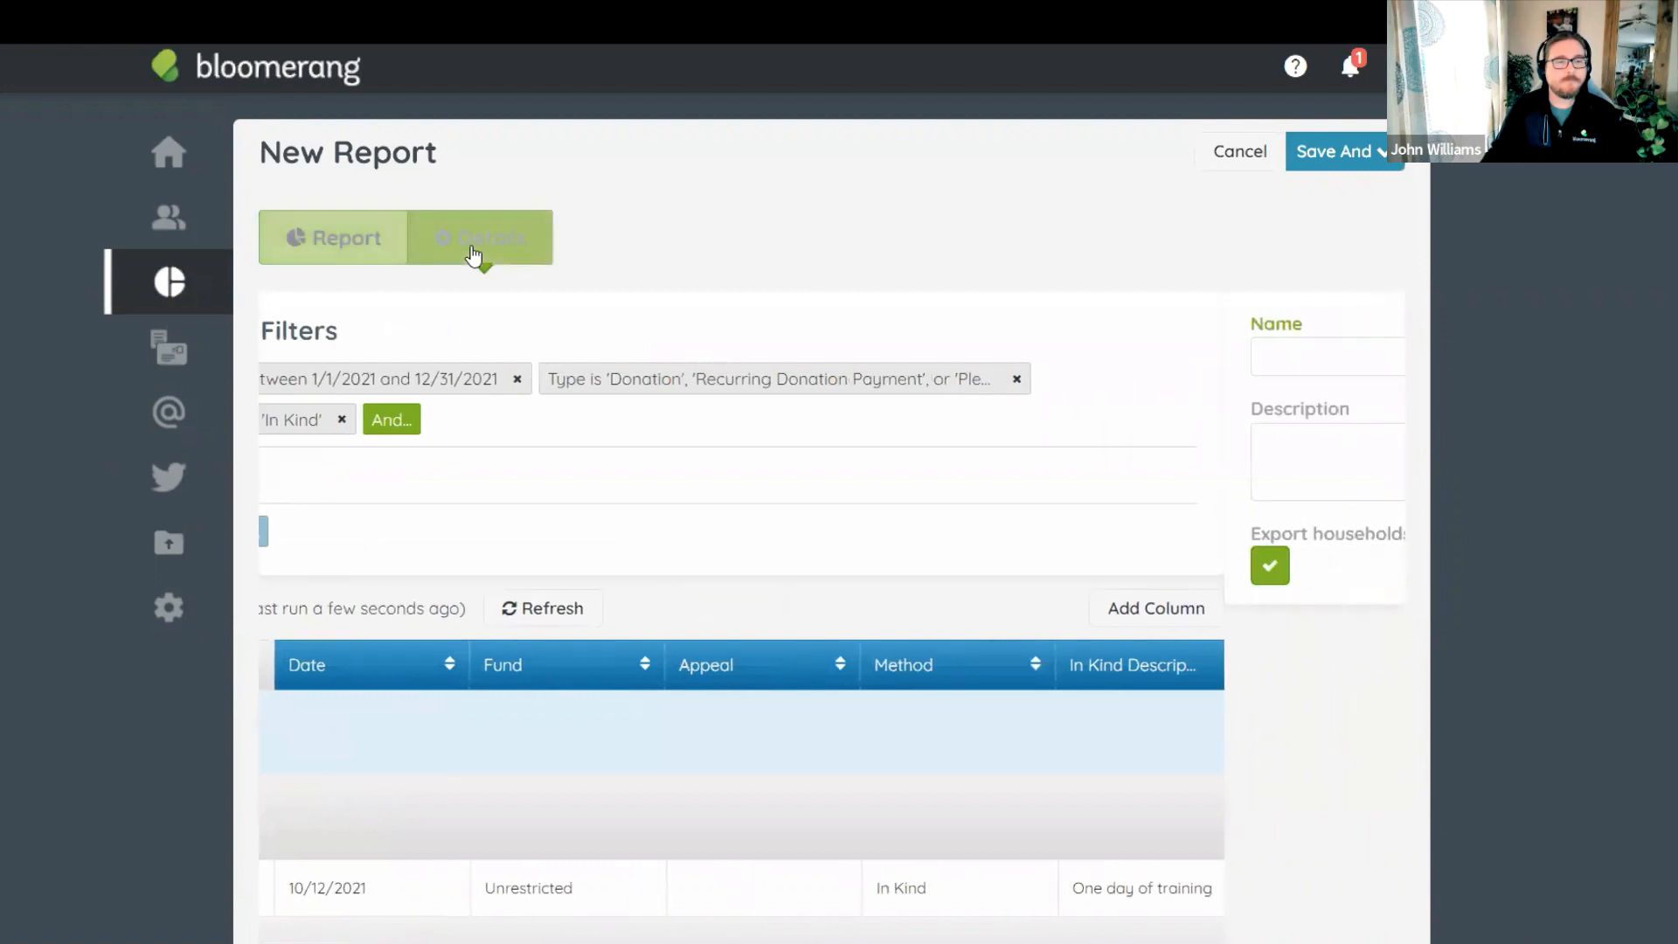
pyautogui.click(356, 248)
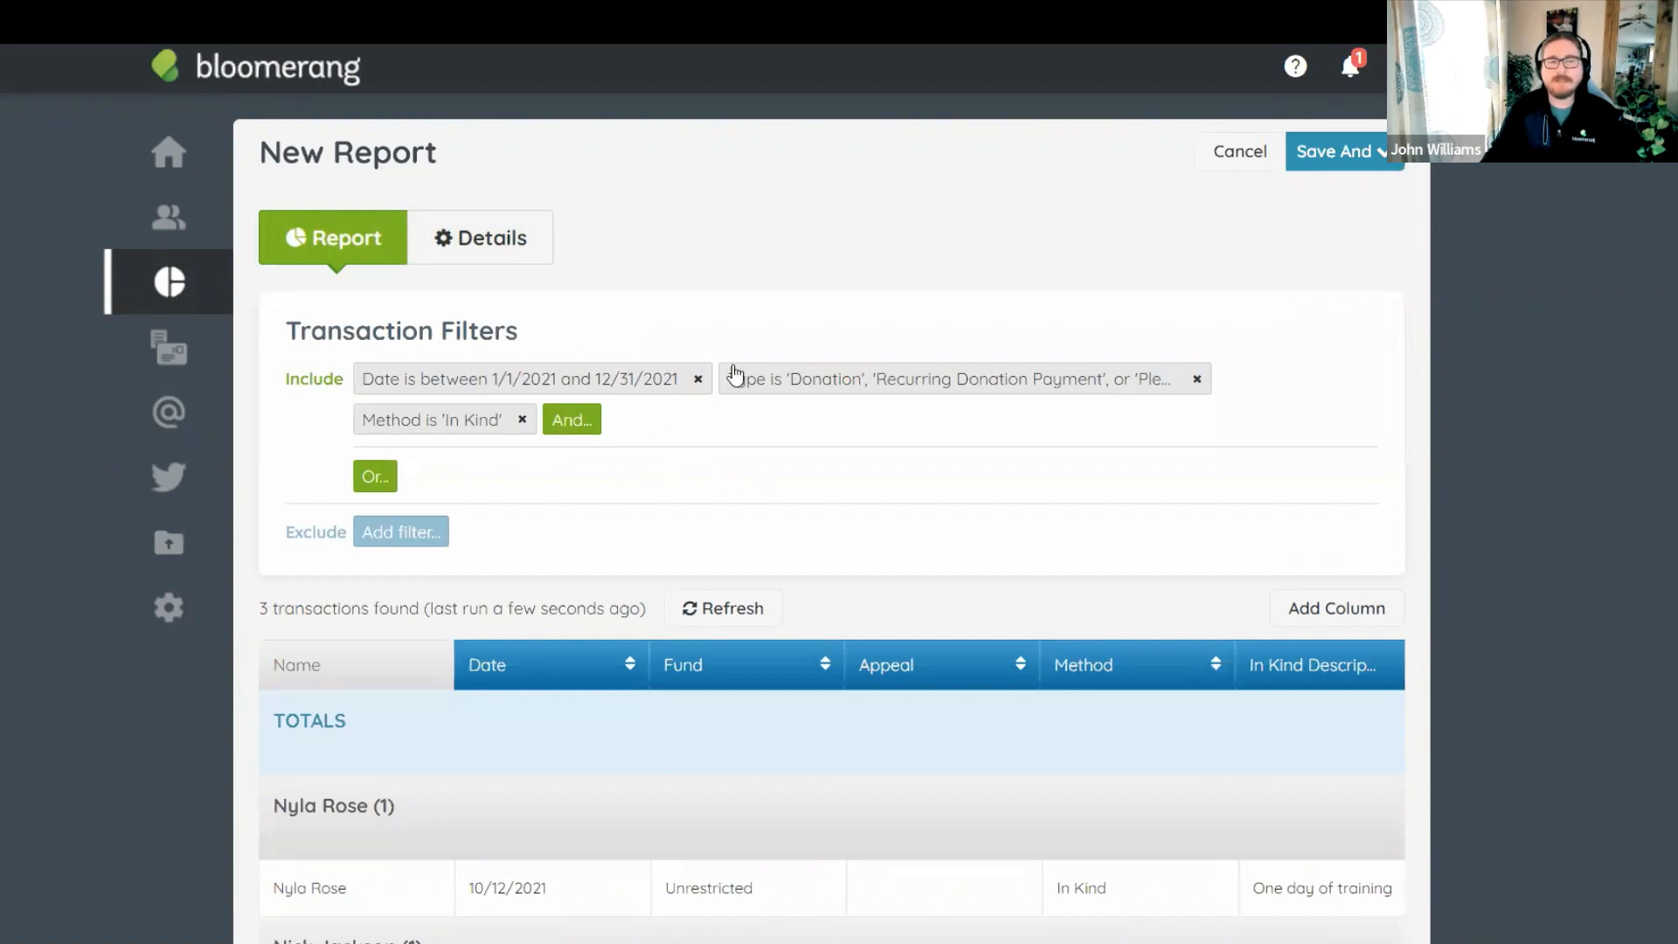
pyautogui.scroll(-3, 711, 434)
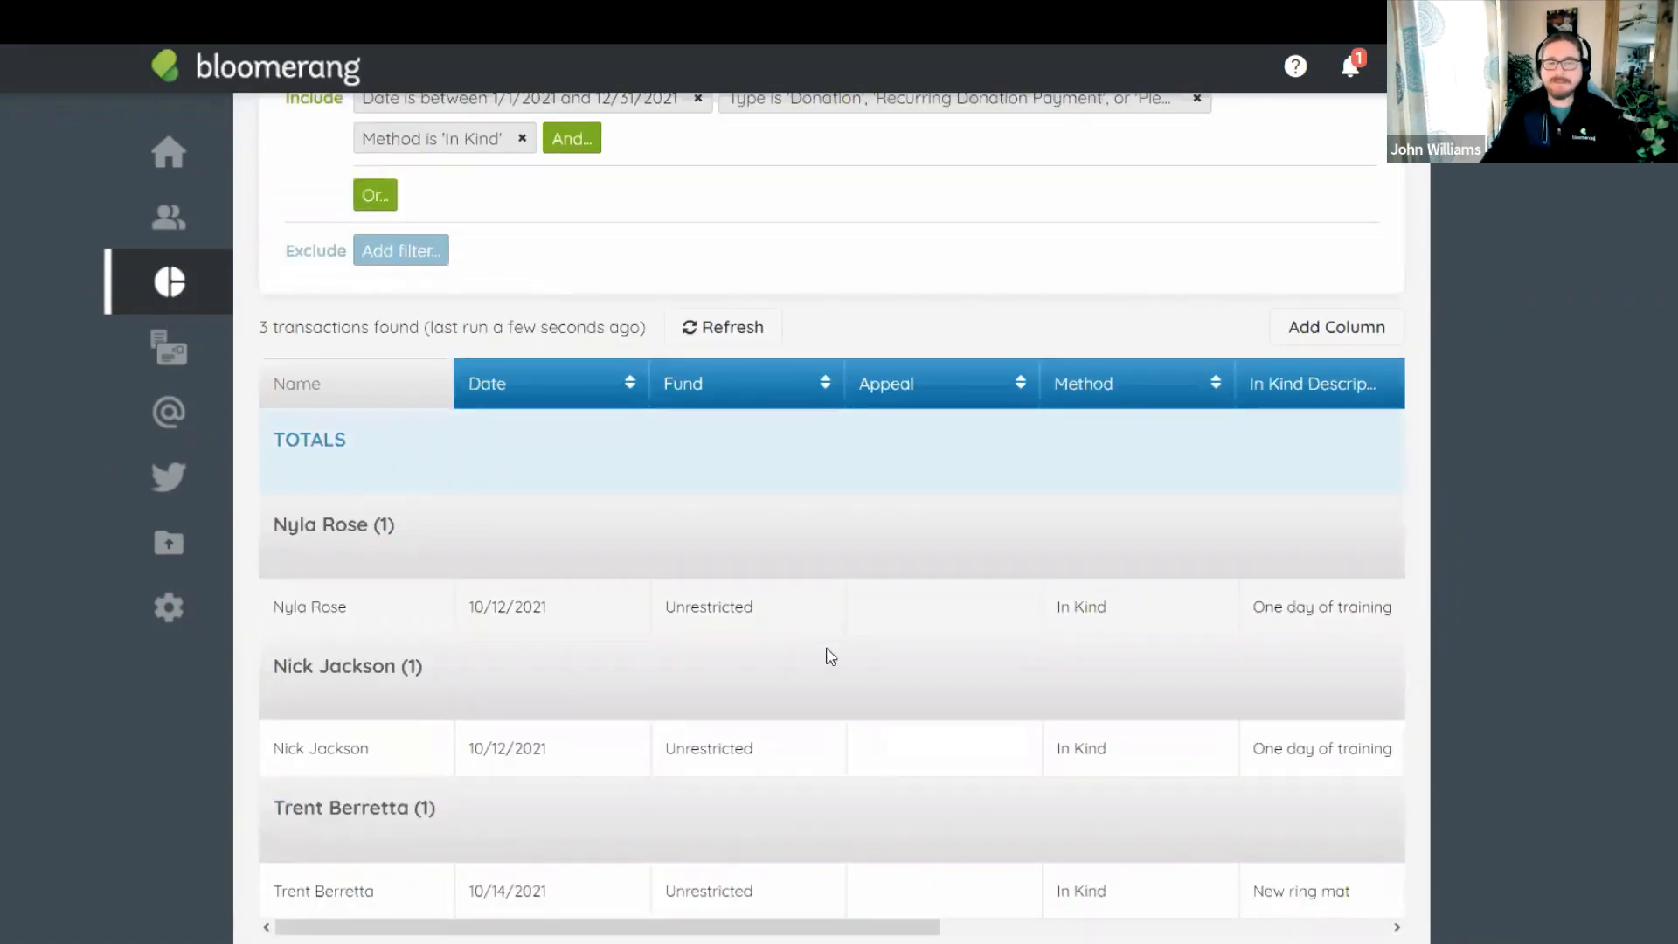
pyautogui.scroll(3, 838, 422)
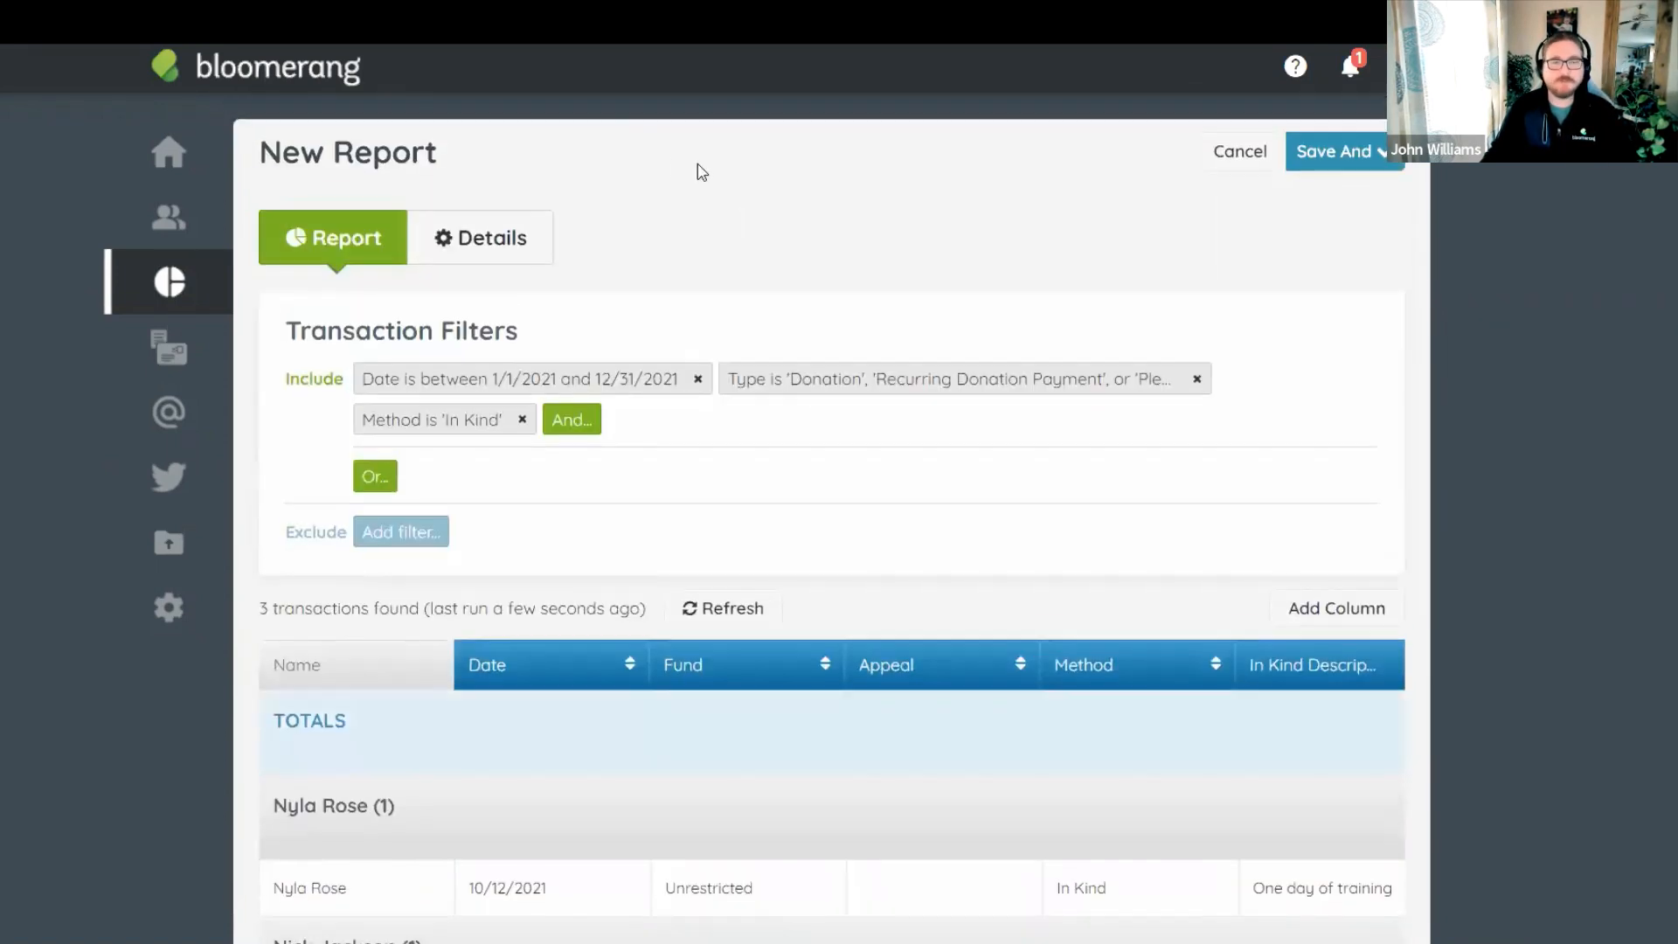
pyautogui.click(519, 244)
pyautogui.click(364, 354)
# Name the report '2021 - In-Kind Donations', save it, and sort the report list by date.
pyautogui.write('2021 - In-')
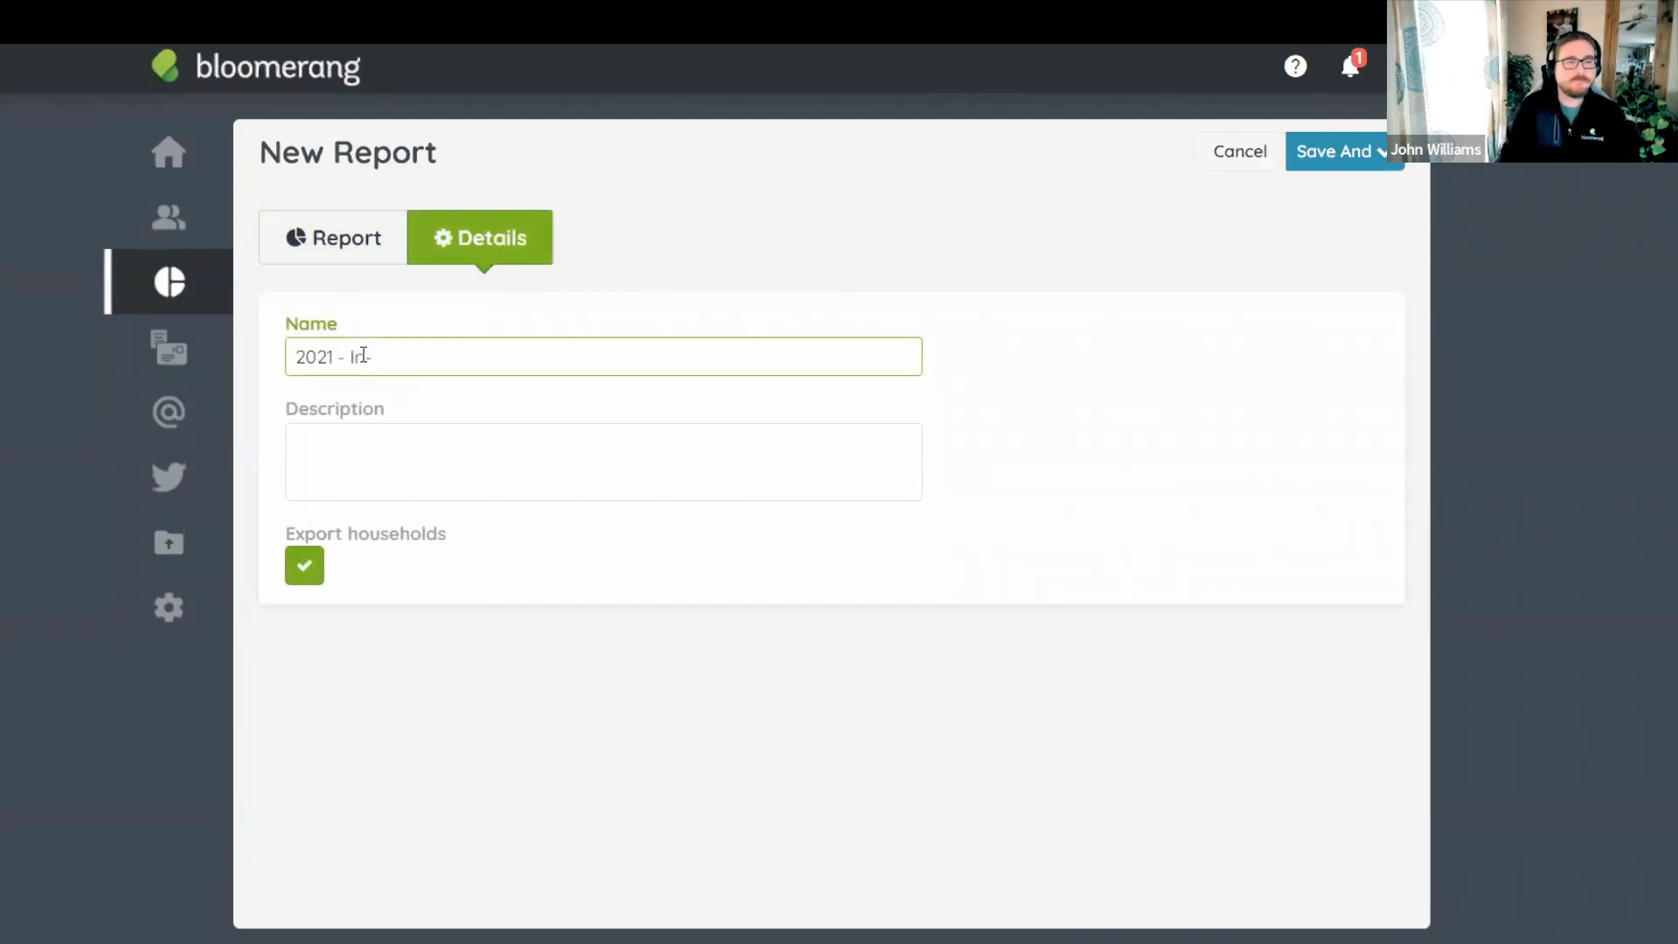
pyautogui.write('s')
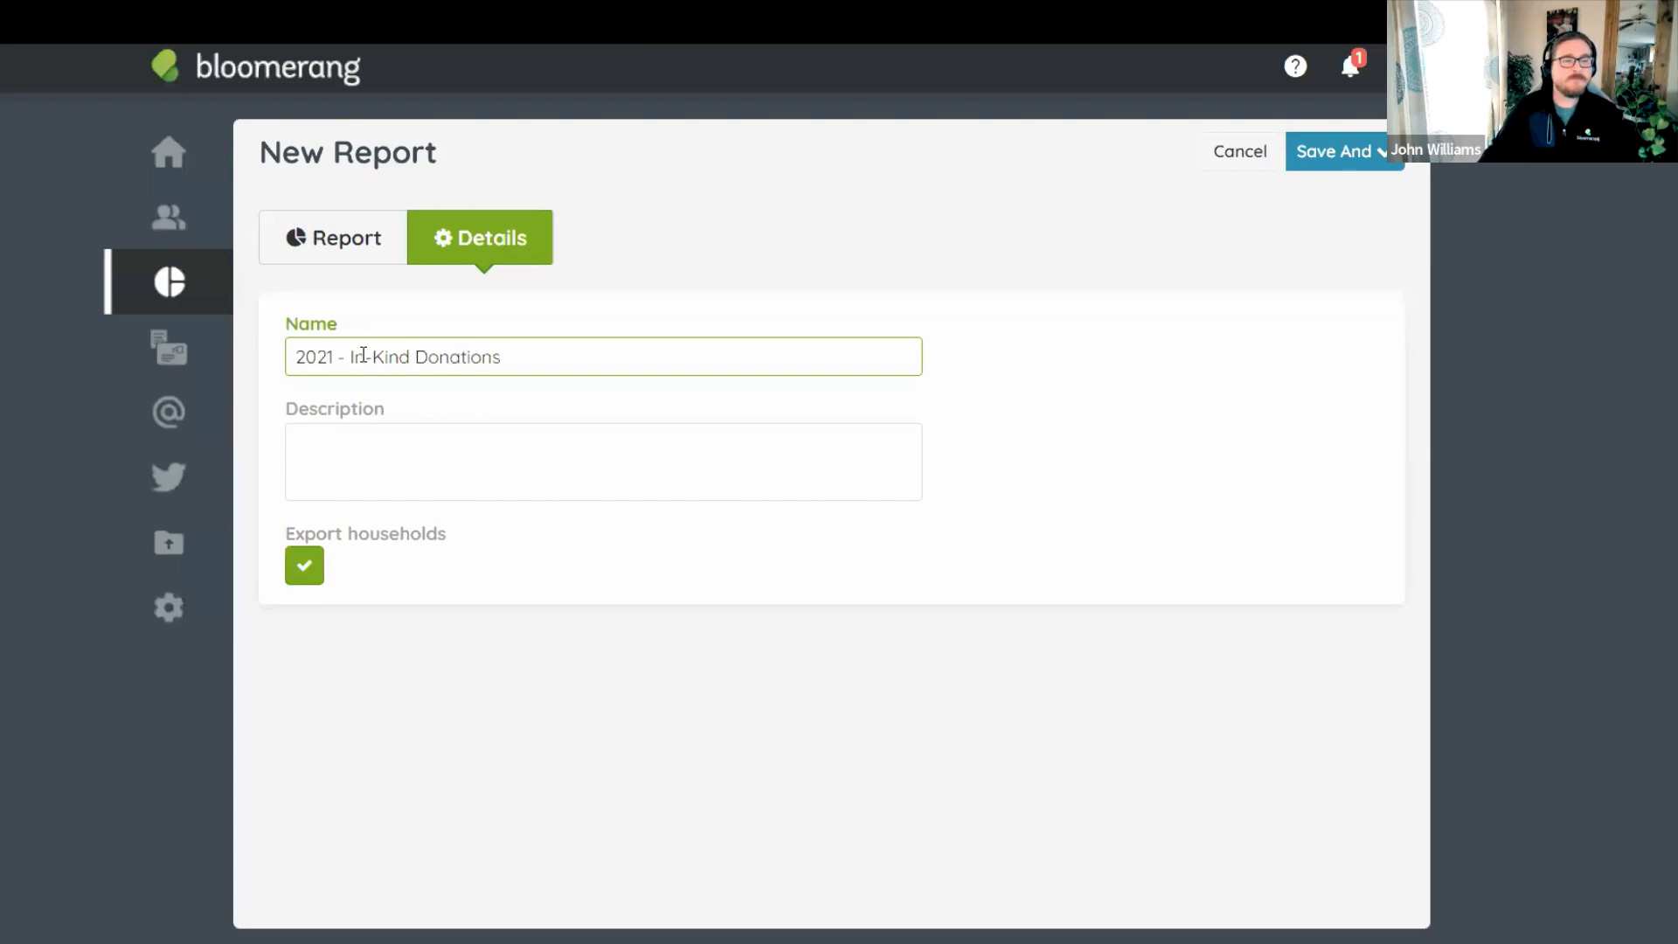
pyautogui.click(905, 150)
pyautogui.click(1355, 171)
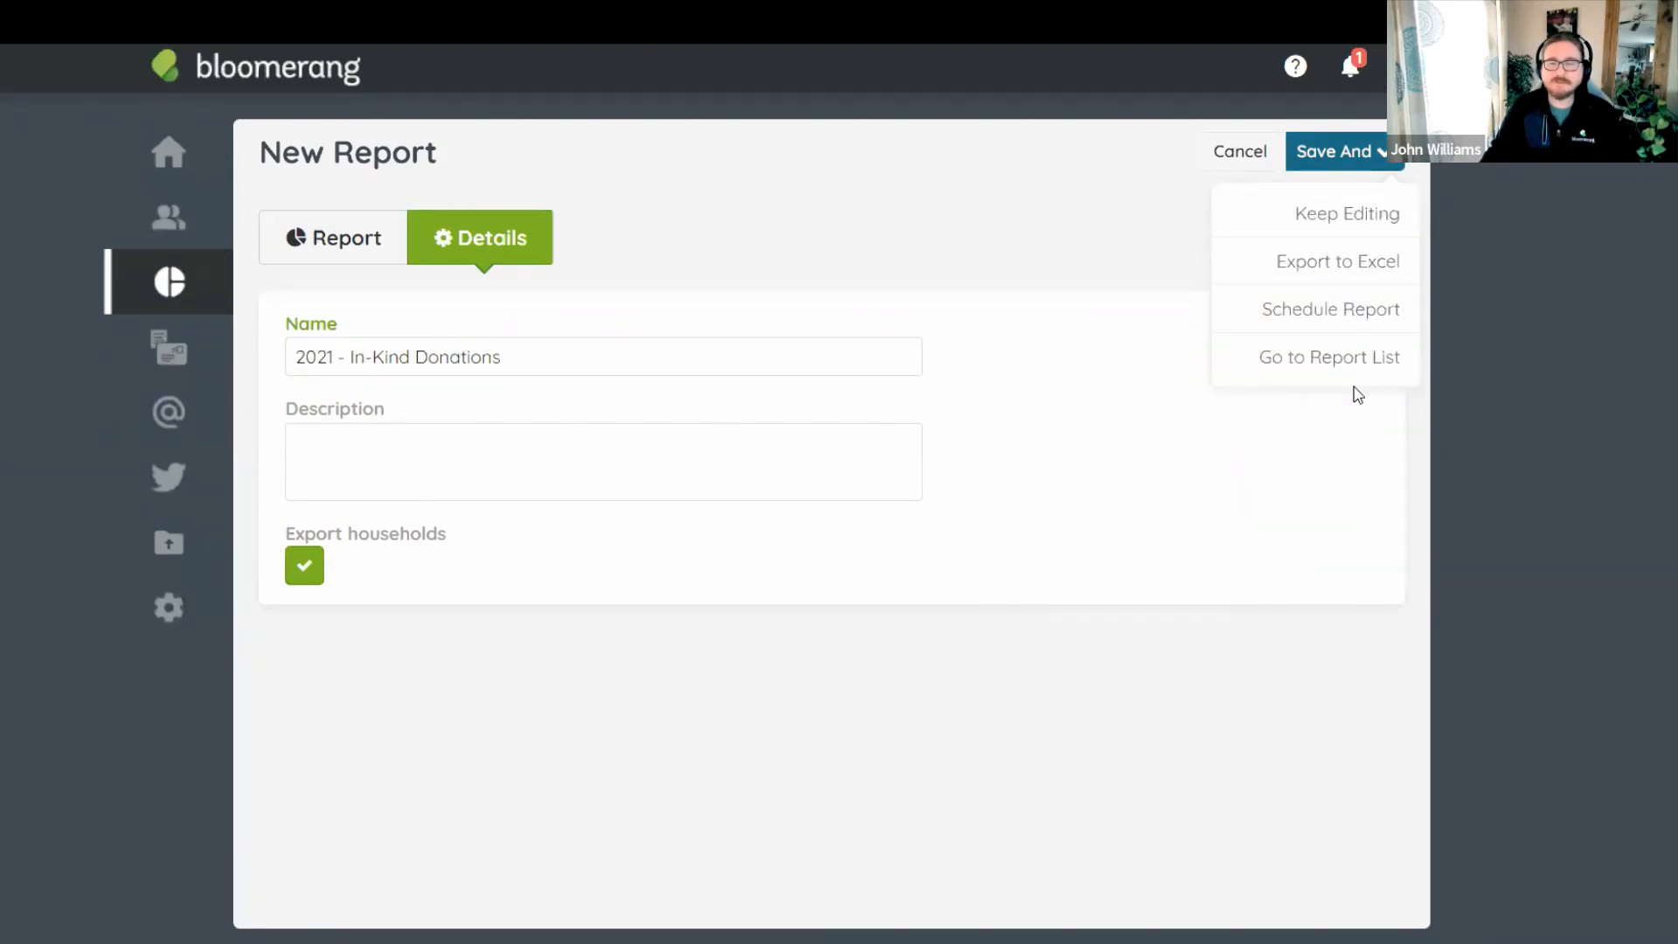
pyautogui.click(1350, 376)
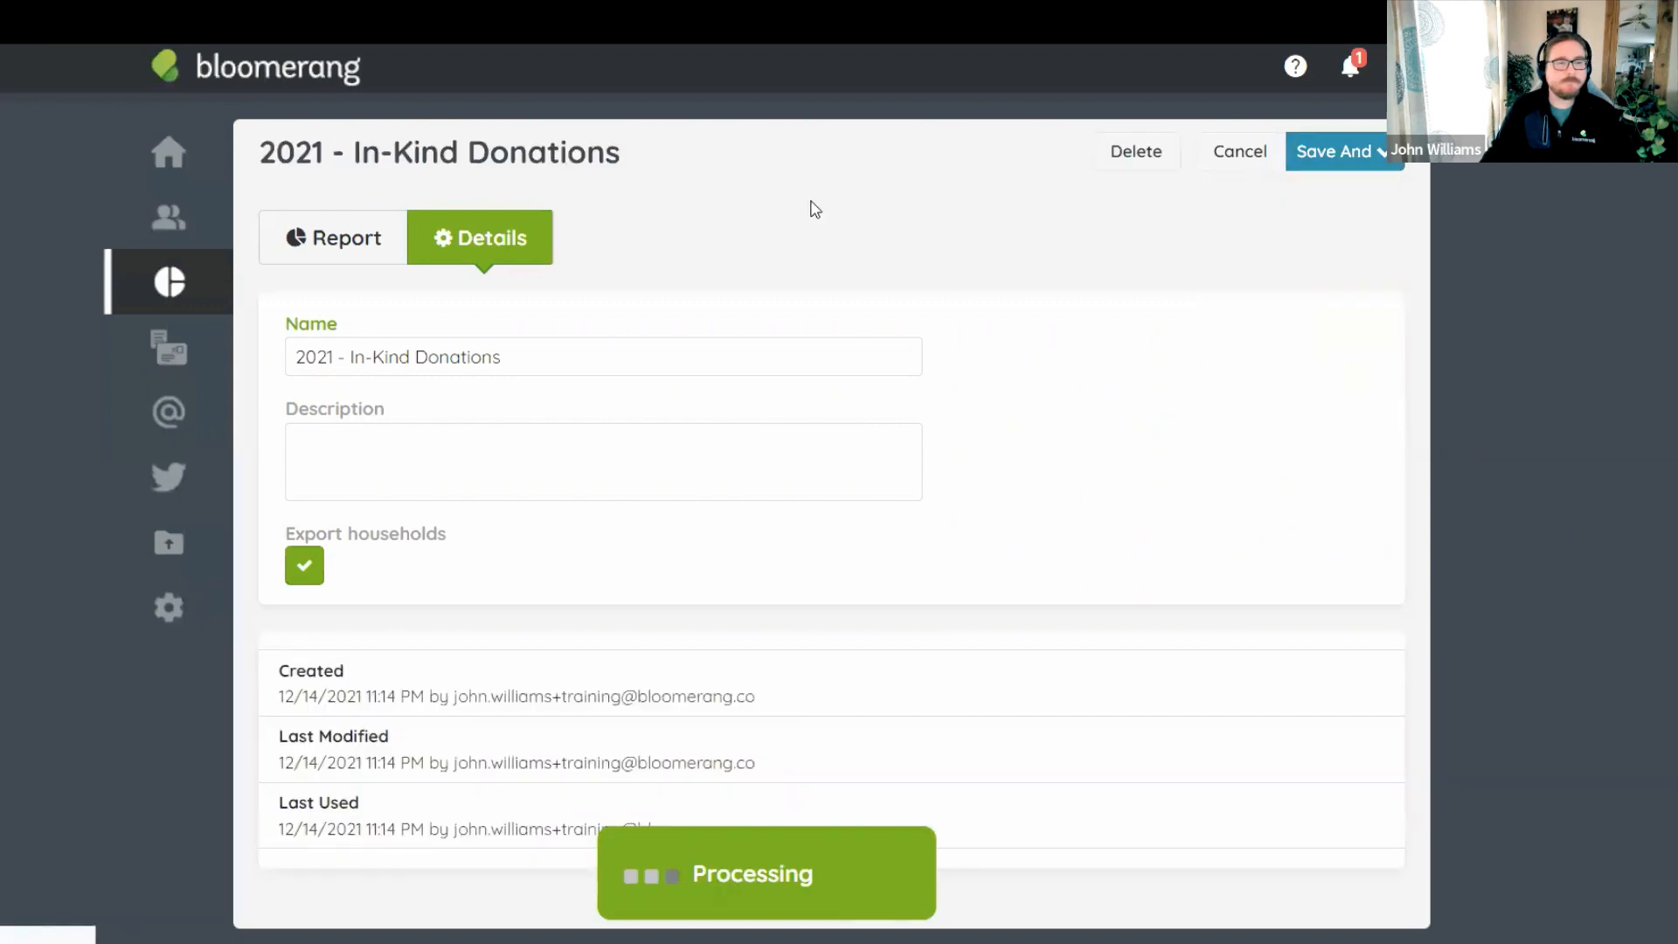
pyautogui.click(1234, 340)
pyautogui.click(1245, 373)
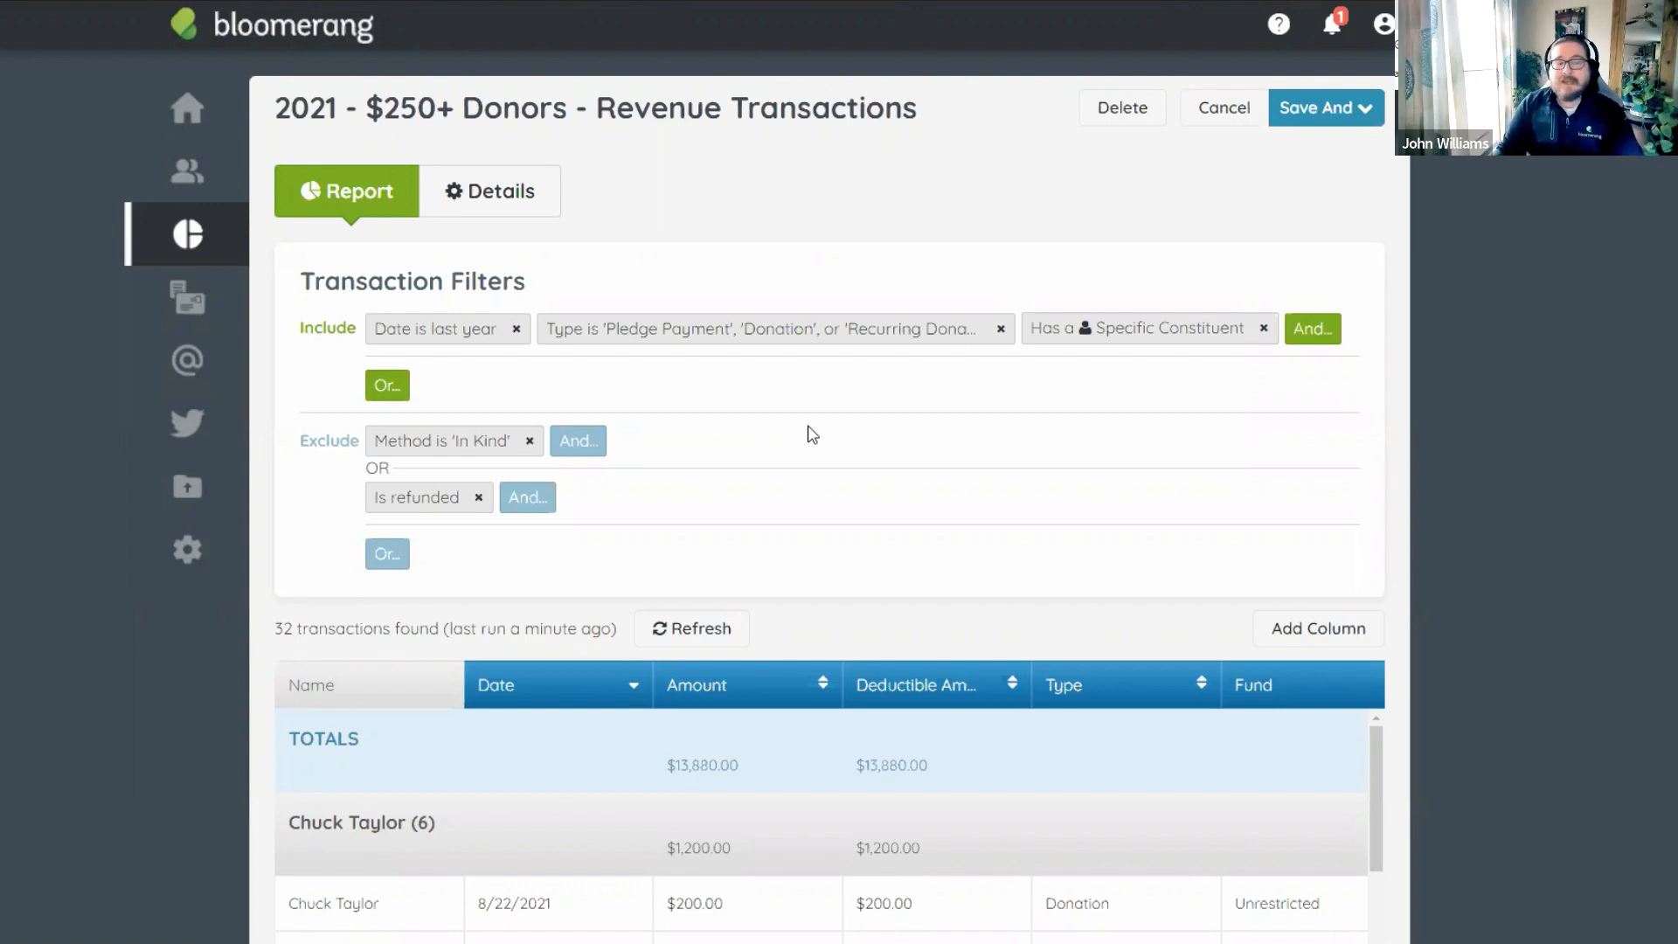
# Scroll through the $250+ Donors report's filters and its 32 transactions totalling $13,880.00.
pyautogui.scroll(-2, 813, 435)
pyautogui.scroll(2, 1135, 385)
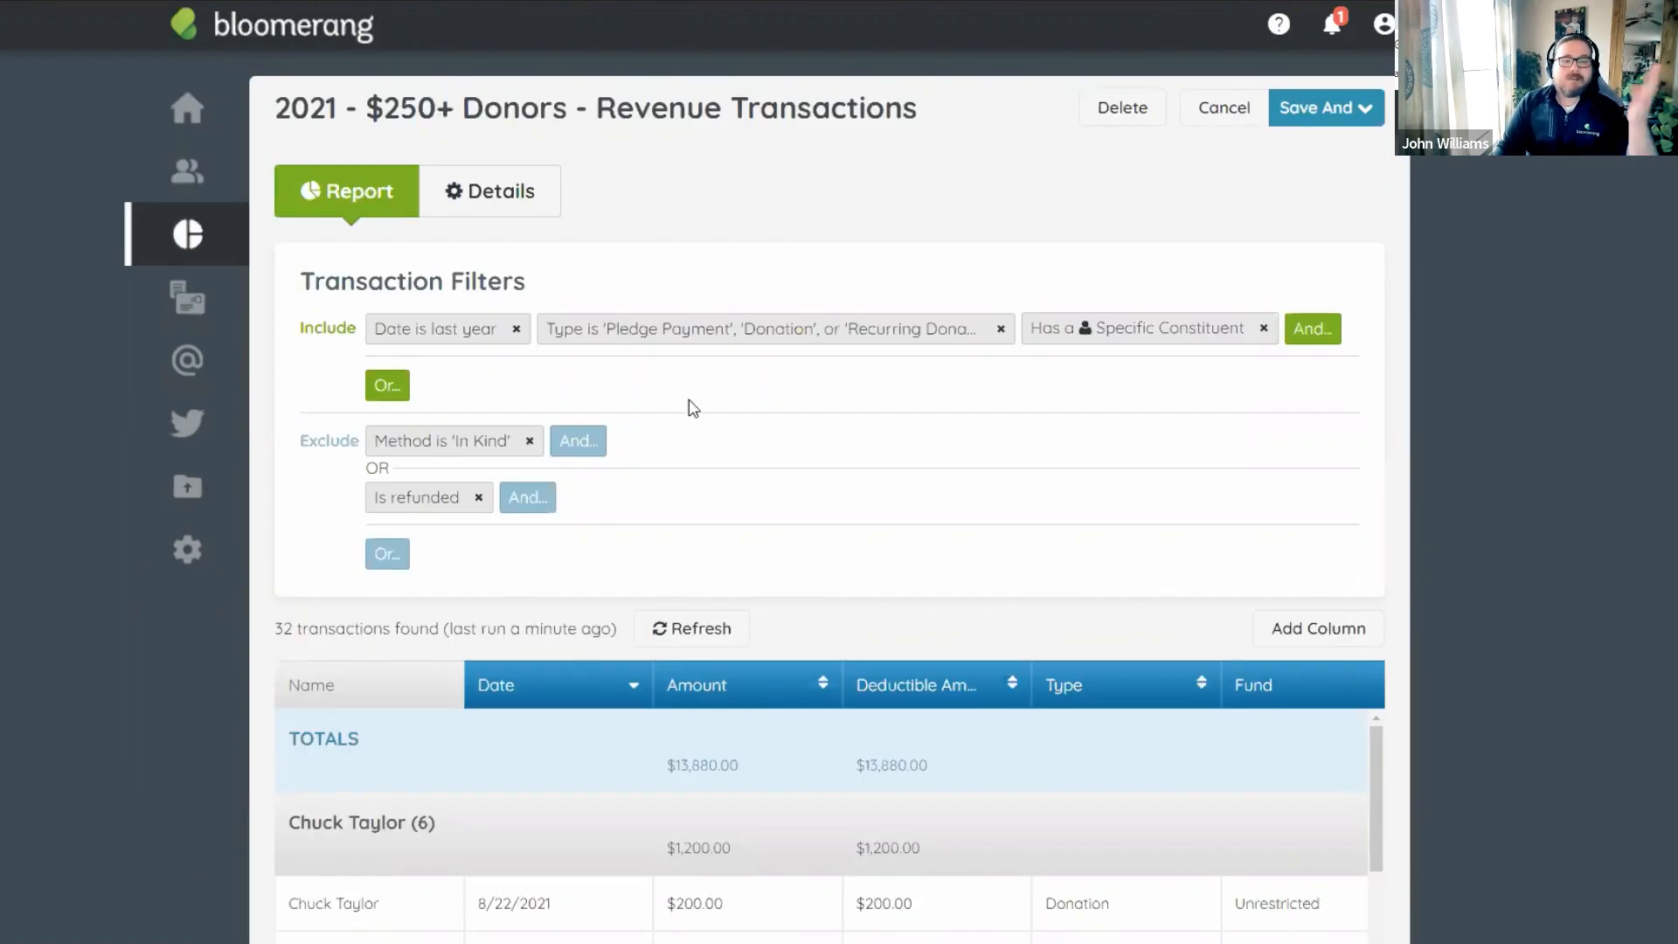
pyautogui.scroll(-5, 694, 408)
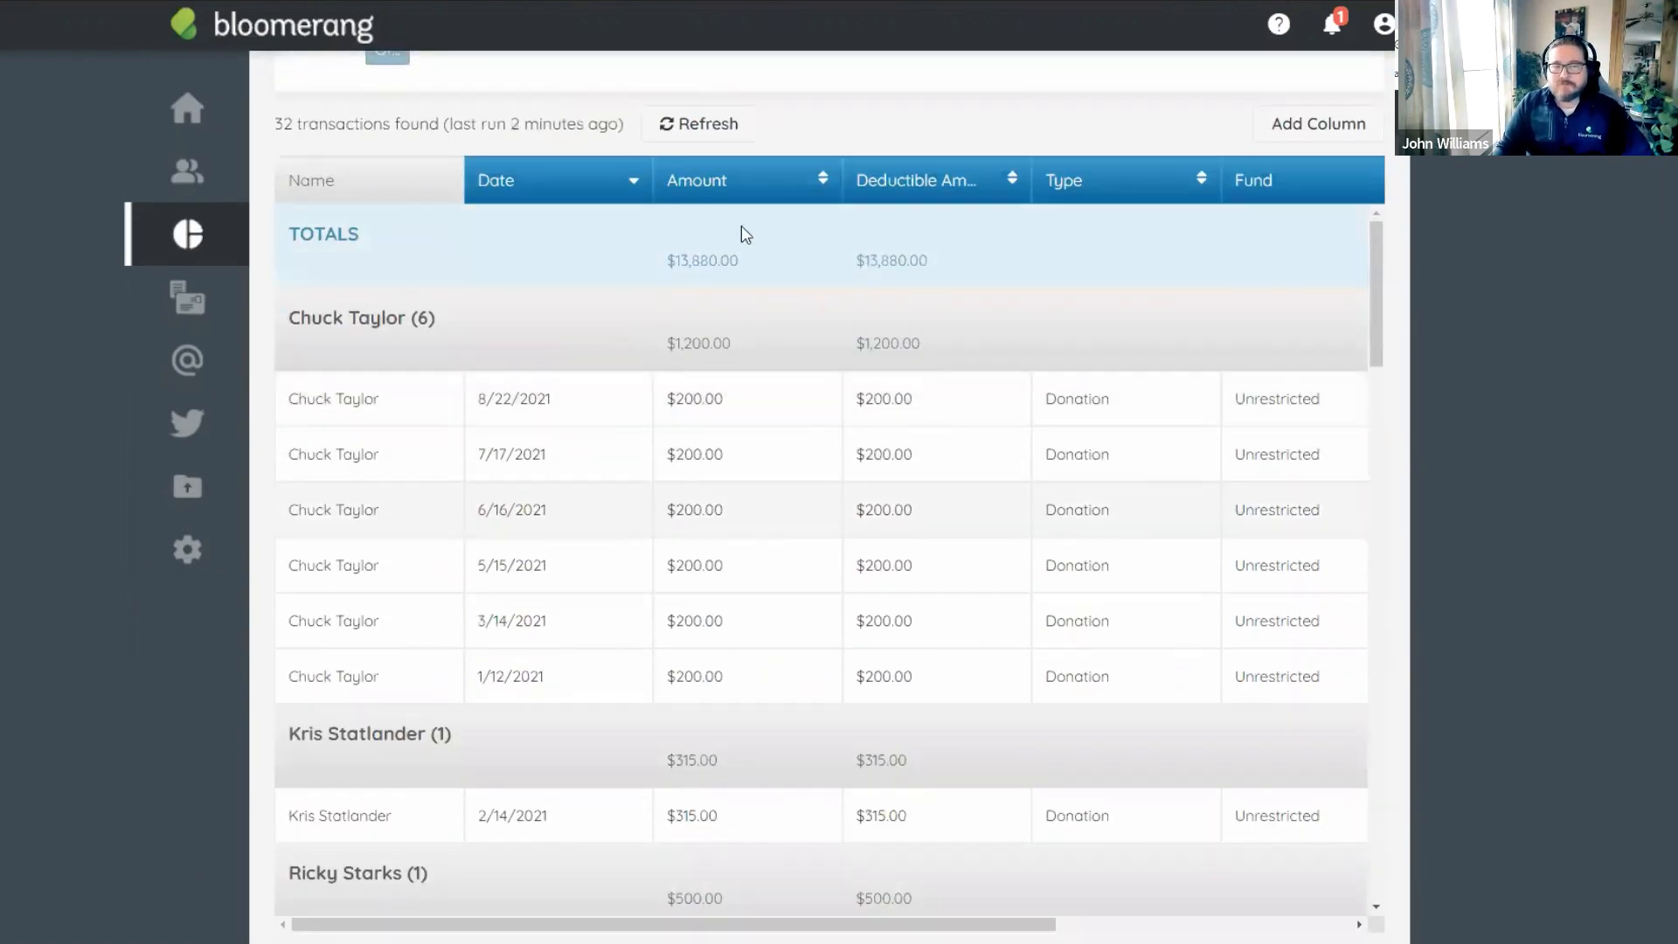
pyautogui.scroll(4, 906, 367)
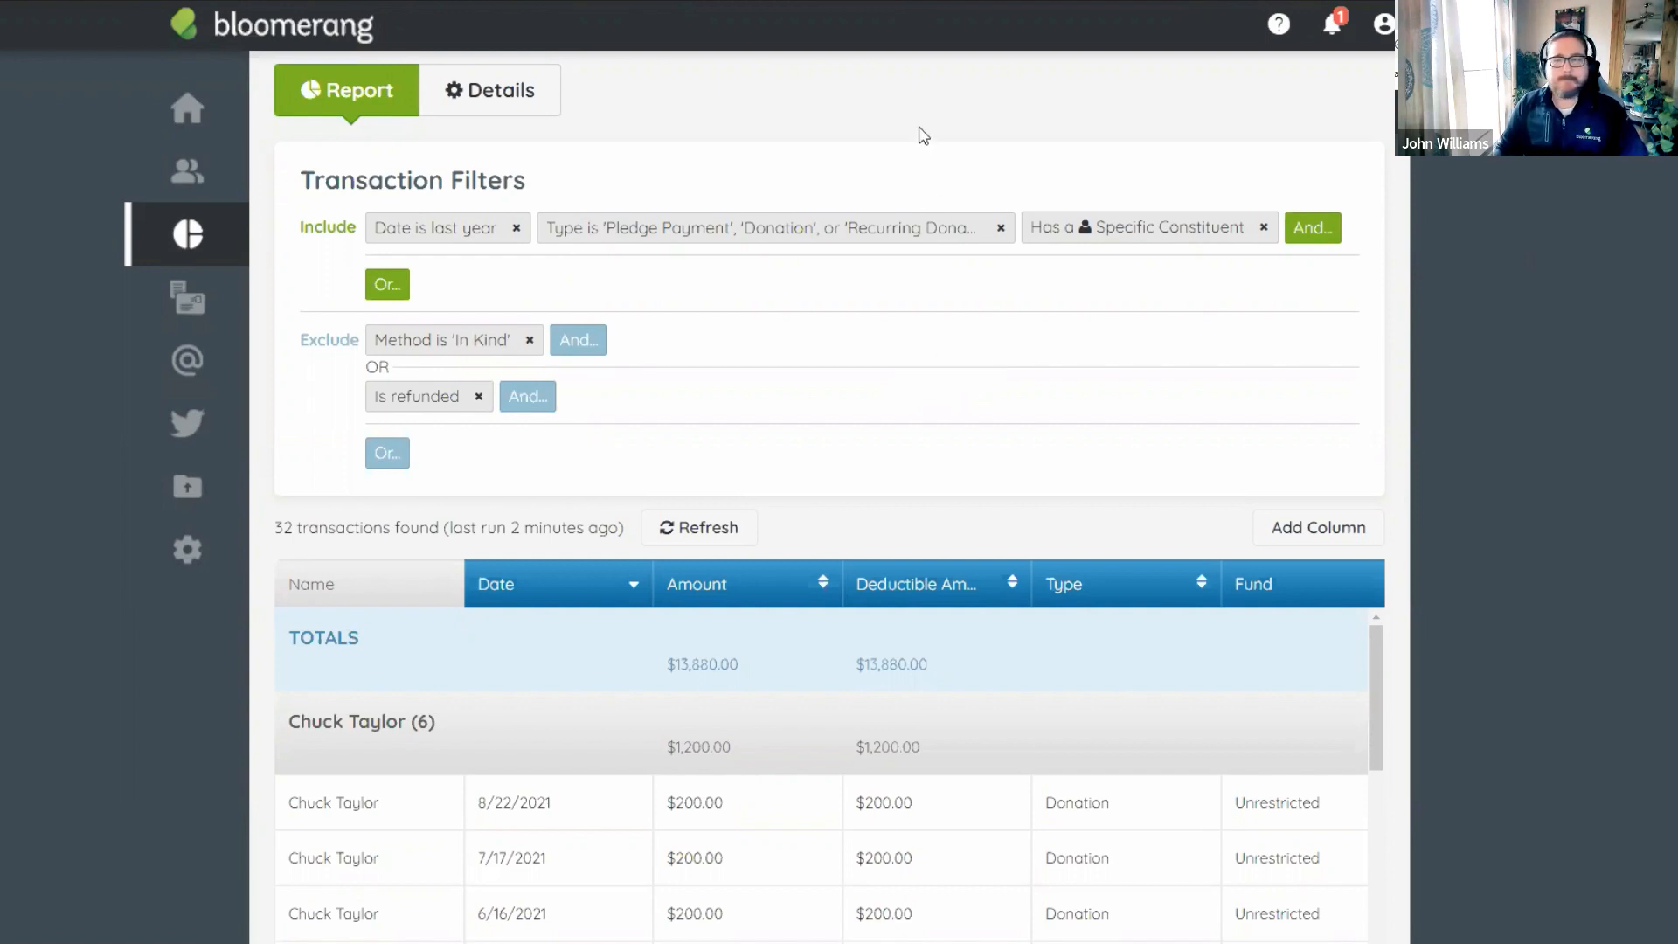
pyautogui.scroll(1, 747, 179)
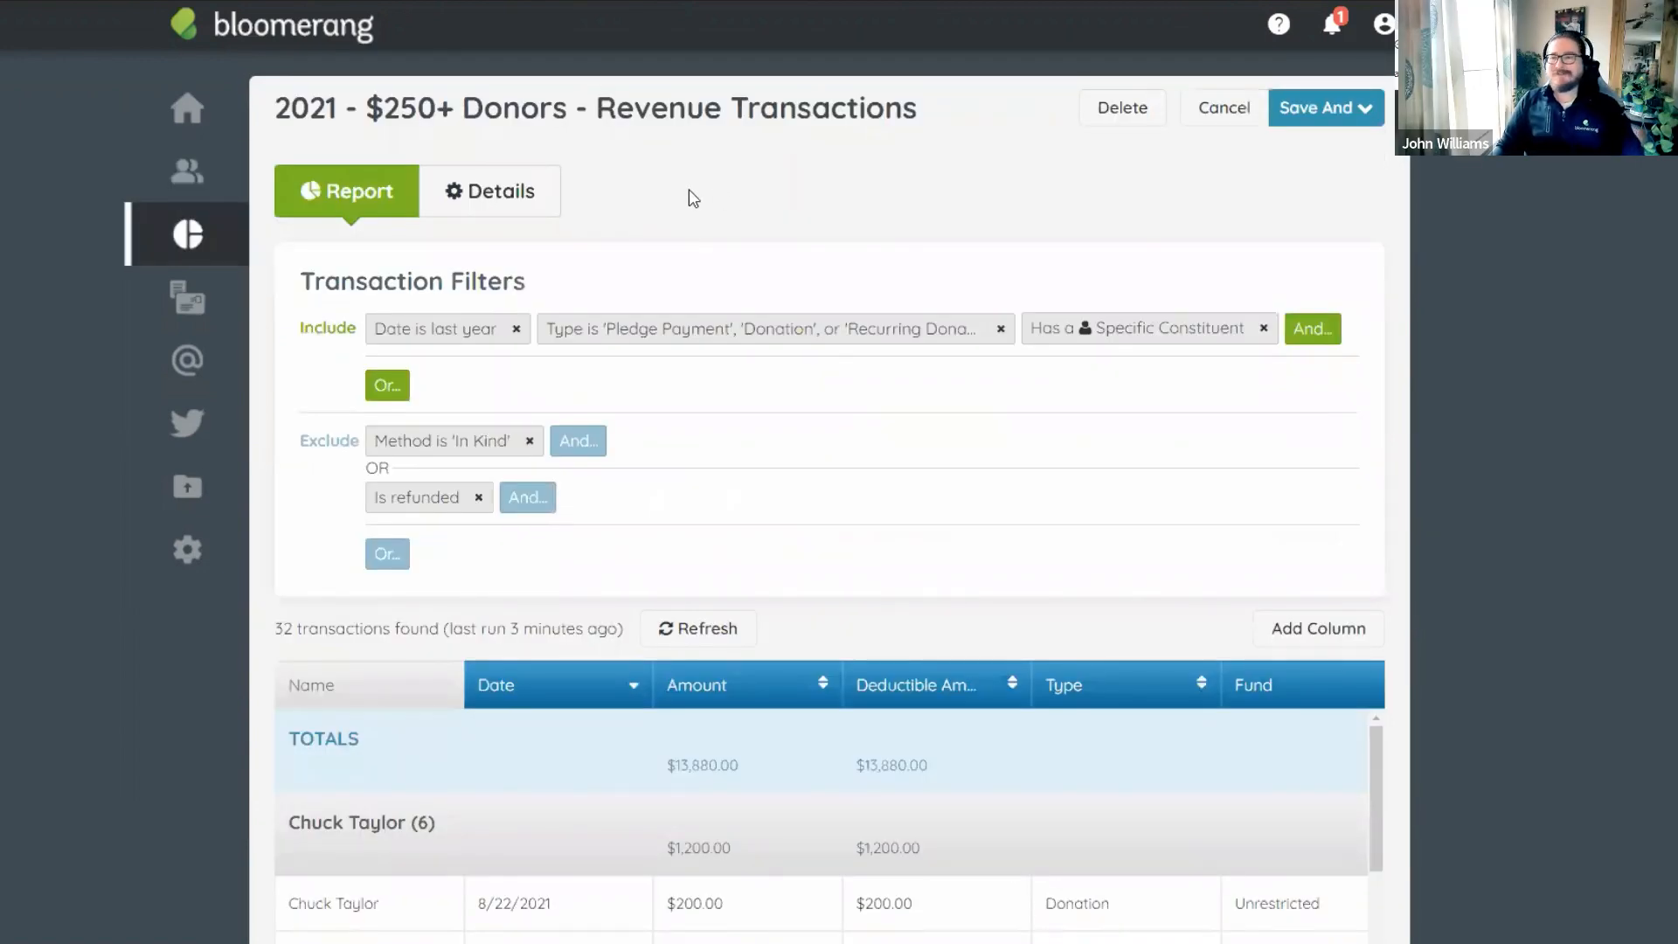
# Go from the dashboard to Letter Templates and start a new letter.
pyautogui.click(188, 111)
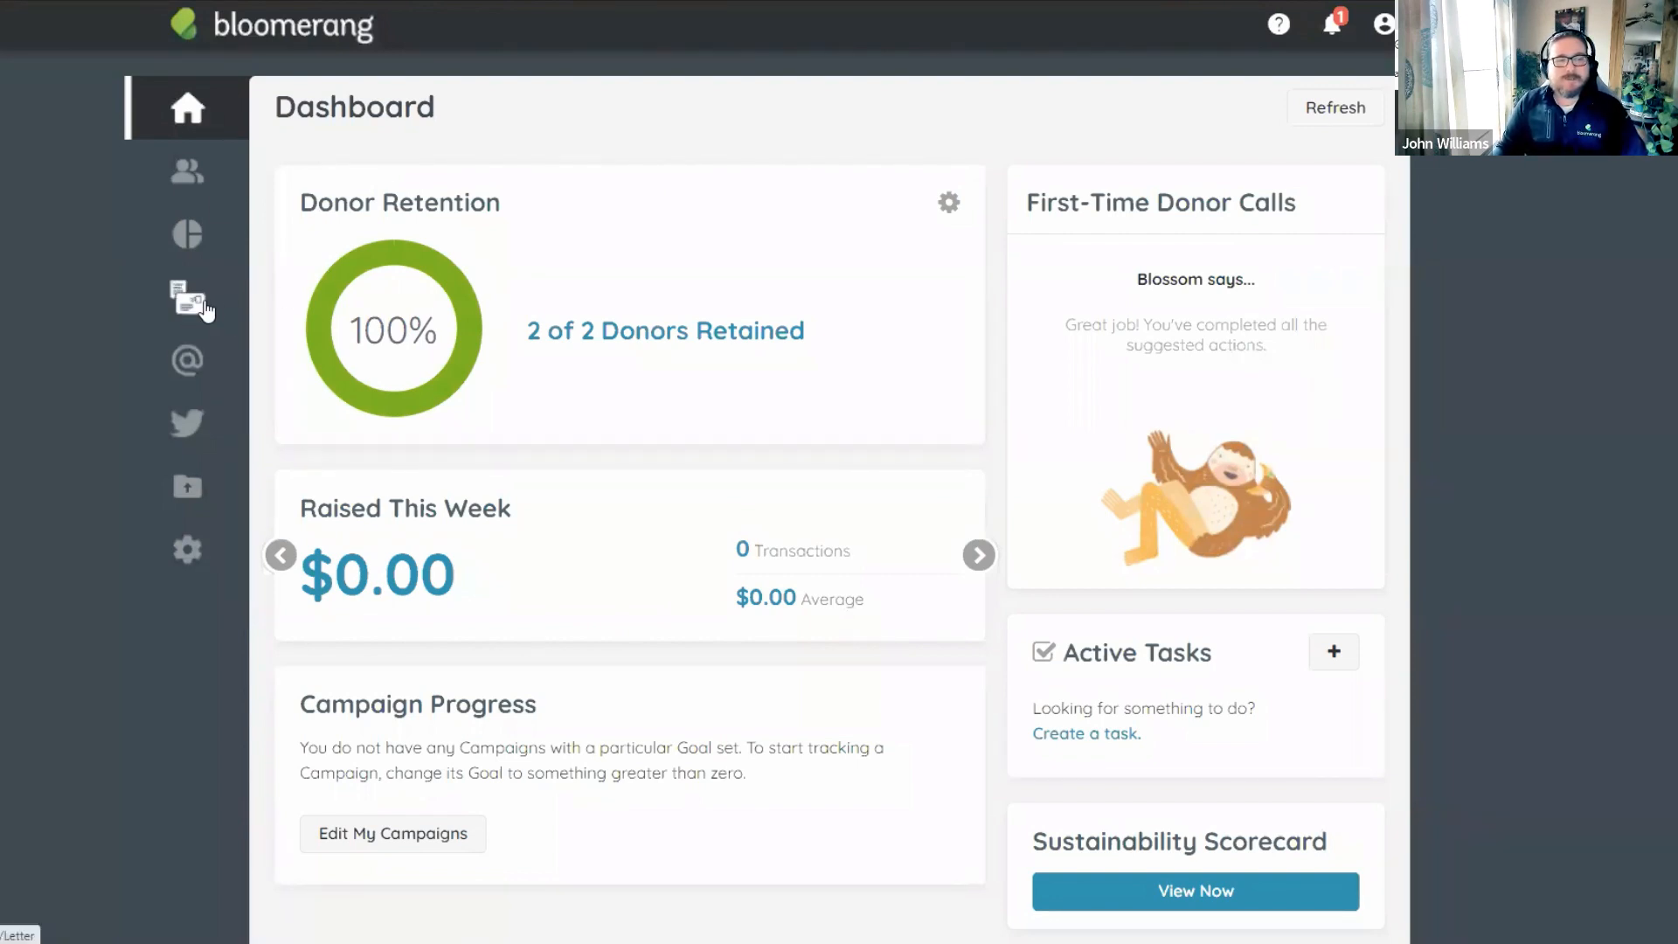
pyautogui.click(204, 306)
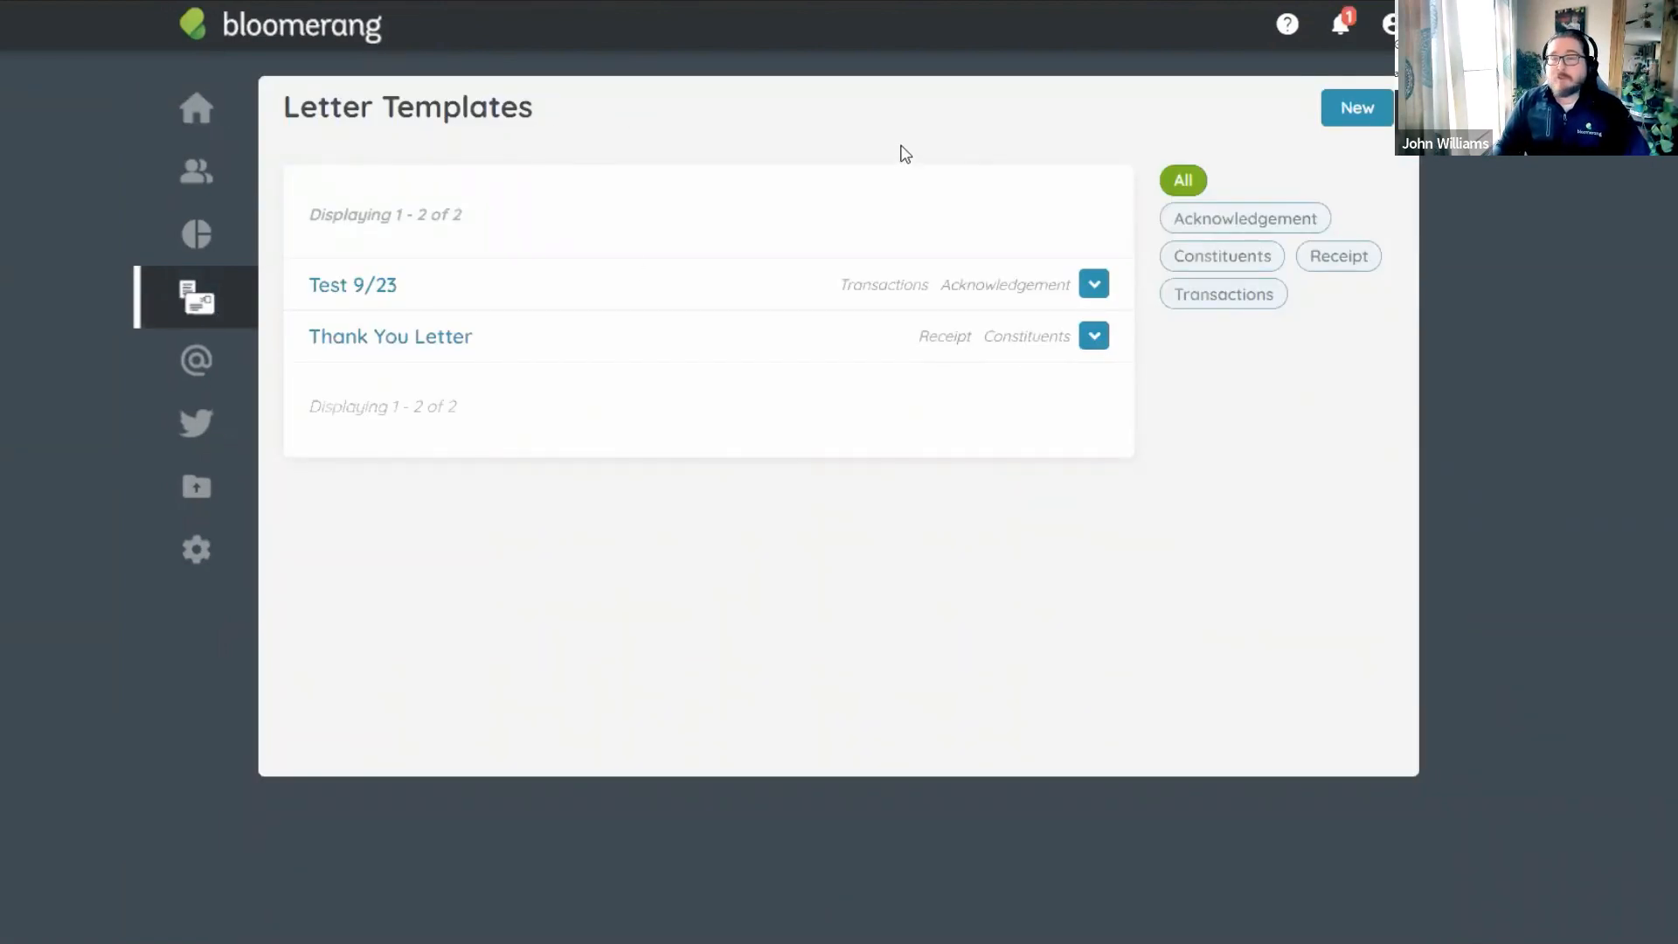
pyautogui.click(1354, 128)
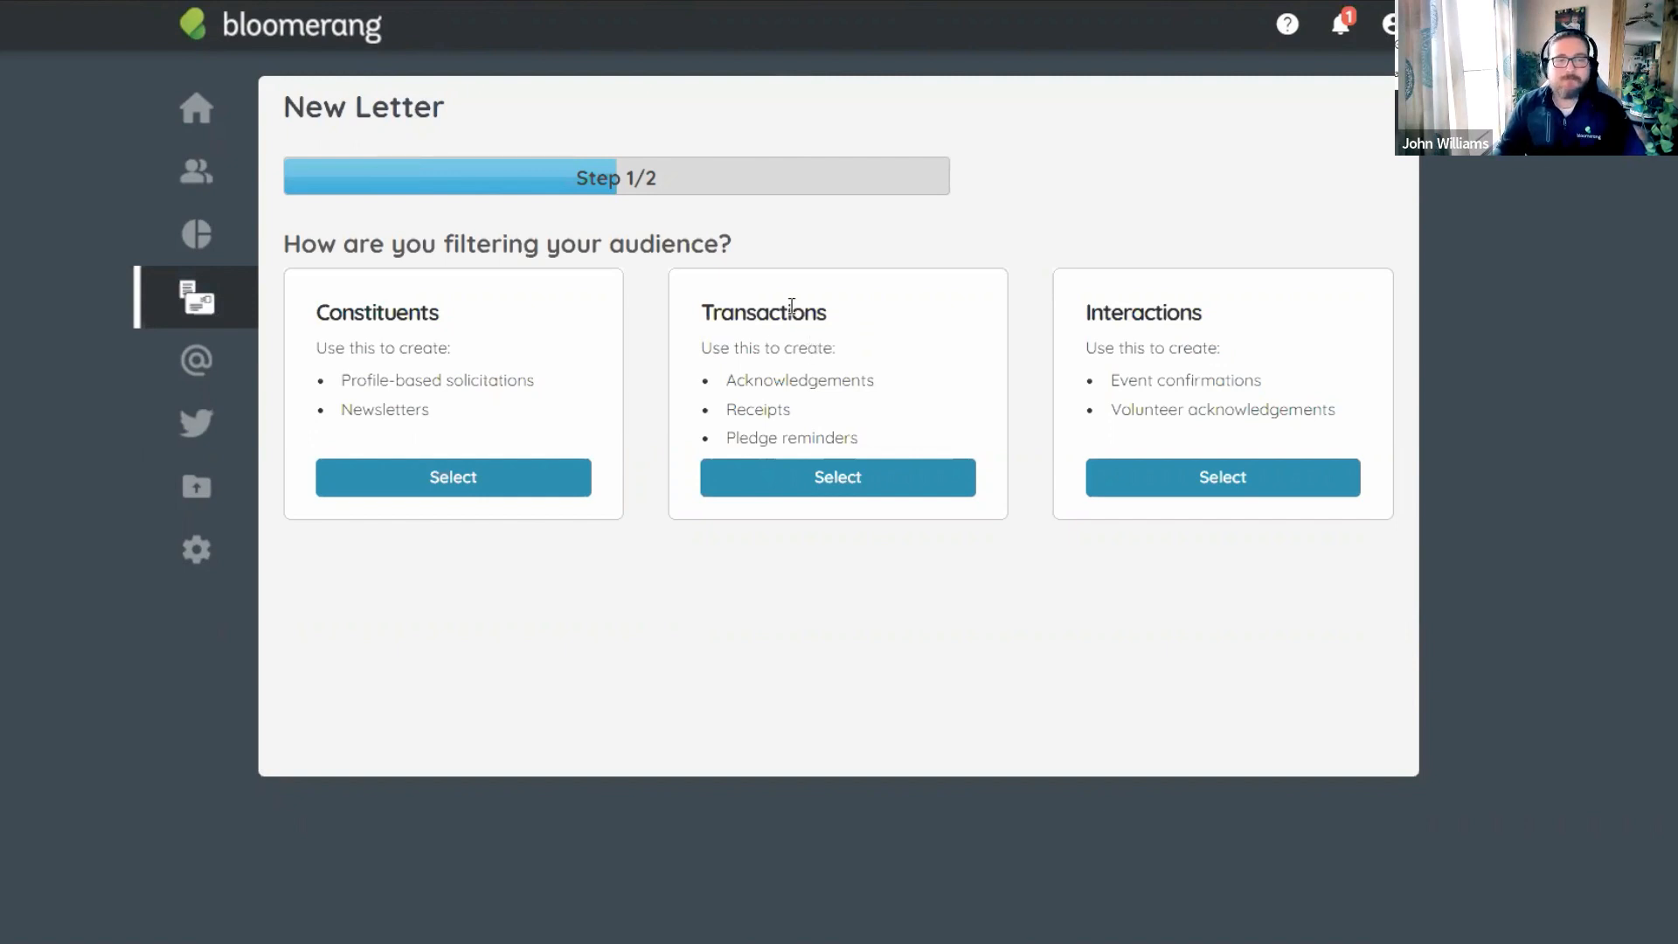
# Filter the audience by transactions and name the letter '2021 Tax Receipt - Revenue', a Receipt per household.
pyautogui.click(830, 483)
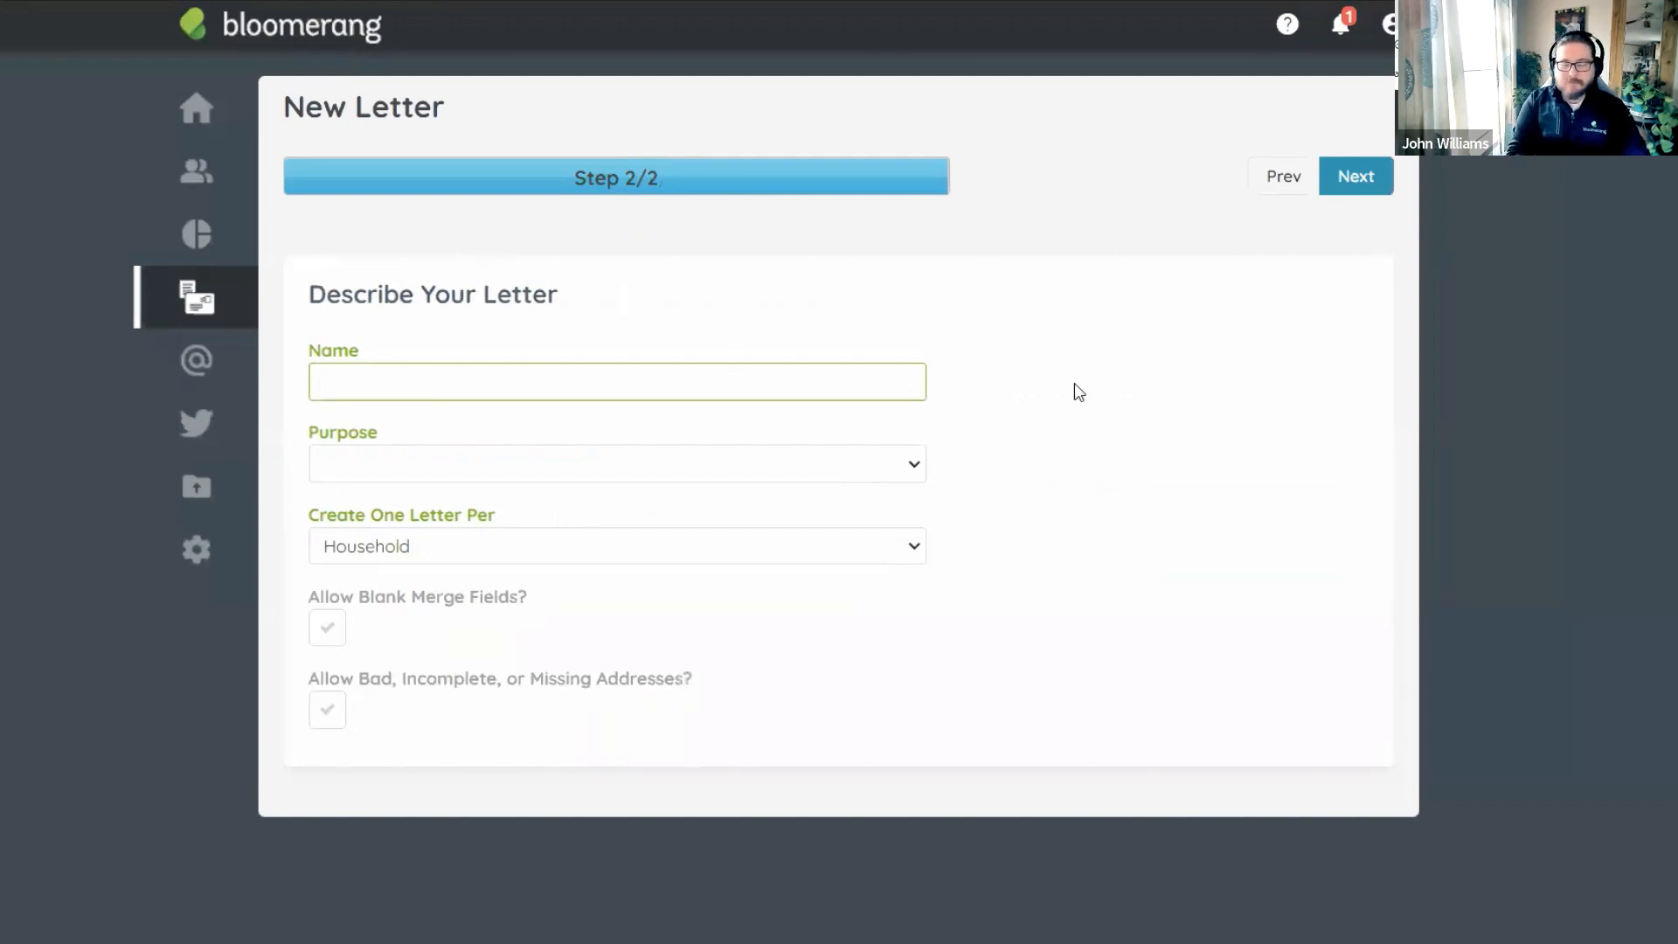
pyautogui.write('2021')
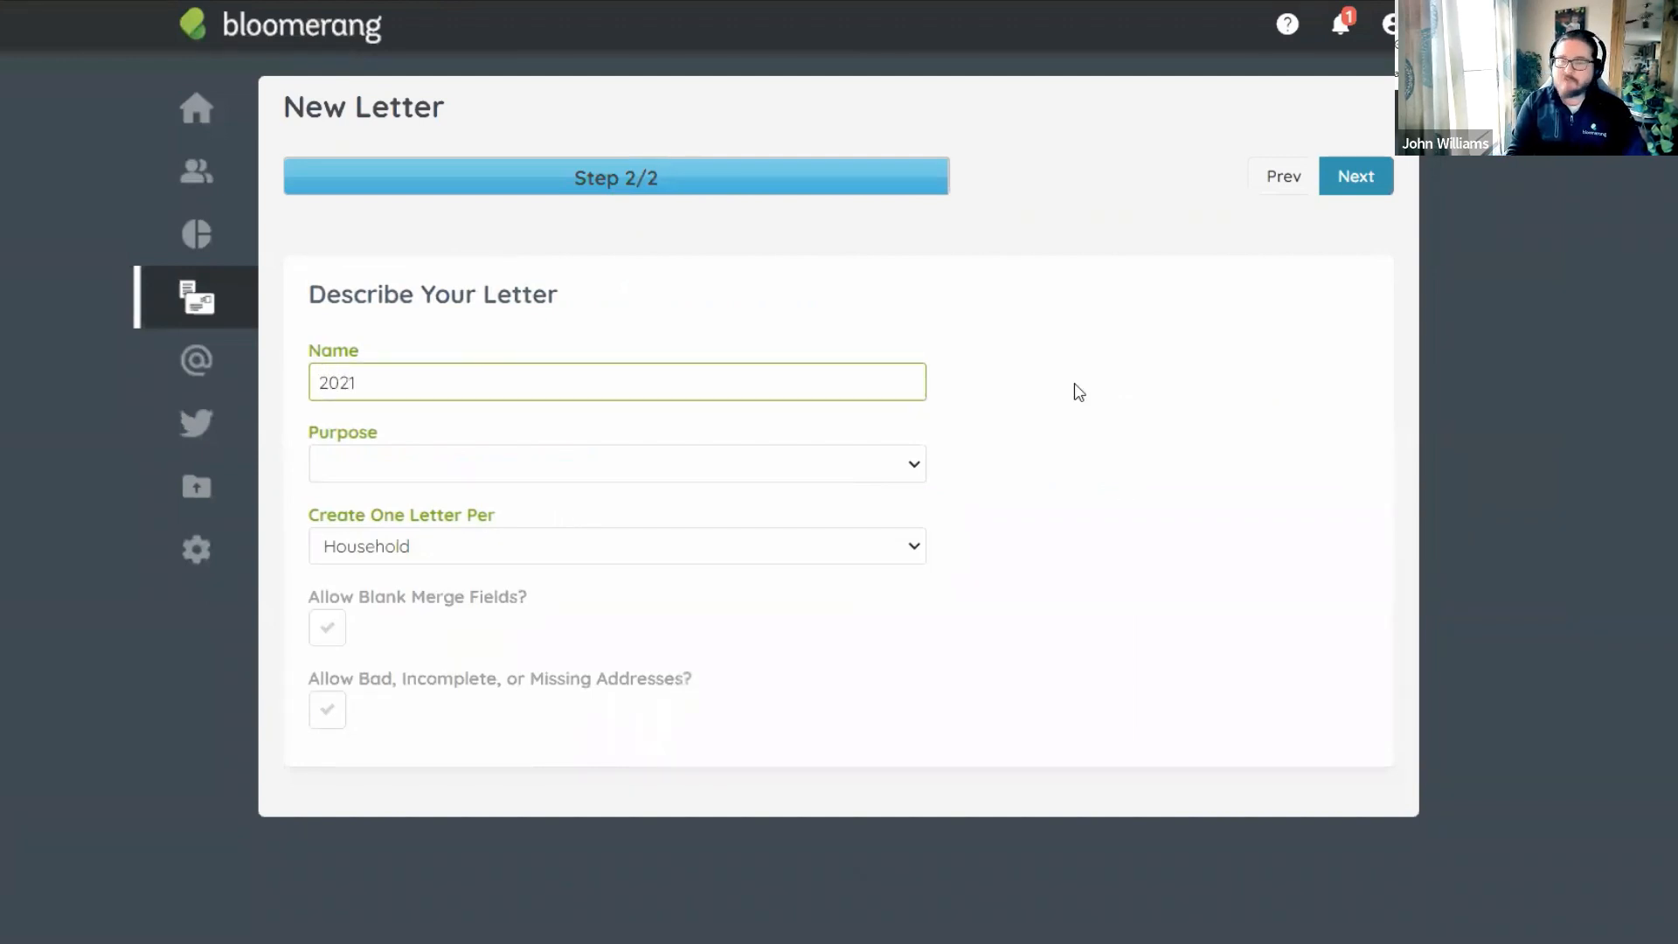
pyautogui.write(' Tax')
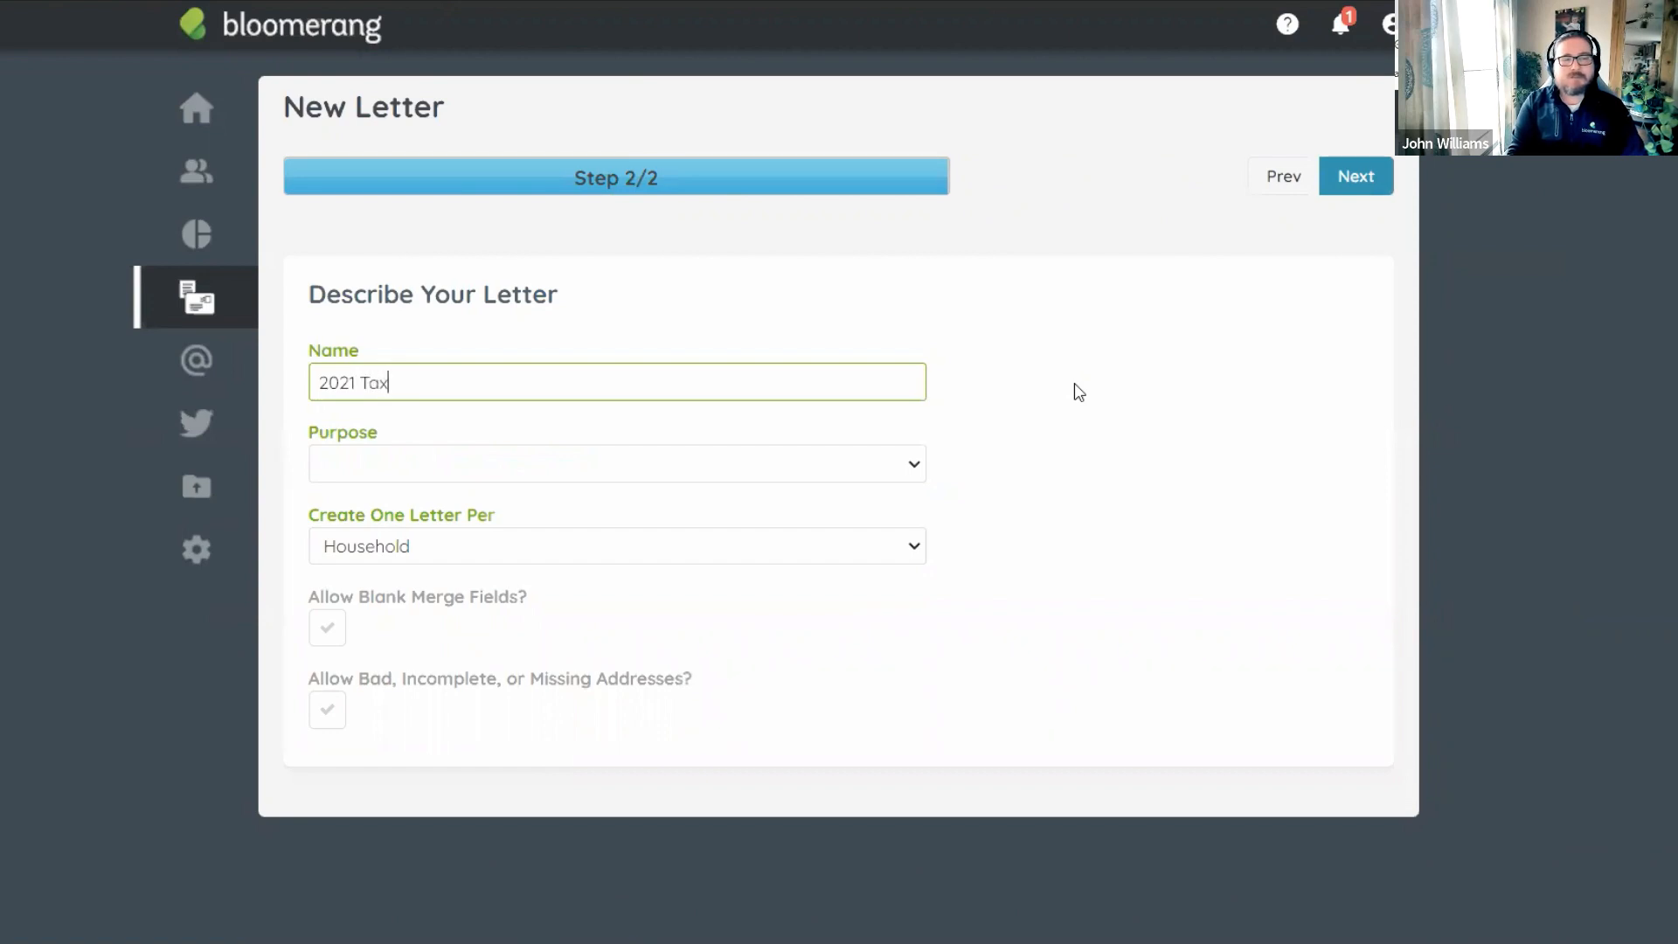
pyautogui.write(' Receipt - Revenue')
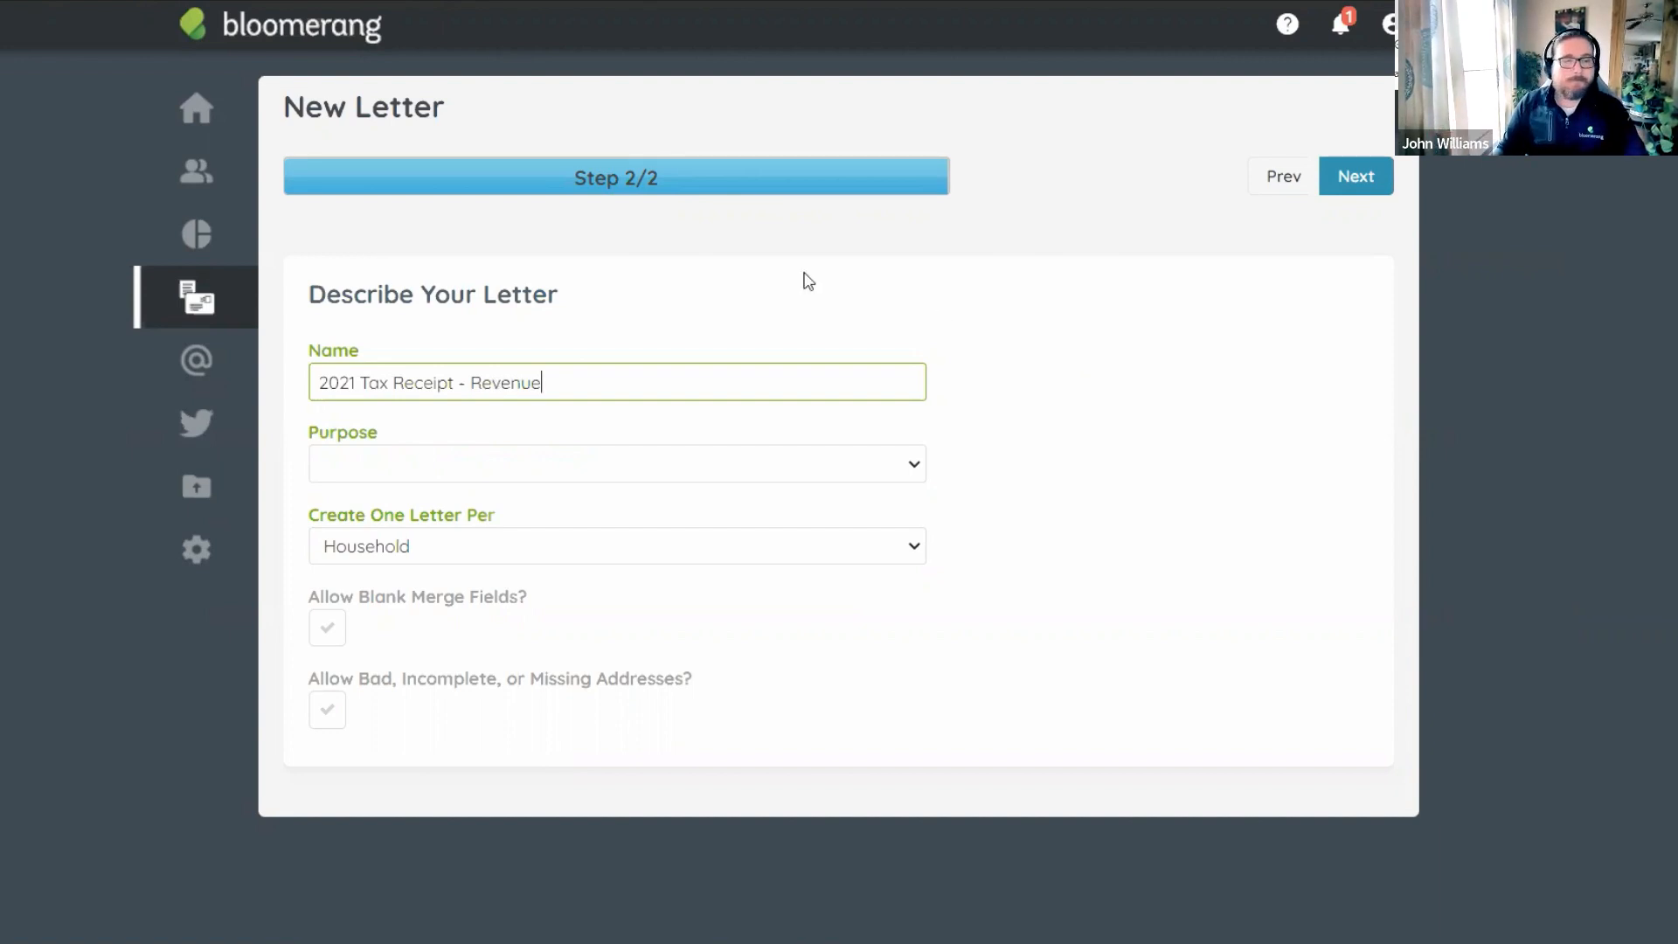
pyautogui.click(484, 464)
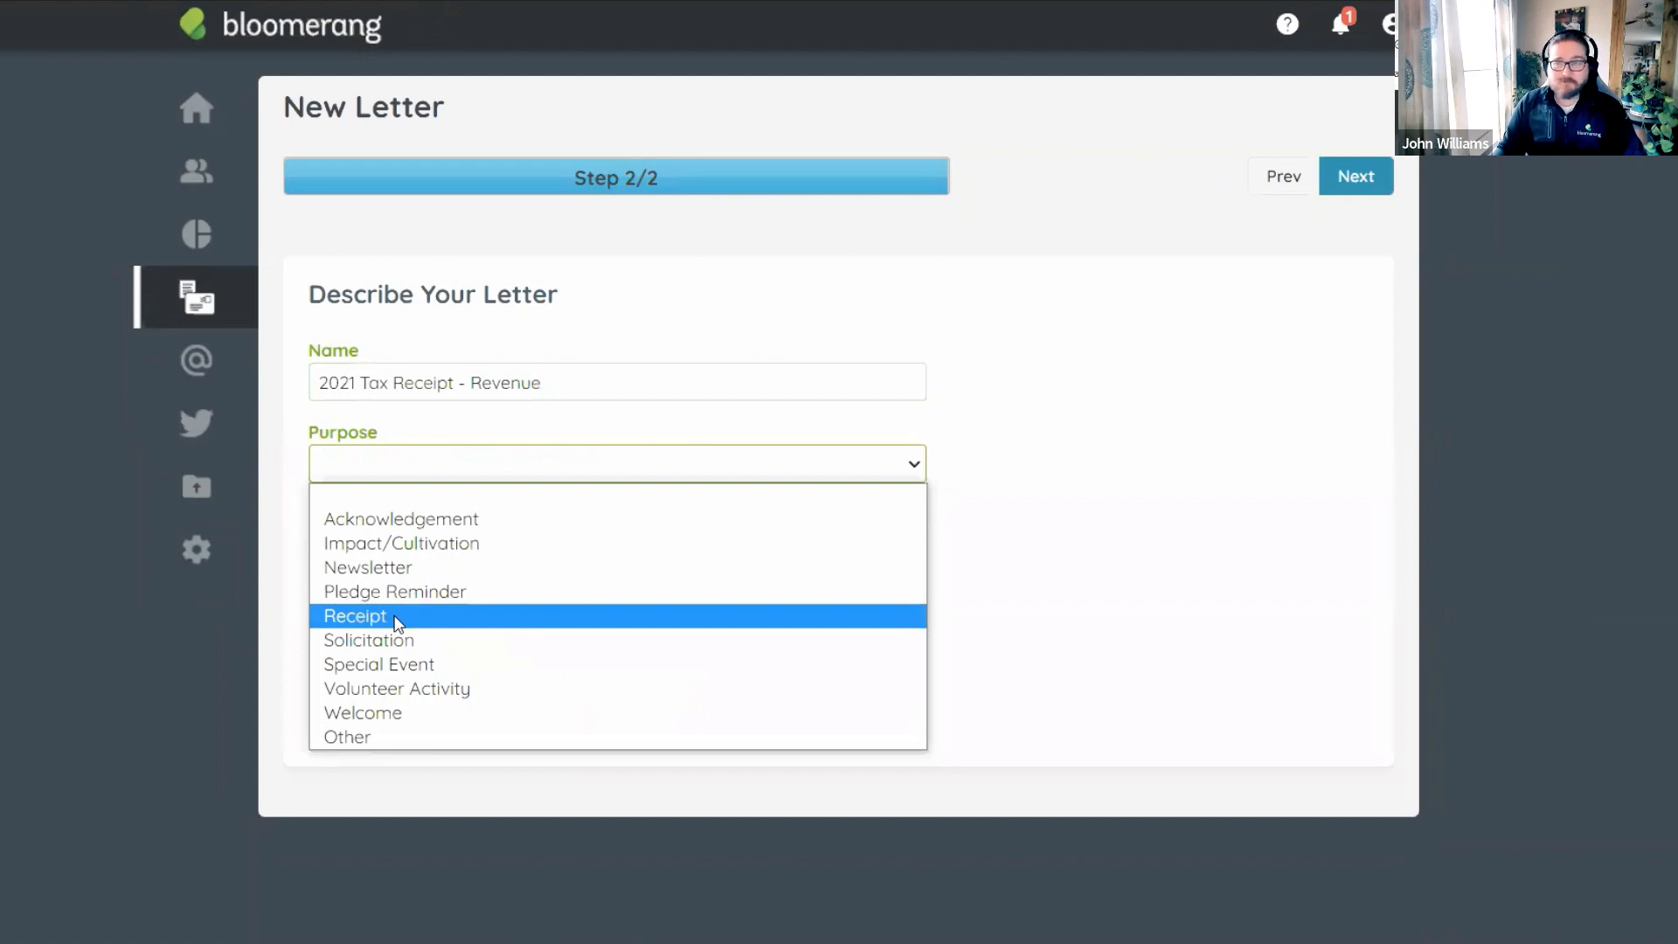
pyautogui.click(395, 620)
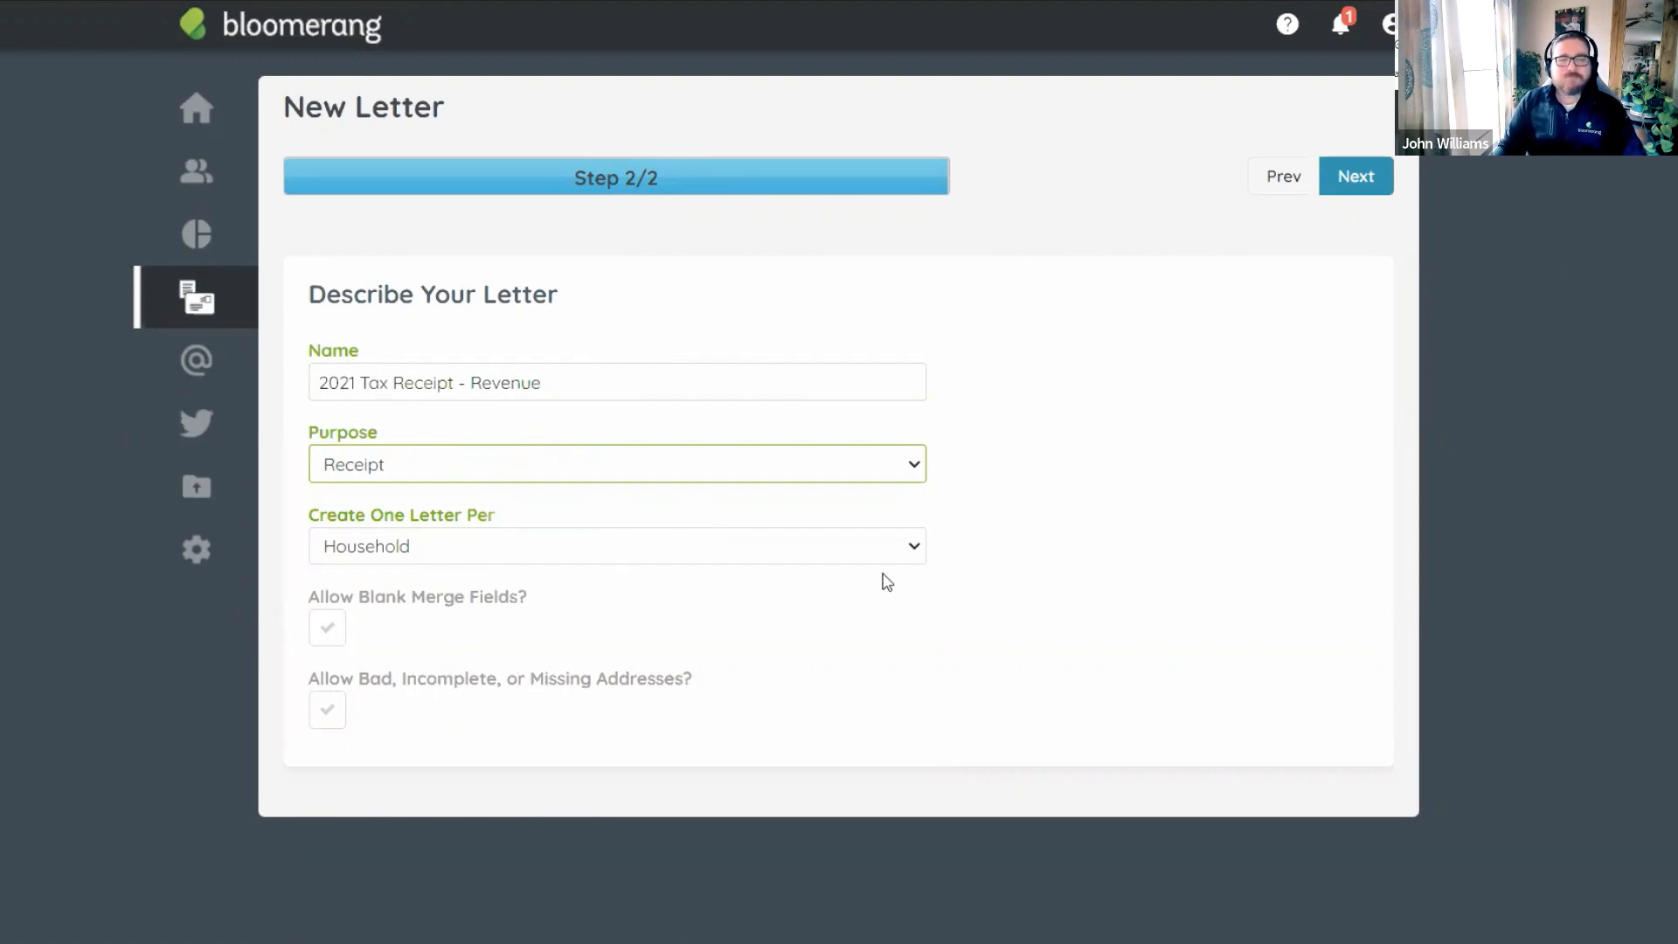
pyautogui.click(991, 572)
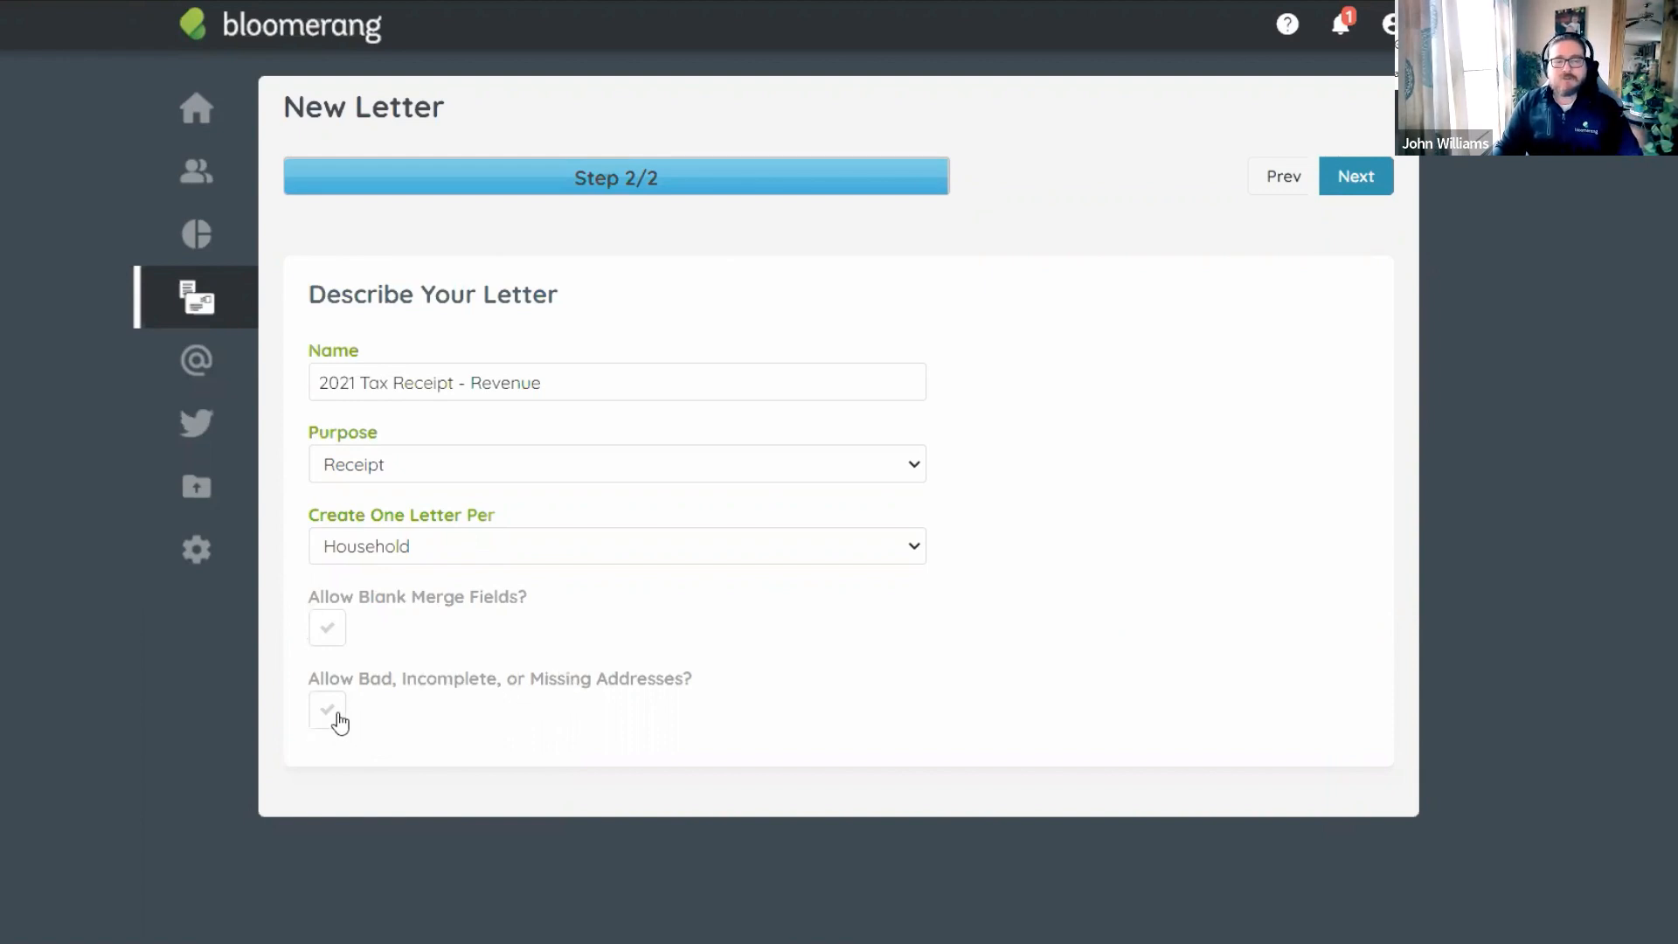
# Leave bad, incomplete or missing addresses disallowed and create the letter.
pyautogui.click(331, 715)
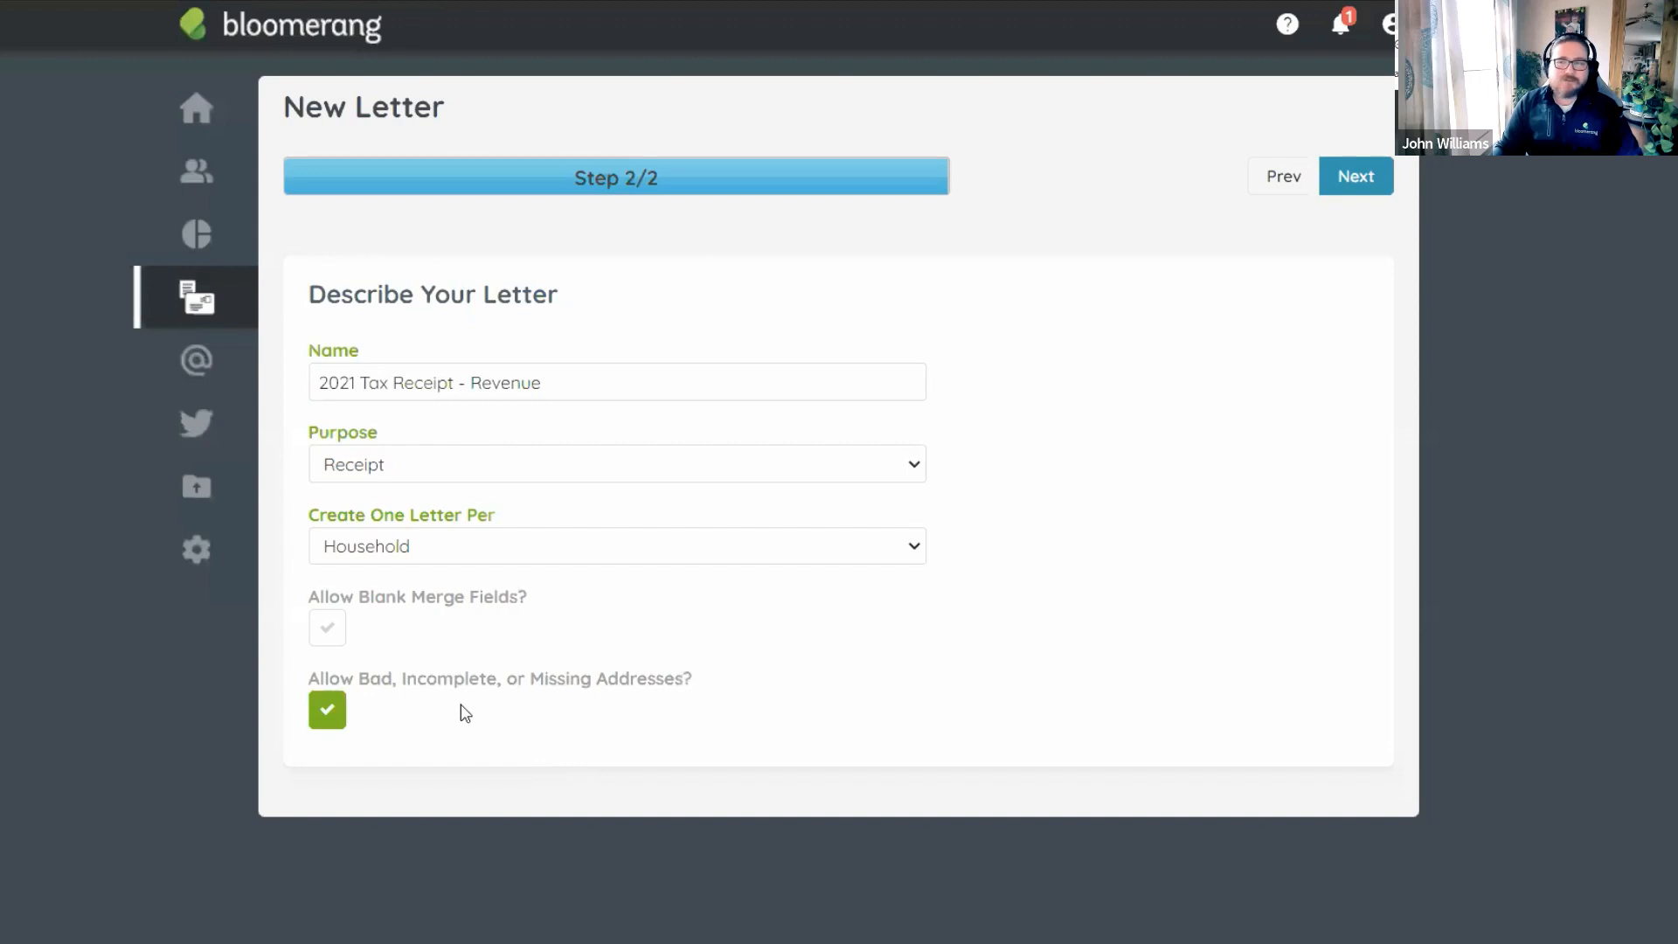
pyautogui.click(330, 711)
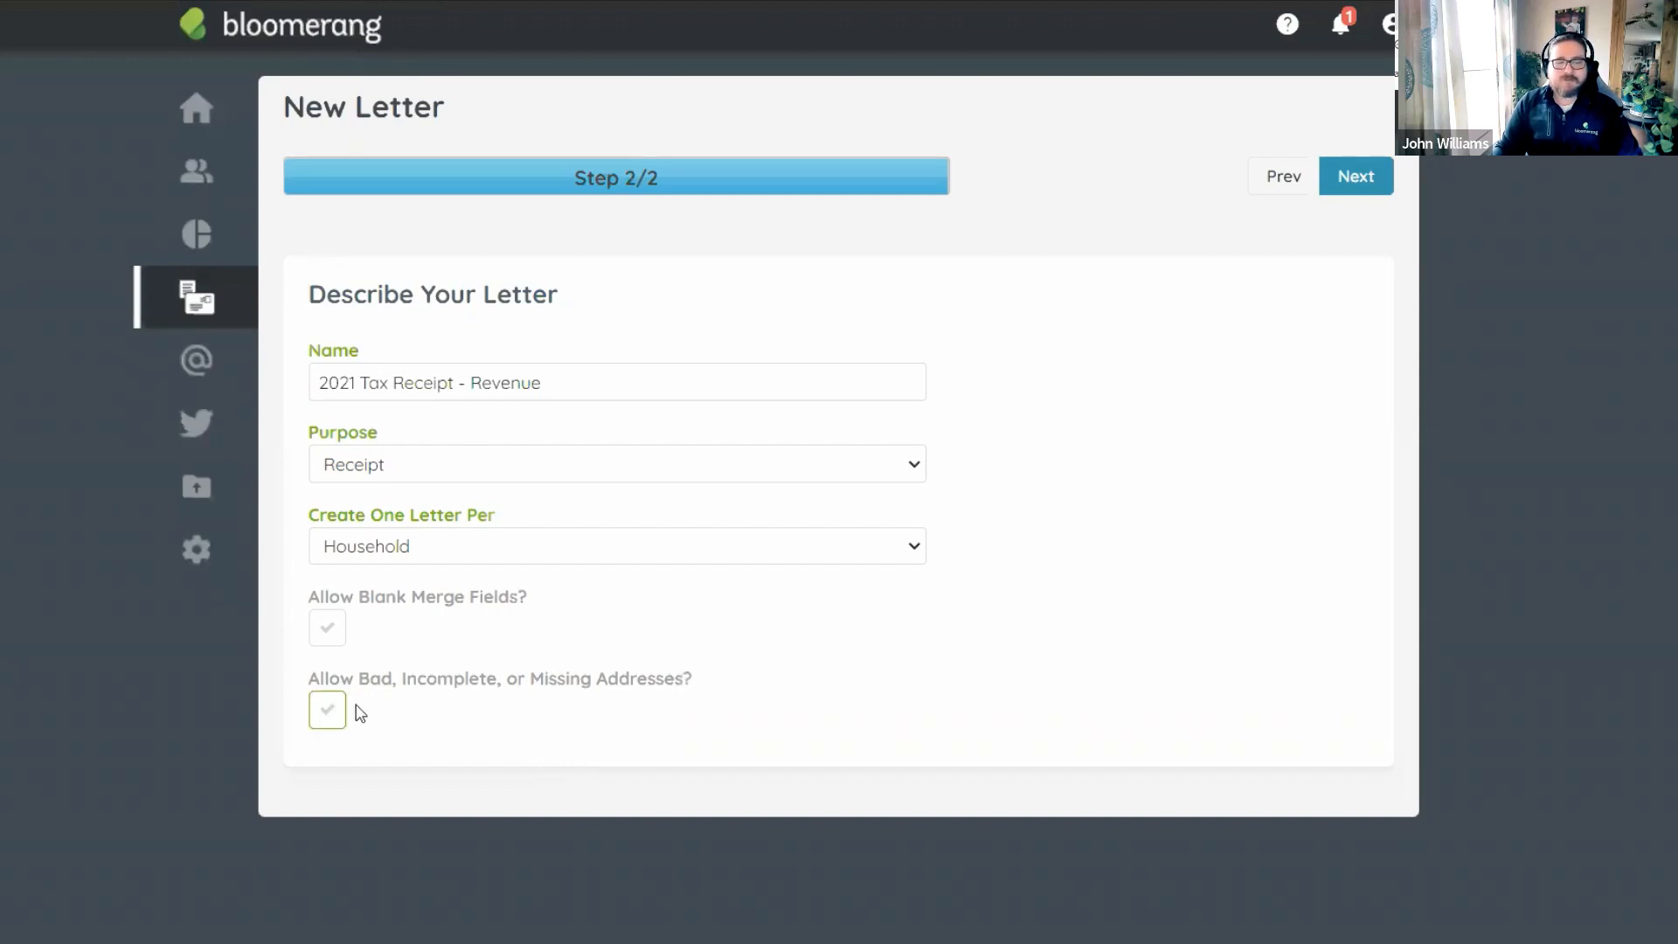
pyautogui.click(336, 713)
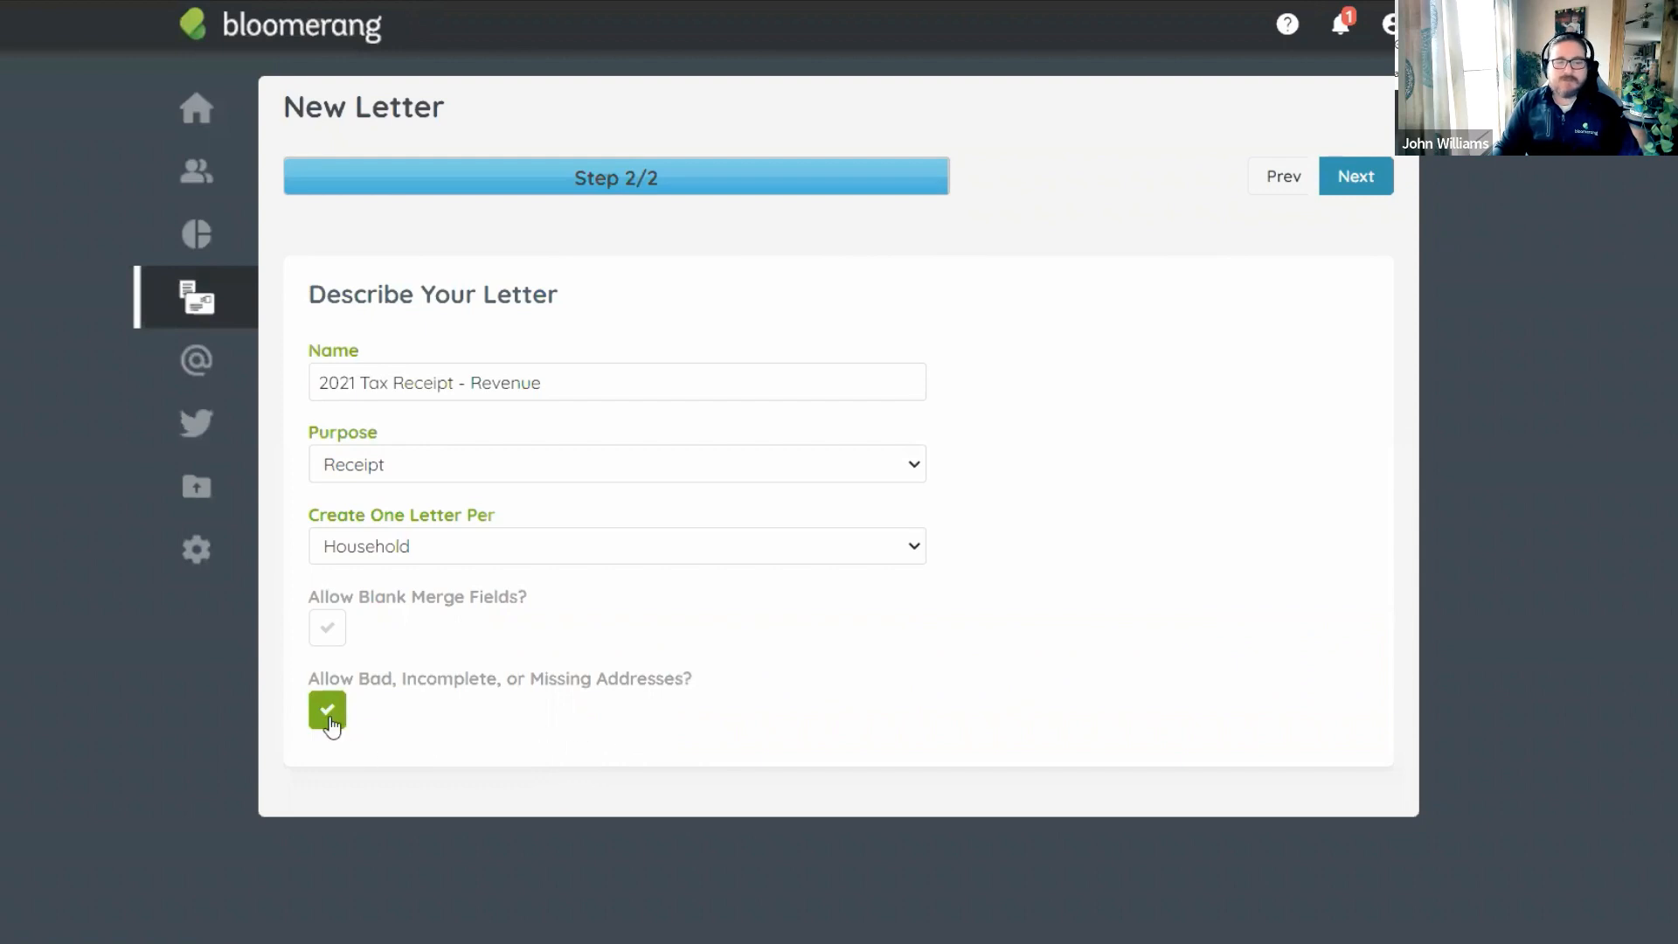
pyautogui.click(329, 718)
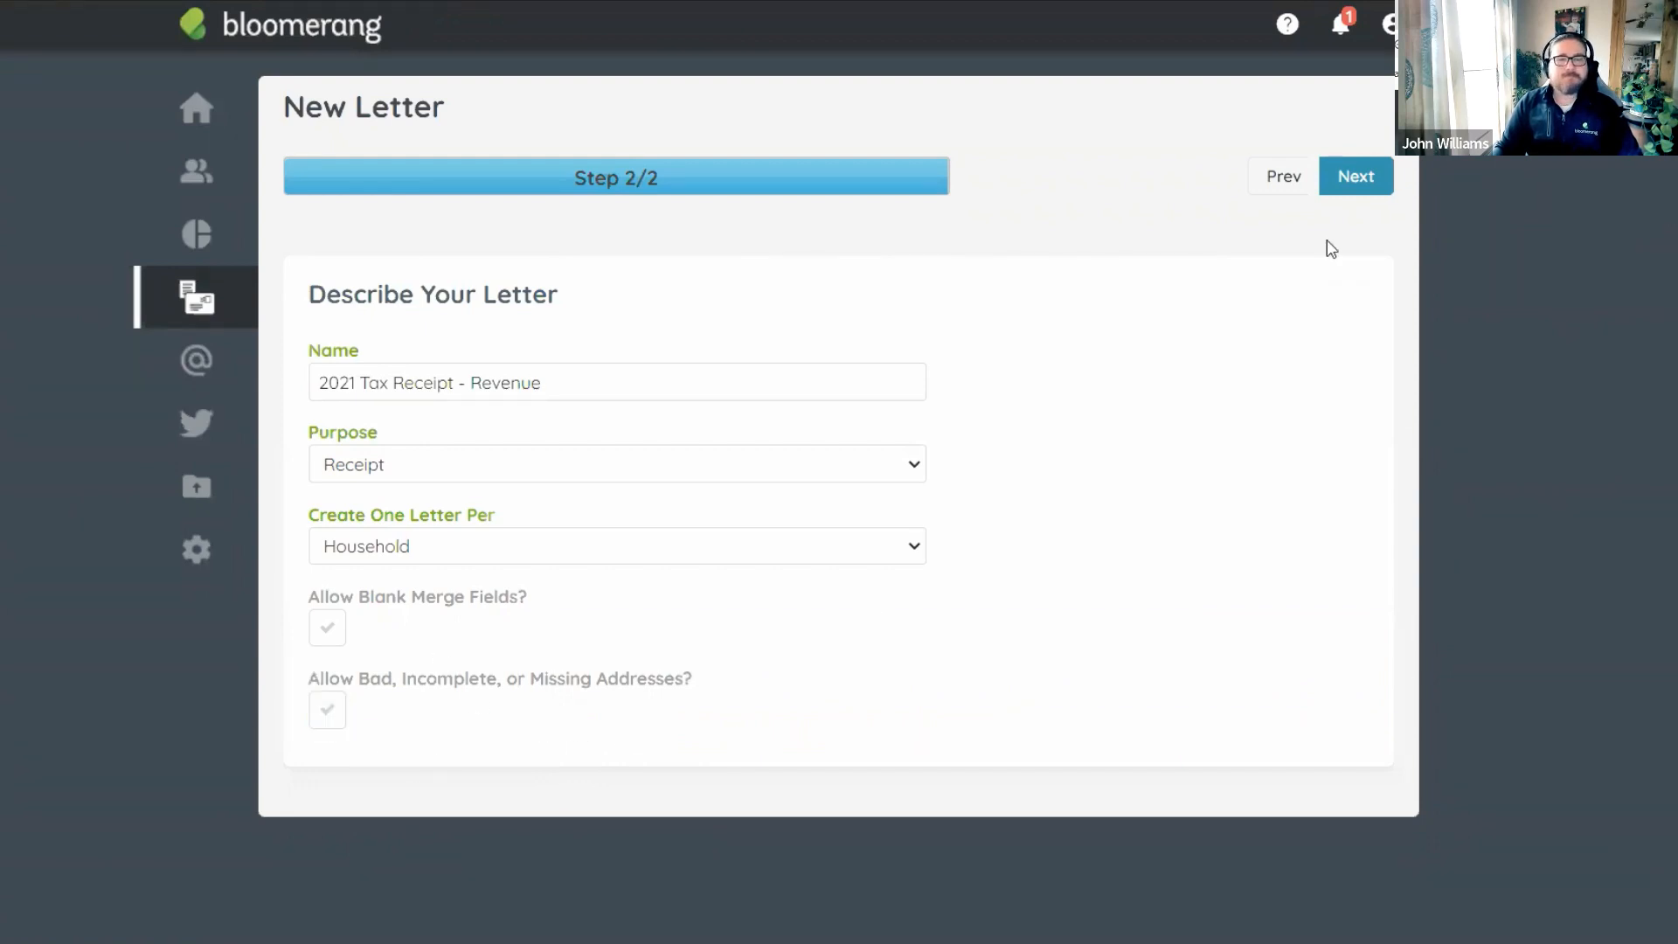
pyautogui.click(1364, 187)
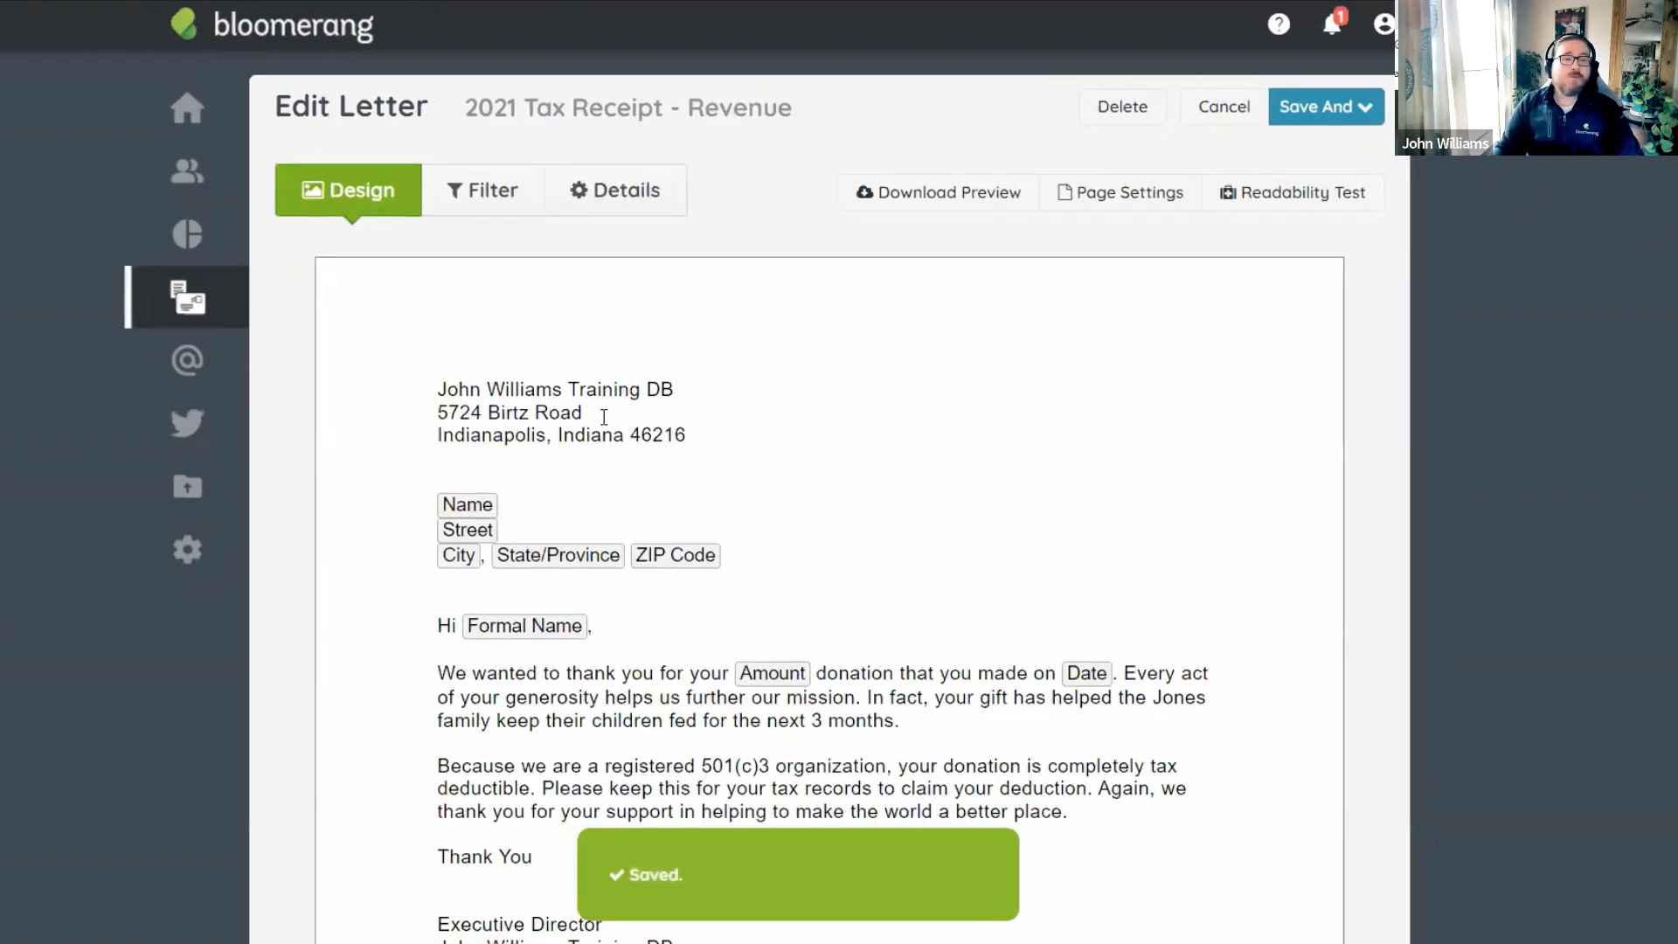
# Show the letter's transaction filters, currently matching 797 transactions totalling $731,950.00.
pyautogui.scroll(-2, 595, 385)
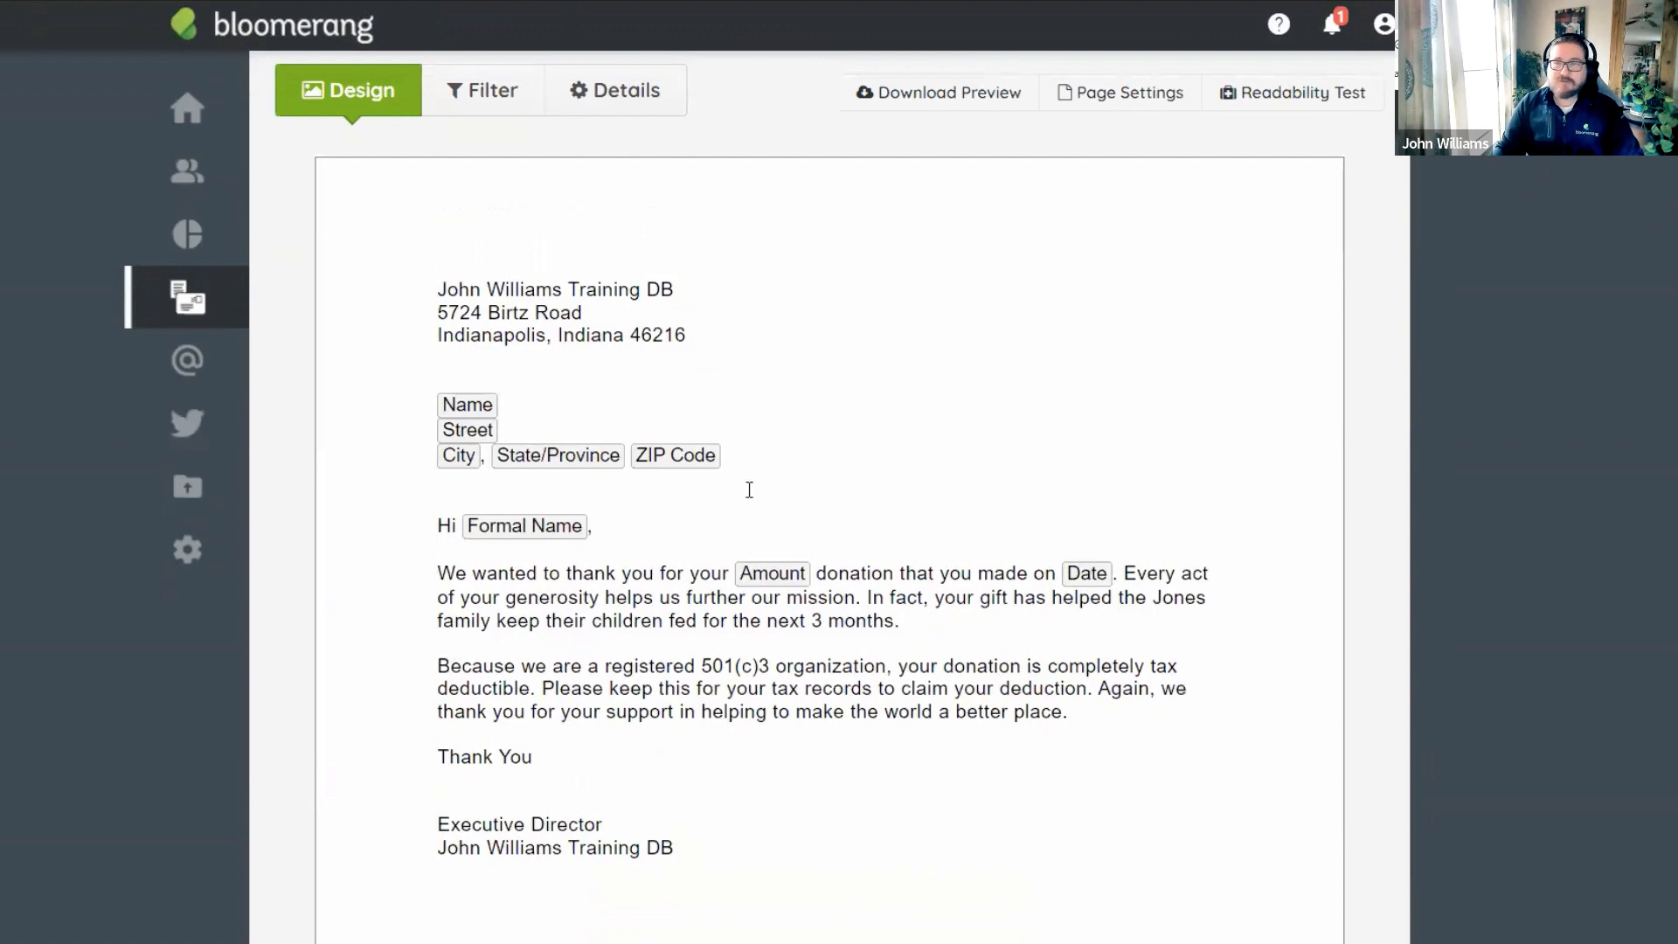
pyautogui.scroll(2, 750, 487)
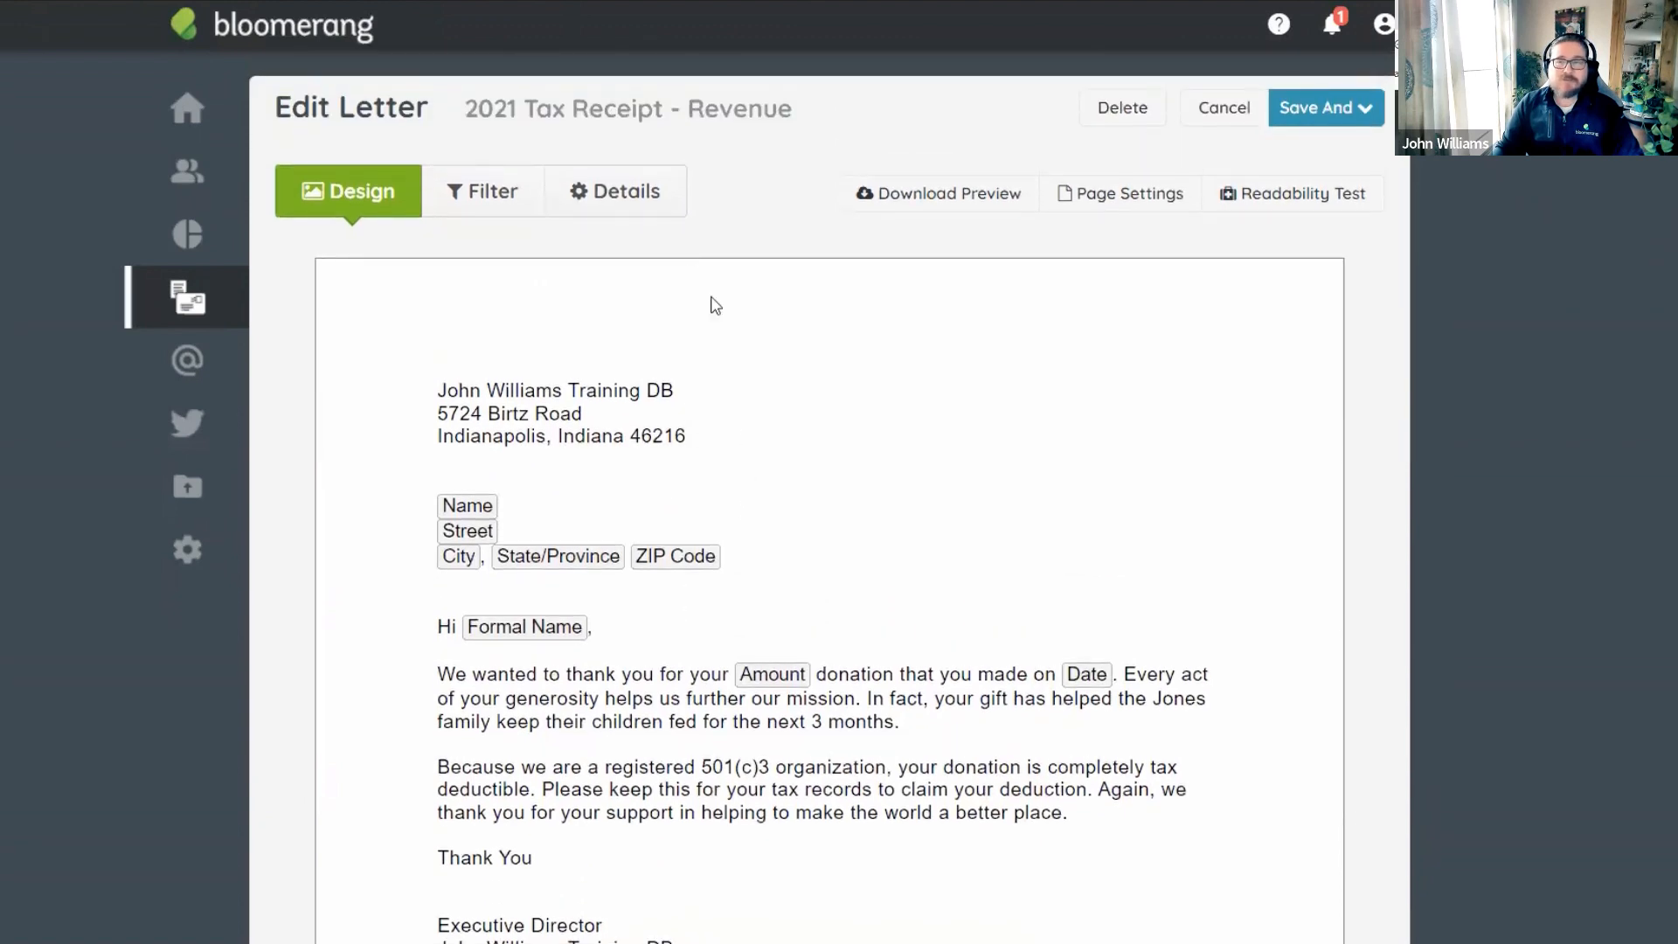
pyautogui.click(489, 201)
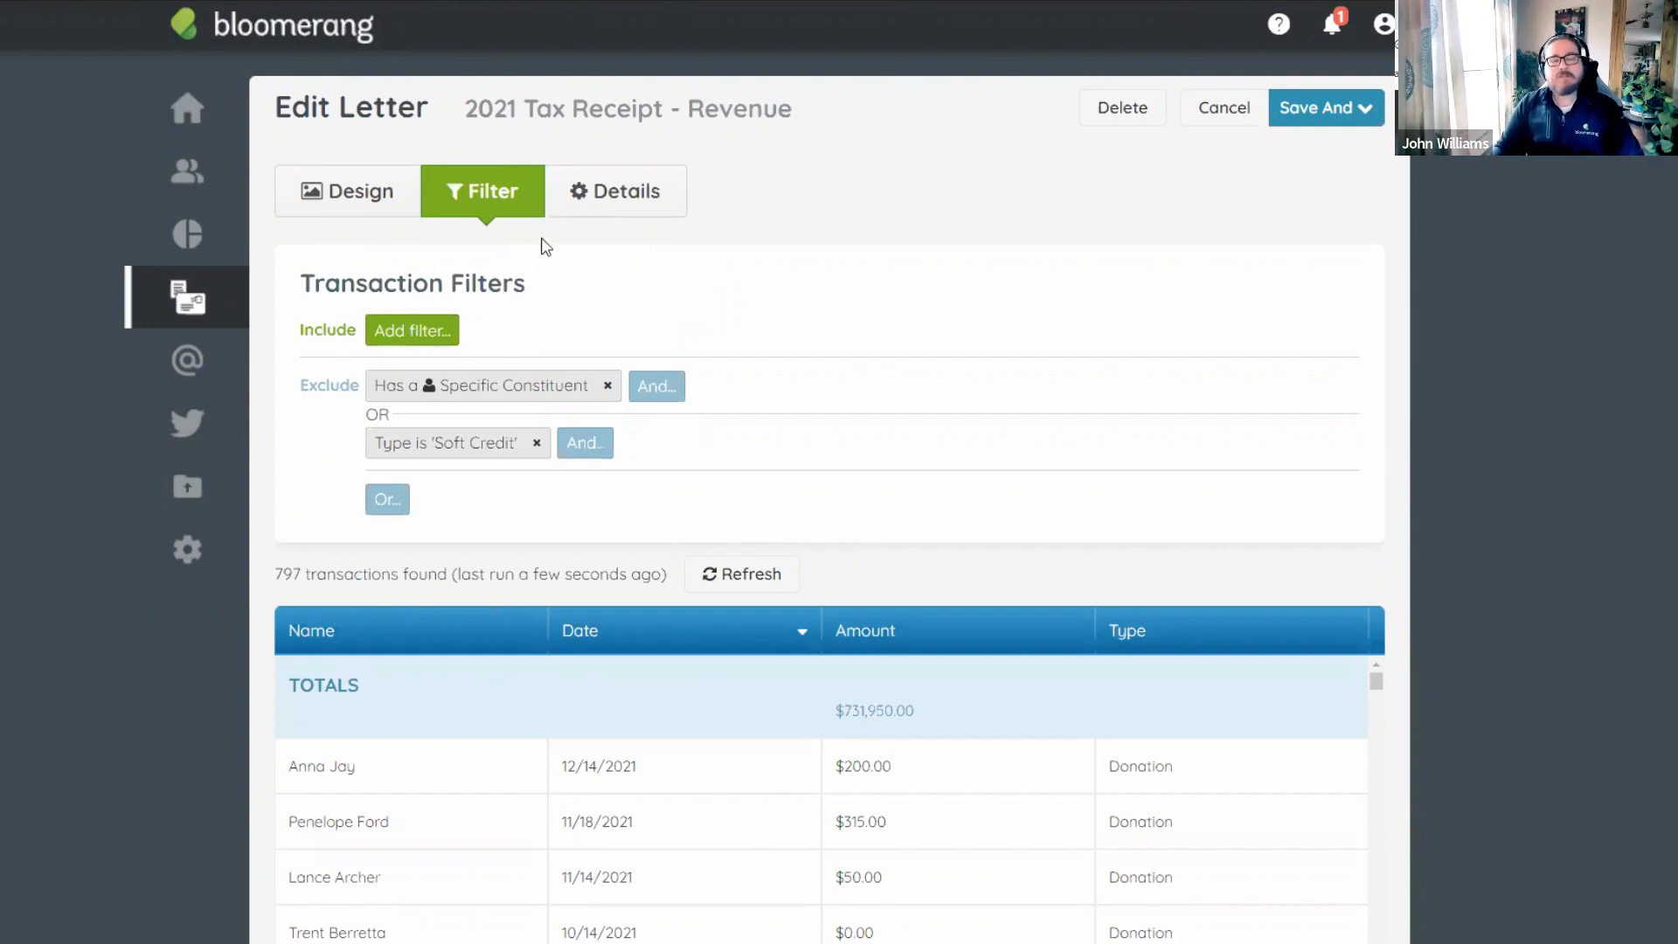
# Add a new include filter and search its fields for 'is in a'.
pyautogui.click(423, 341)
pyautogui.click(505, 461)
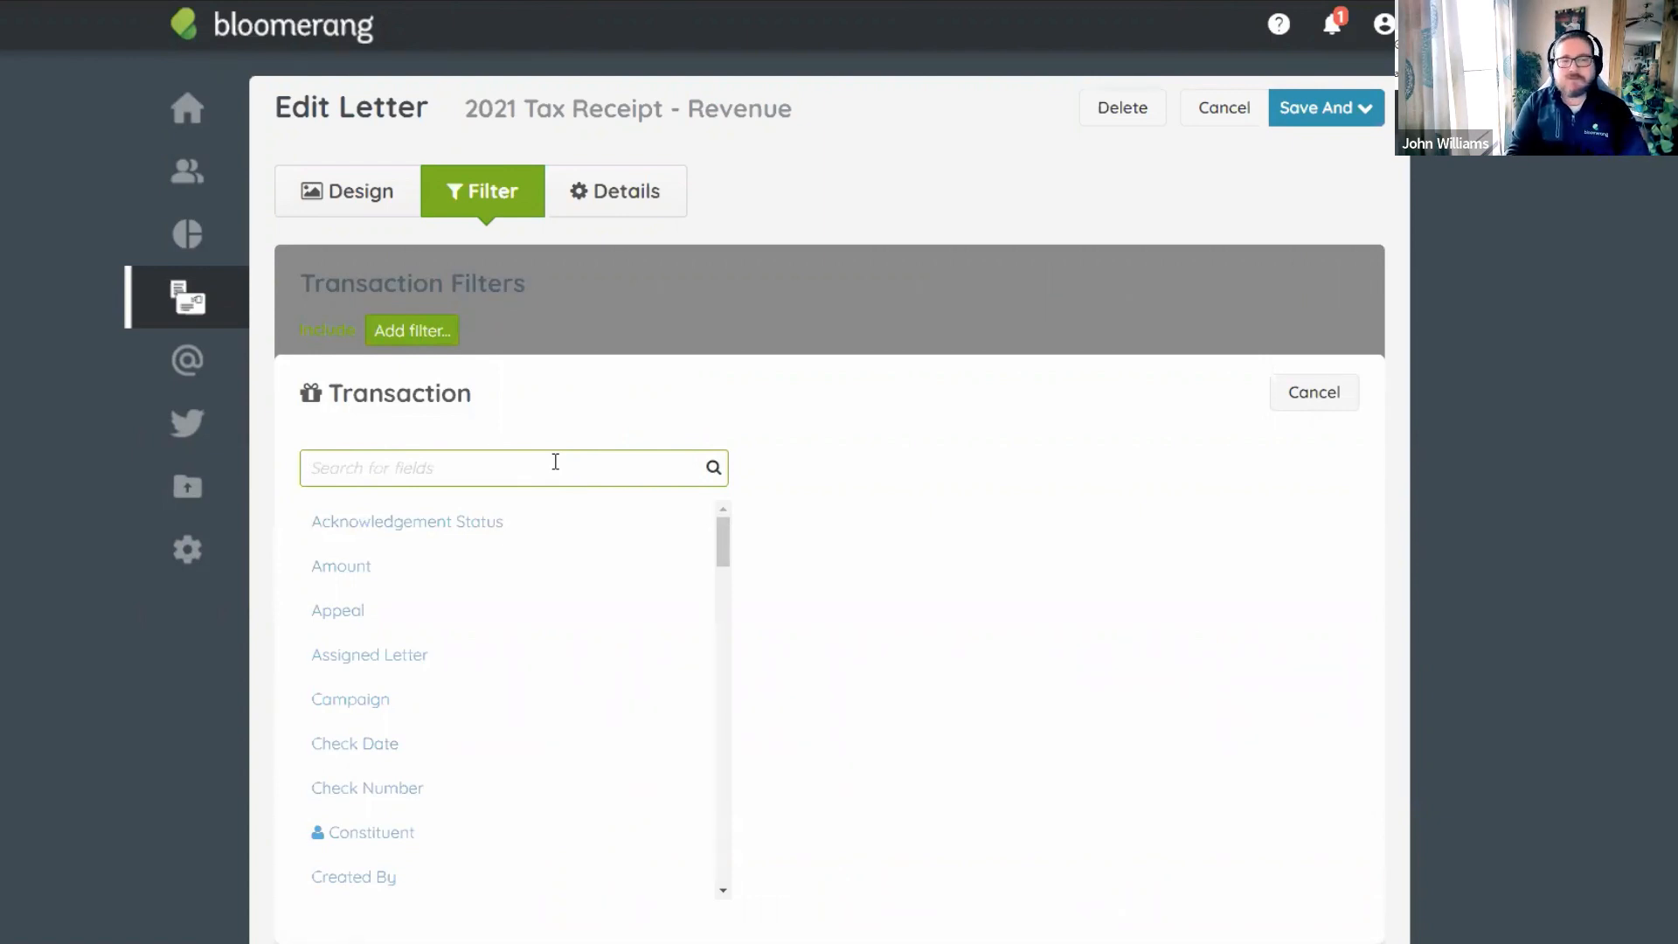
pyautogui.write('is in a')
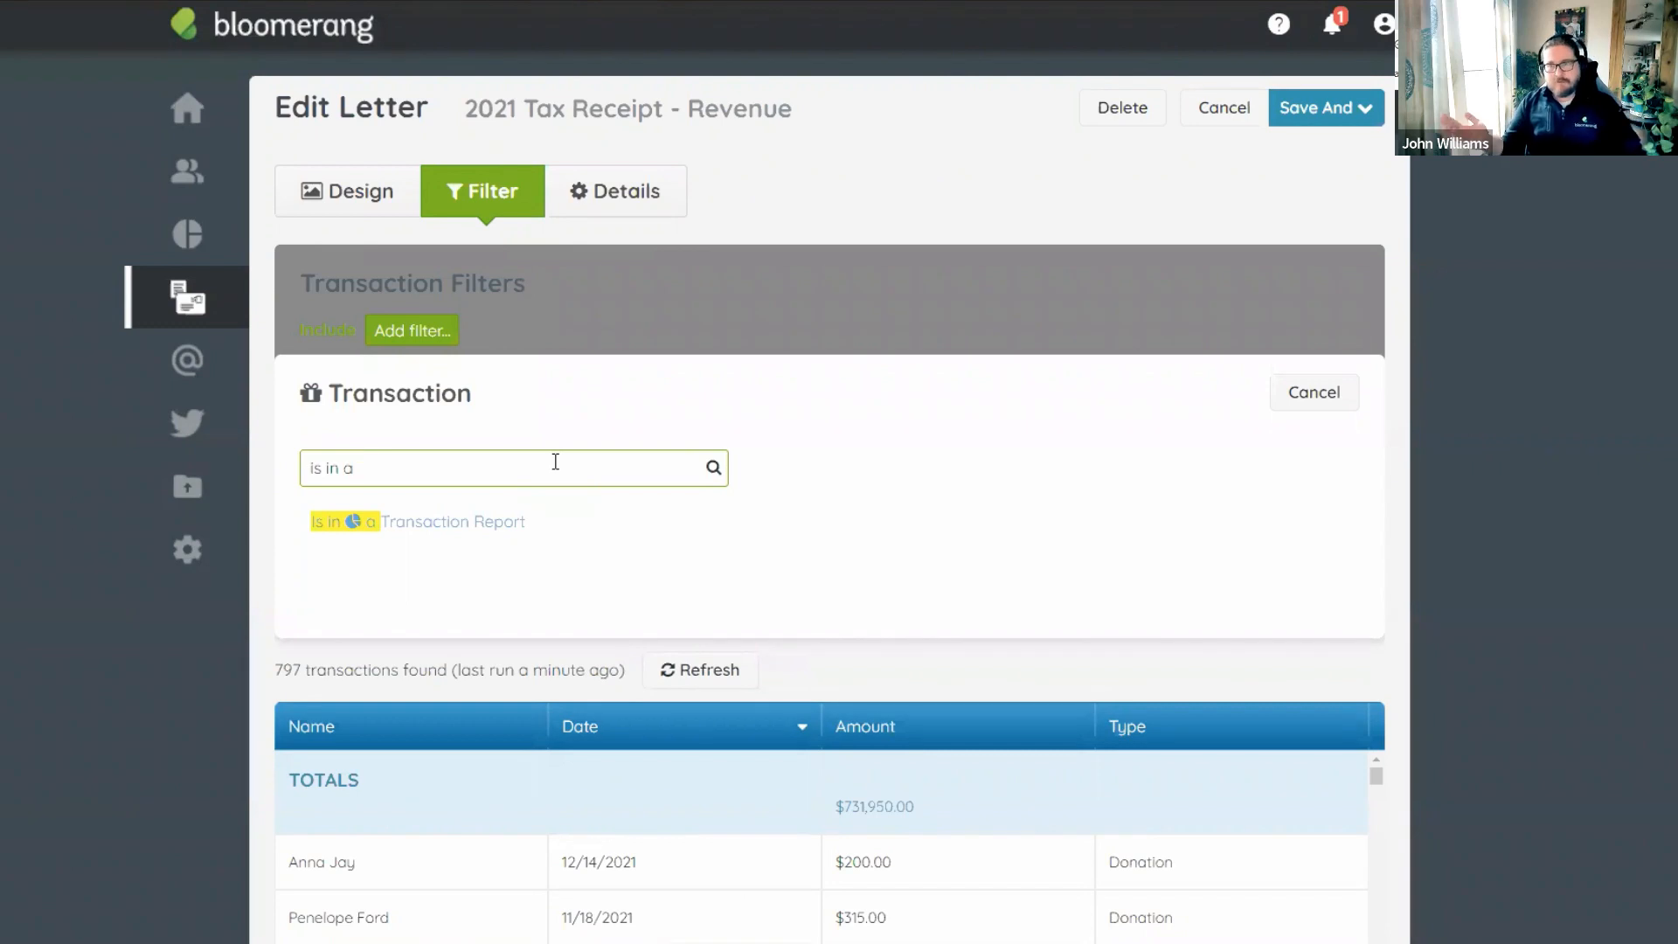
# Include only transactions in the '2021 - All Donors - Revenue Transactions' report.
pyautogui.click(447, 529)
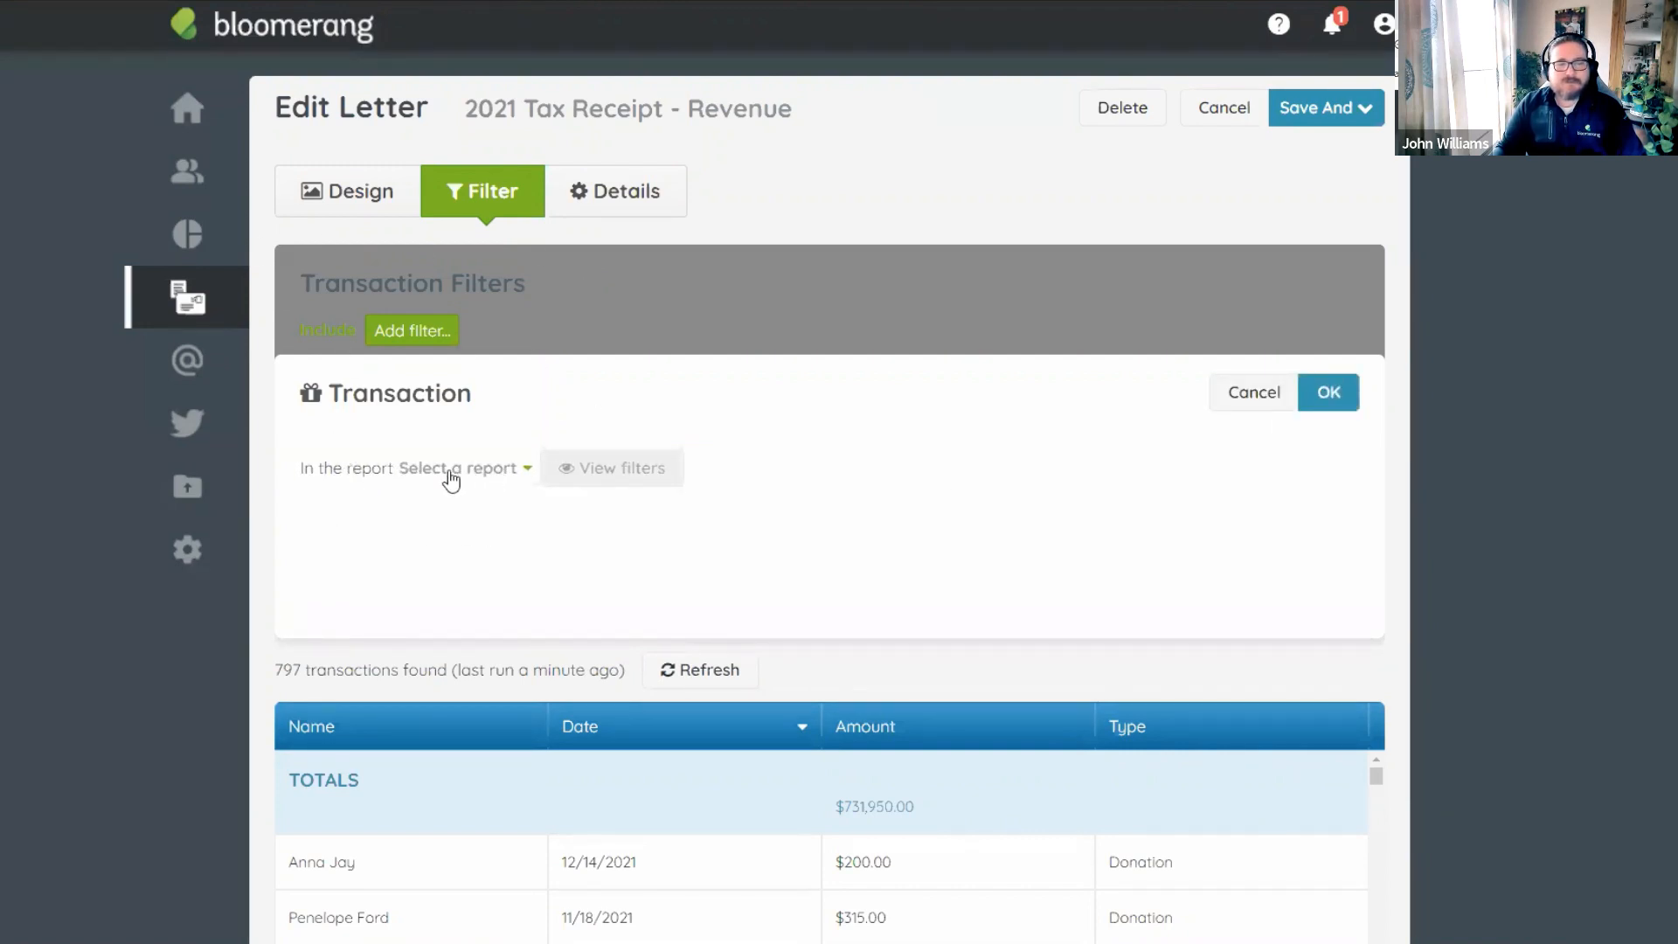
pyautogui.click(460, 479)
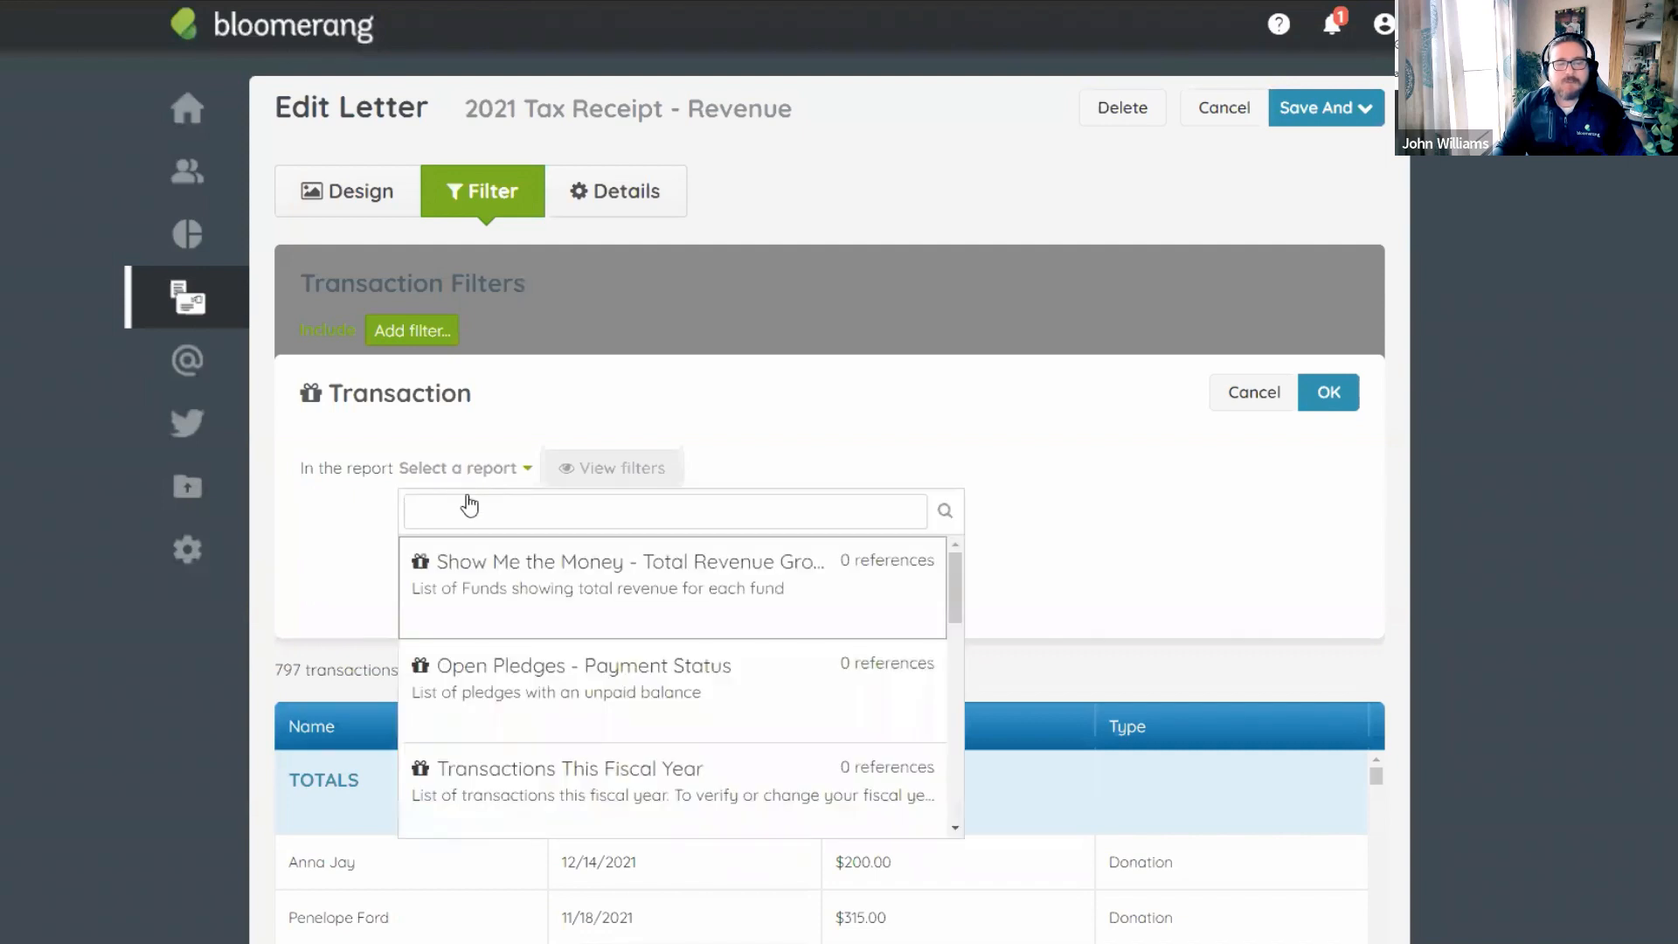
pyautogui.scroll(-2, 624, 657)
pyautogui.scroll(-2, 619, 686)
pyautogui.scroll(4, 614, 699)
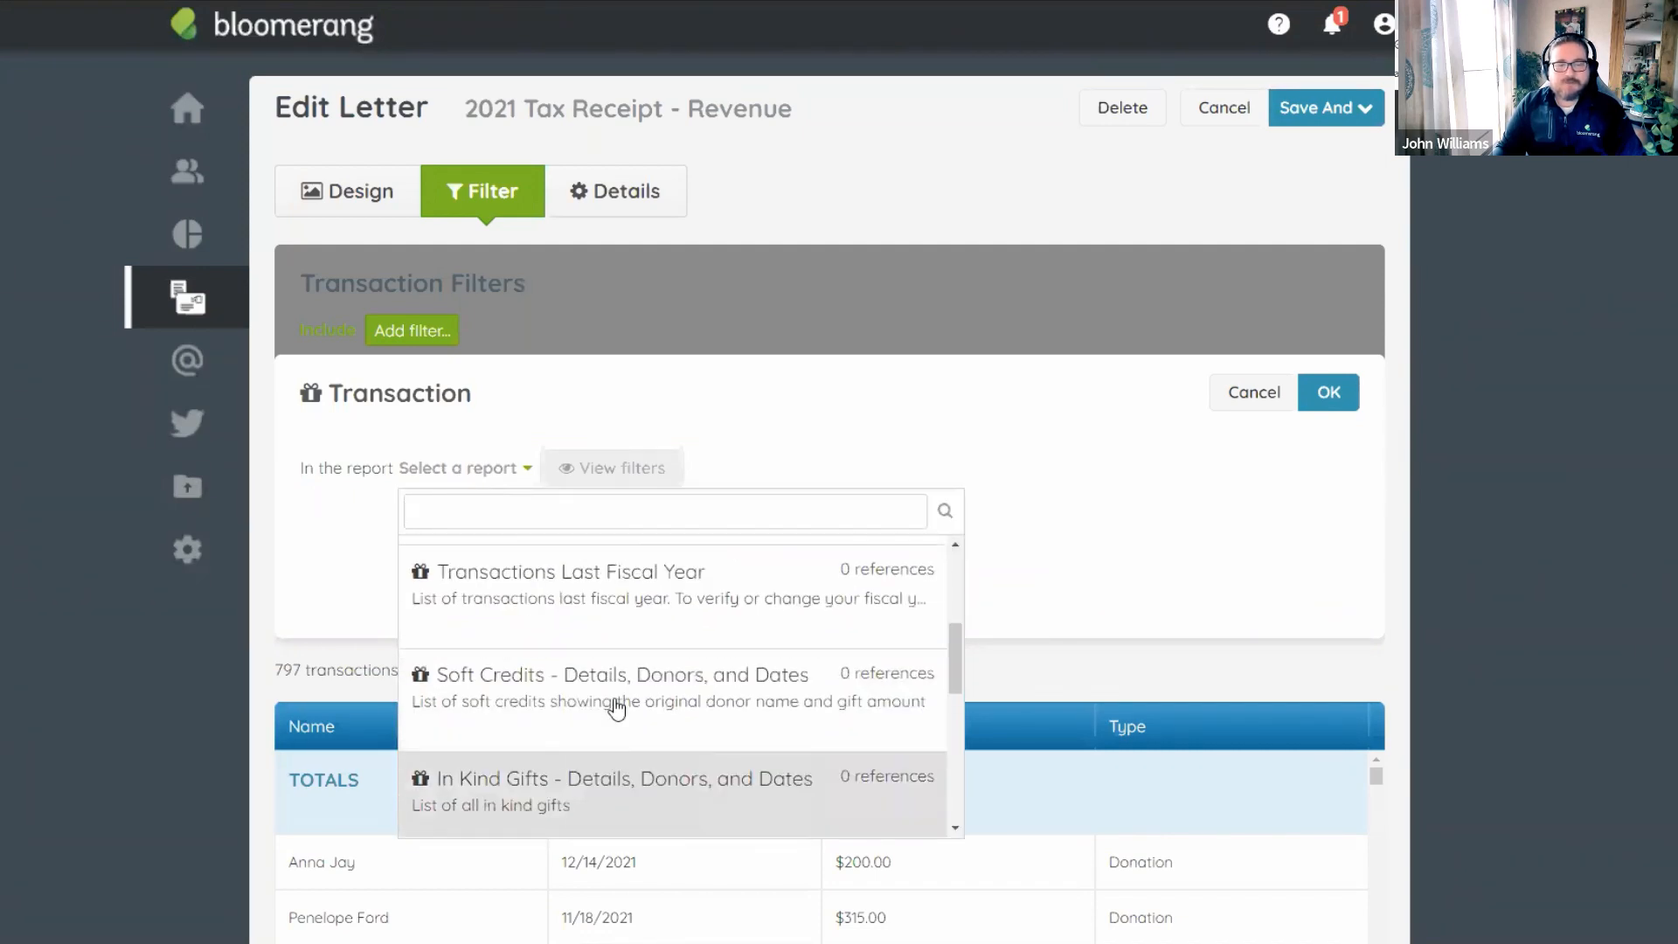
pyautogui.write('2021')
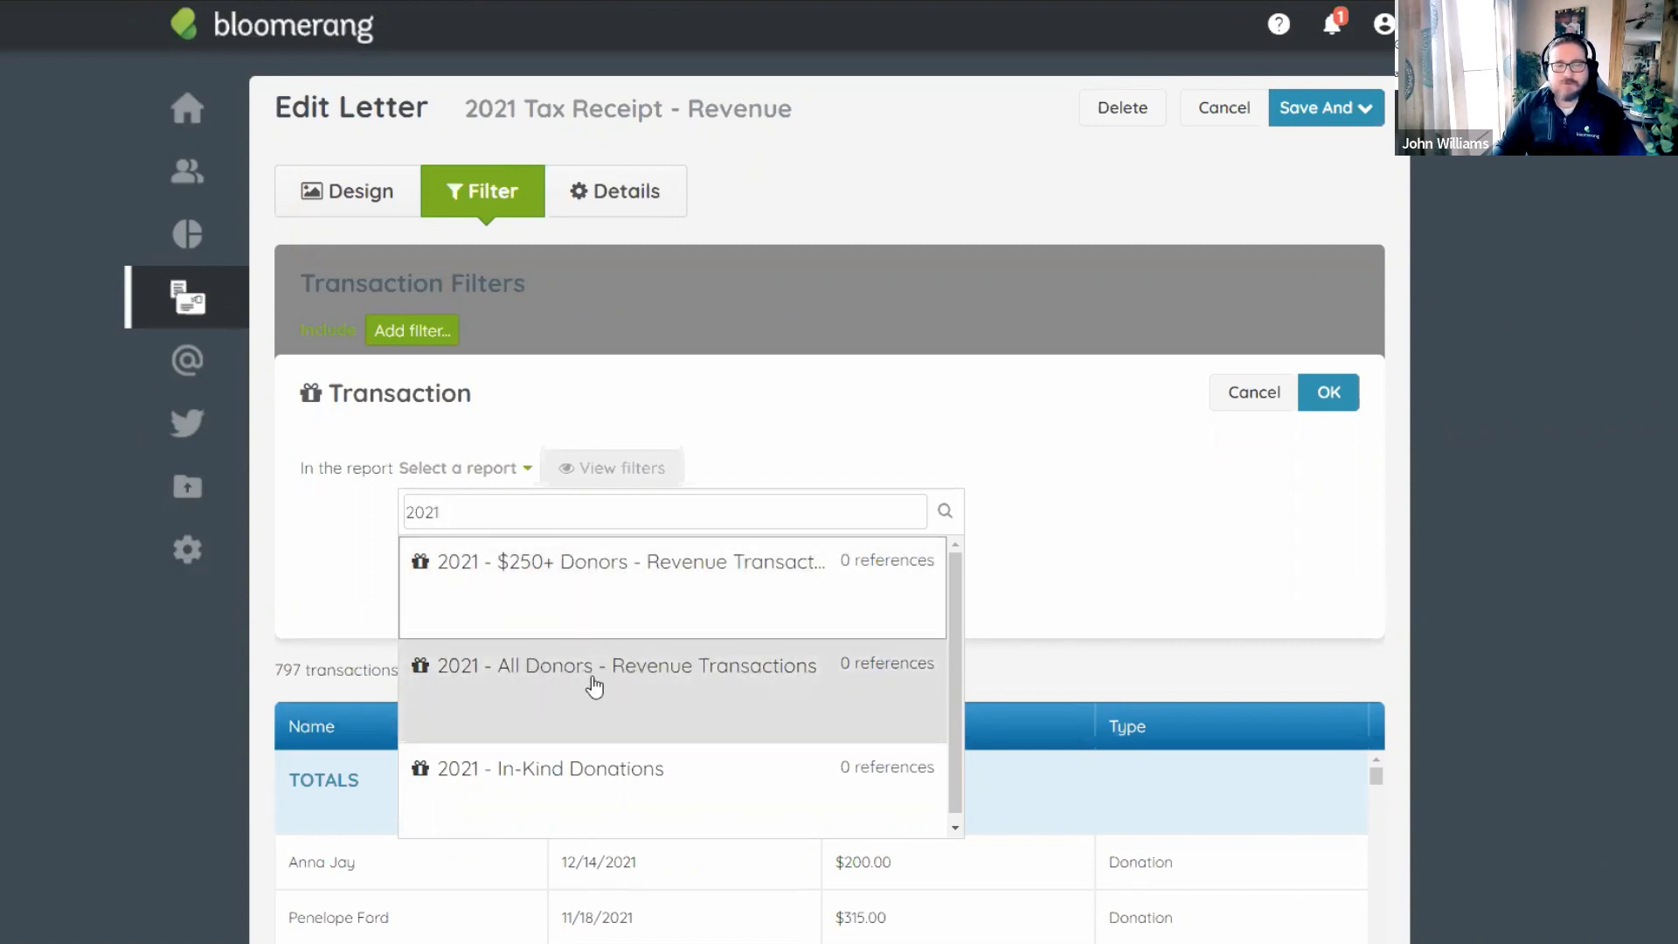
pyautogui.click(654, 681)
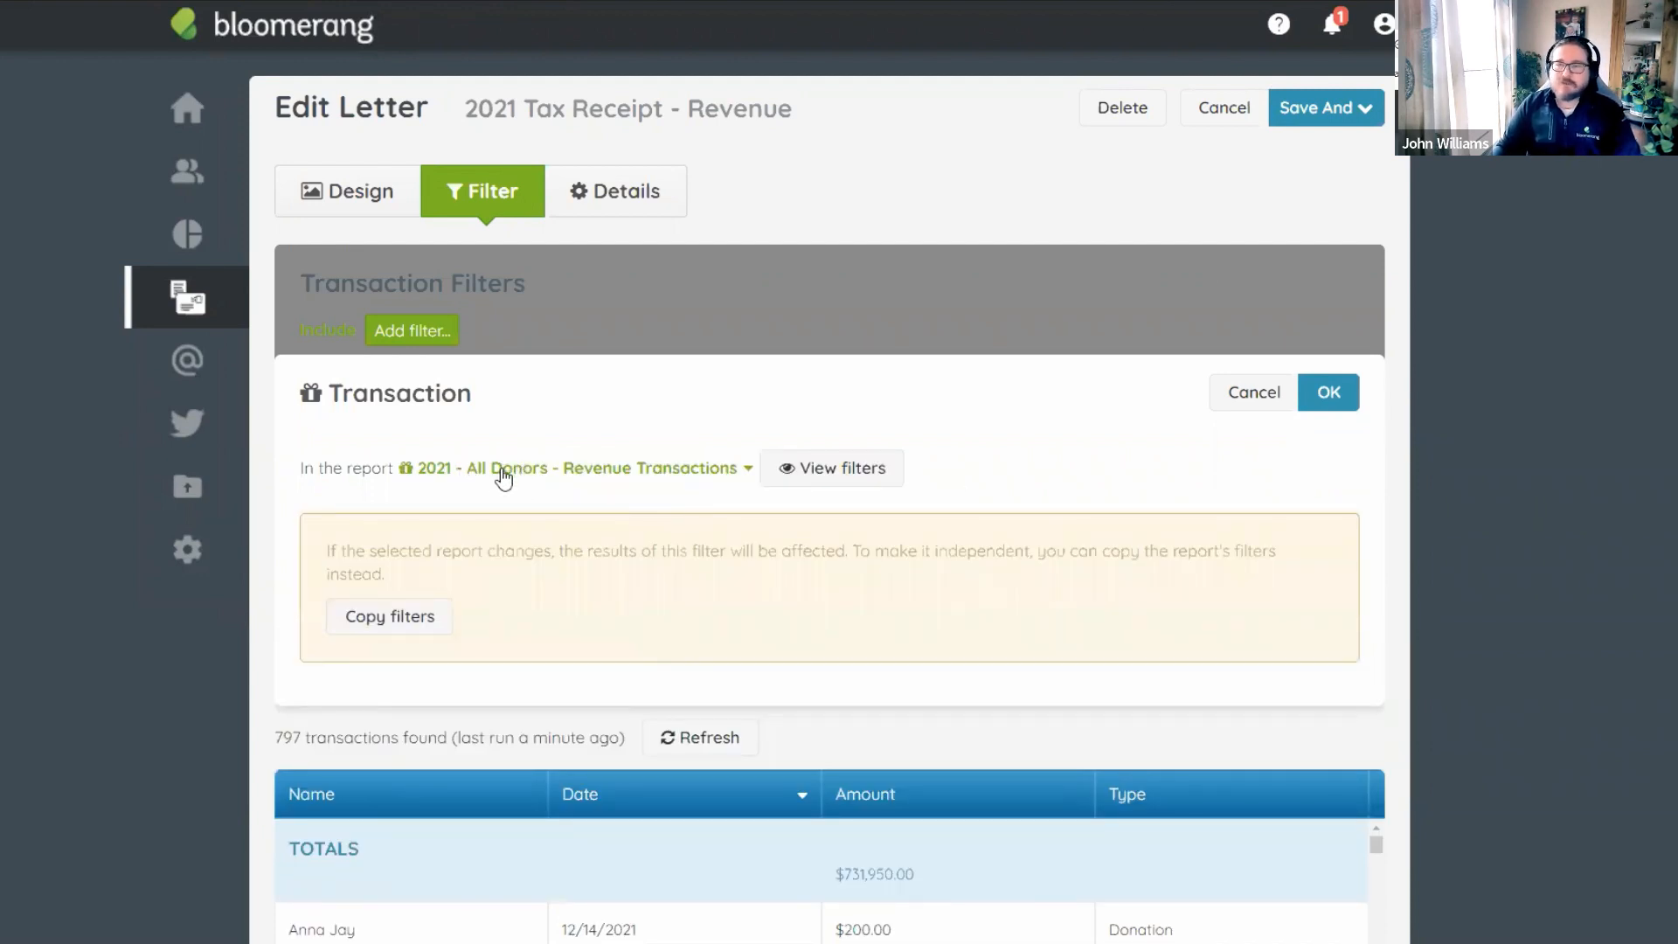
pyautogui.click(401, 626)
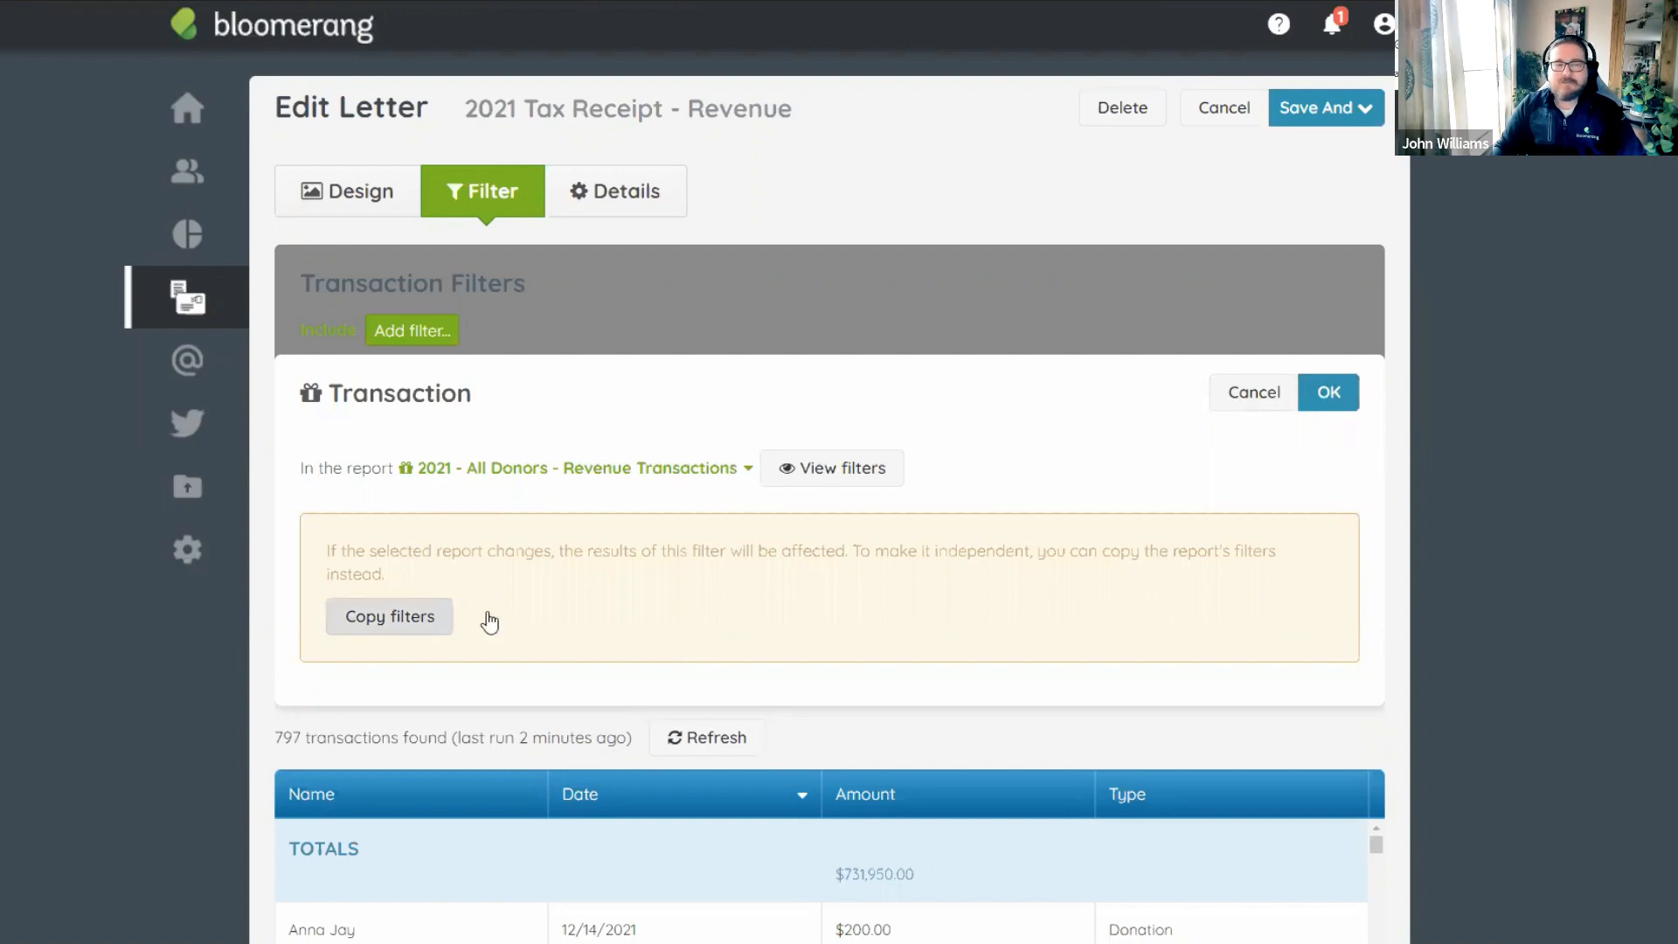
pyautogui.click(1329, 393)
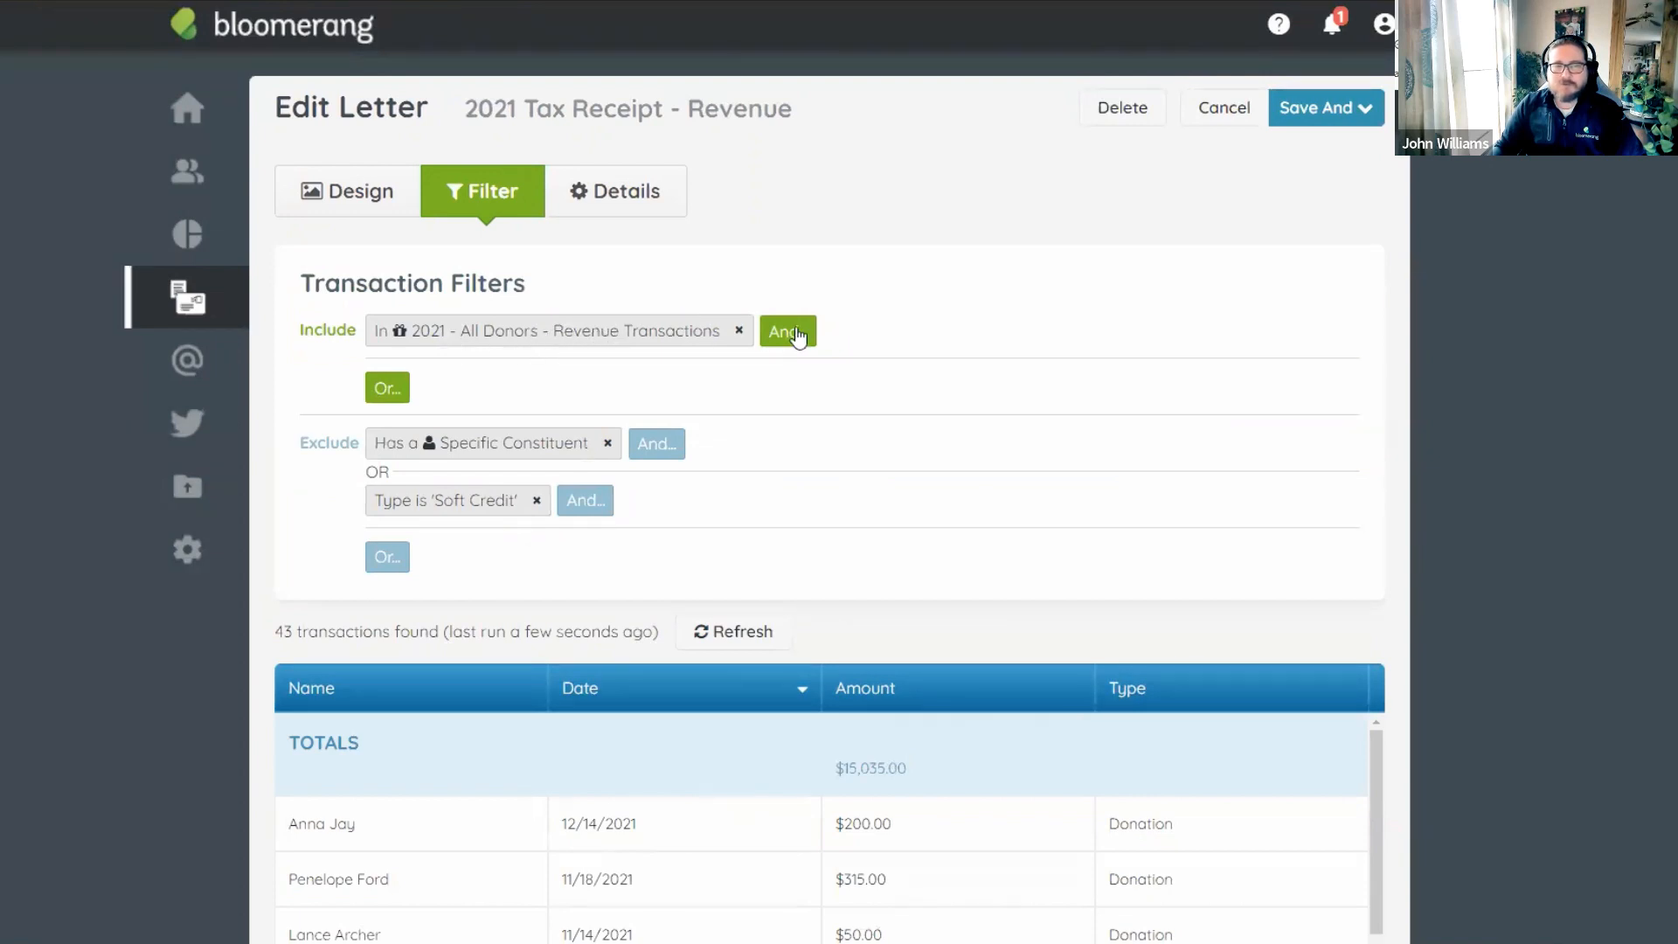
# Scroll through the refreshed table of 43 transactions totalling $15,035.00.
pyautogui.scroll(-5, 948, 359)
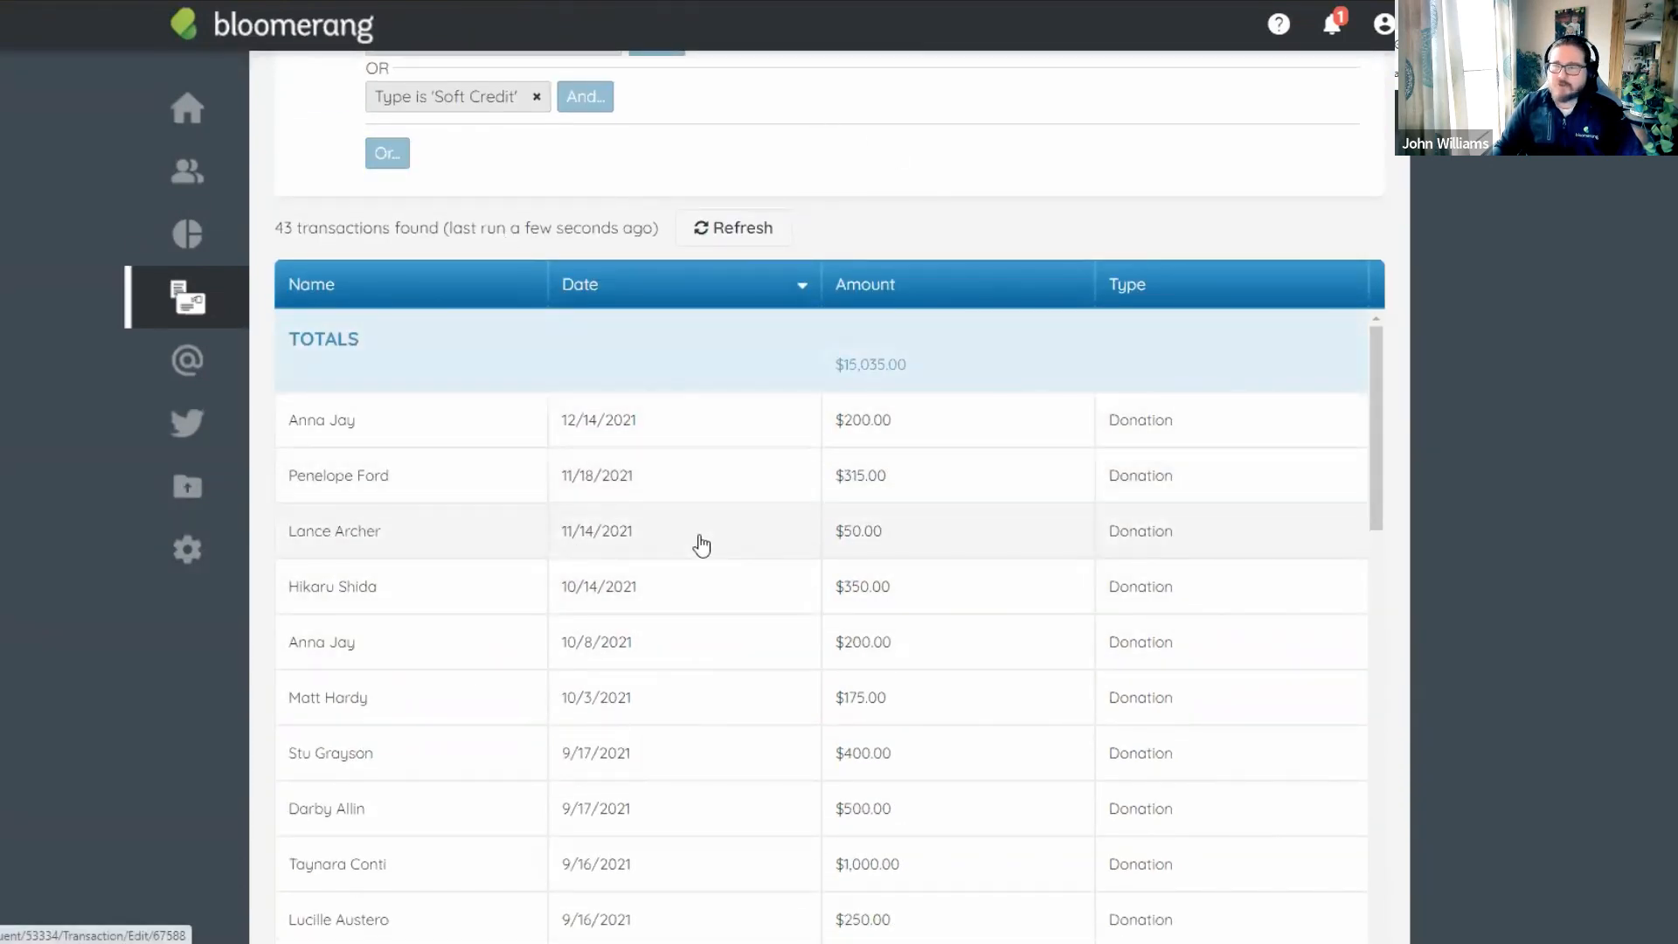
pyautogui.scroll(-5, 697, 546)
pyautogui.scroll(5, 691, 569)
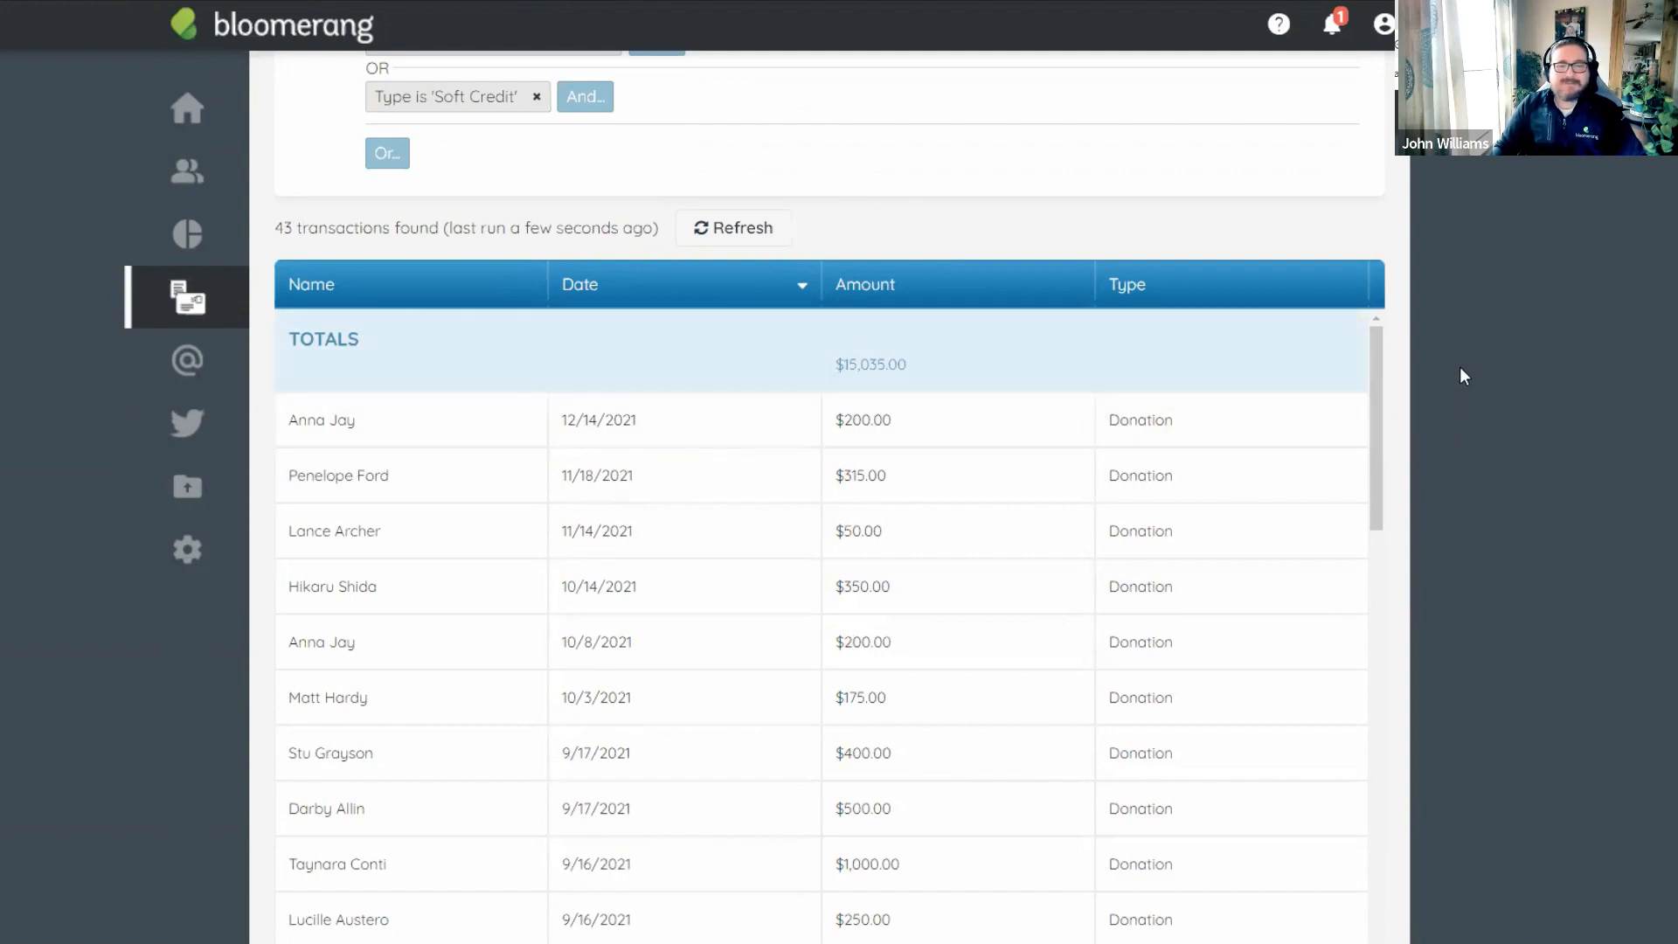
pyautogui.scroll(-2, 1461, 365)
pyautogui.moveTo(1383, 269); pyautogui.dragTo(967, 876)
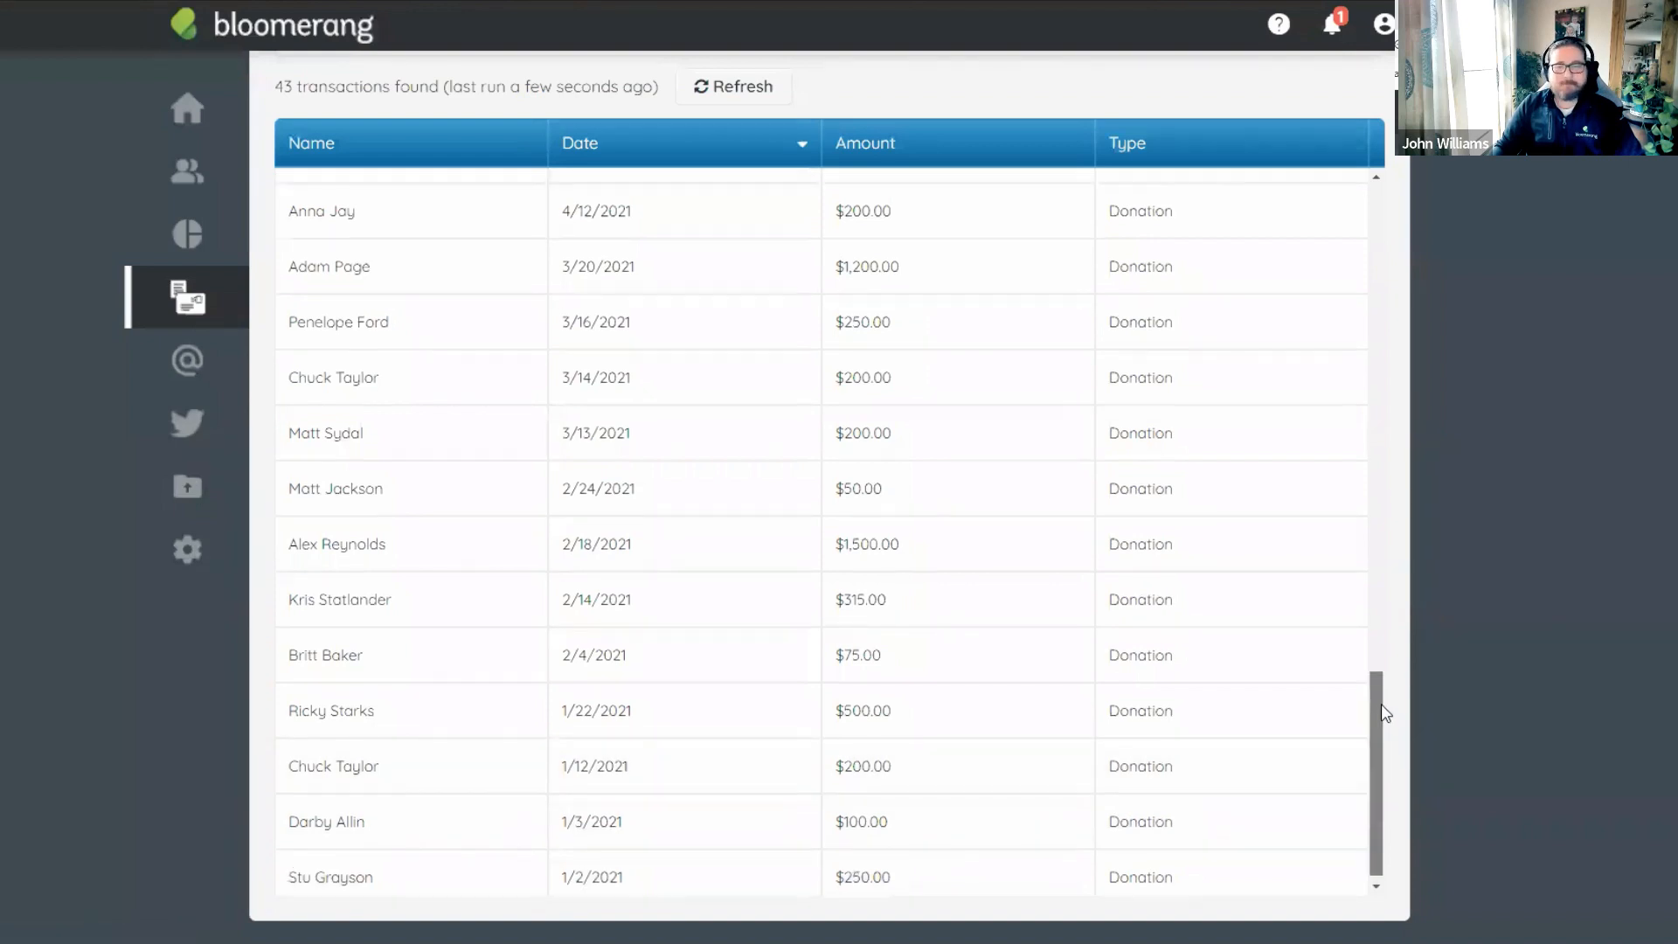
pyautogui.scroll(15, 1381, 704)
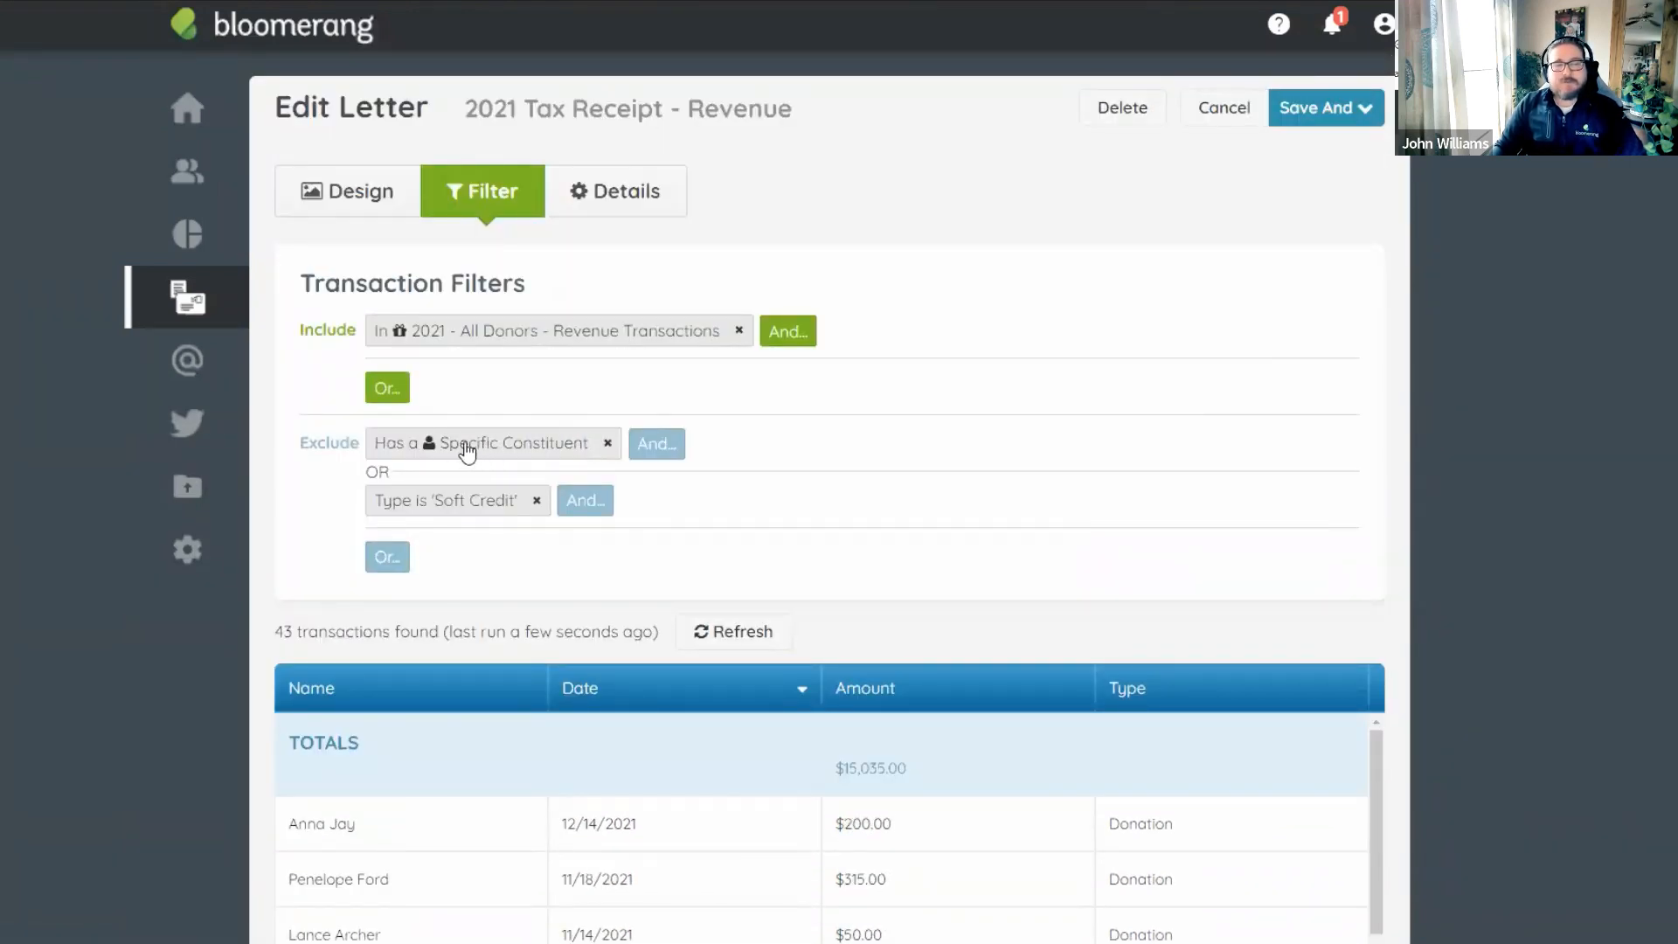
# Delete the Soft Credit exclusion, then review and delete the Specific Constituent exclusion.
pyautogui.click(537, 504)
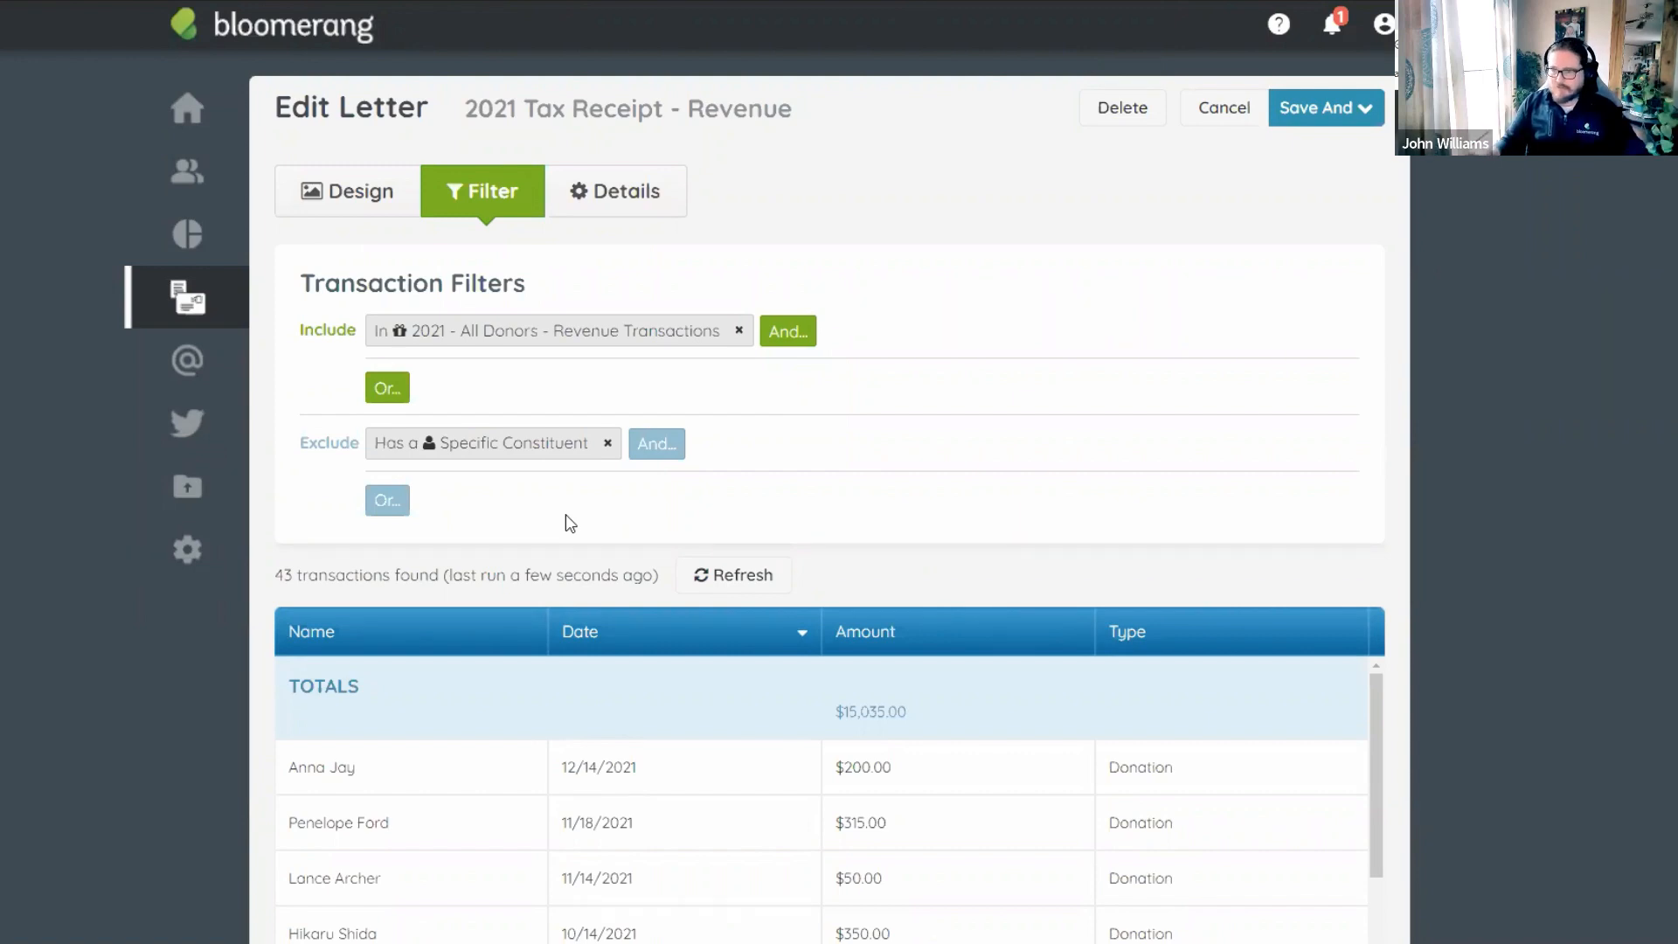
pyautogui.click(537, 448)
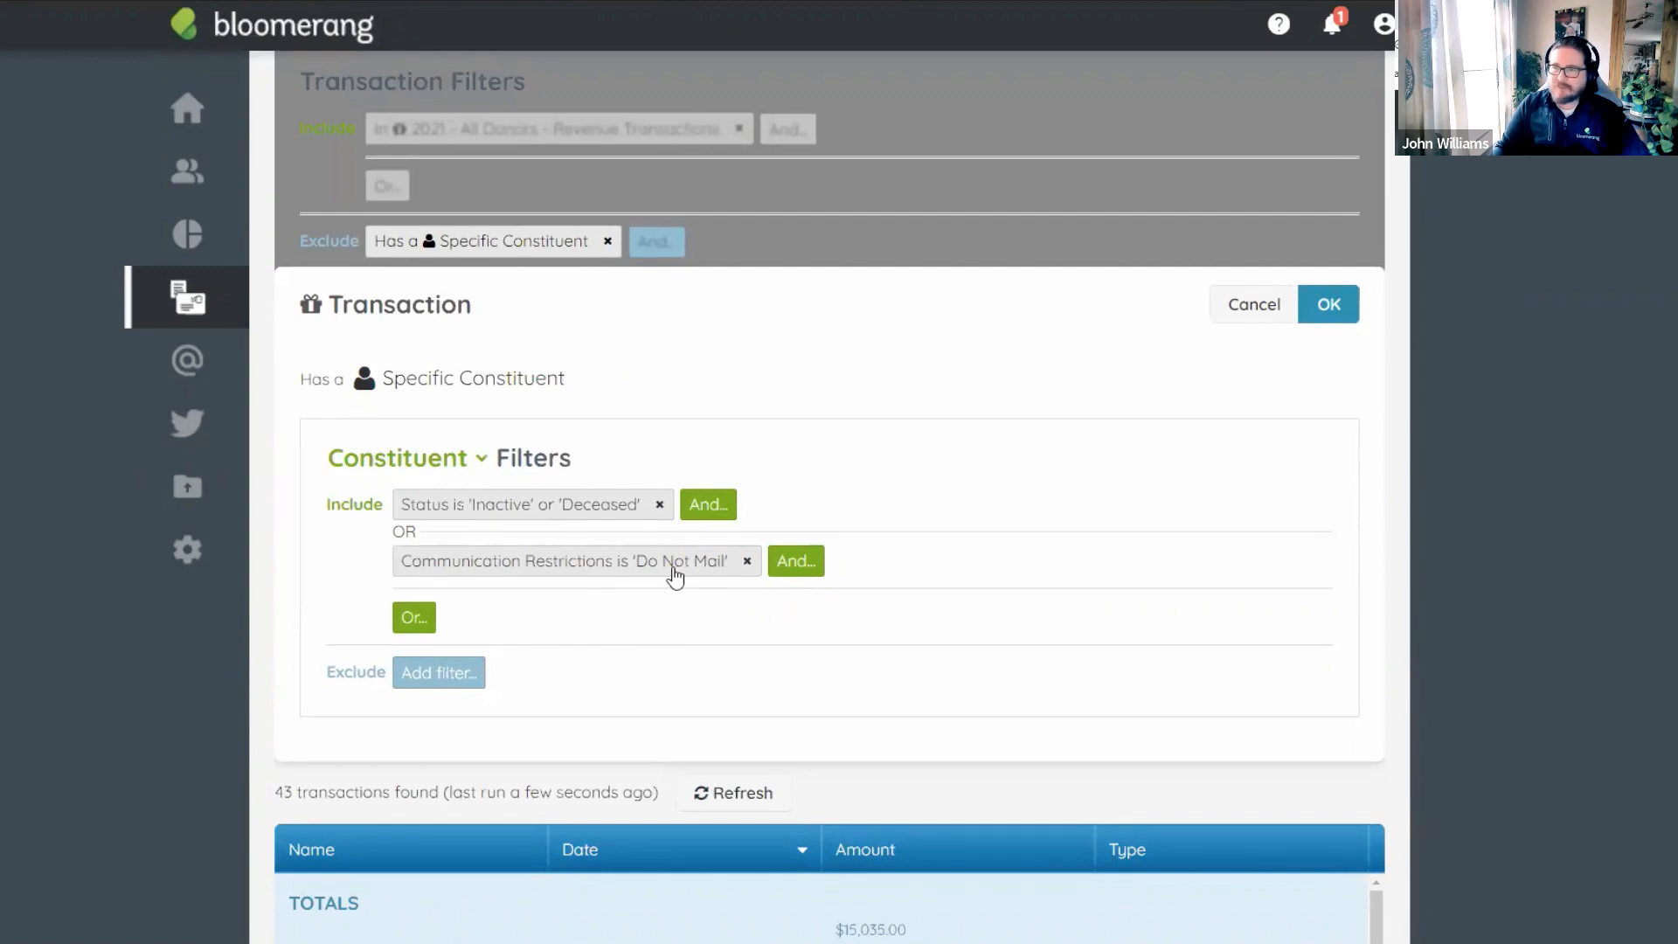
pyautogui.click(1250, 312)
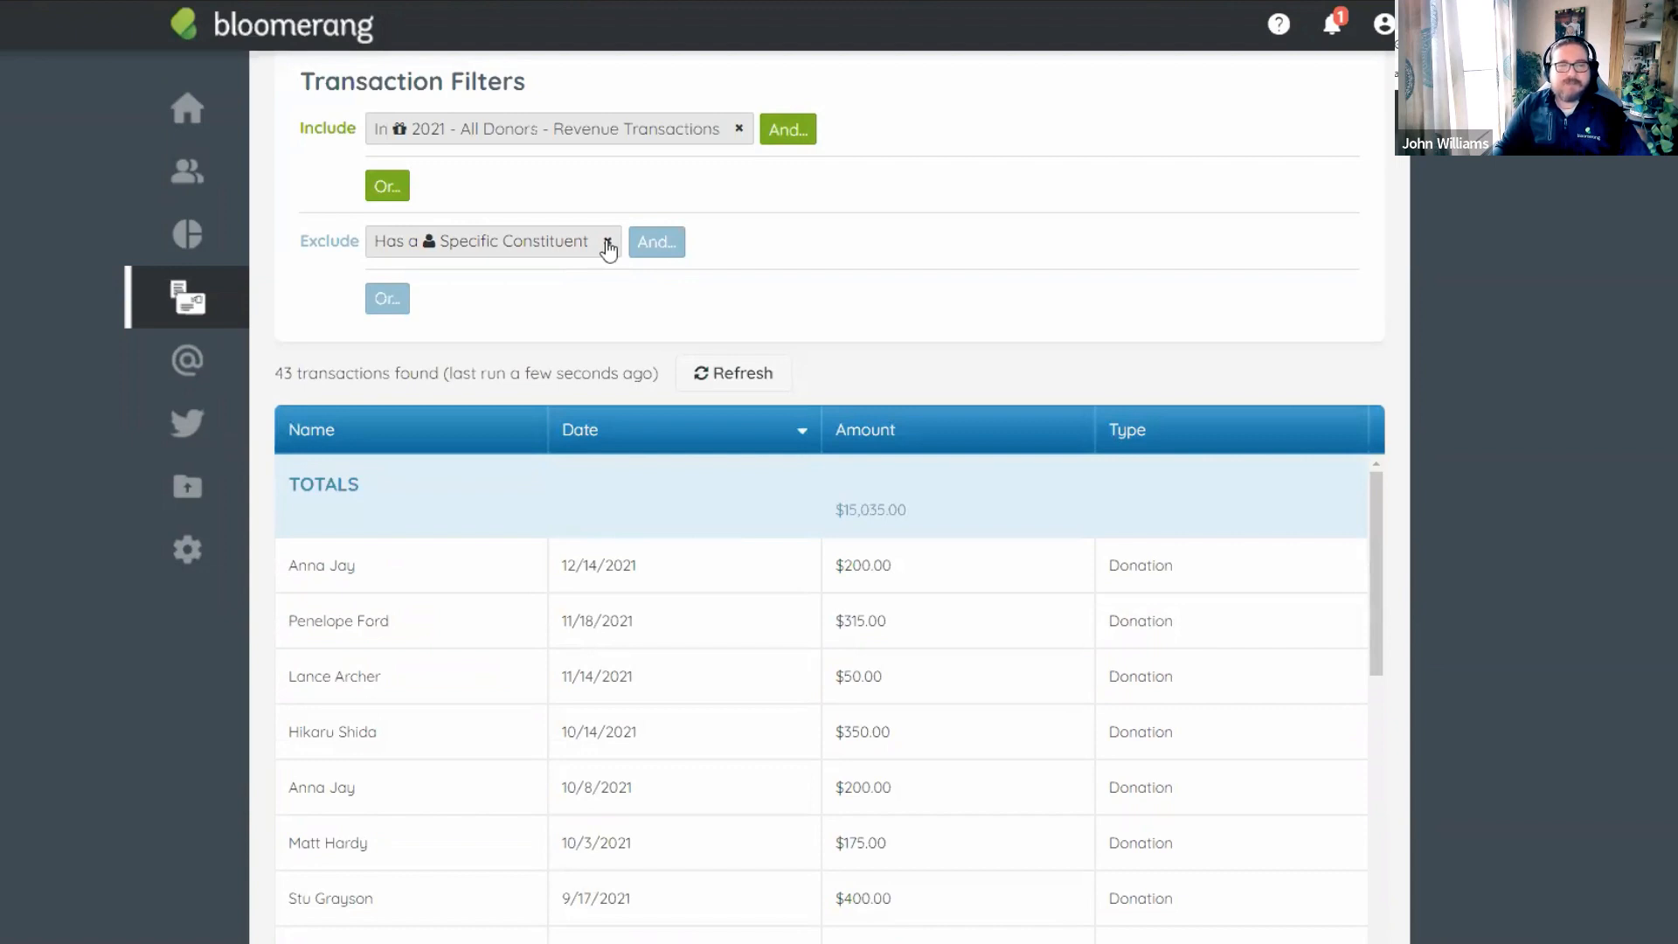
pyautogui.click(555, 248)
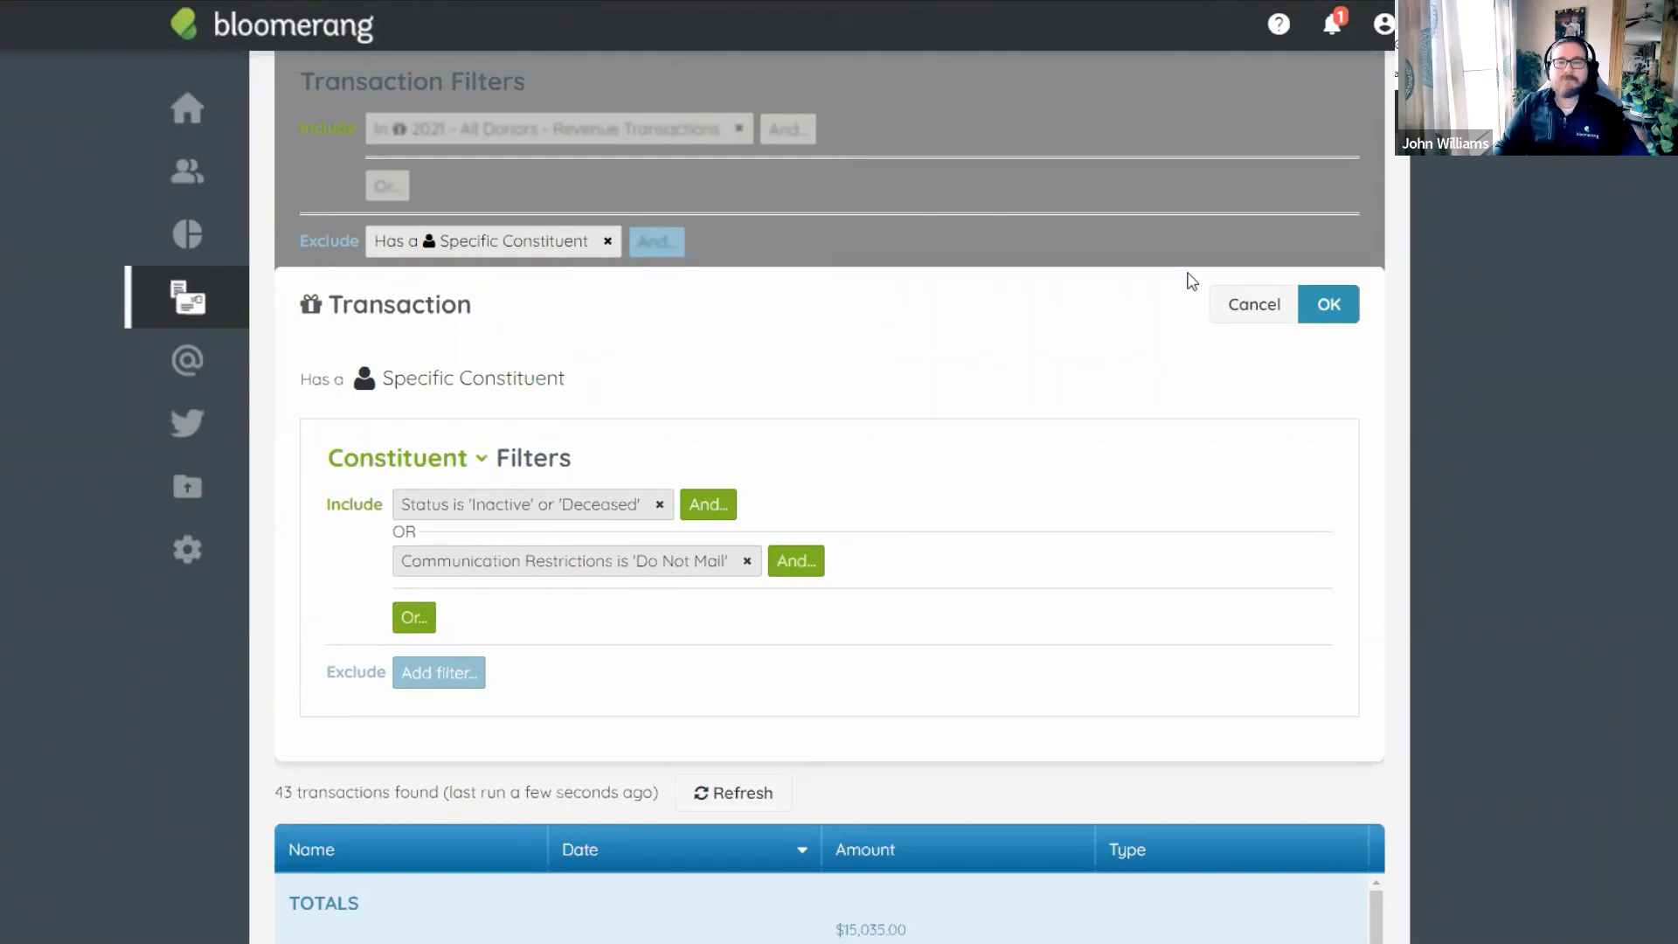
pyautogui.click(1255, 304)
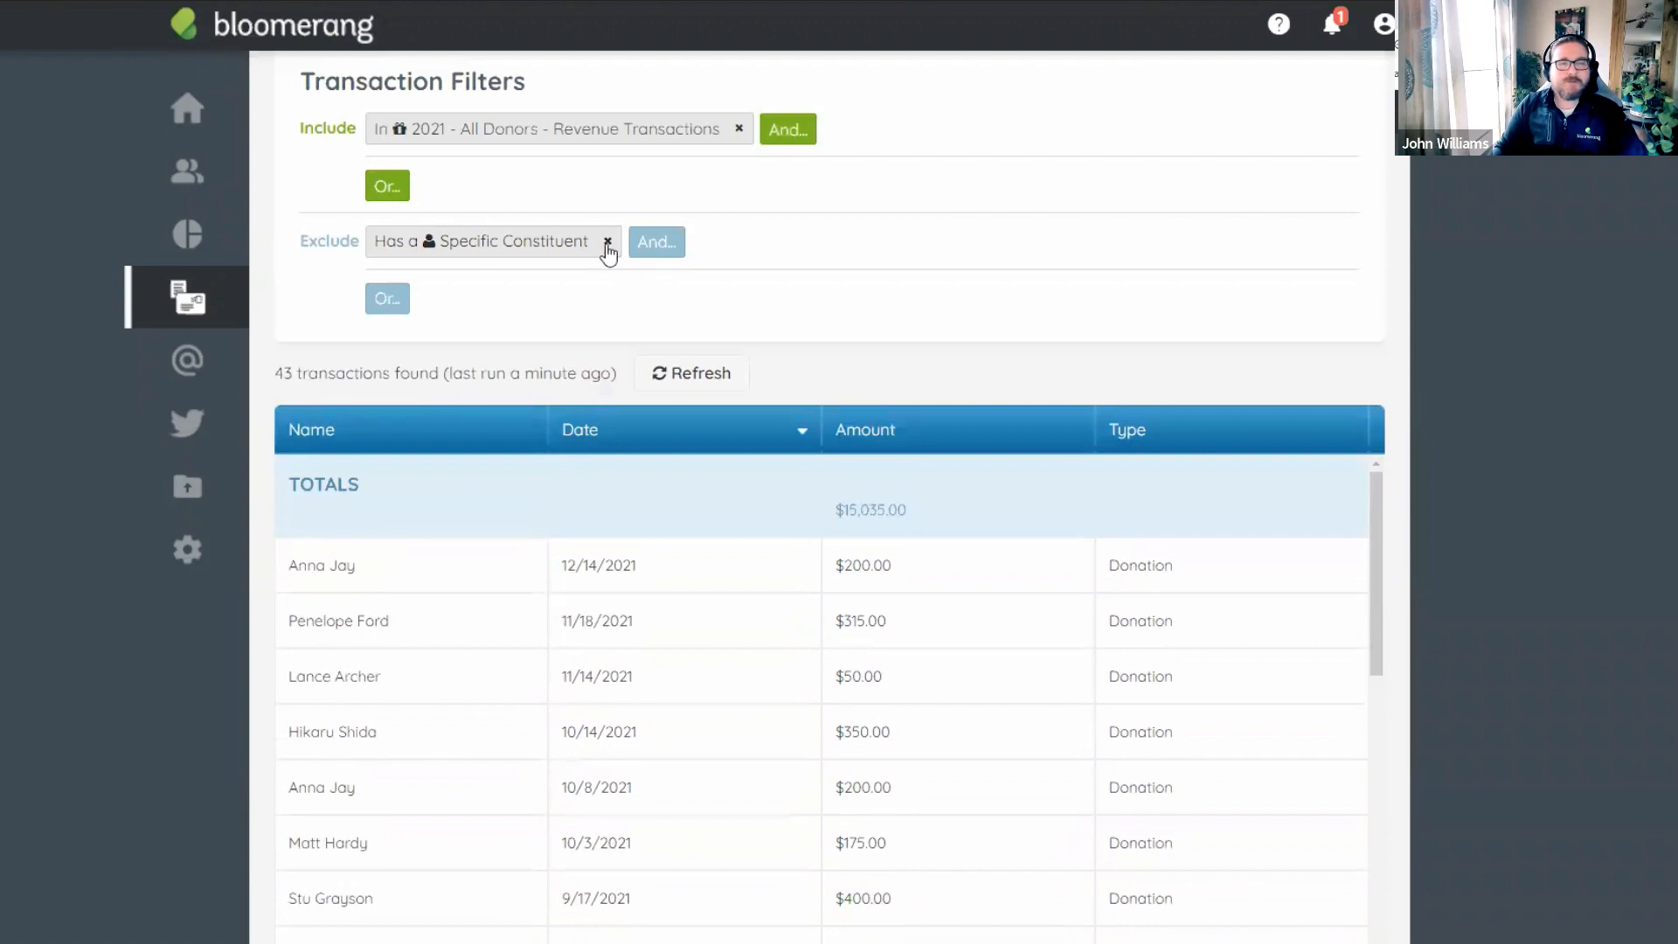
pyautogui.click(608, 242)
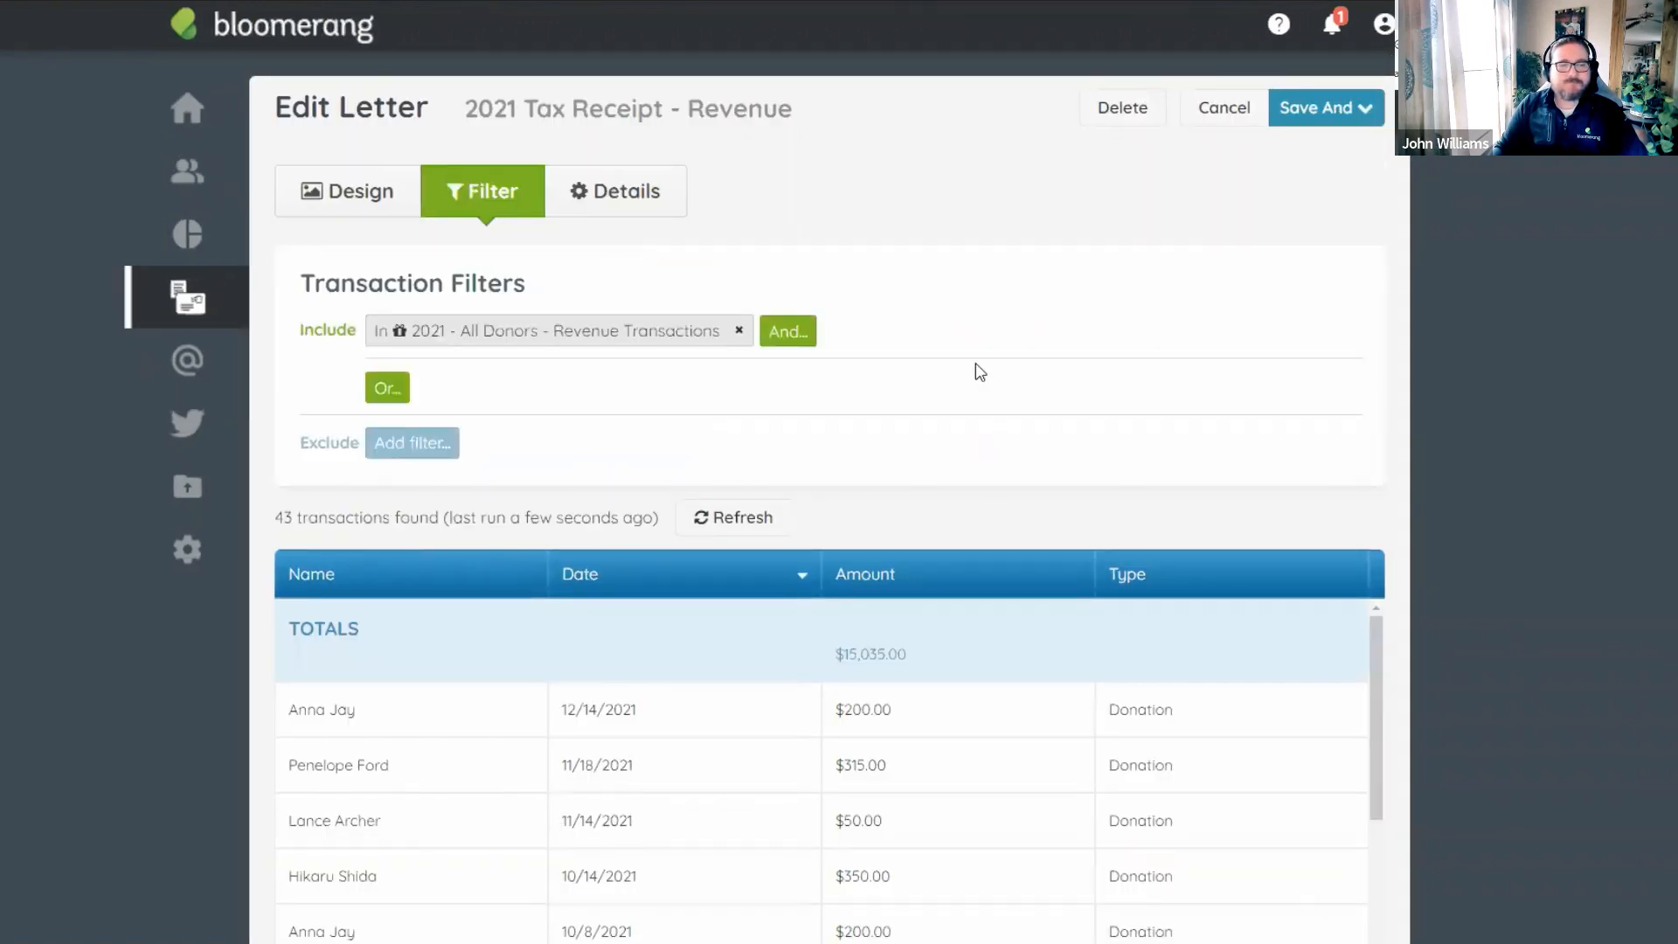
pyautogui.scroll(-1, 971, 350)
pyautogui.scroll(1, 945, 259)
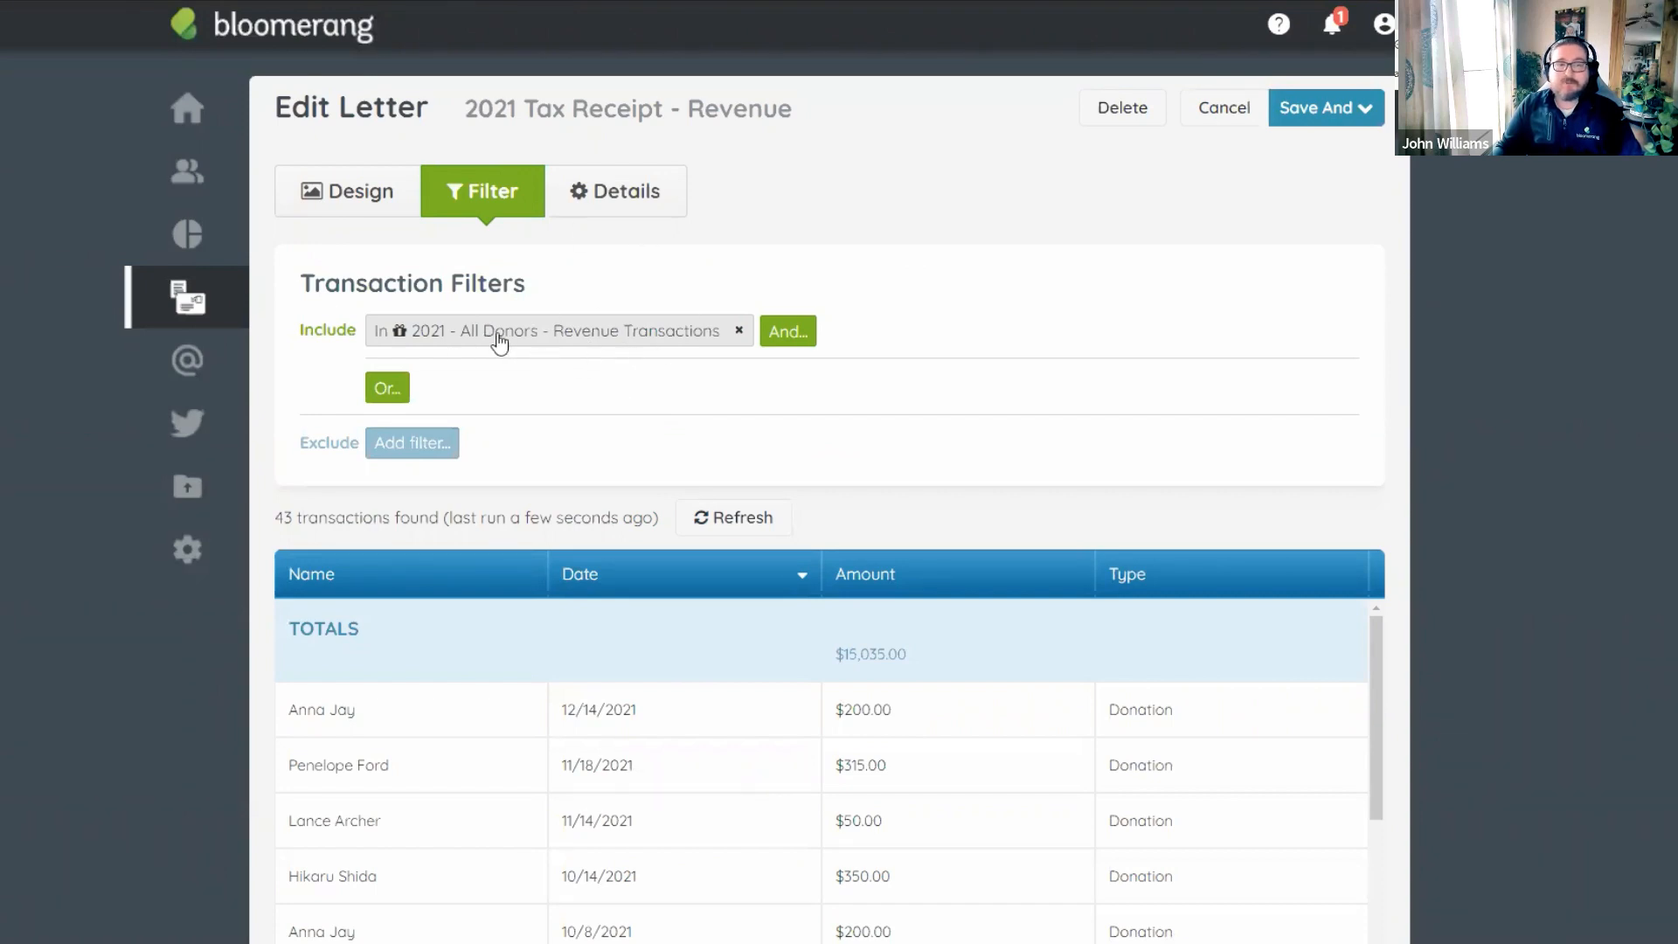
# Review the 2021 revenue report include filter without changes and return to the letter design.
pyautogui.click(574, 346)
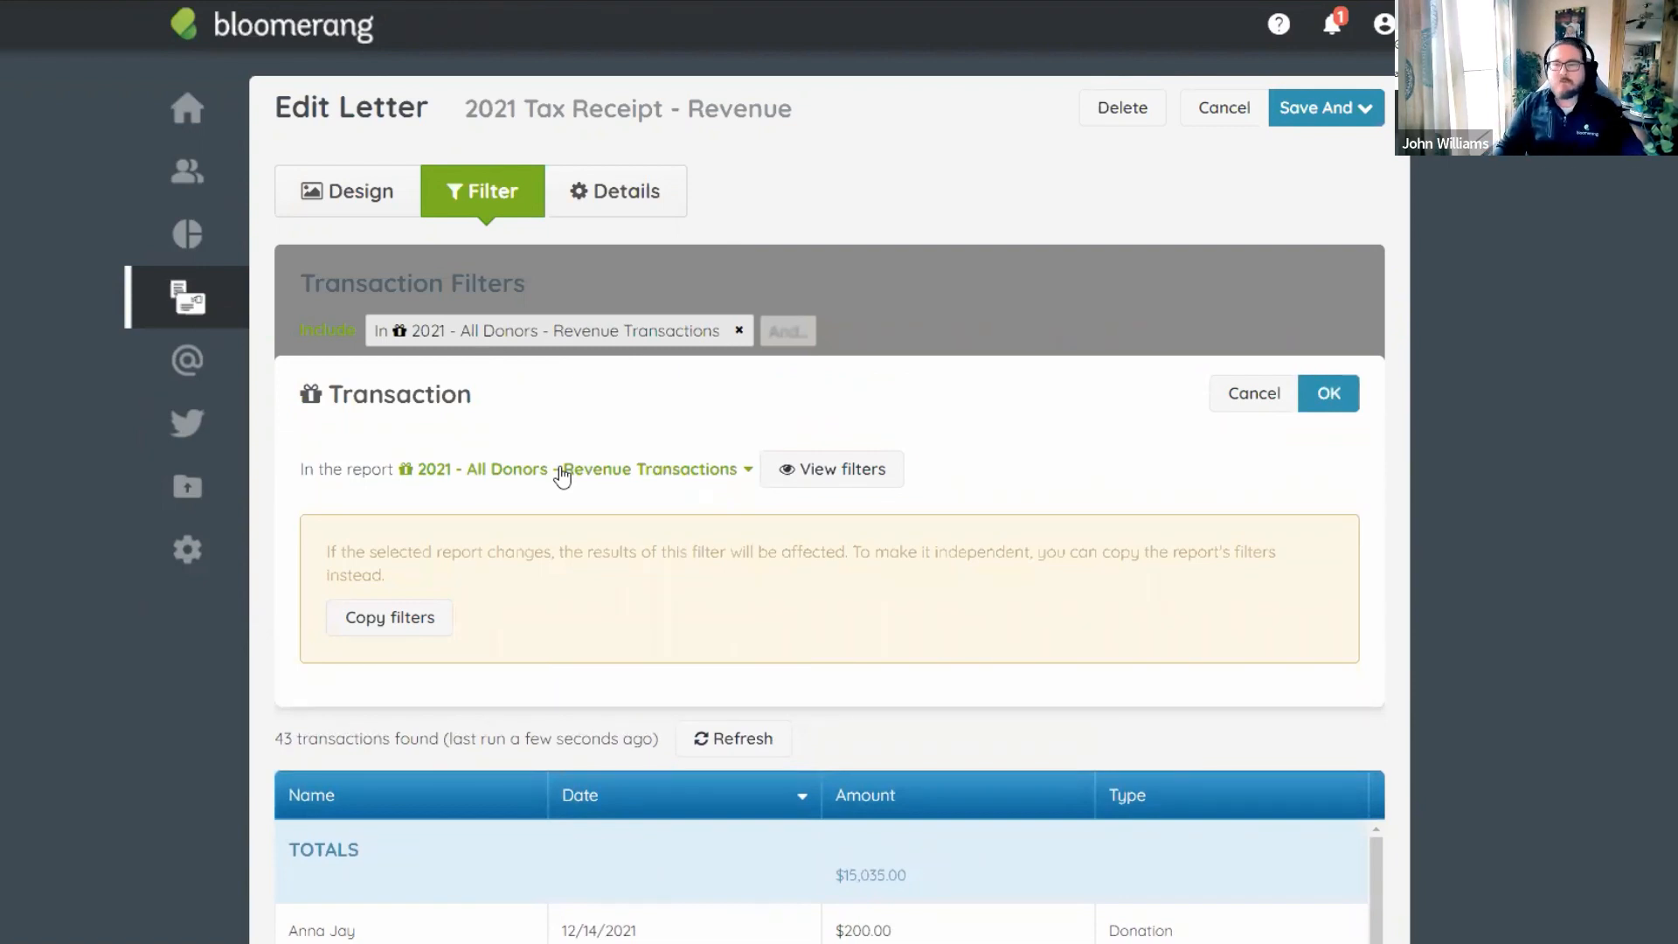
pyautogui.click(1255, 393)
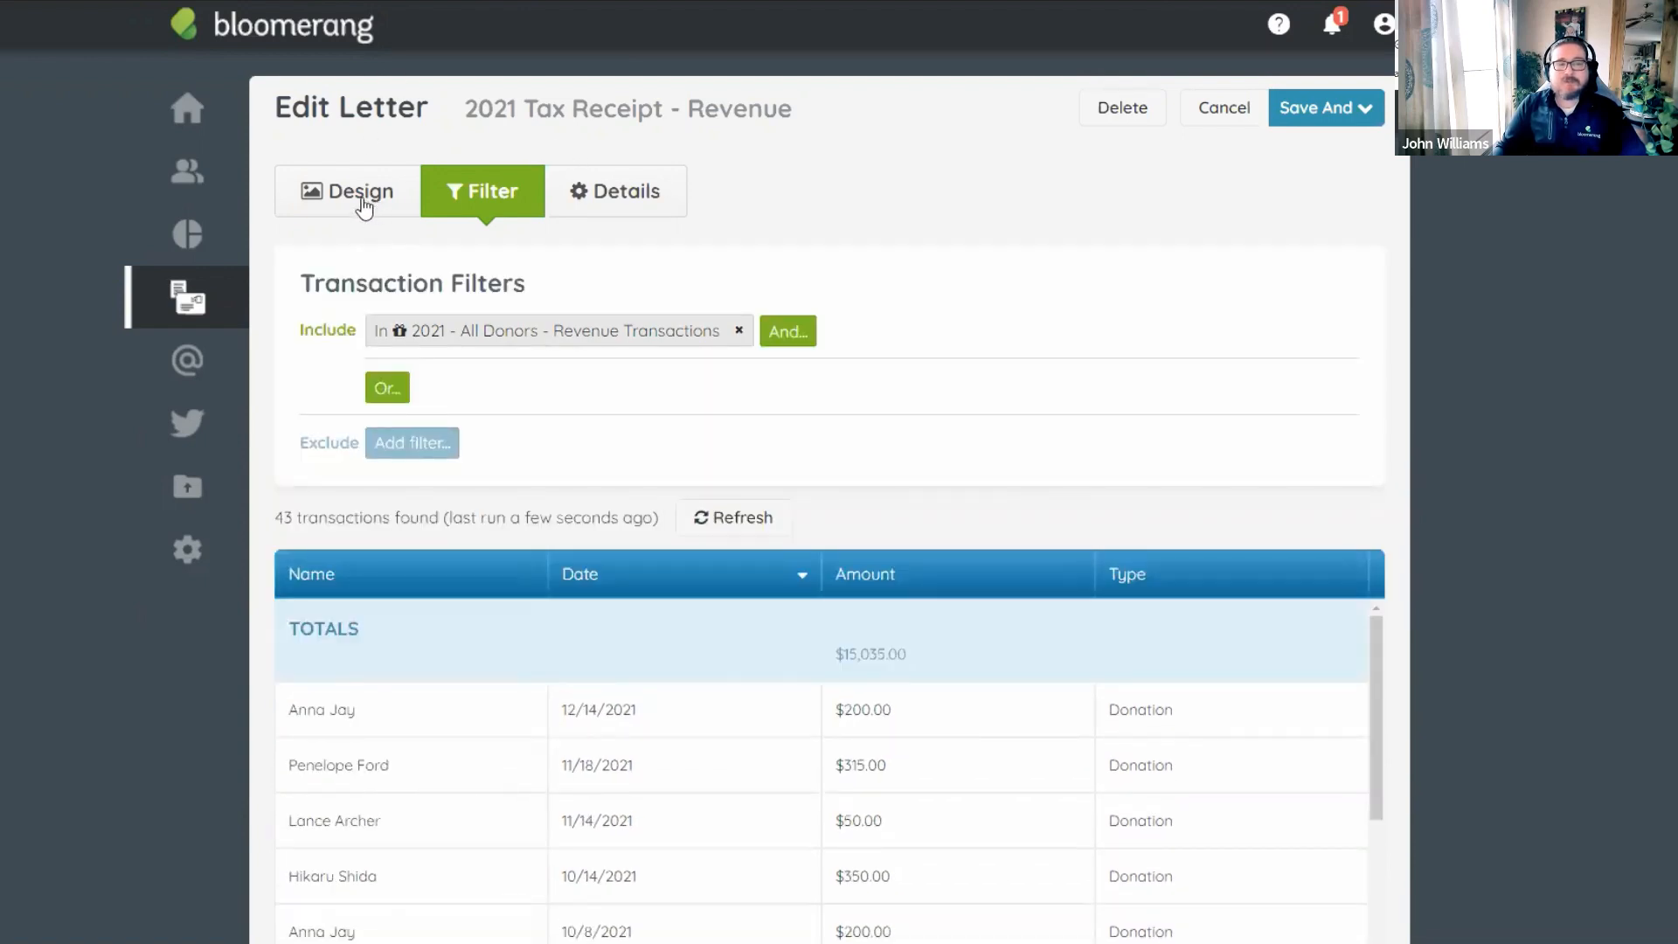
pyautogui.click(363, 207)
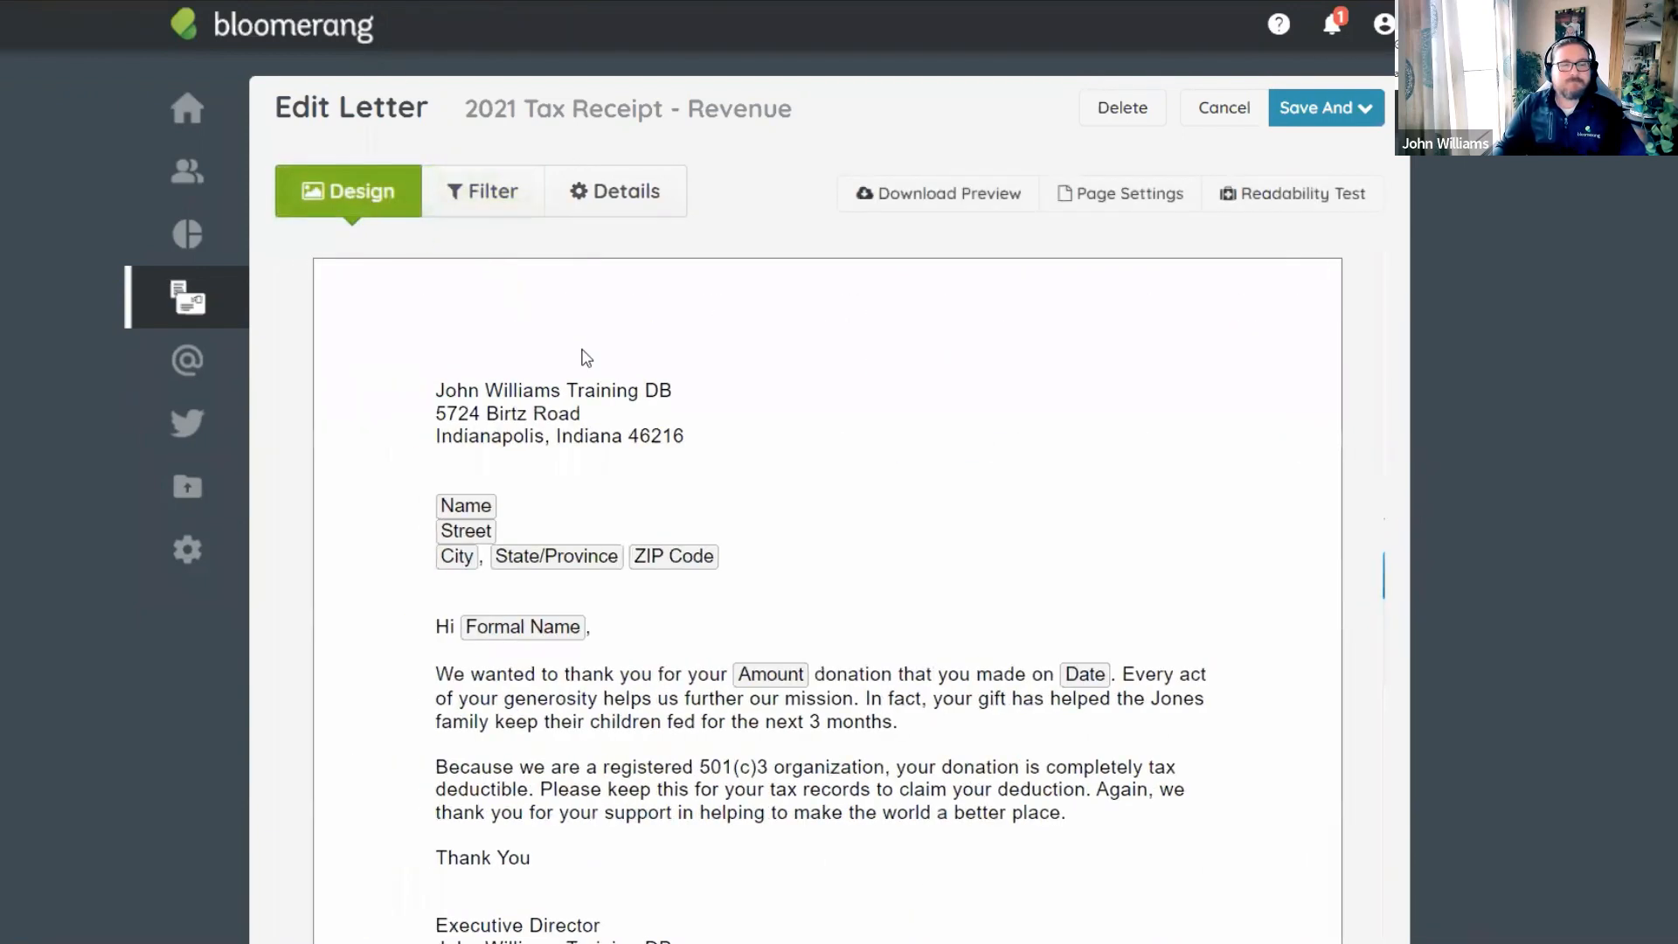
# Delete the comma and Formal Name field after 'Hi' in the greeting.
pyautogui.scroll(-3, 816, 449)
pyautogui.scroll(3, 900, 395)
pyautogui.scroll(-5, 892, 371)
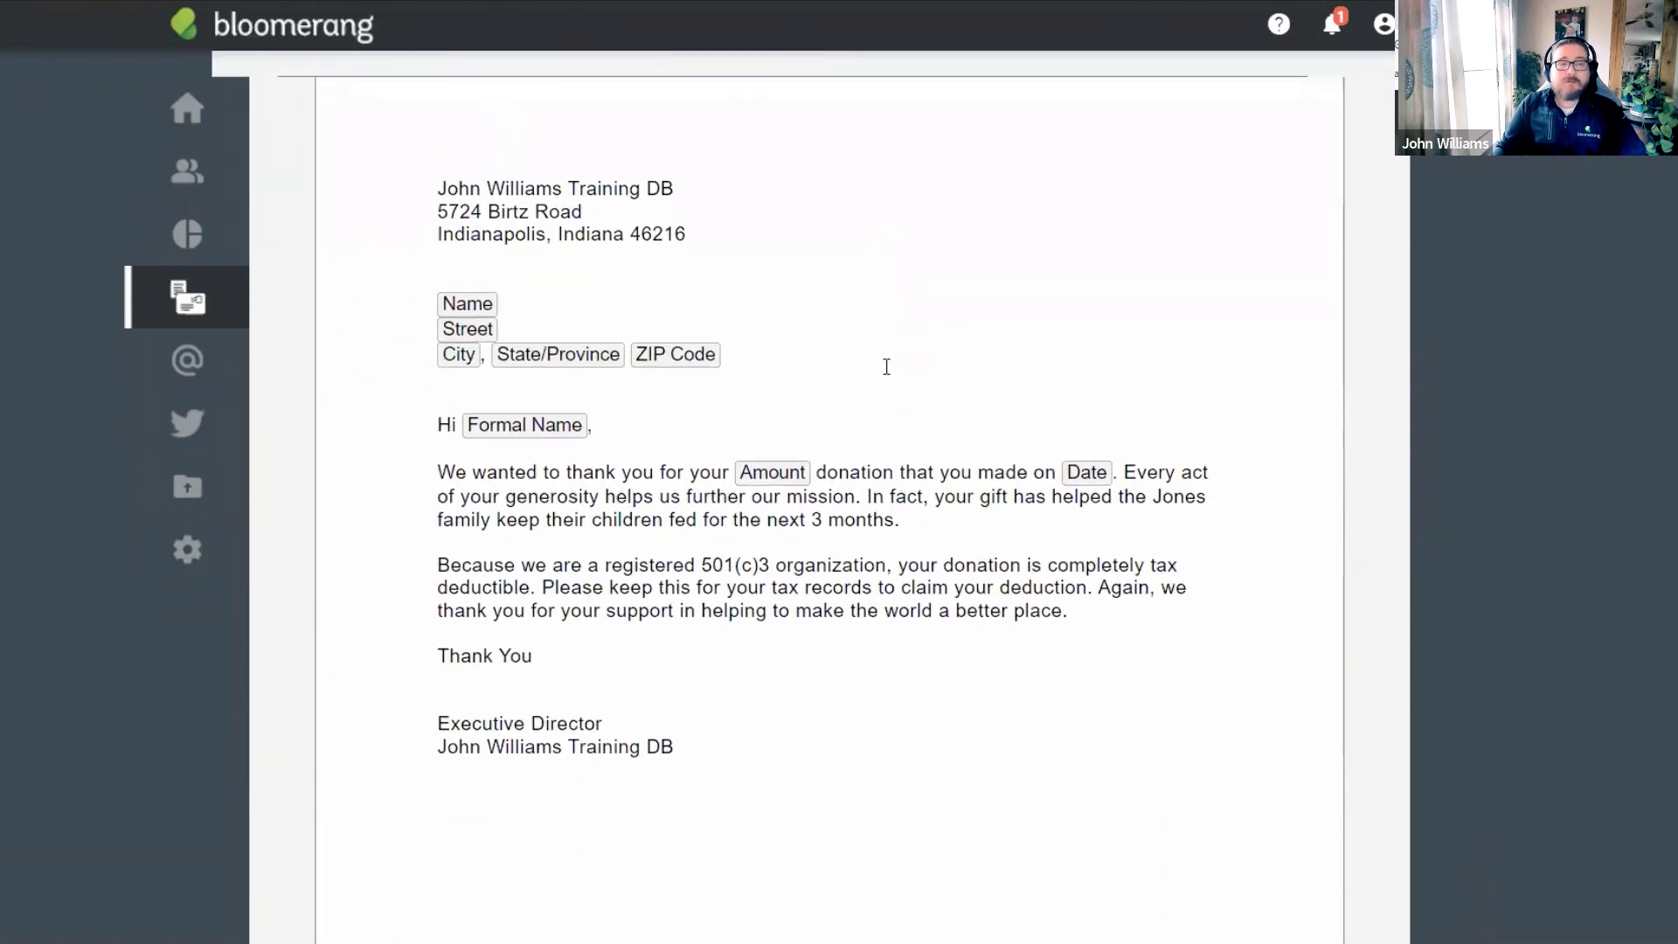
pyautogui.scroll(1, 881, 302)
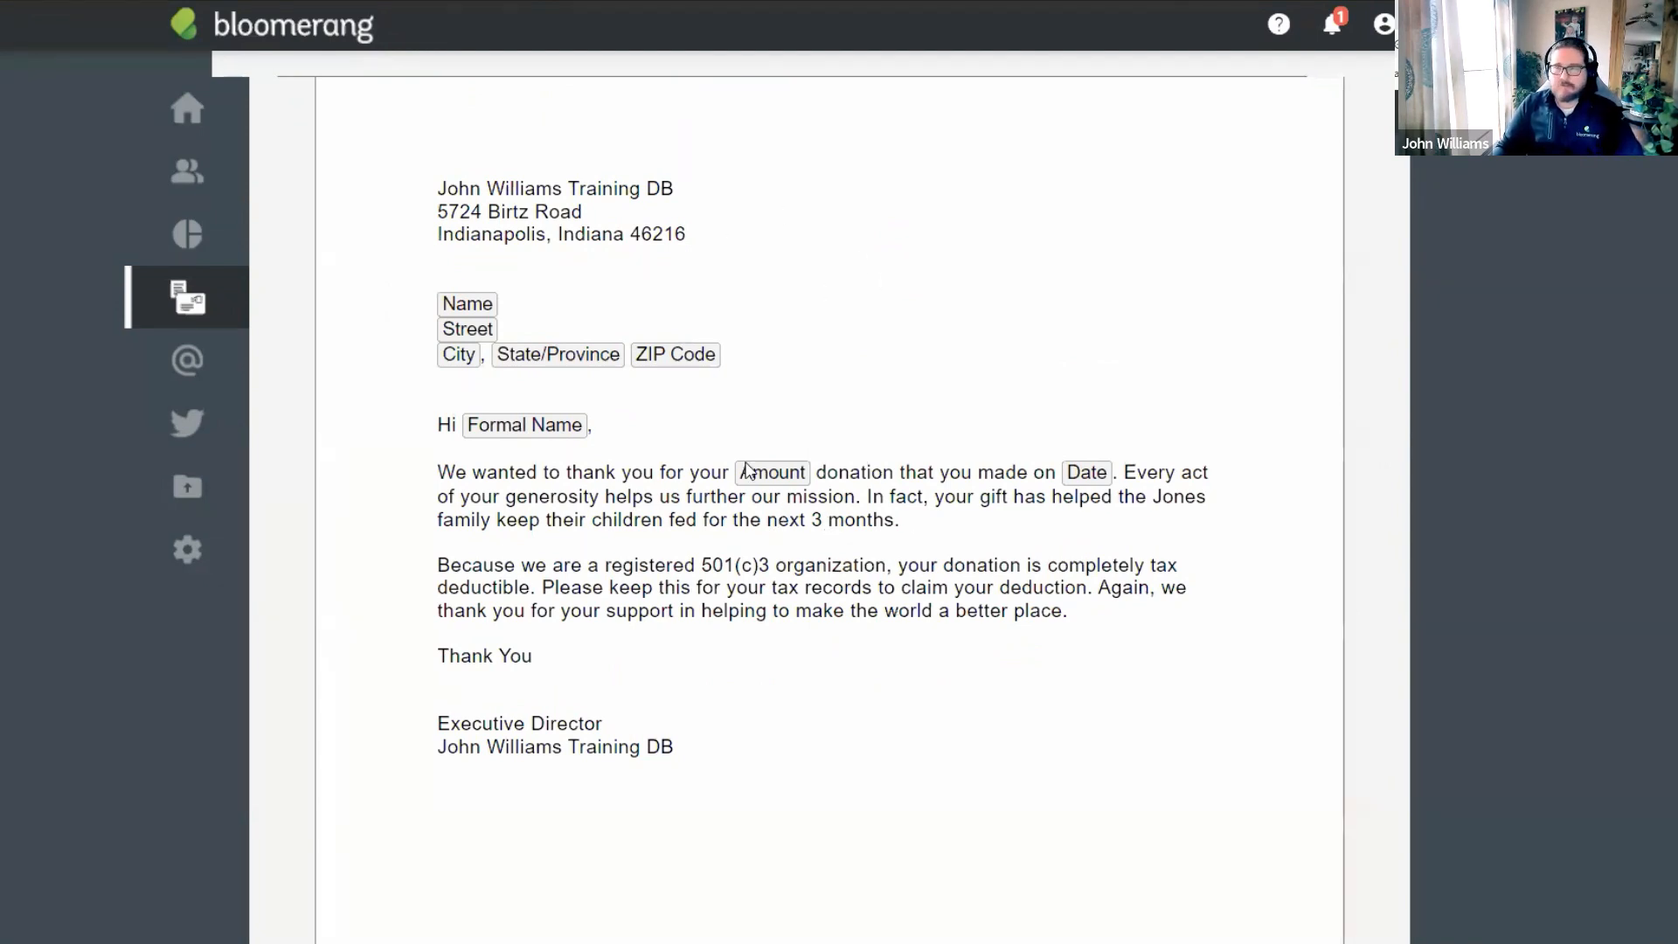
pyautogui.click(616, 428)
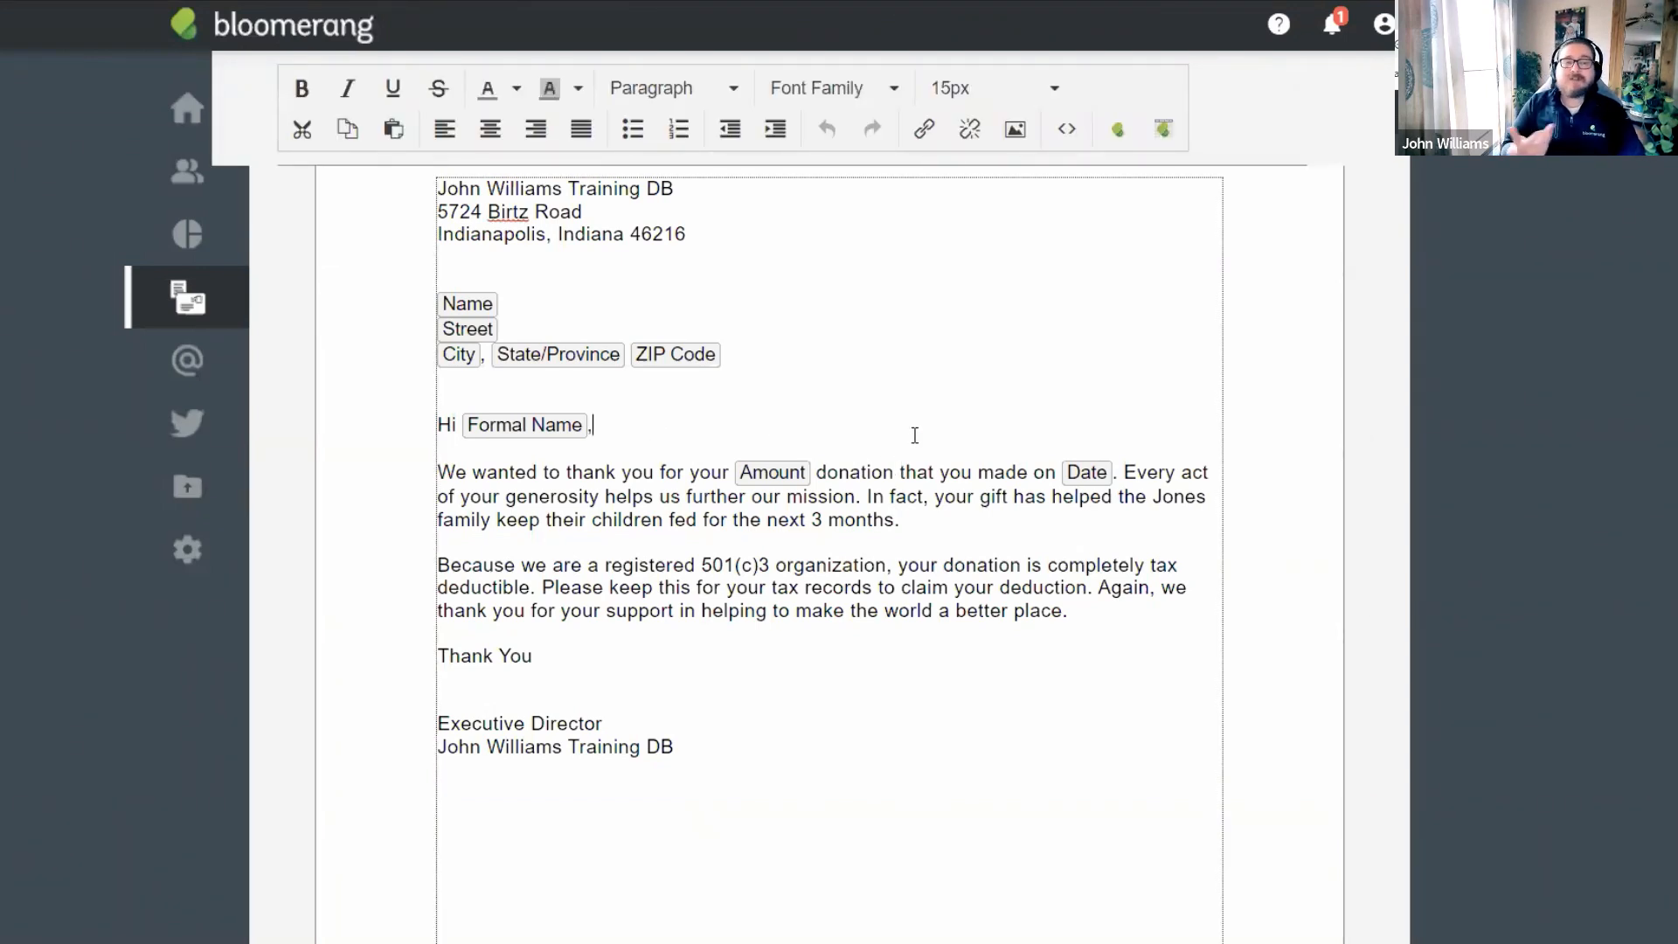
pyautogui.press('BackSpace')
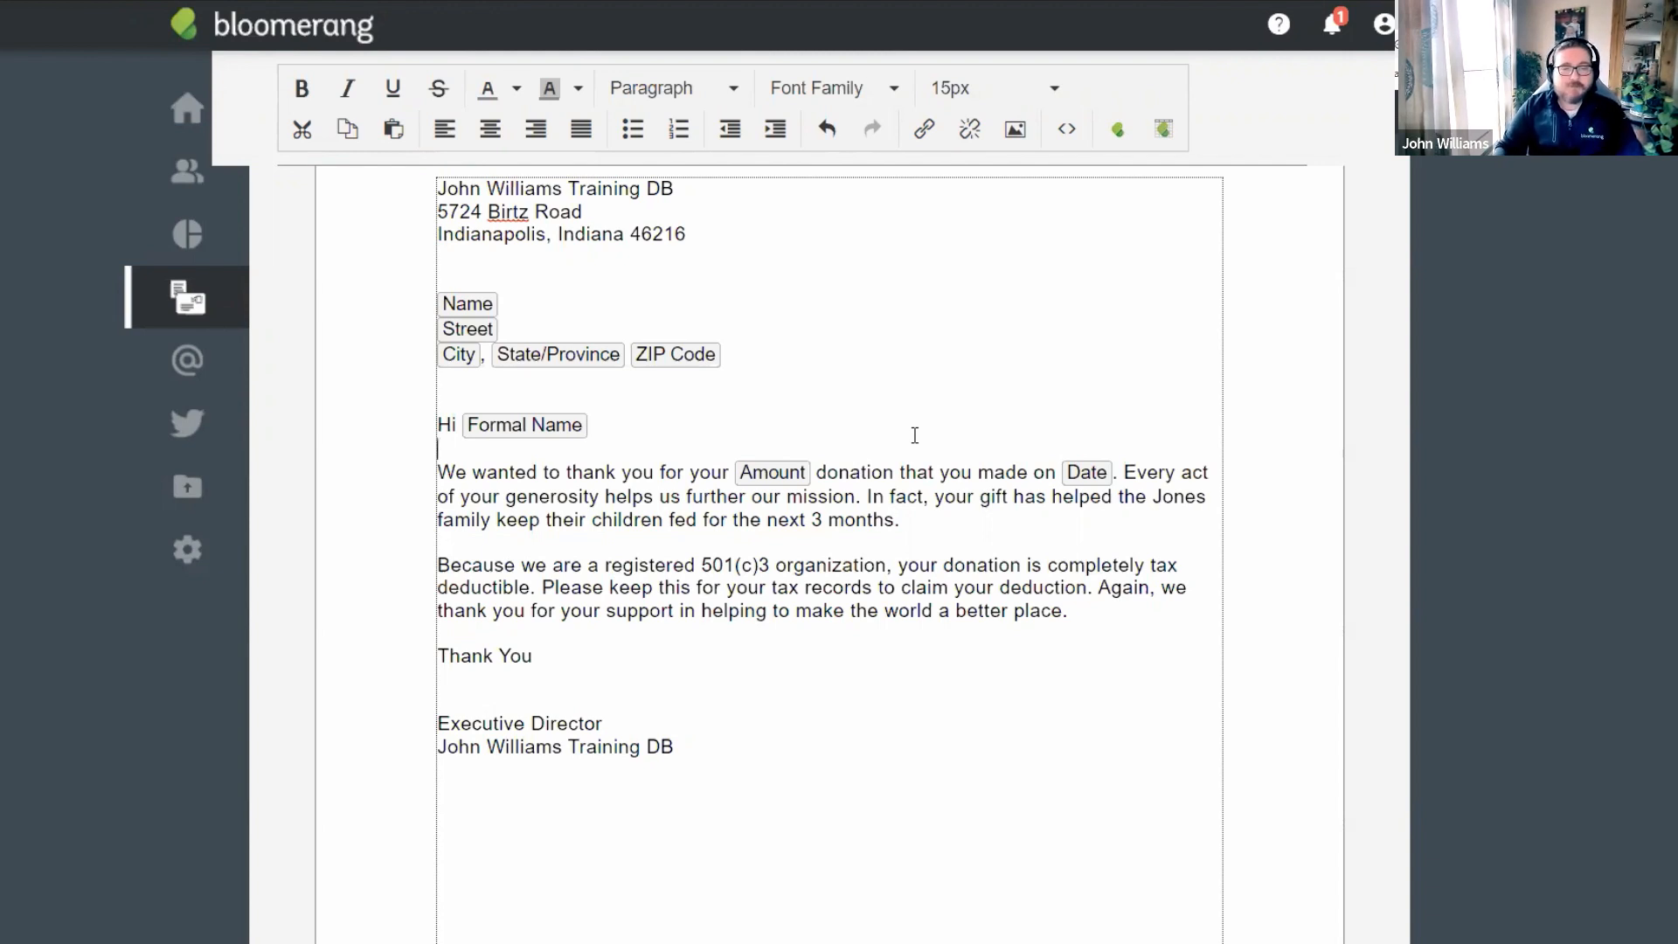
pyautogui.click(640, 425)
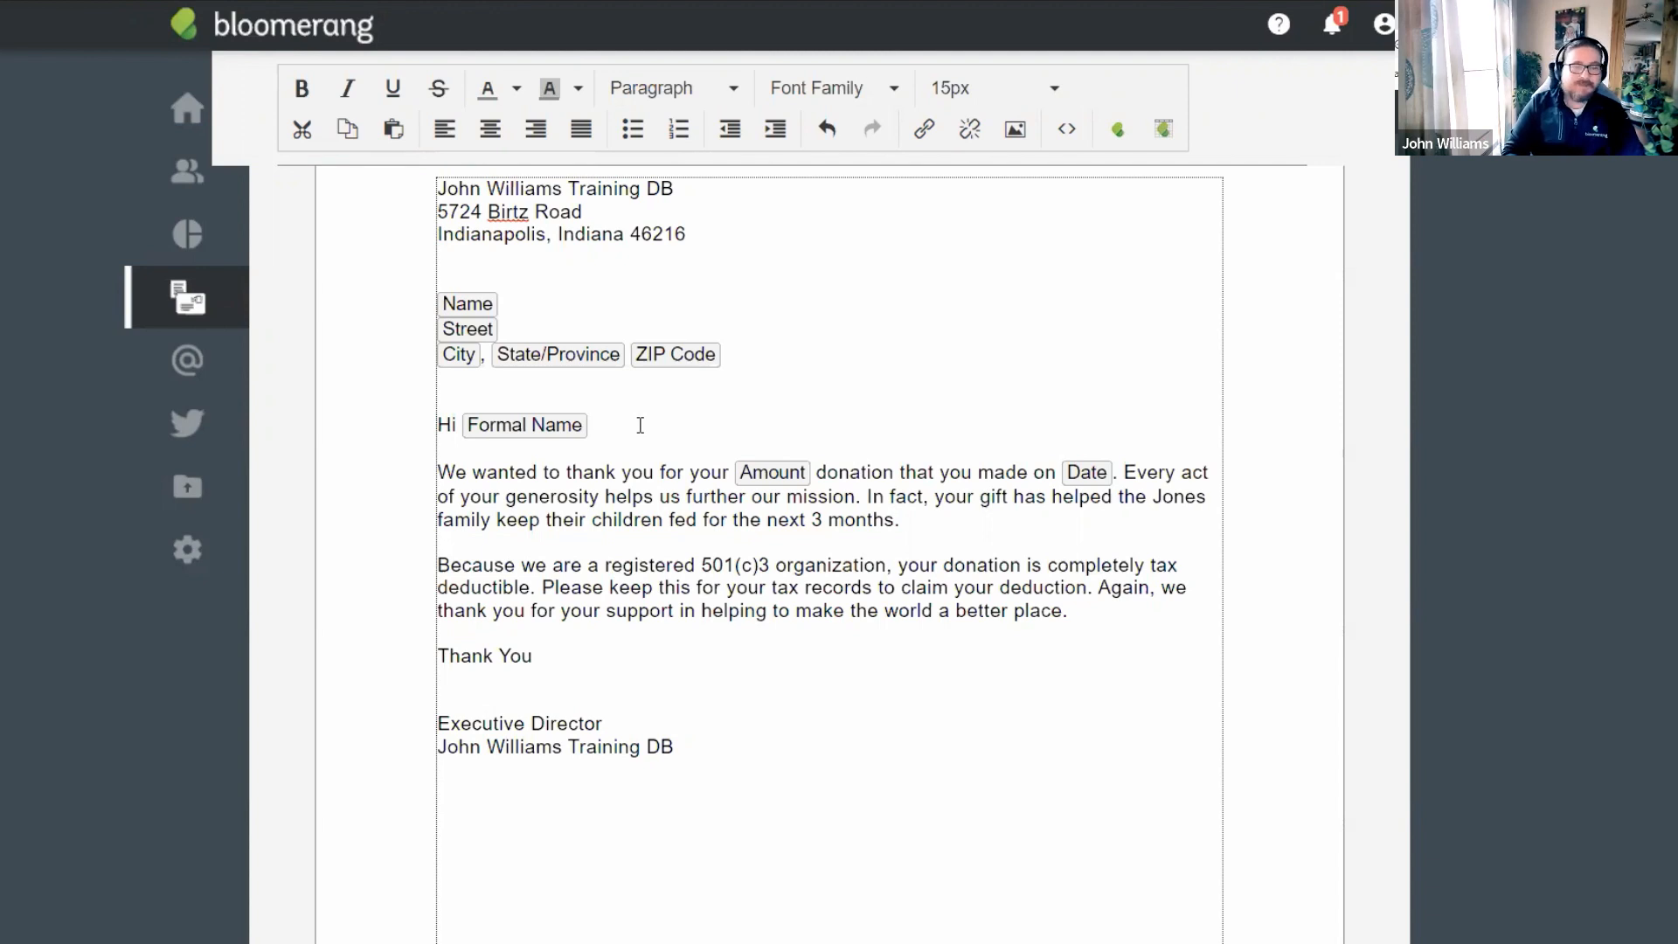
pyautogui.press('BackSpace')
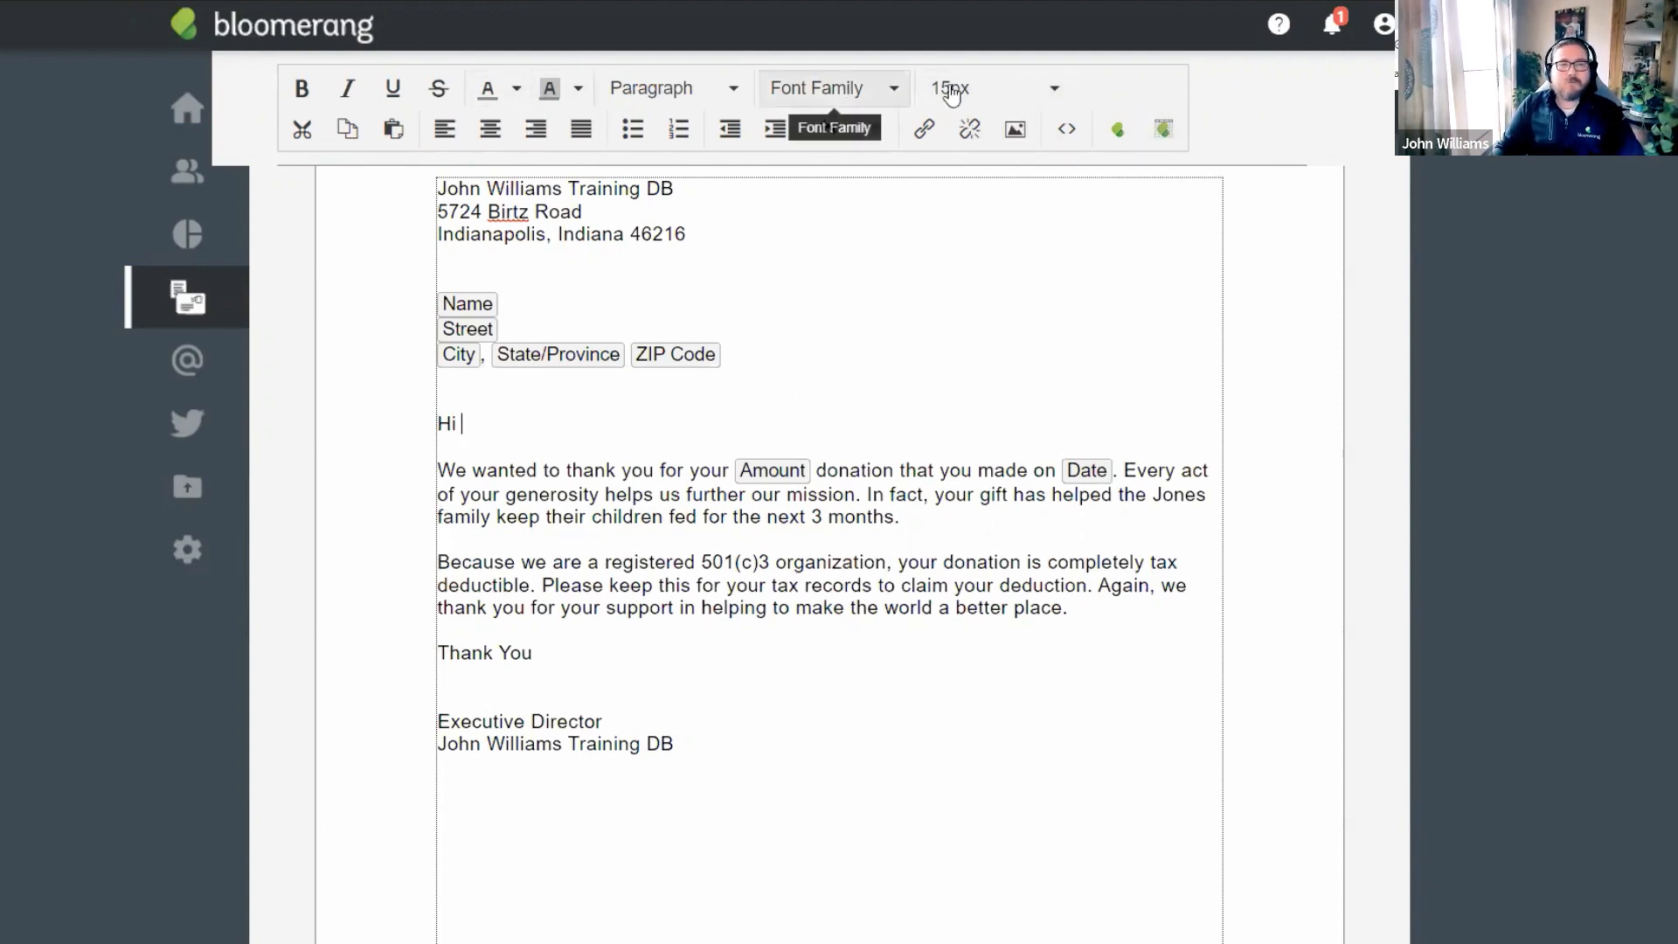
# Make the greeting read 'Hi Informal Name,' using the Informal Name merge field and a comma.
pyautogui.click(1118, 133)
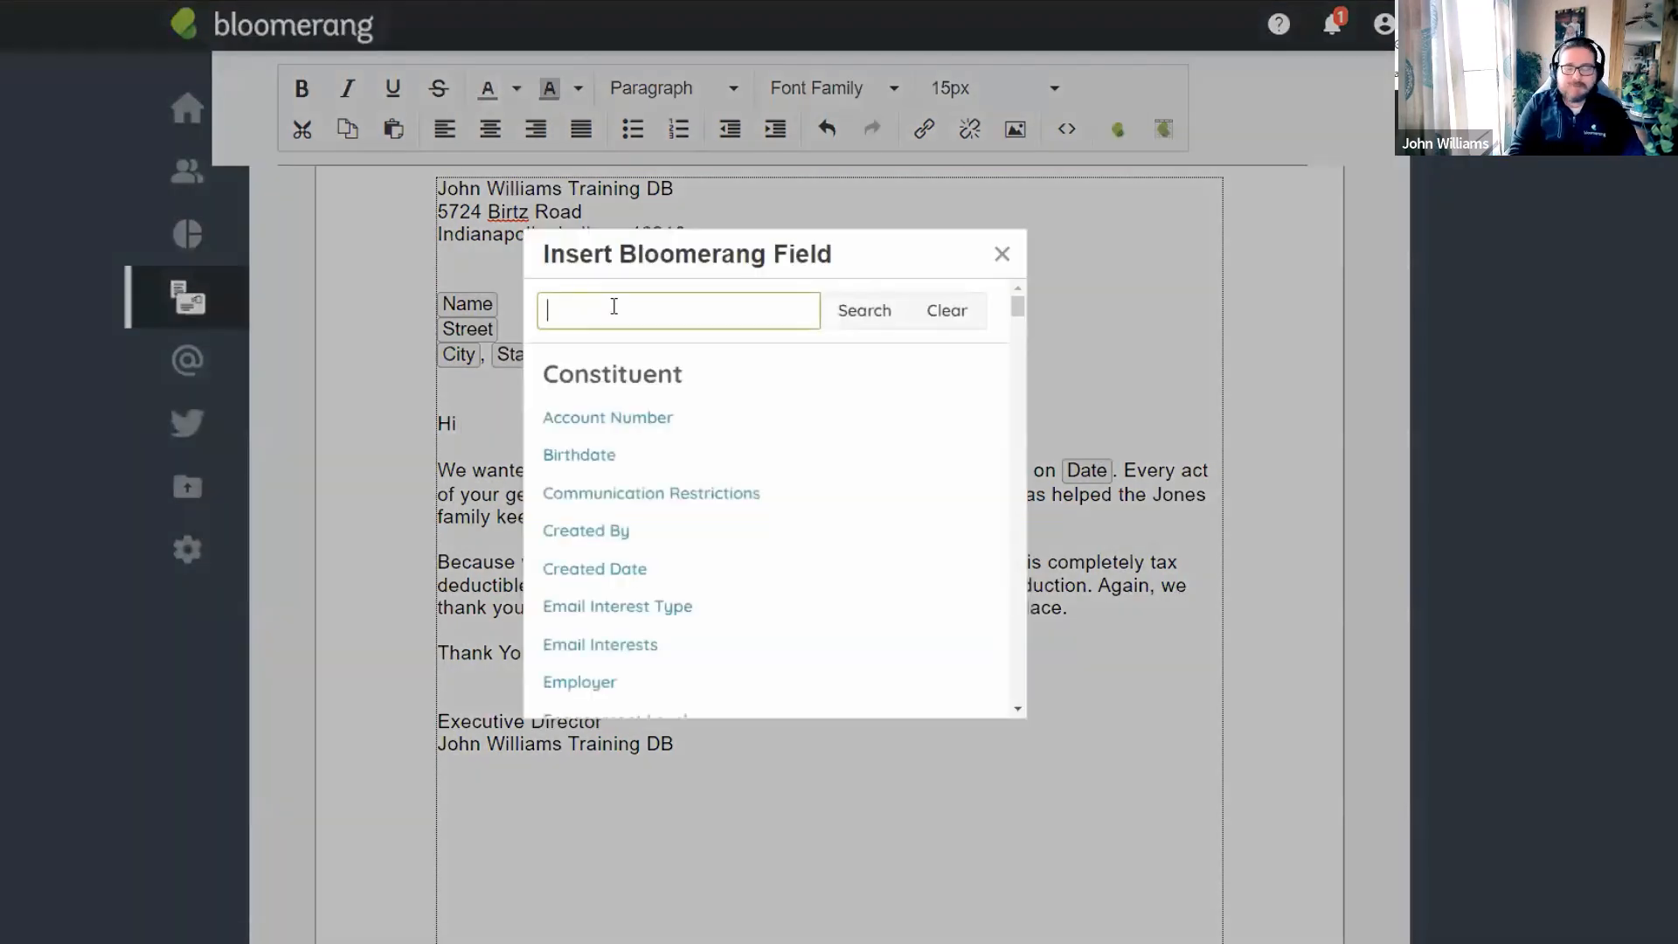
pyautogui.write('name')
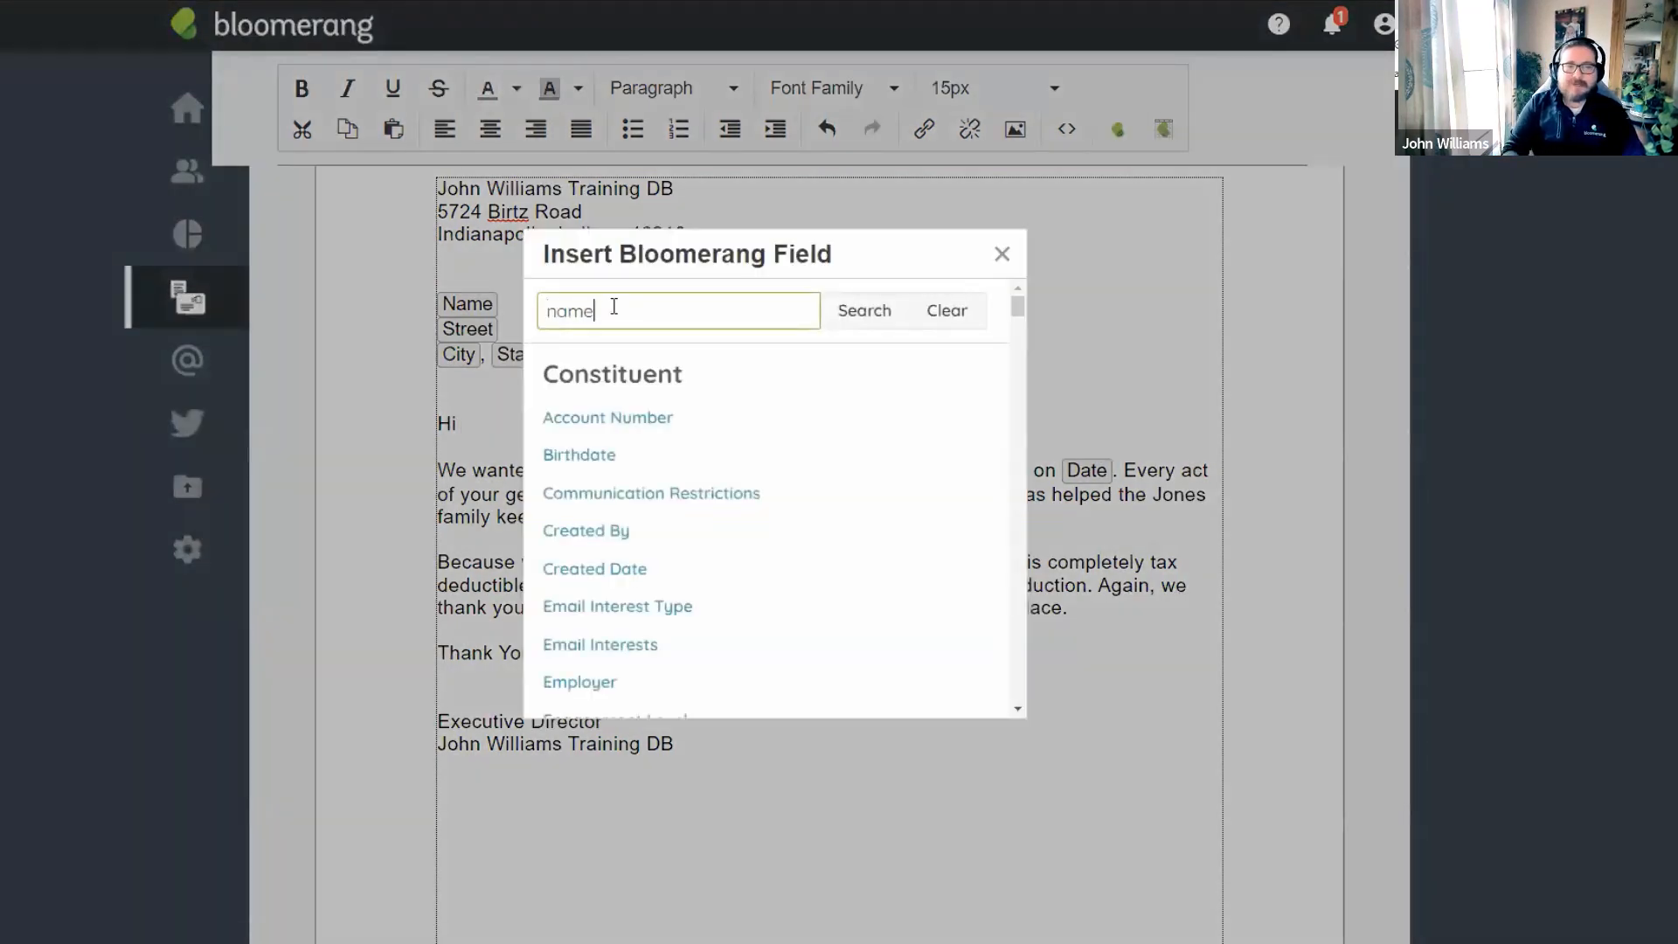
pyautogui.click(871, 326)
pyautogui.scroll(-1, 694, 374)
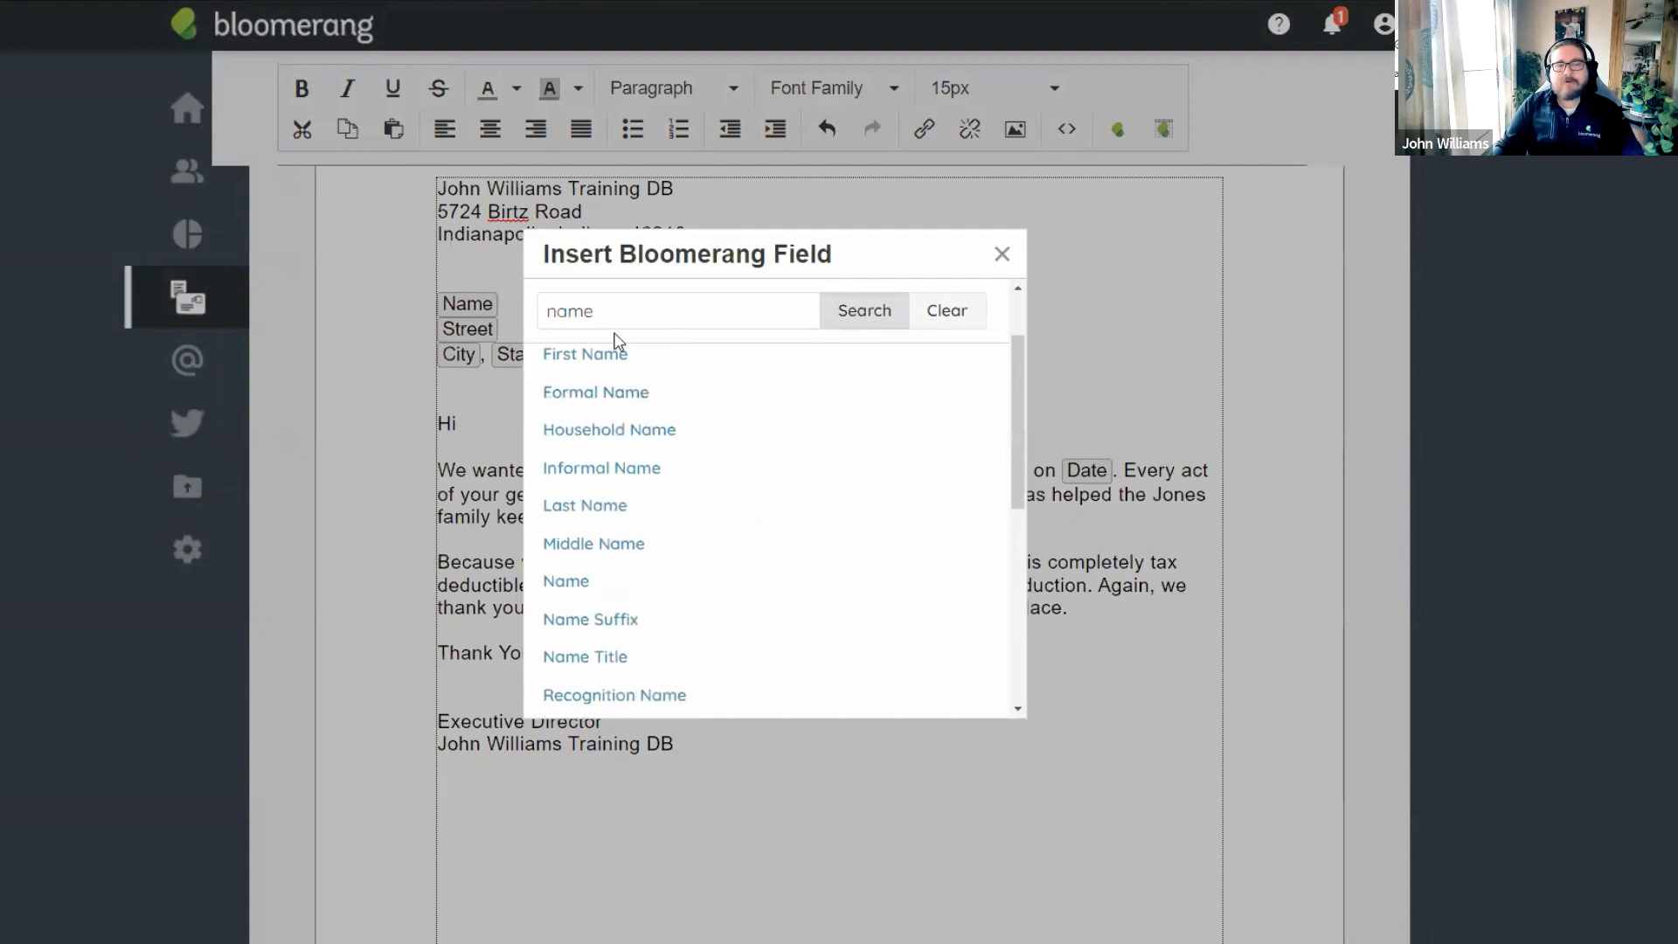
pyautogui.scroll(1, 616, 490)
pyautogui.scroll(-1, 621, 463)
pyautogui.scroll(1, 623, 461)
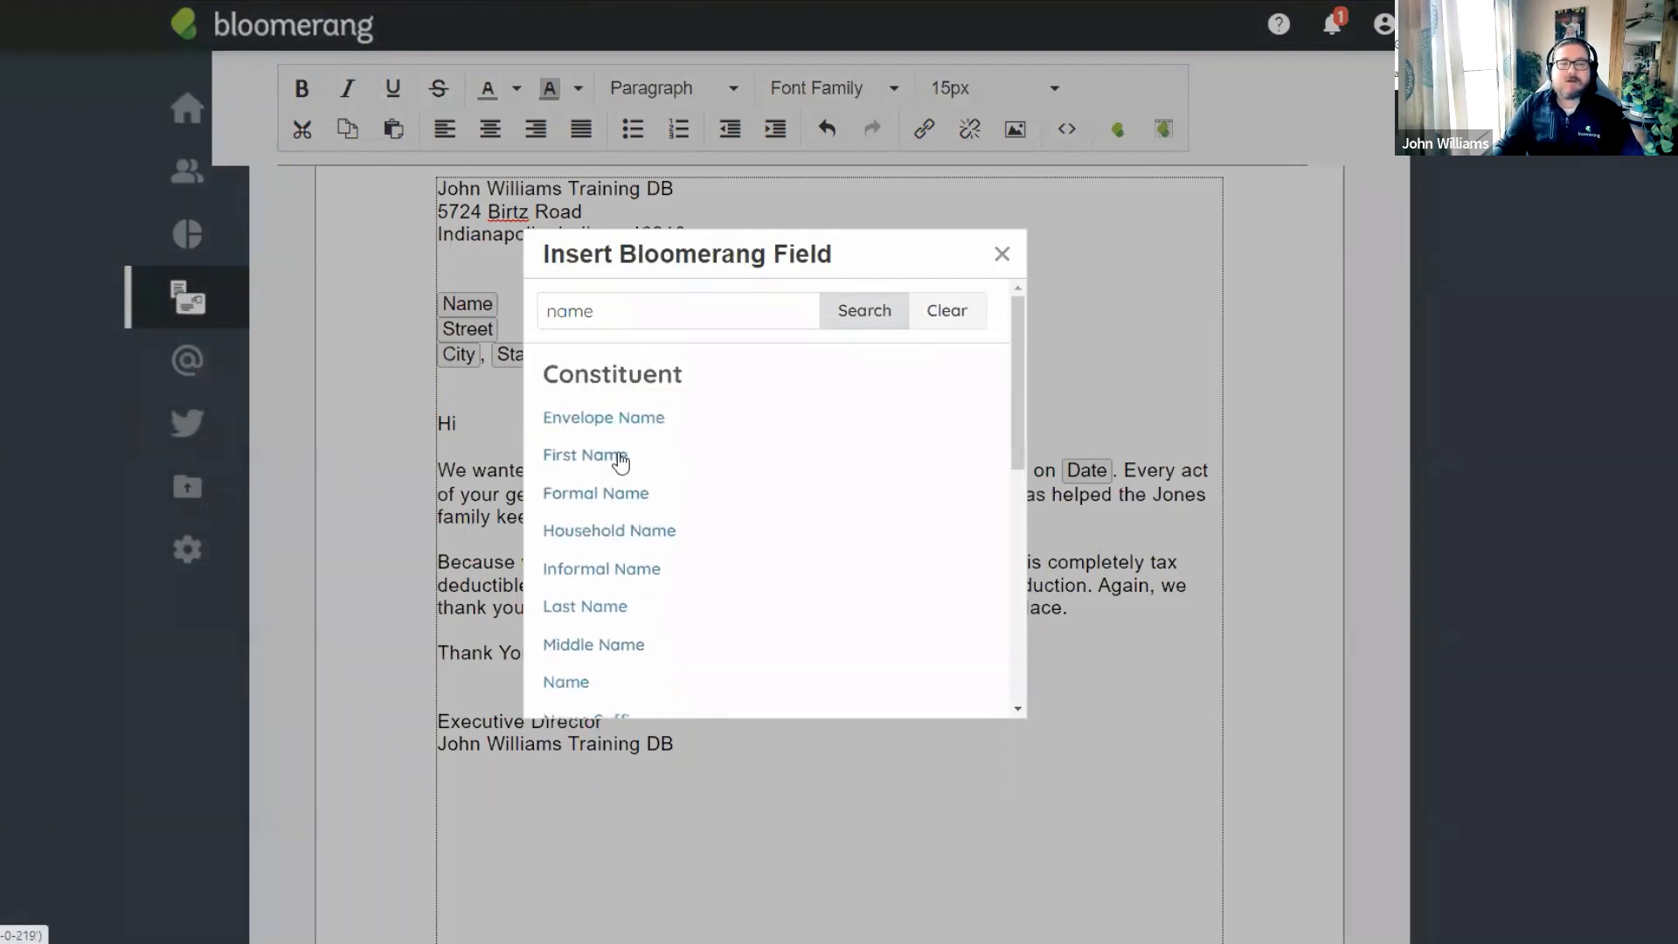
pyautogui.scroll(-1, 629, 476)
pyautogui.scroll(-1, 631, 479)
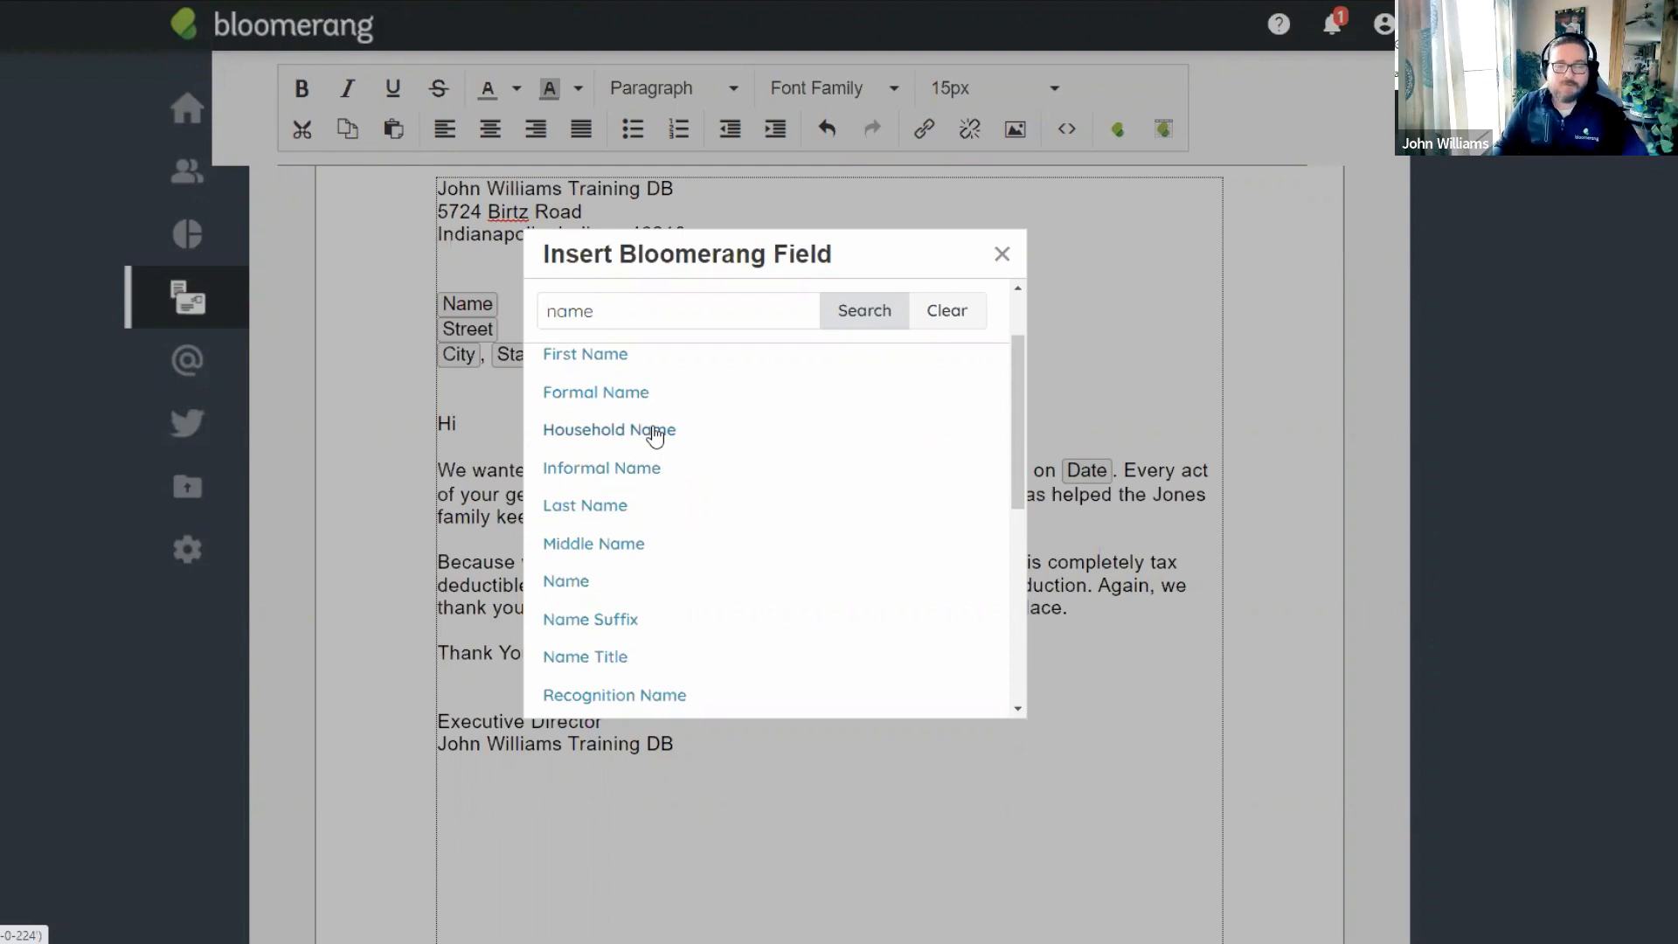
pyautogui.click(615, 480)
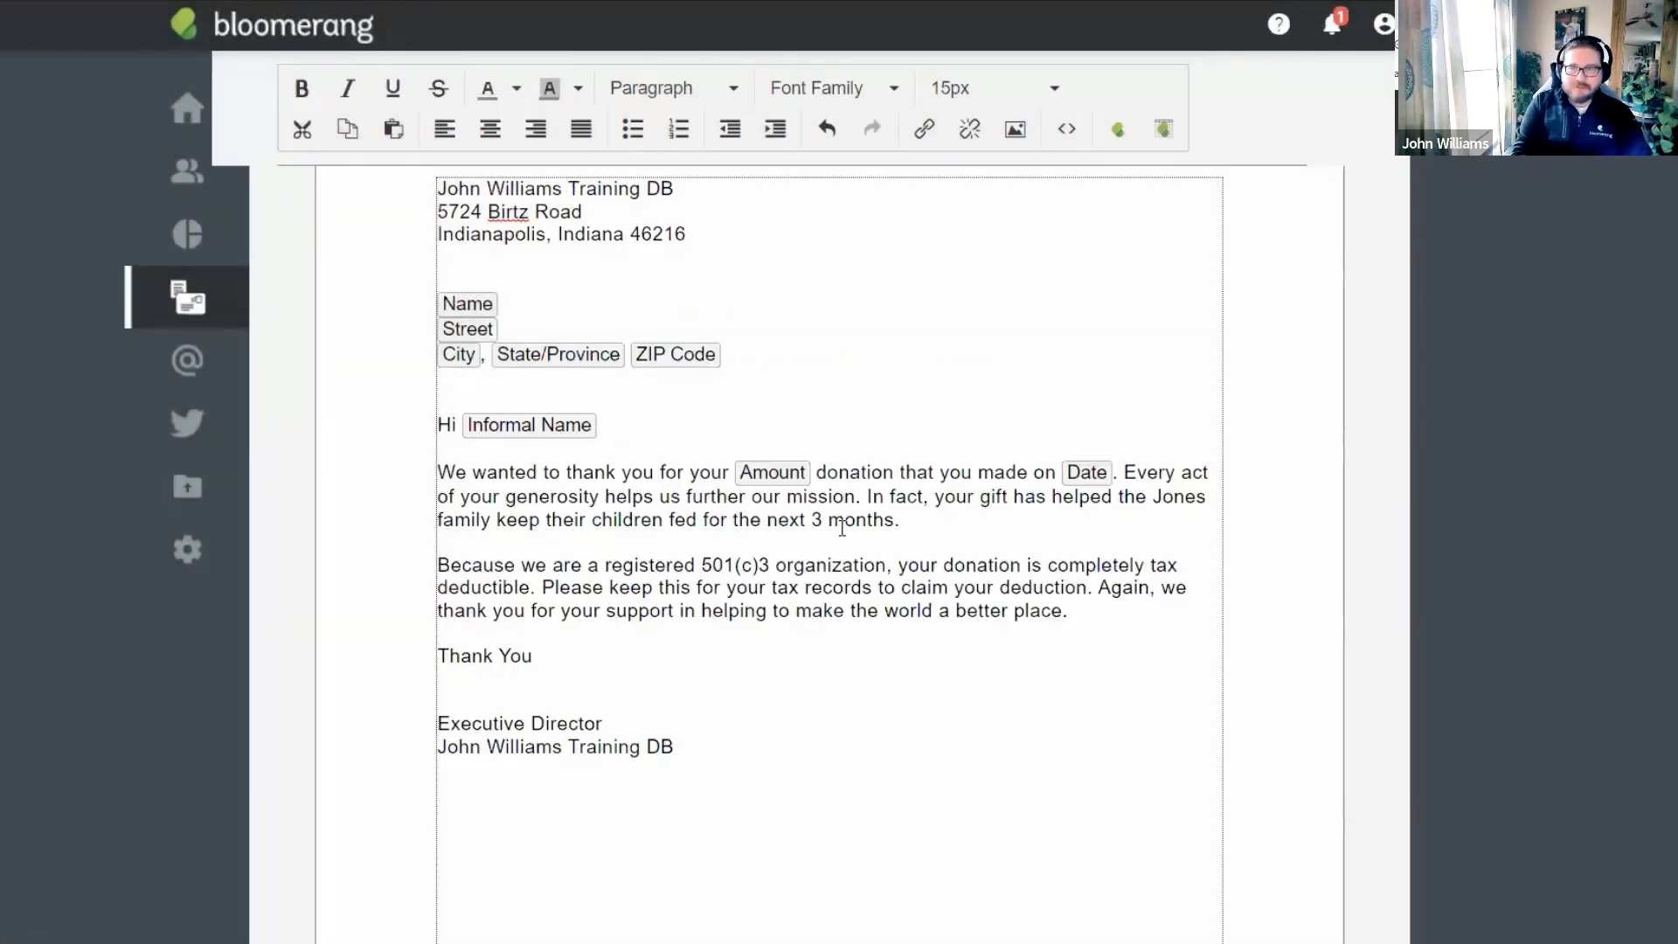
pyautogui.write(',')
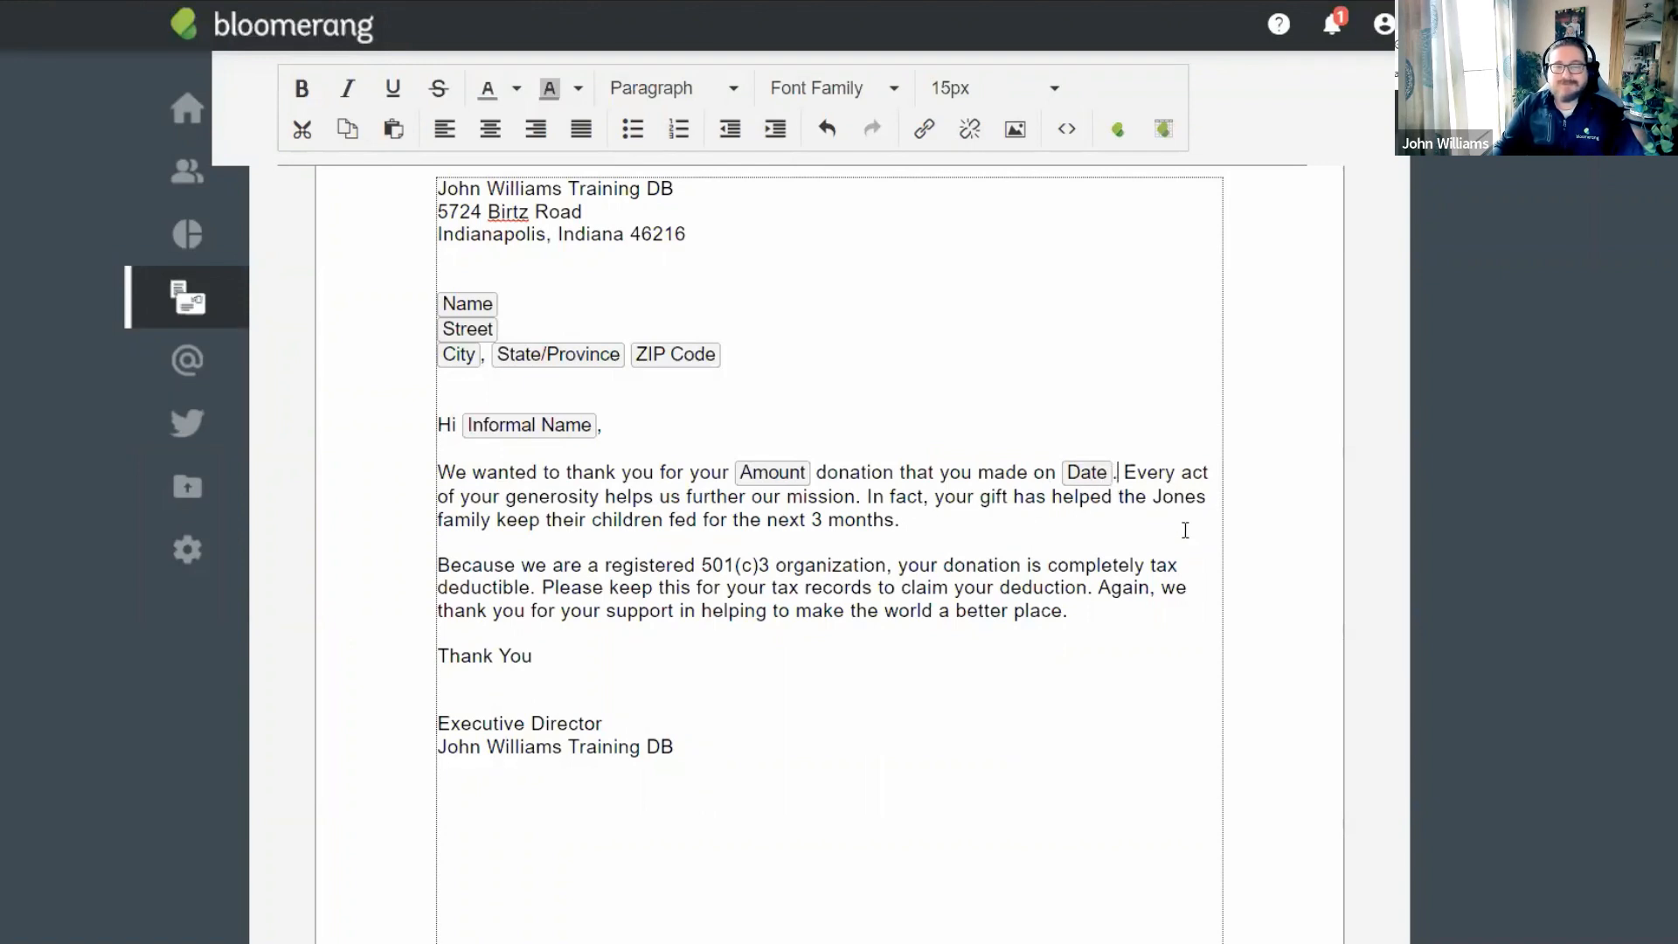
# Replace the Amount and Date wording with 'generous contributions in 2021. Your total deductible amount is'.
pyautogui.press('BackSpace')
pyautogui.press('BackSpace')
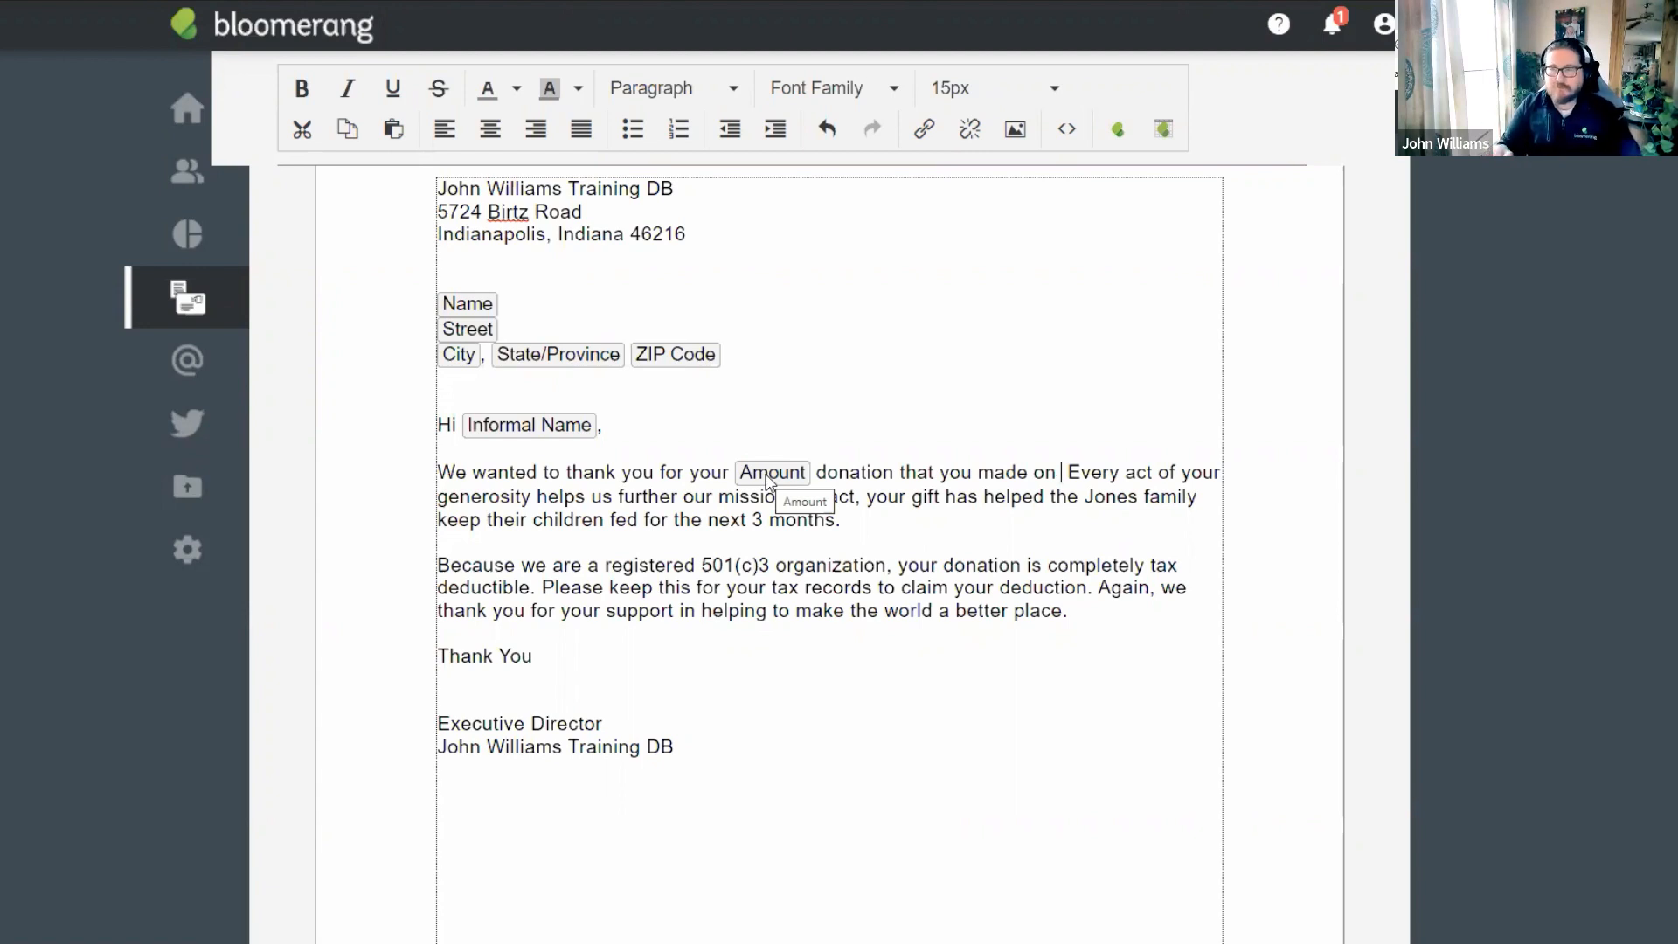
pyautogui.click(1053, 472)
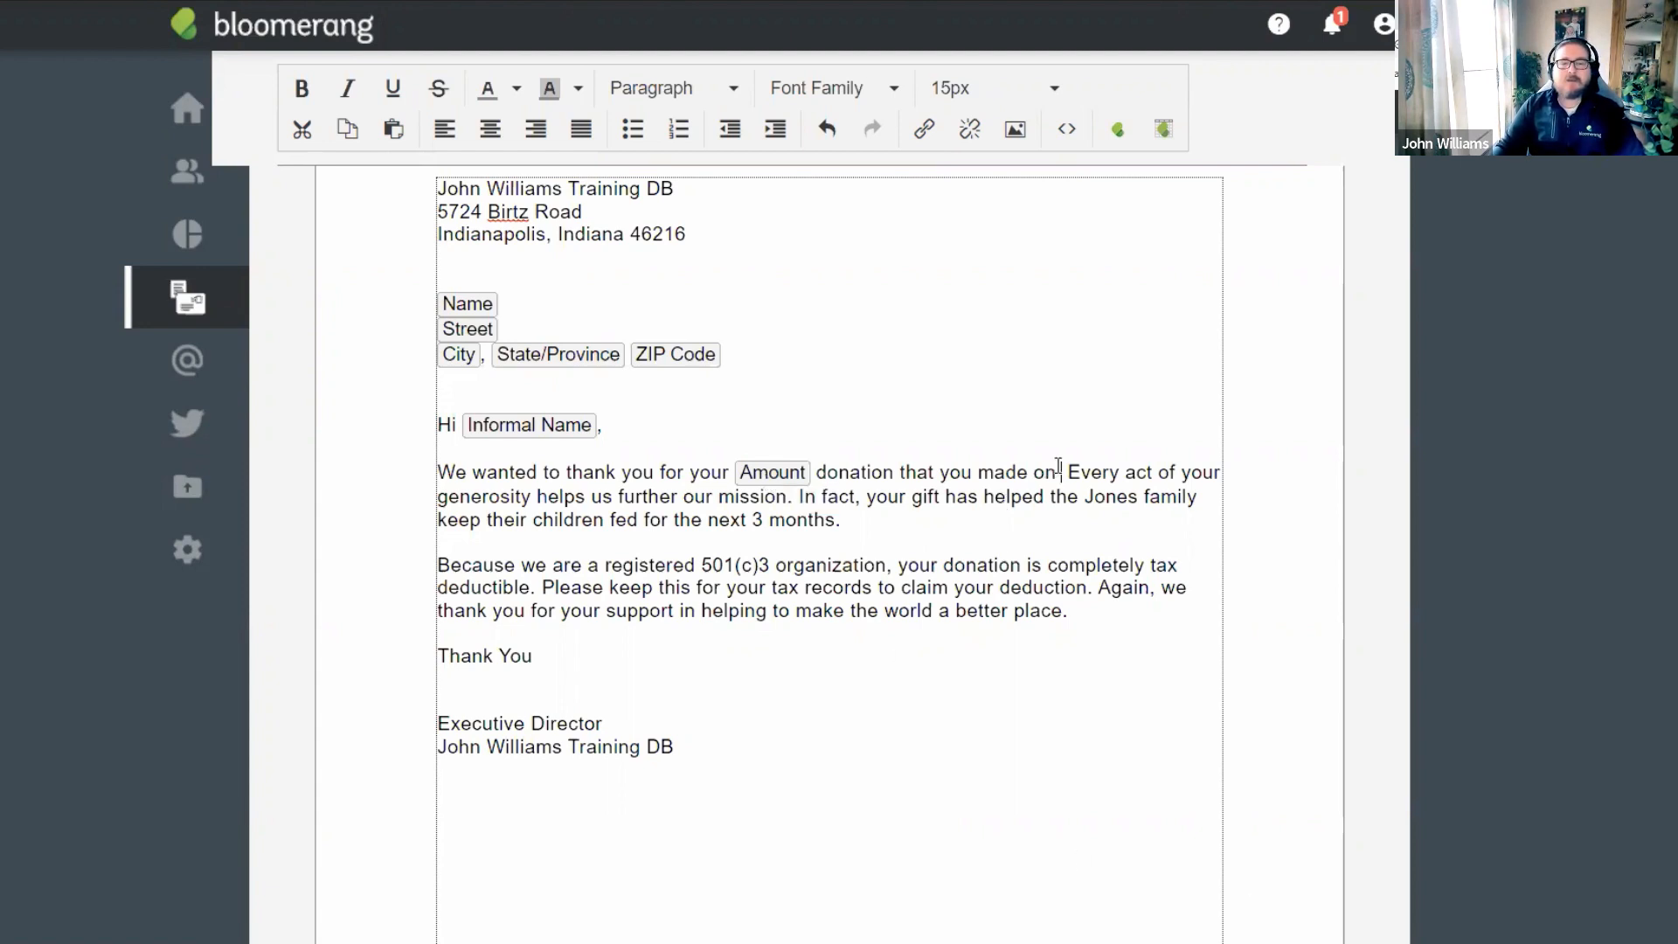
pyautogui.moveTo(1053, 472); pyautogui.dragTo(739, 473)
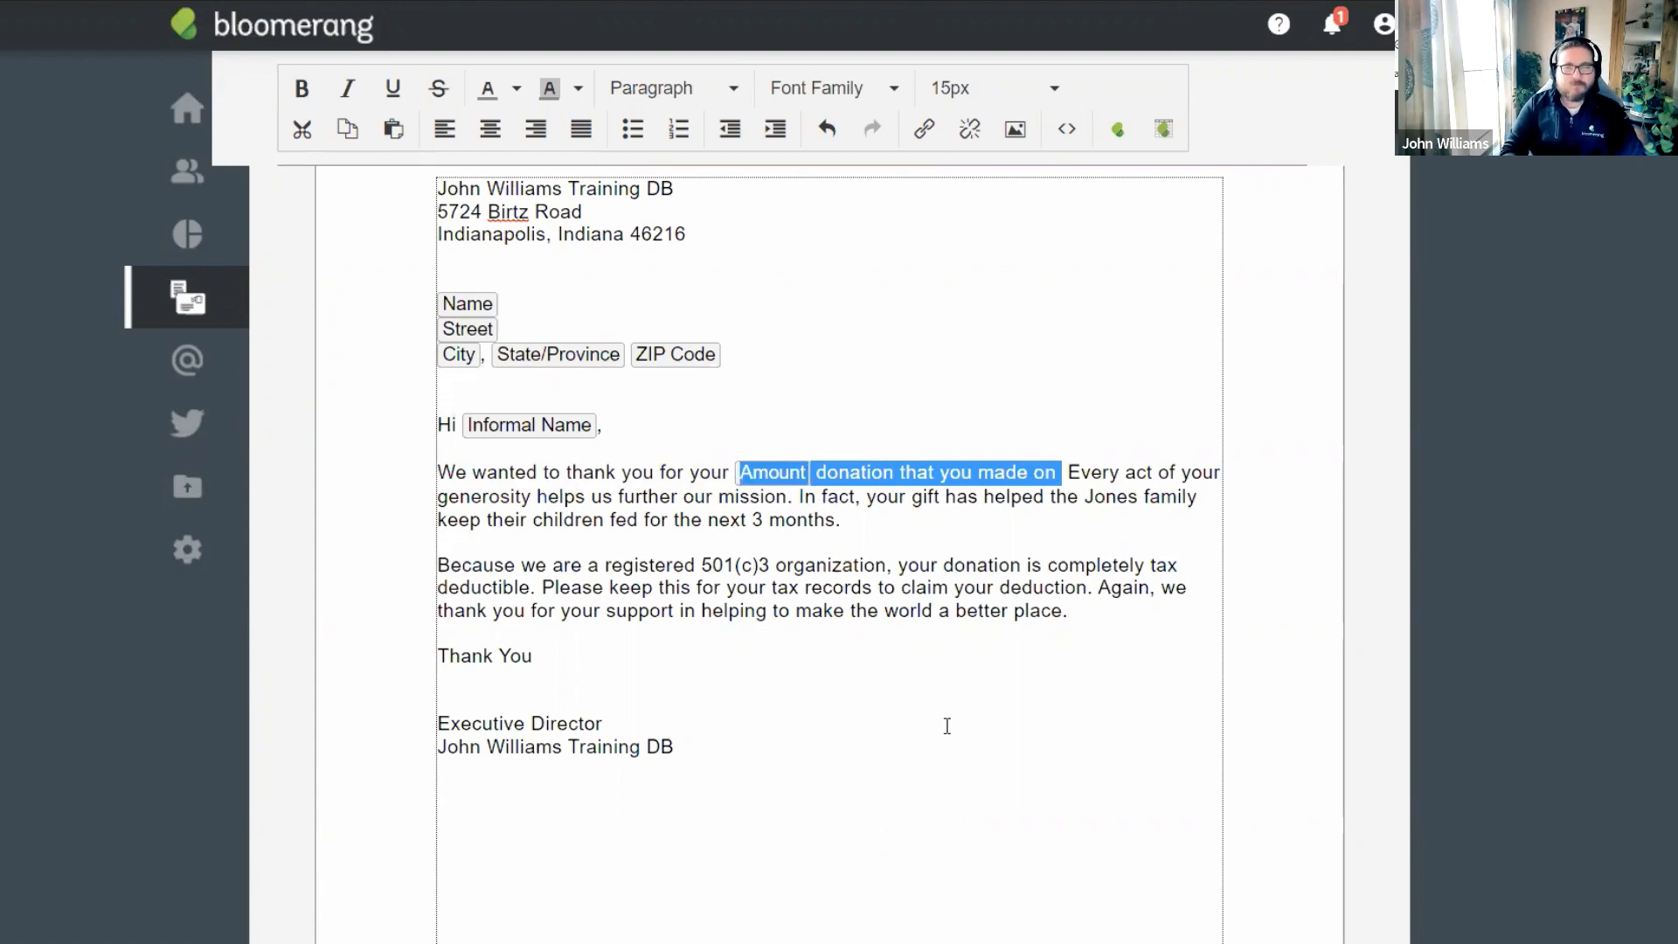
pyautogui.press('Delete')
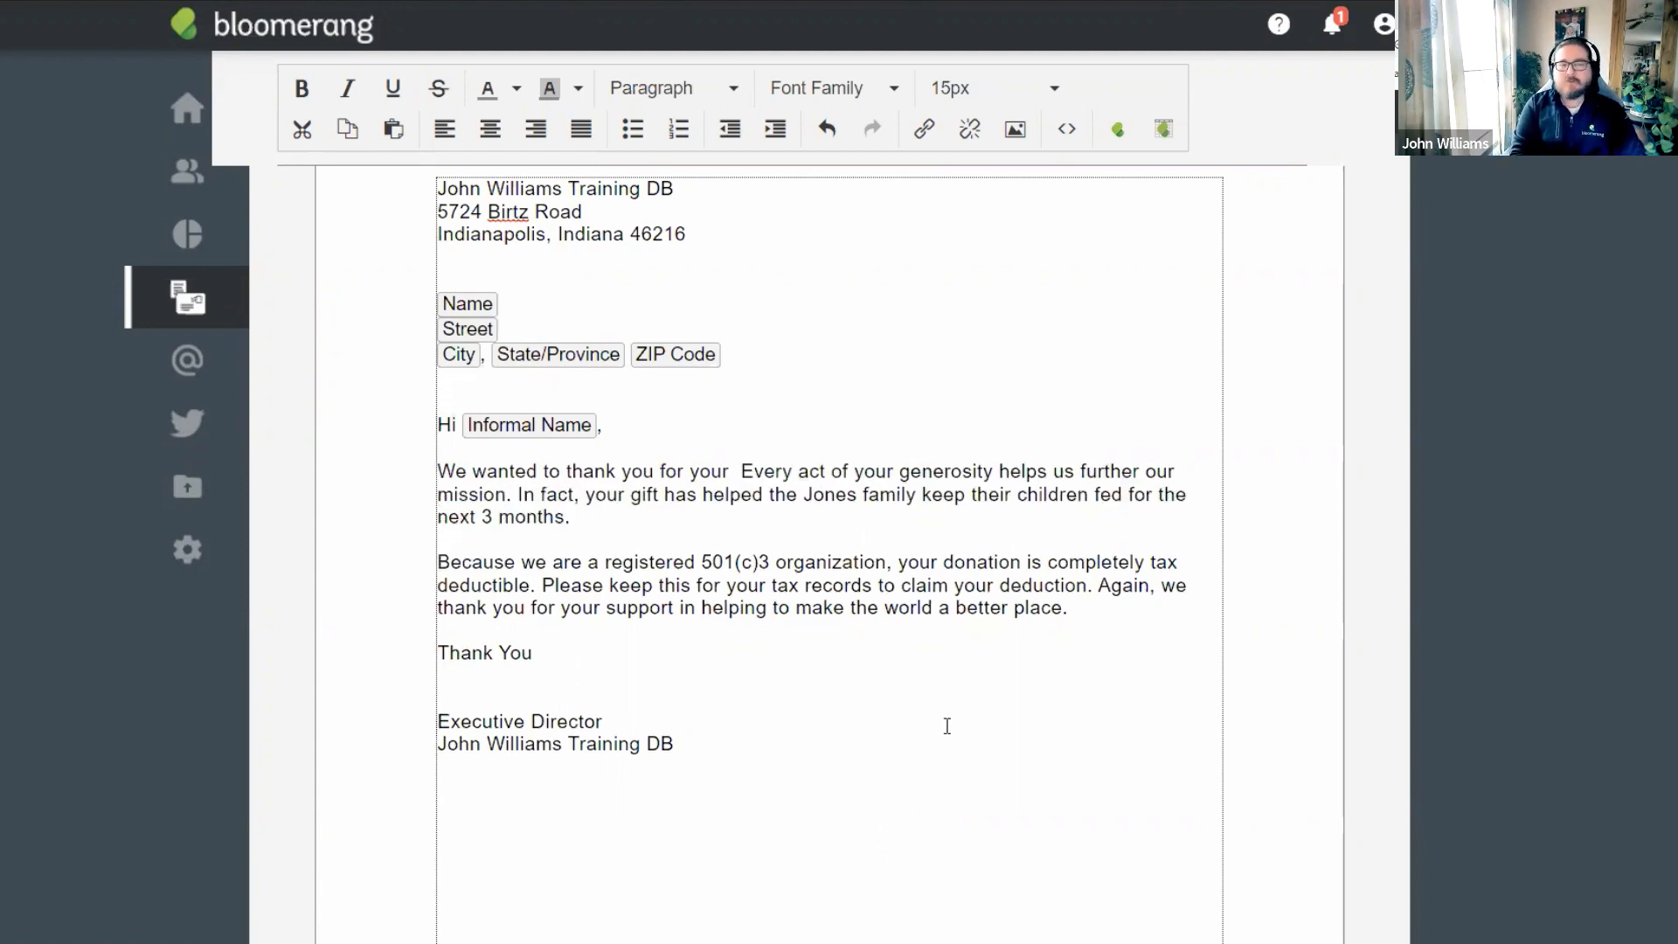
pyautogui.write('generou')
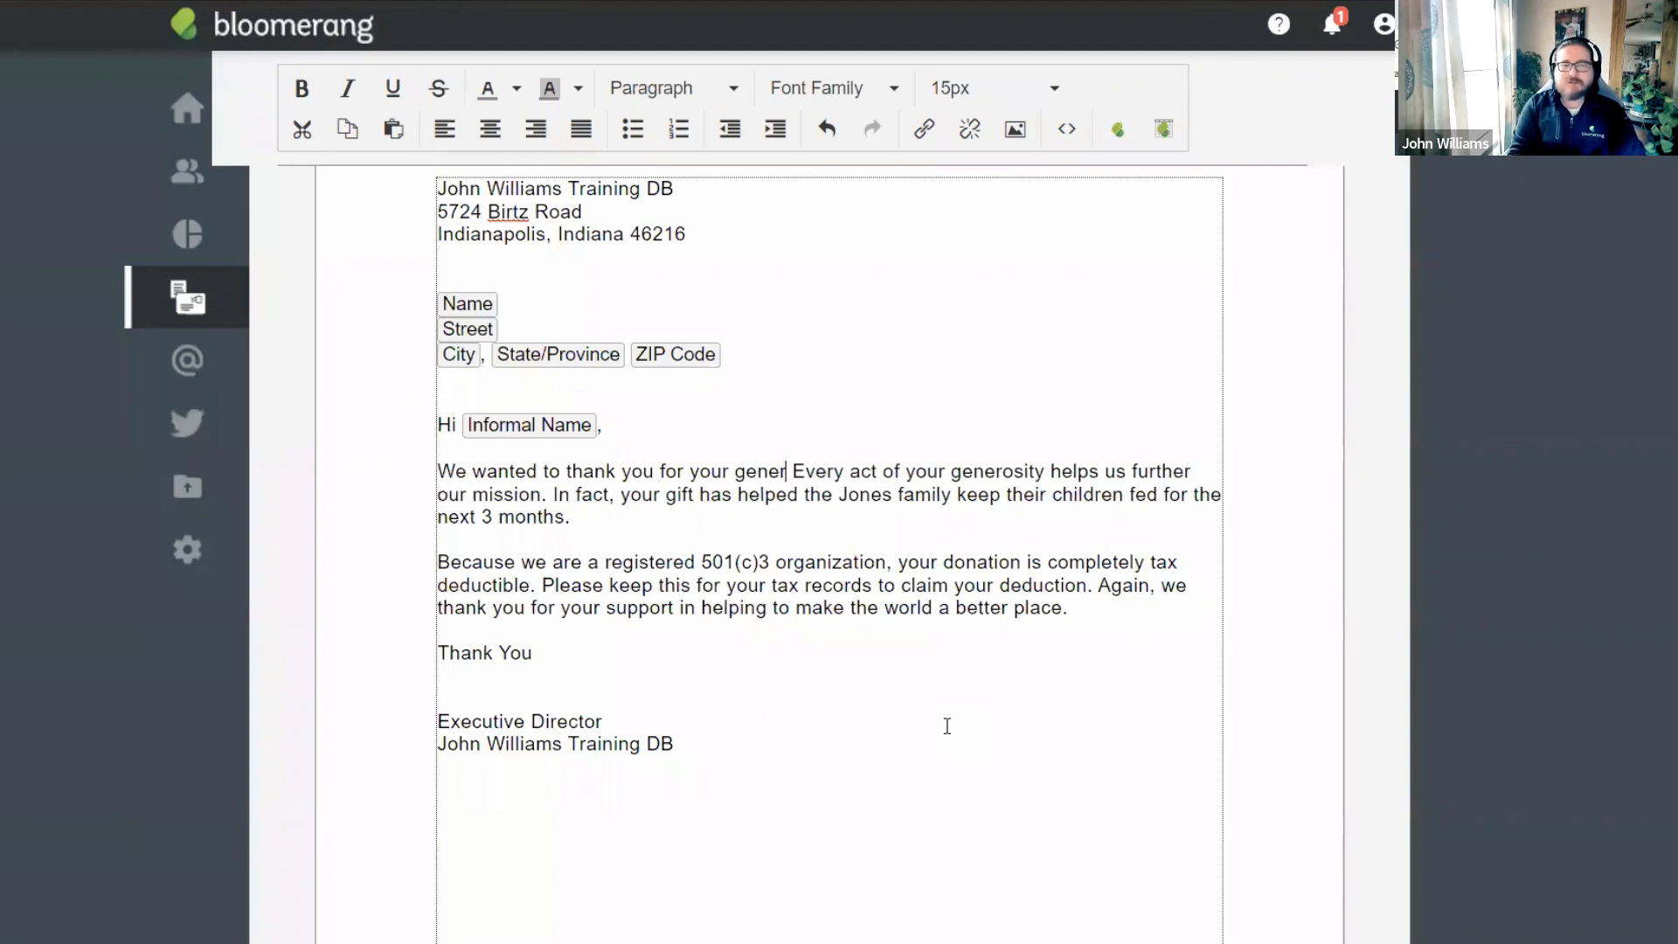
pyautogui.write('s contributions in')
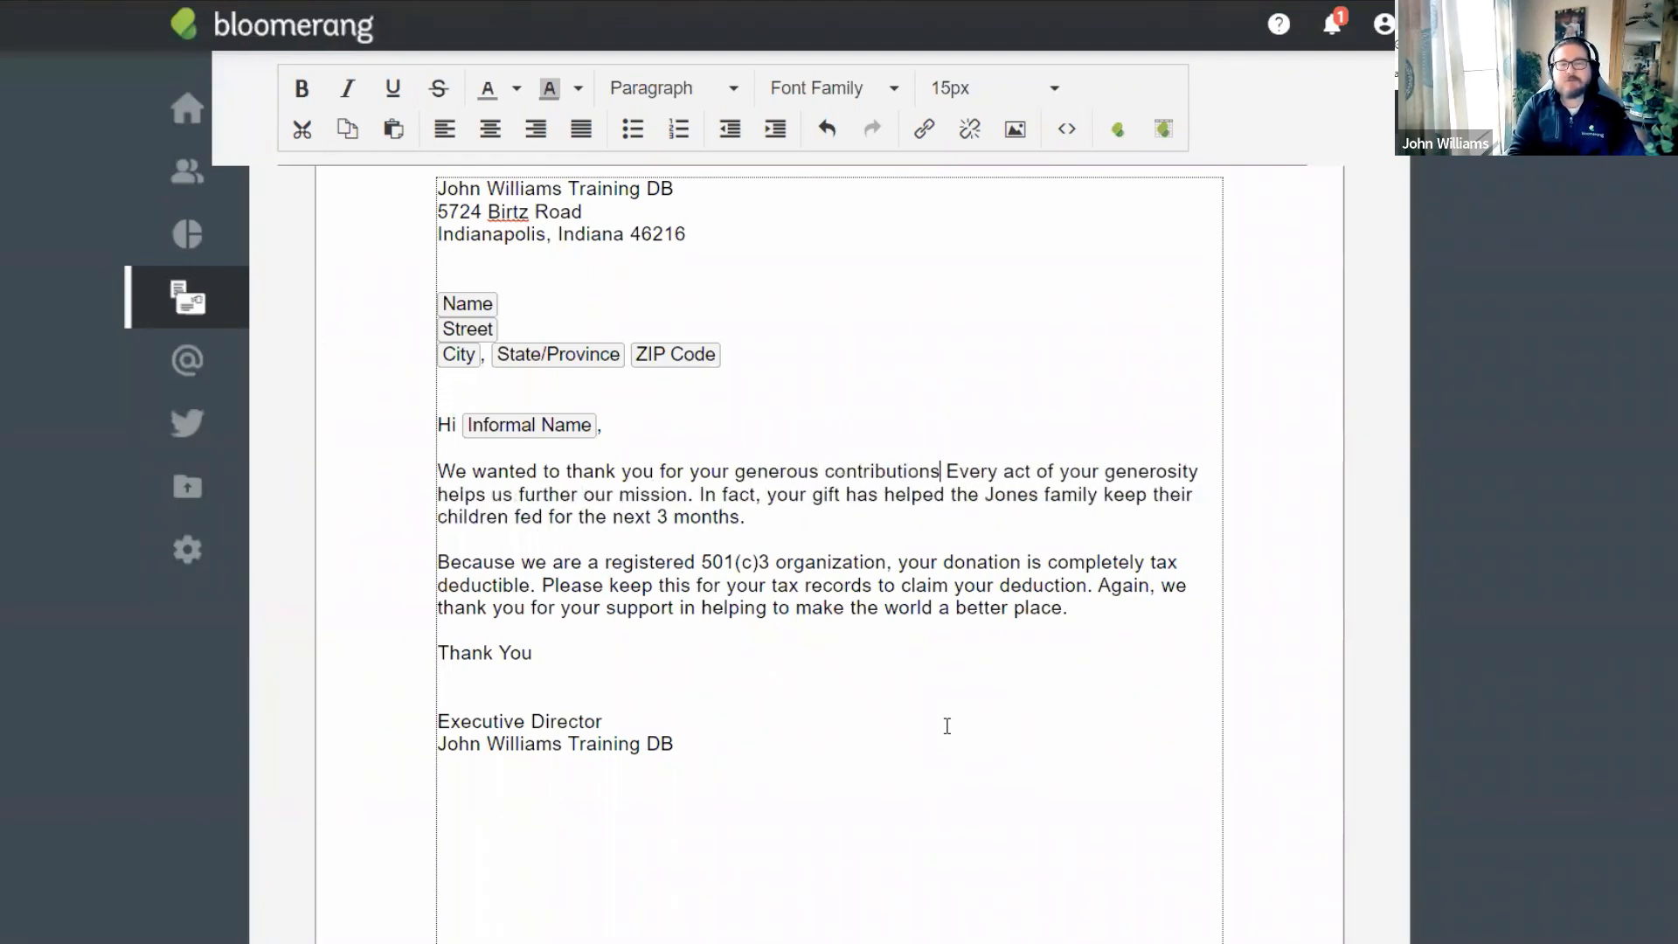
pyautogui.write(' 2021. Y')
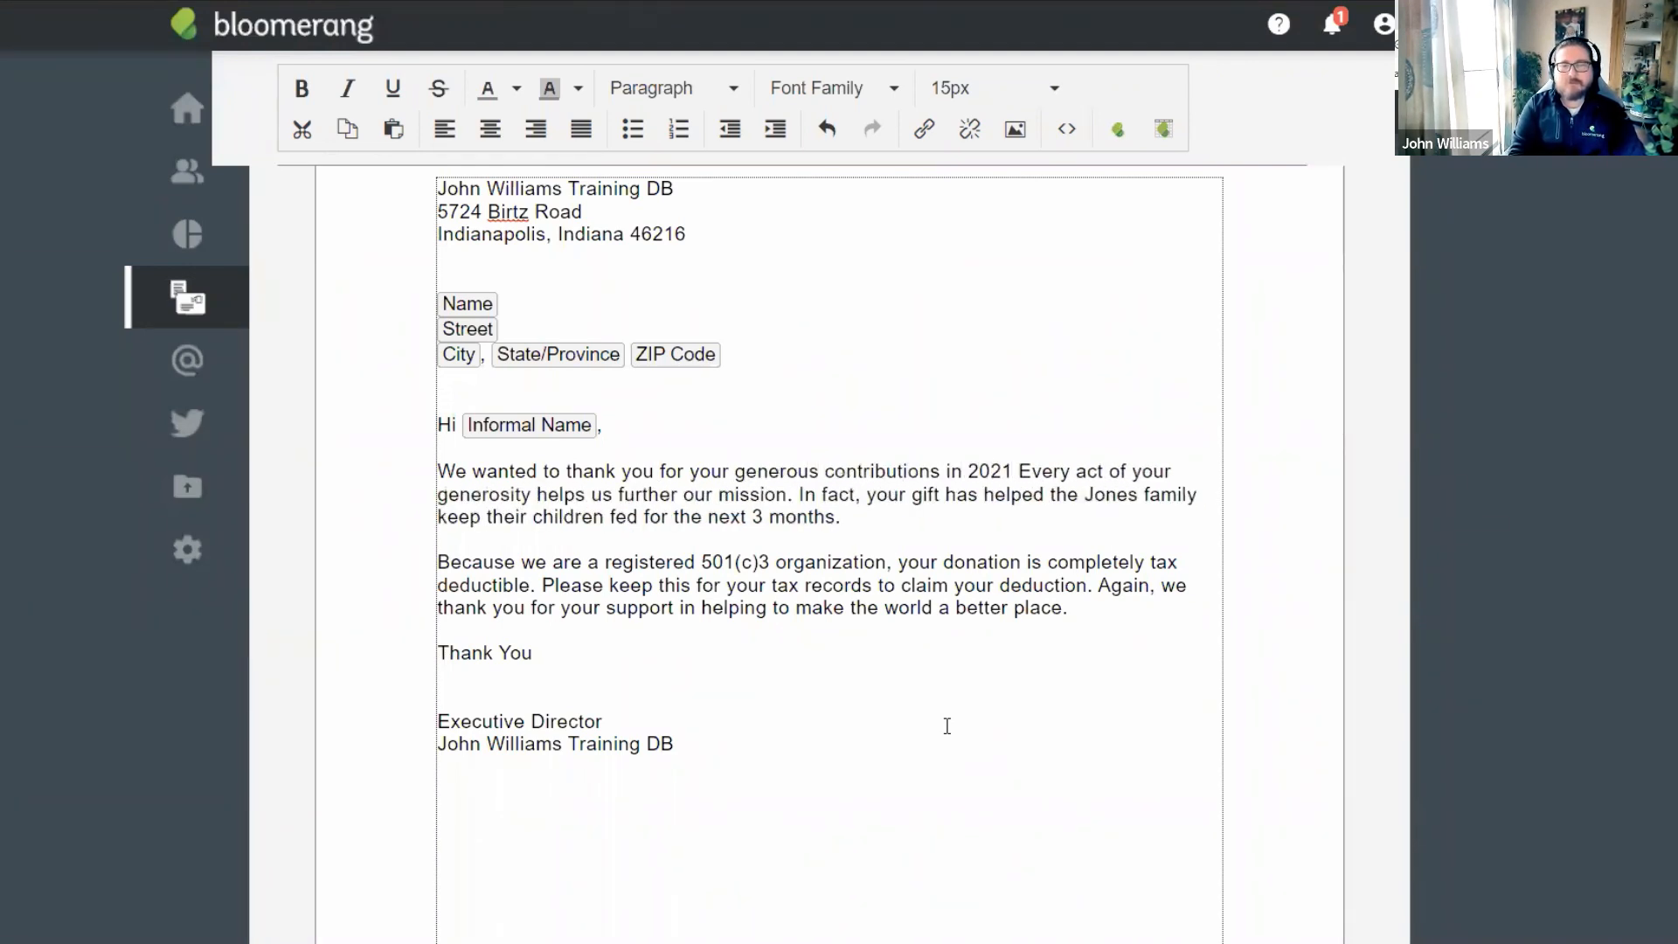
pyautogui.write('our total ')
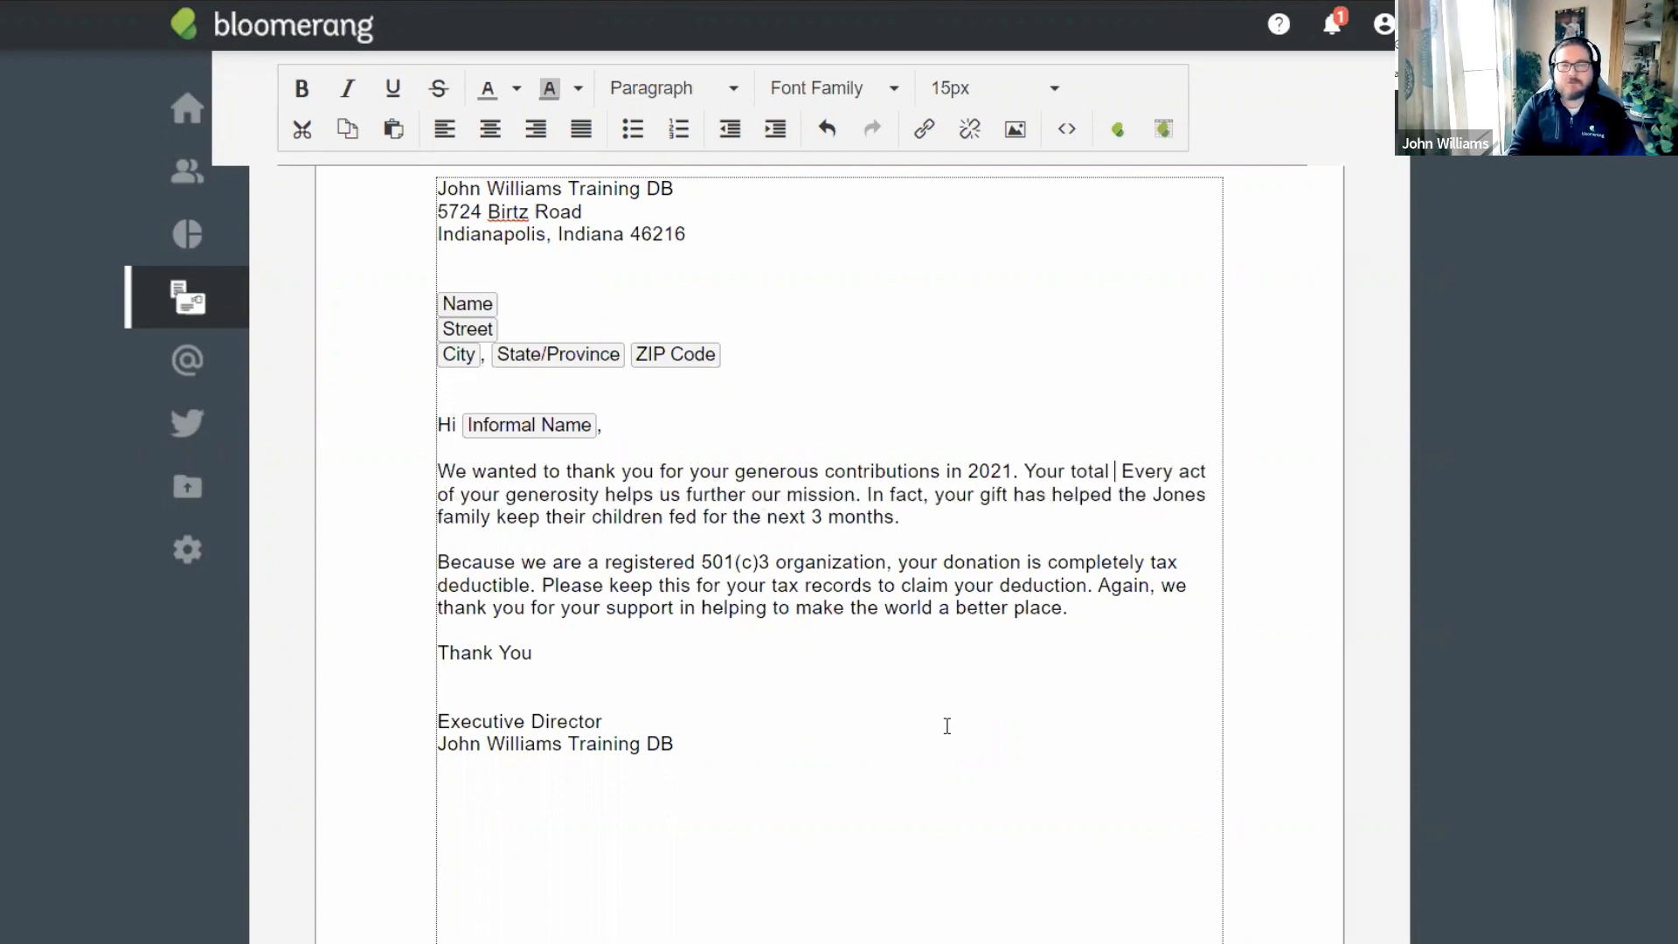
pyautogui.write('deductible amou')
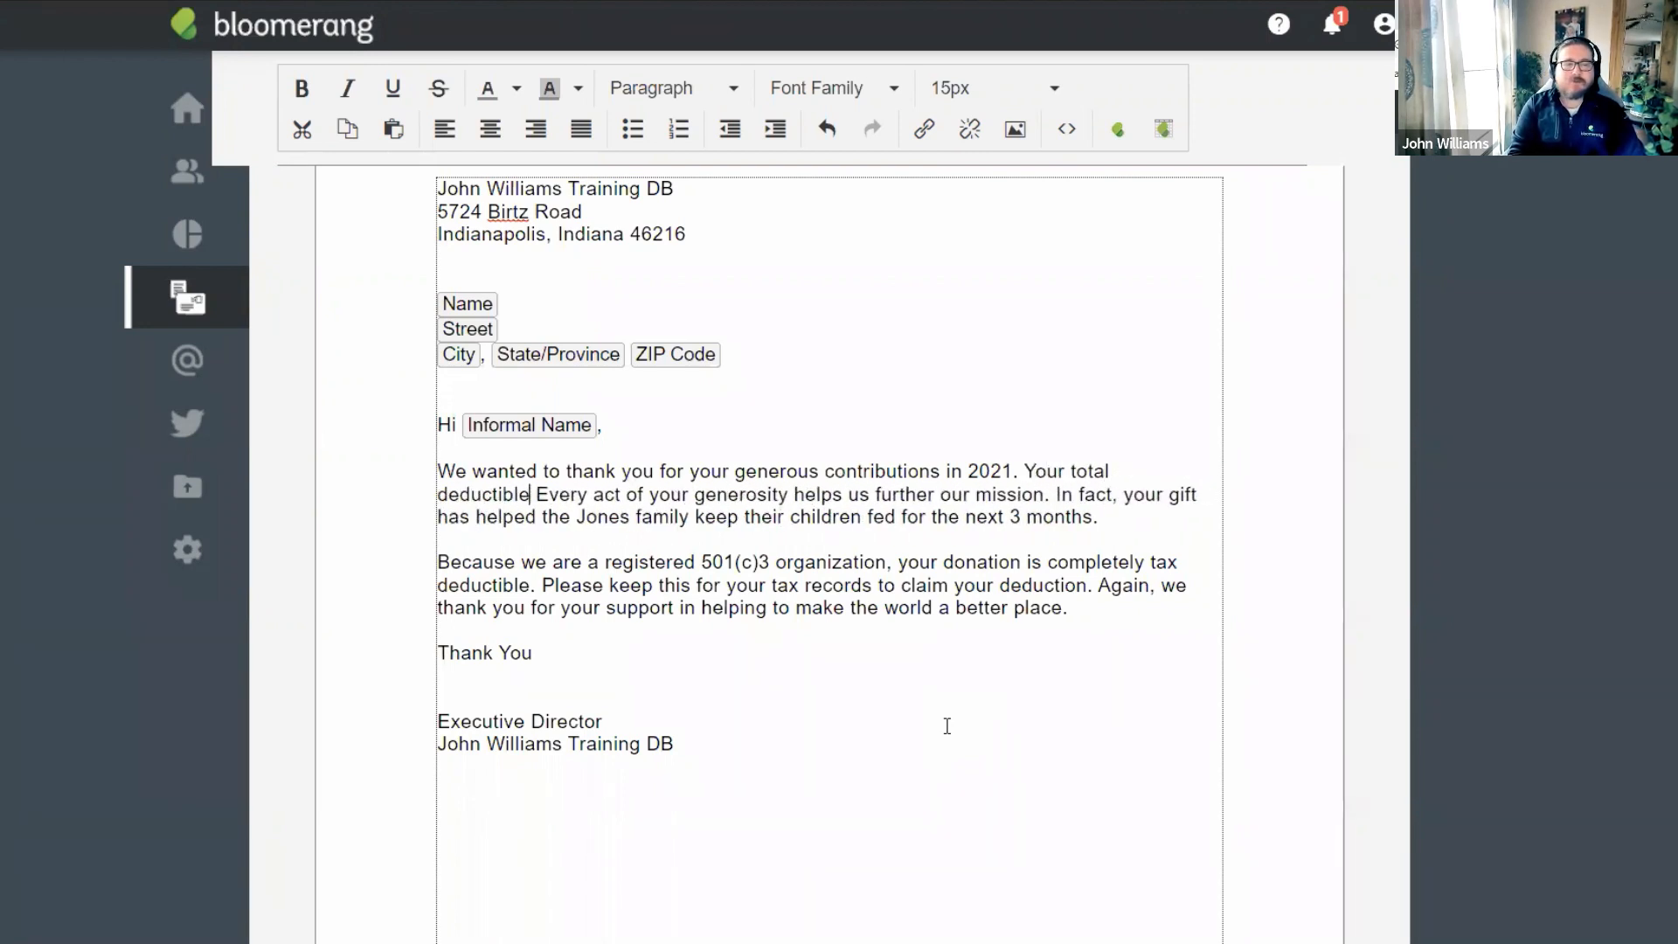
pyautogui.write('nt is')
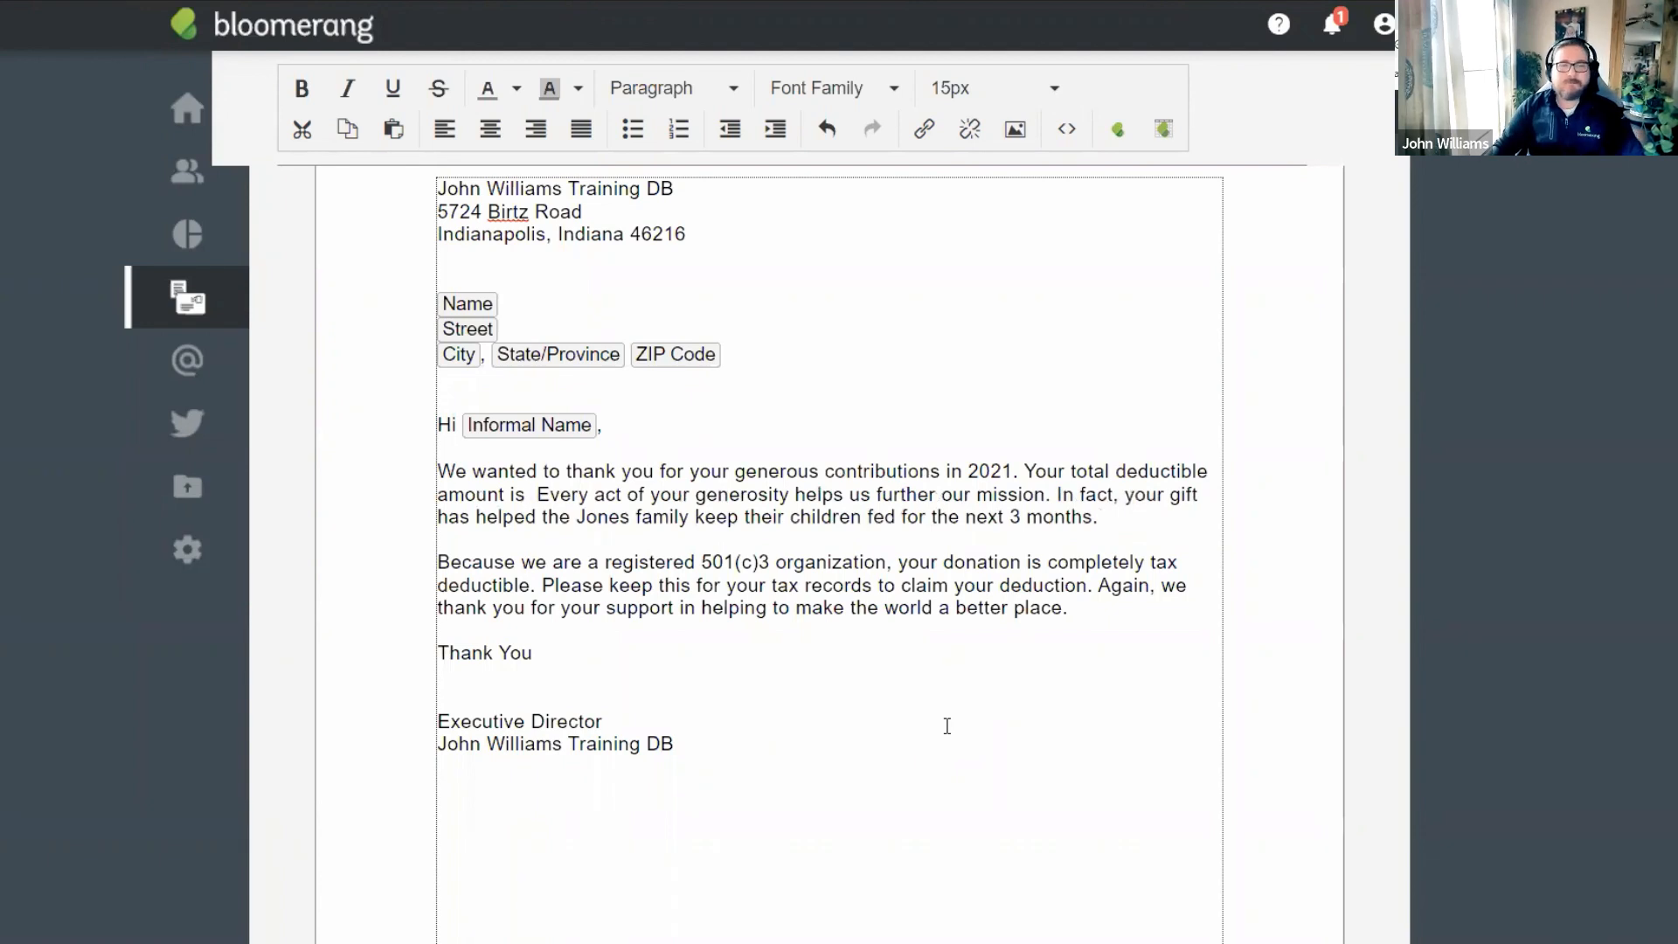
# Move 'Every act of your generosity…' into its own paragraph after a blank line.
pyautogui.click(535, 494)
pyautogui.press('Return')
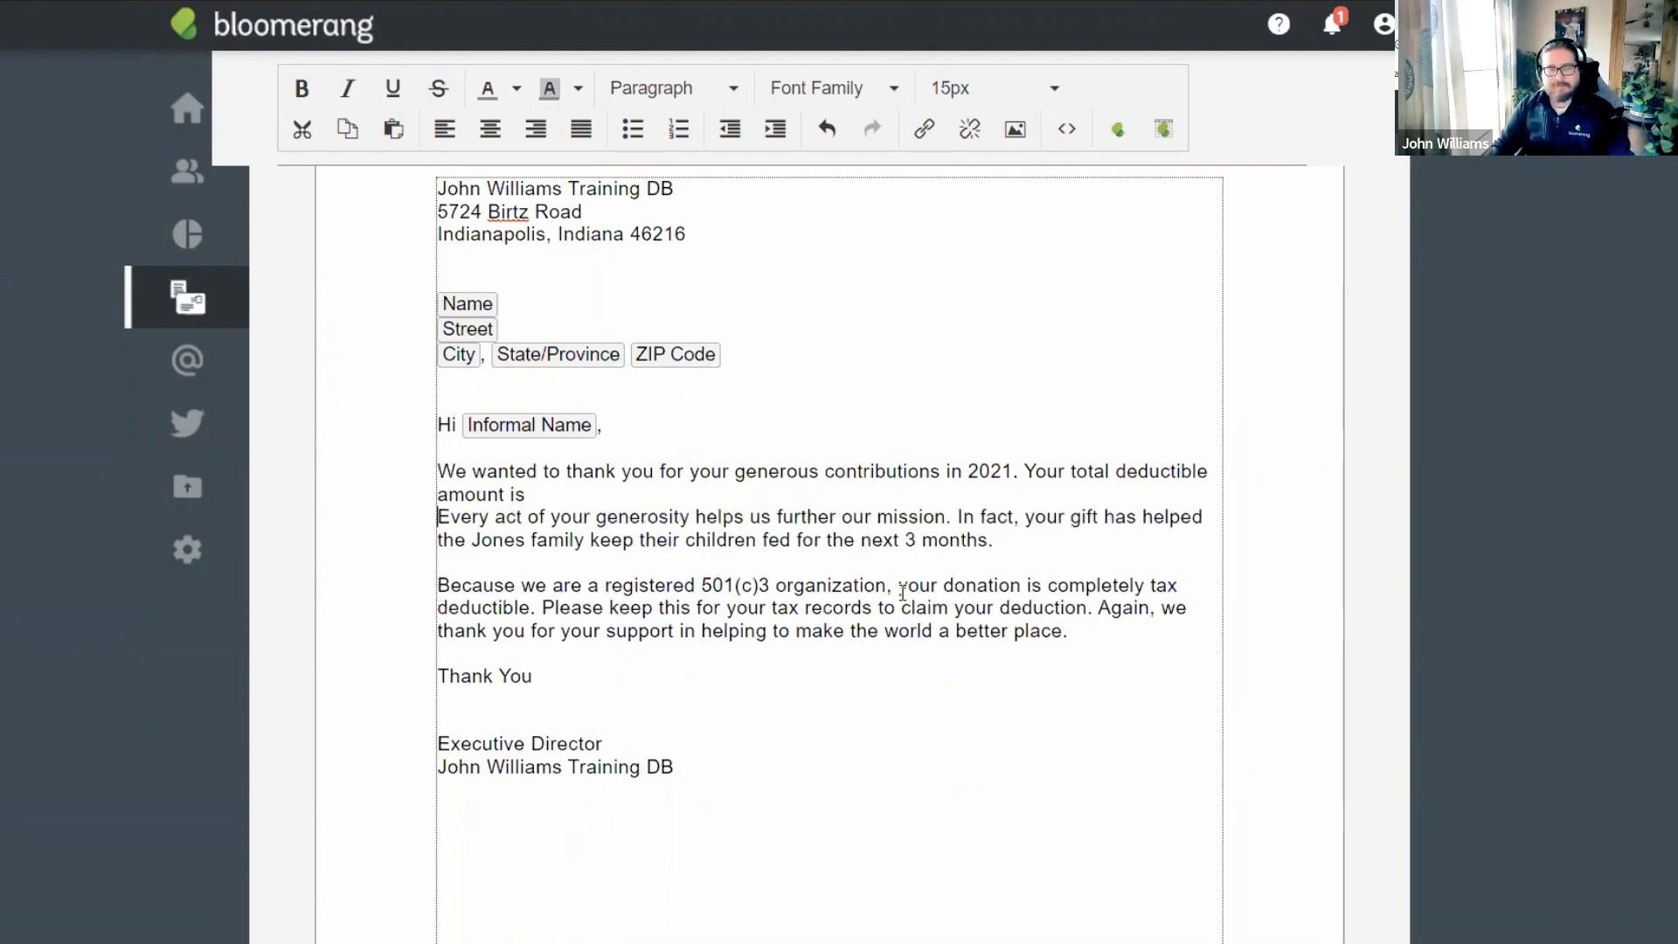
pyautogui.press('Return')
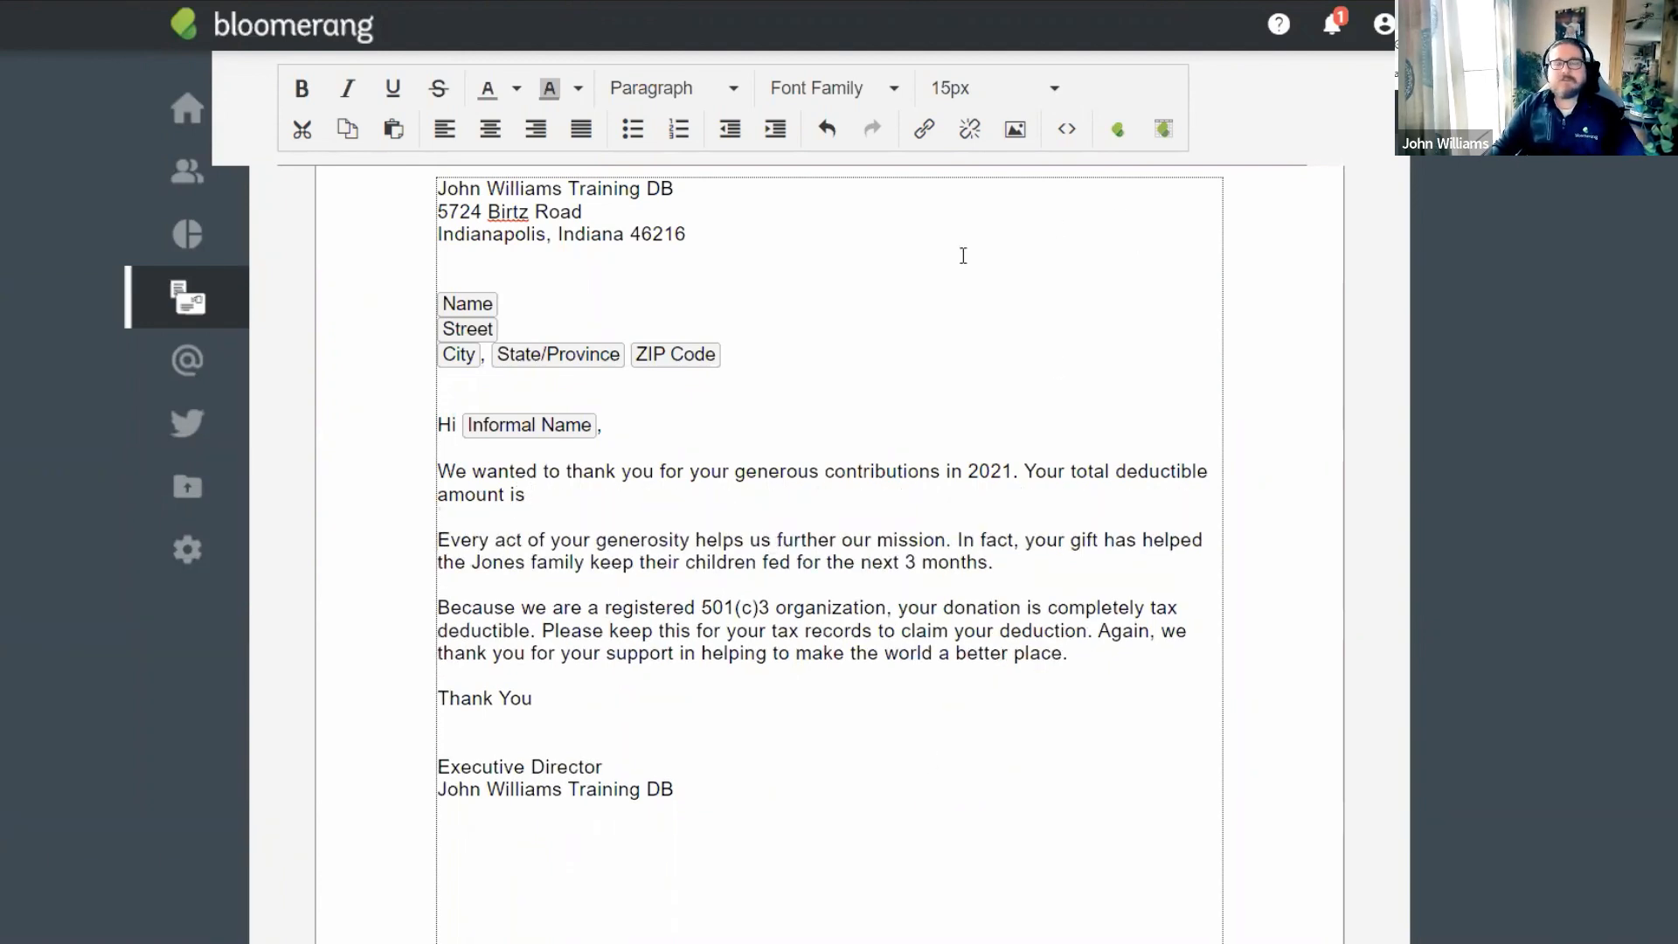
pyautogui.click(1118, 132)
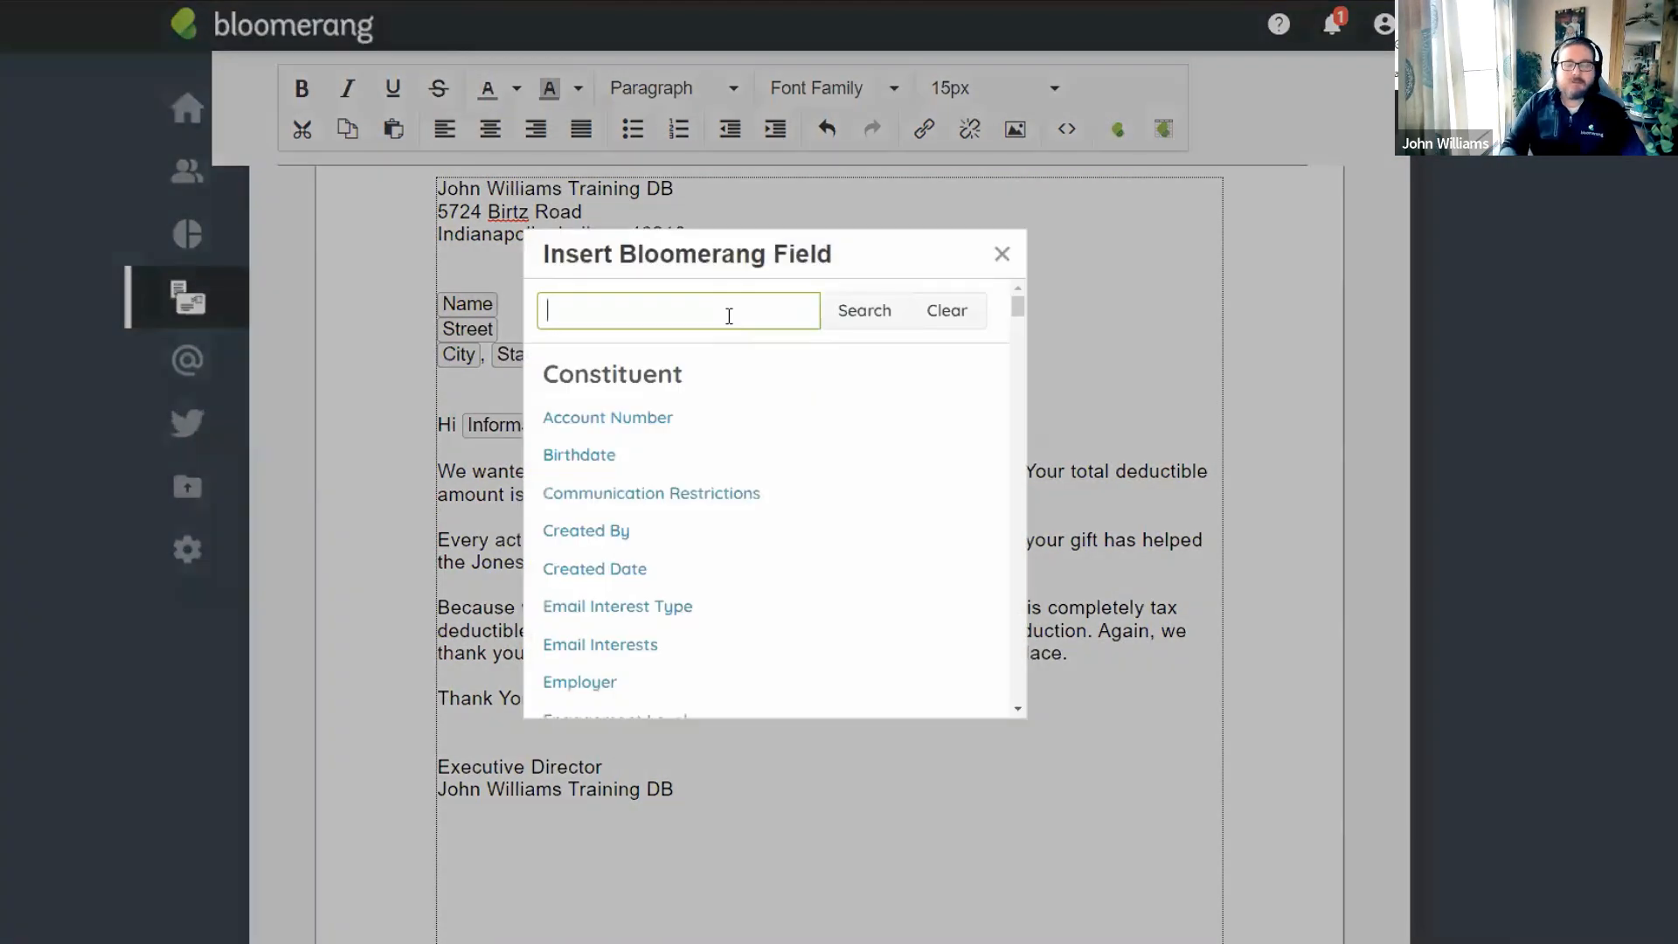
# Insert the Deductible Amount field after 'Your total deductible amount is' and add empty lines below.
pyautogui.write('deduct')
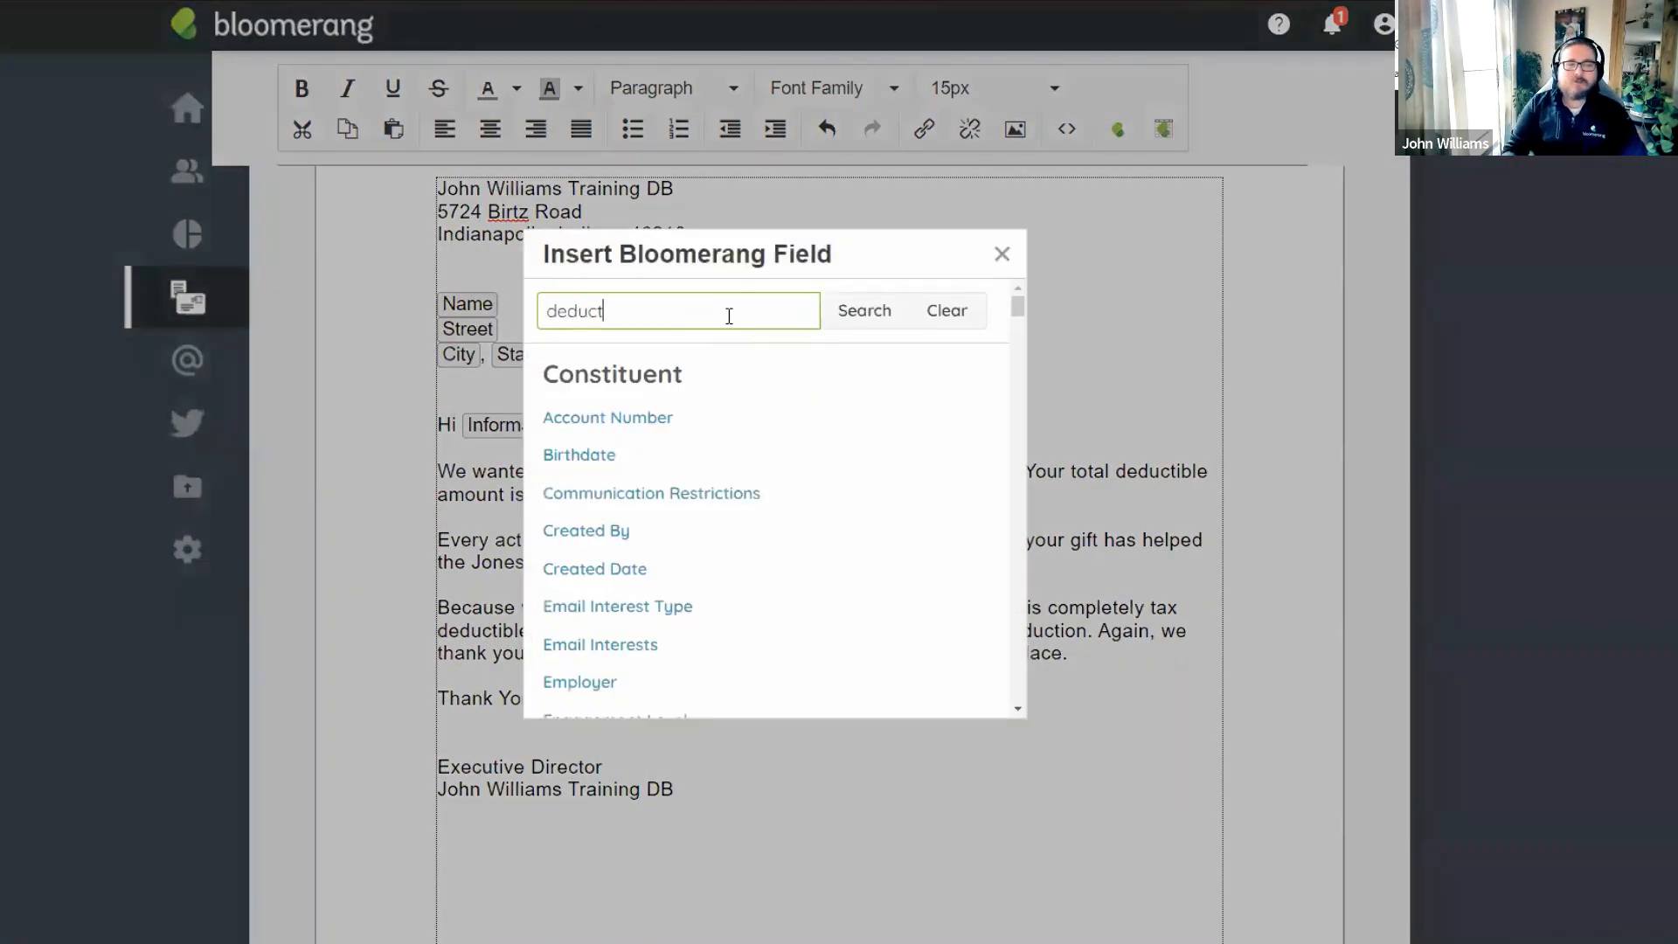
pyautogui.click(841, 313)
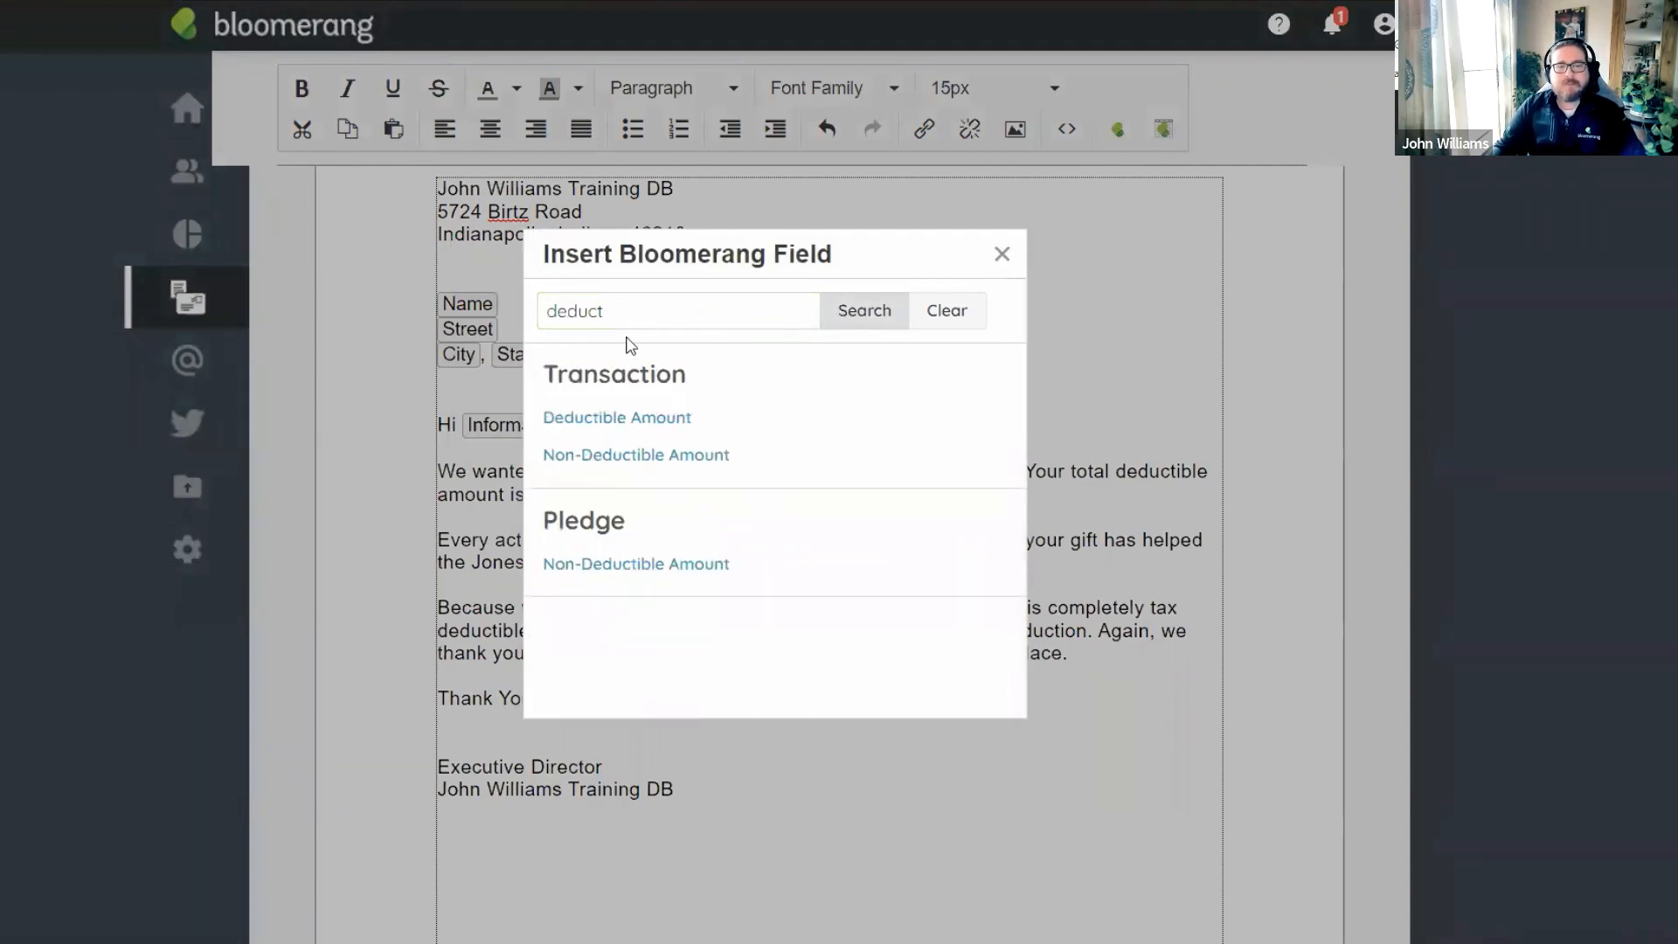
pyautogui.click(626, 420)
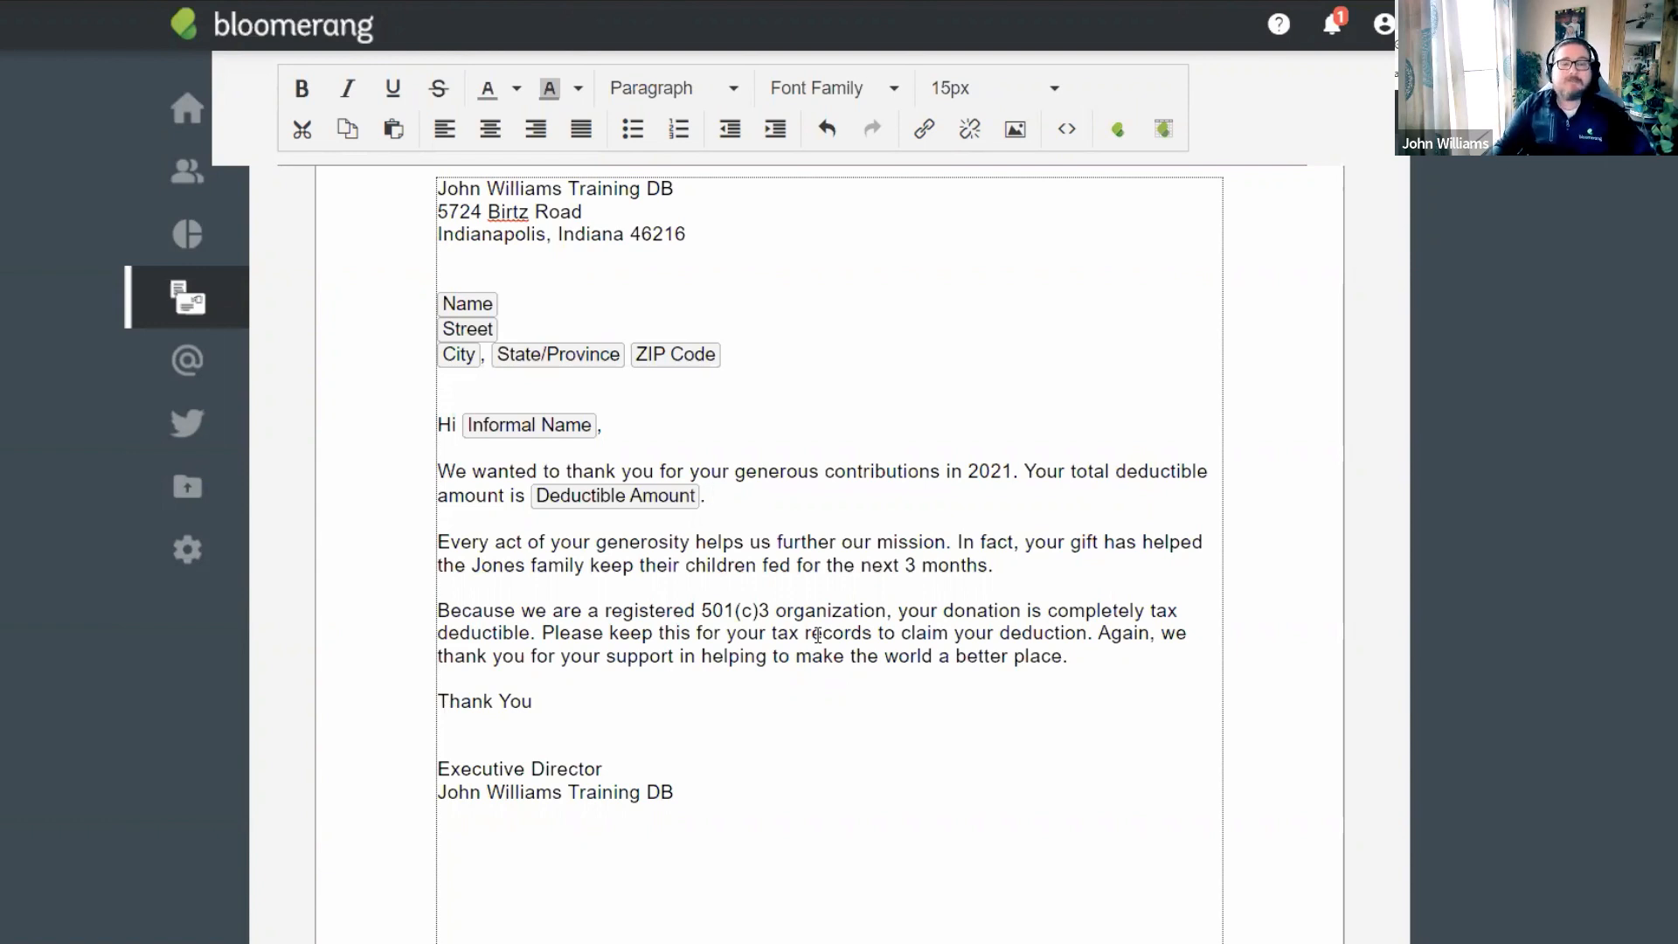
pyautogui.click(710, 522)
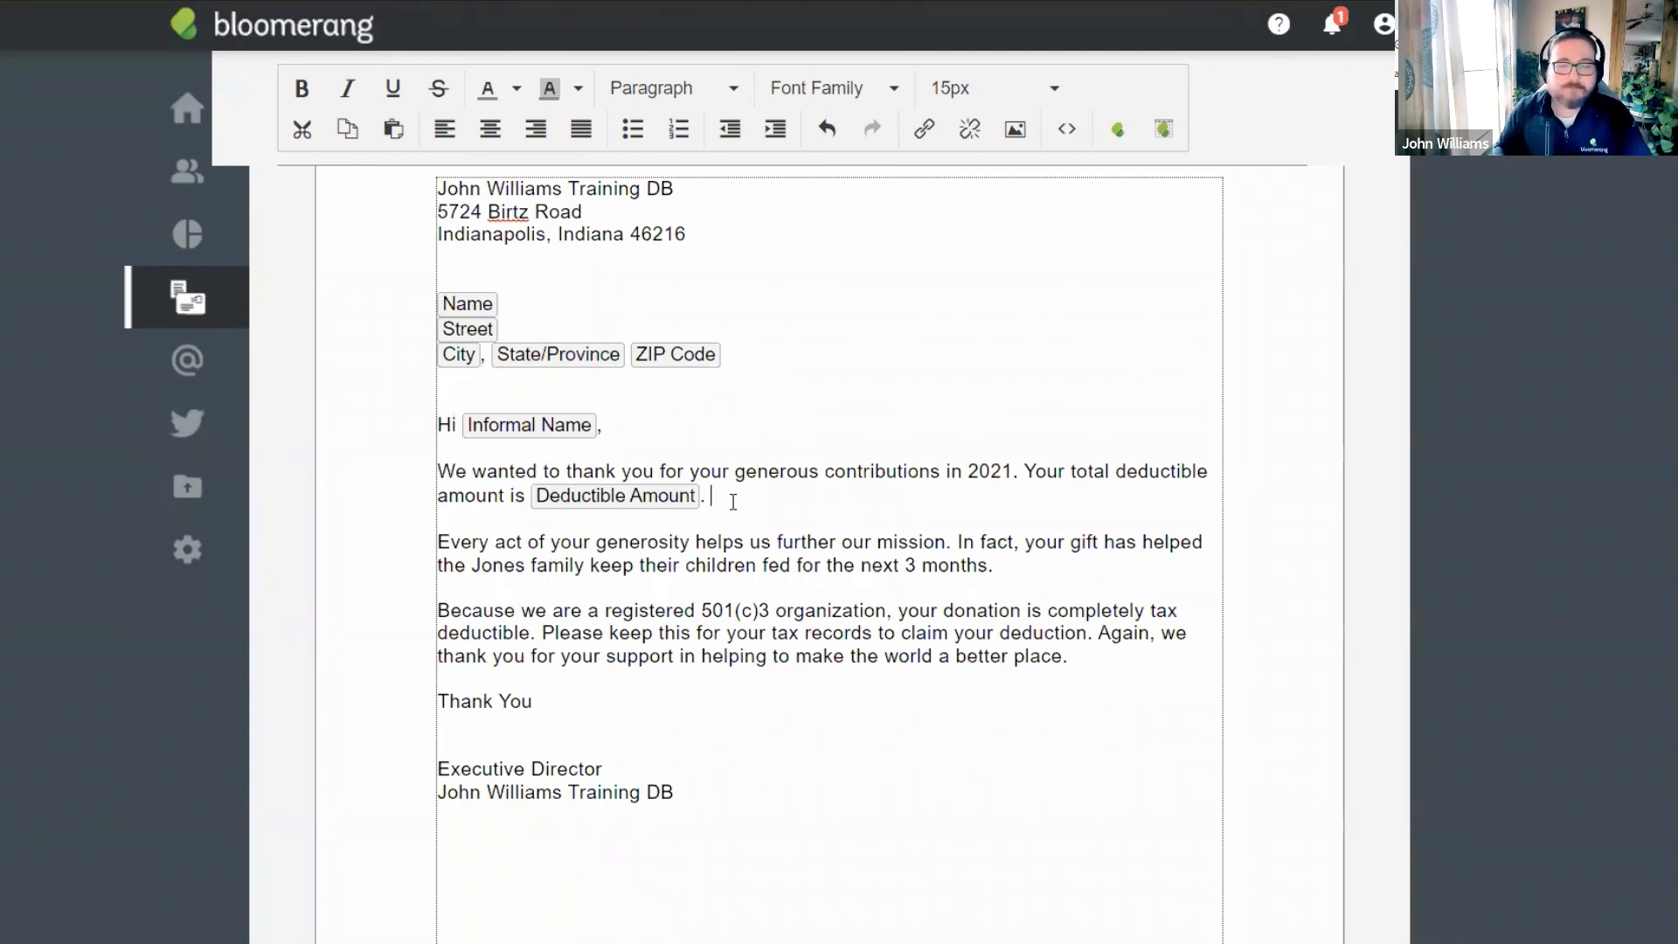
pyautogui.press('Return')
pyautogui.press('Return')
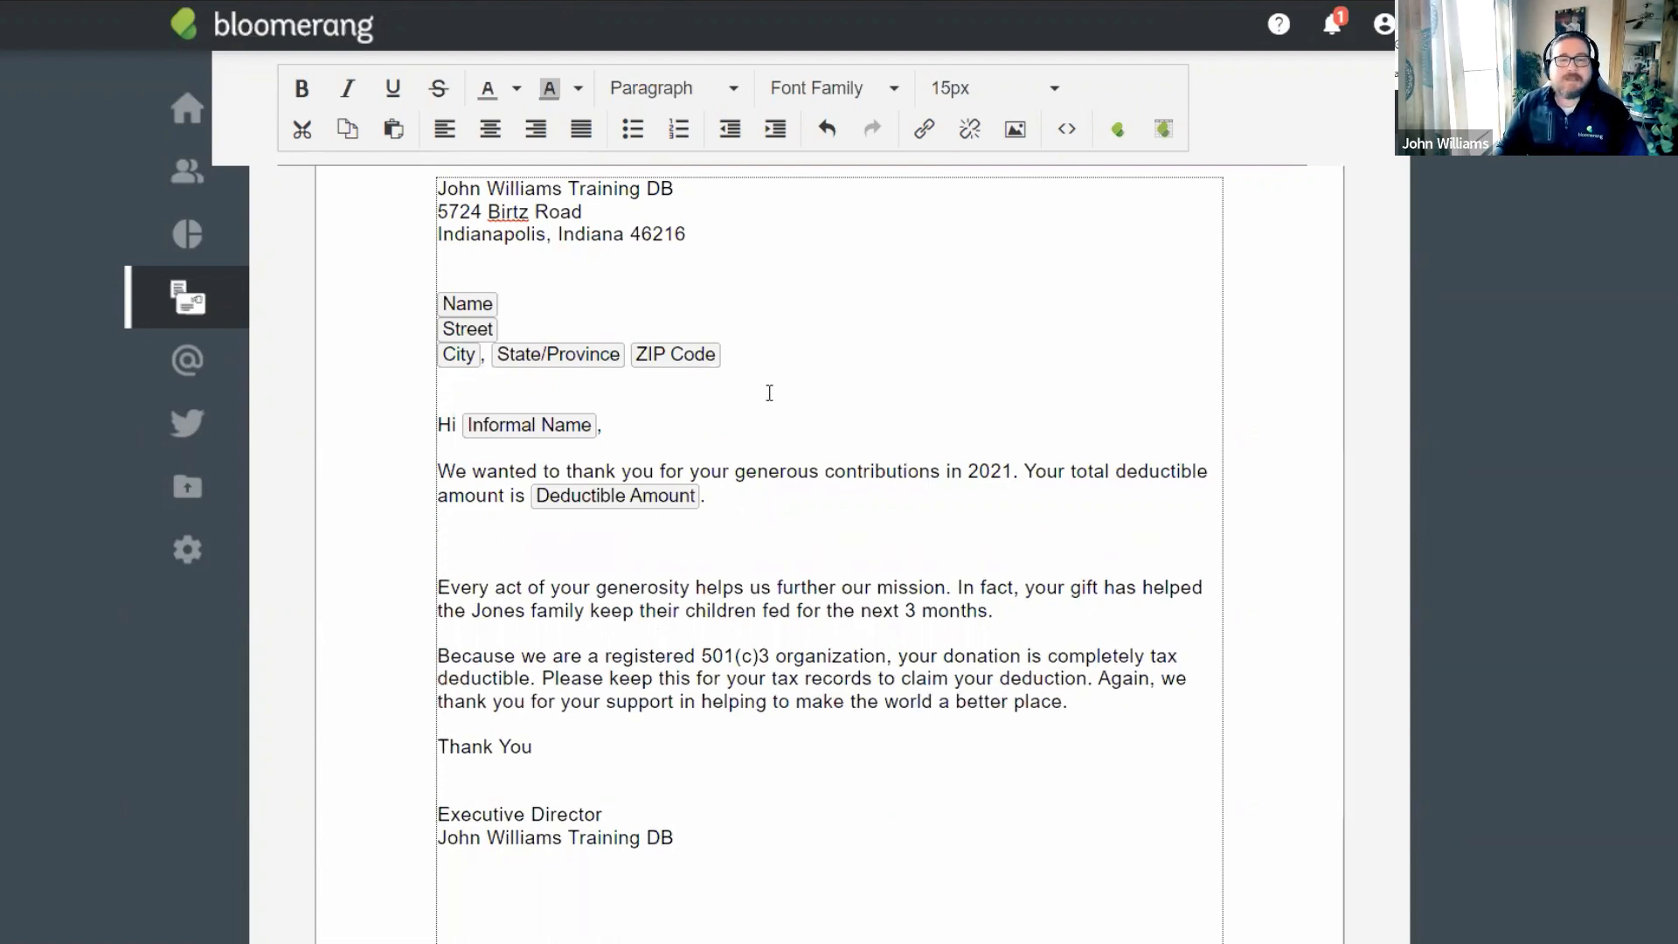
# Start a gifts data table with Date, Amount and Fund columns and add another column.
pyautogui.click(1164, 131)
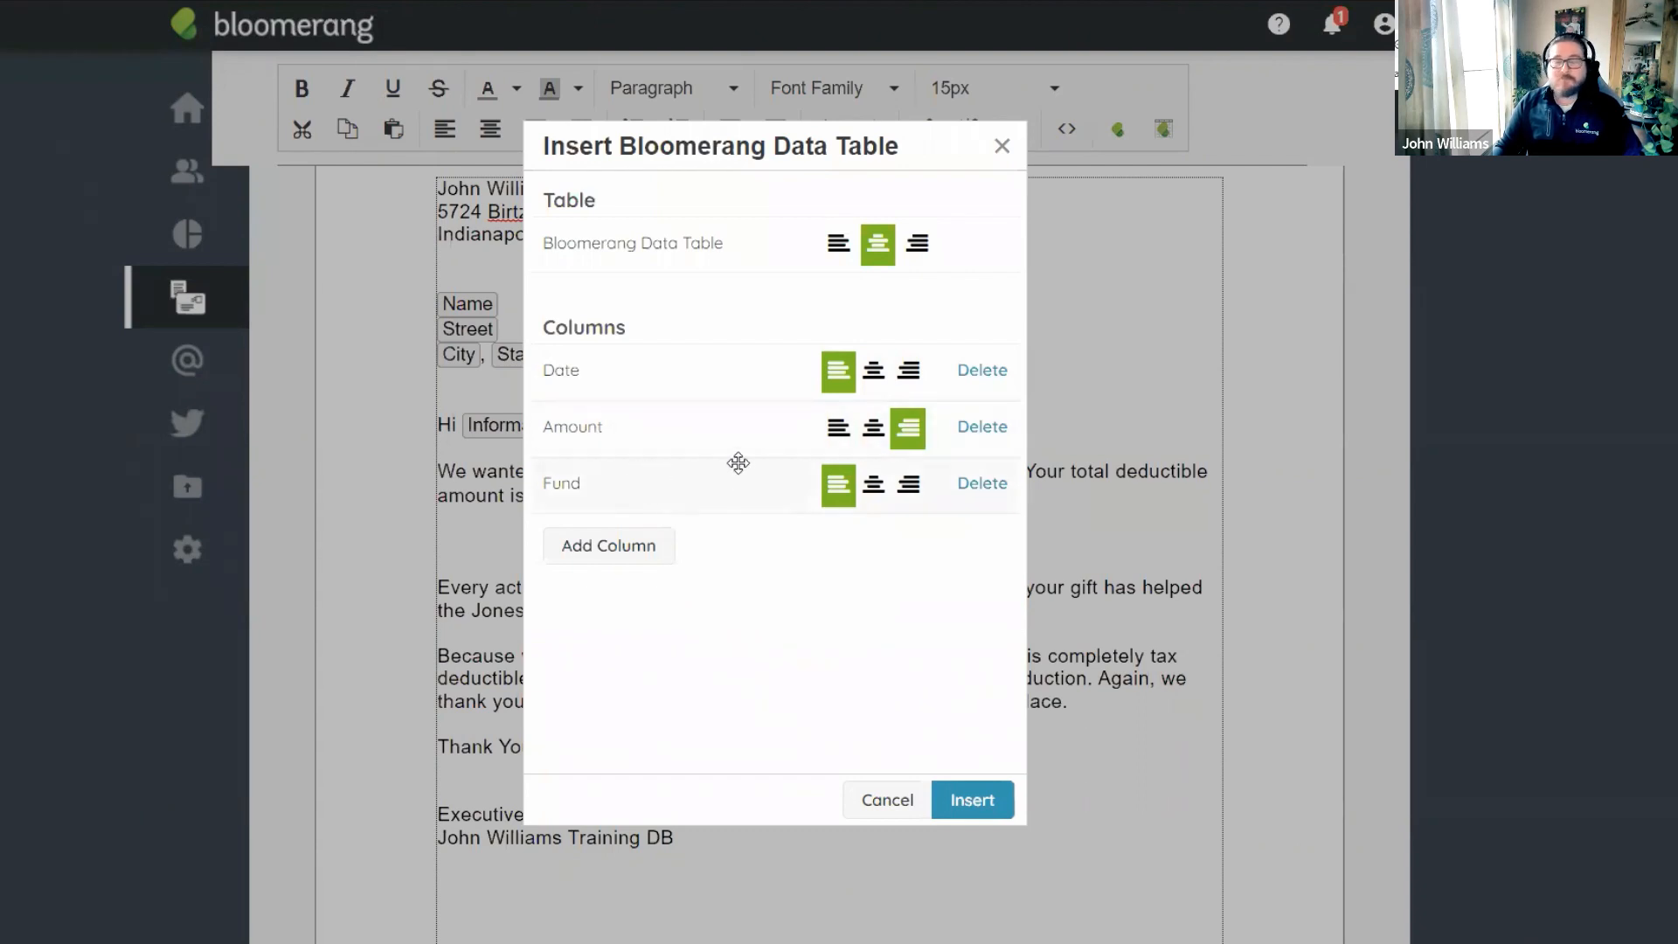
pyautogui.click(612, 551)
# Add Deductible Amount as a column of the gift data table.
pyautogui.click(664, 203)
pyautogui.write('dedu')
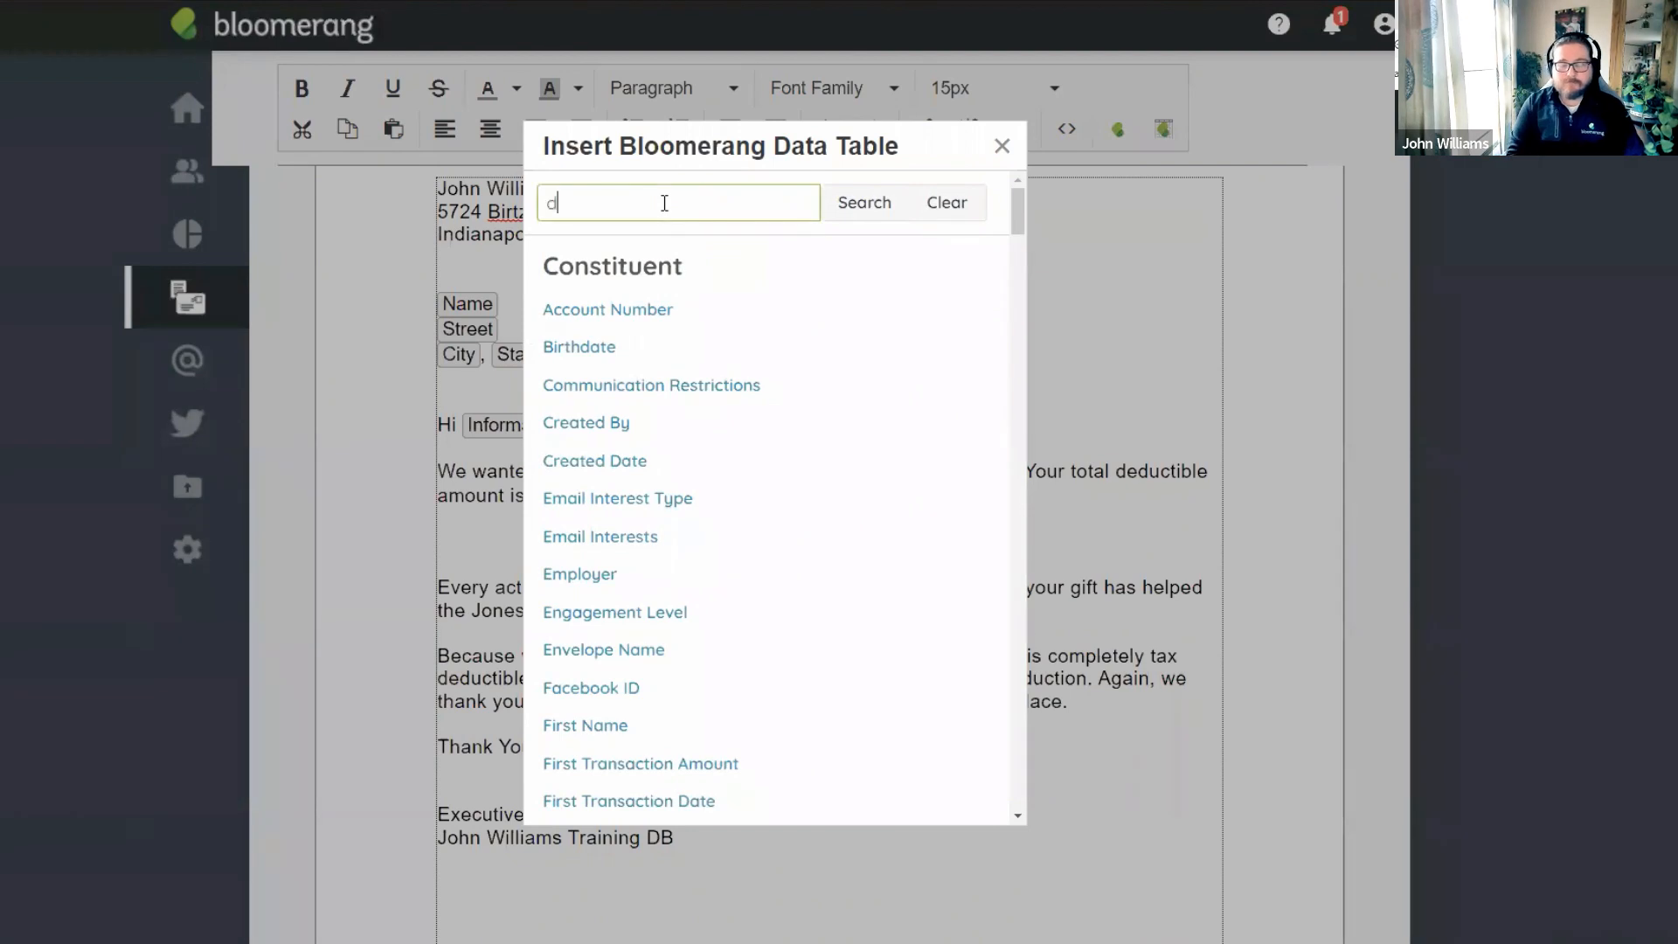
pyautogui.click(887, 217)
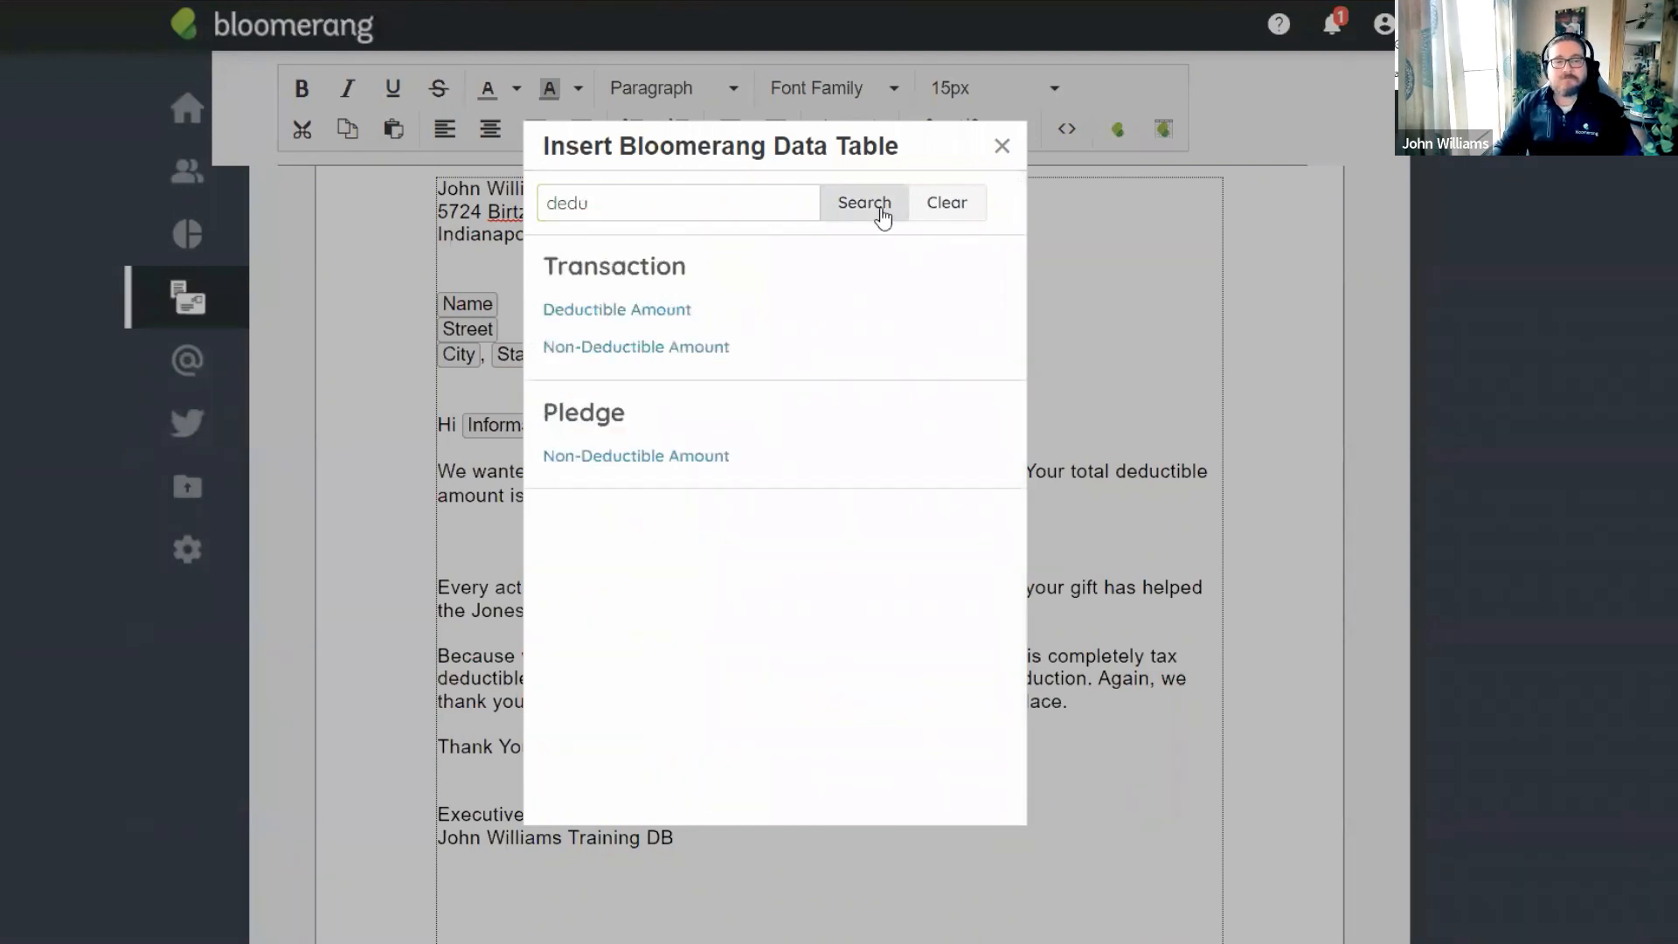
pyautogui.click(653, 318)
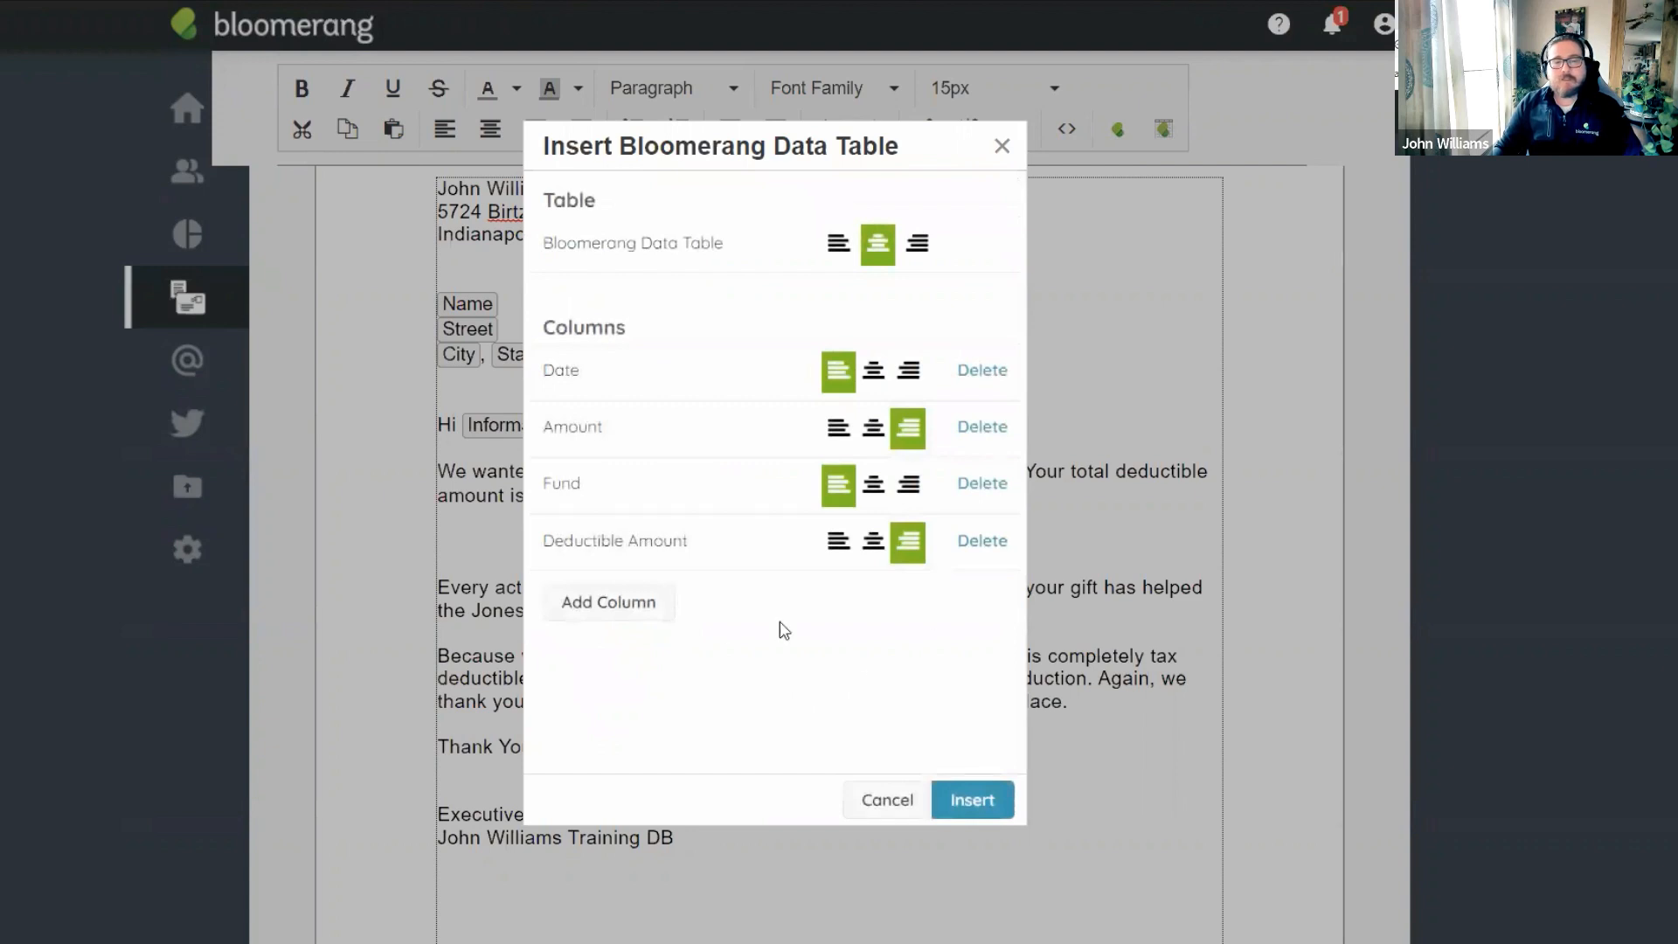
# Add the Transaction Type field as the fifth table column.
pyautogui.click(612, 608)
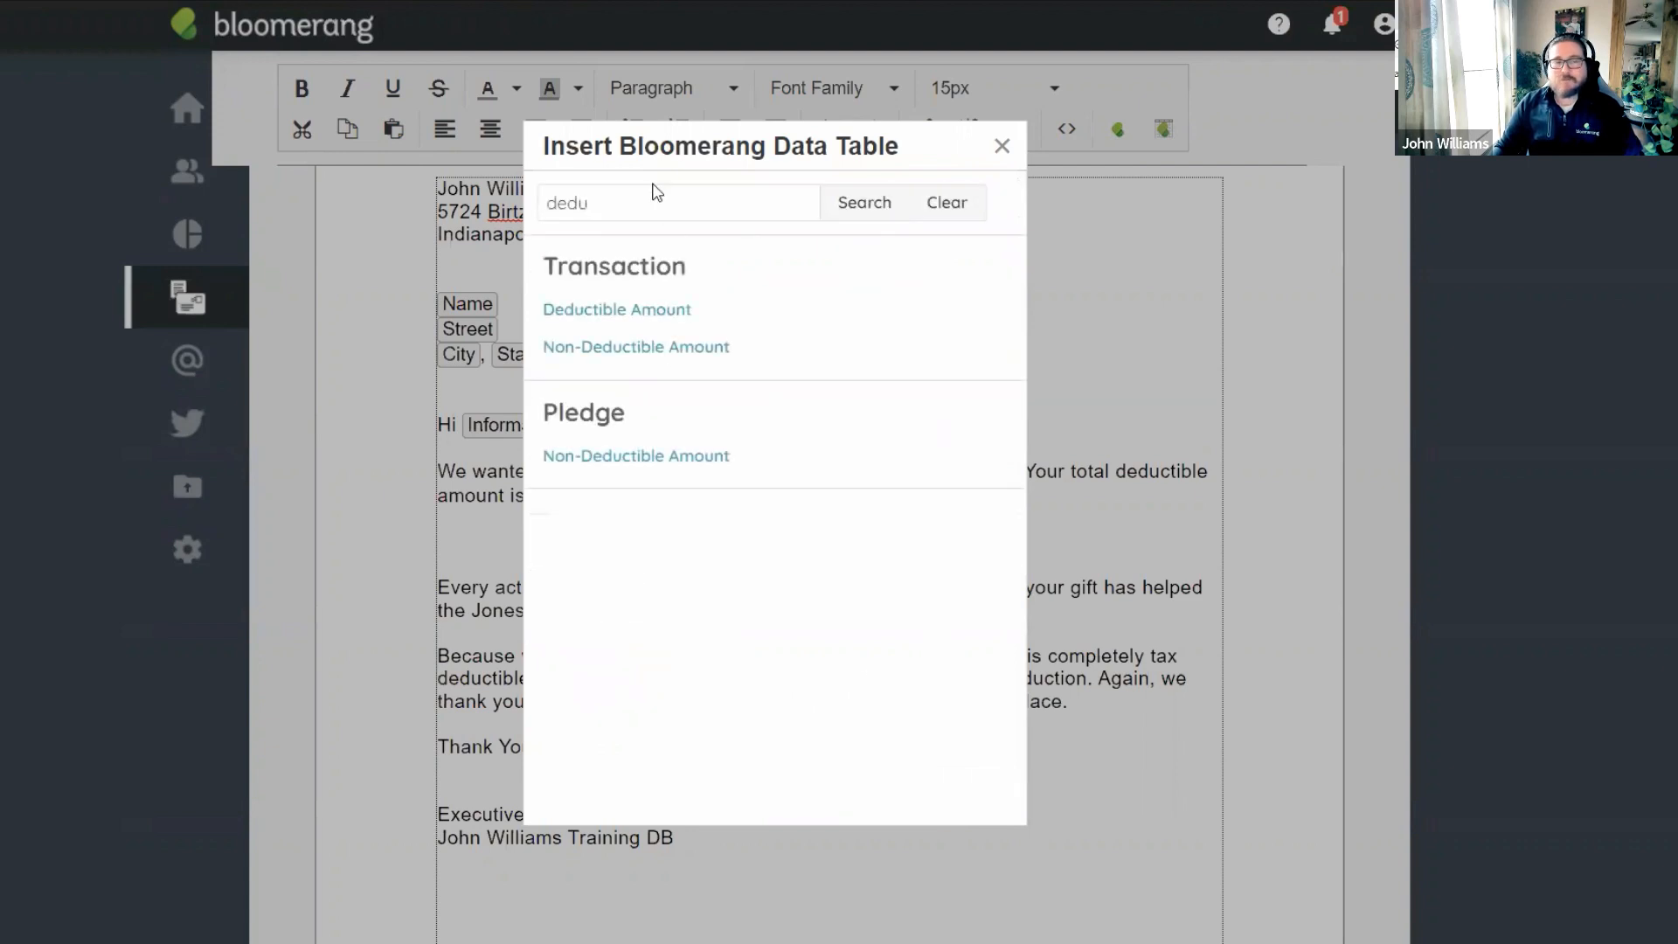
pyautogui.write('type')
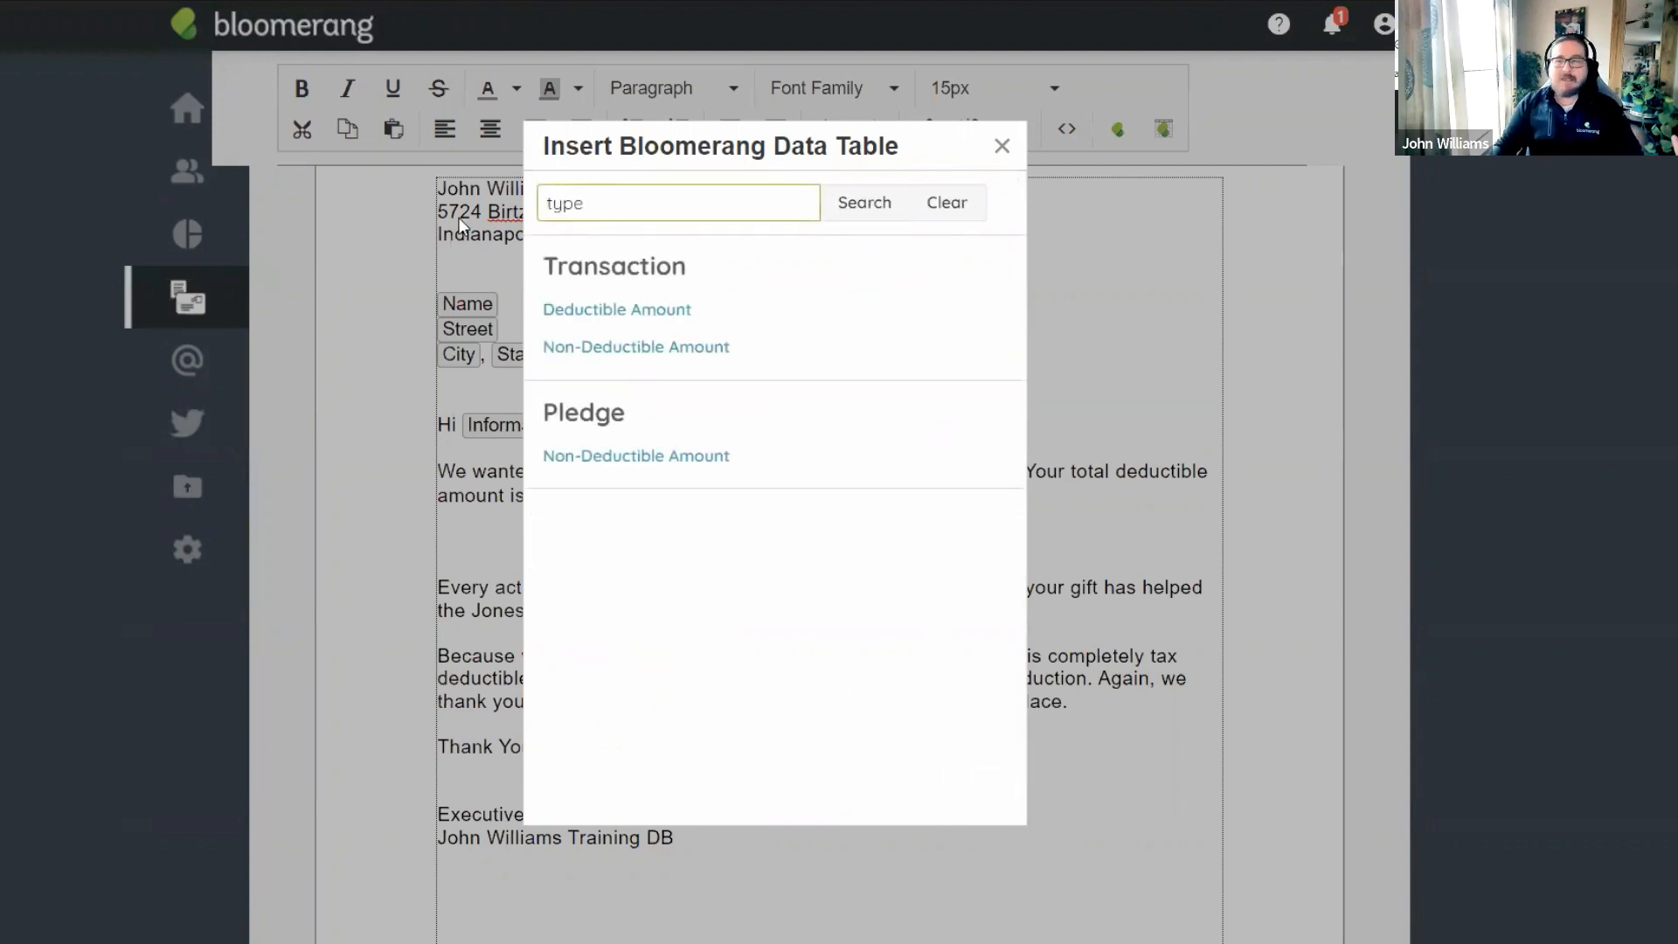
pyautogui.click(868, 221)
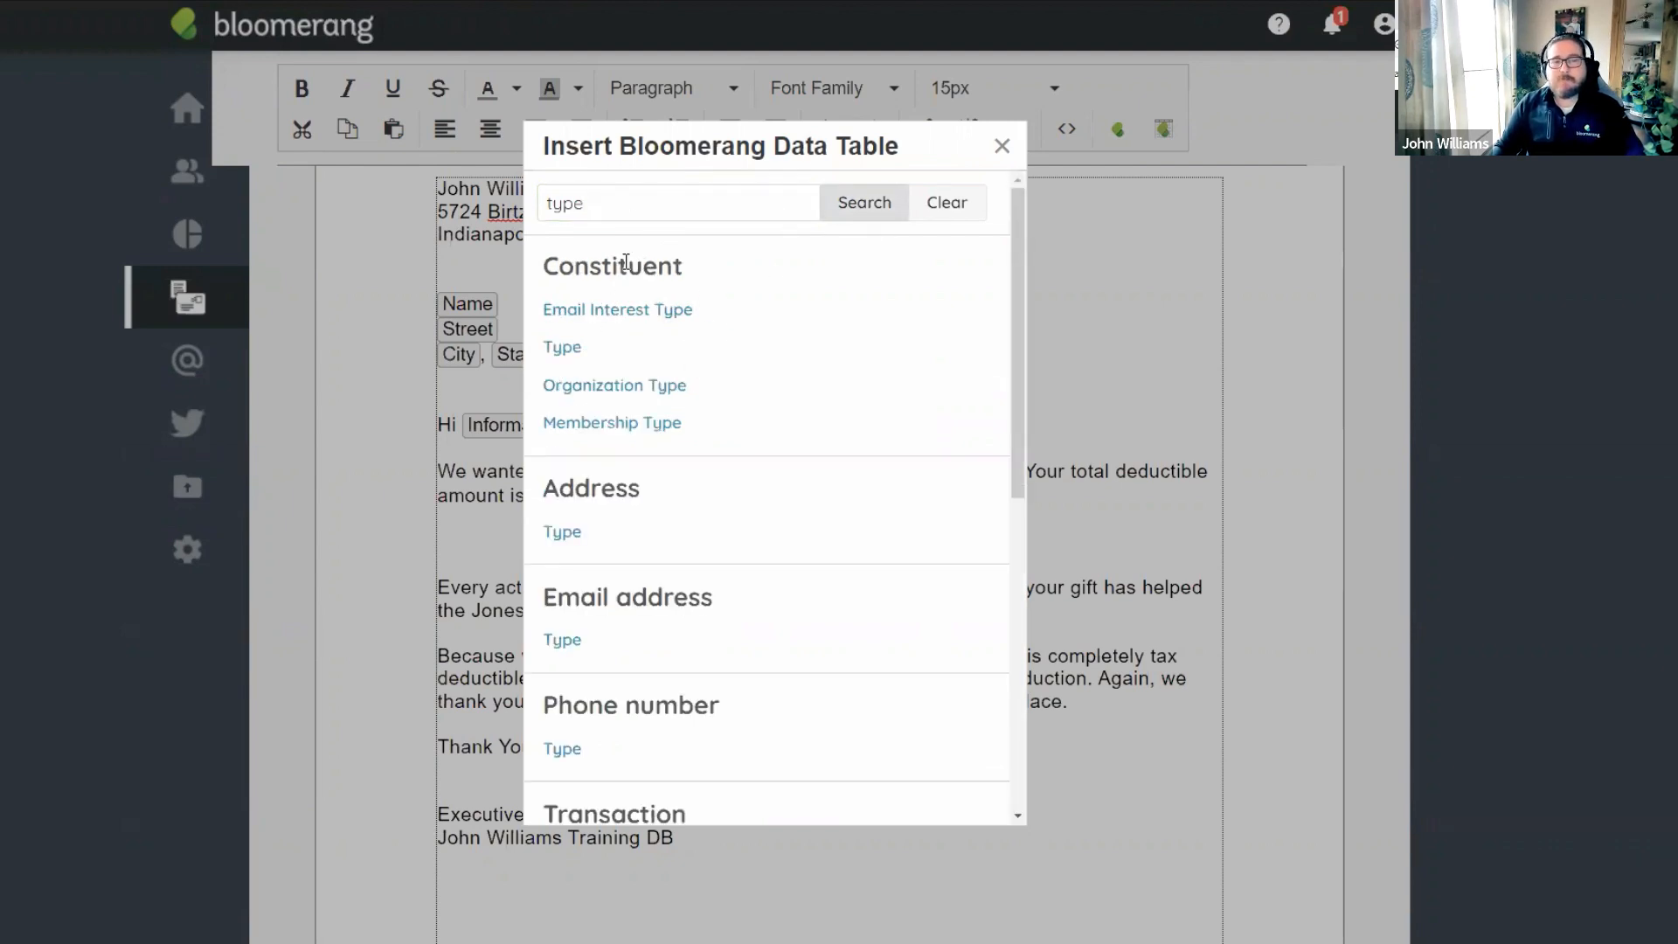
pyautogui.scroll(-1, 635, 573)
pyautogui.scroll(-1, 635, 573)
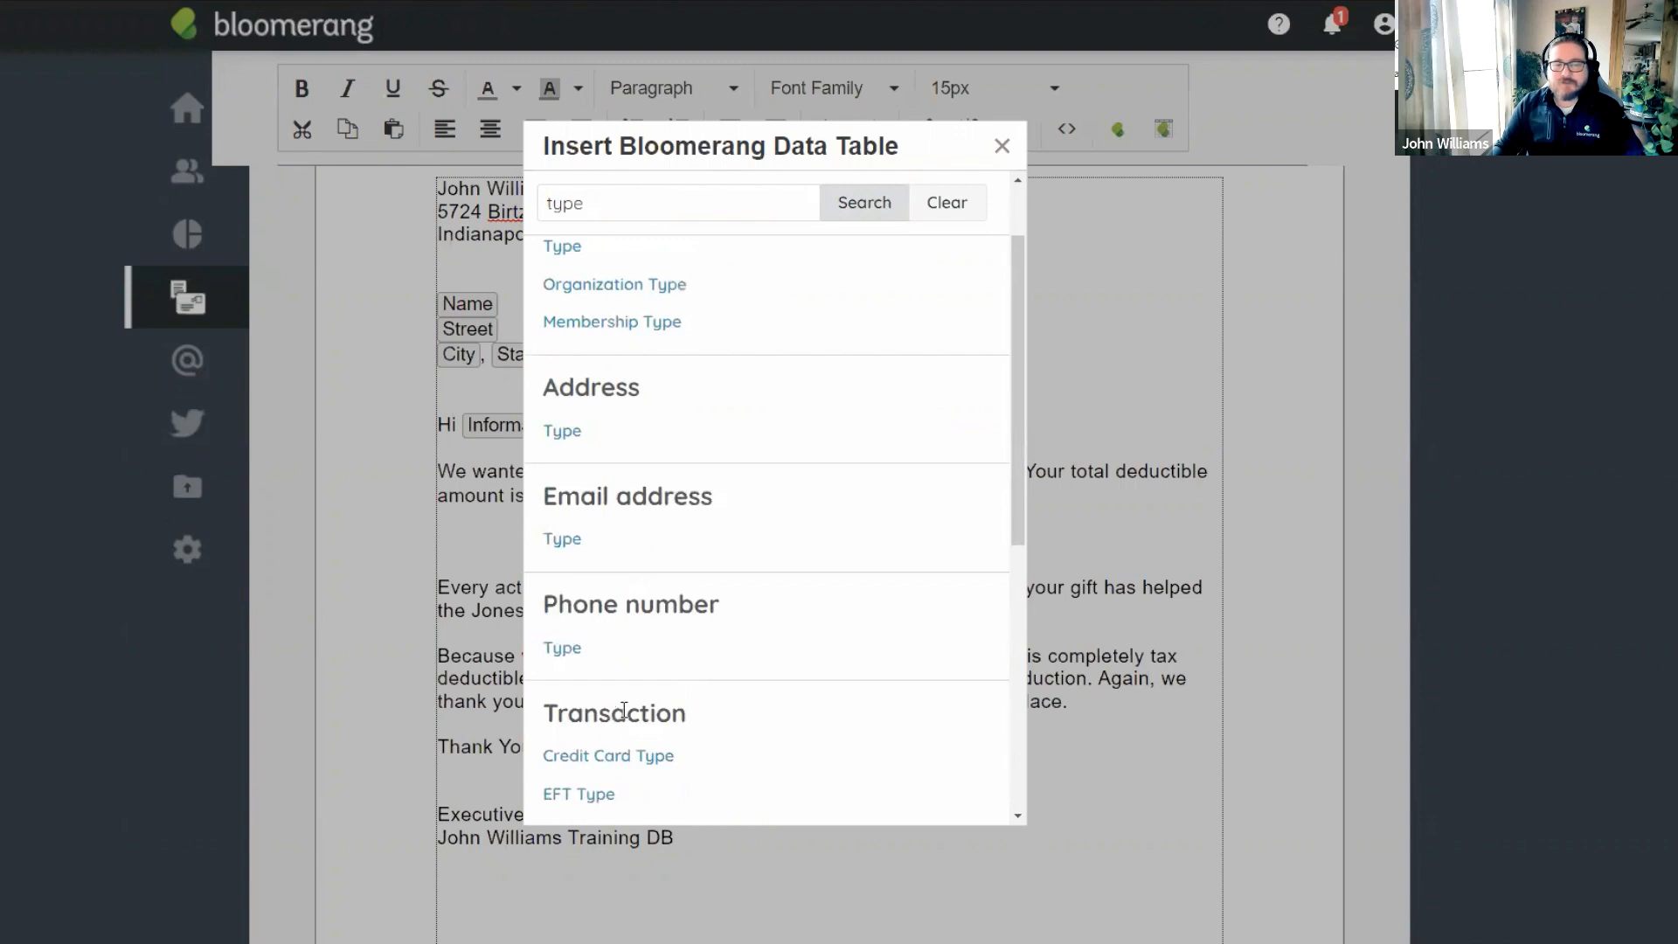
pyautogui.scroll(1, 726, 642)
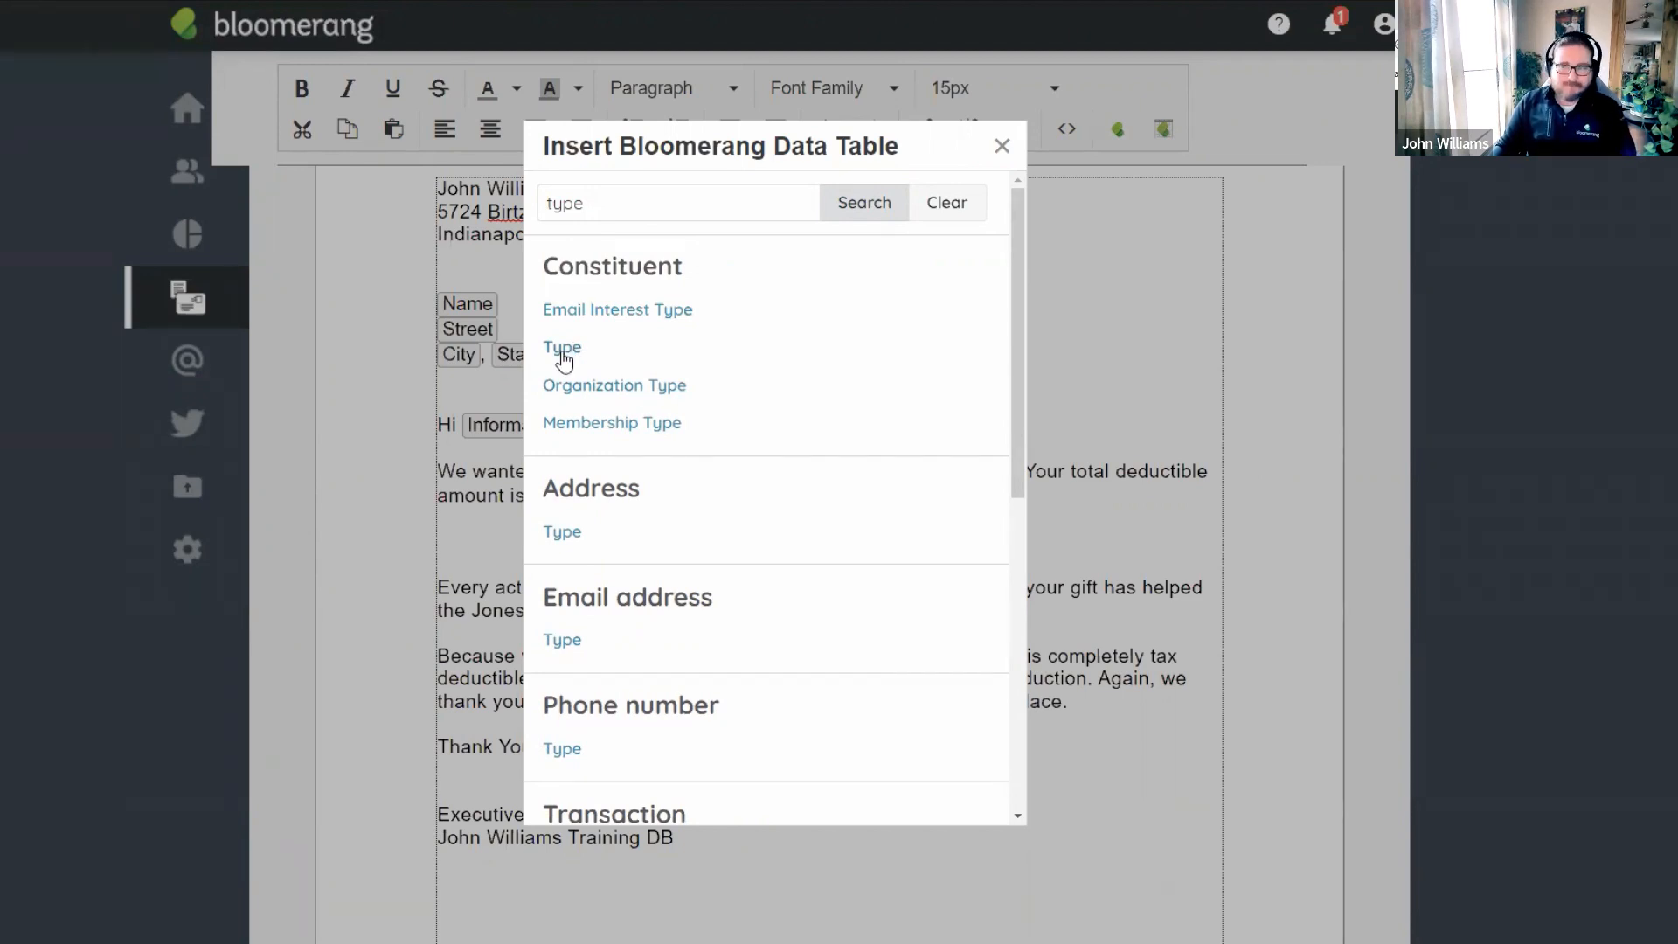
pyautogui.scroll(-5, 798, 412)
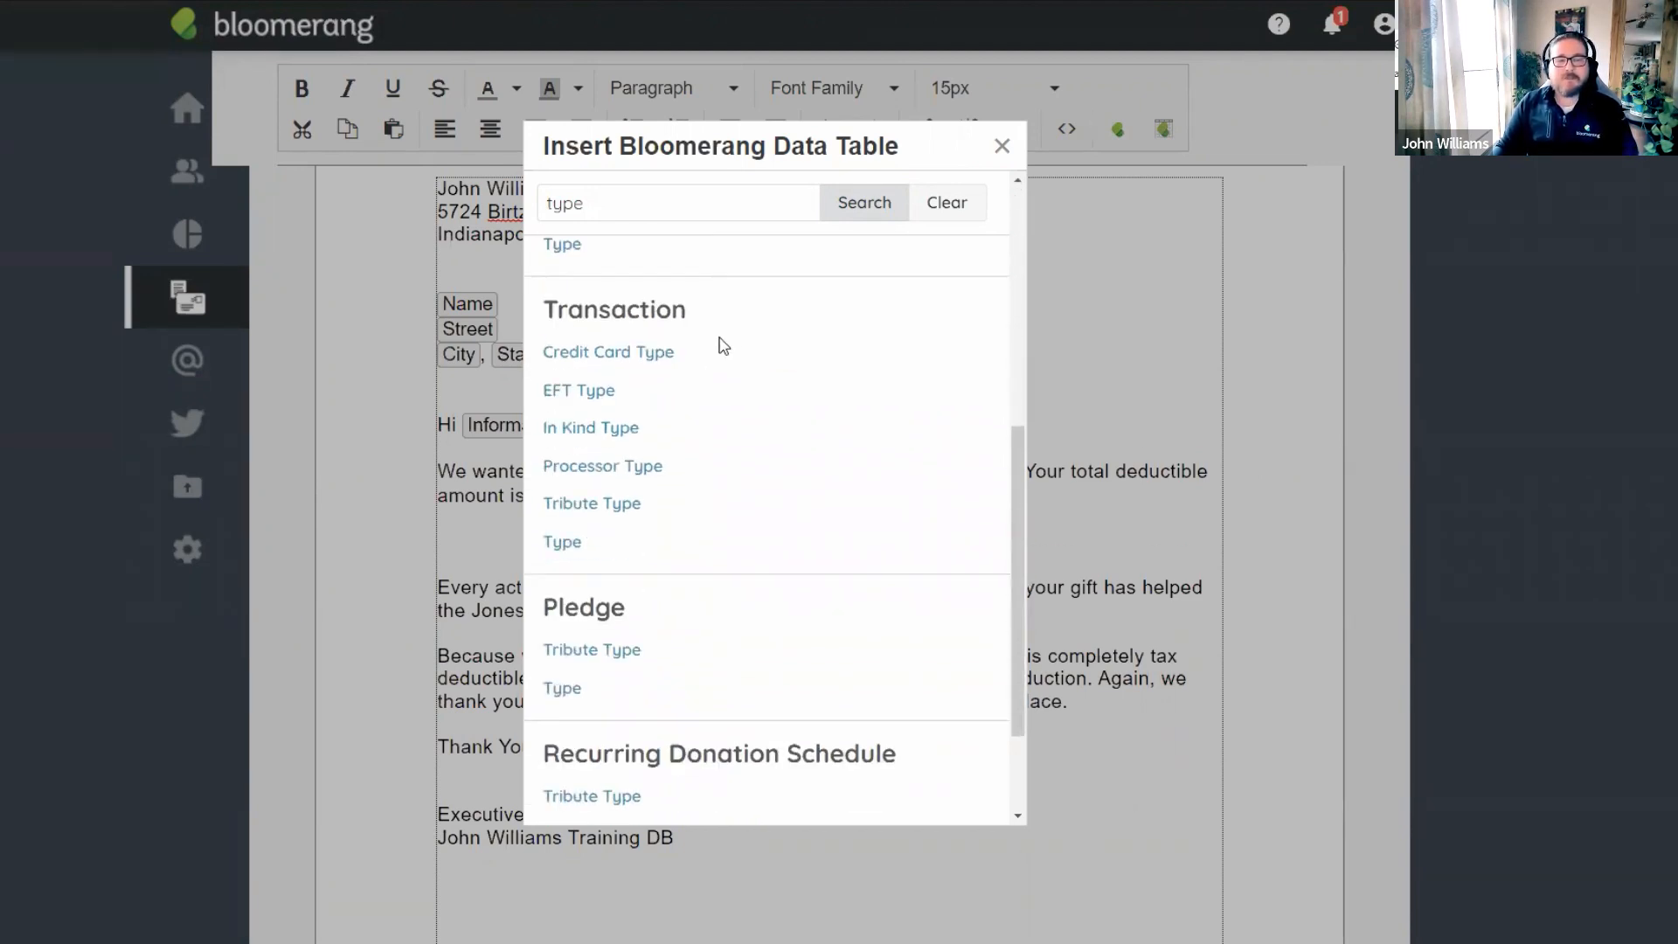
pyautogui.click(562, 542)
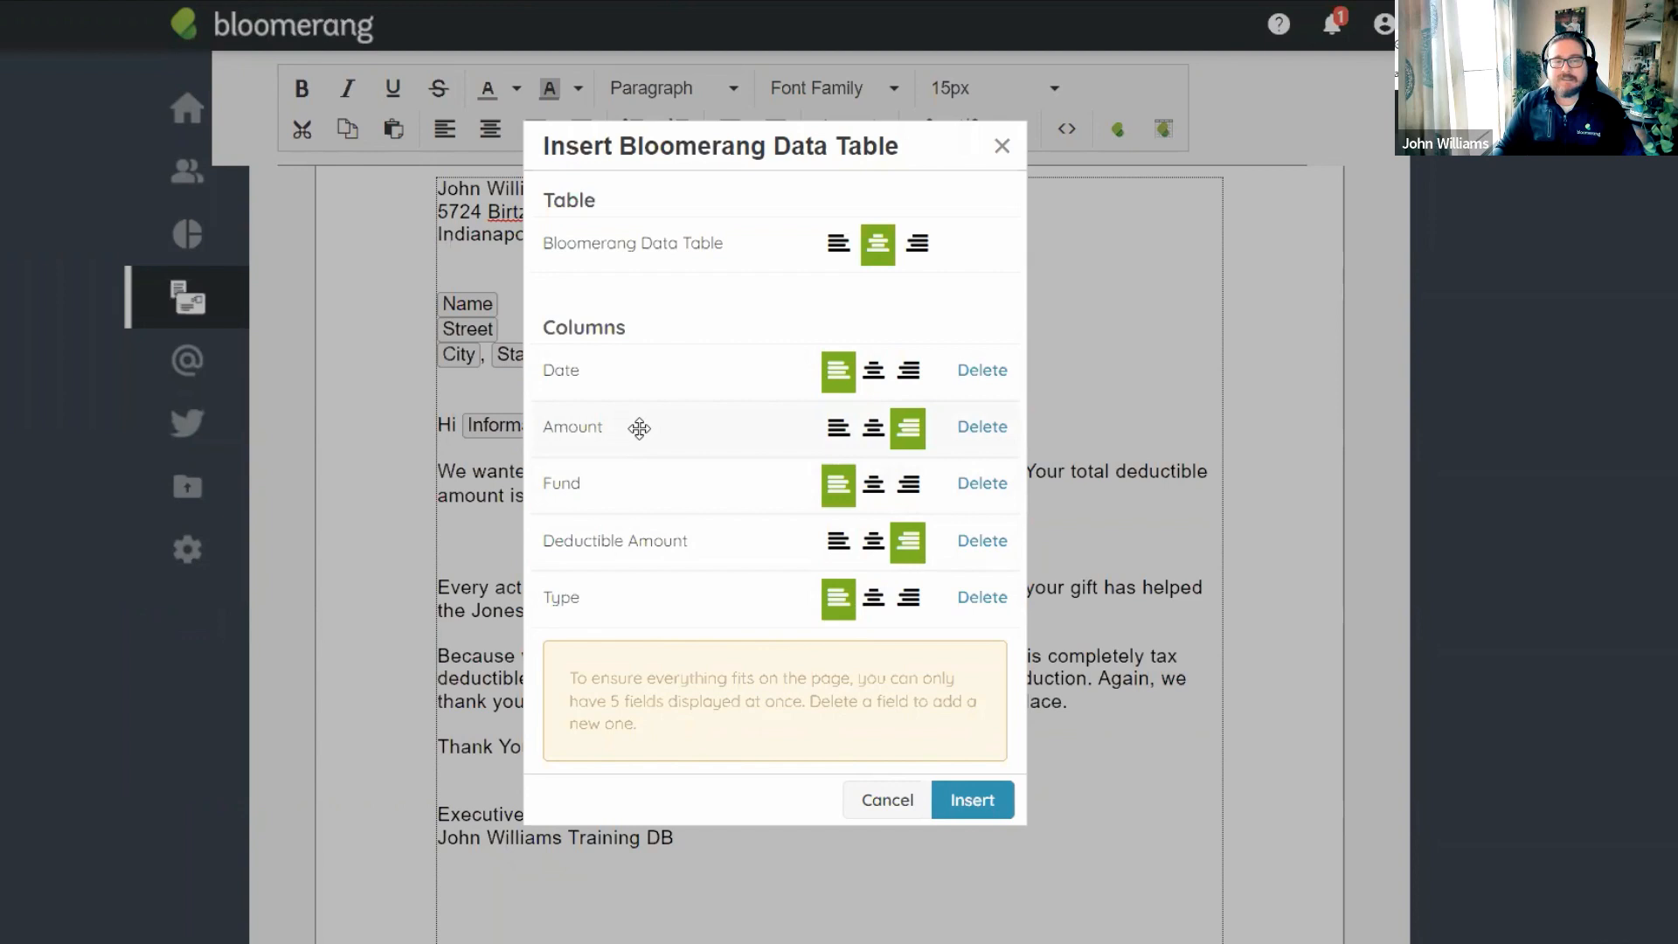
# Drop the Amount column, left-align Deductible Amount, and insert the centred table of Date, Fund, Deductible Amount and Type.
pyautogui.click(982, 427)
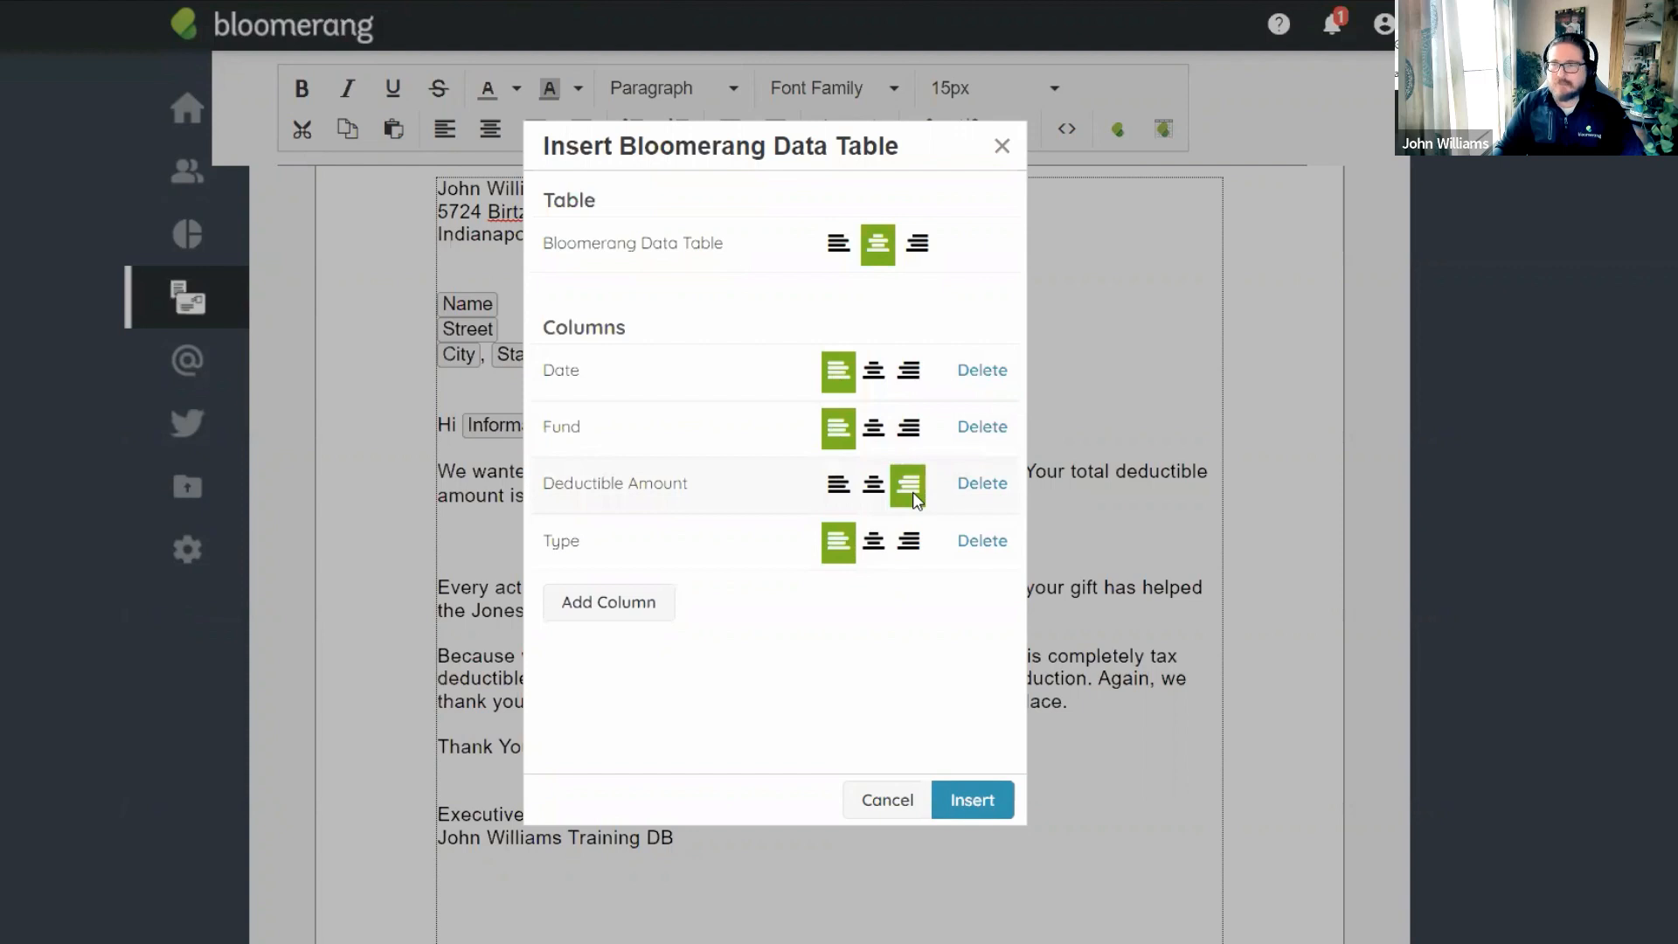
pyautogui.click(839, 486)
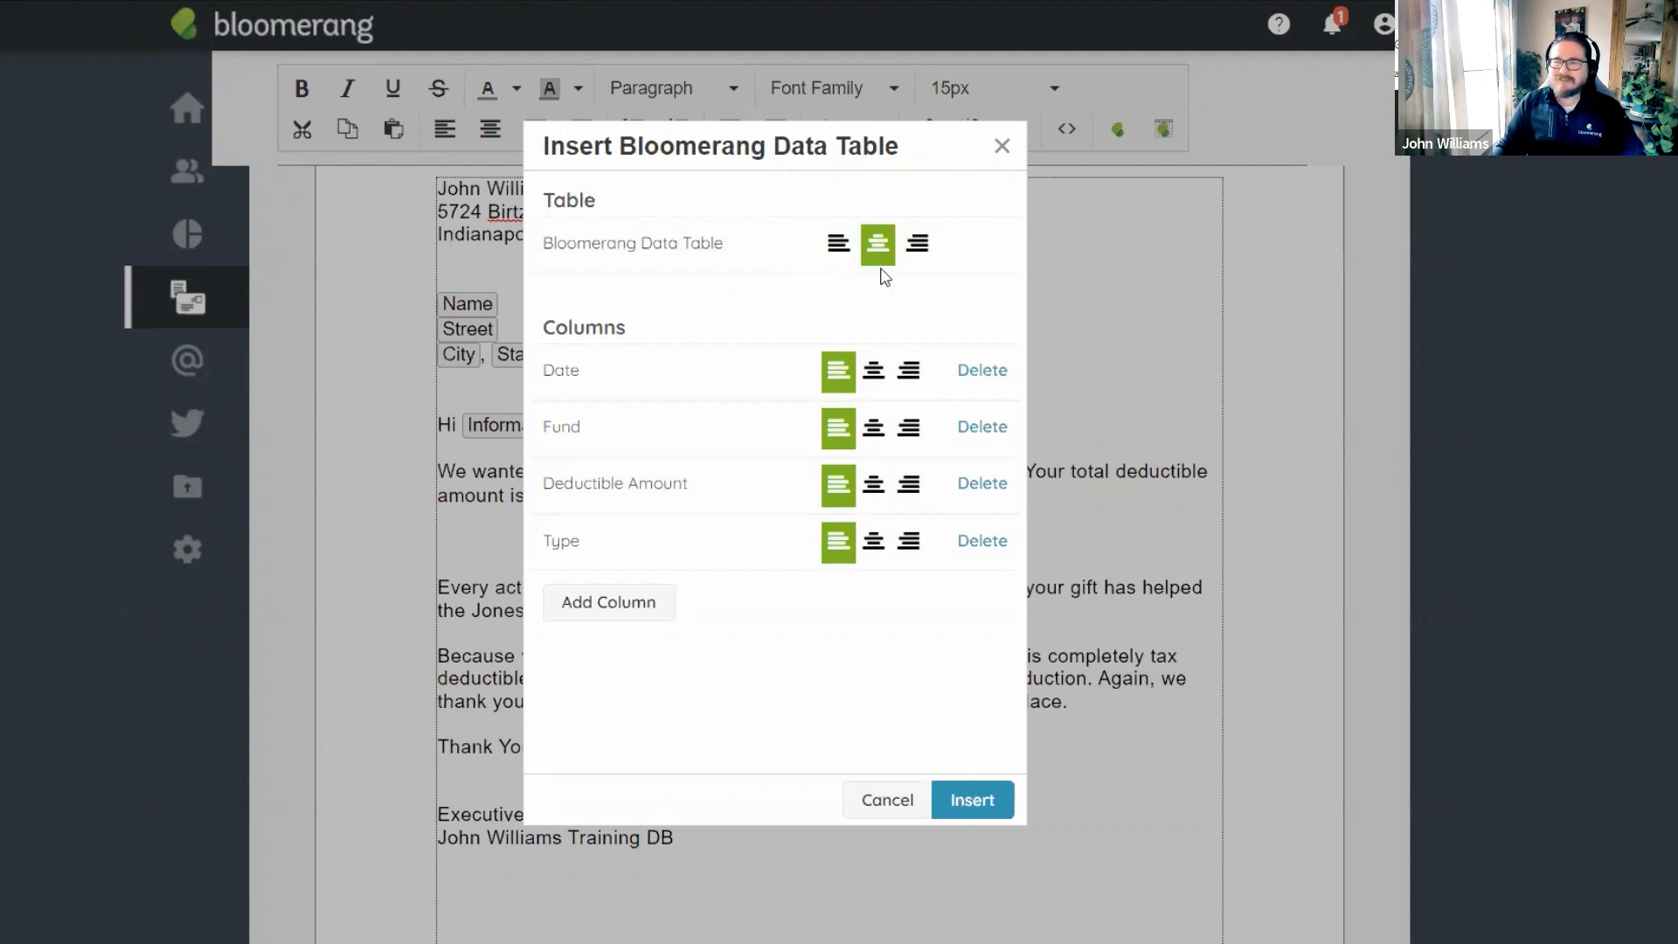
pyautogui.click(839, 245)
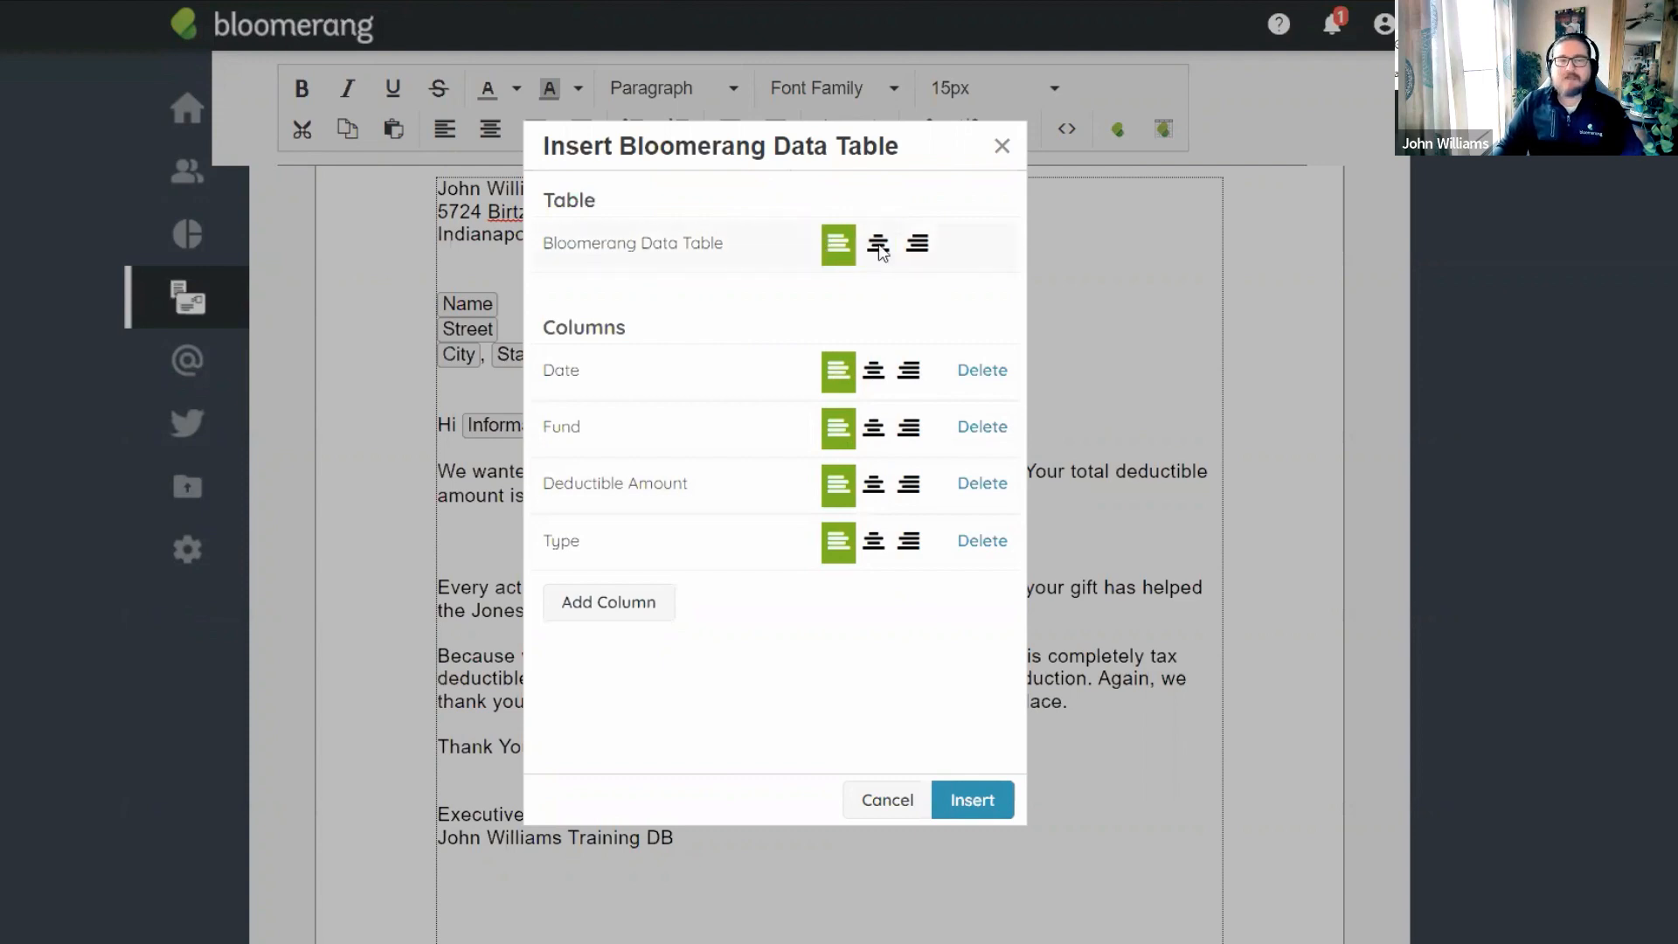
pyautogui.click(878, 245)
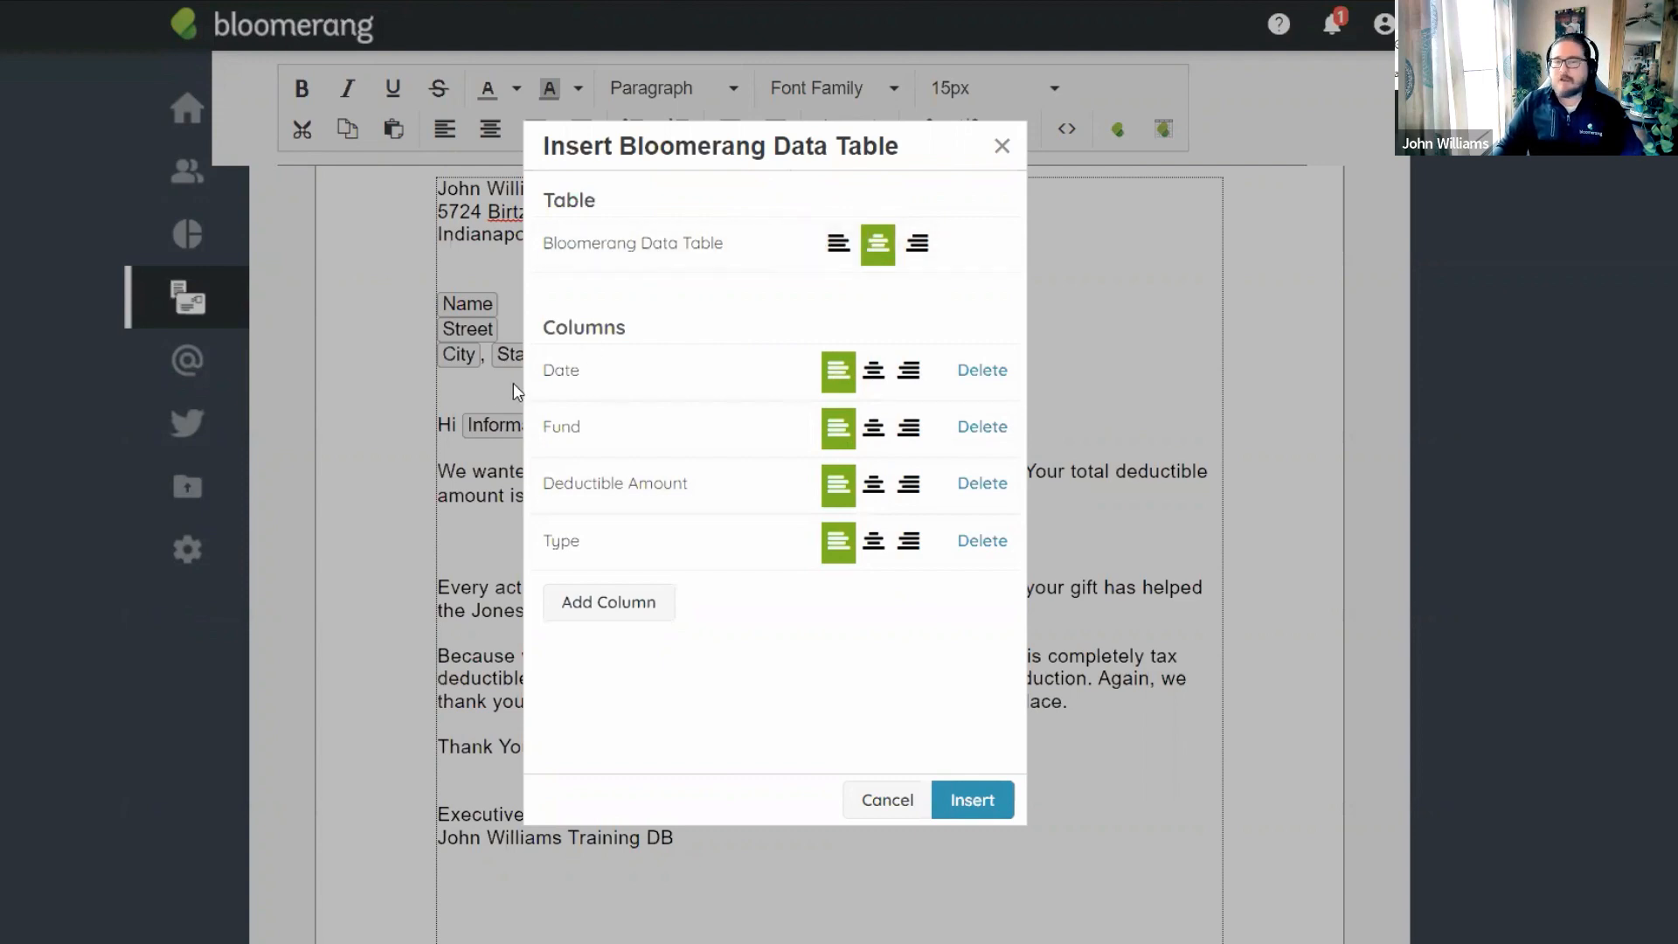
pyautogui.click(972, 817)
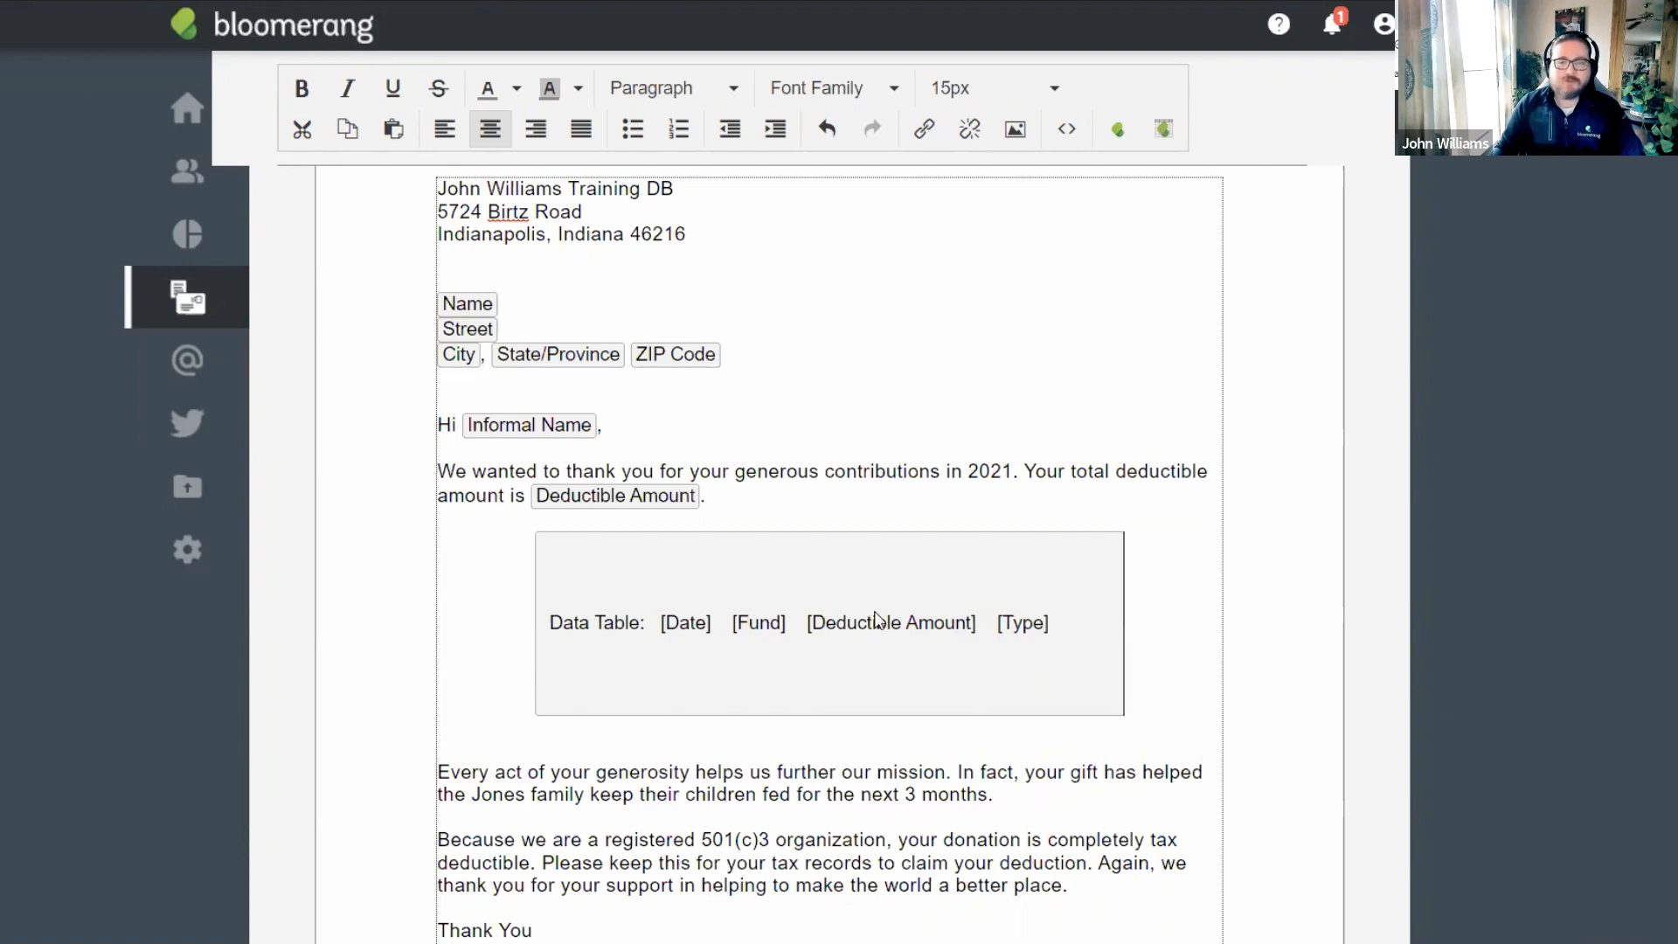
pyautogui.click(877, 391)
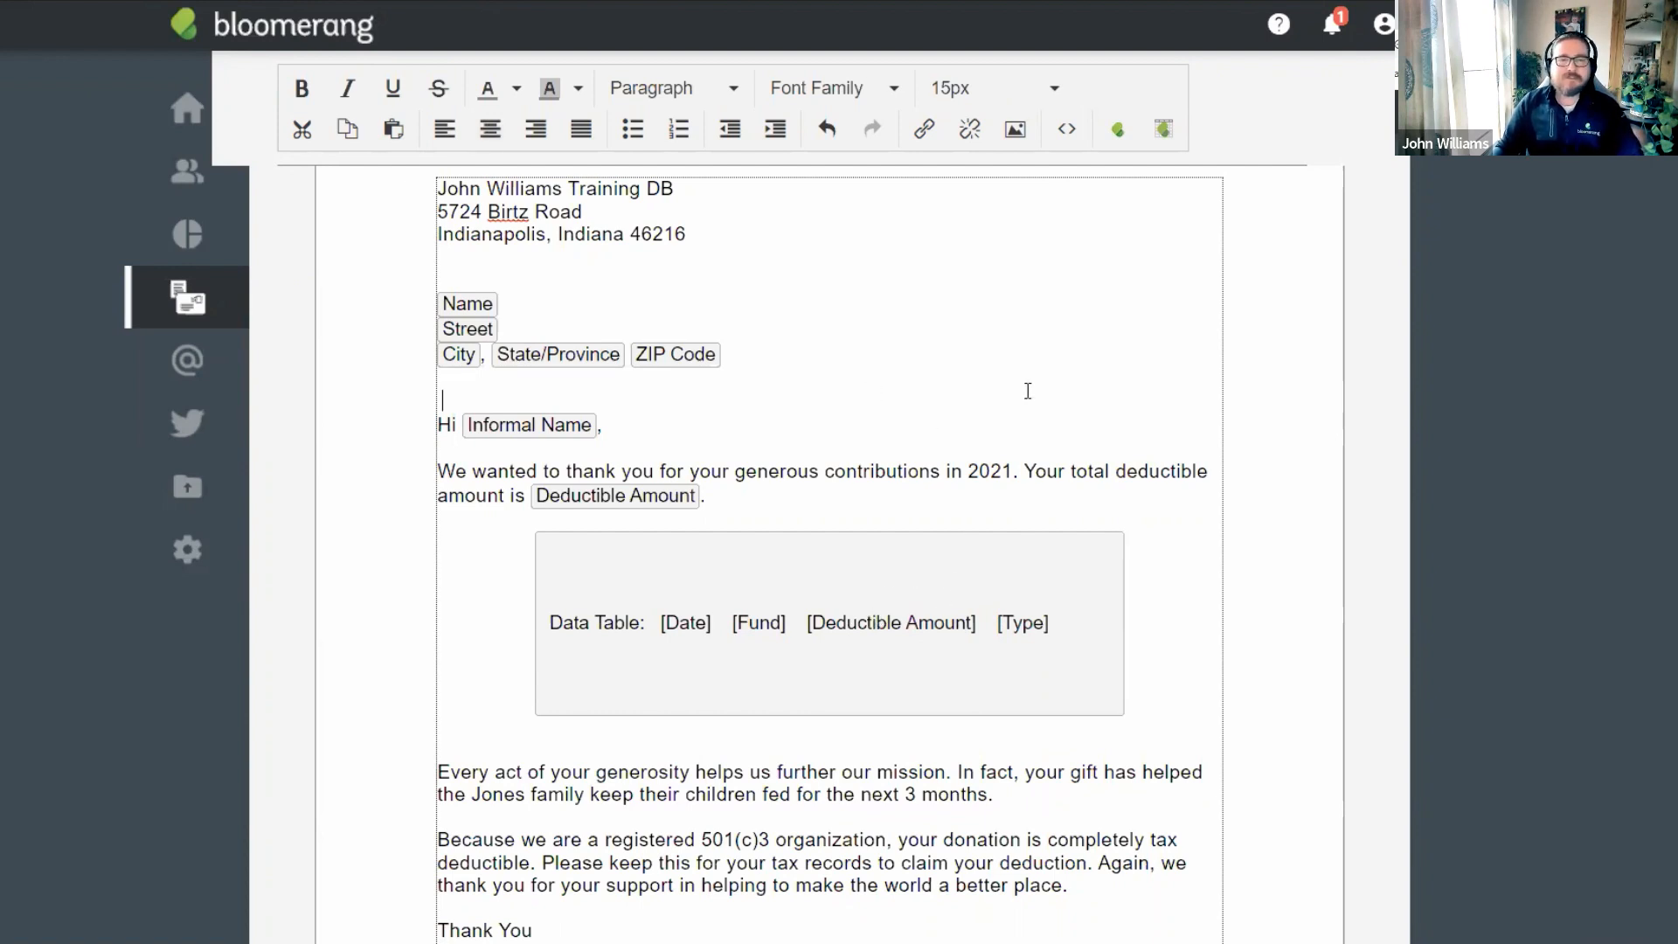
pyautogui.click(1258, 373)
pyautogui.click(823, 406)
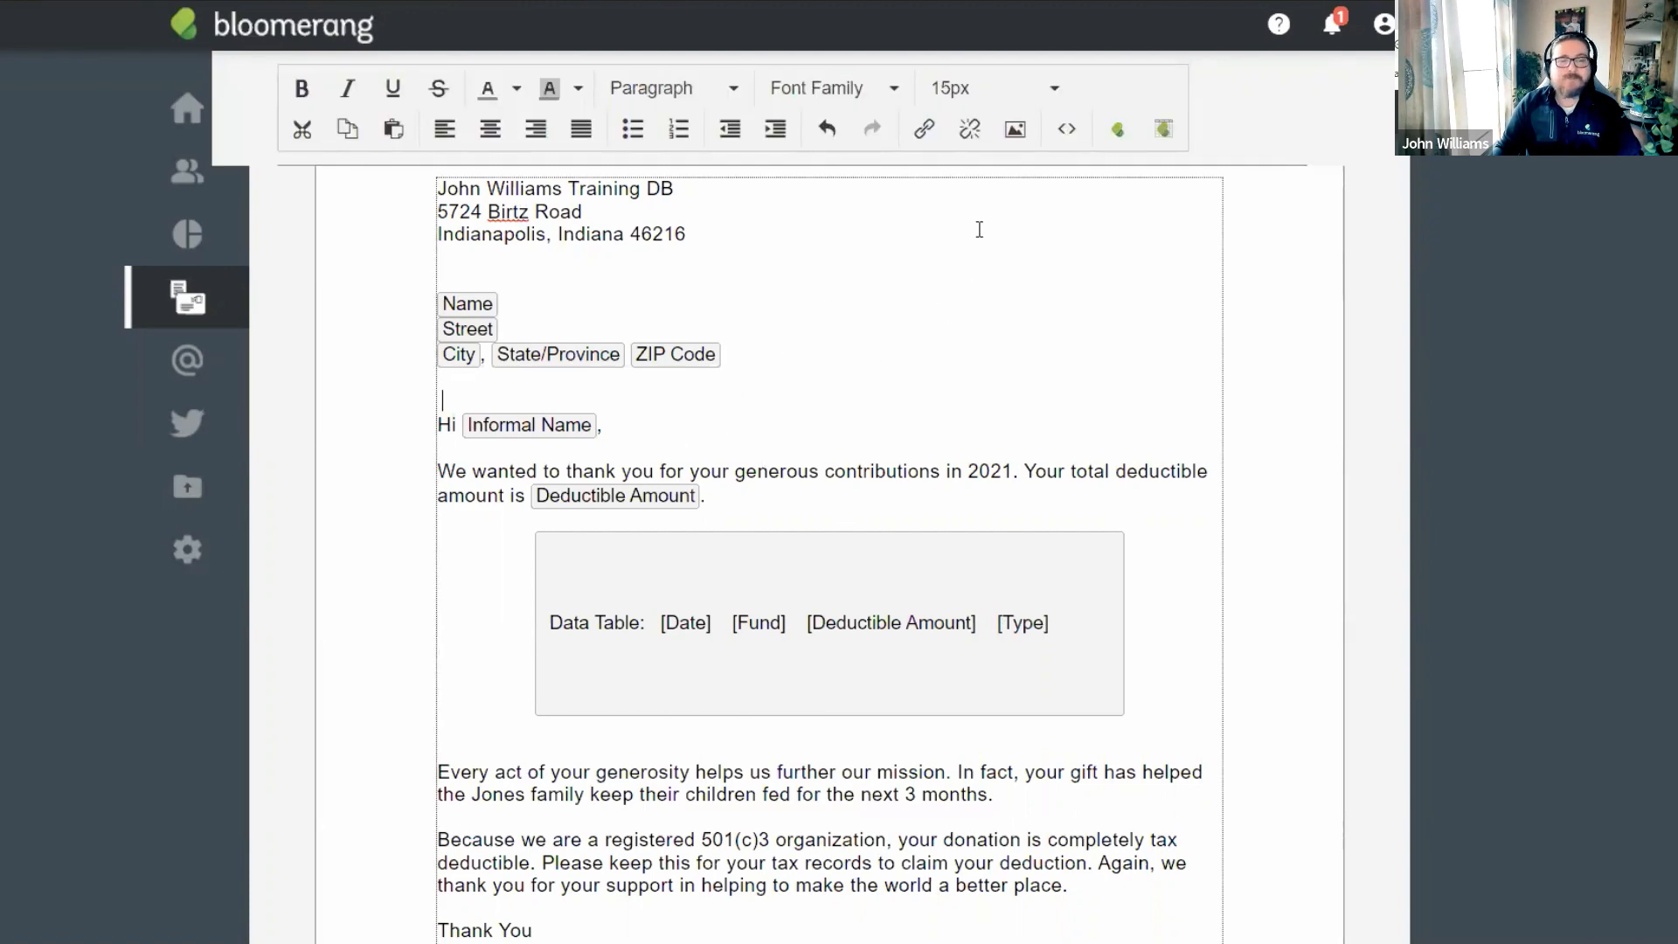
pyautogui.click(1164, 133)
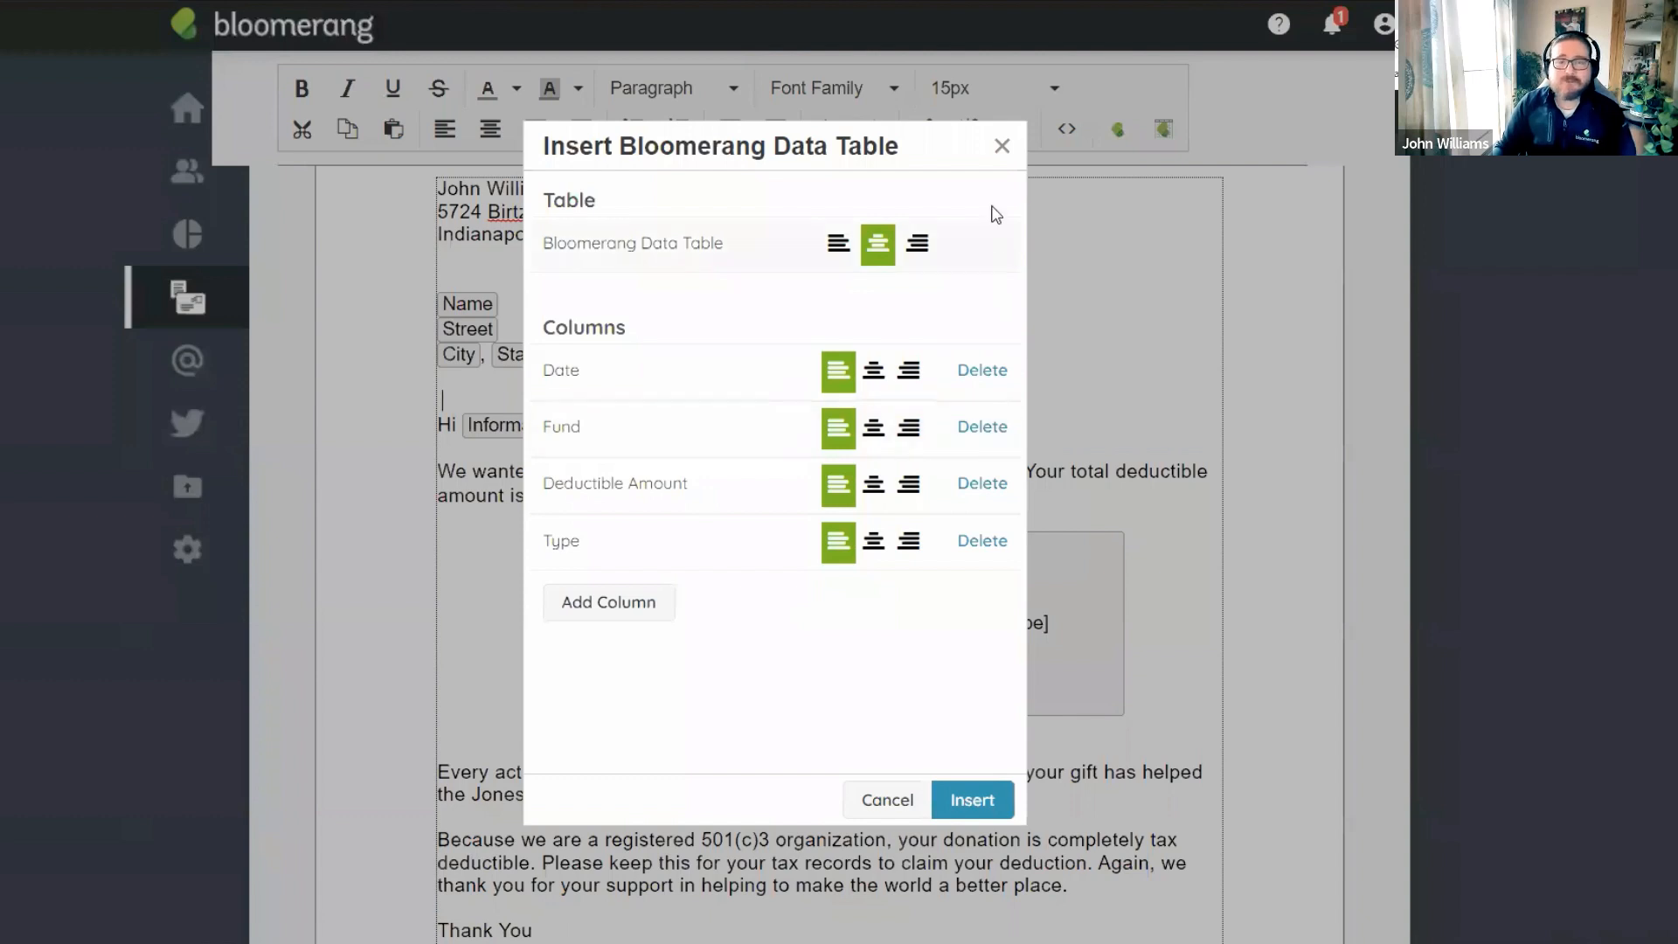
pyautogui.click(999, 155)
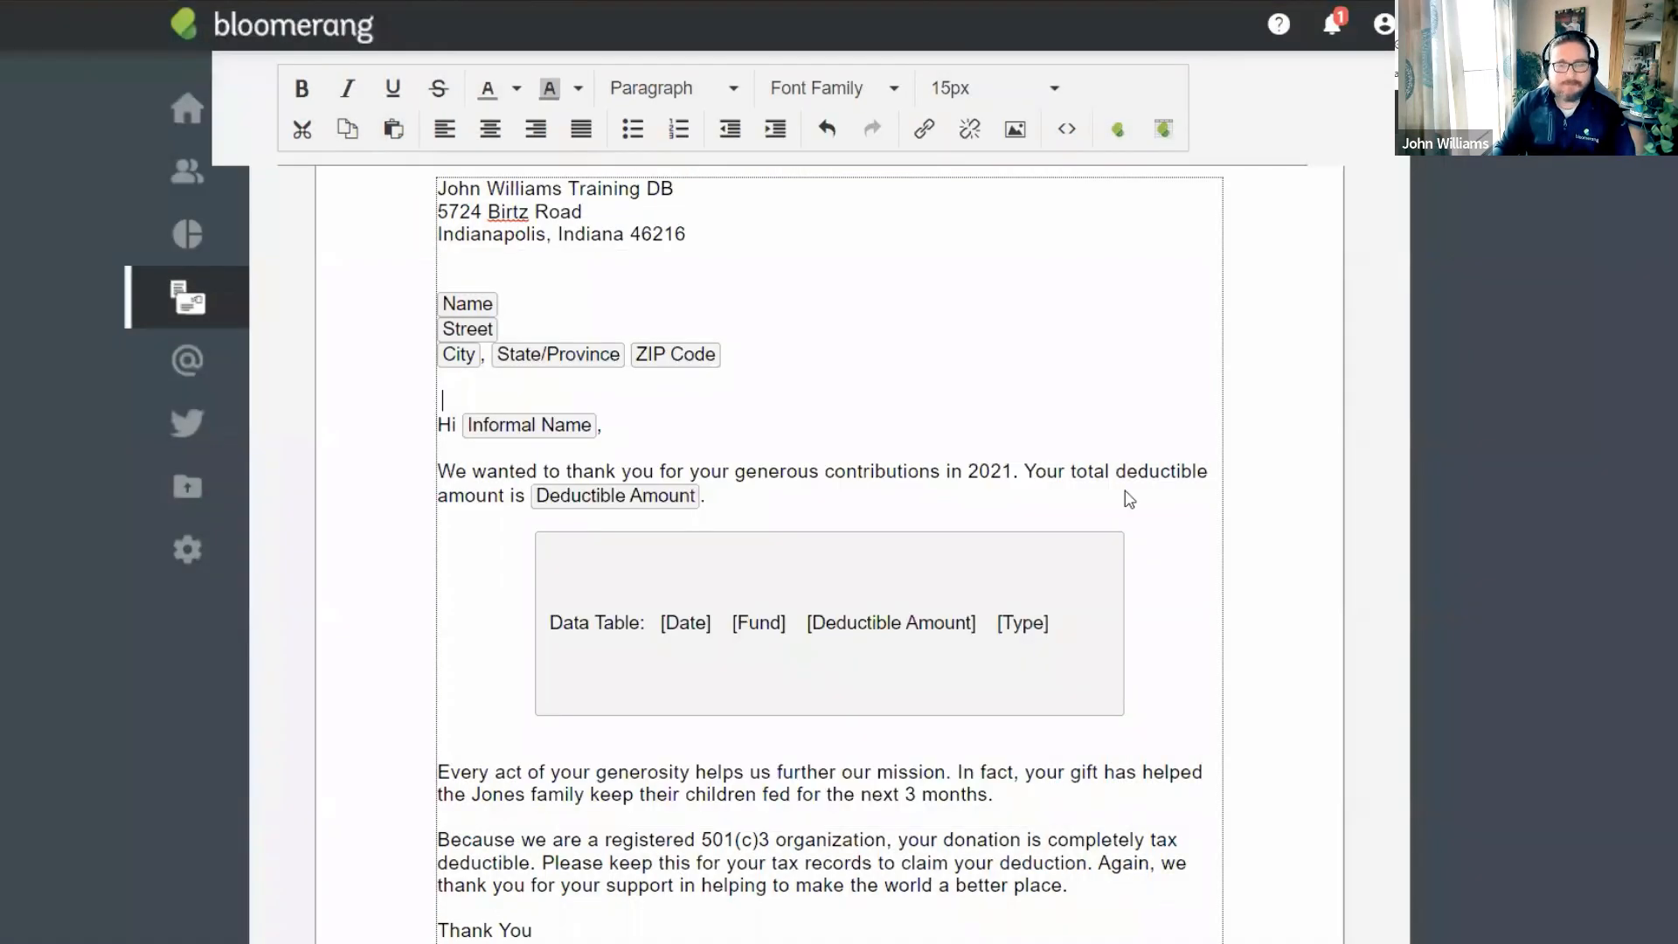
pyautogui.scroll(-2, 1124, 495)
pyautogui.scroll(-2, 1024, 615)
pyautogui.scroll(7, 630, 337)
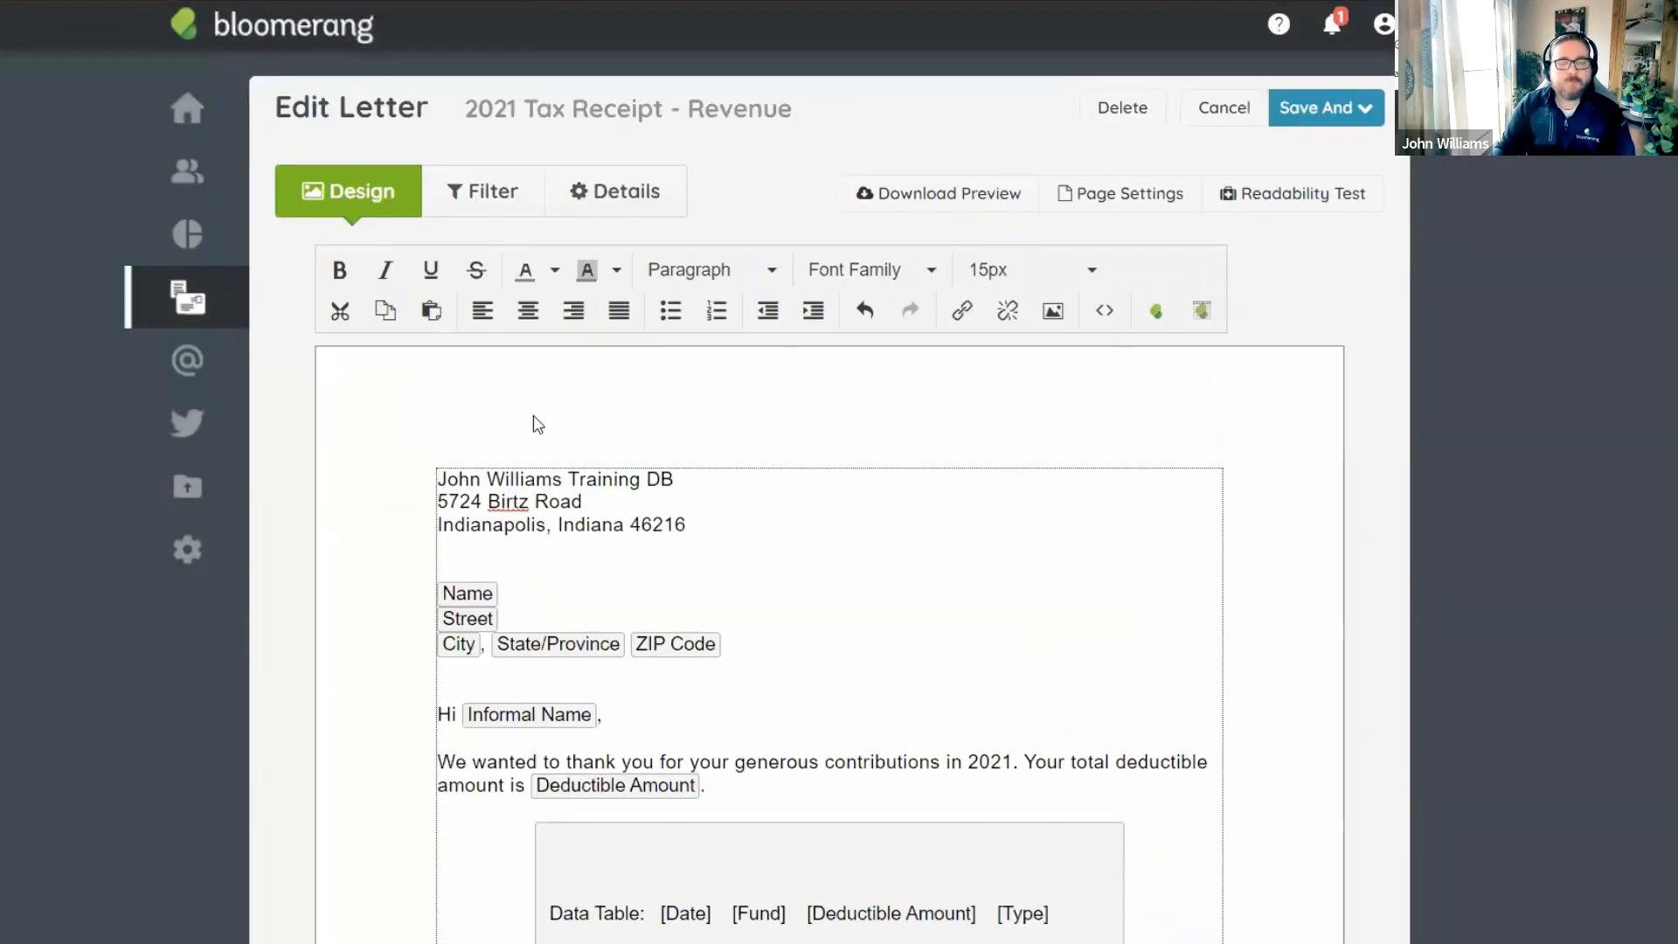
pyautogui.scroll(-6, 700, 411)
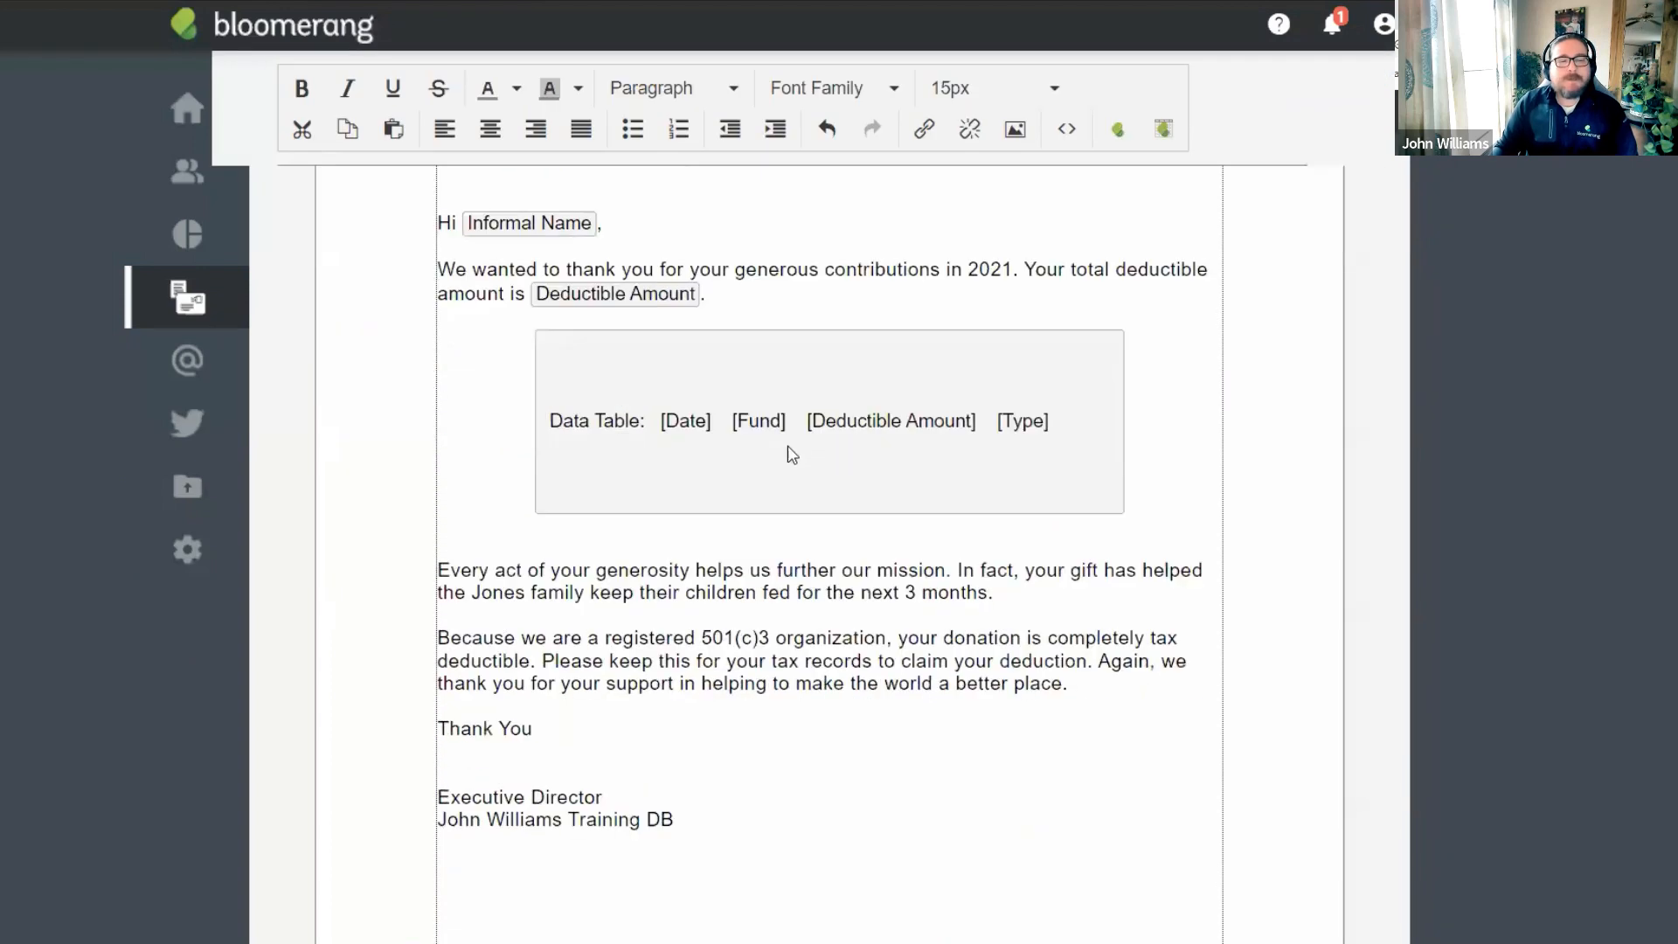
pyautogui.scroll(1, 826, 411)
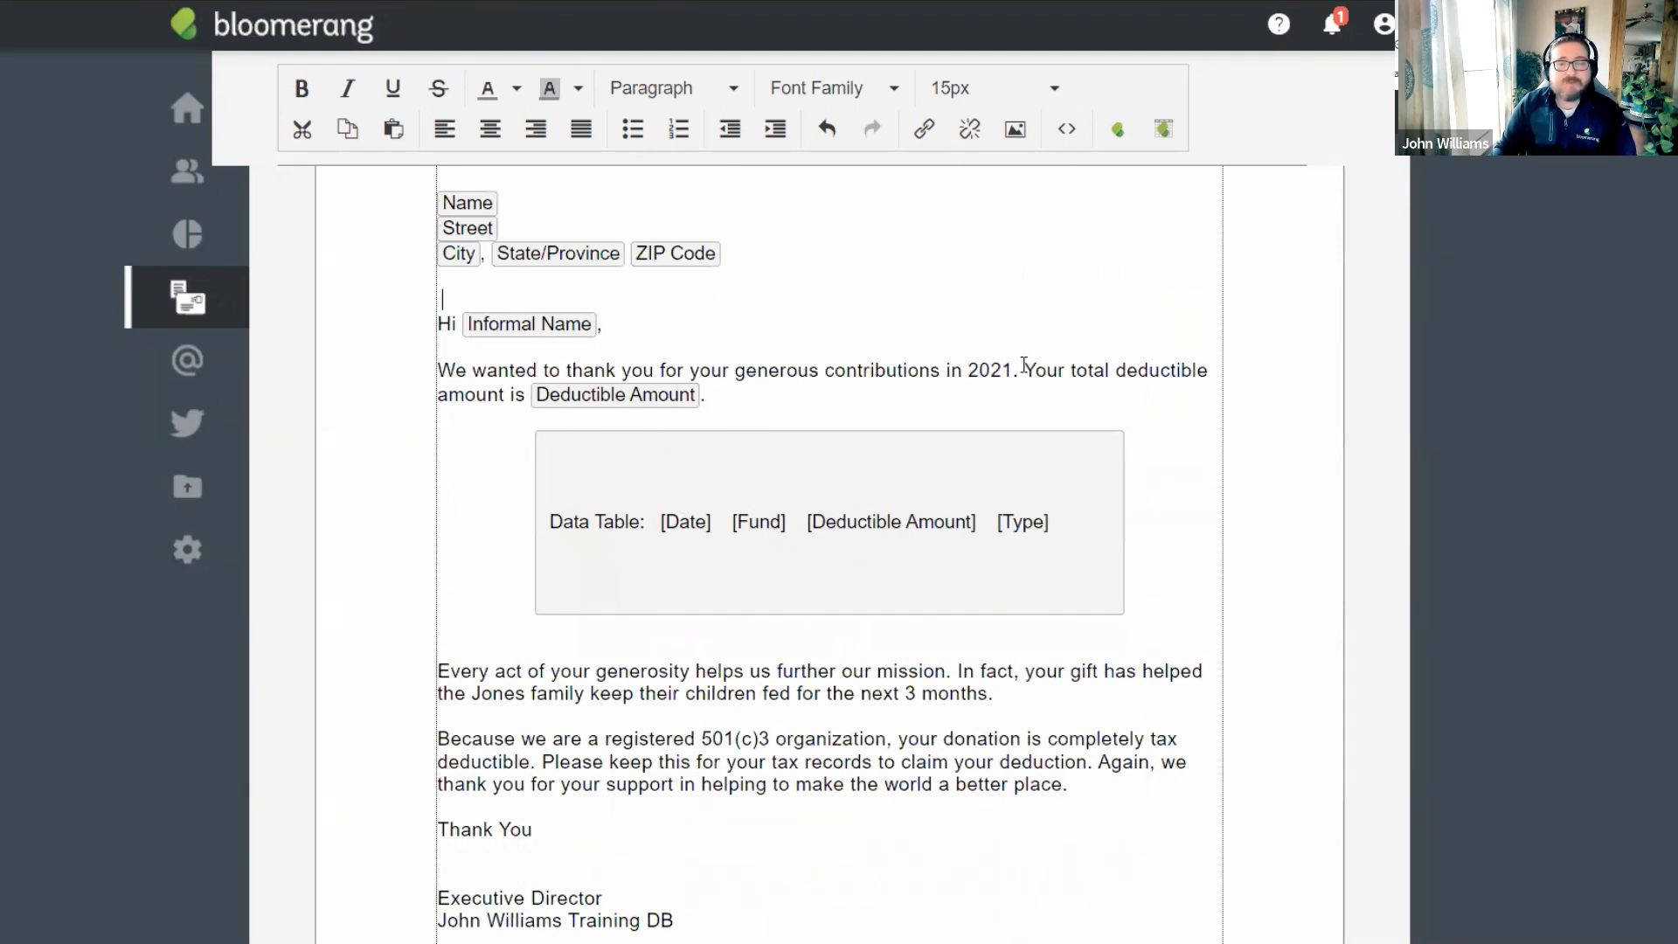
pyautogui.moveTo(1024, 365); pyautogui.dragTo(895, 404)
pyautogui.click(887, 397)
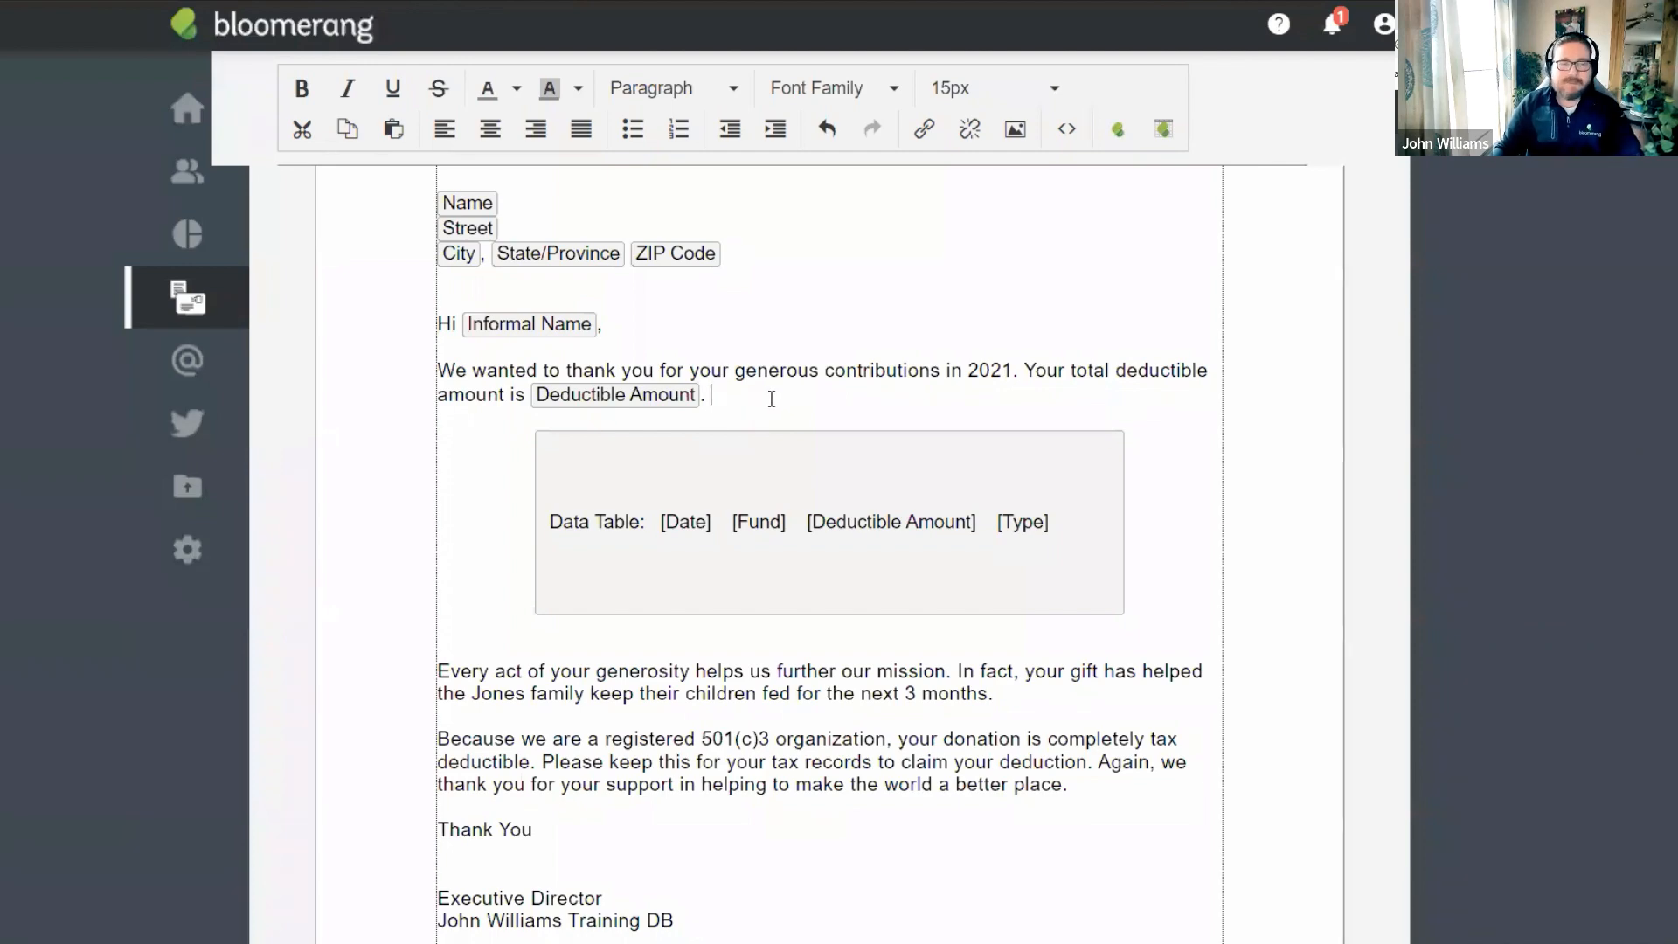
pyautogui.scroll(5, 761, 315)
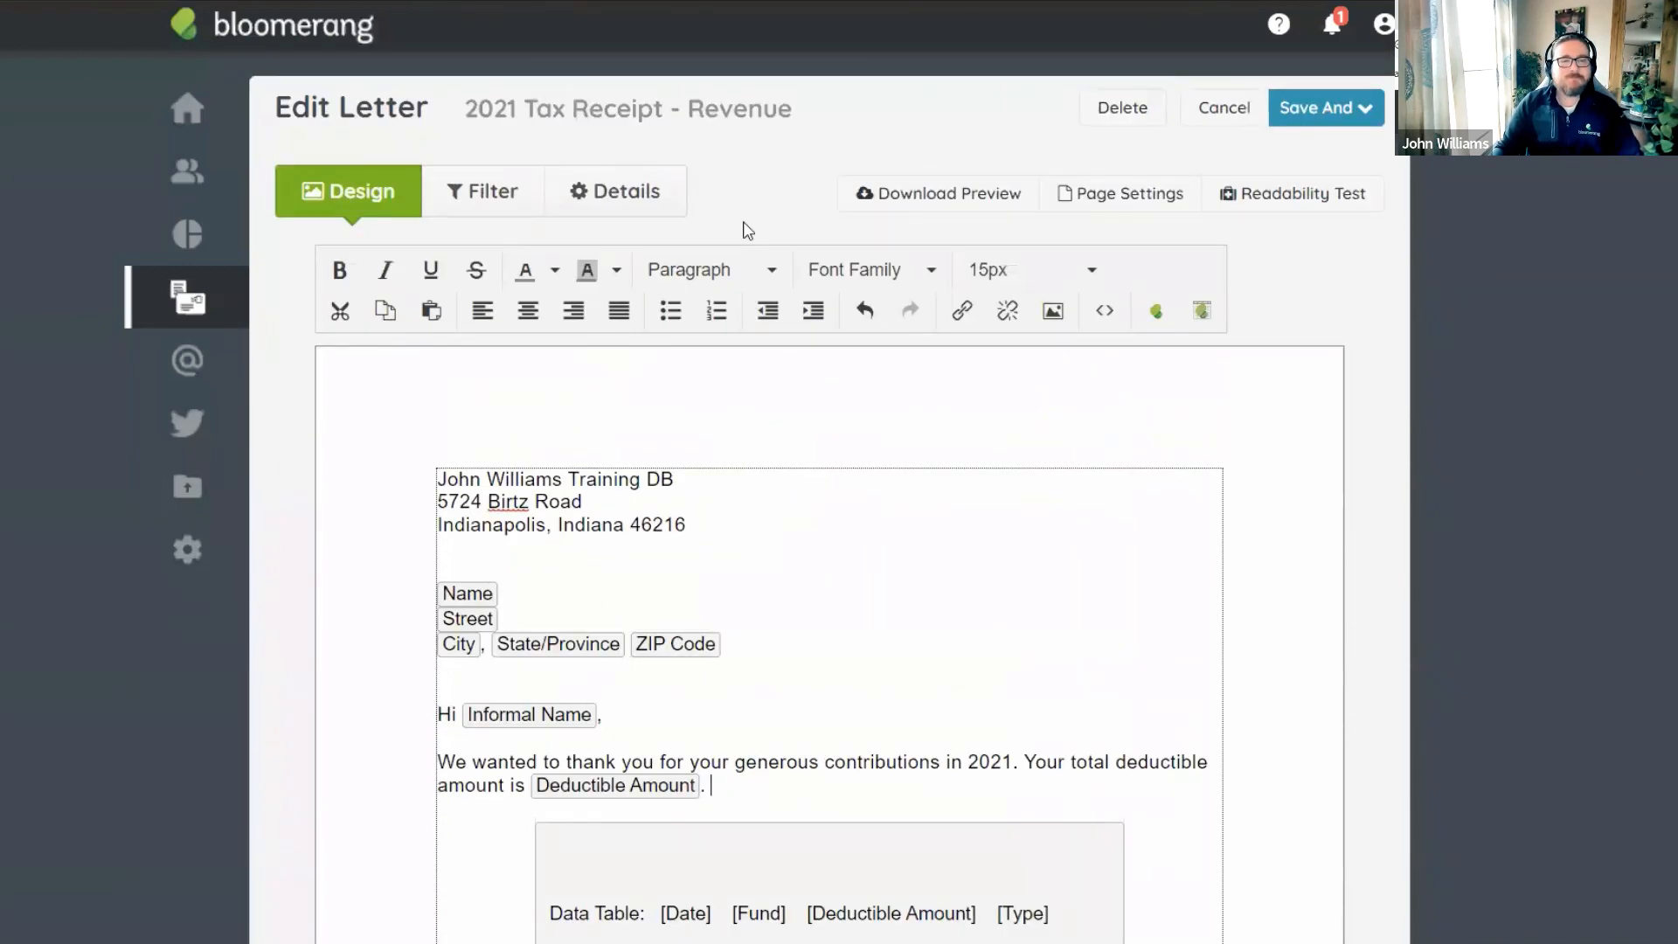
# Check the Filter and Details tabs, then save and preview: 43 transactions, 23 letters to generate.
pyautogui.click(488, 194)
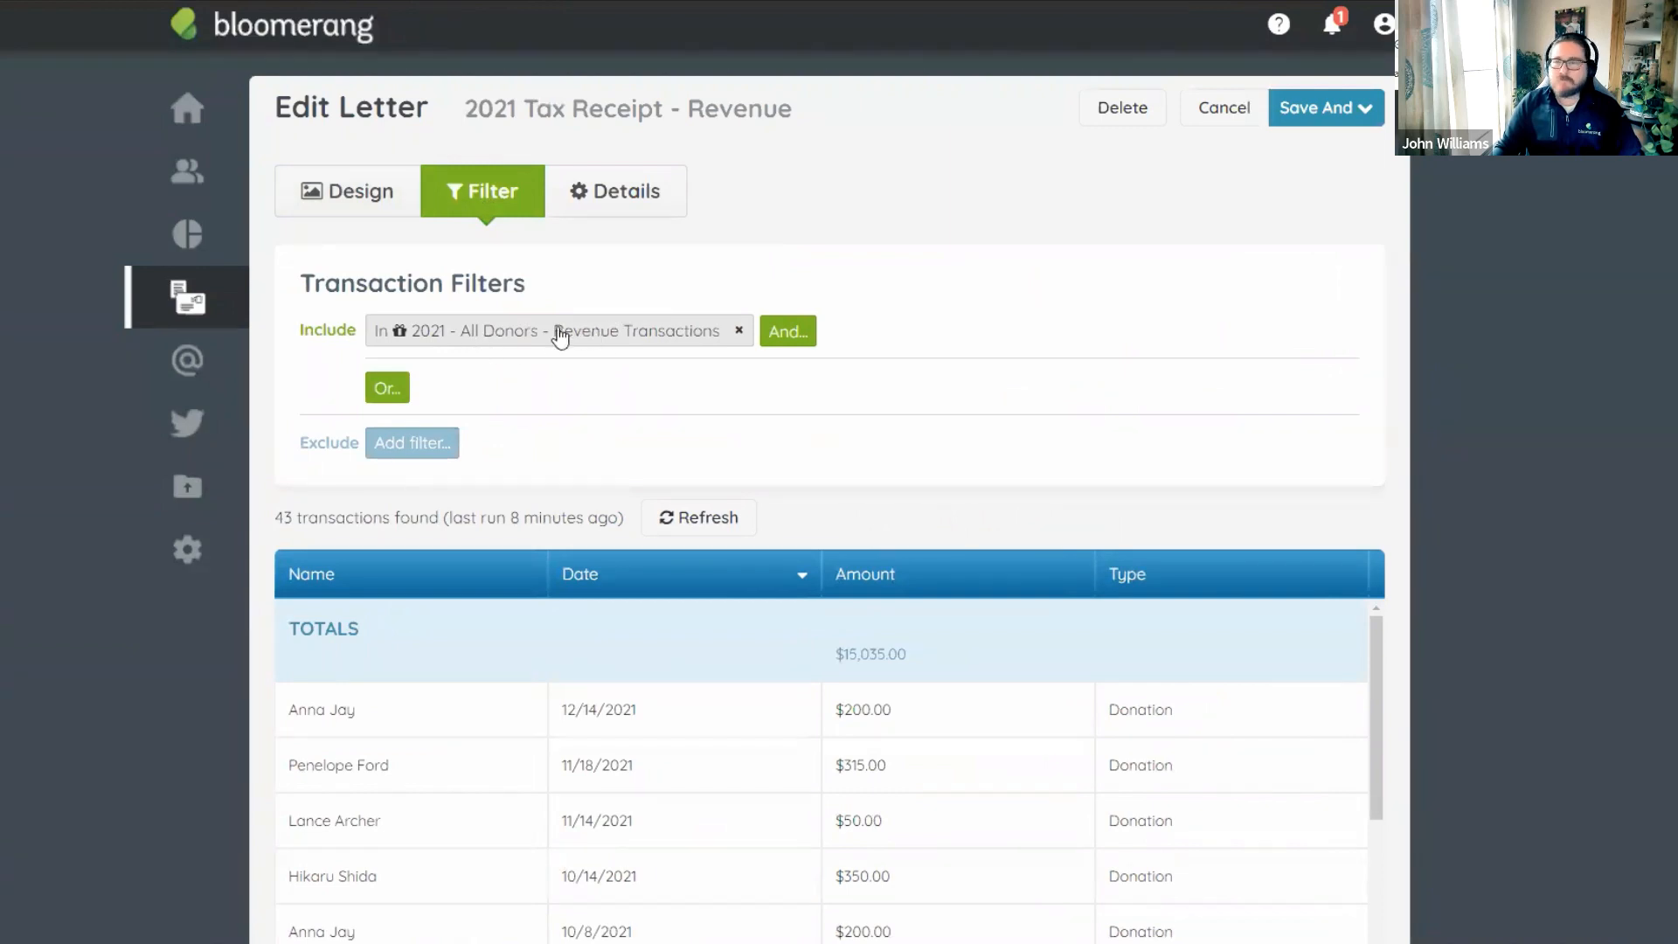
pyautogui.click(627, 194)
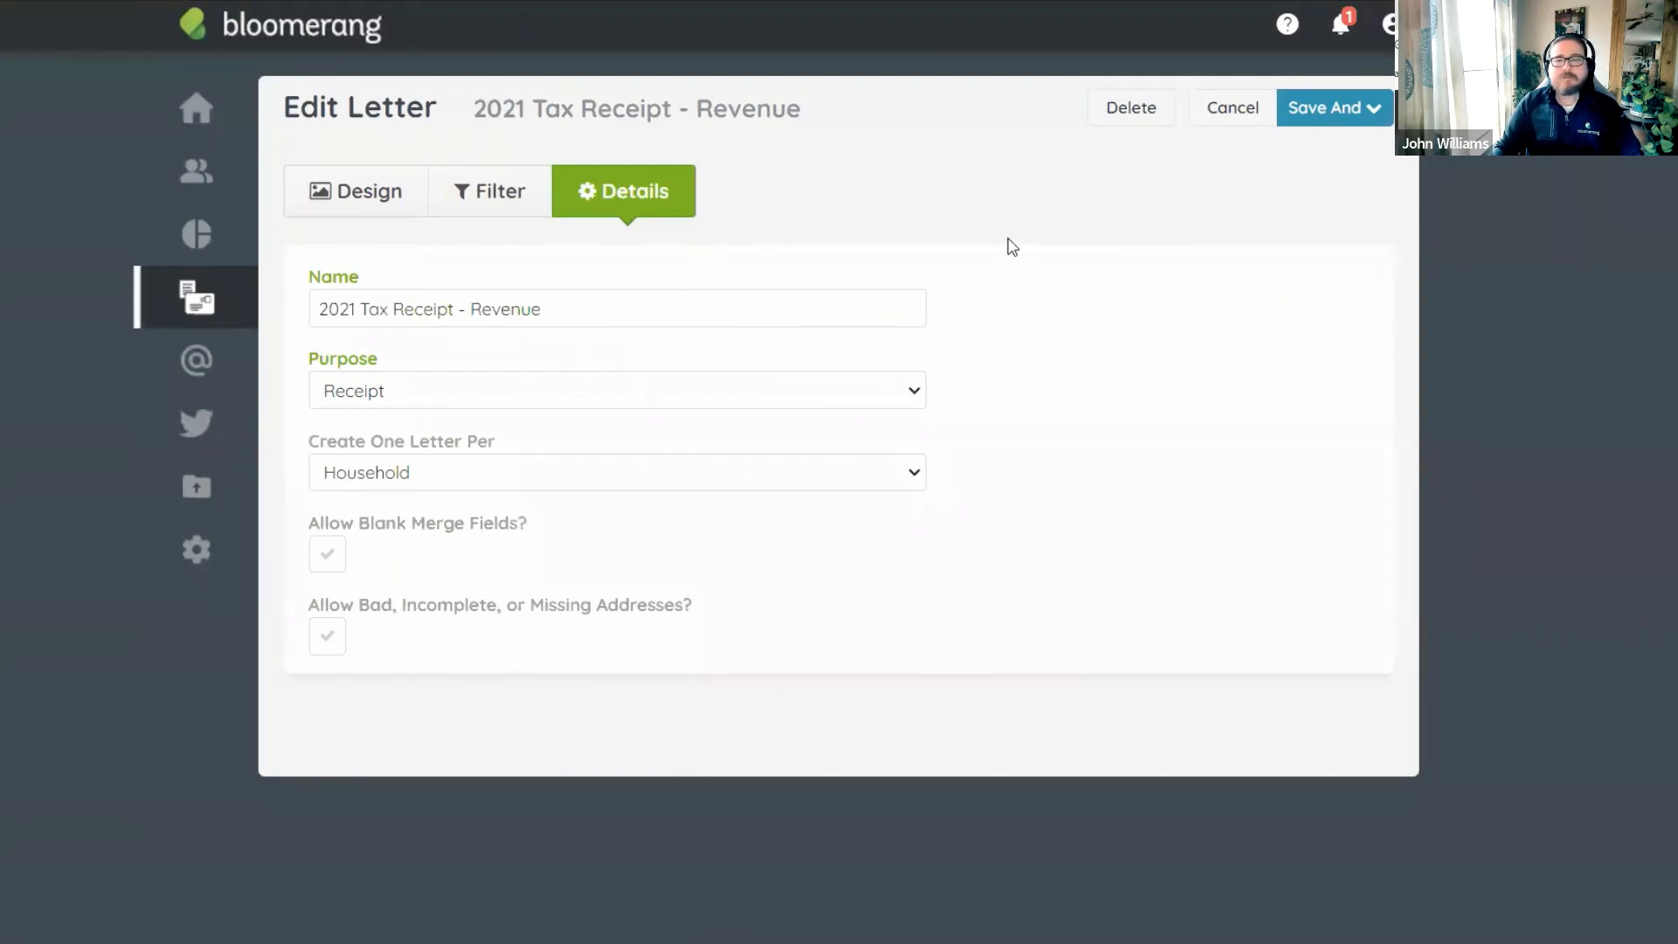
pyautogui.click(1344, 121)
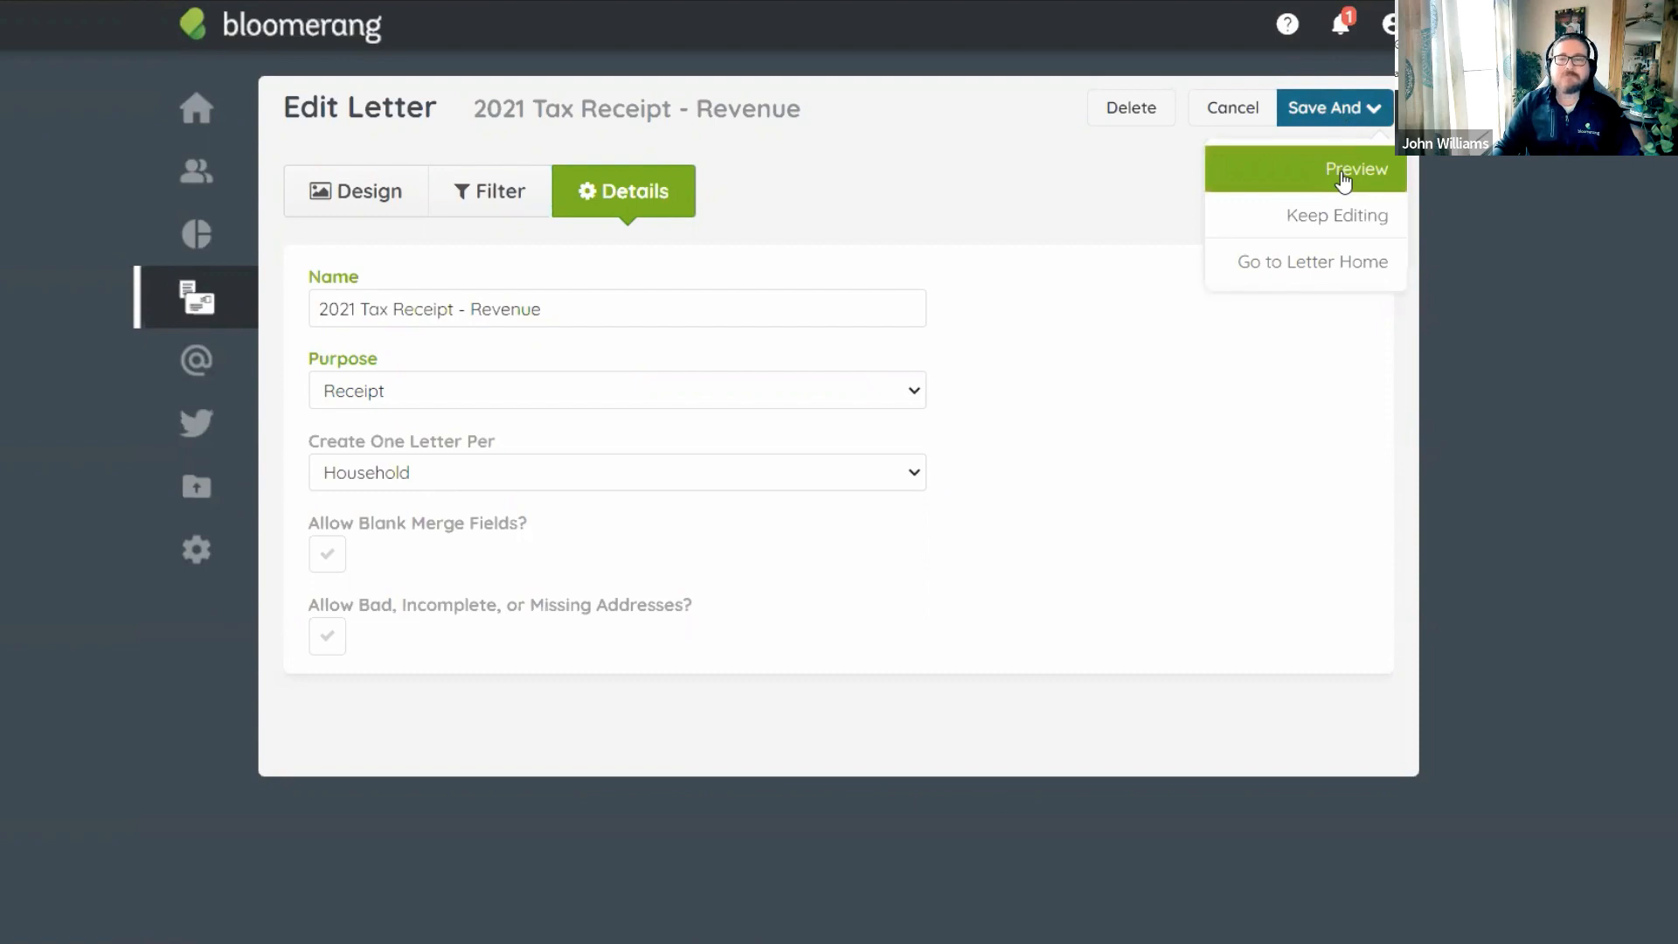
pyautogui.click(1344, 179)
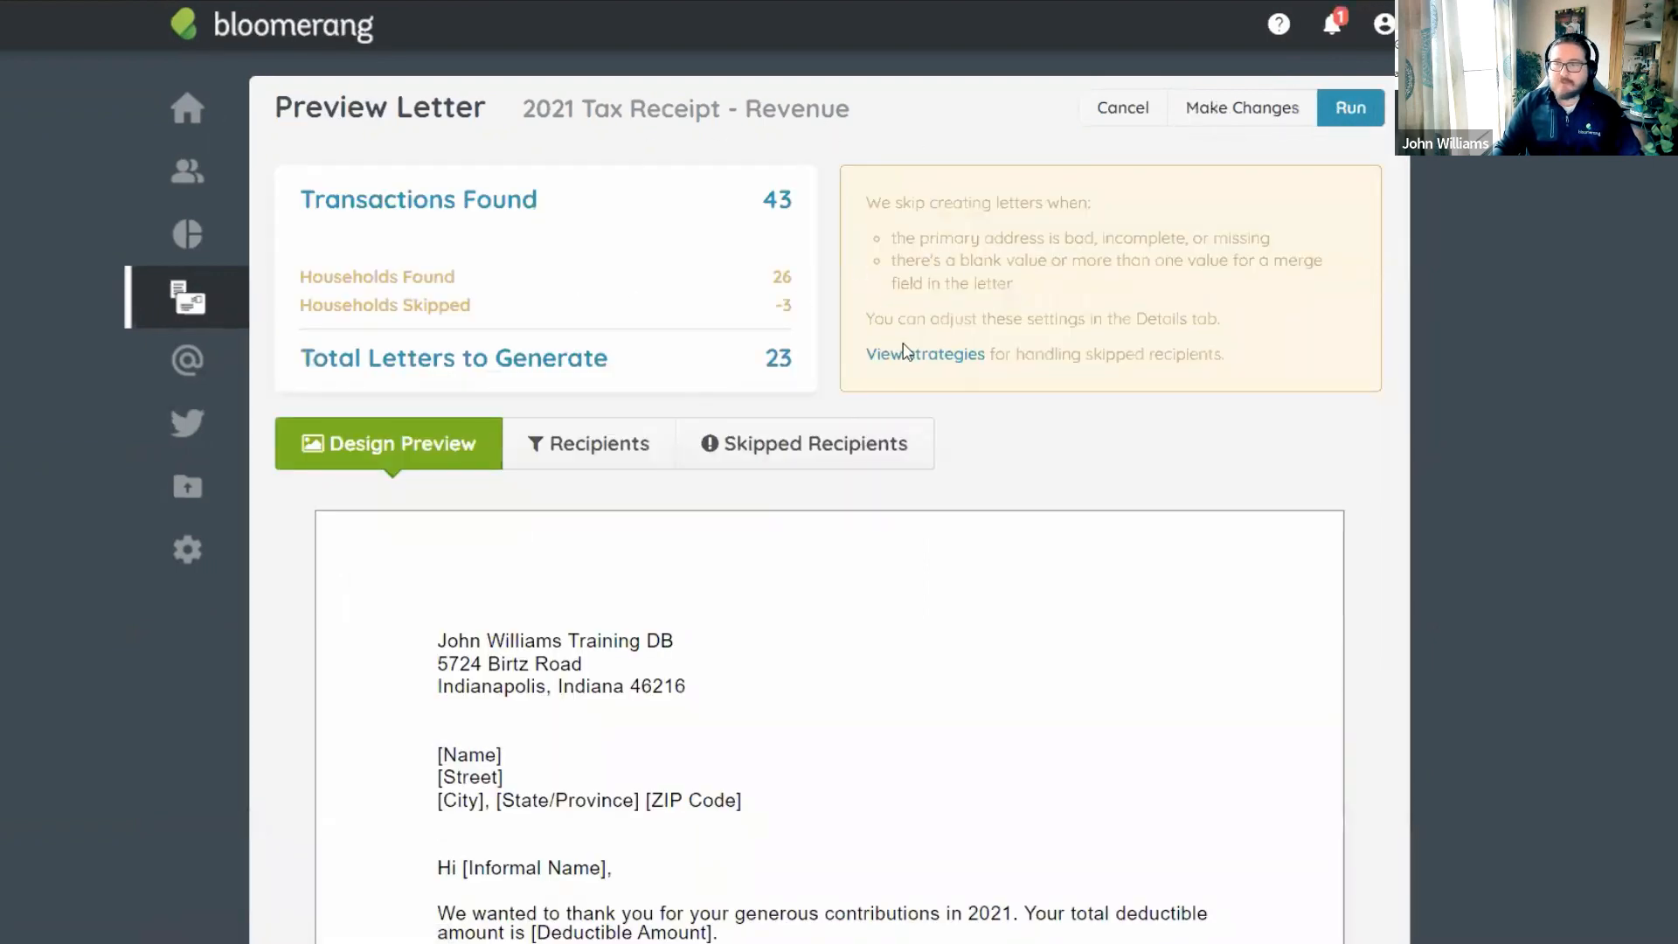
# List the 3 skipped recipients, each missing an address and blank street, city, state and ZIP.
pyautogui.scroll(-1, 956, 311)
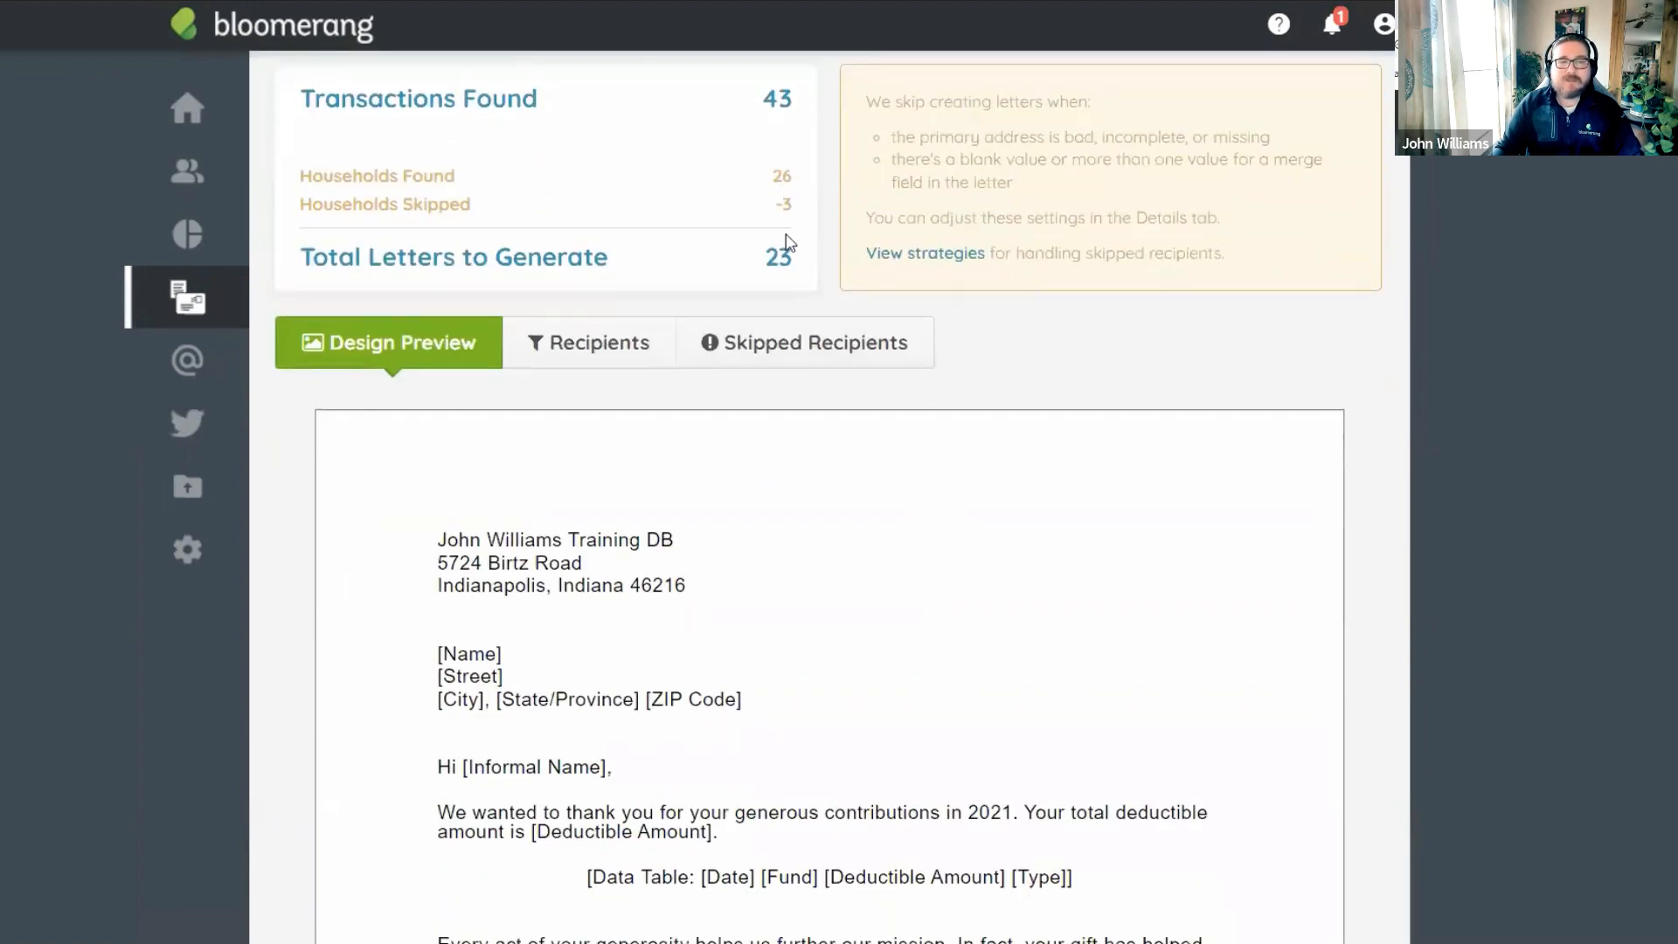
pyautogui.moveTo(747, 268); pyautogui.dragTo(793, 269)
pyautogui.click(1040, 282)
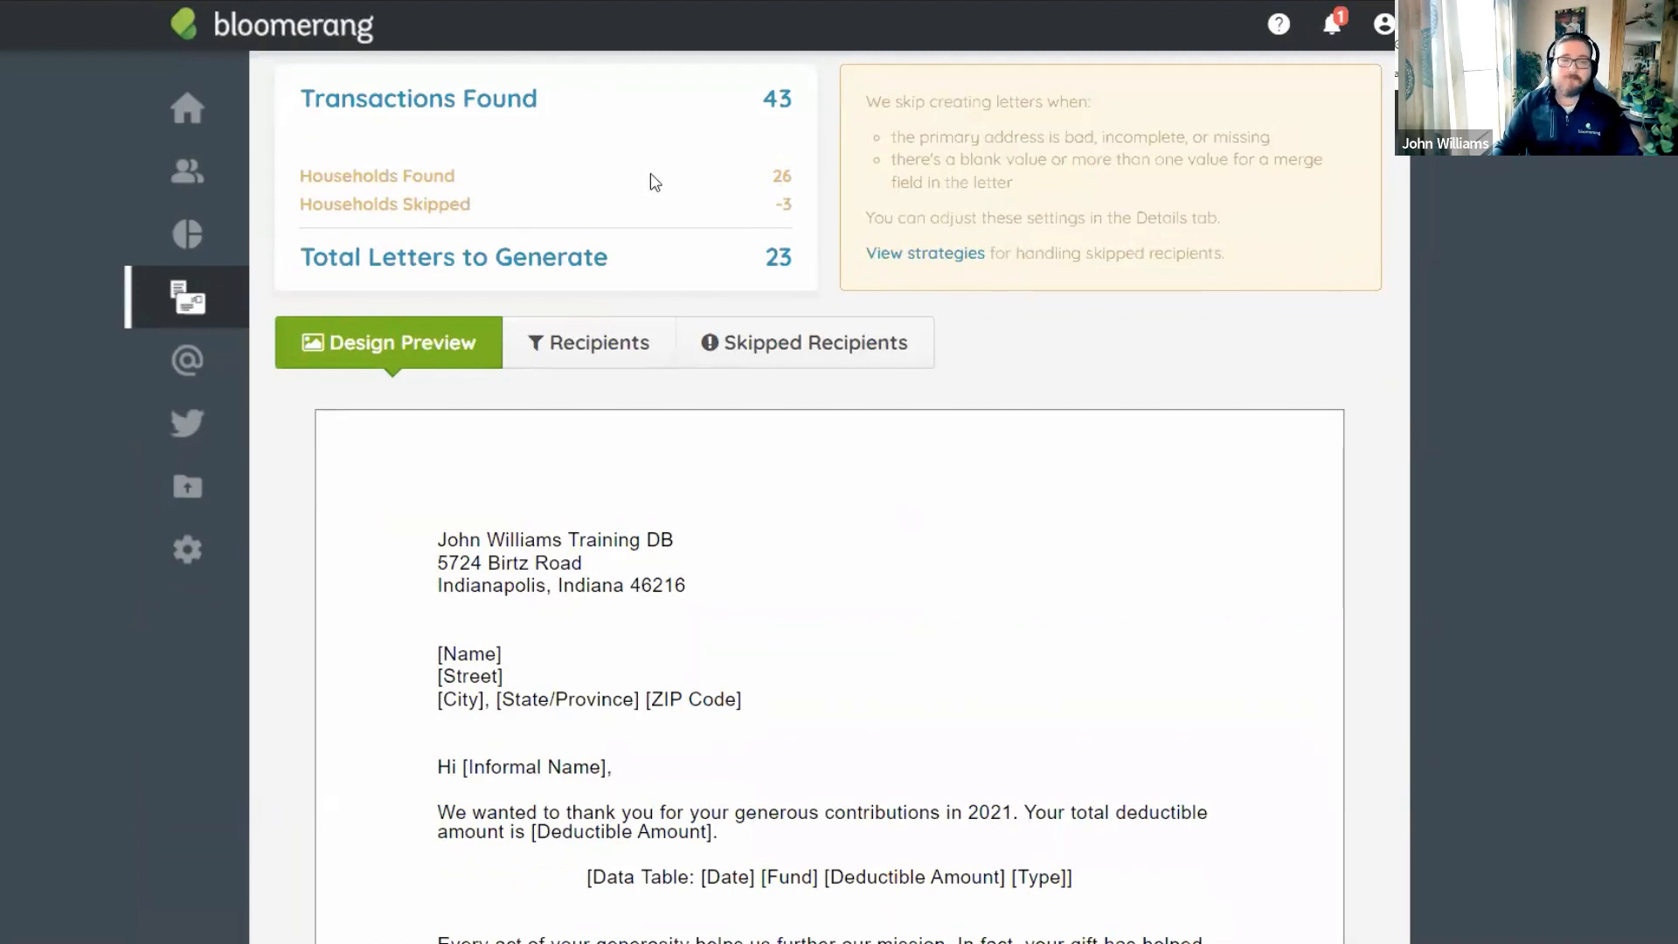
pyautogui.click(824, 352)
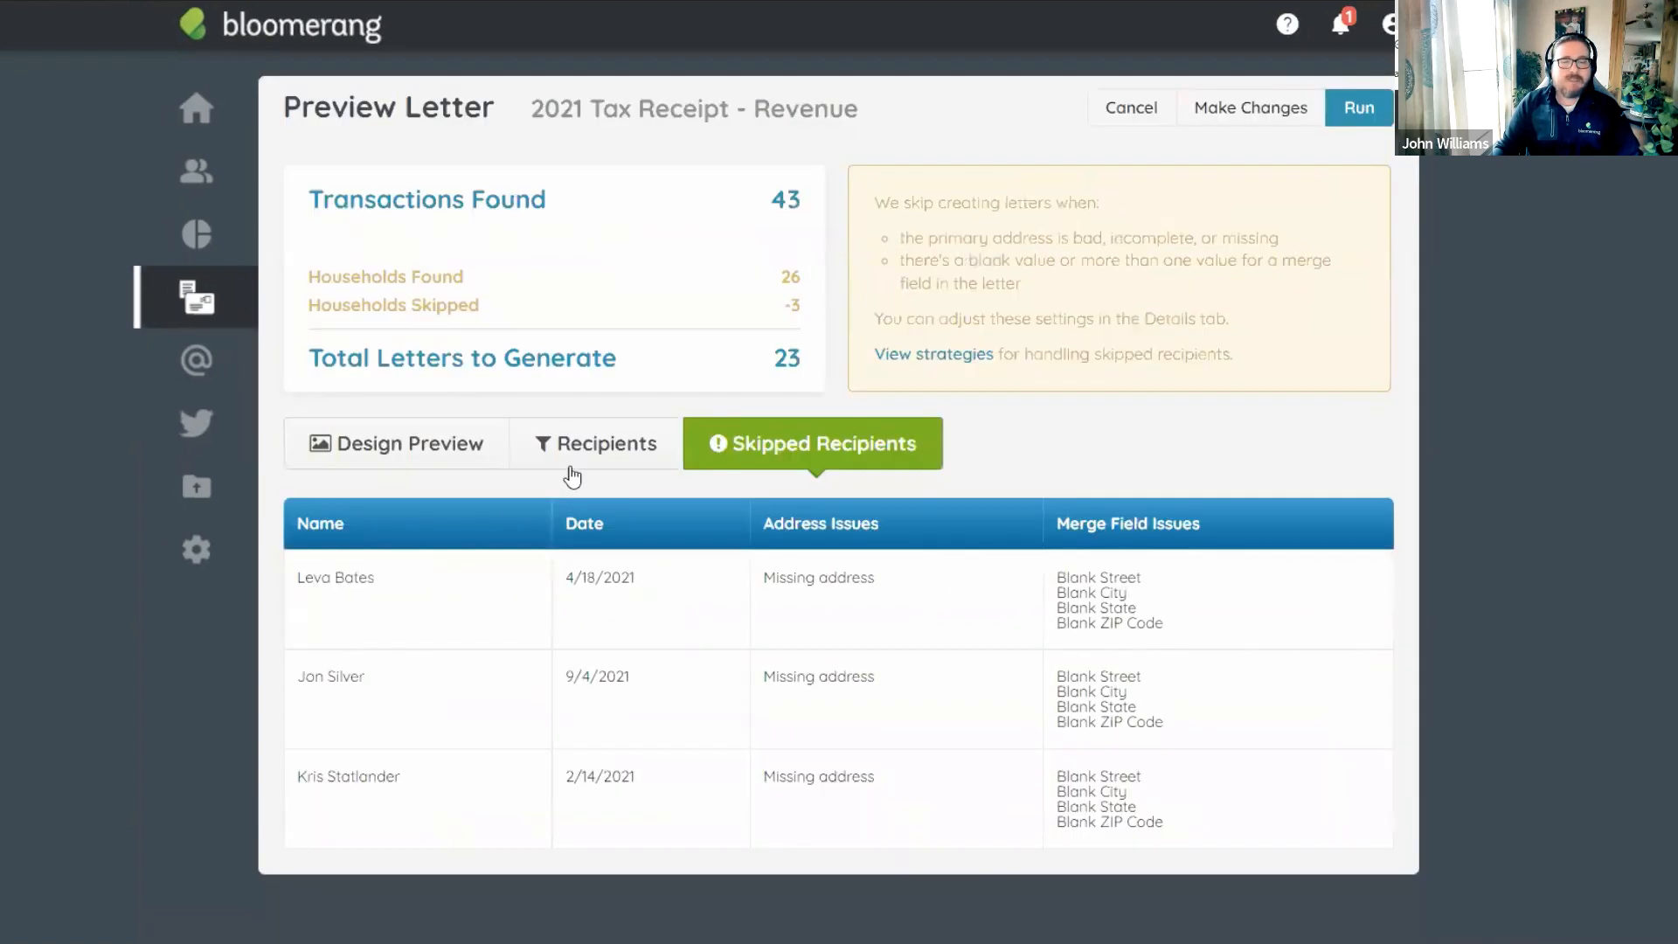
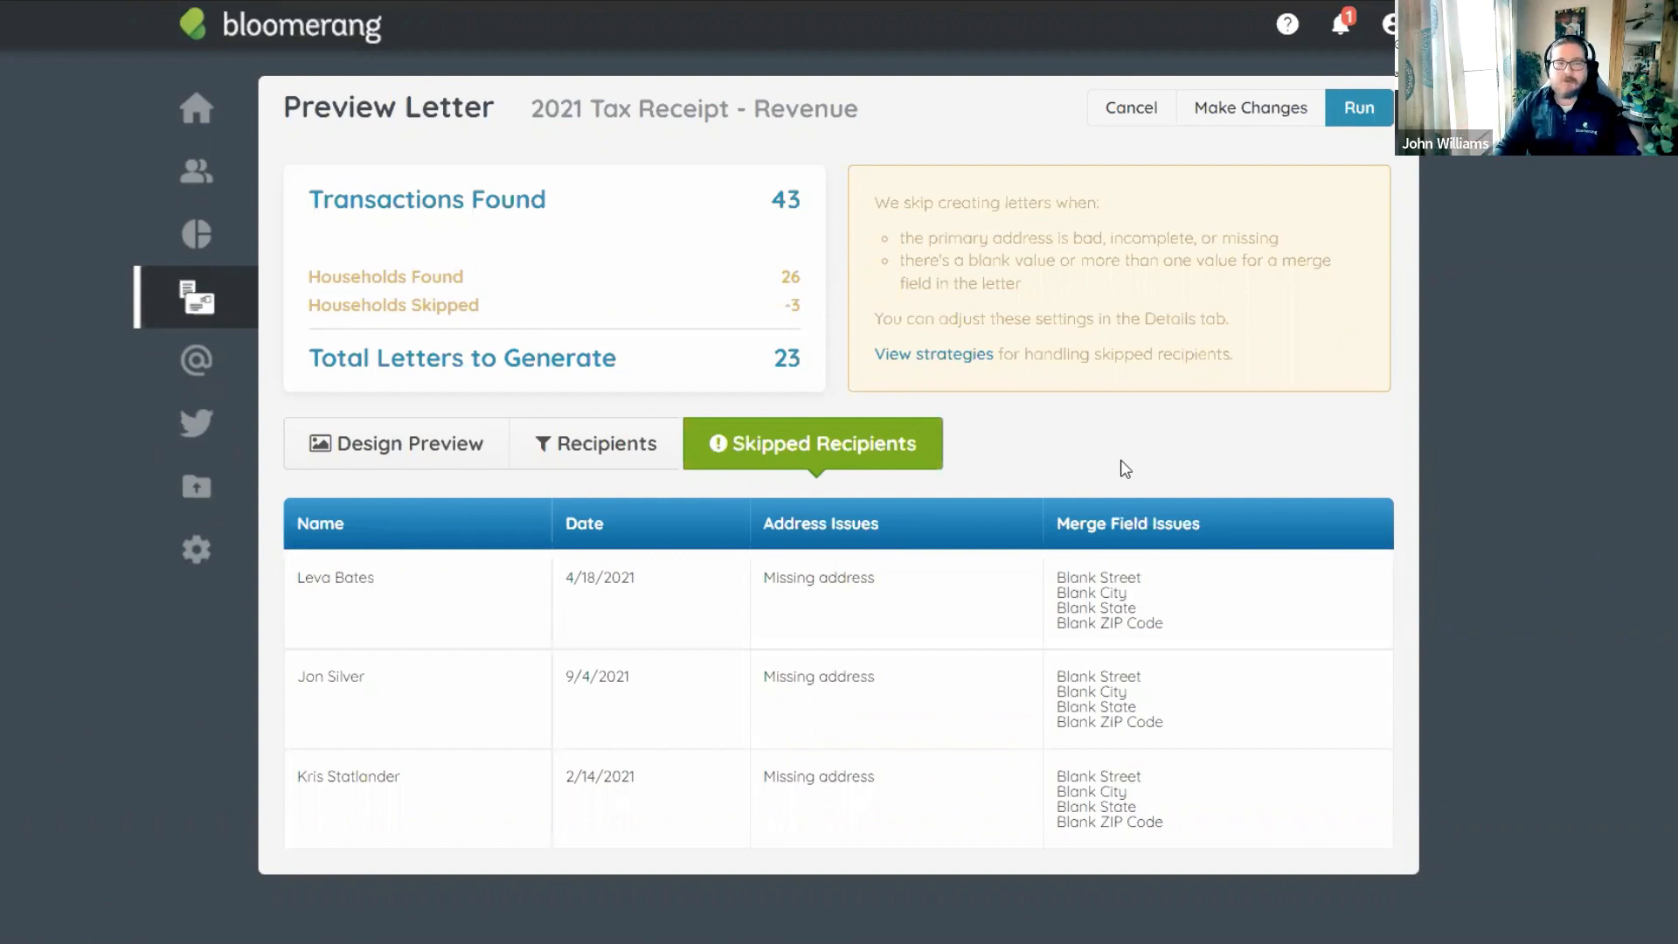
# Switch from Recipients to Design Preview and scroll through the 2021 Tax Receipt - Revenue letter.
pyautogui.click(612, 443)
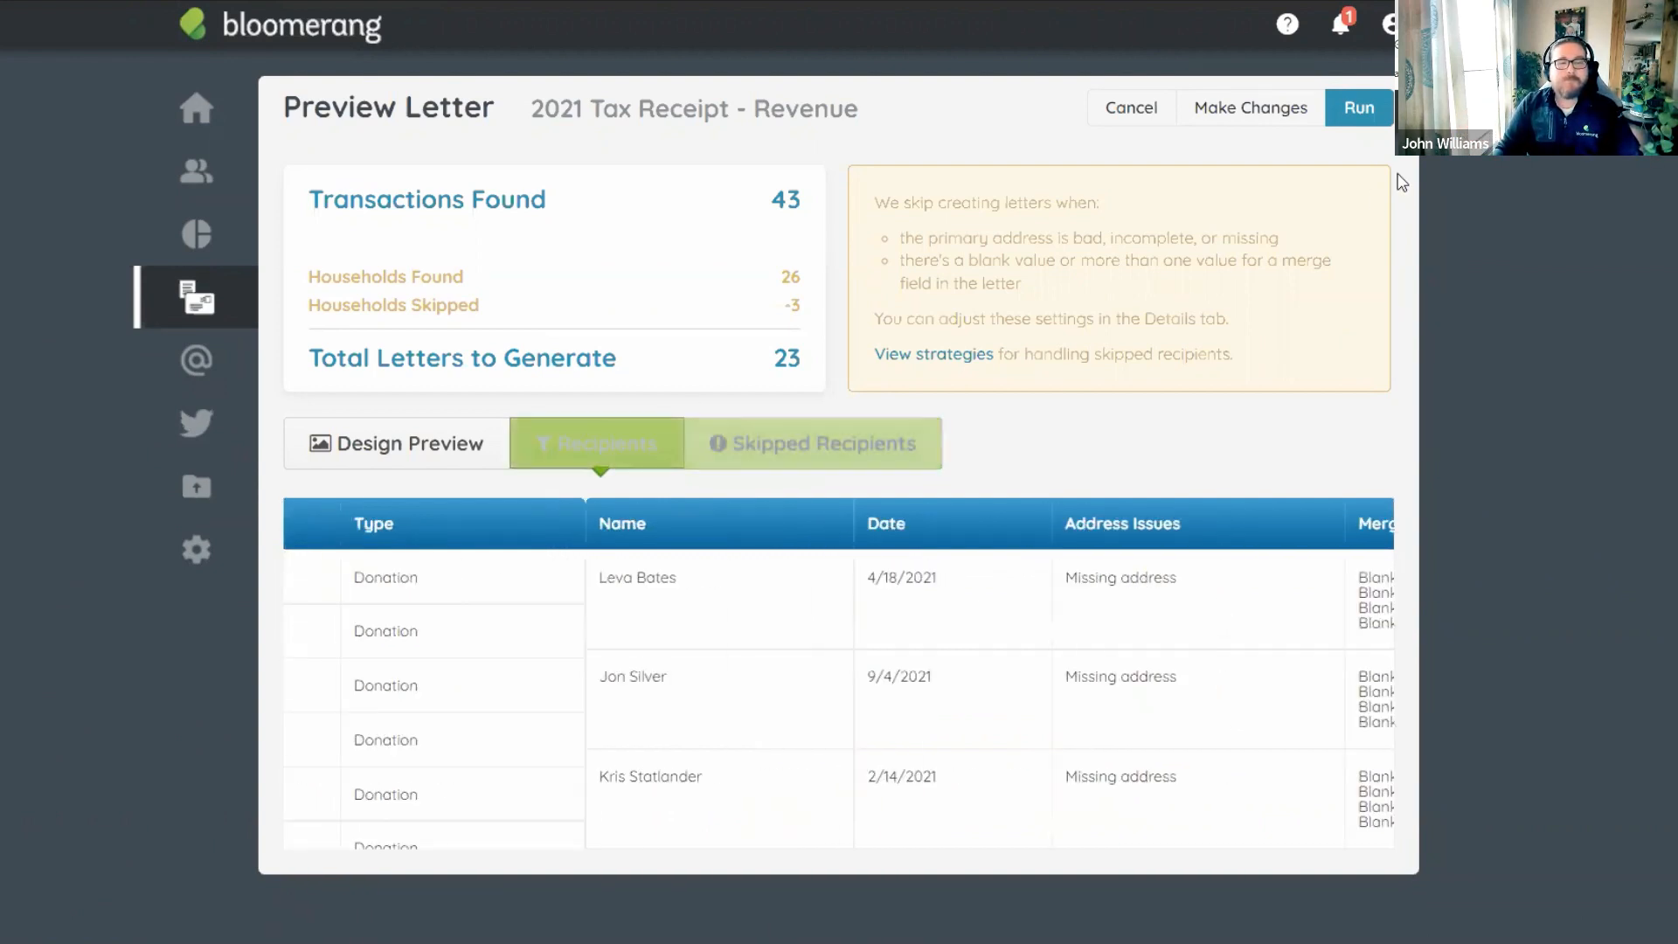
pyautogui.click(376, 443)
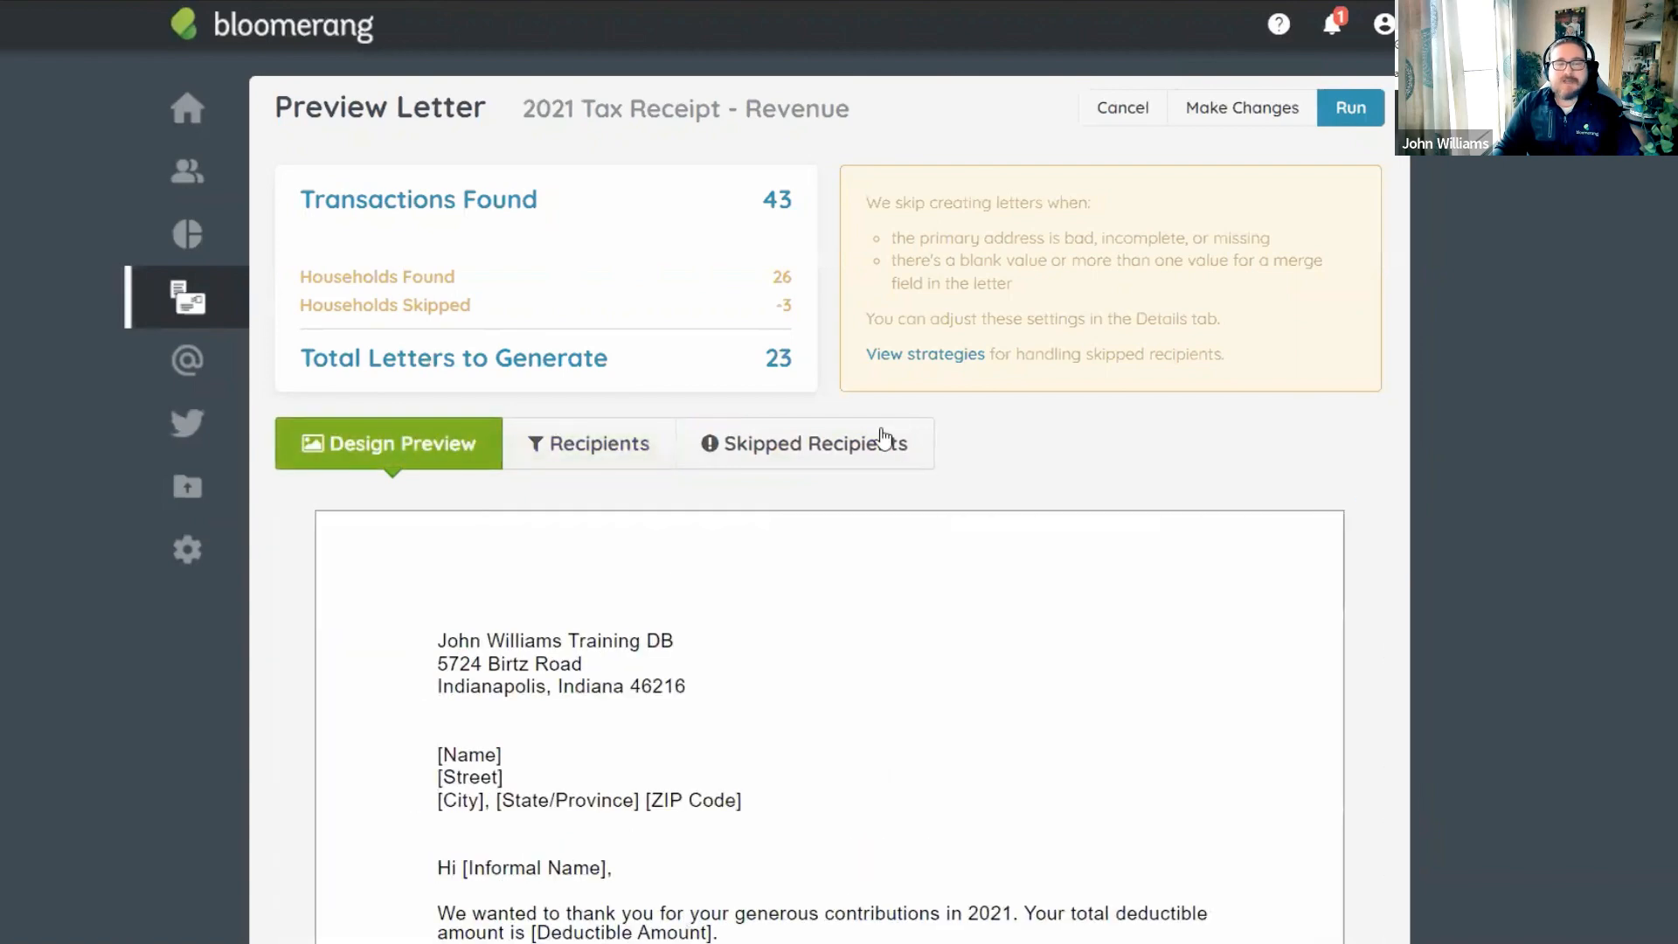
pyautogui.scroll(-4, 829, 271)
pyautogui.scroll(-1, 769, 319)
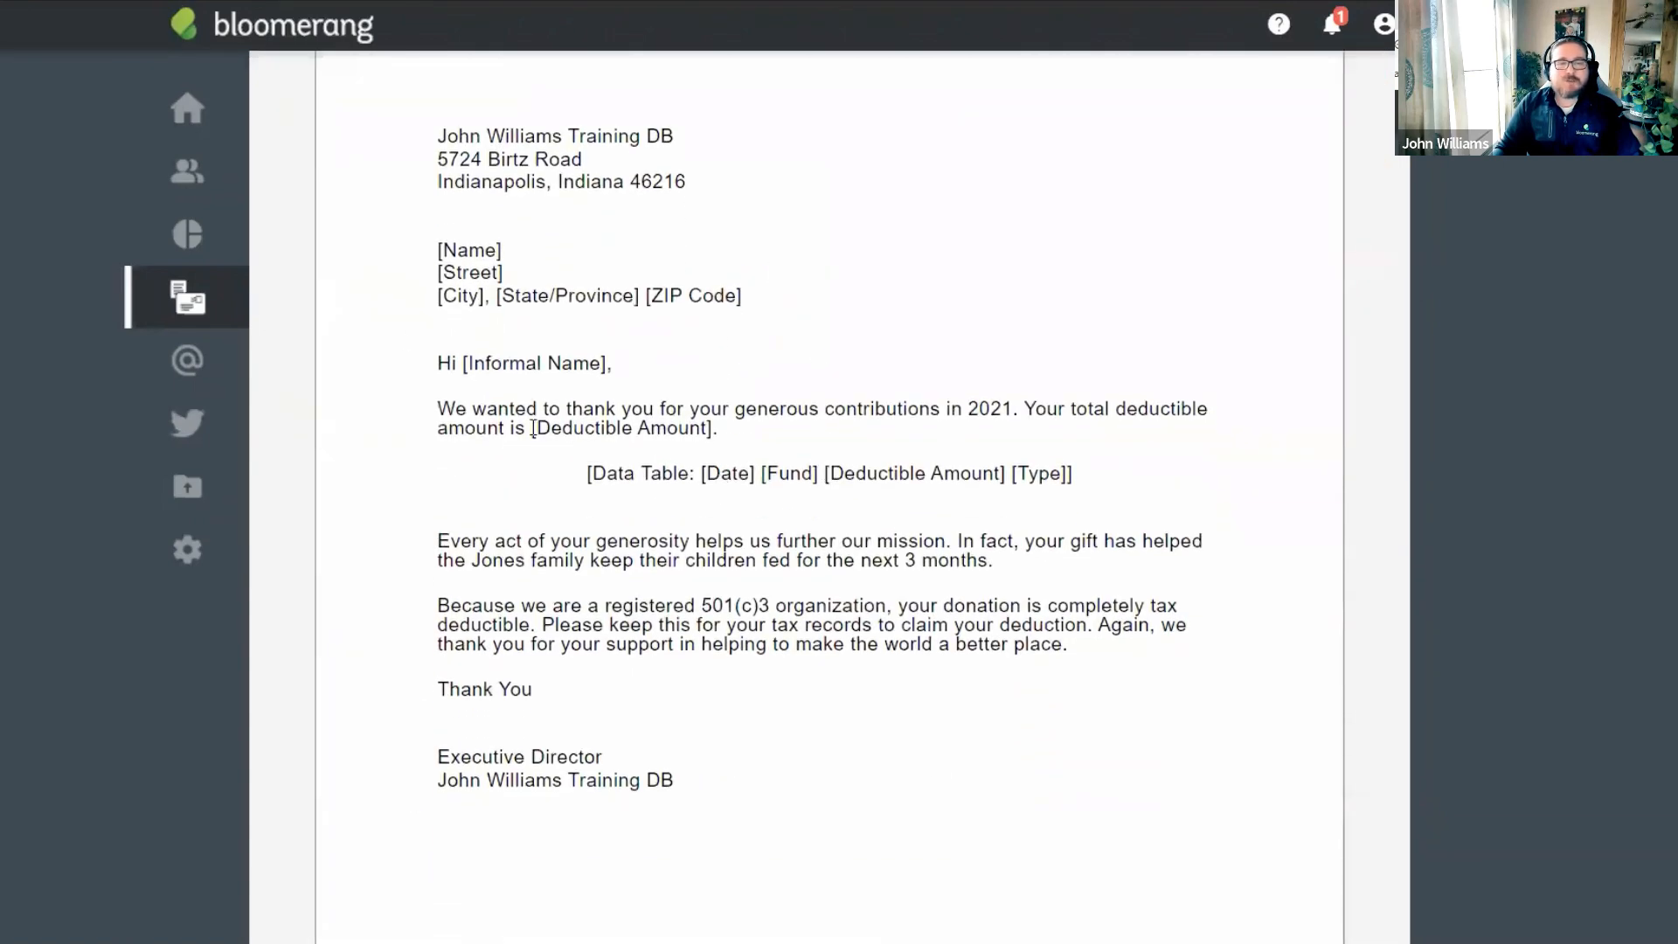
pyautogui.scroll(-1, 752, 455)
pyautogui.scroll(-1, 978, 584)
pyautogui.scroll(4, 962, 577)
pyautogui.scroll(-2, 919, 571)
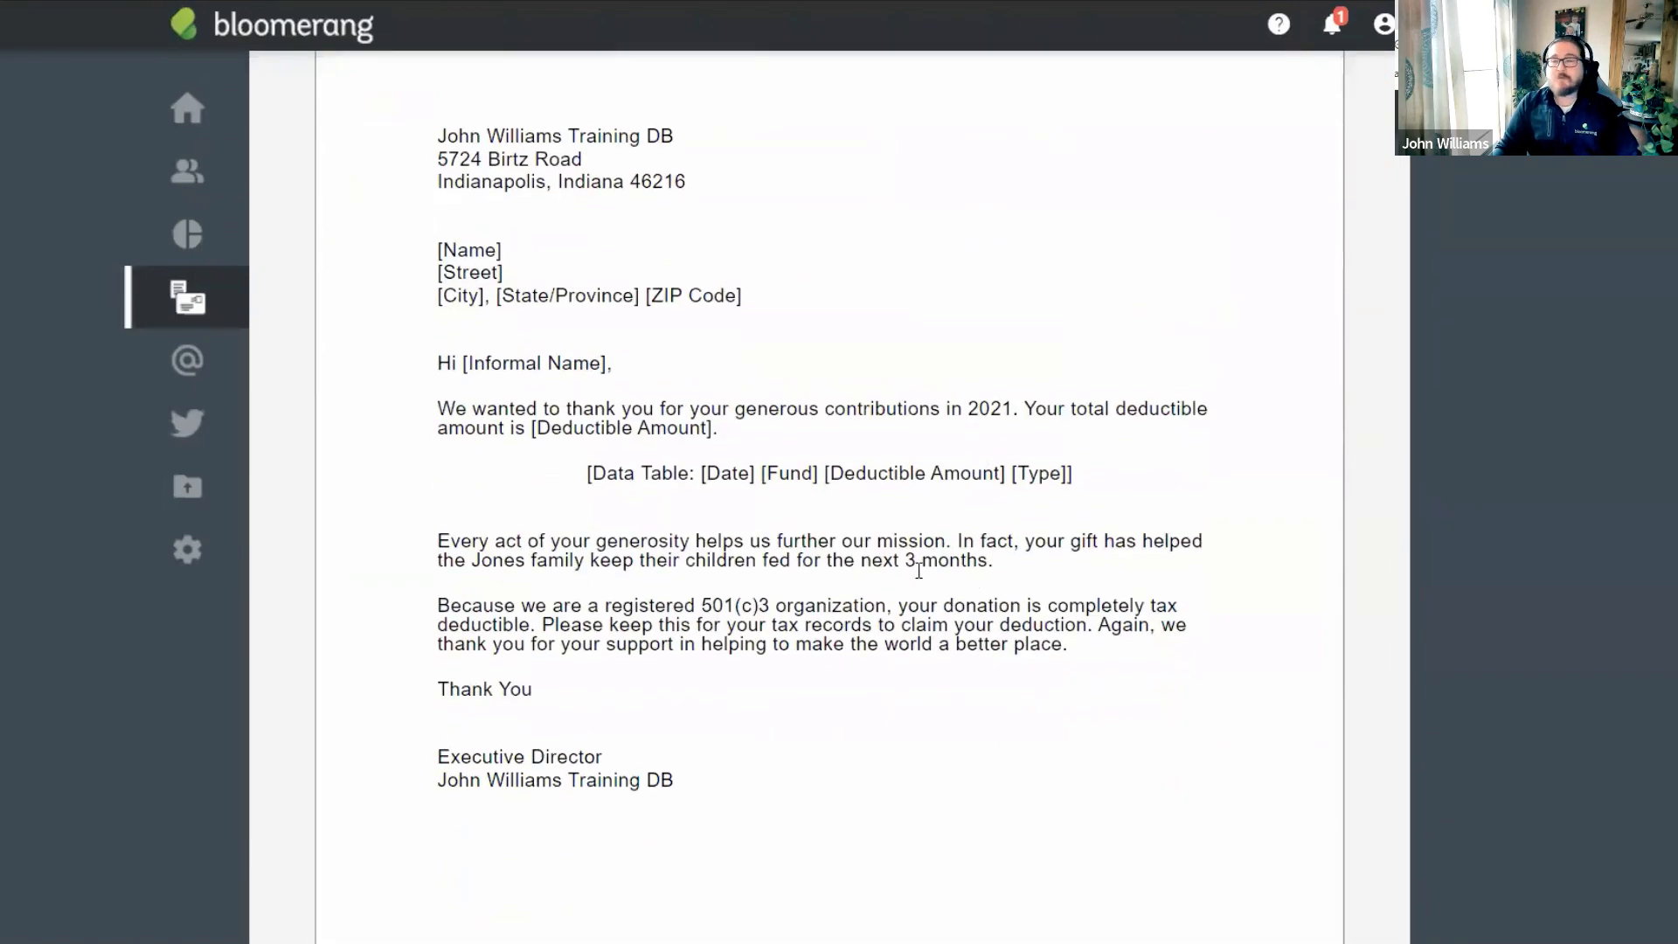
pyautogui.scroll(1, 856, 565)
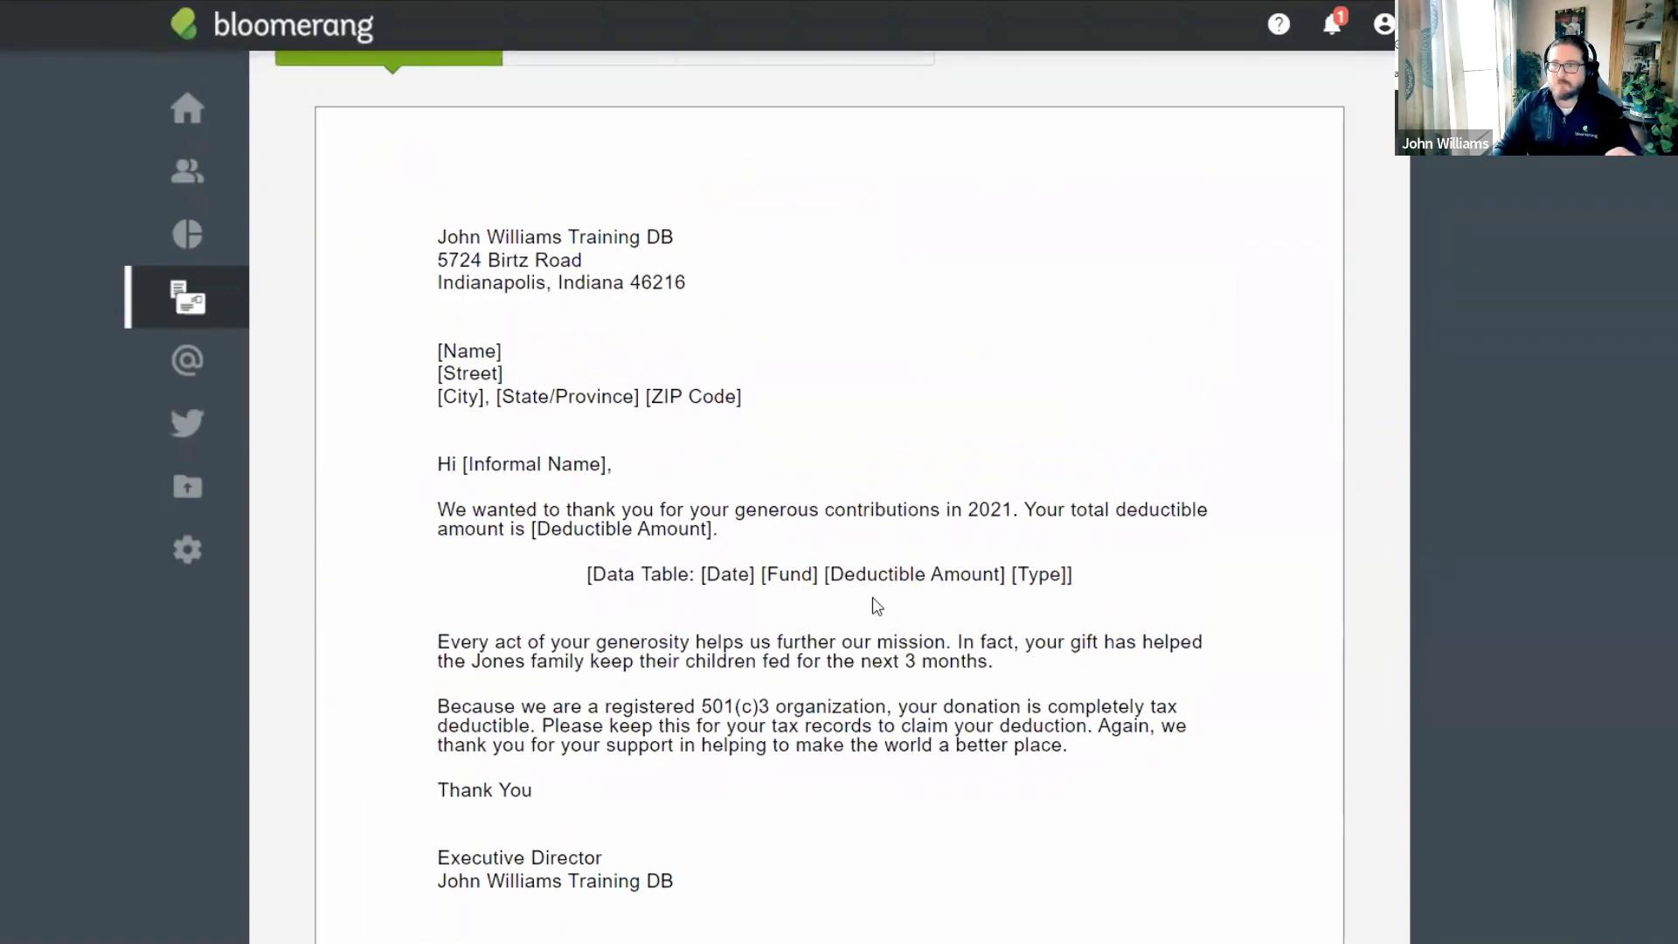
pyautogui.scroll(-1, 877, 608)
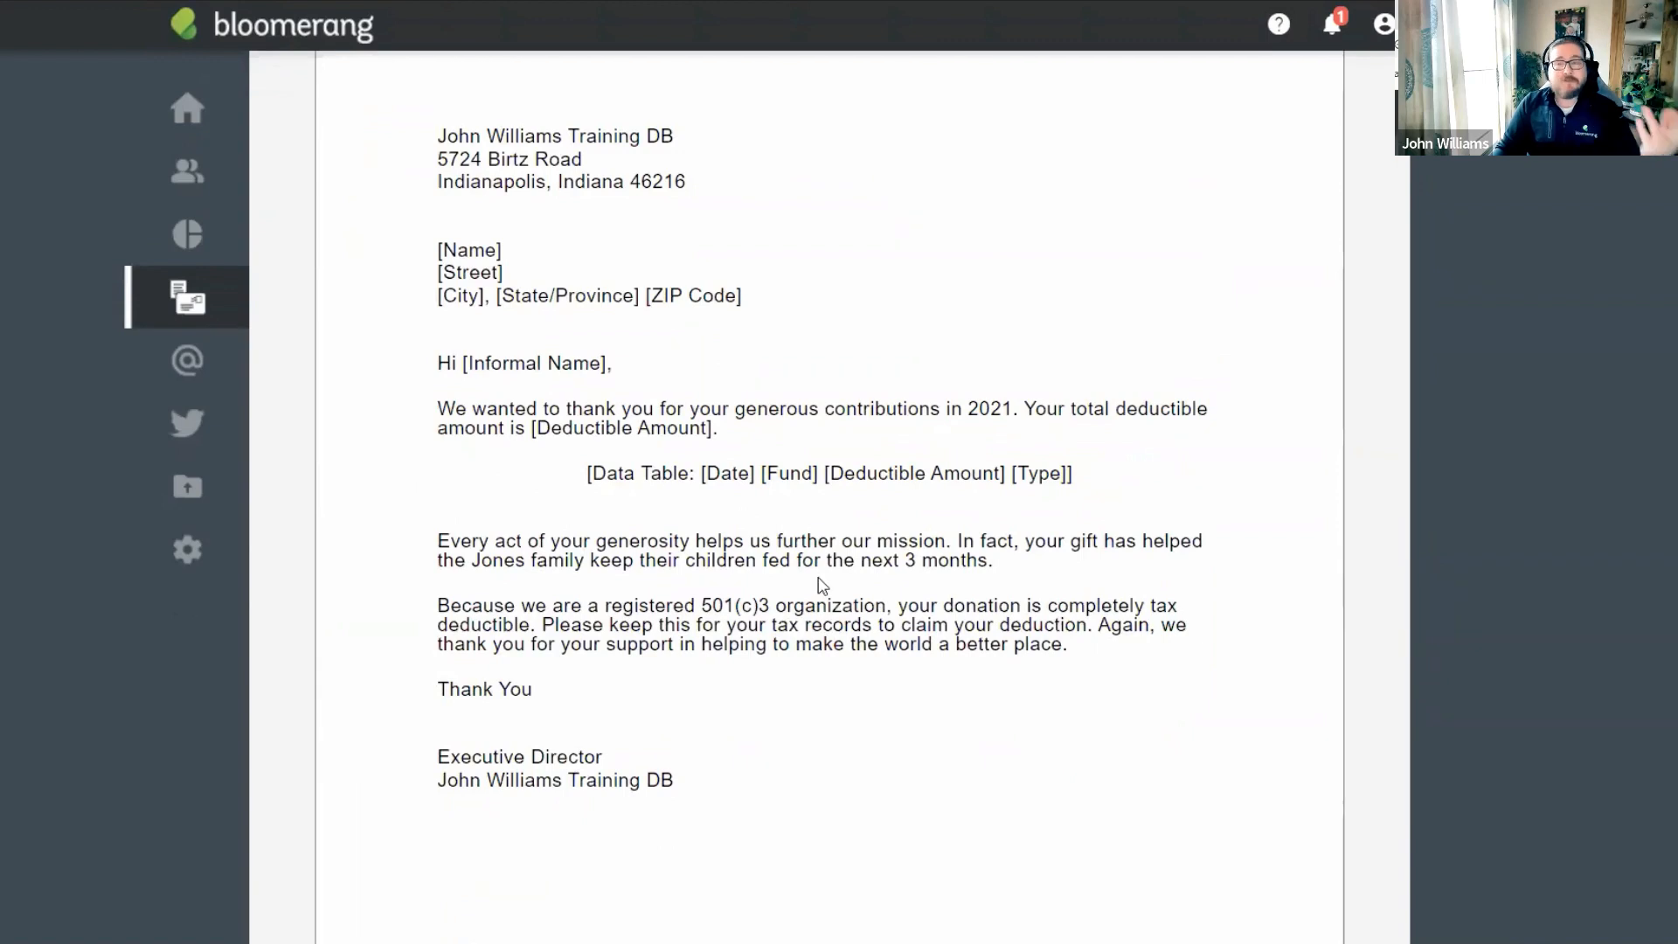
pyautogui.scroll(5, 878, 546)
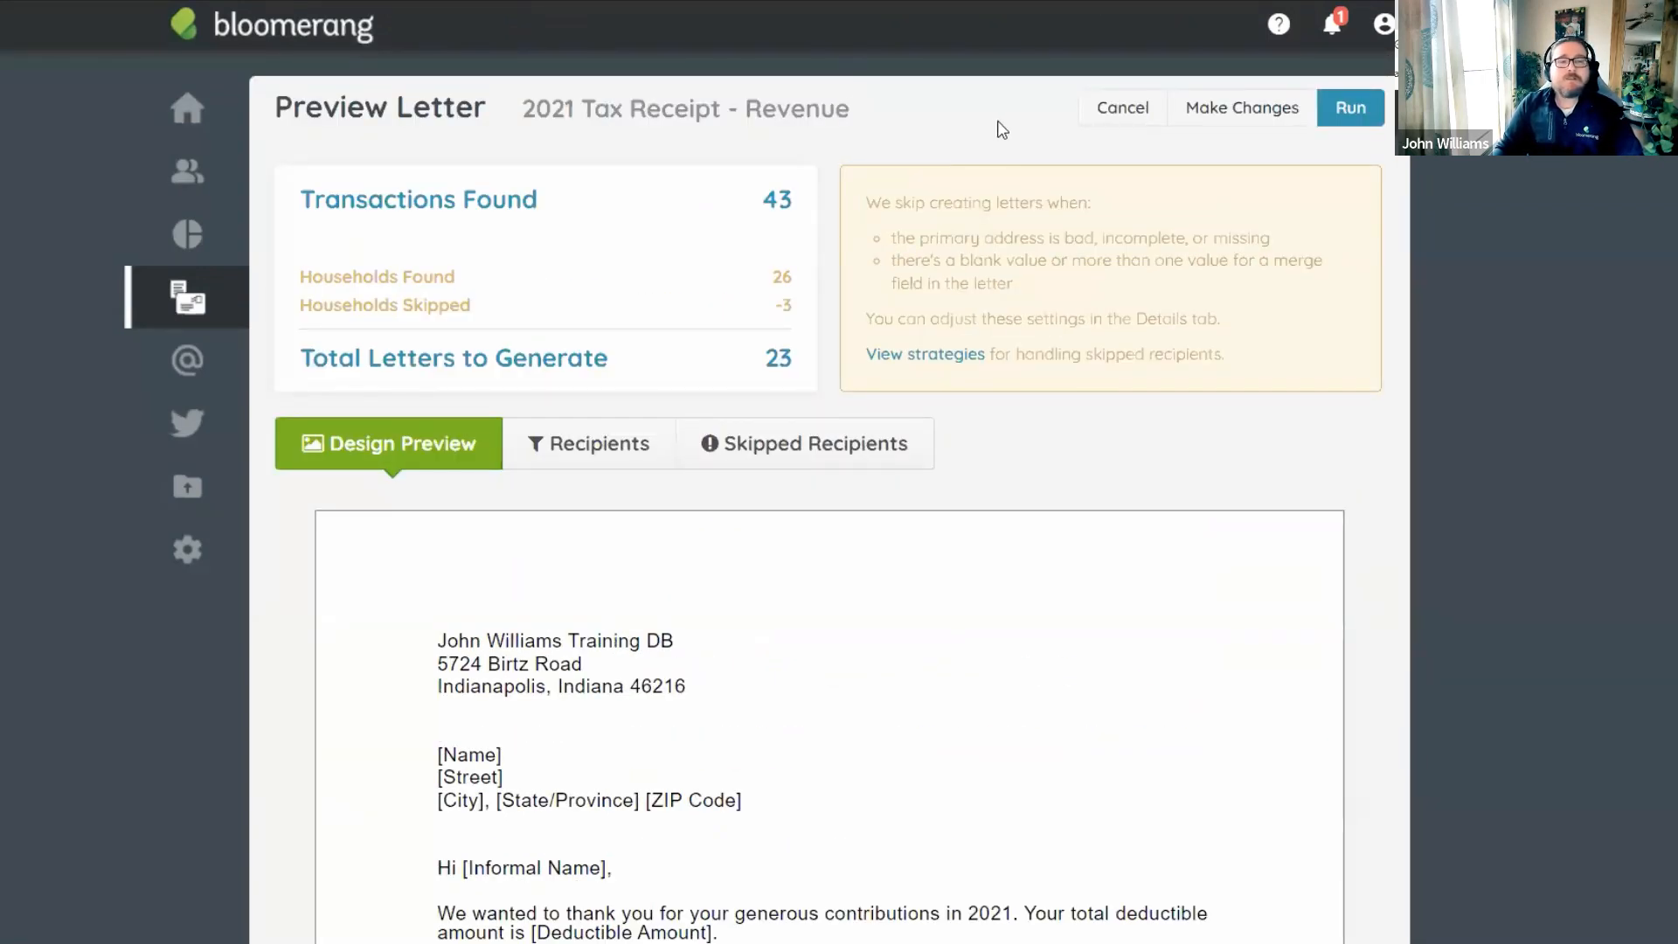
# Run Create My Letters to produce all 23 Revenue receipts with interactions.
pyautogui.click(1344, 114)
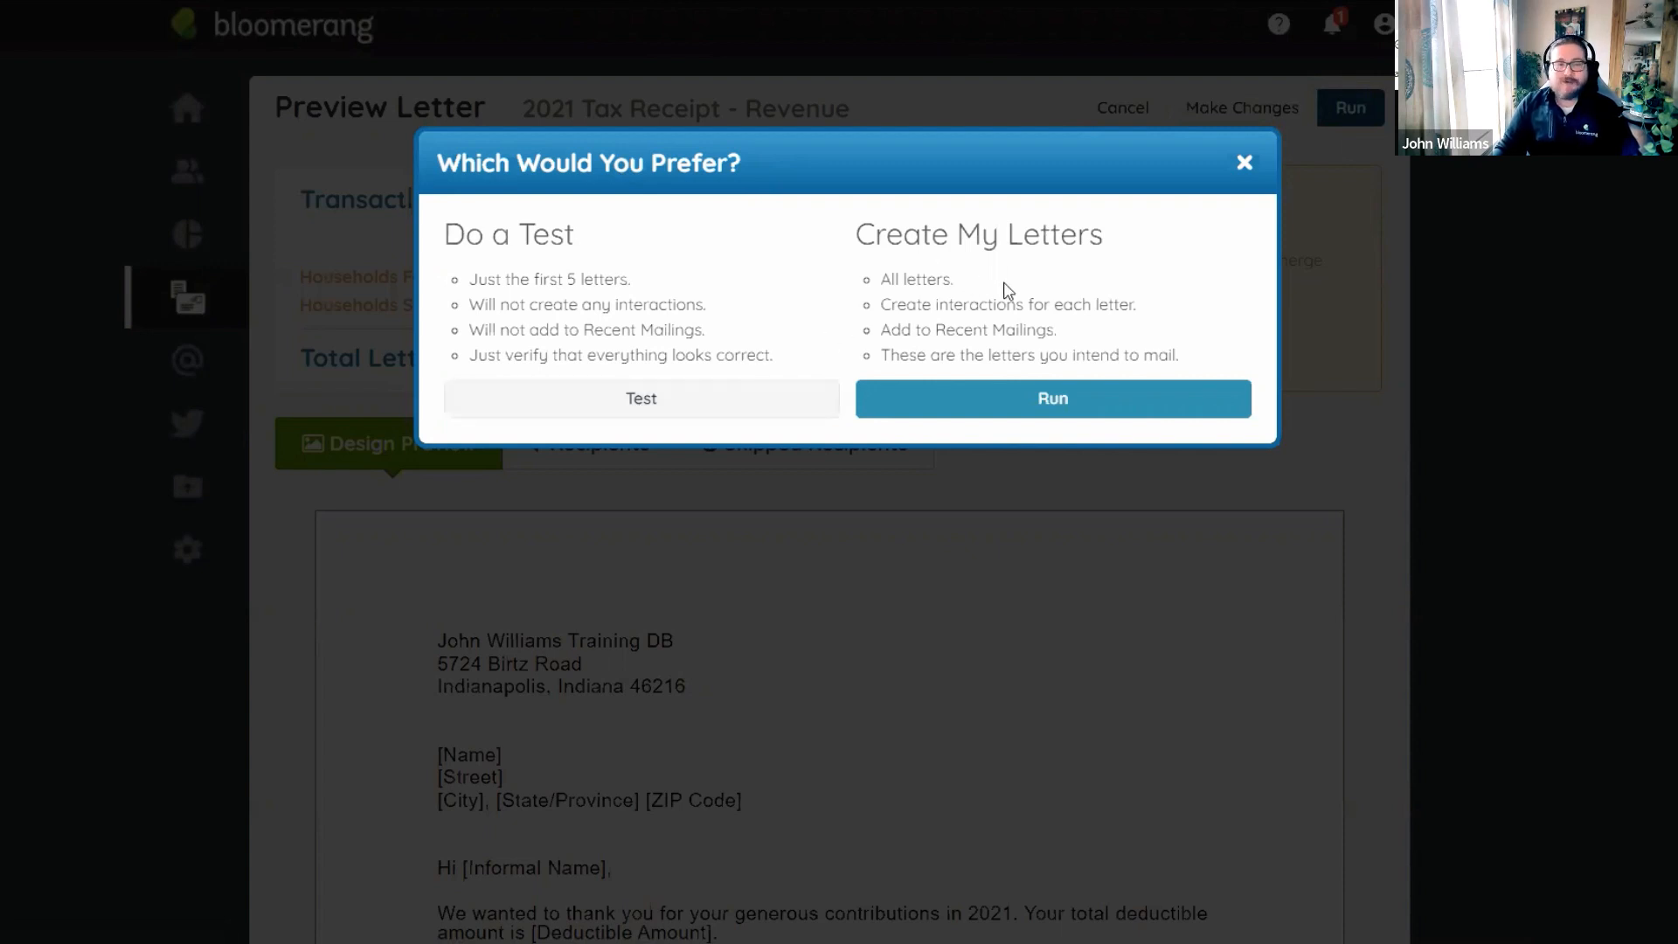
pyautogui.click(1045, 402)
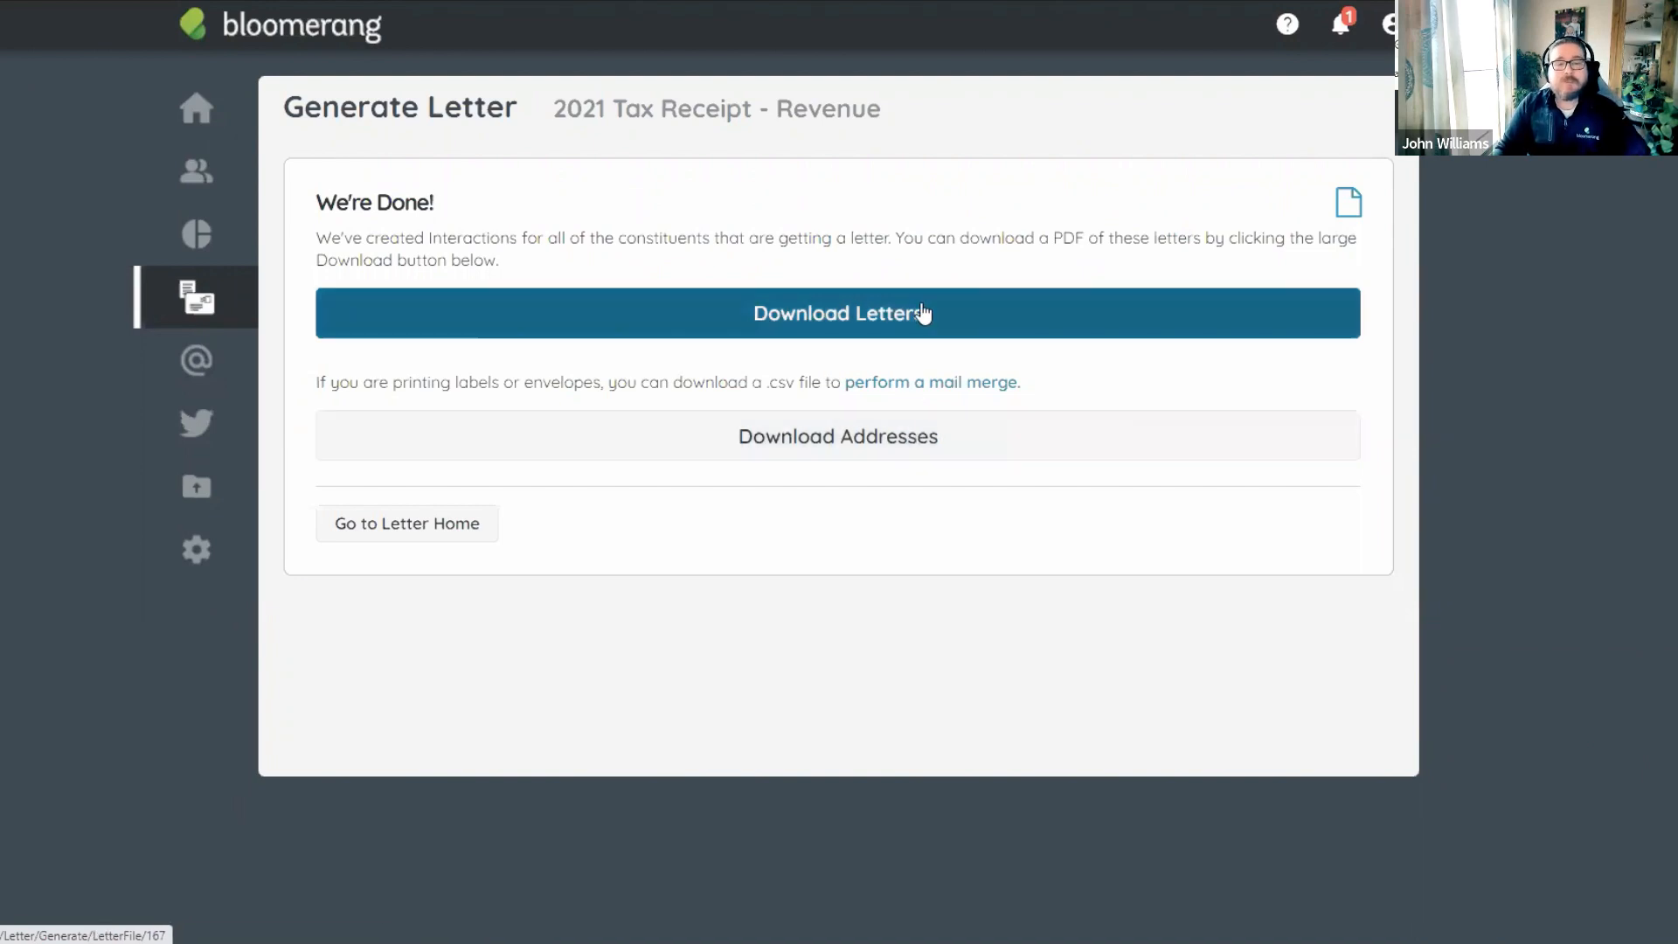
# Download the letters PDF, zoom in, and check the first receipt's donation rows and $650.00 deductible total.
pyautogui.click(874, 323)
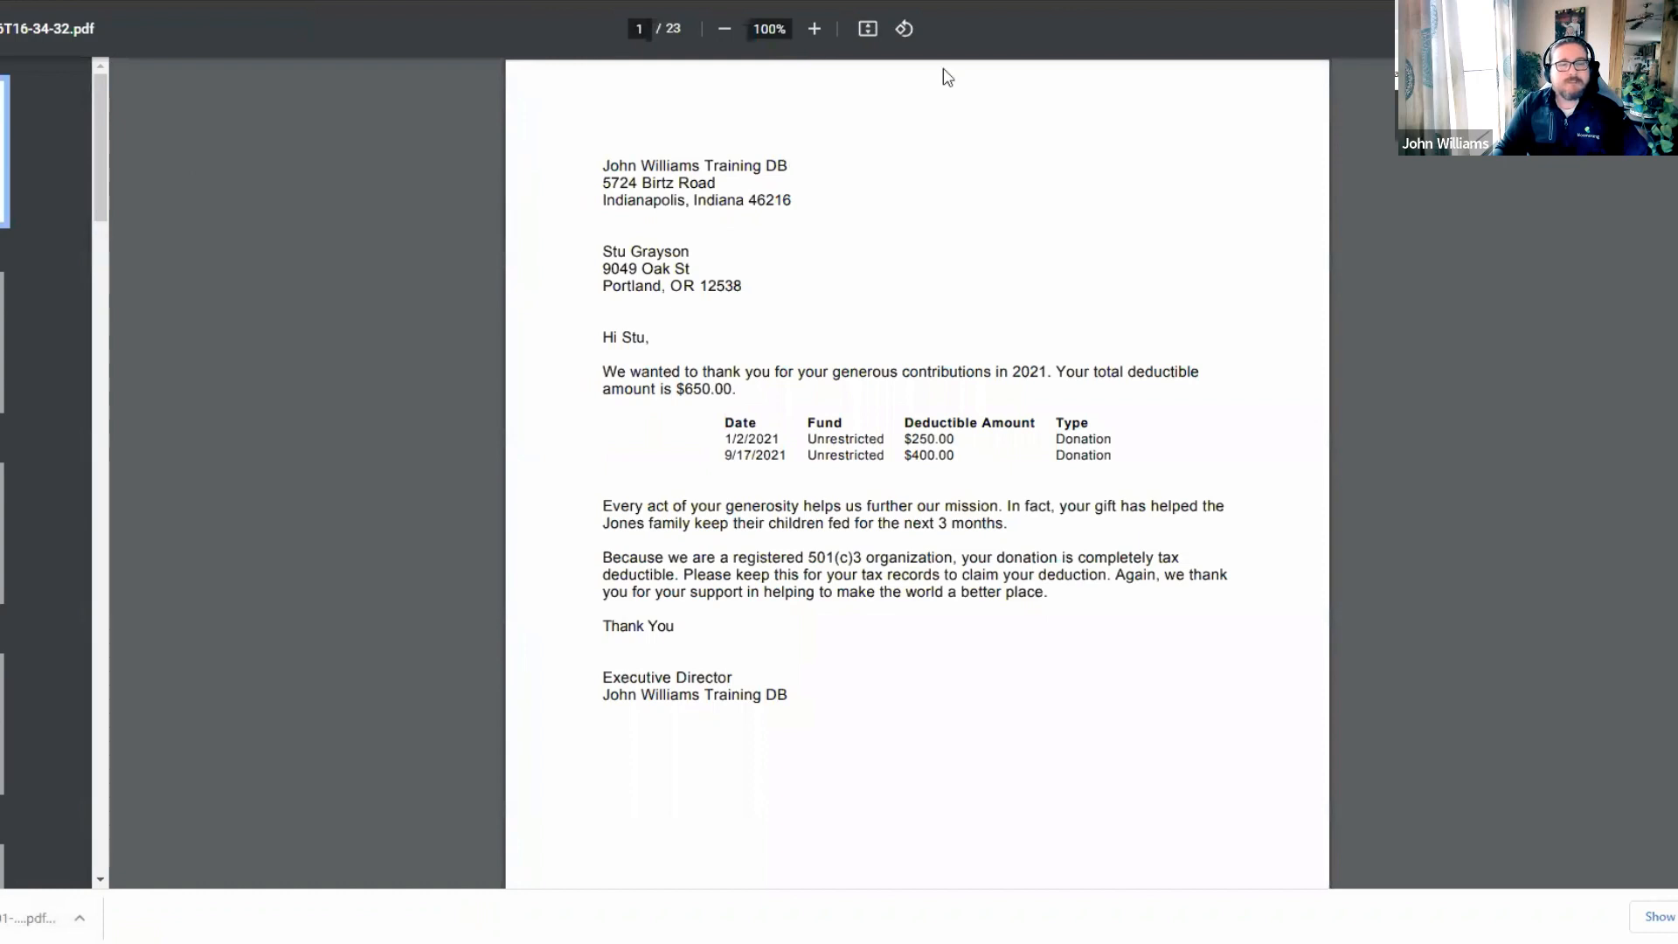
pyautogui.click(820, 31)
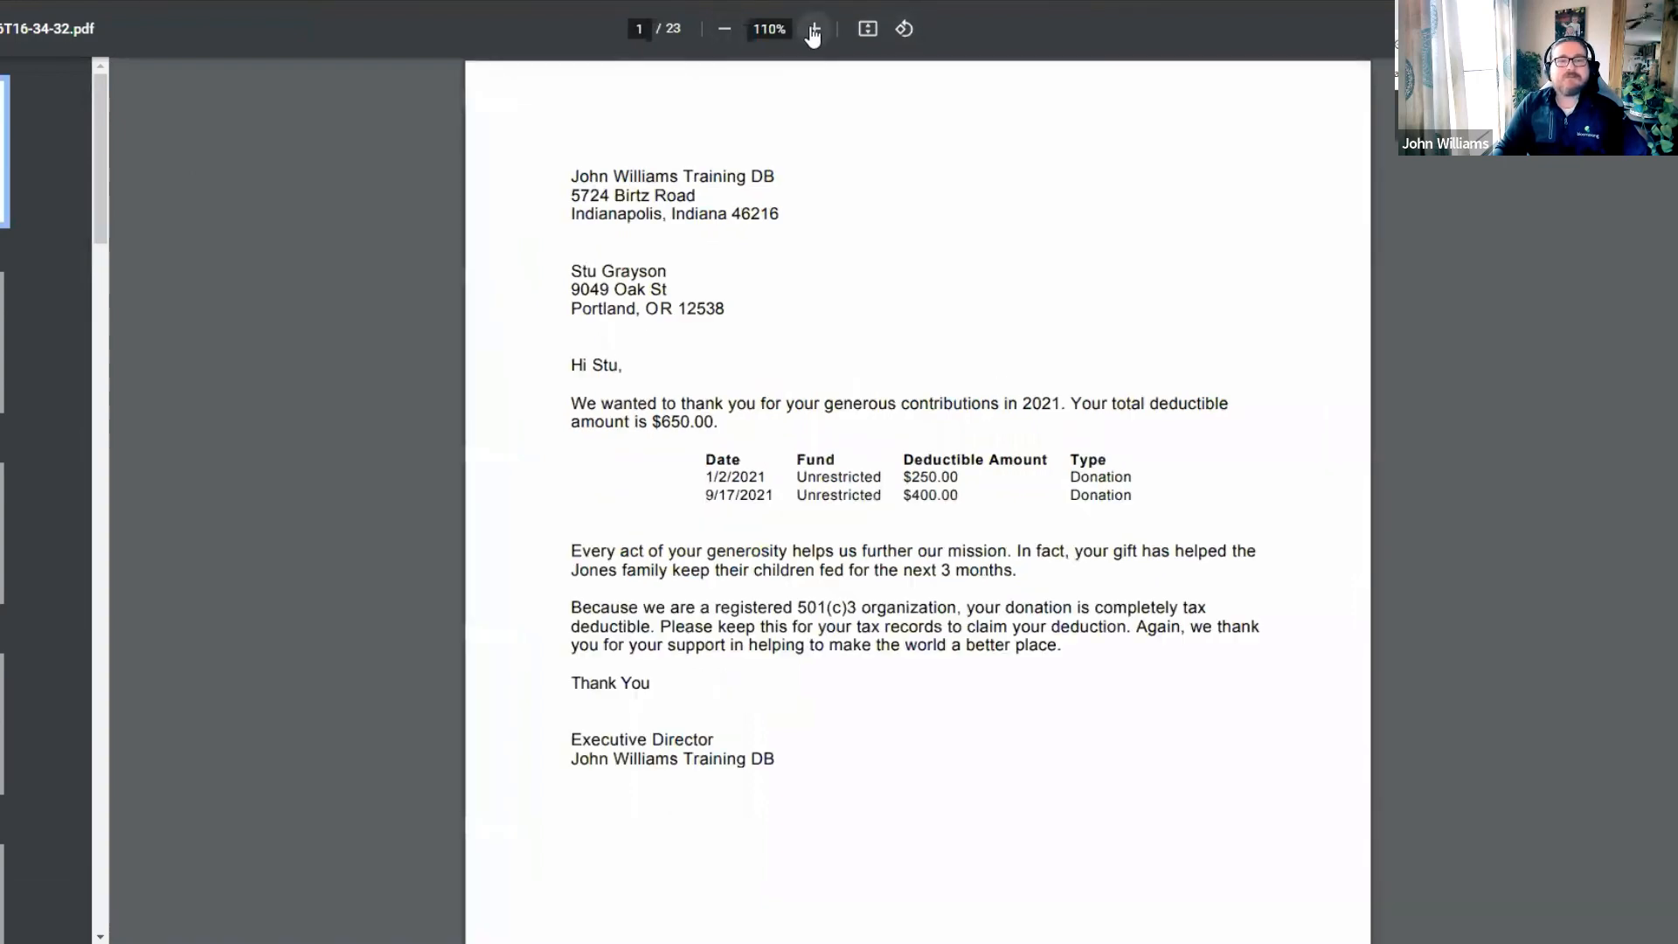
pyautogui.click(817, 32)
pyautogui.click(814, 33)
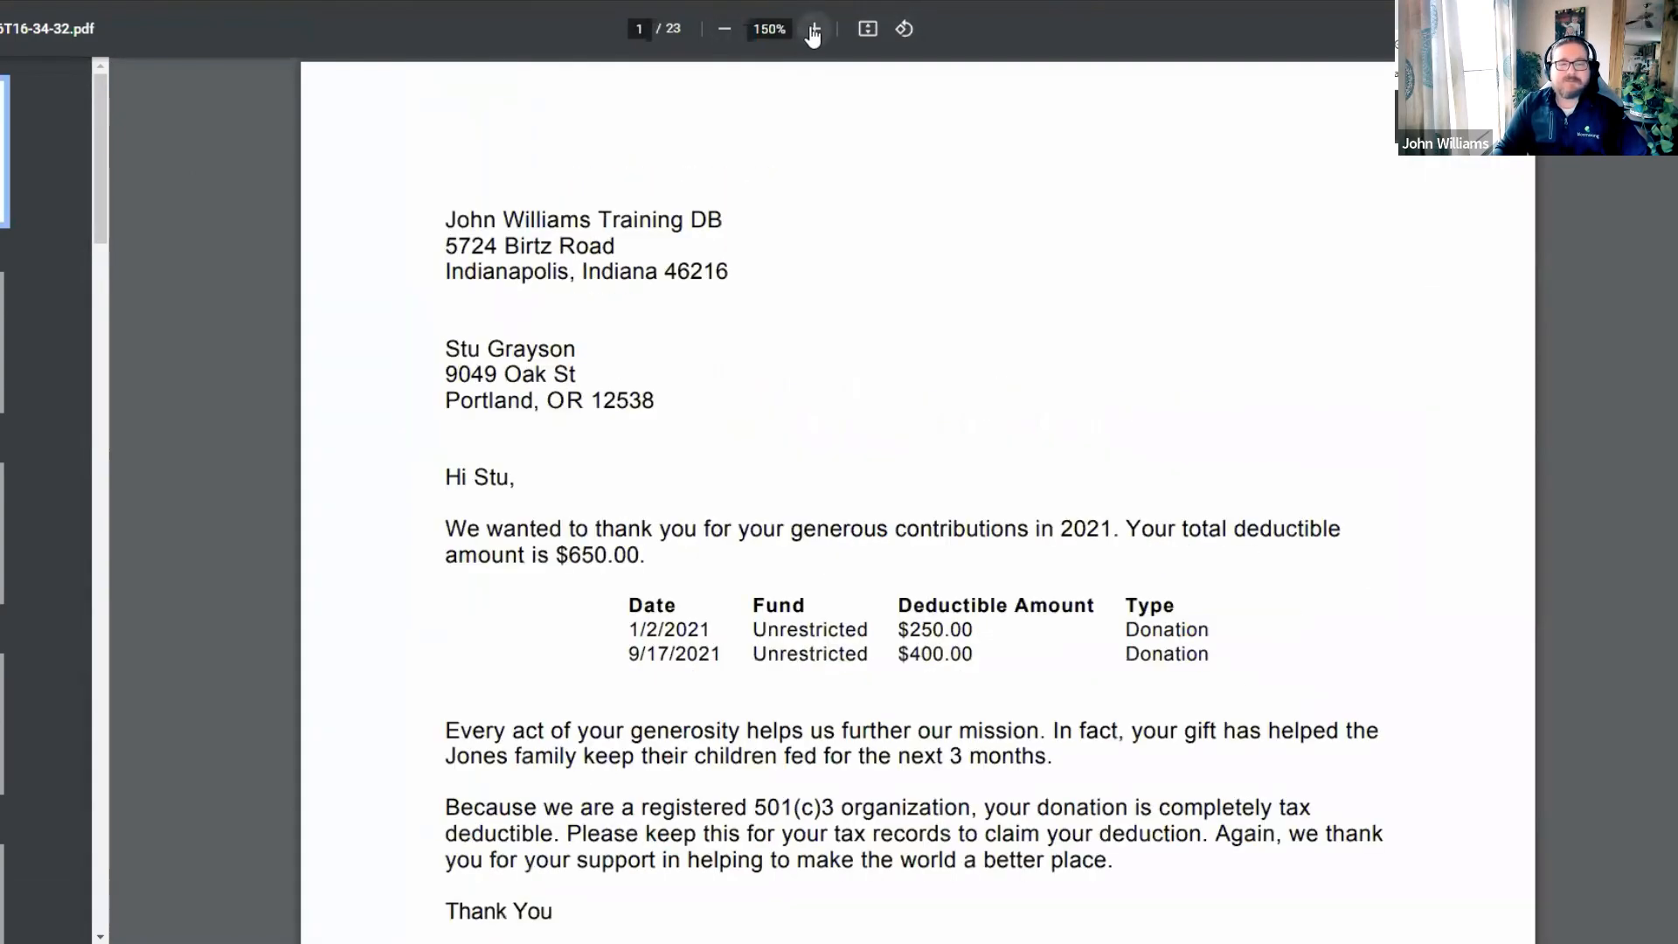
pyautogui.click(725, 32)
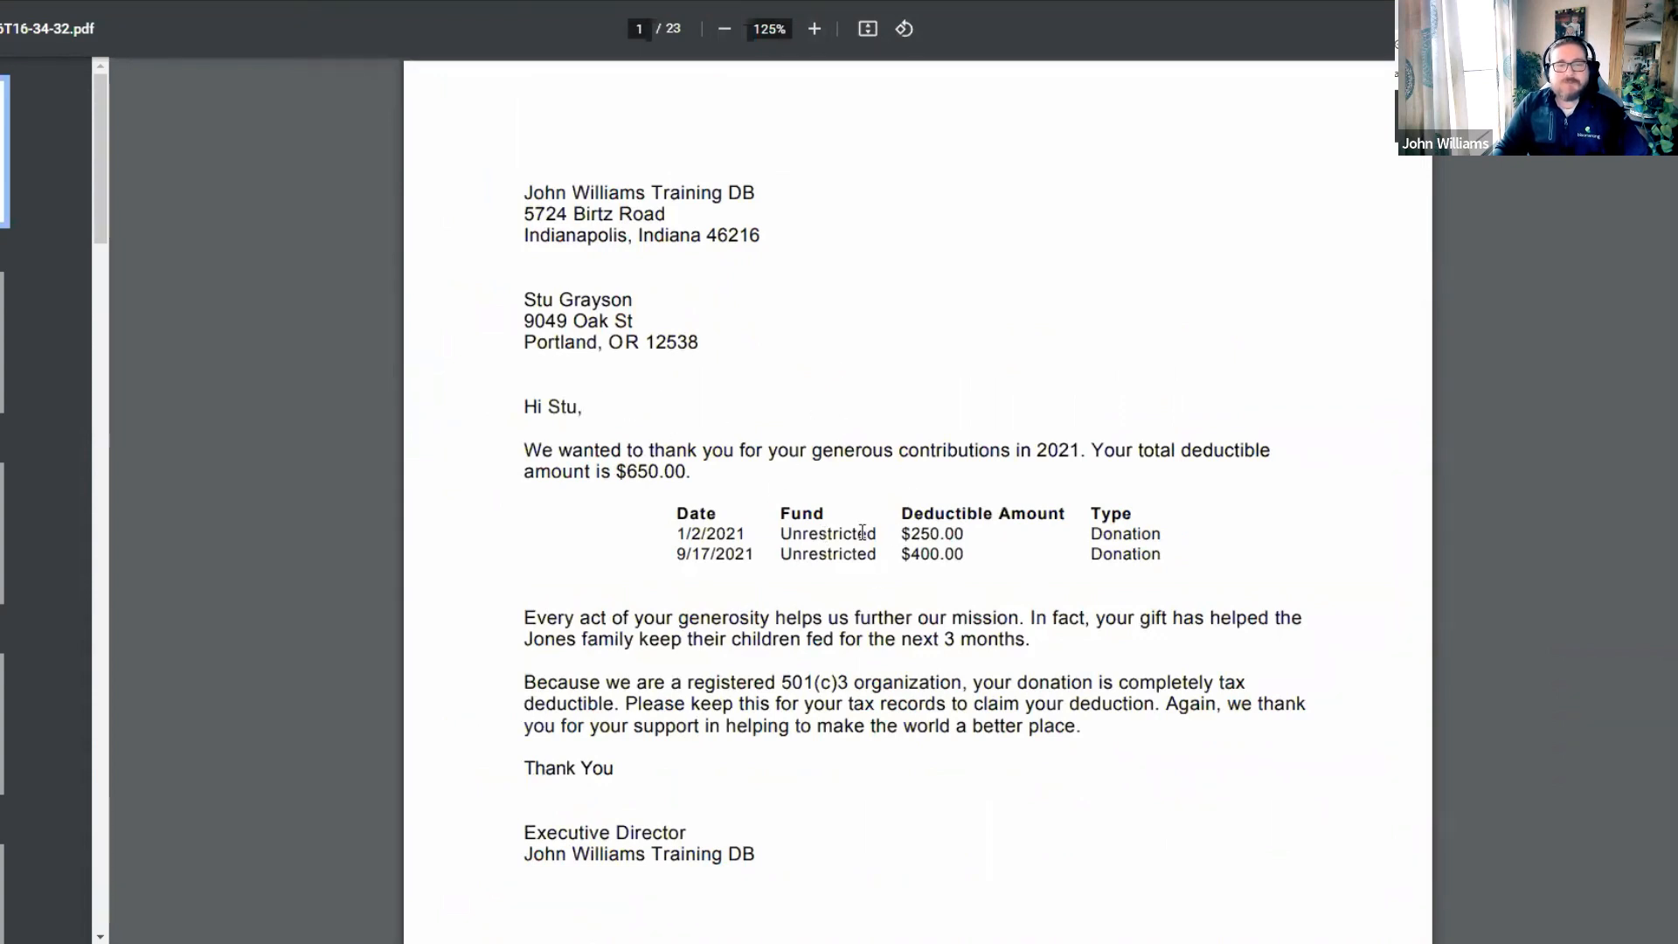
pyautogui.moveTo(904, 538); pyautogui.dragTo(1012, 605)
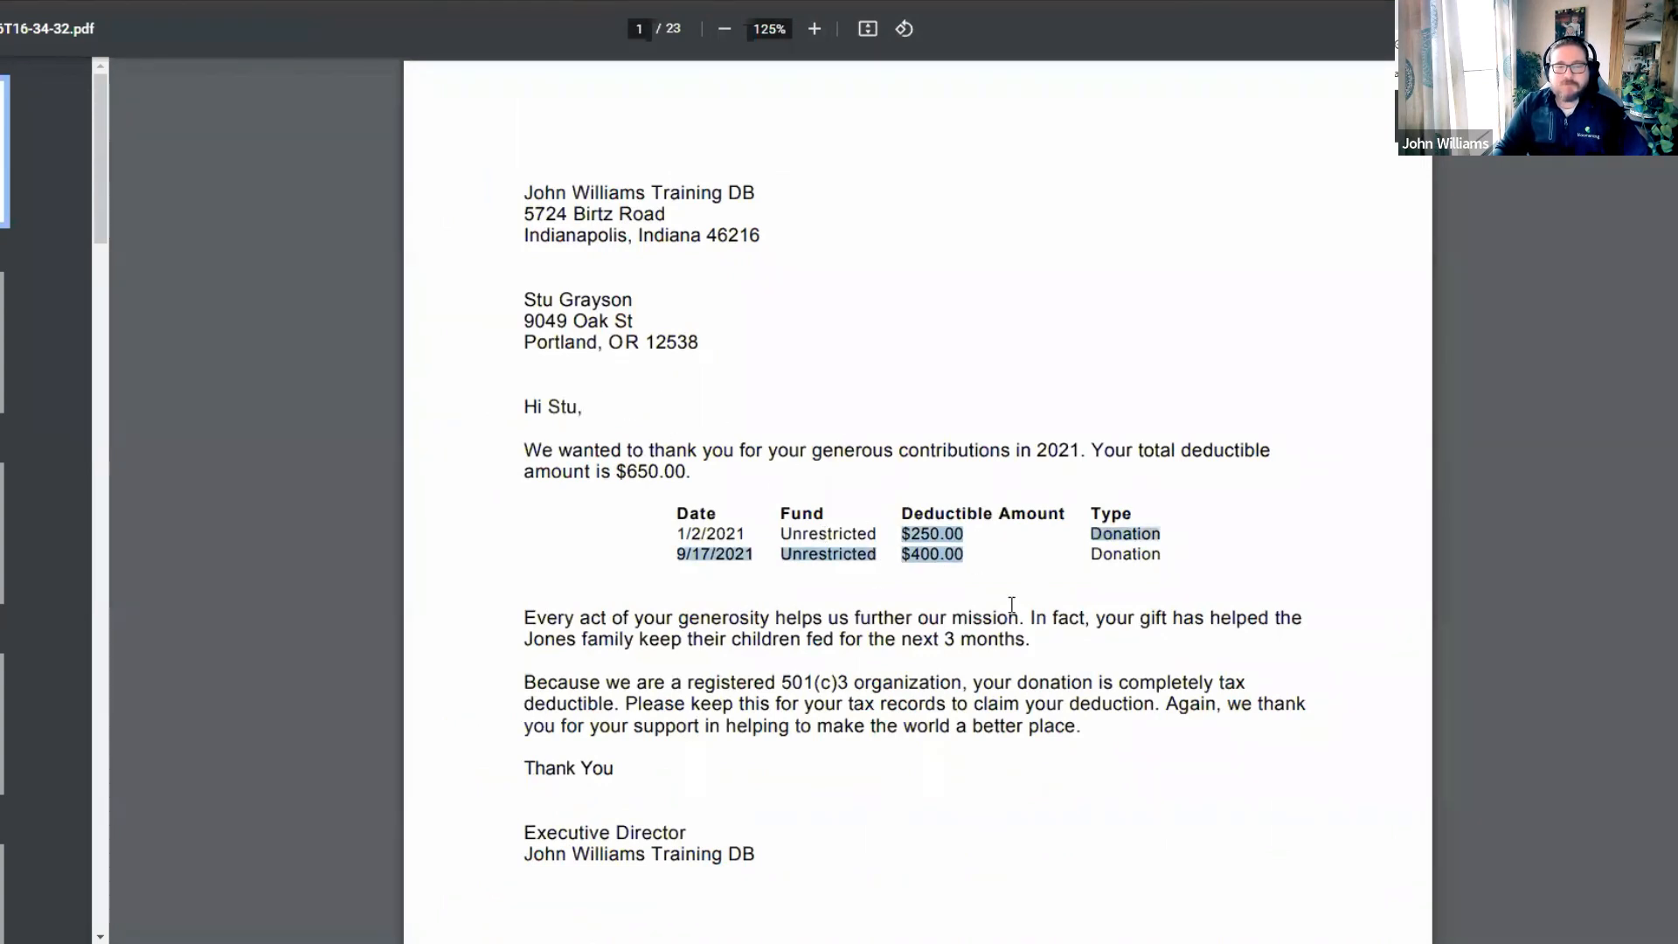
pyautogui.click(1013, 605)
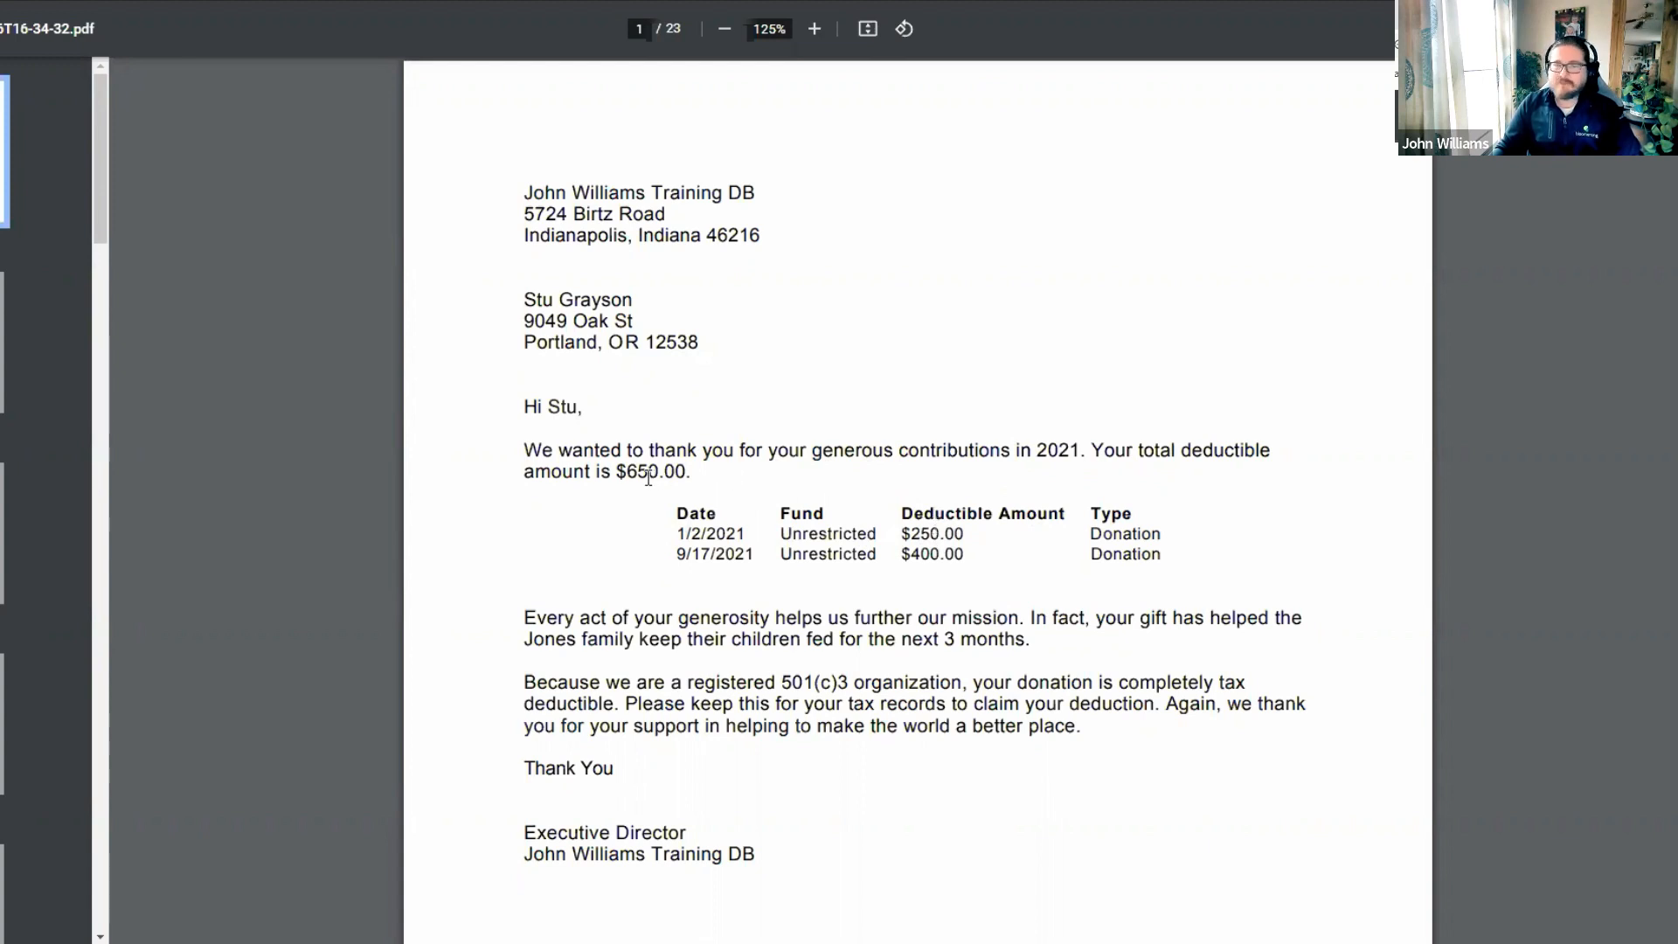
pyautogui.moveTo(616, 472); pyautogui.dragTo(706, 472)
pyautogui.click(782, 485)
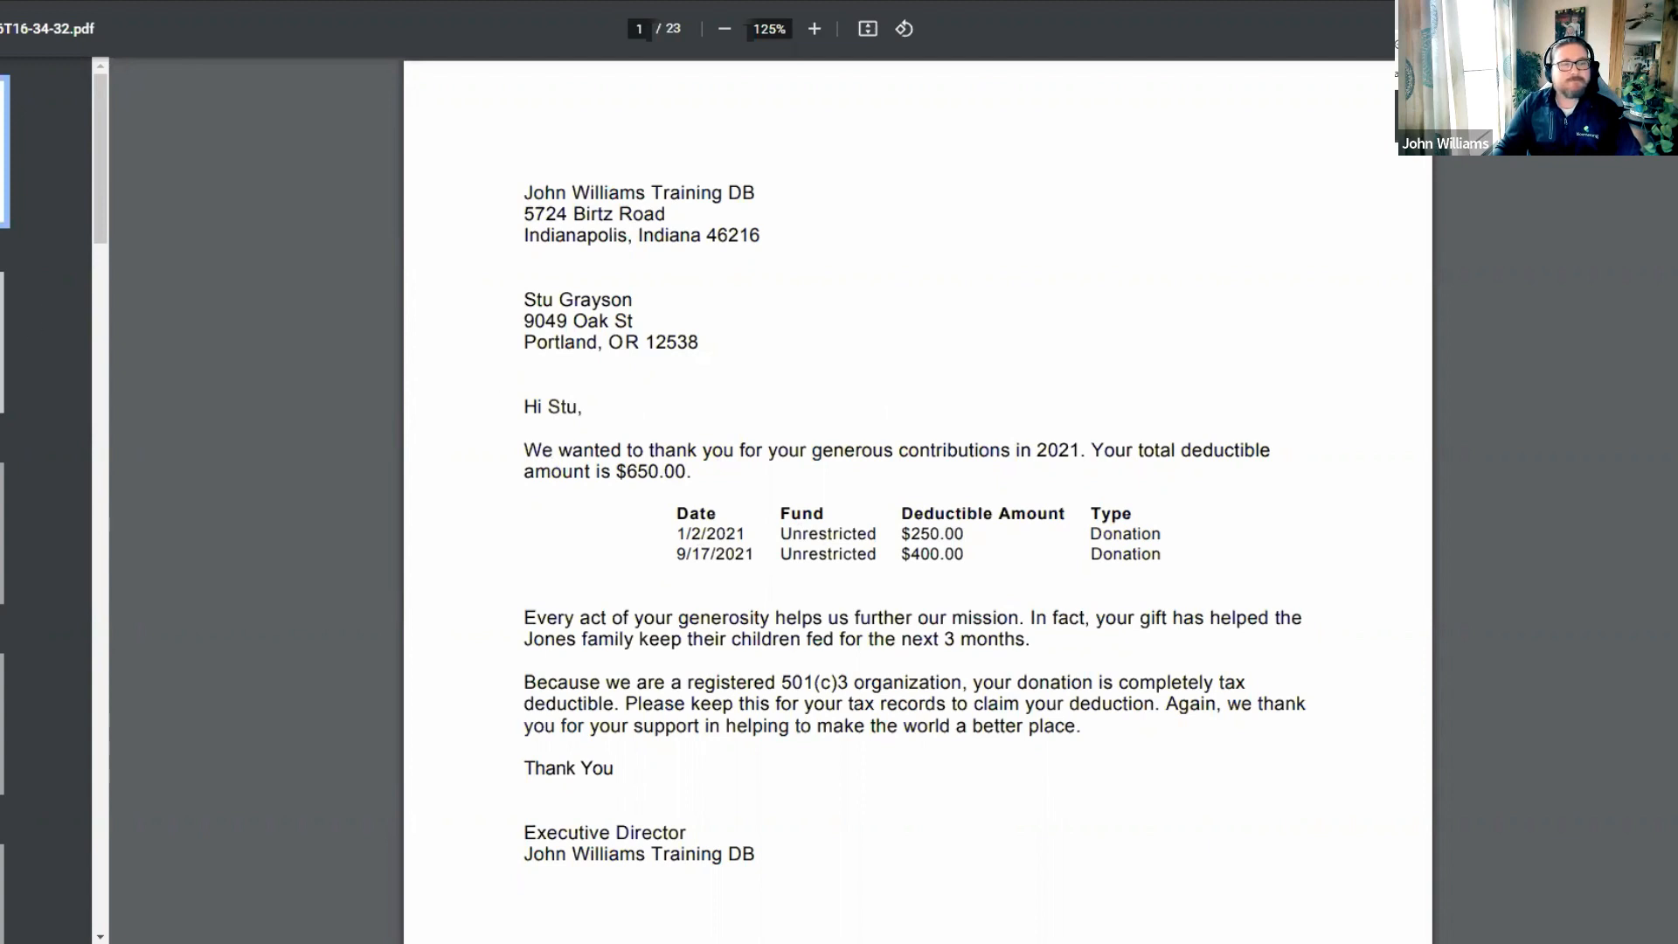
# Page through letters two to seven, check the $1,200.00 thank-you line, and return to Bloomerang.
pyautogui.click(3, 342)
pyautogui.click(2, 534)
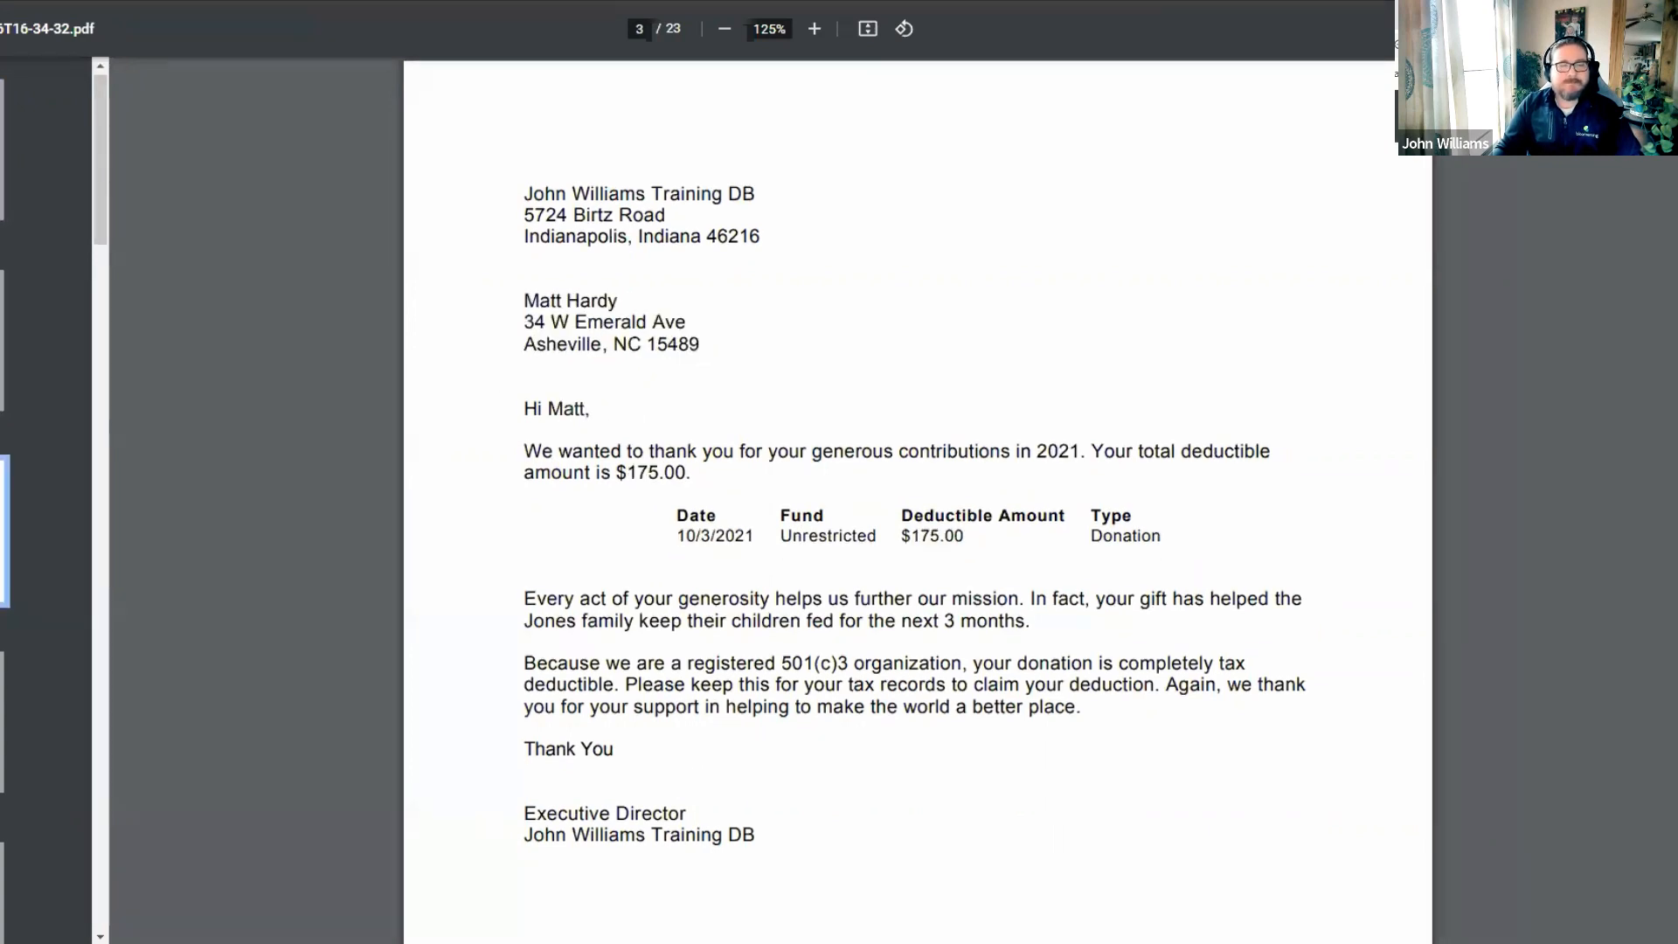
pyautogui.scroll(-4, 3, 533)
pyautogui.click(2, 321)
pyautogui.click(3, 511)
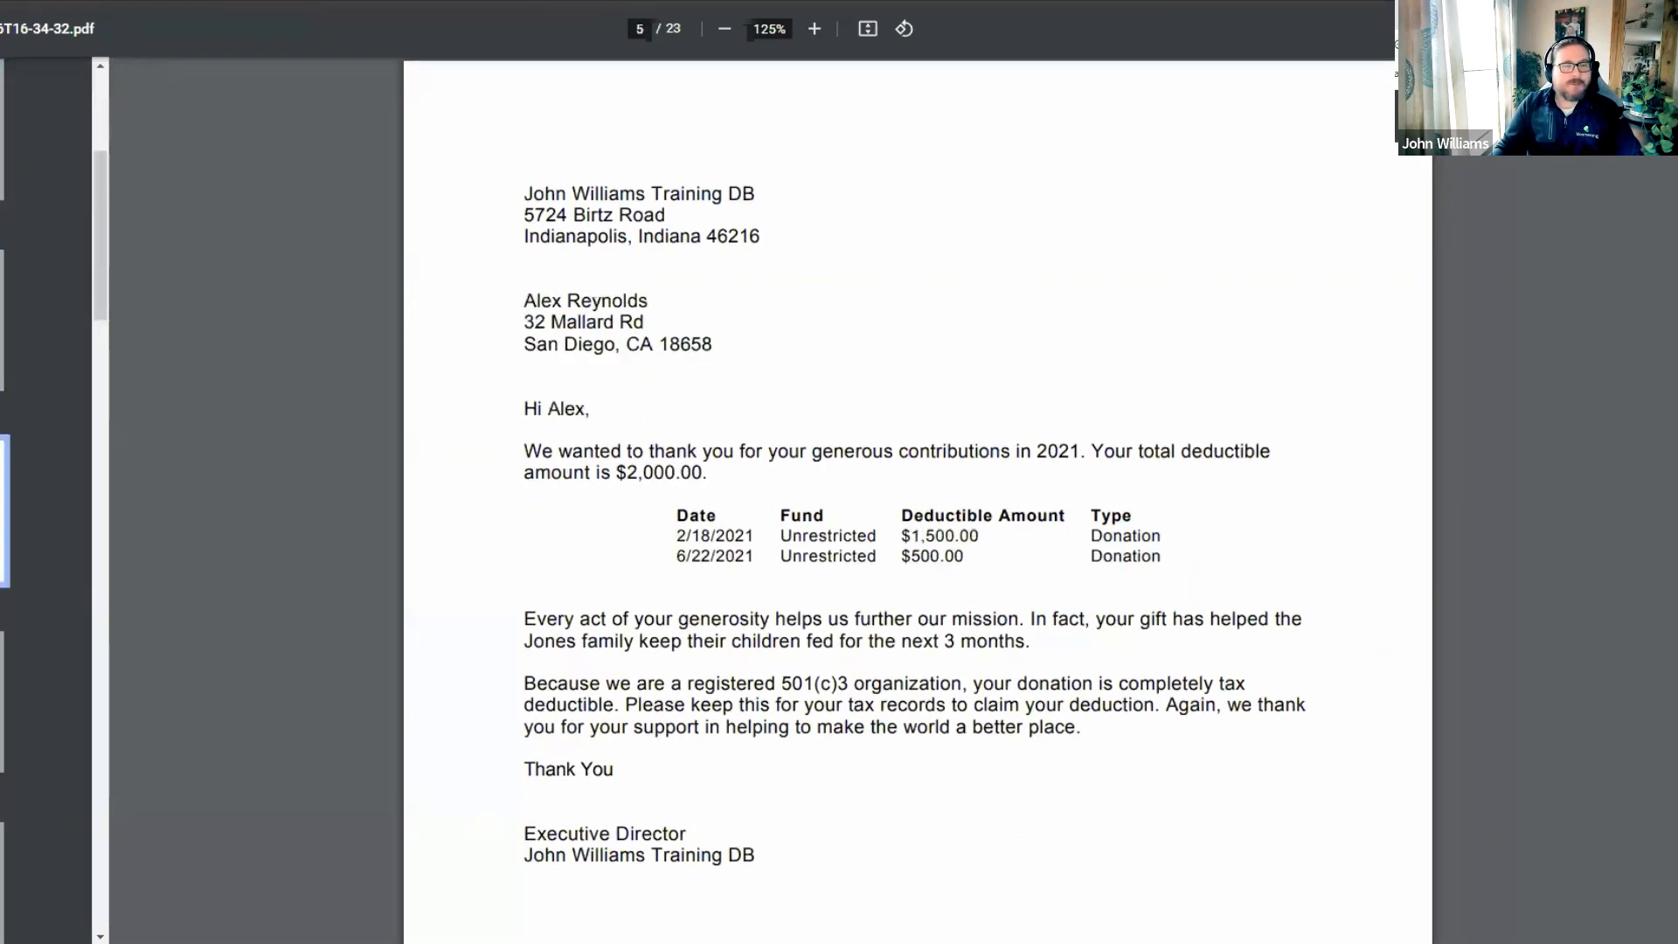
pyautogui.scroll(-3, 3, 512)
pyautogui.scroll(1, 3, 512)
pyautogui.scroll(-2, 3, 512)
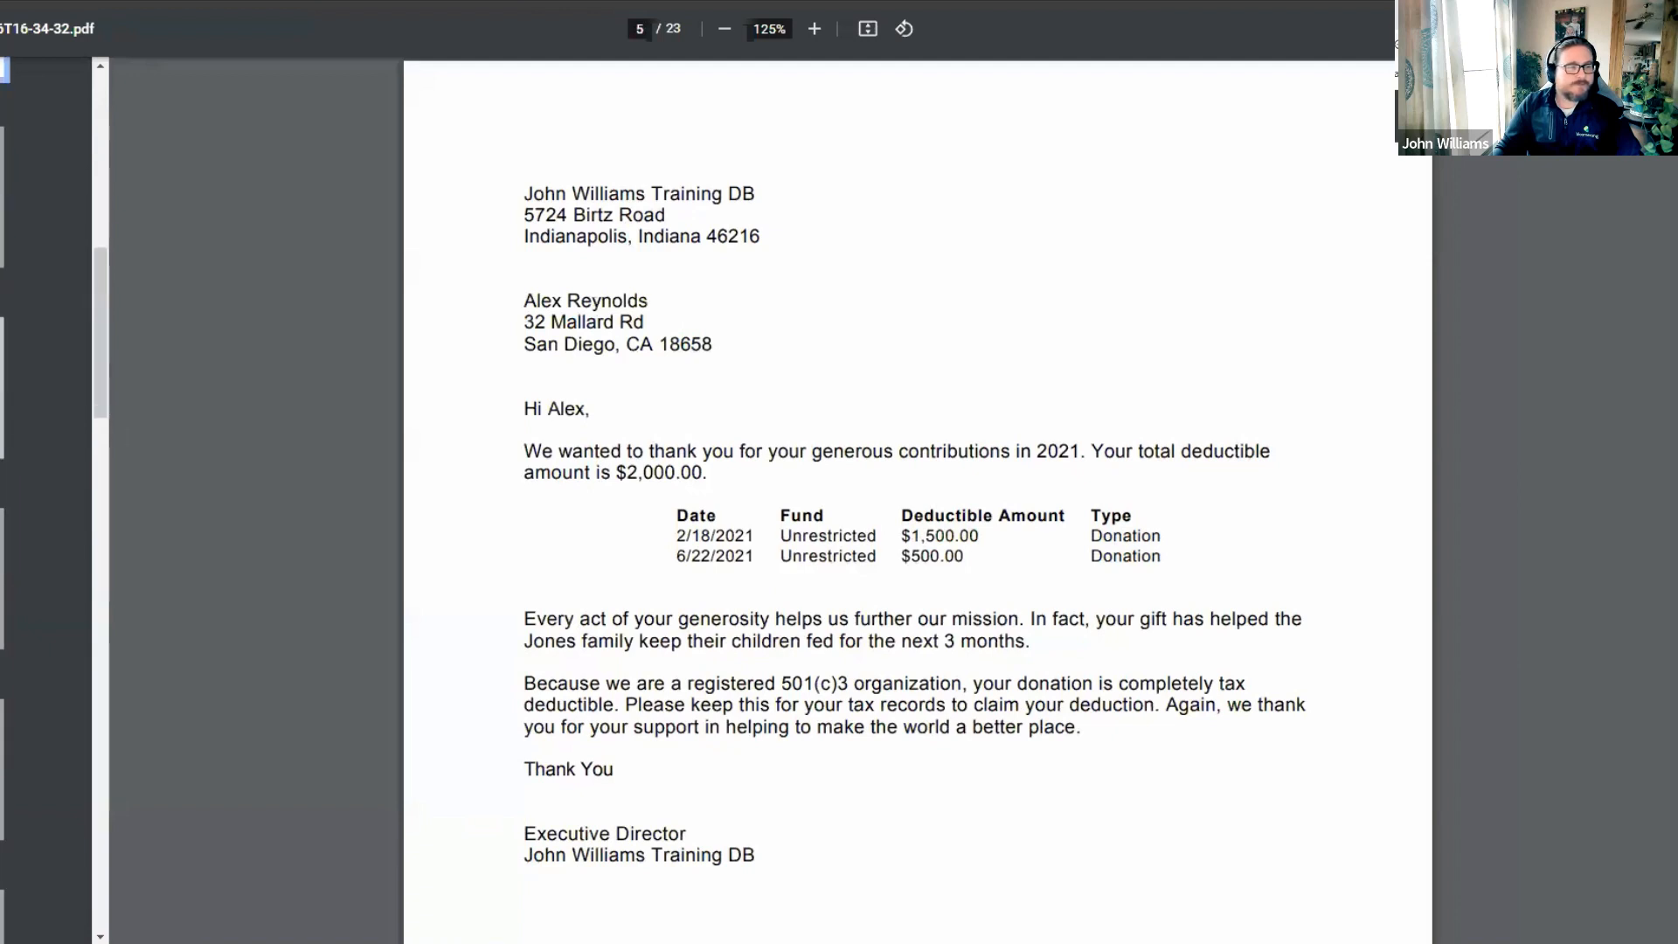
pyautogui.click(3, 386)
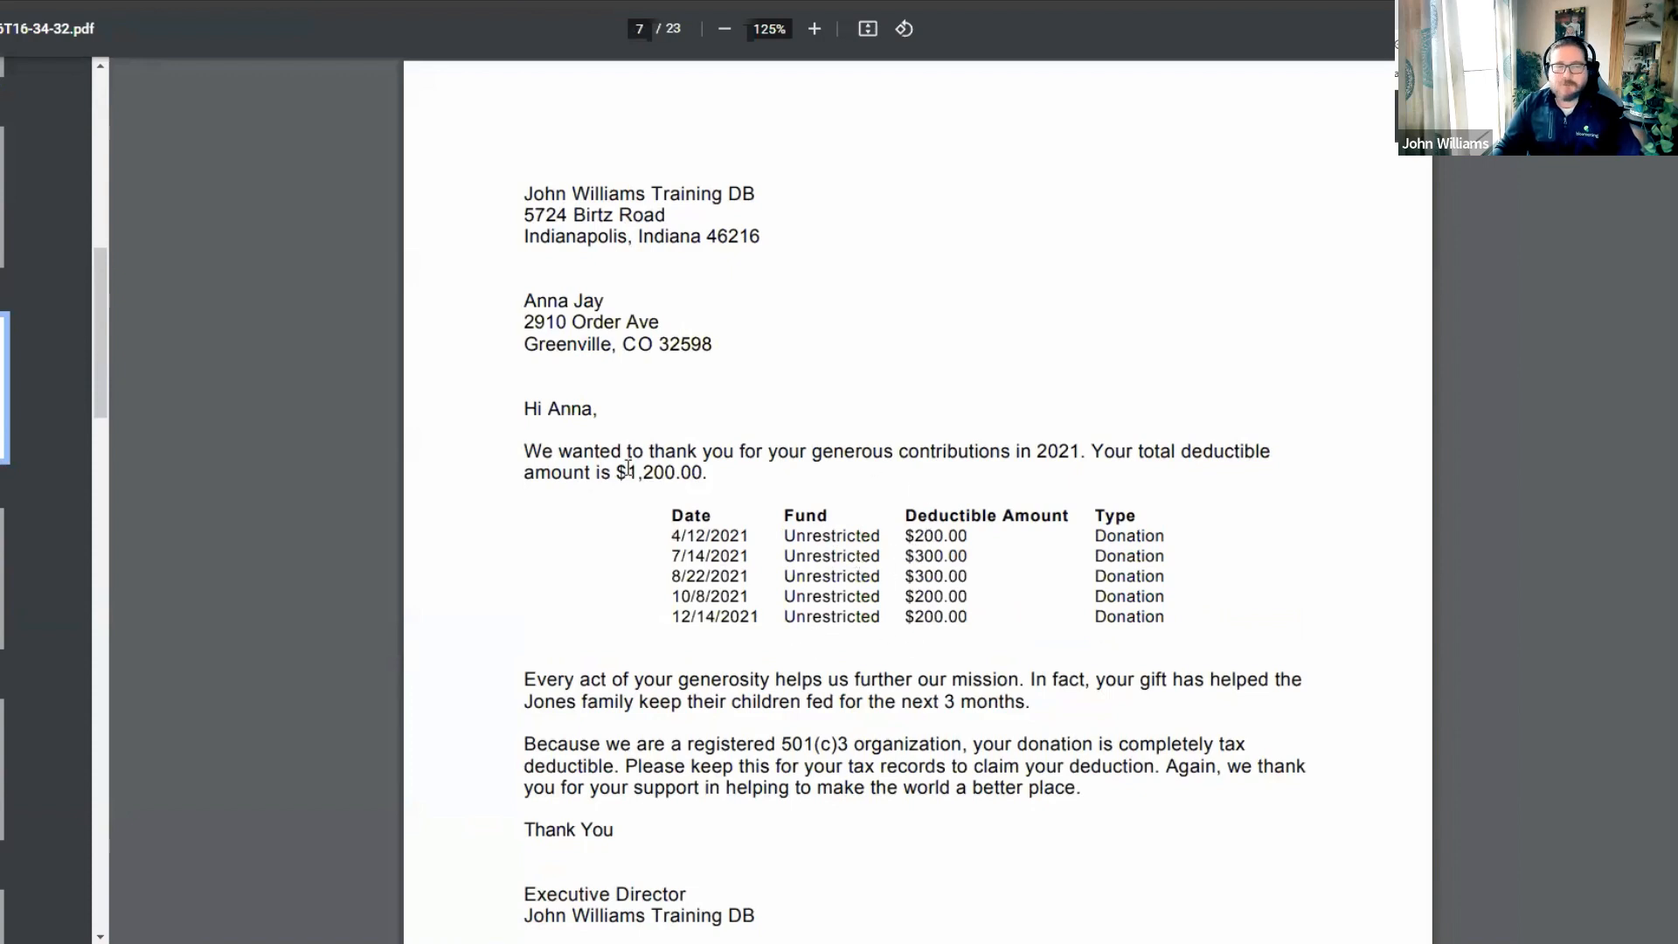
pyautogui.moveTo(627, 468); pyautogui.dragTo(868, 509)
pyautogui.click(912, 468)
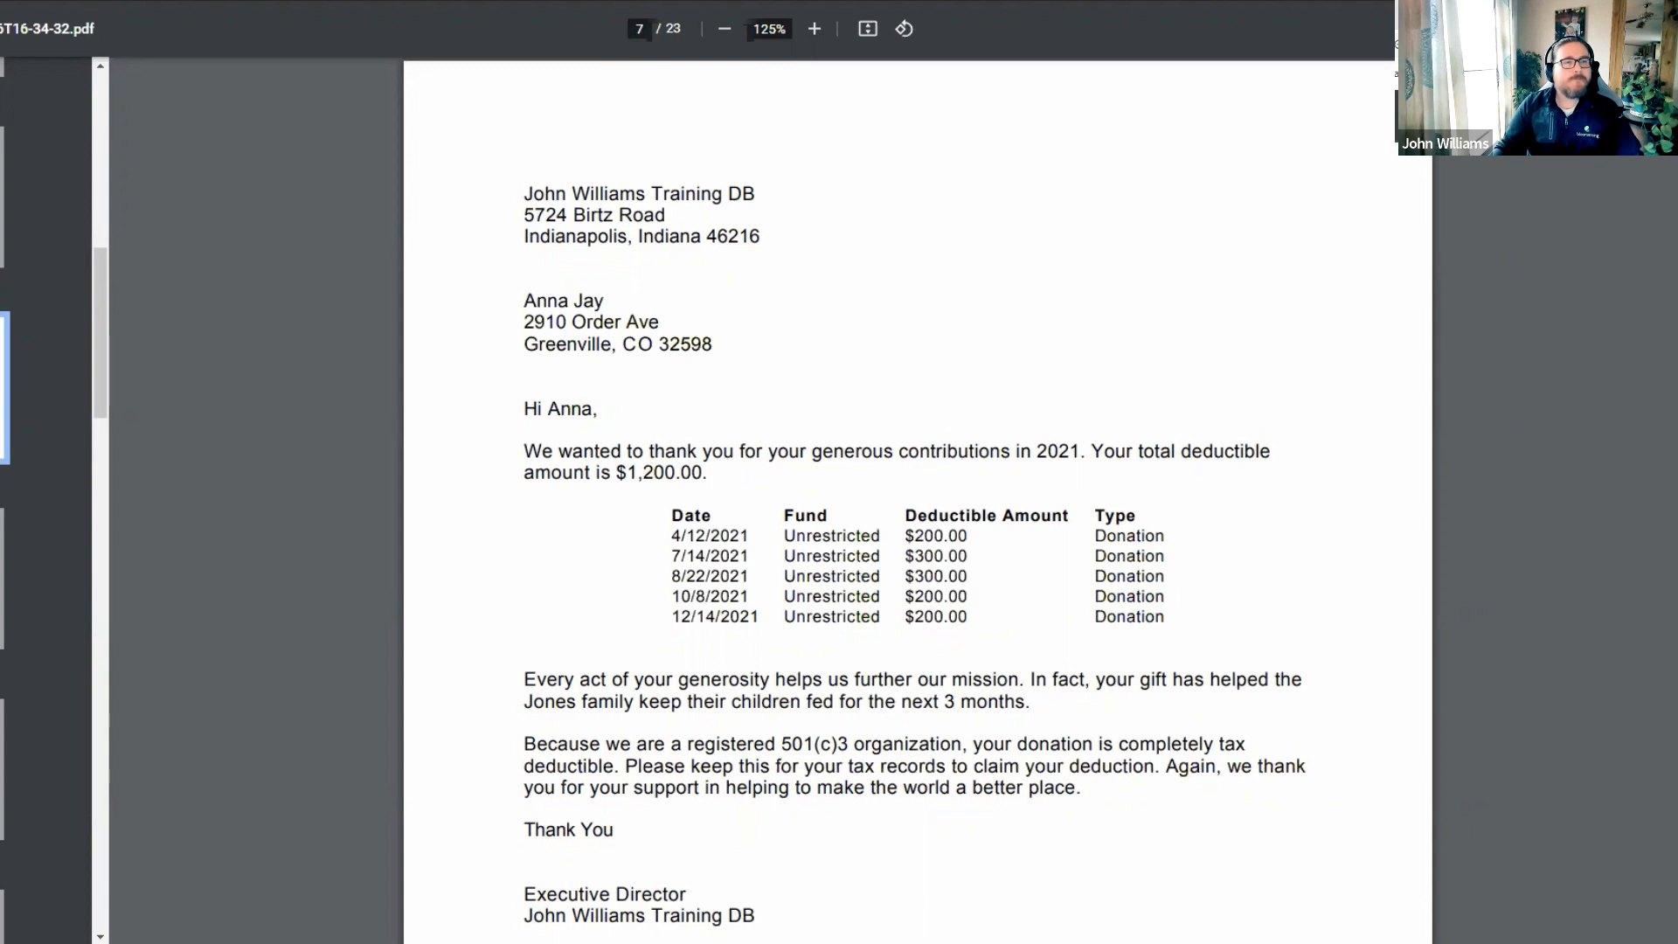
pyautogui.click(786, 2)
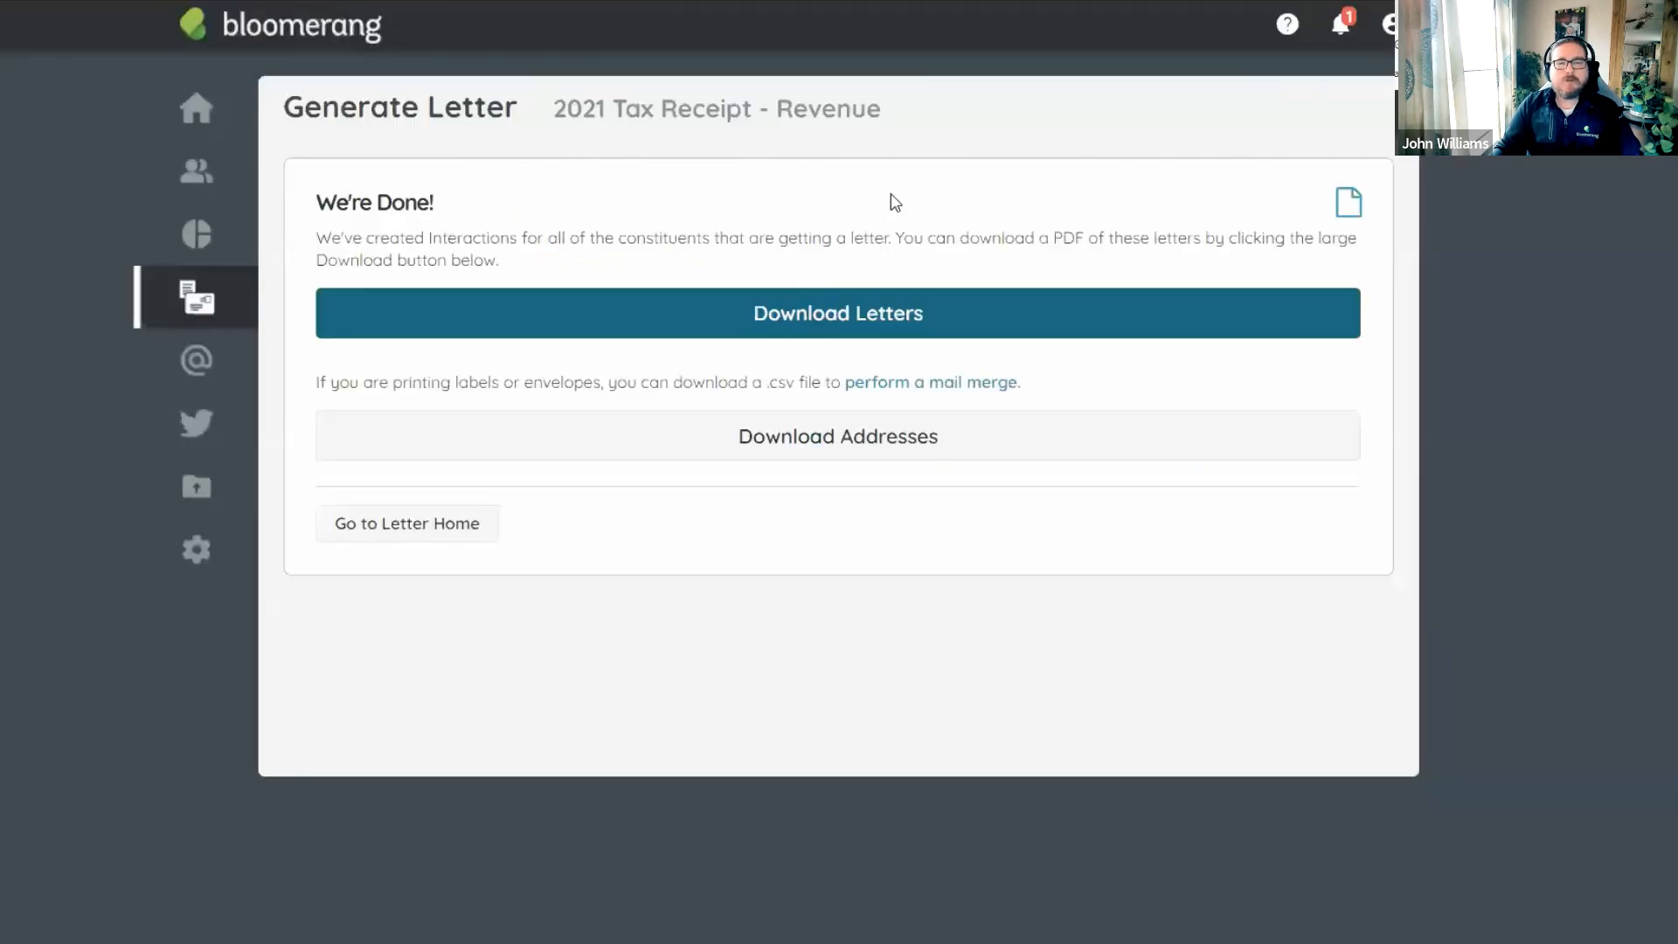
# Start a new transaction-based letter named '2021 Tax Receipt - In Kind'.
pyautogui.click(453, 535)
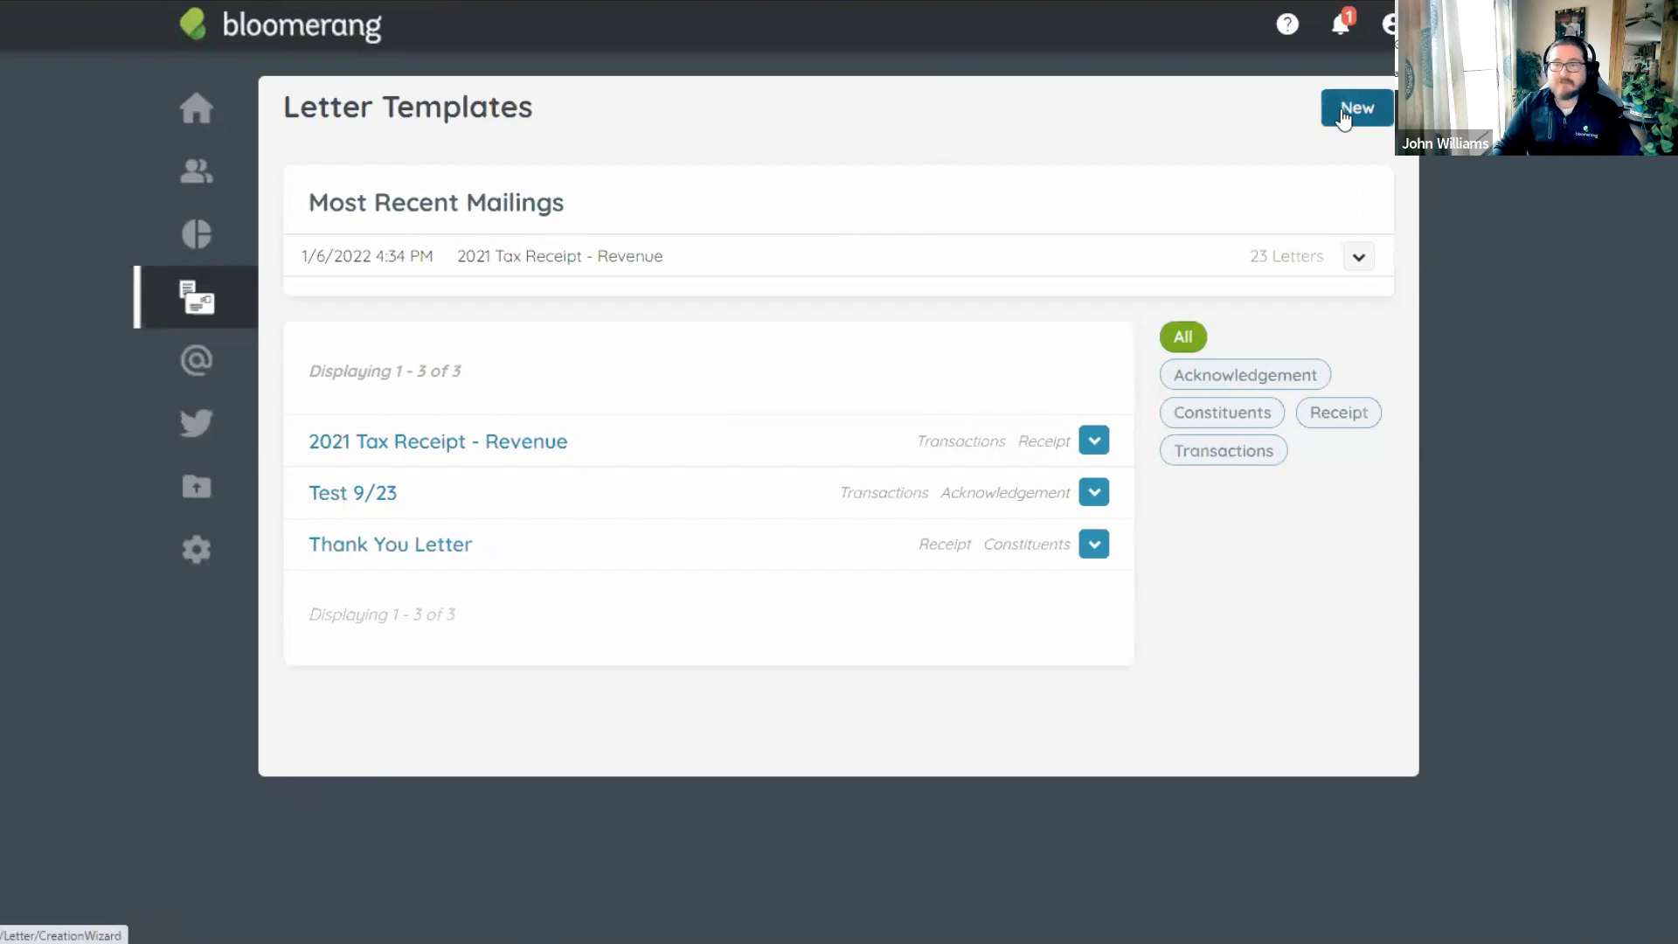
pyautogui.click(1345, 116)
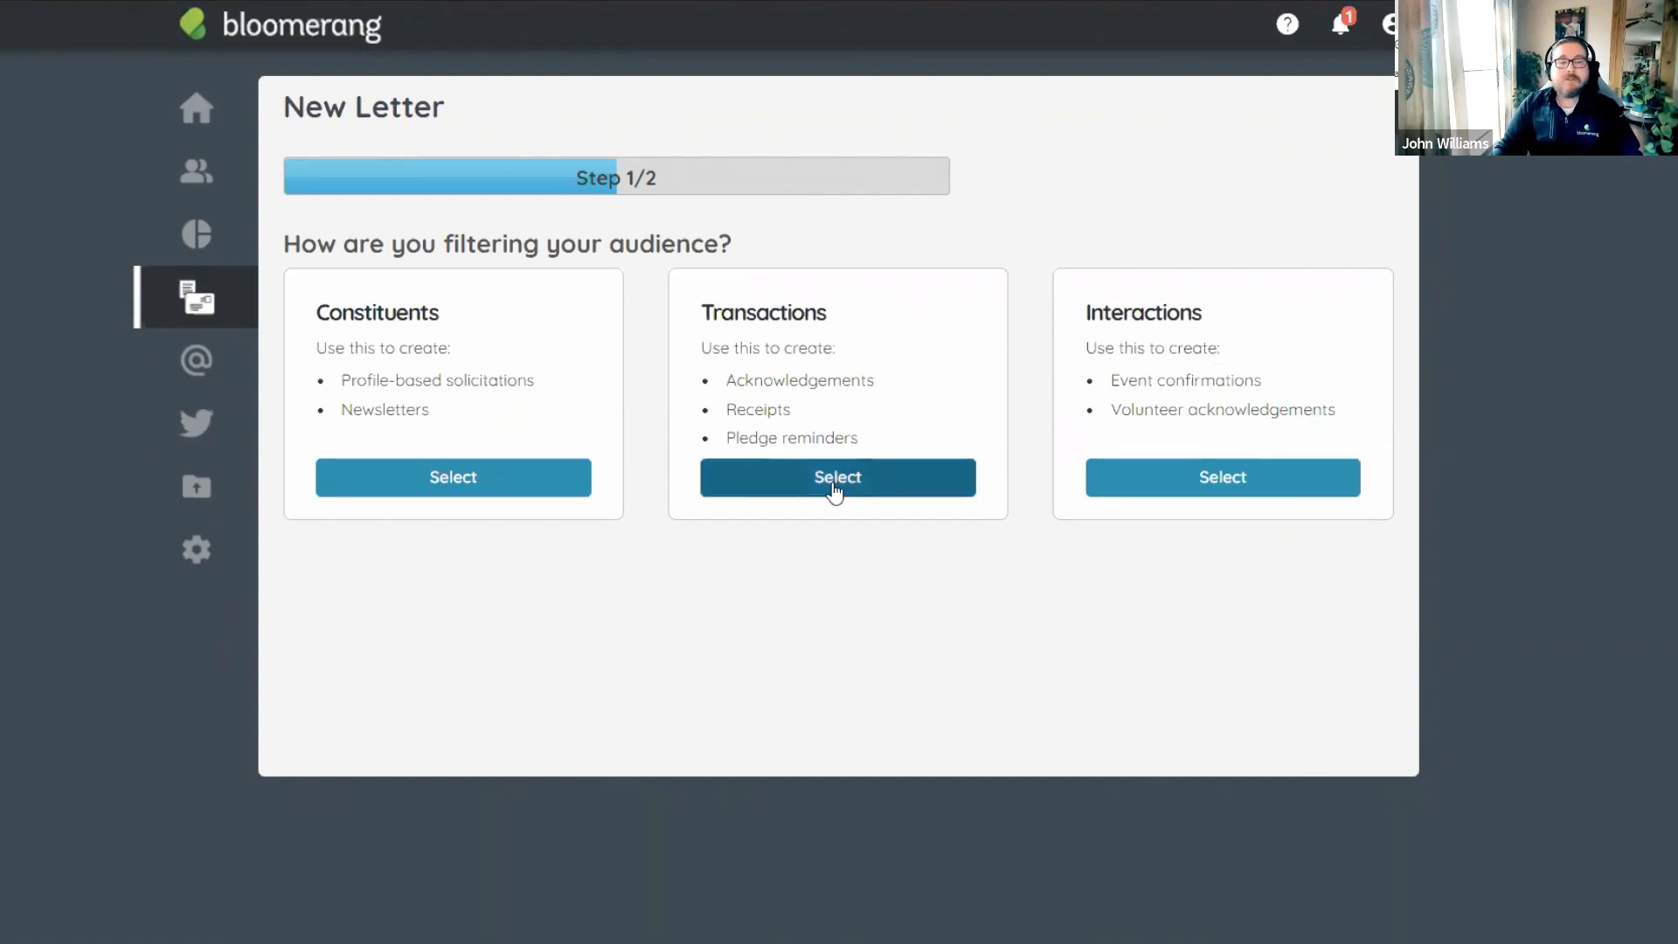
pyautogui.click(839, 480)
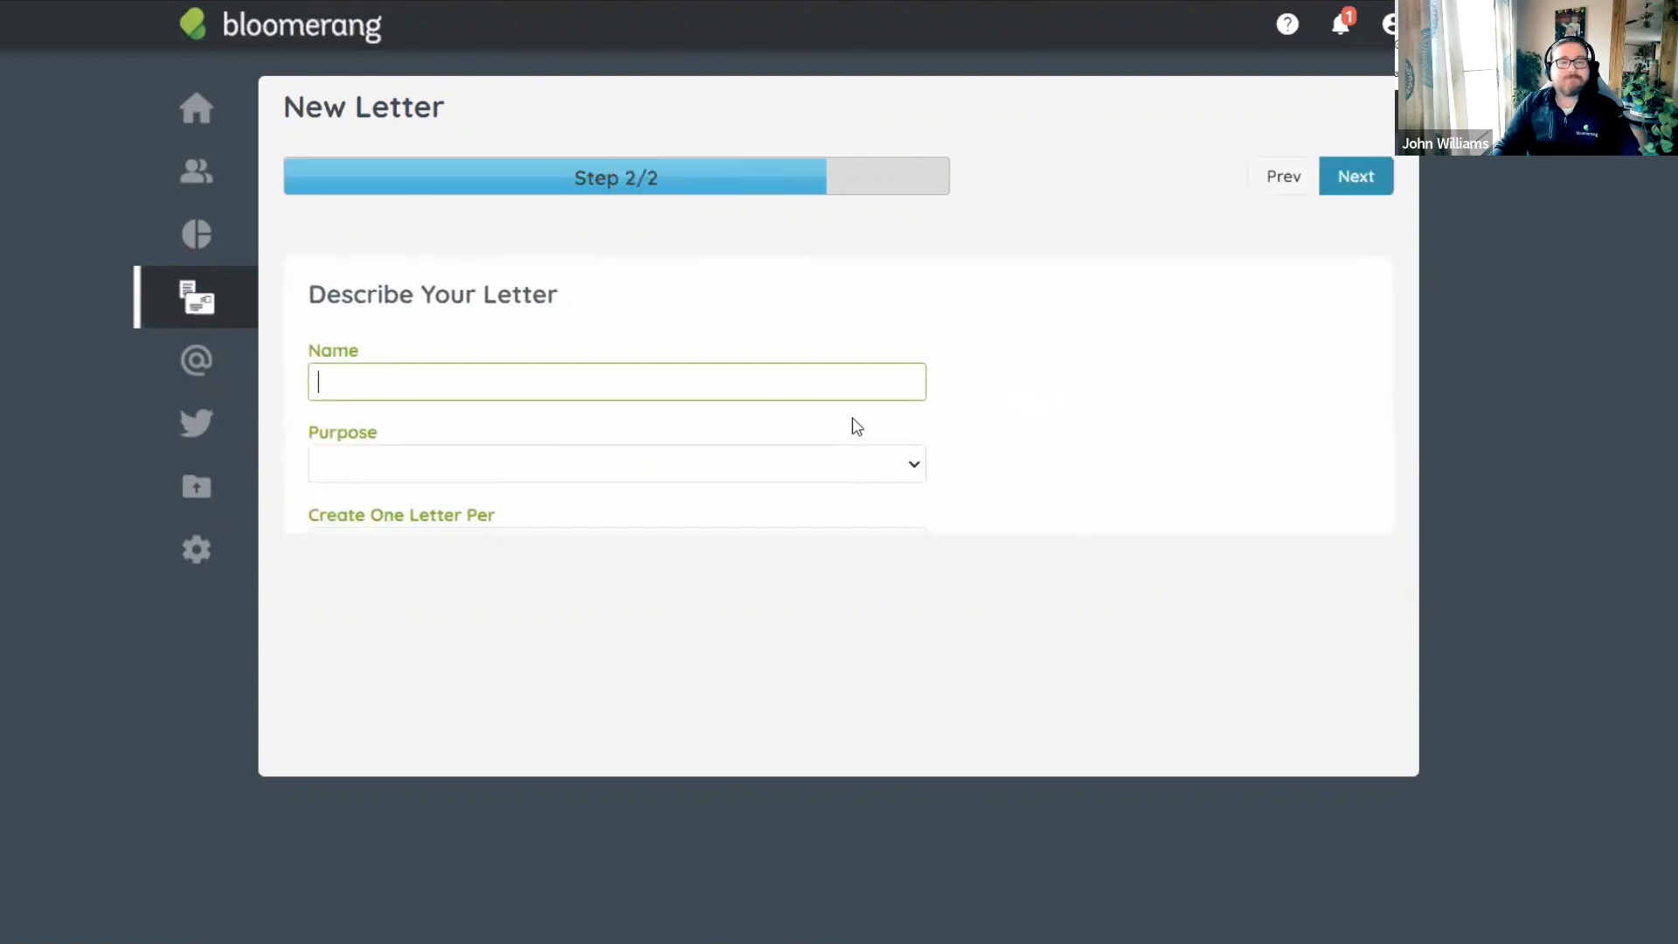
pyautogui.write('2021 Ta')
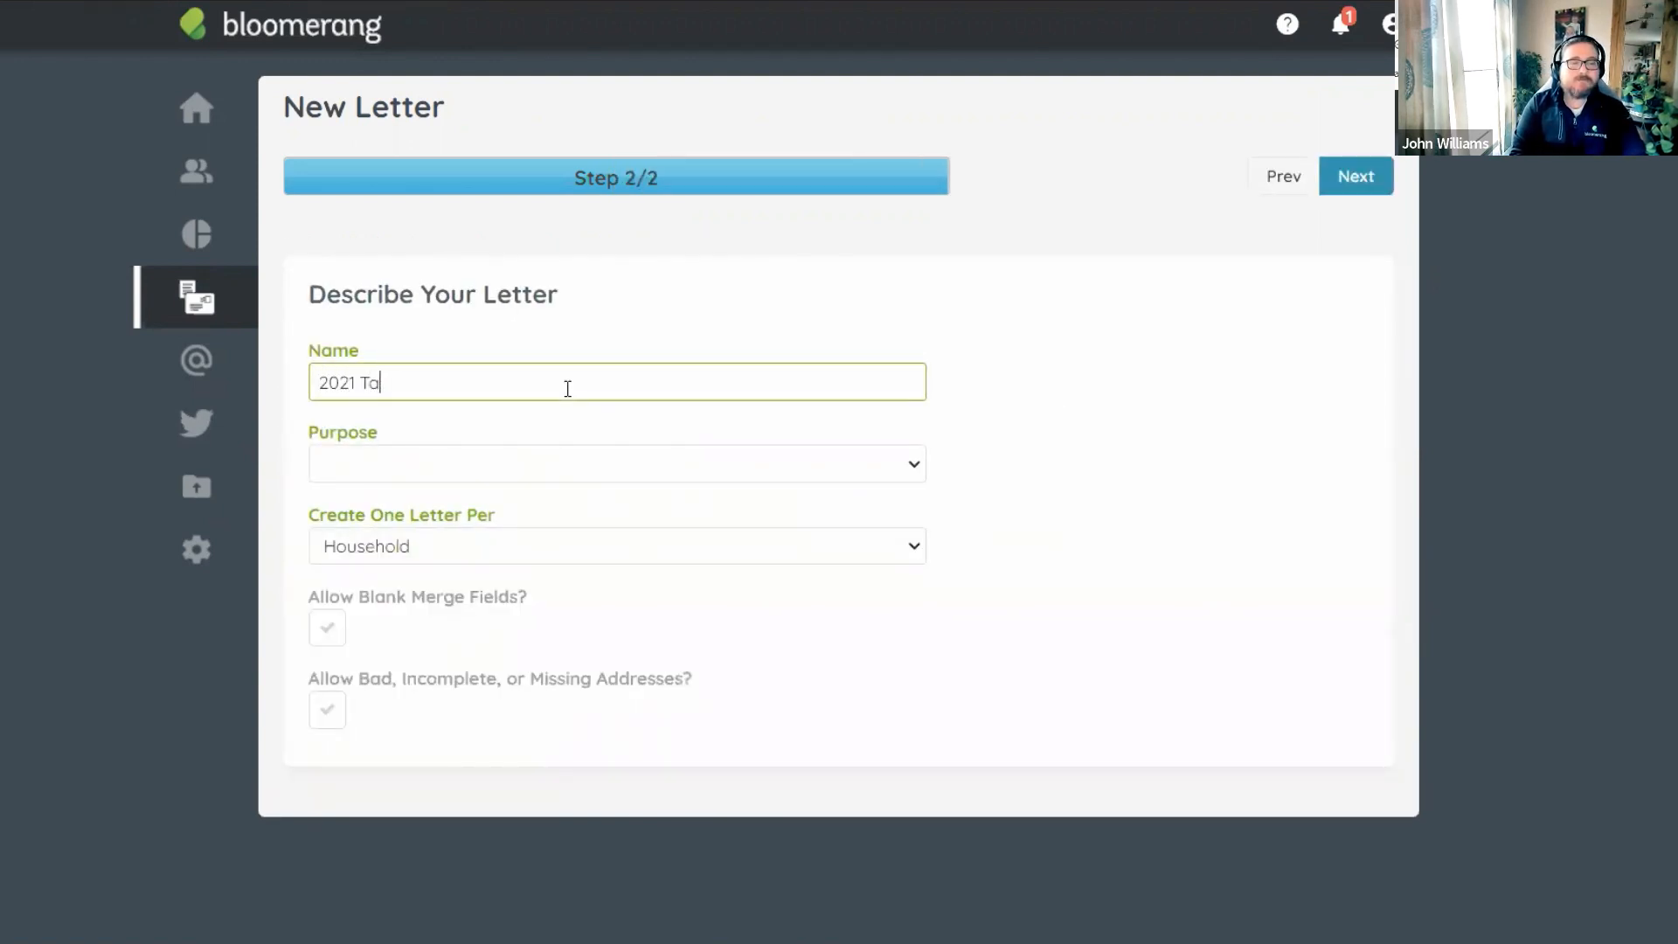
pyautogui.write('x Receipt - In')
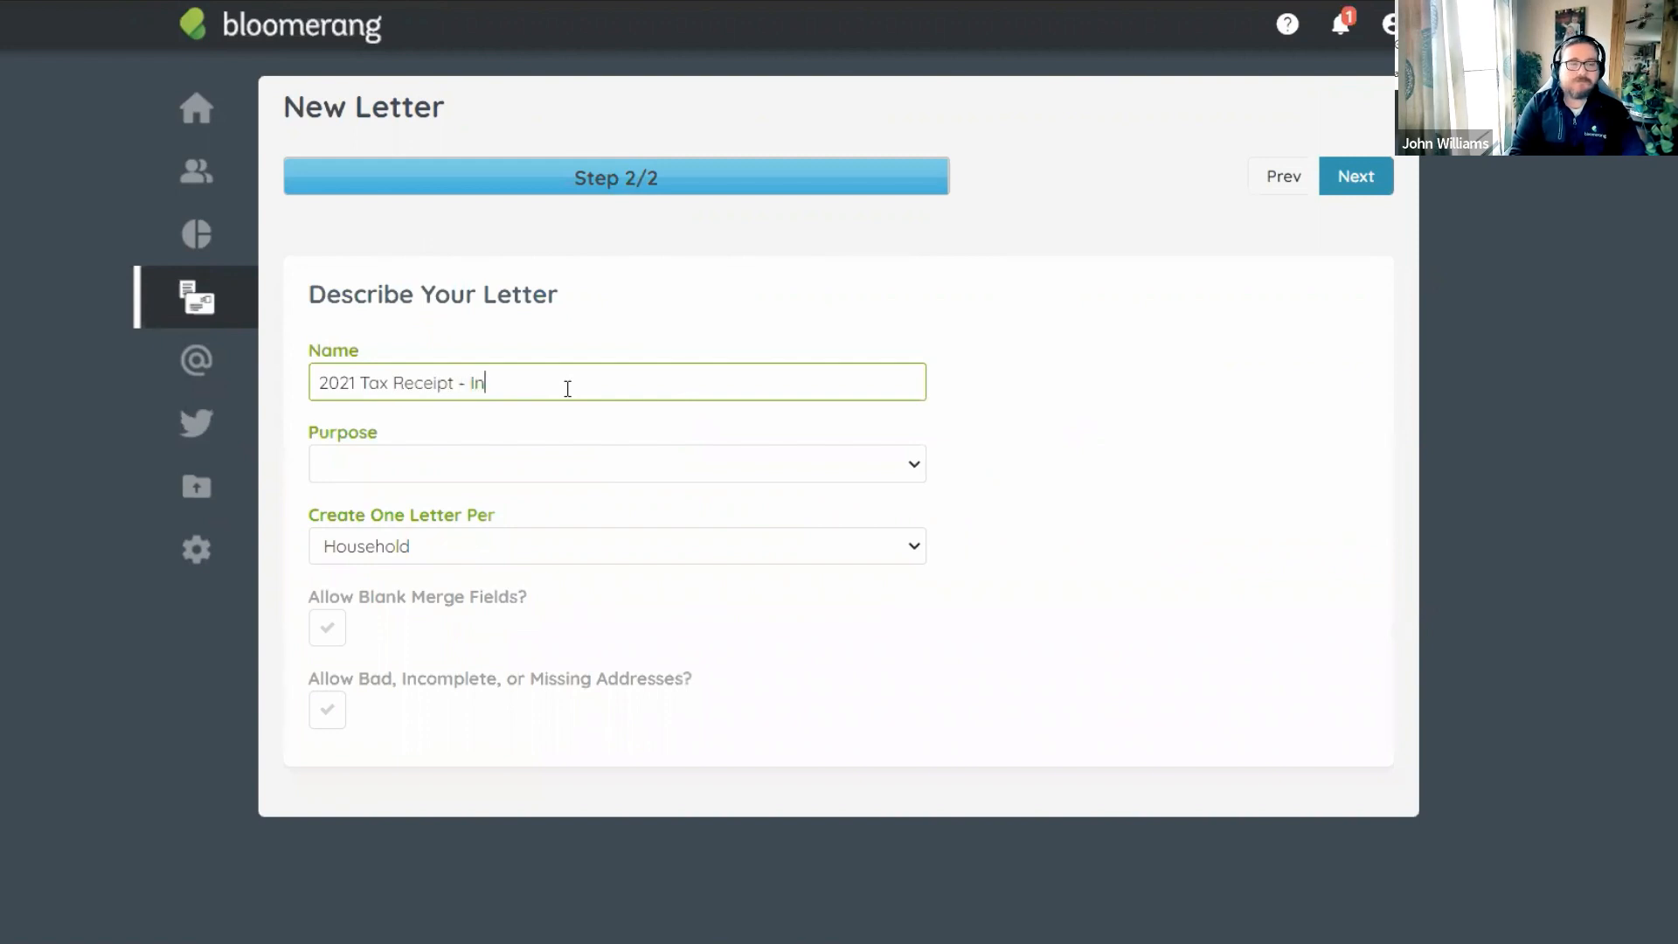
pyautogui.write(' Kind')
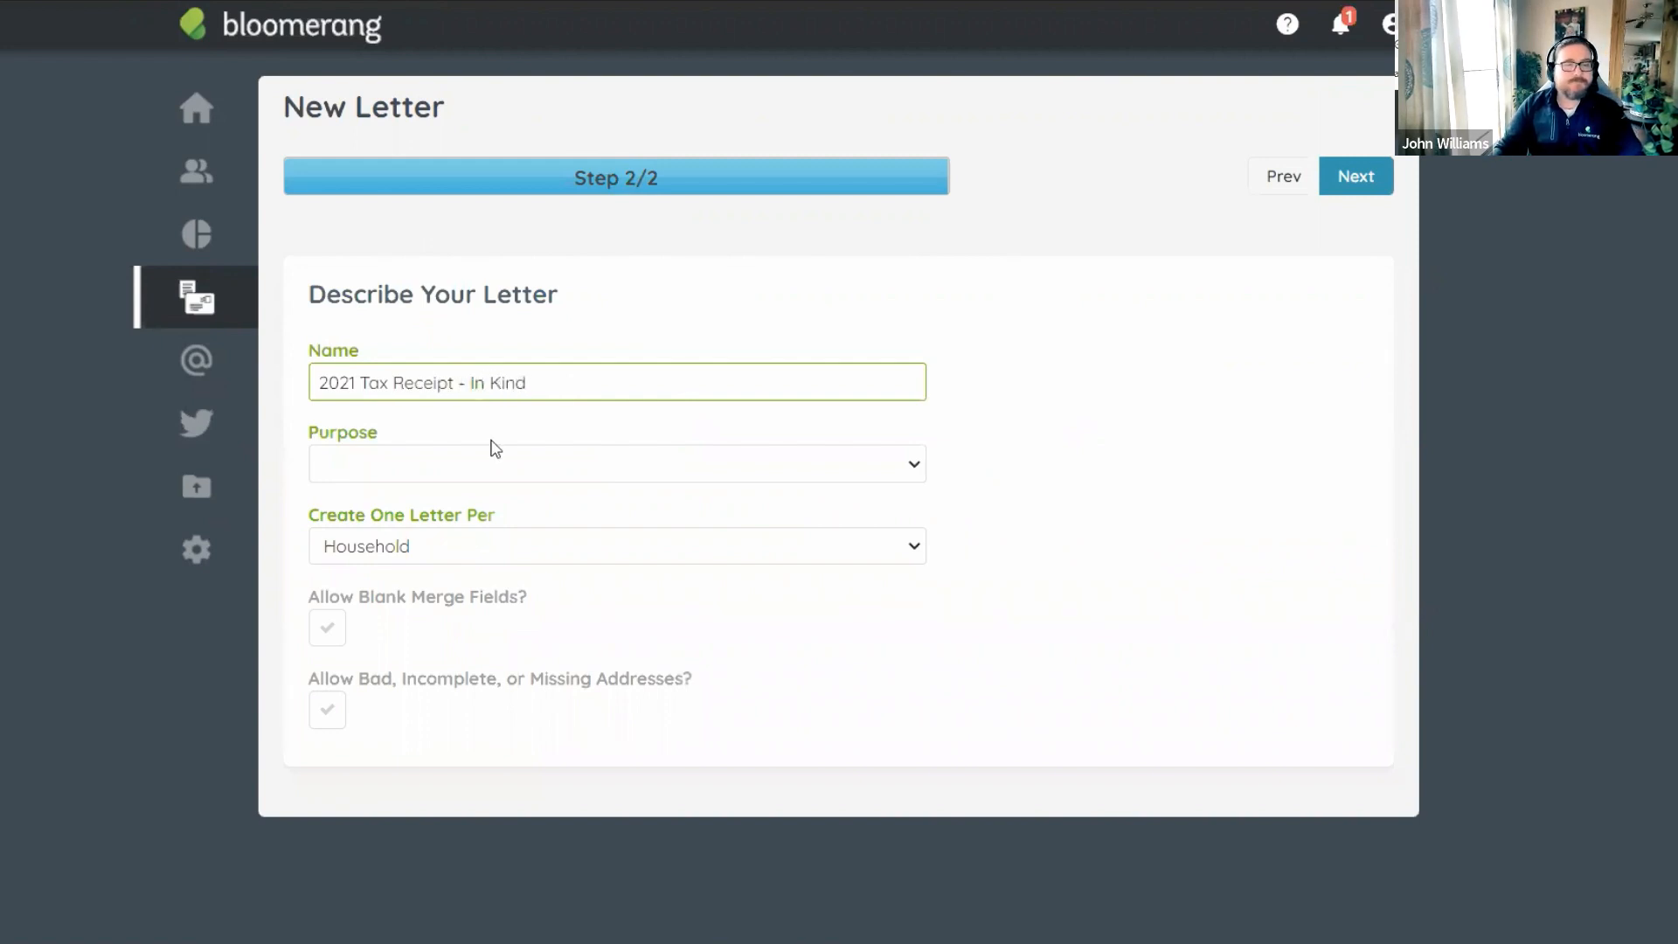
# Set the letter's purpose to Receipt, keep blank merge fields disallowed, and create it.
pyautogui.click(414, 472)
pyautogui.click(435, 615)
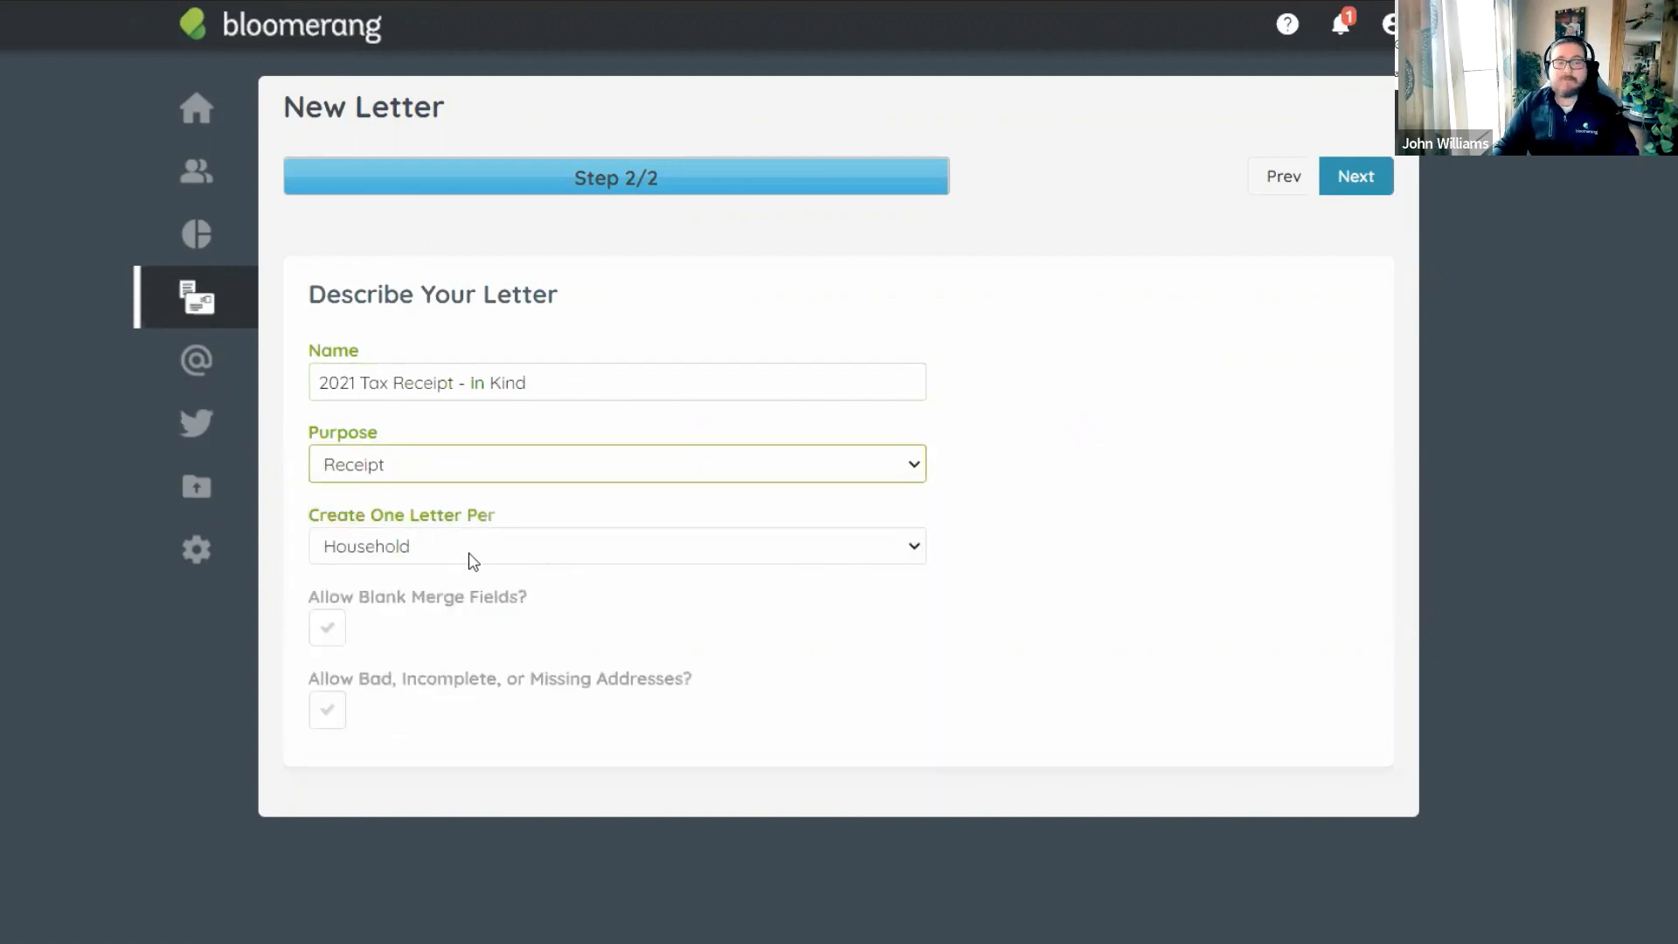
pyautogui.click(327, 628)
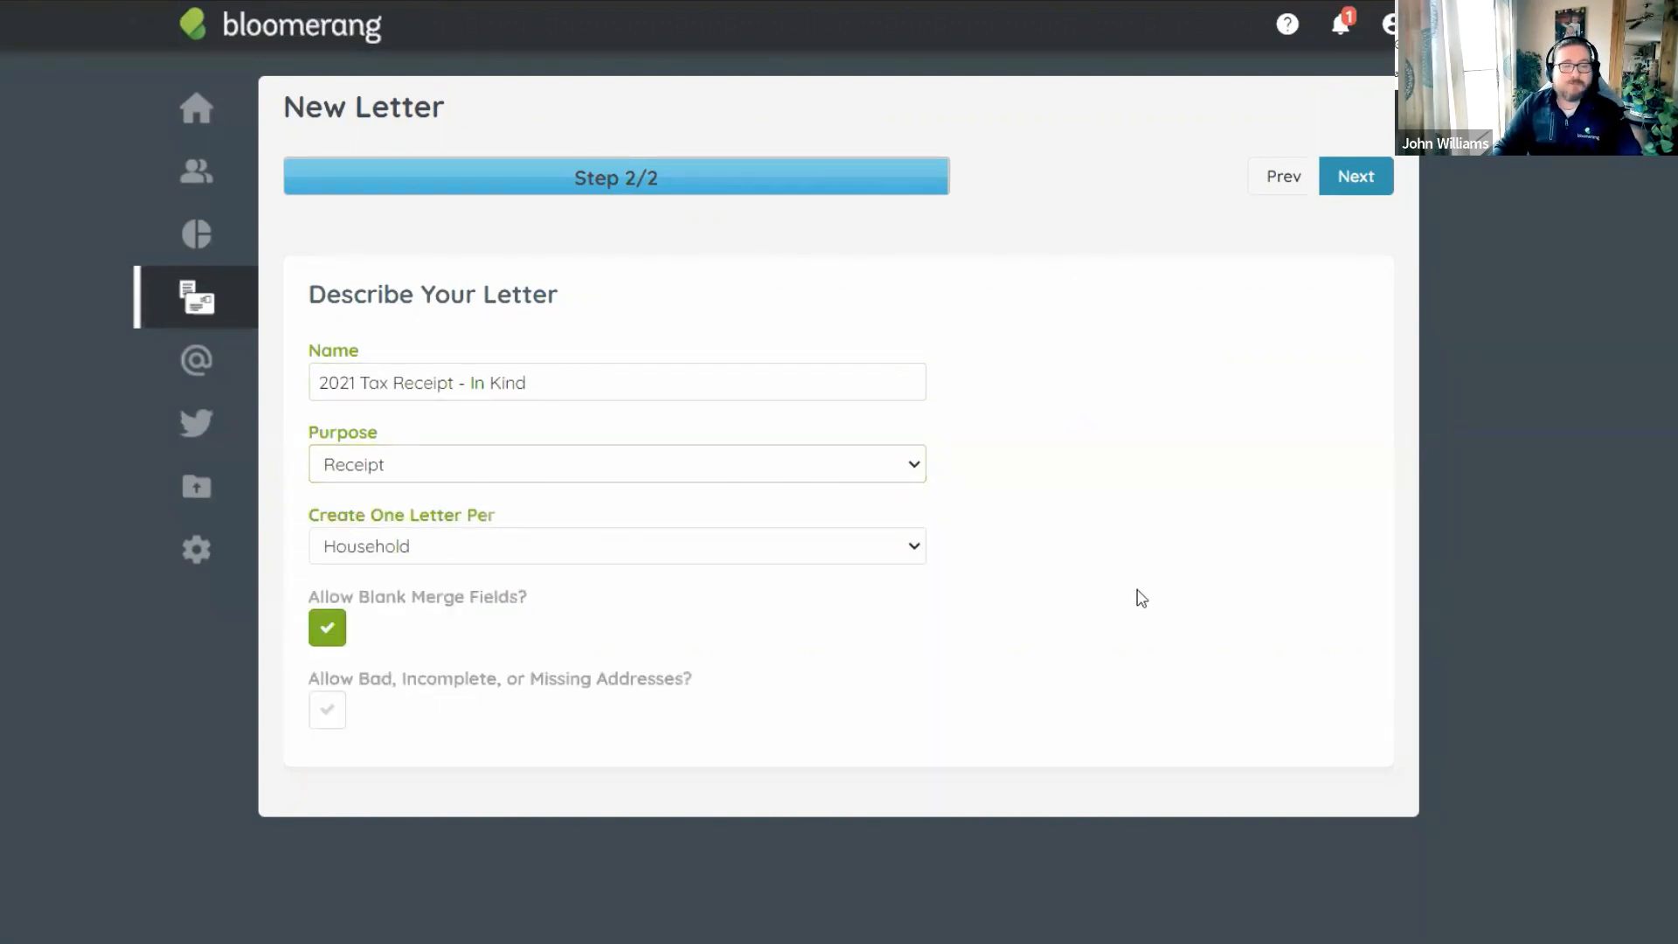
pyautogui.click(326, 639)
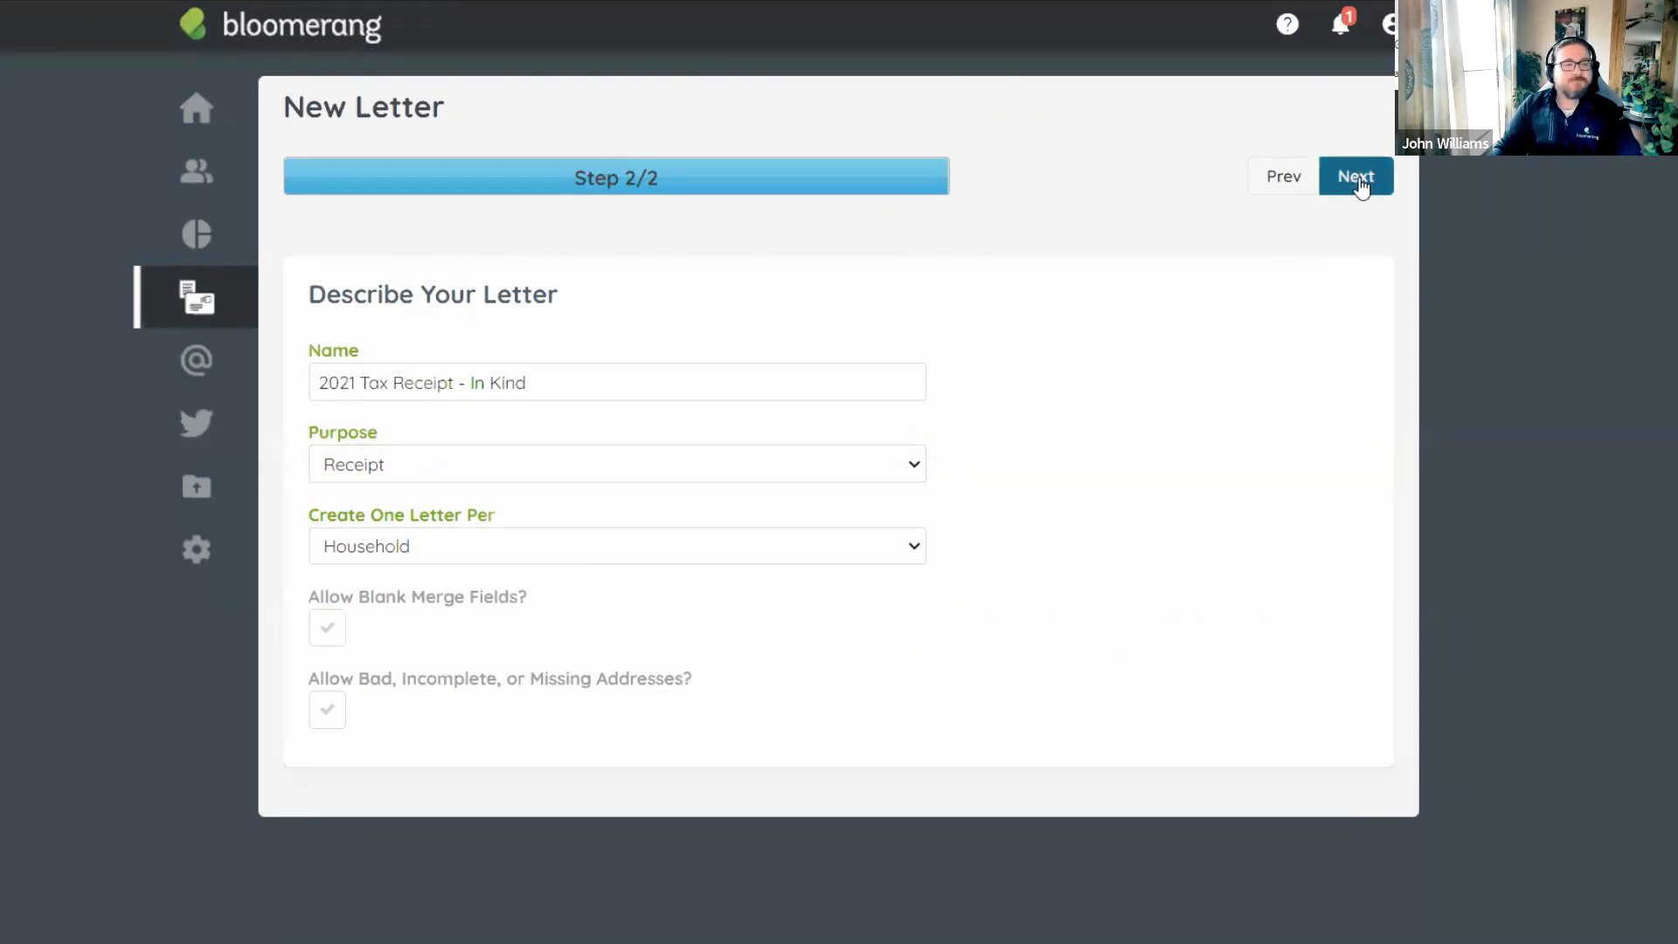
pyautogui.click(1360, 183)
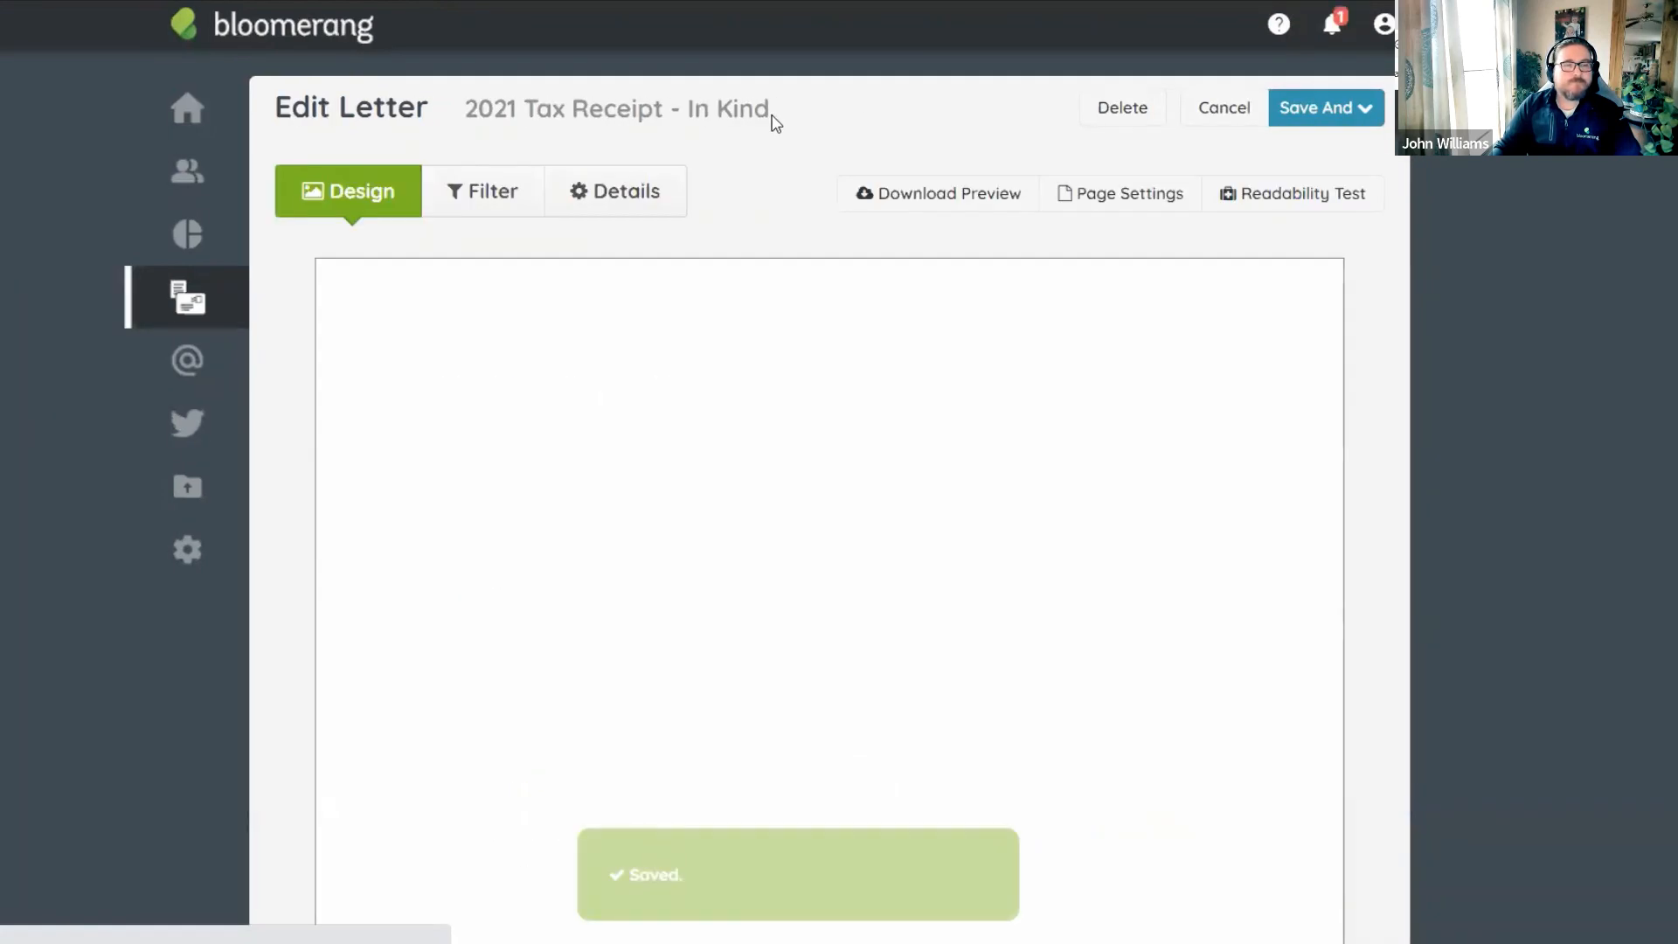
# Remove the Specific Constituent and Soft Credit exclusion filters from the letter.
pyautogui.click(492, 200)
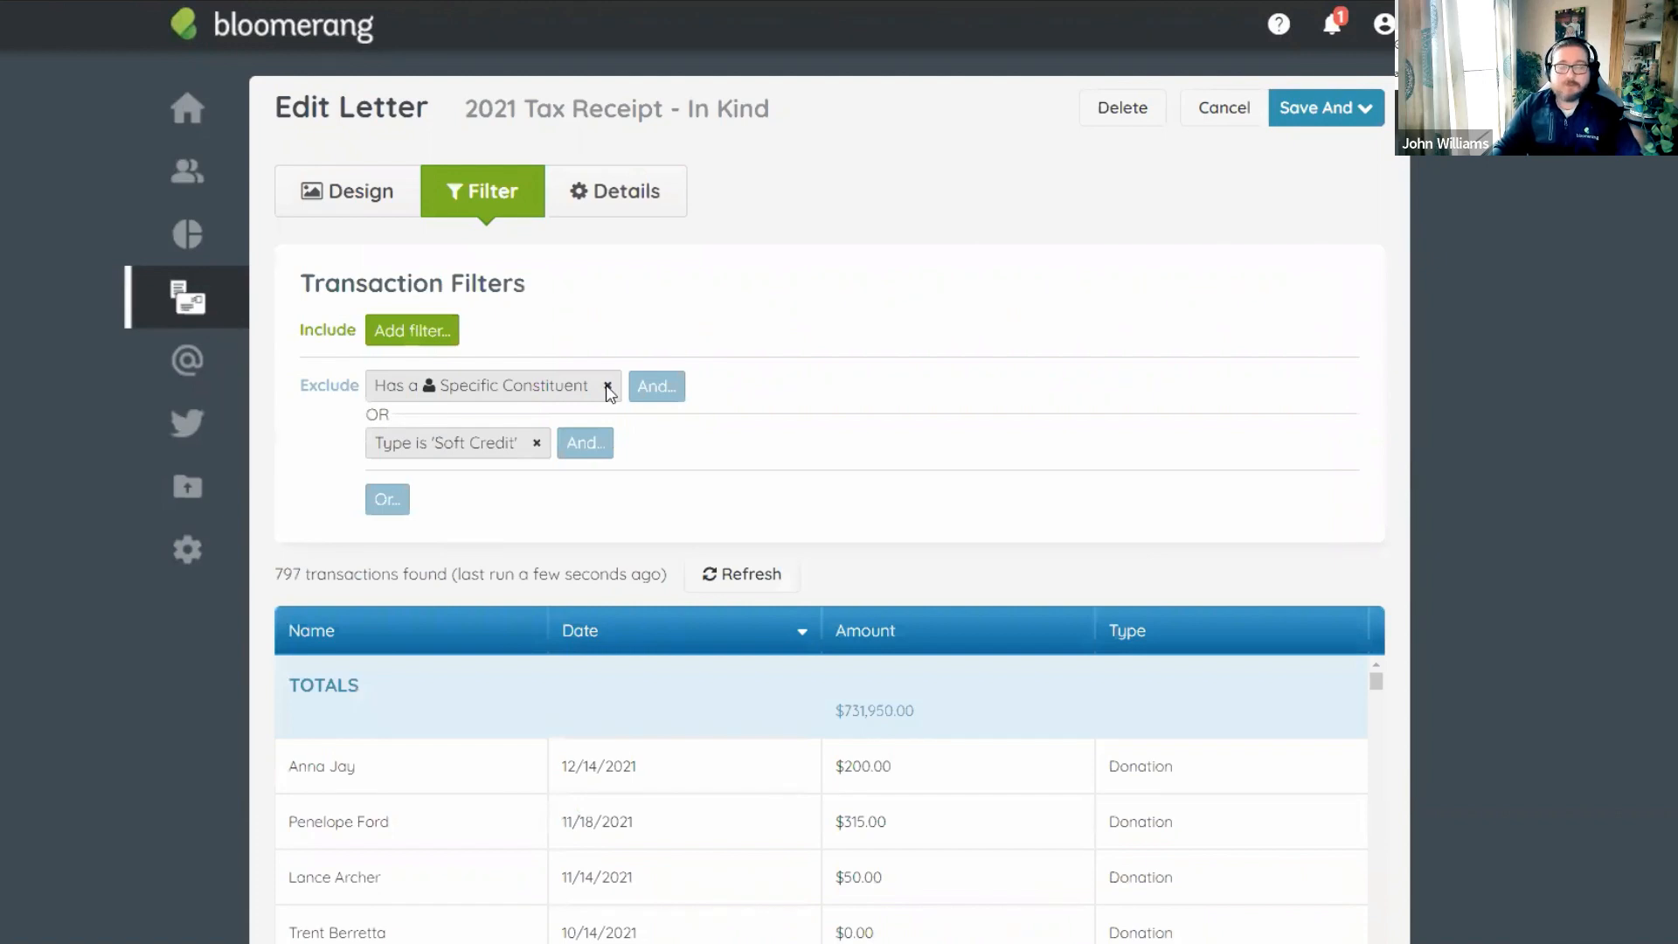
pyautogui.click(609, 389)
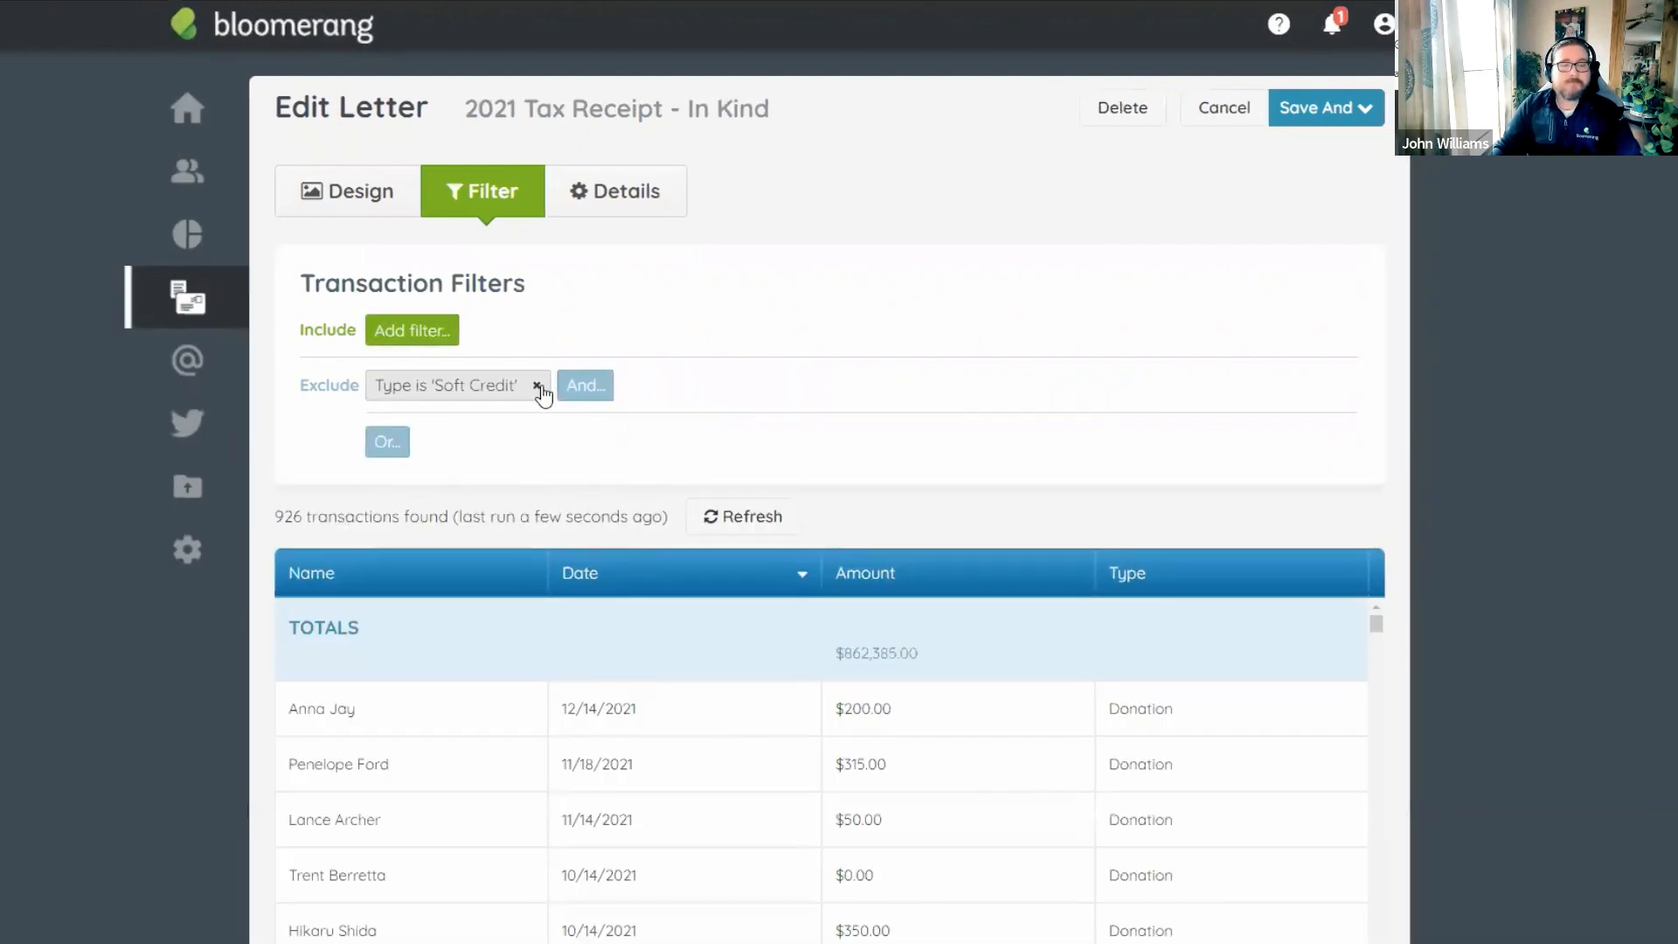
pyautogui.click(546, 387)
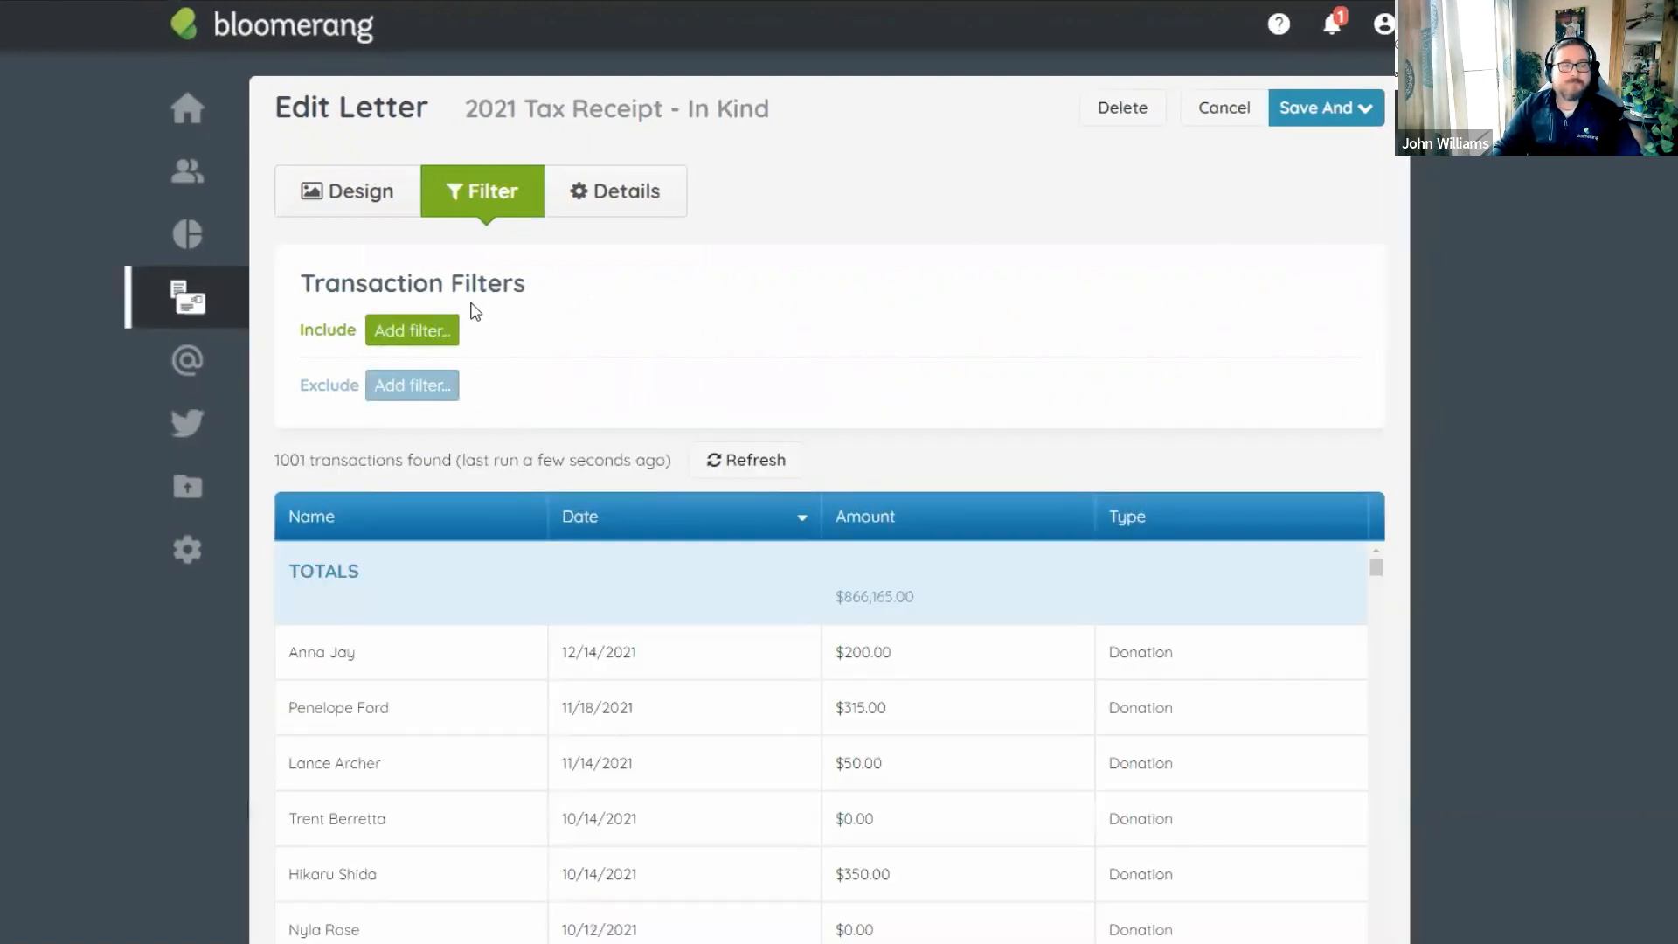
# Add an Is in a Transaction Report filter for 2021 - In-Kind Donations, leaving 3 transactions.
pyautogui.click(416, 333)
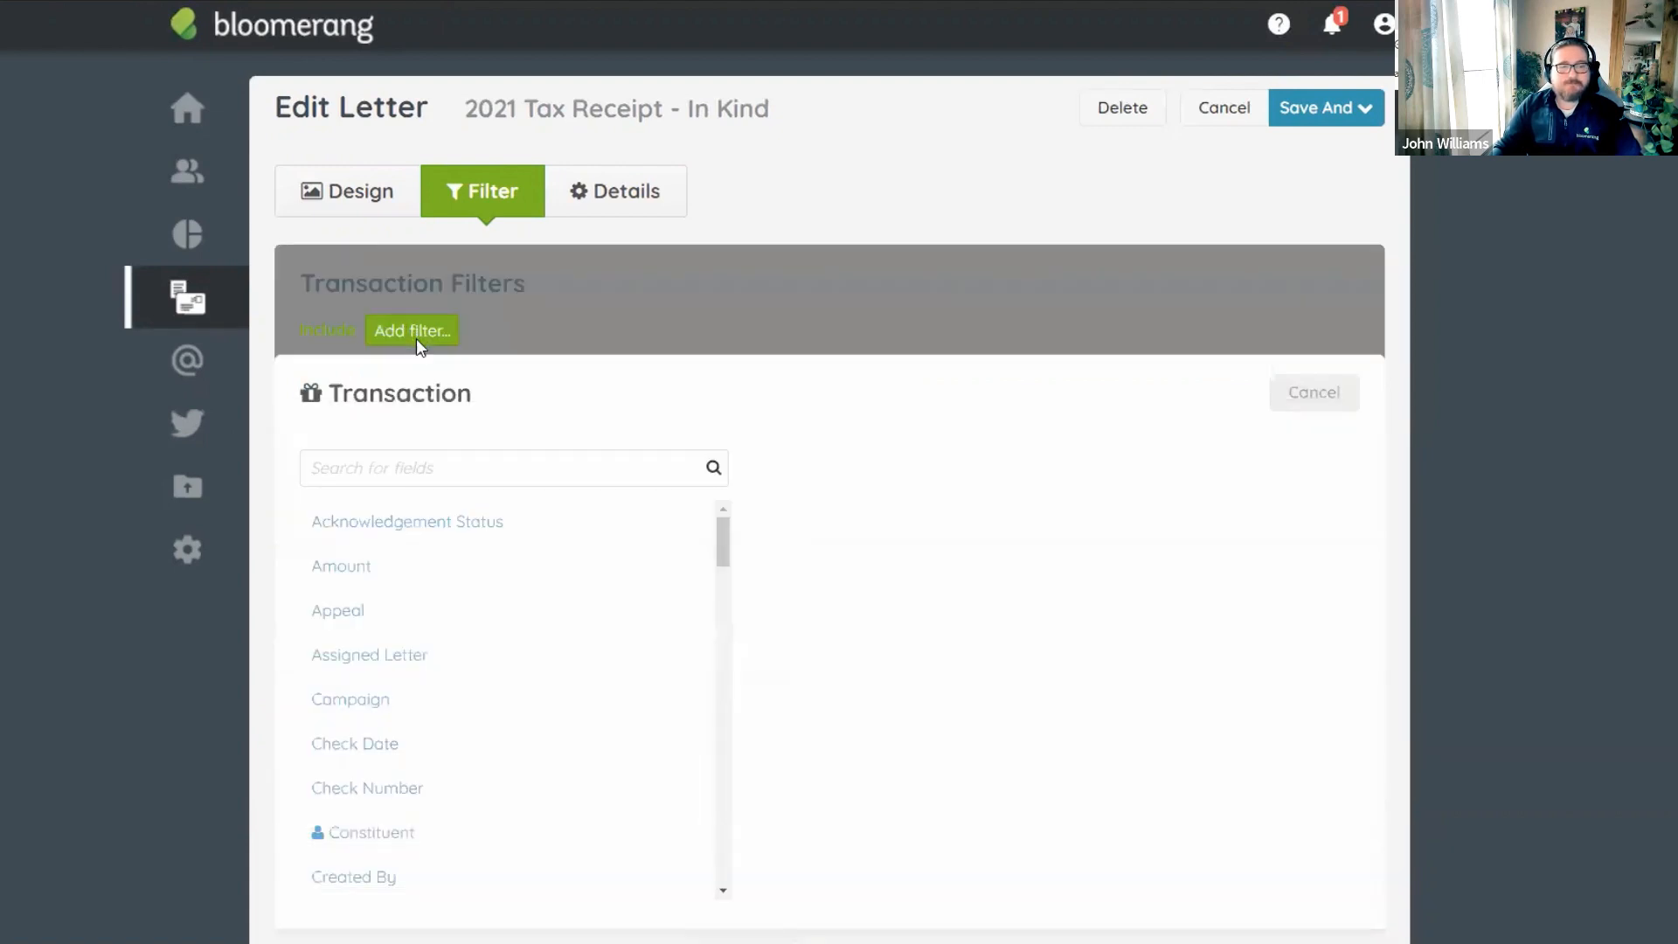
pyautogui.click(428, 468)
pyautogui.write('is in a')
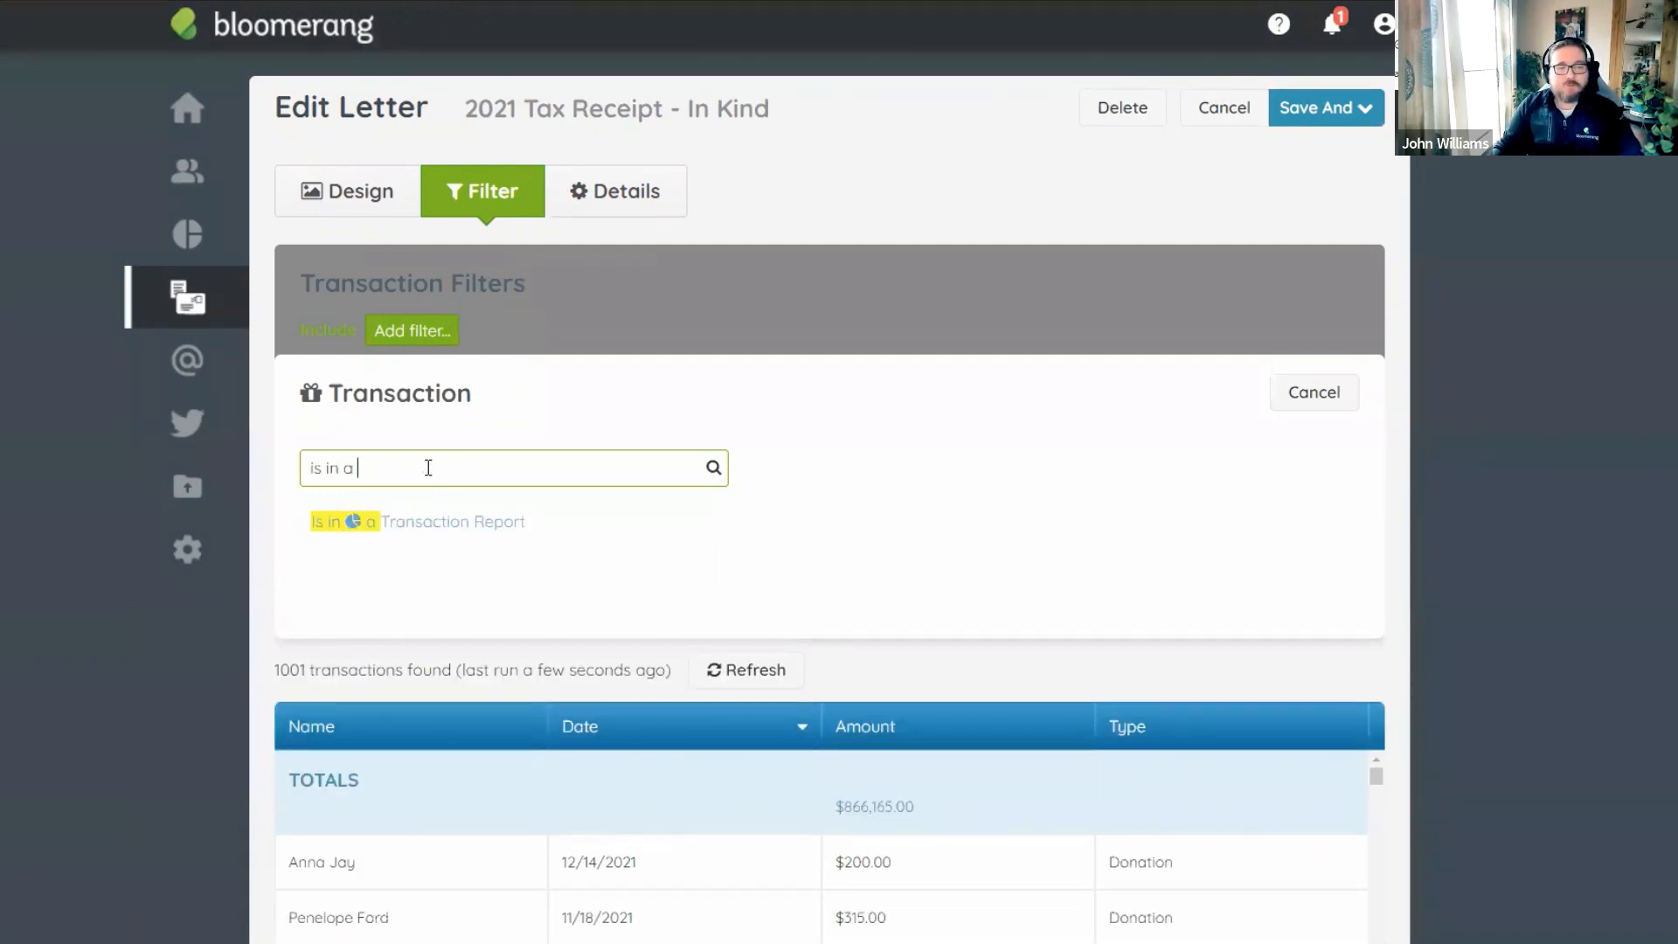
pyautogui.click(433, 533)
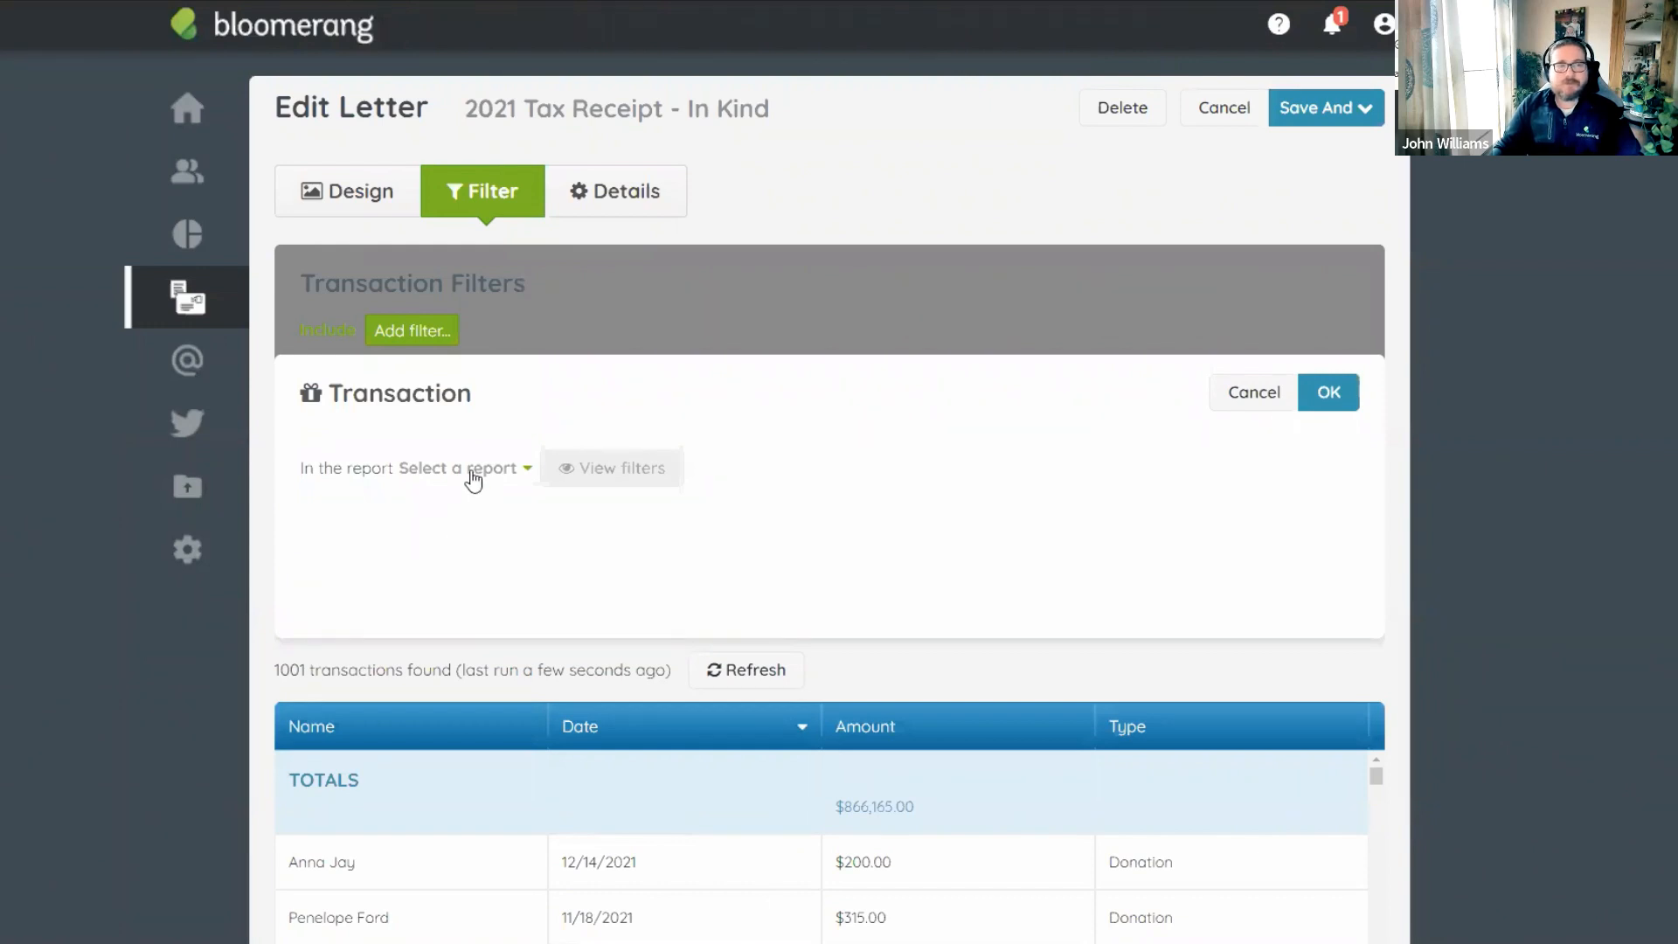
pyautogui.click(473, 480)
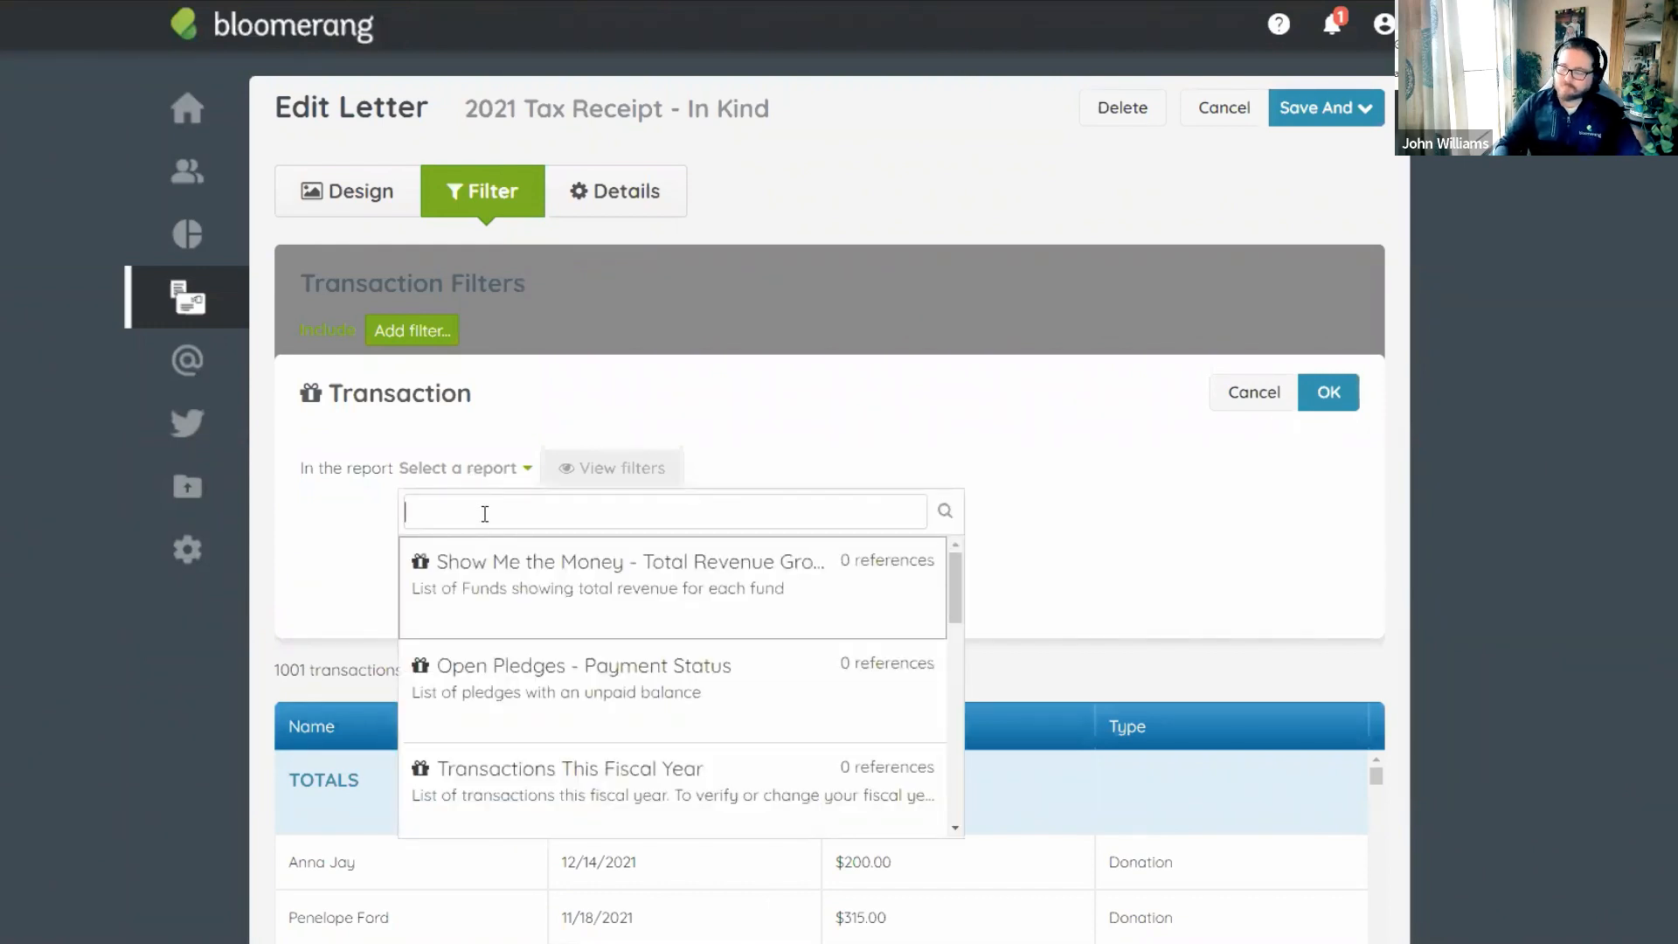
pyautogui.write('2021')
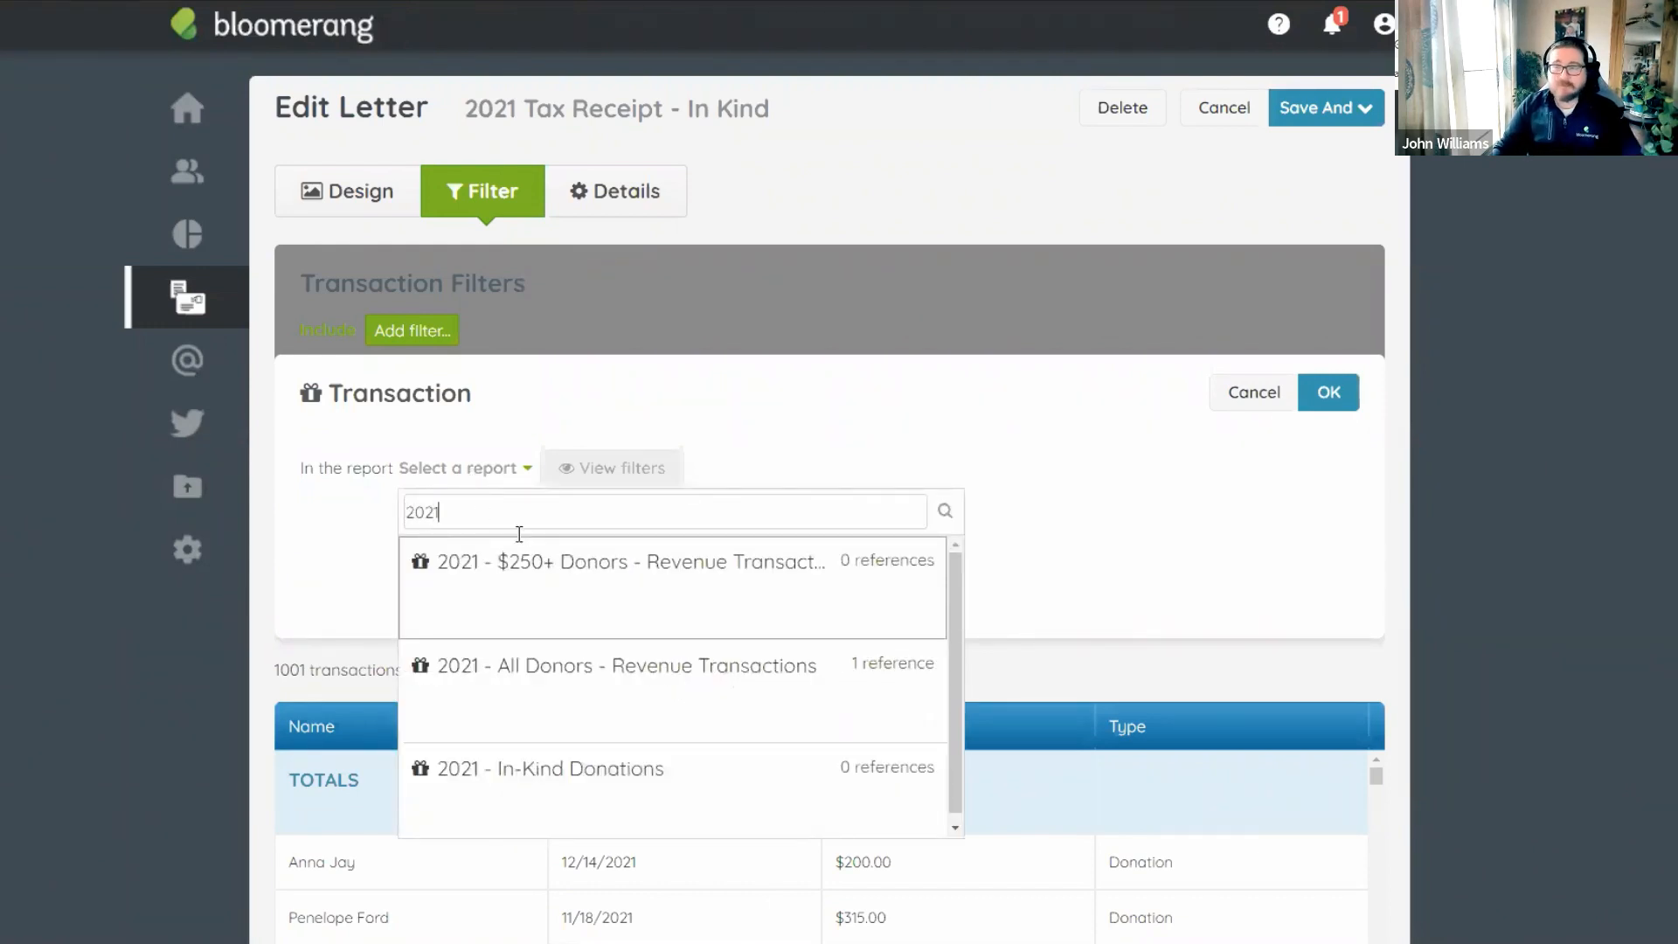
pyautogui.click(618, 789)
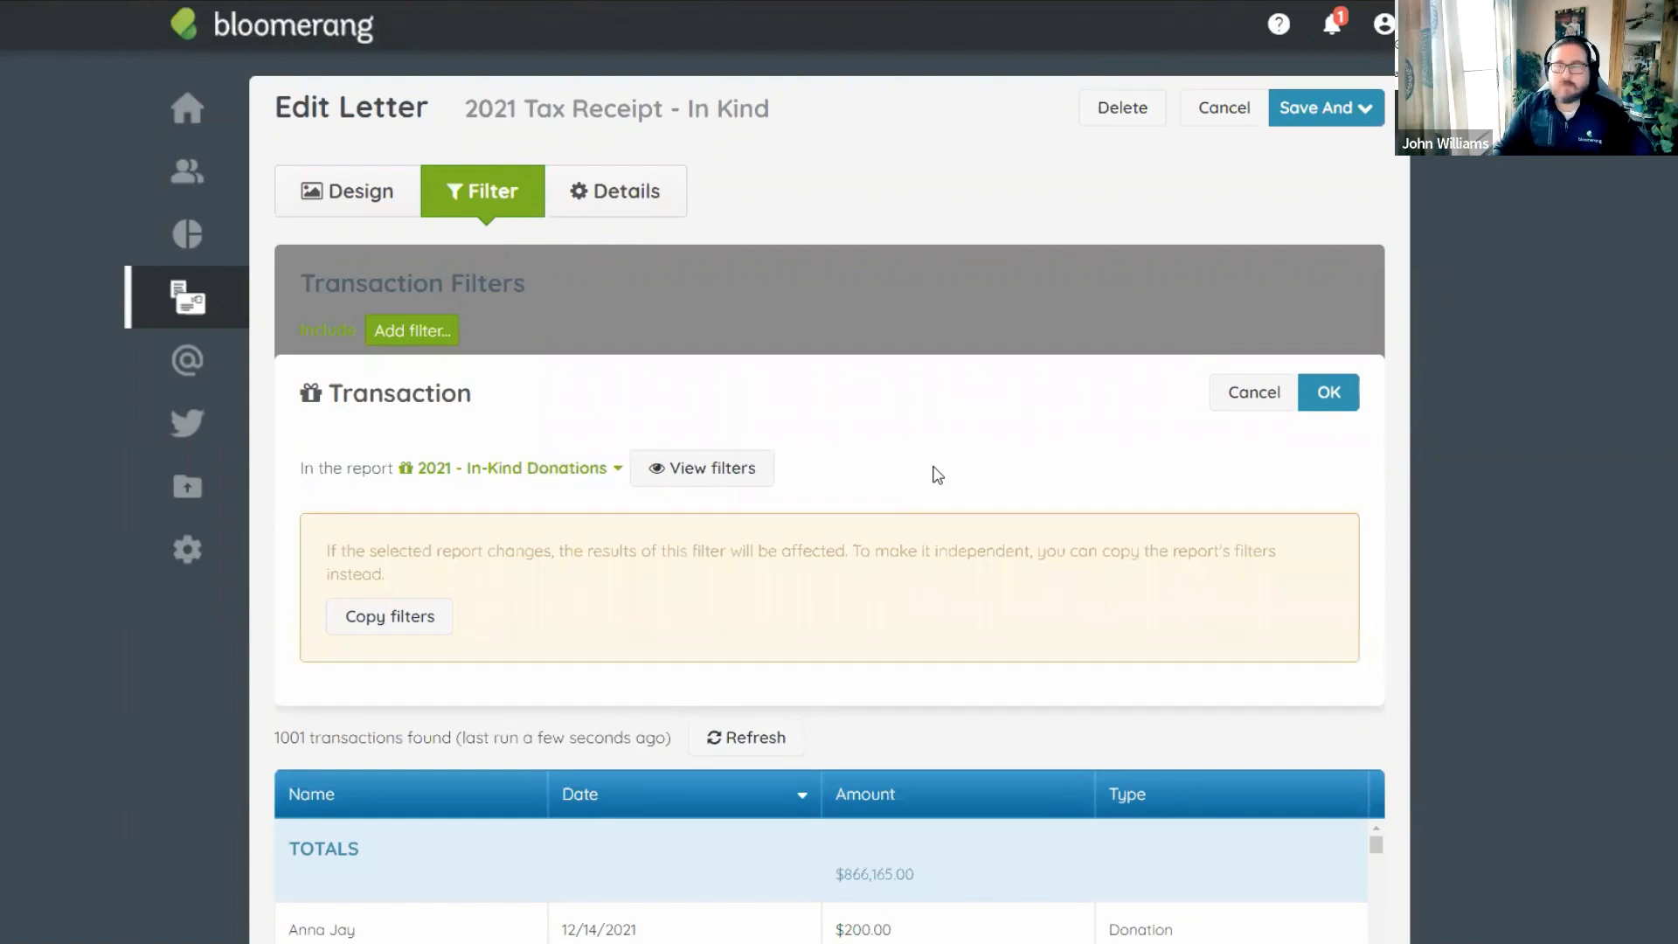
pyautogui.click(1330, 393)
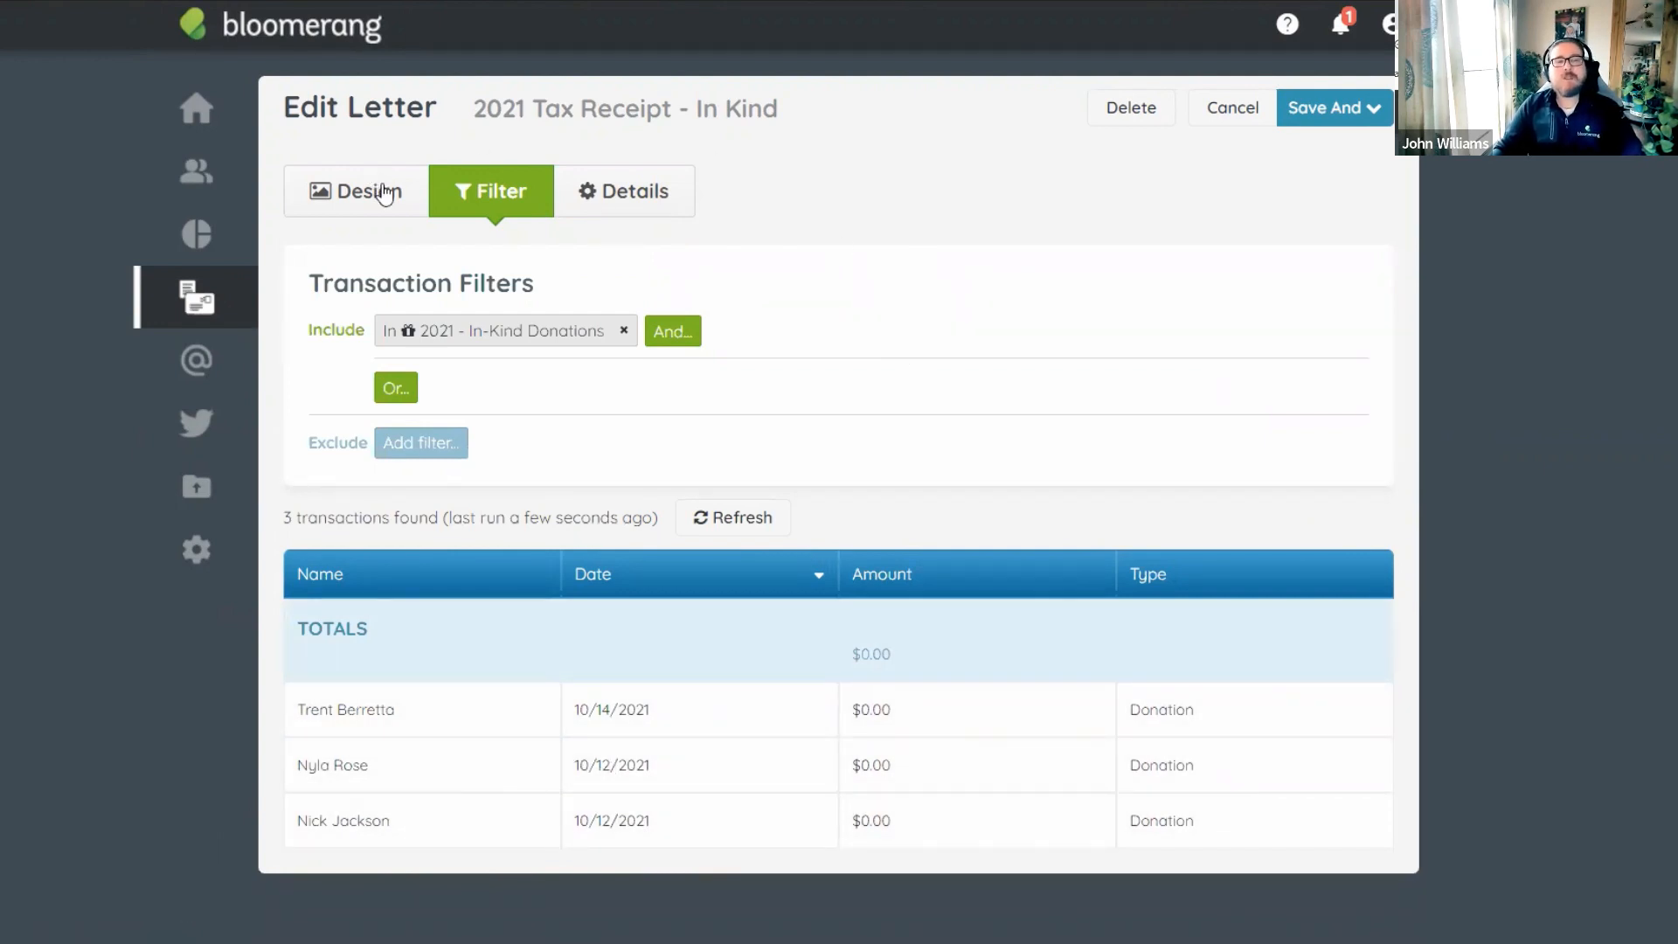
# In the Design tab, overwrite the first thank-you paragraph with the new 2021 contributions sentence and a blank line.
pyautogui.click(385, 192)
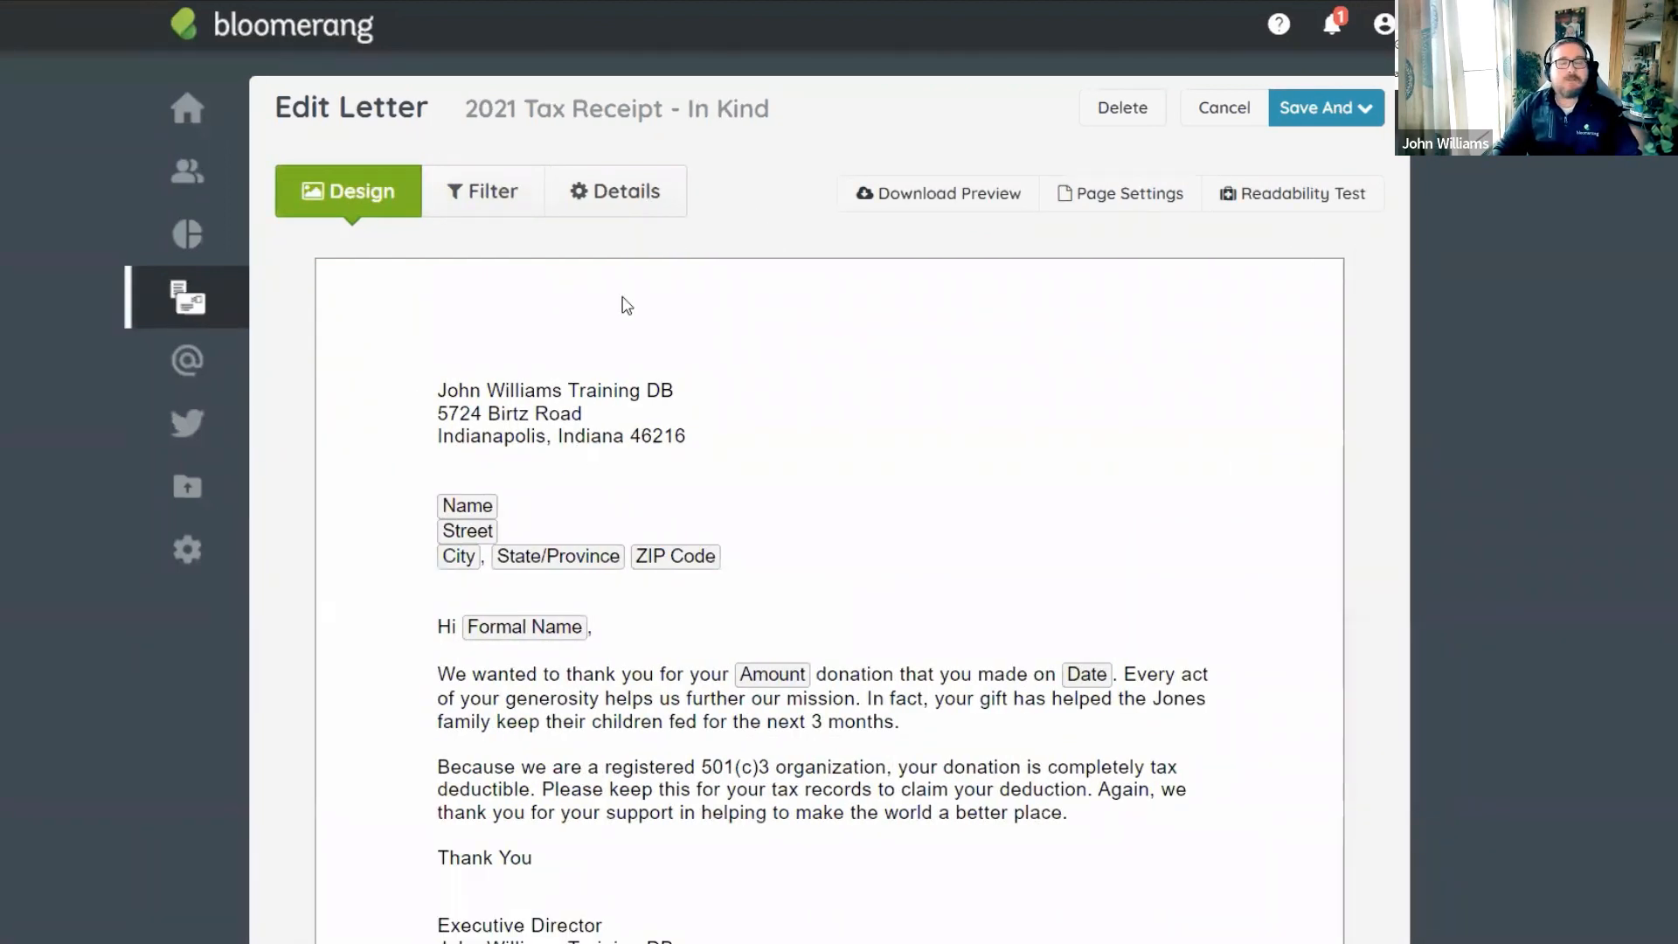
pyautogui.scroll(-4, 602, 393)
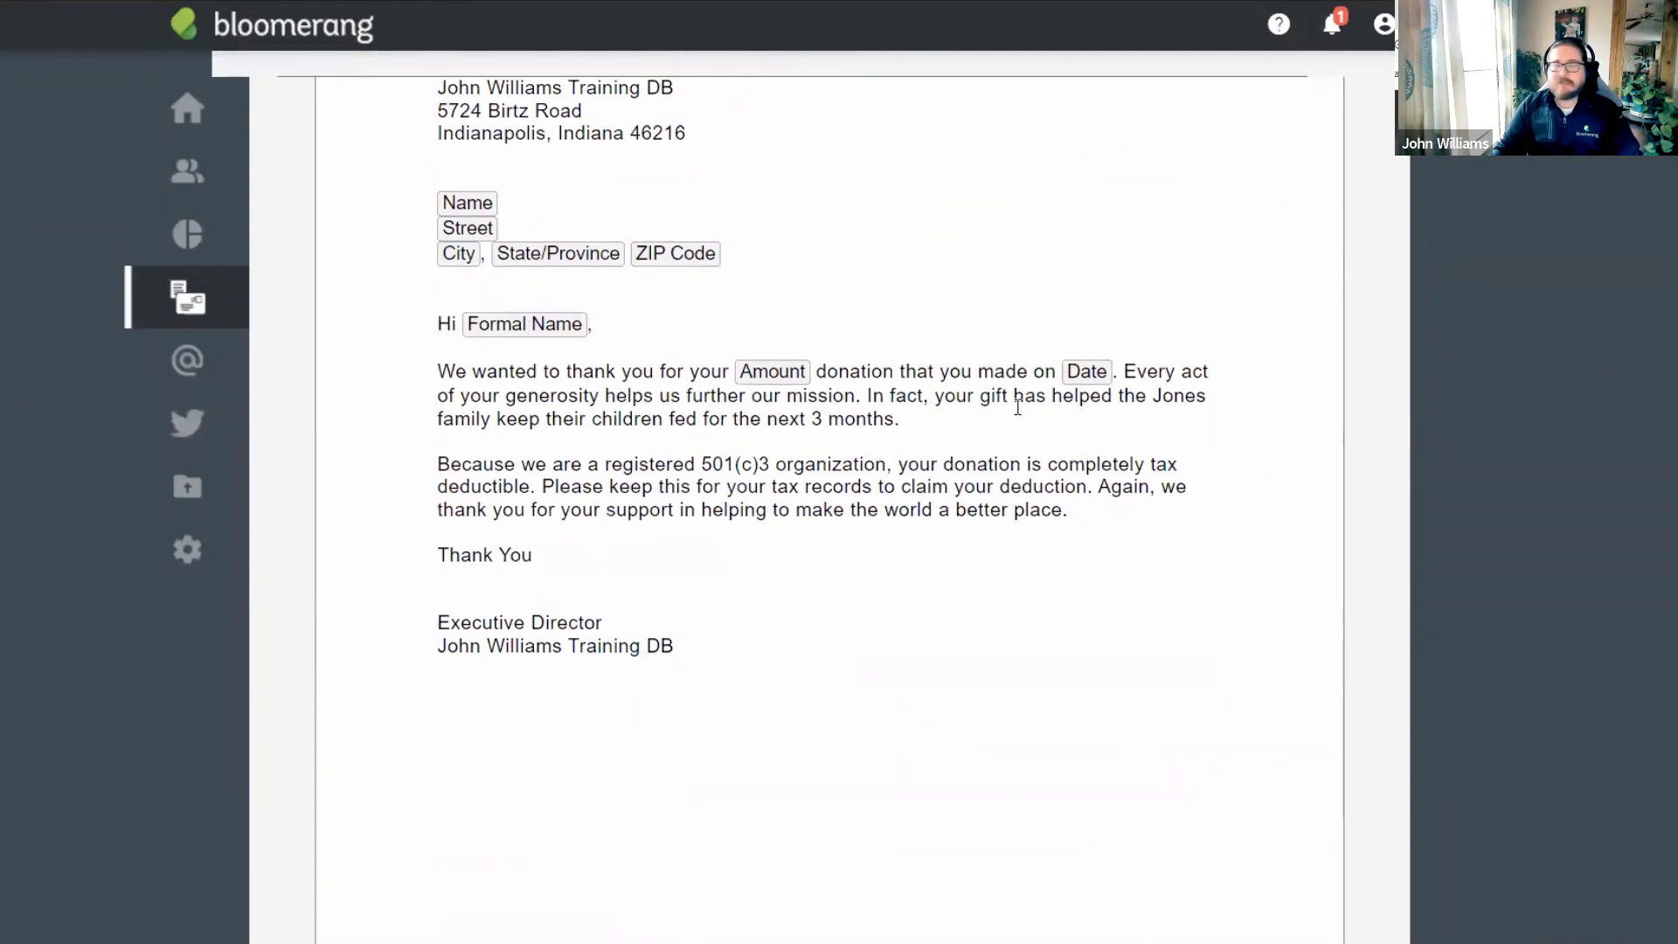
pyautogui.moveTo(917, 419); pyautogui.dragTo(437, 372)
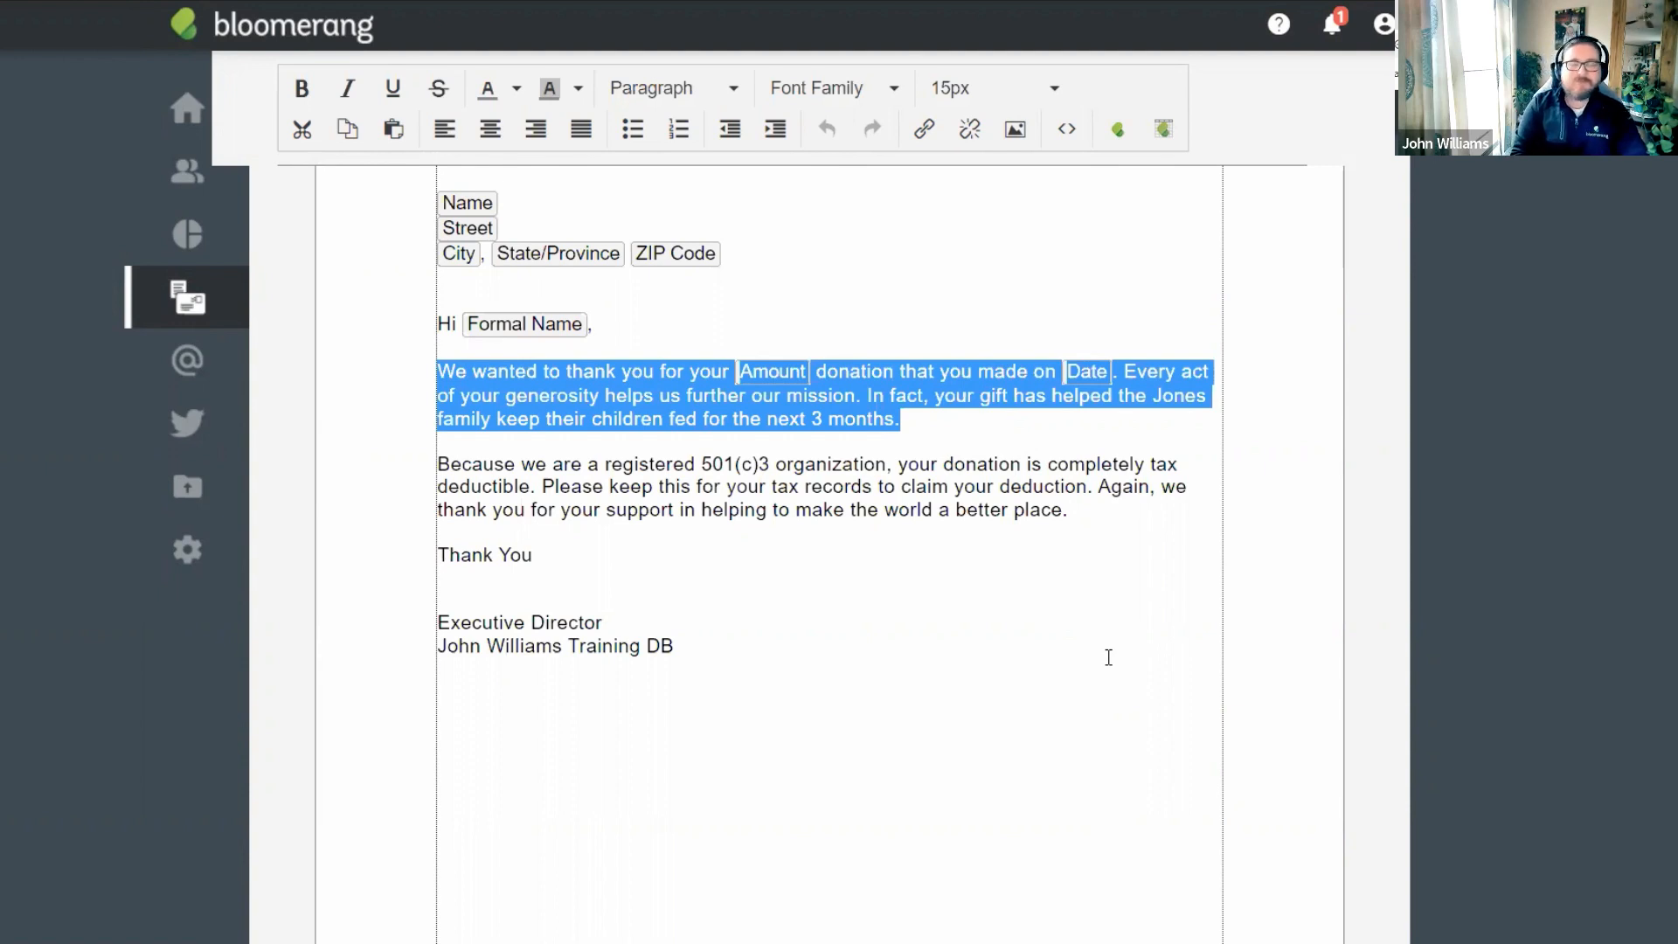
pyautogui.write('We want')
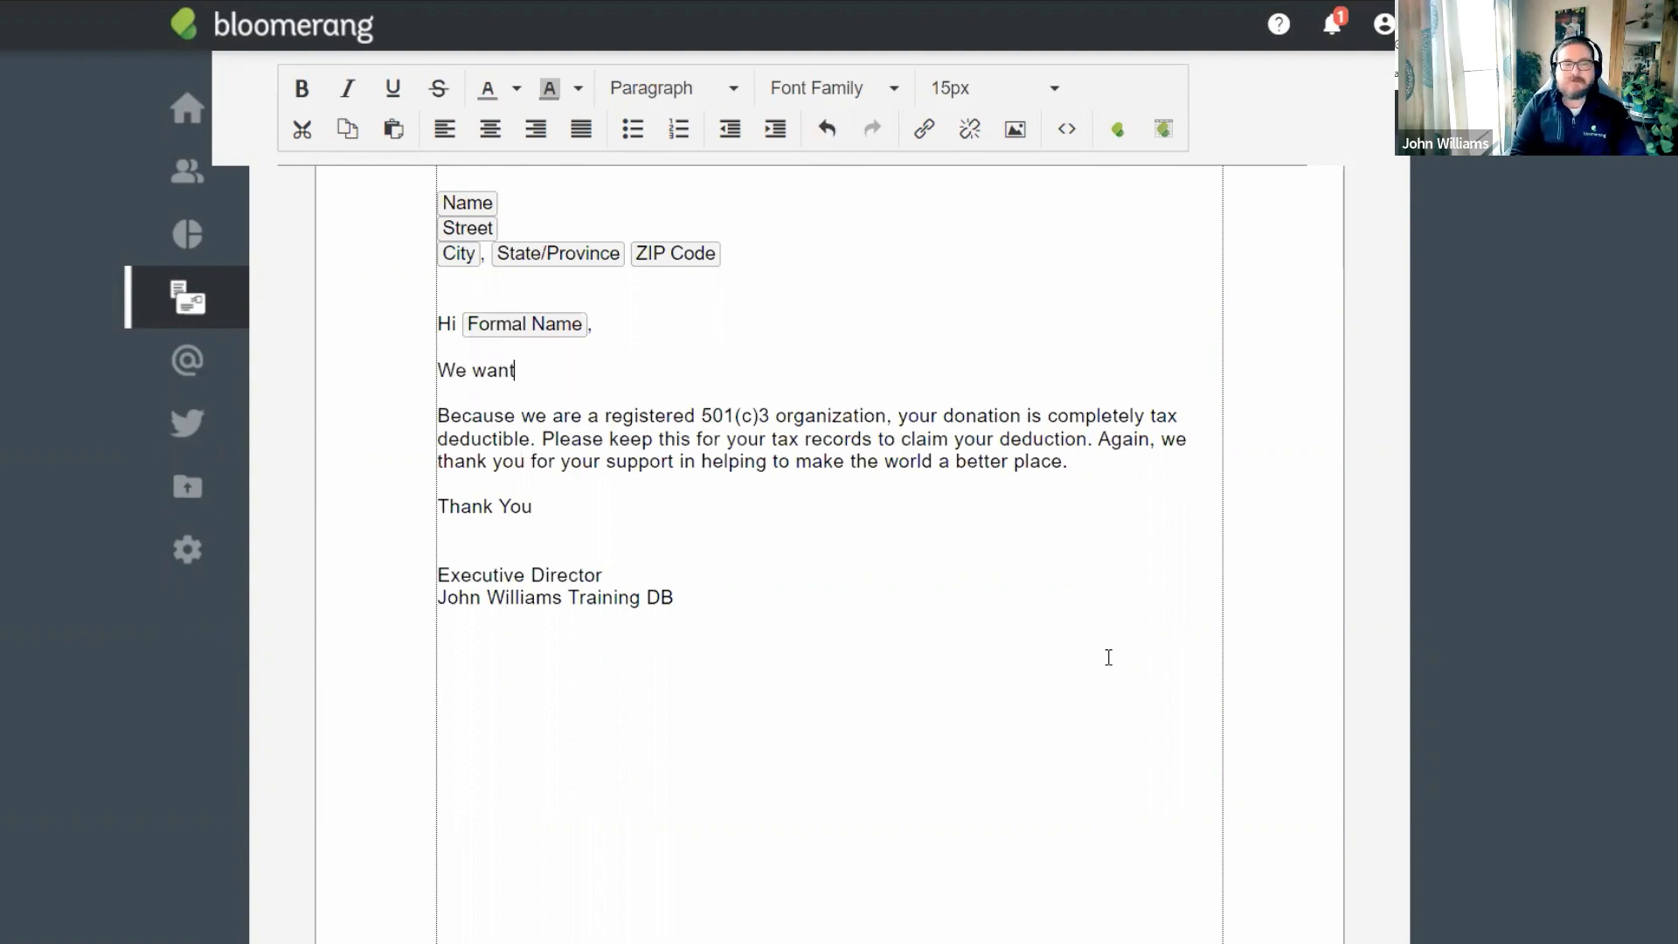
pyautogui.write('ed to thank you for you')
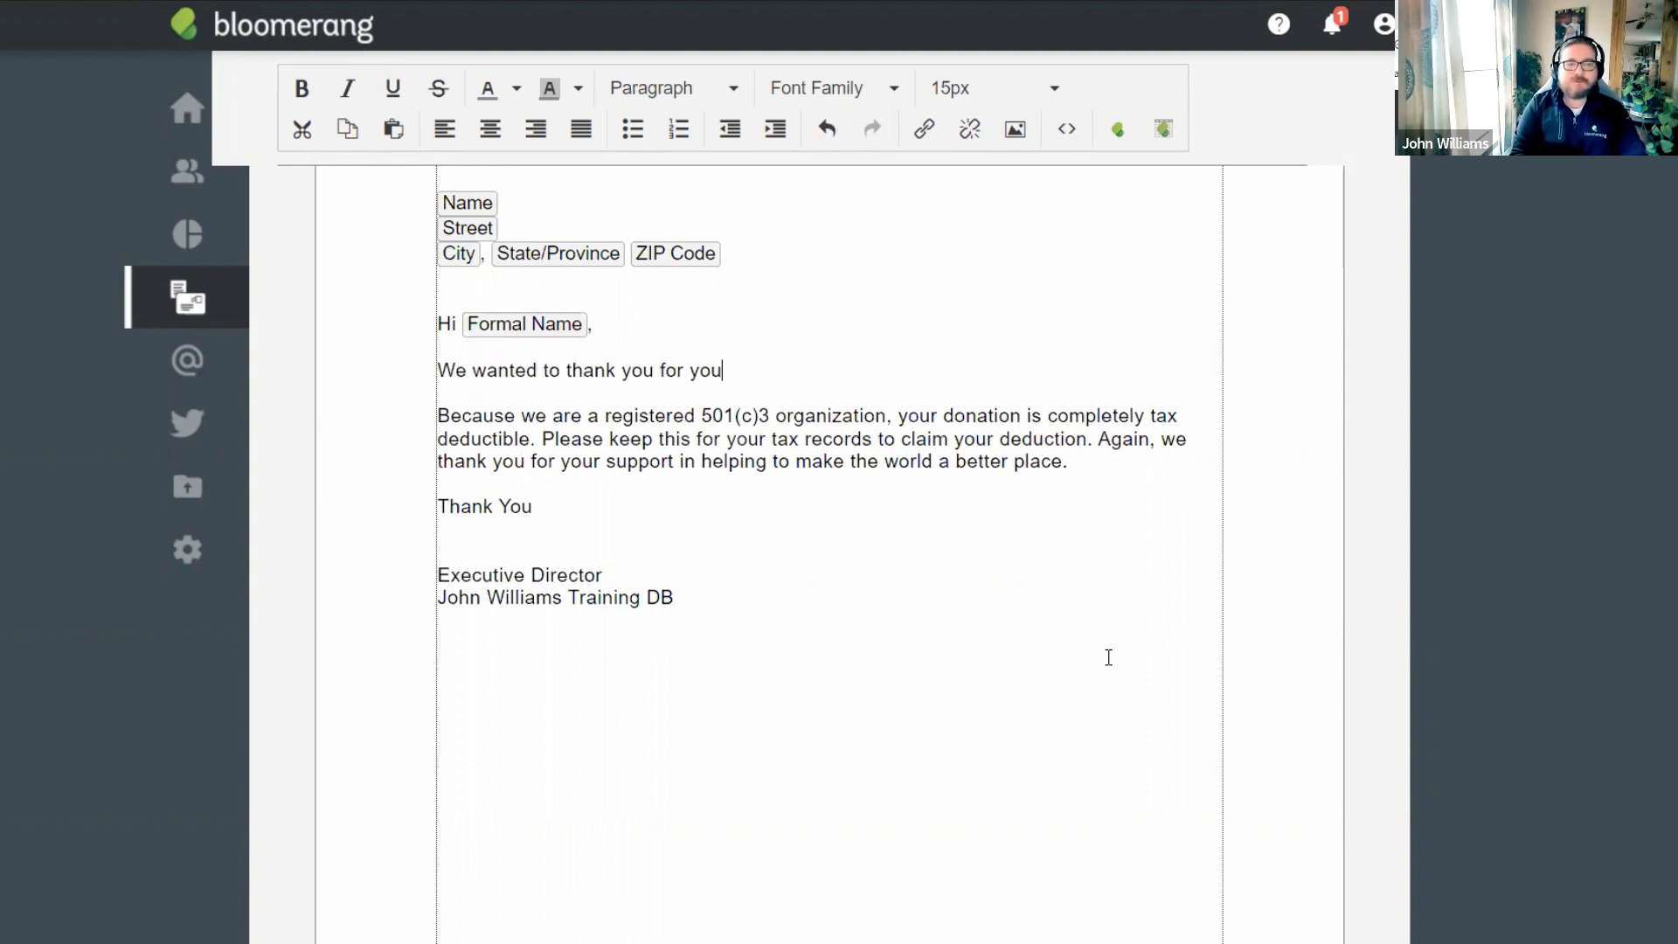
pyautogui.write('r amazing contributions in 2021')
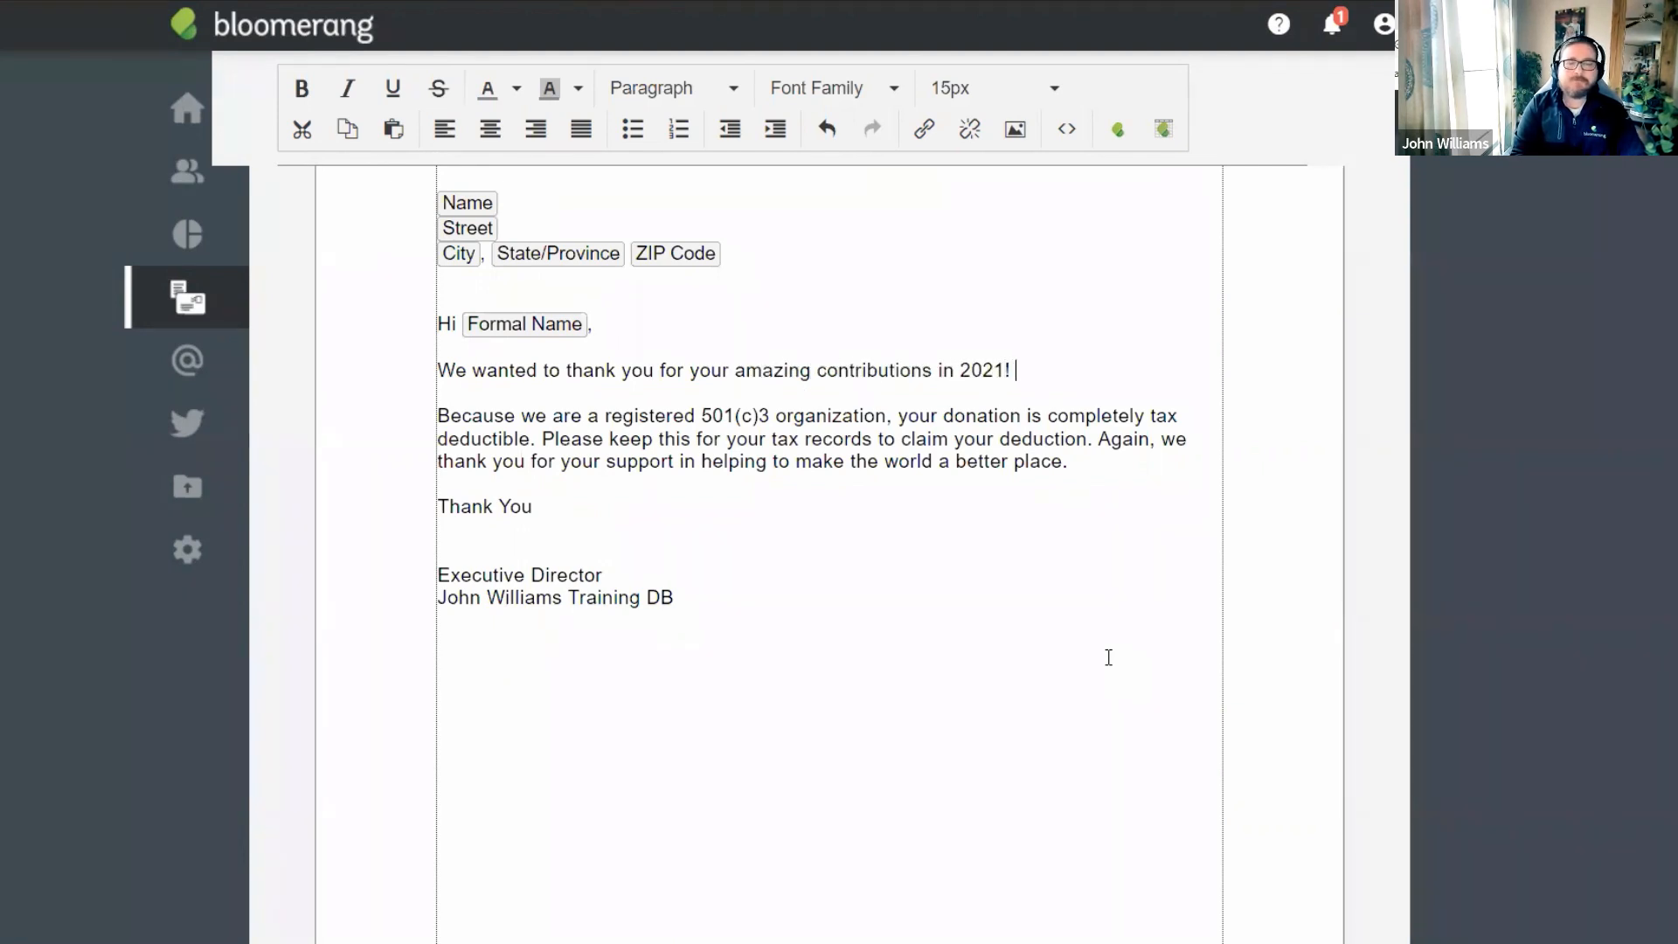
pyautogui.write('!')
pyautogui.press('Return')
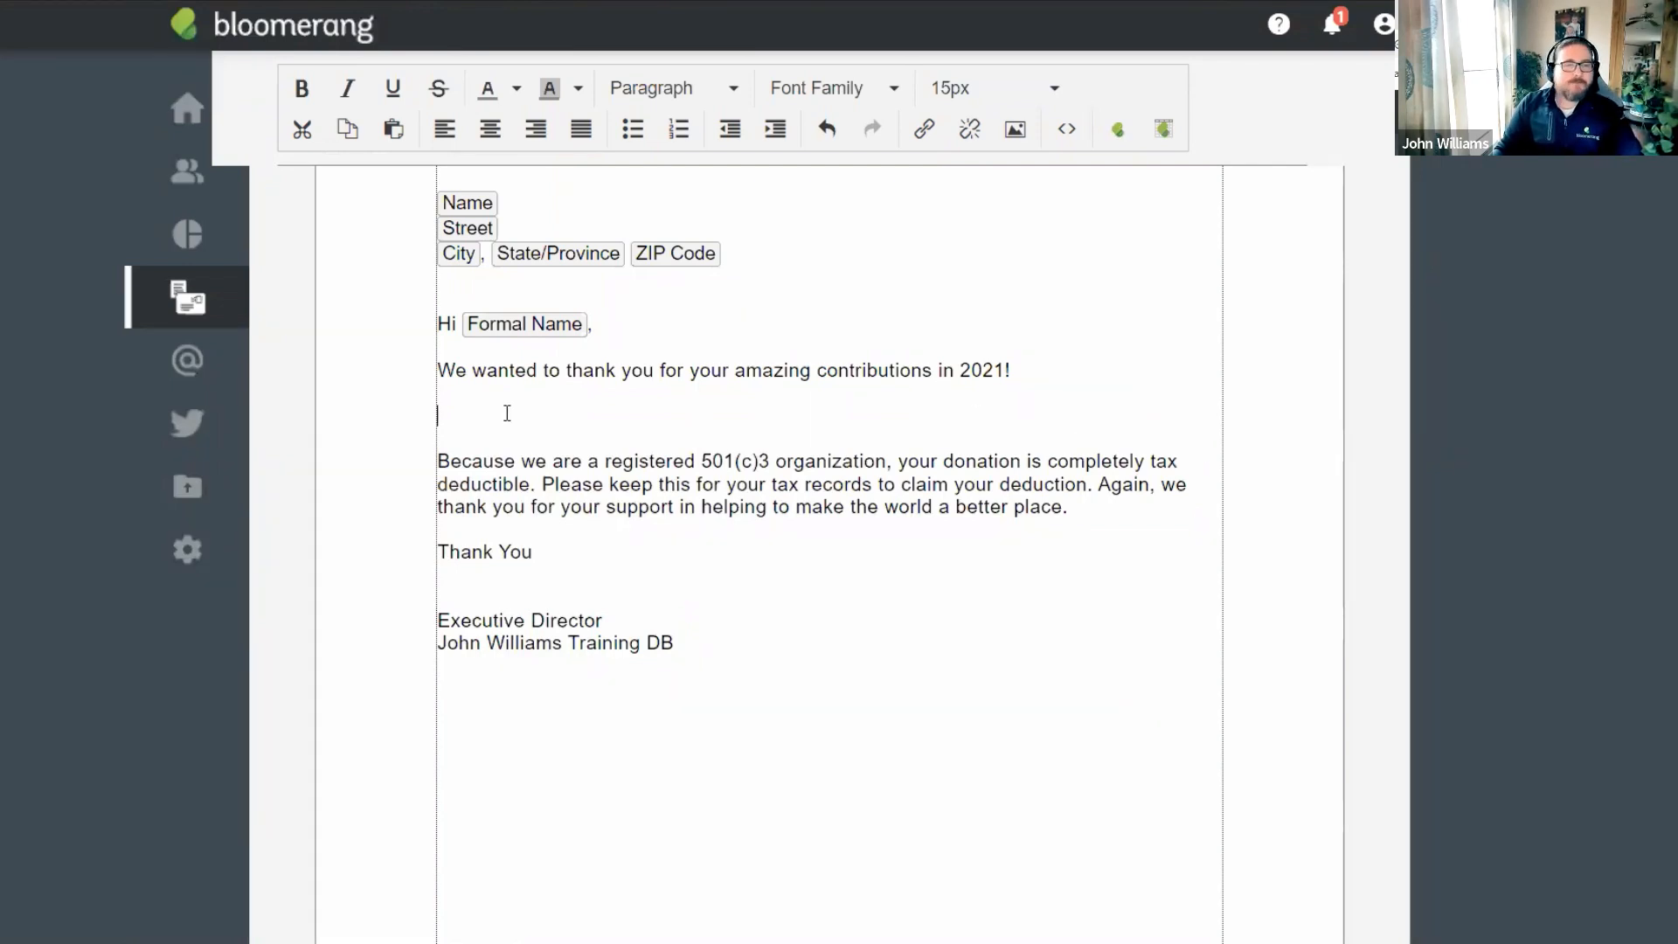
# Insert a data table, remove its Amount column, and add In Kind Type via an 'in kind' field search.
pyautogui.click(1167, 133)
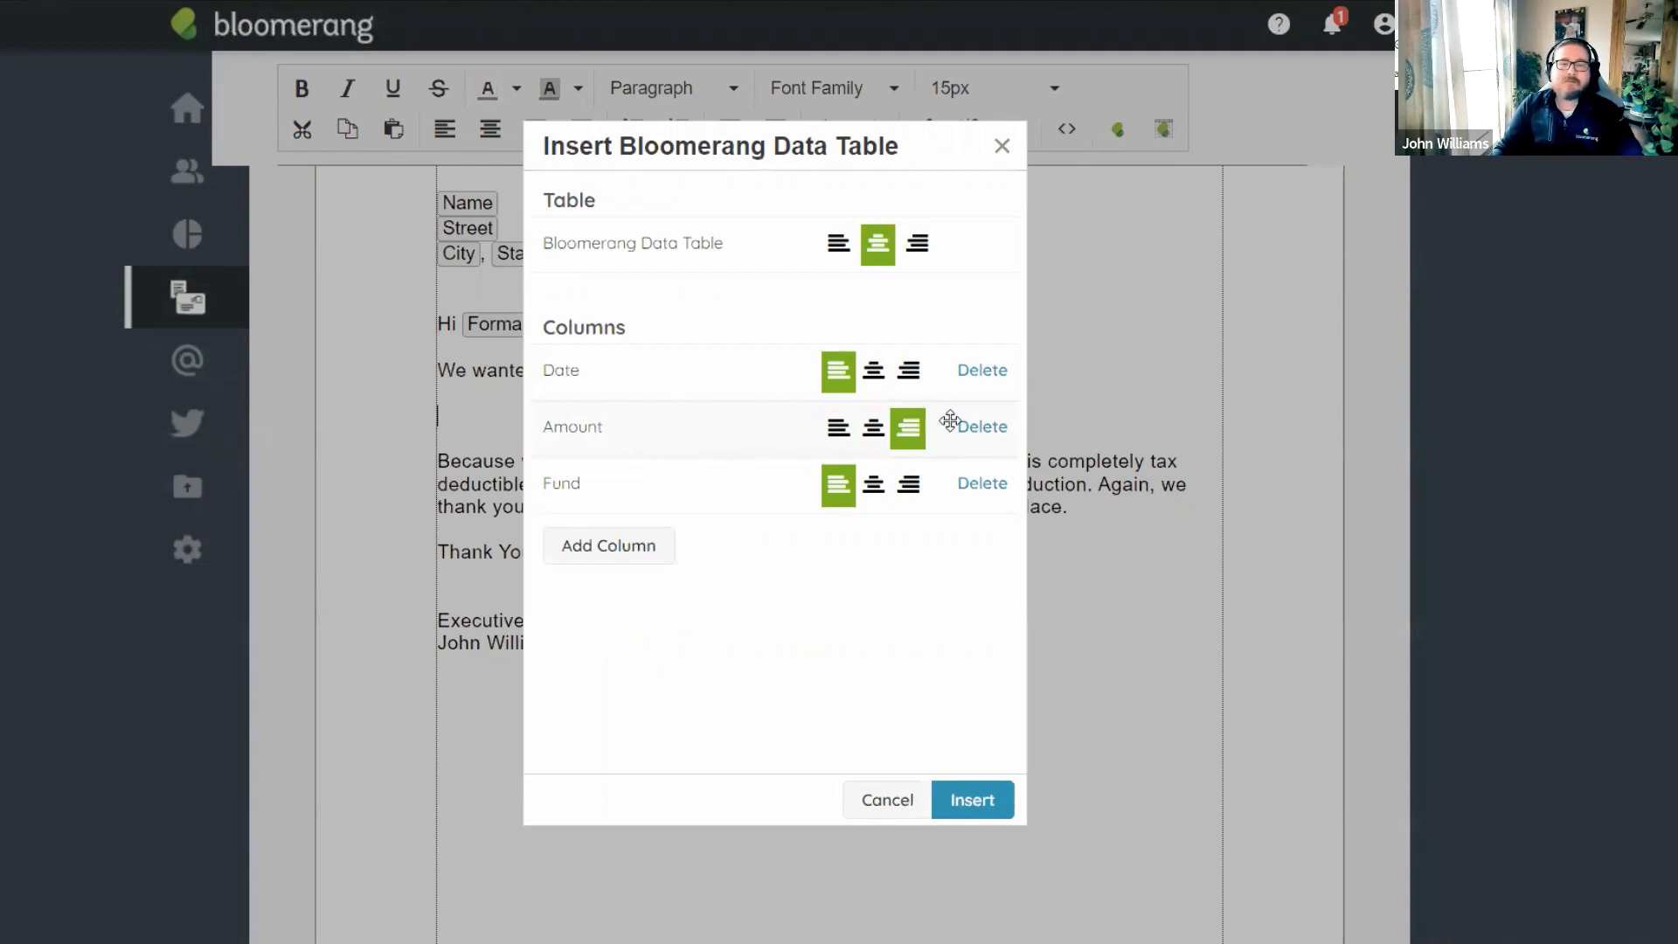
pyautogui.moveTo(982, 431); pyautogui.dragTo(982, 423)
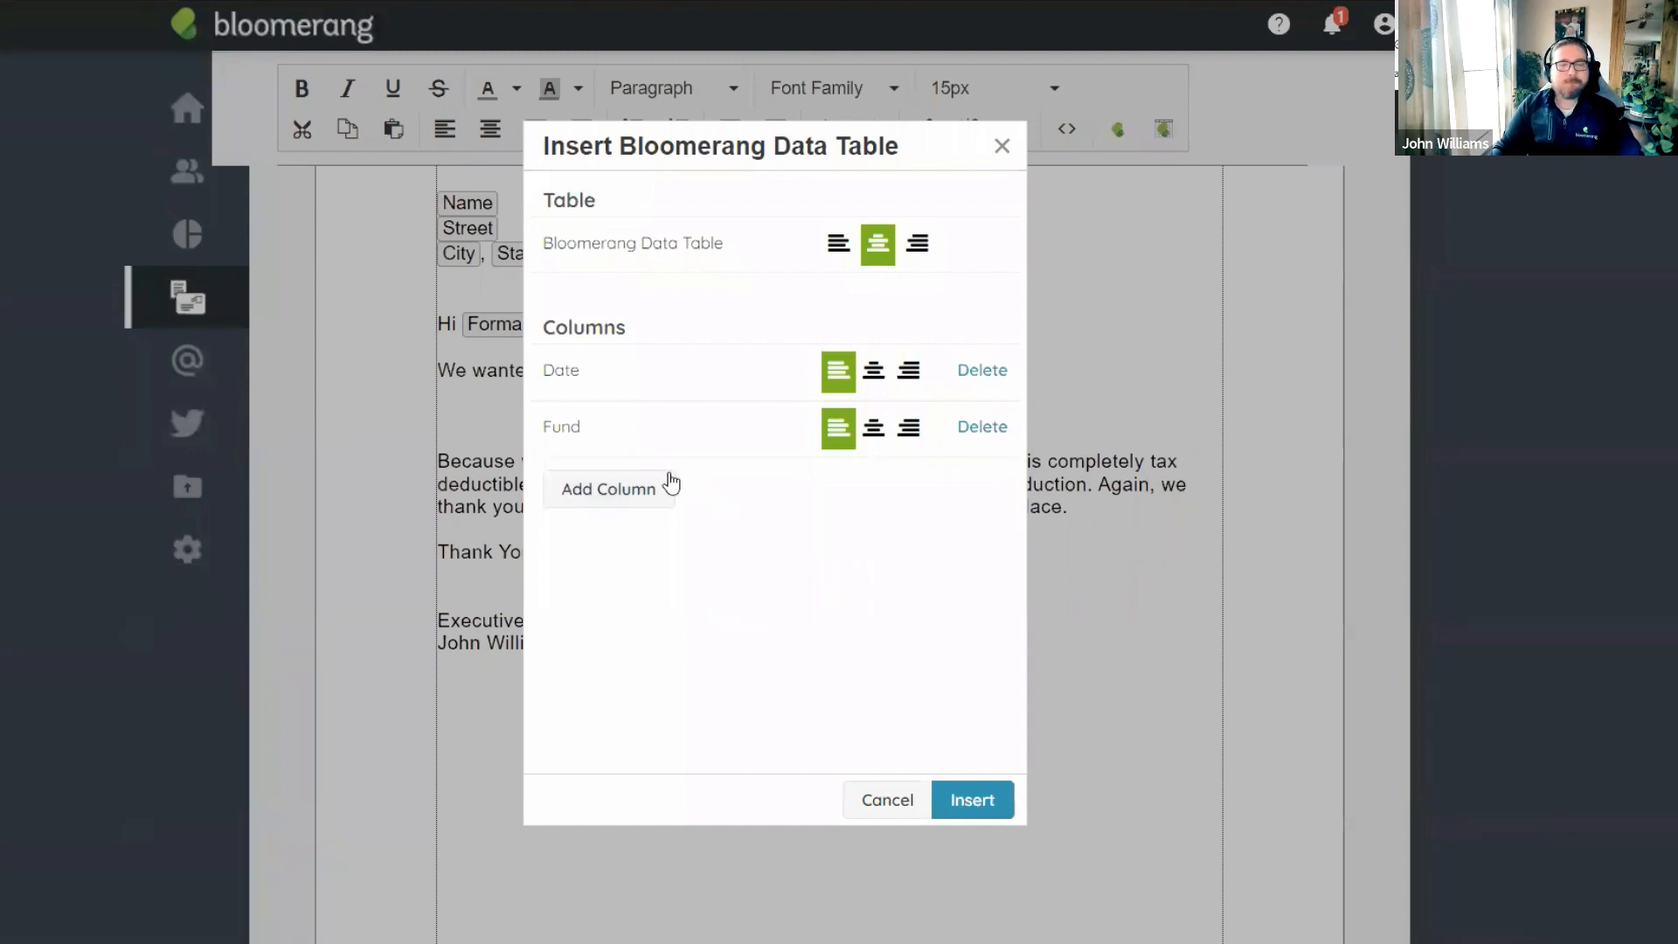
pyautogui.click(620, 493)
pyautogui.click(661, 202)
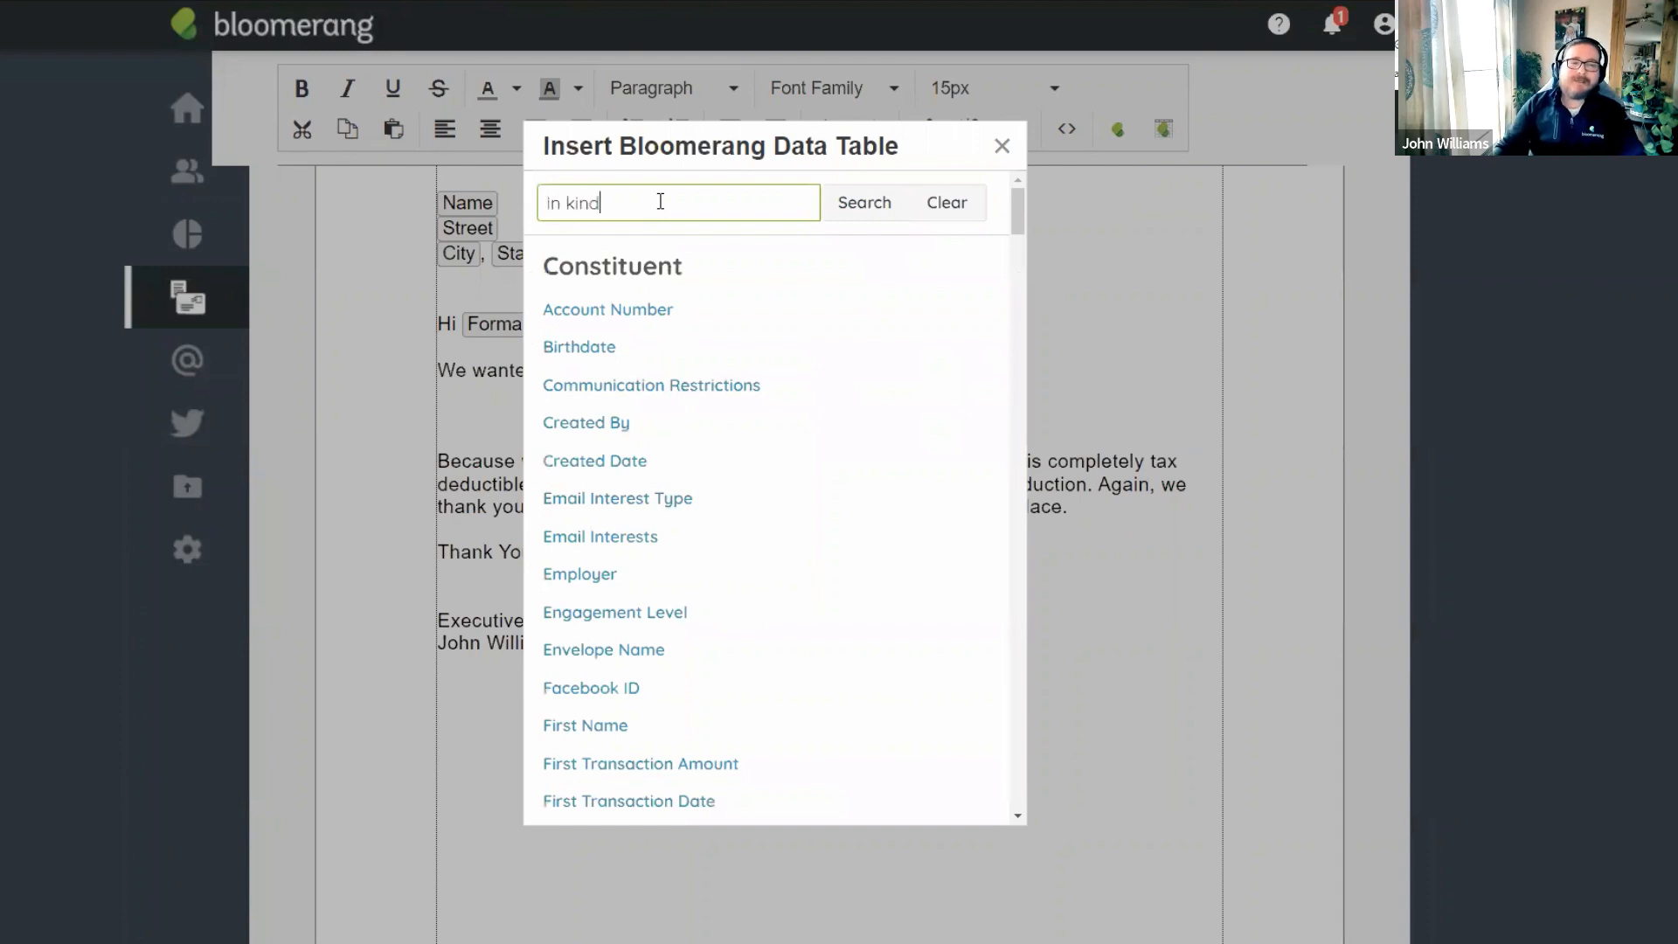
pyautogui.click(866, 204)
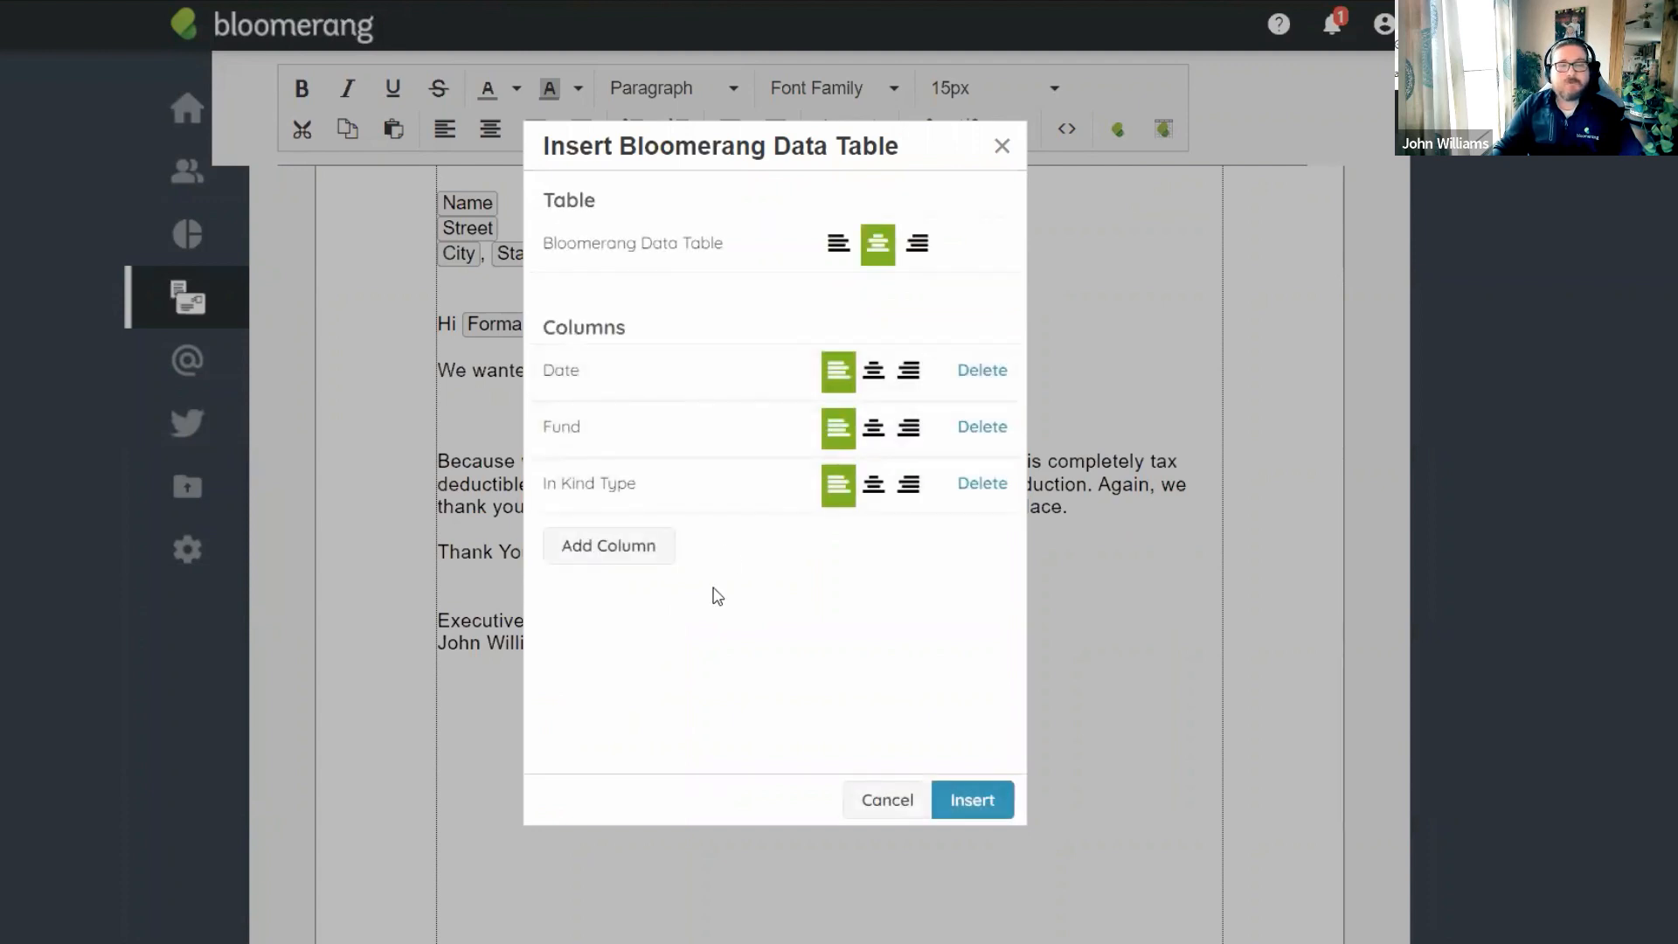
pyautogui.click(625, 555)
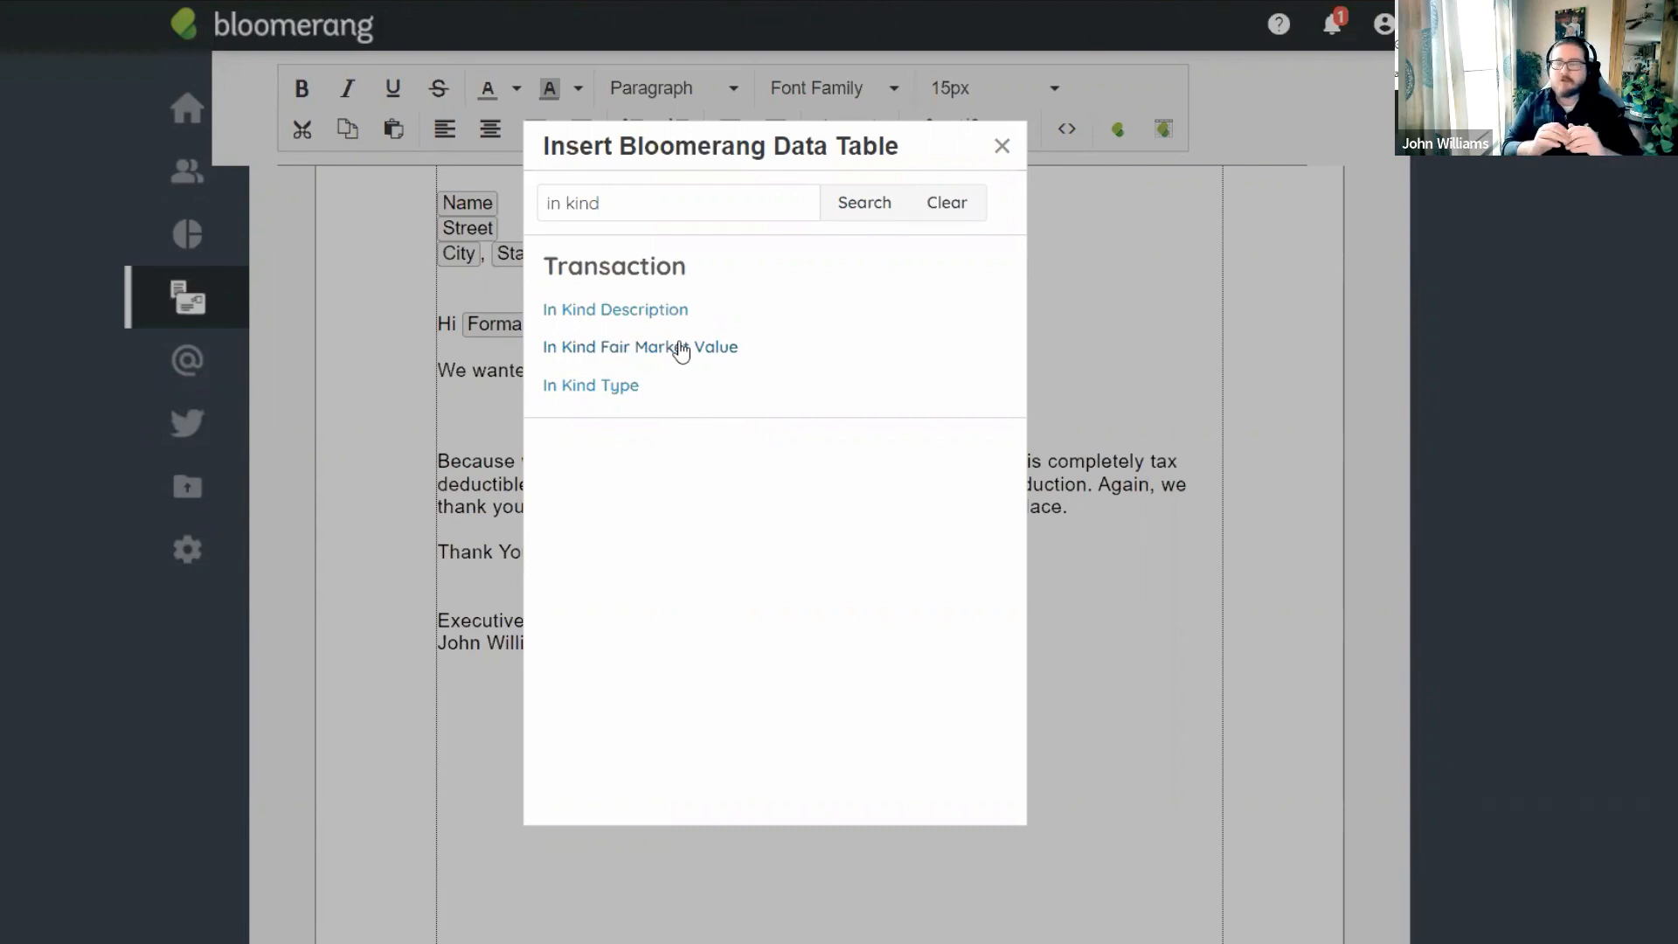
# Add In Kind Description and Transaction Note columns, bringing the table to five columns.
pyautogui.click(628, 313)
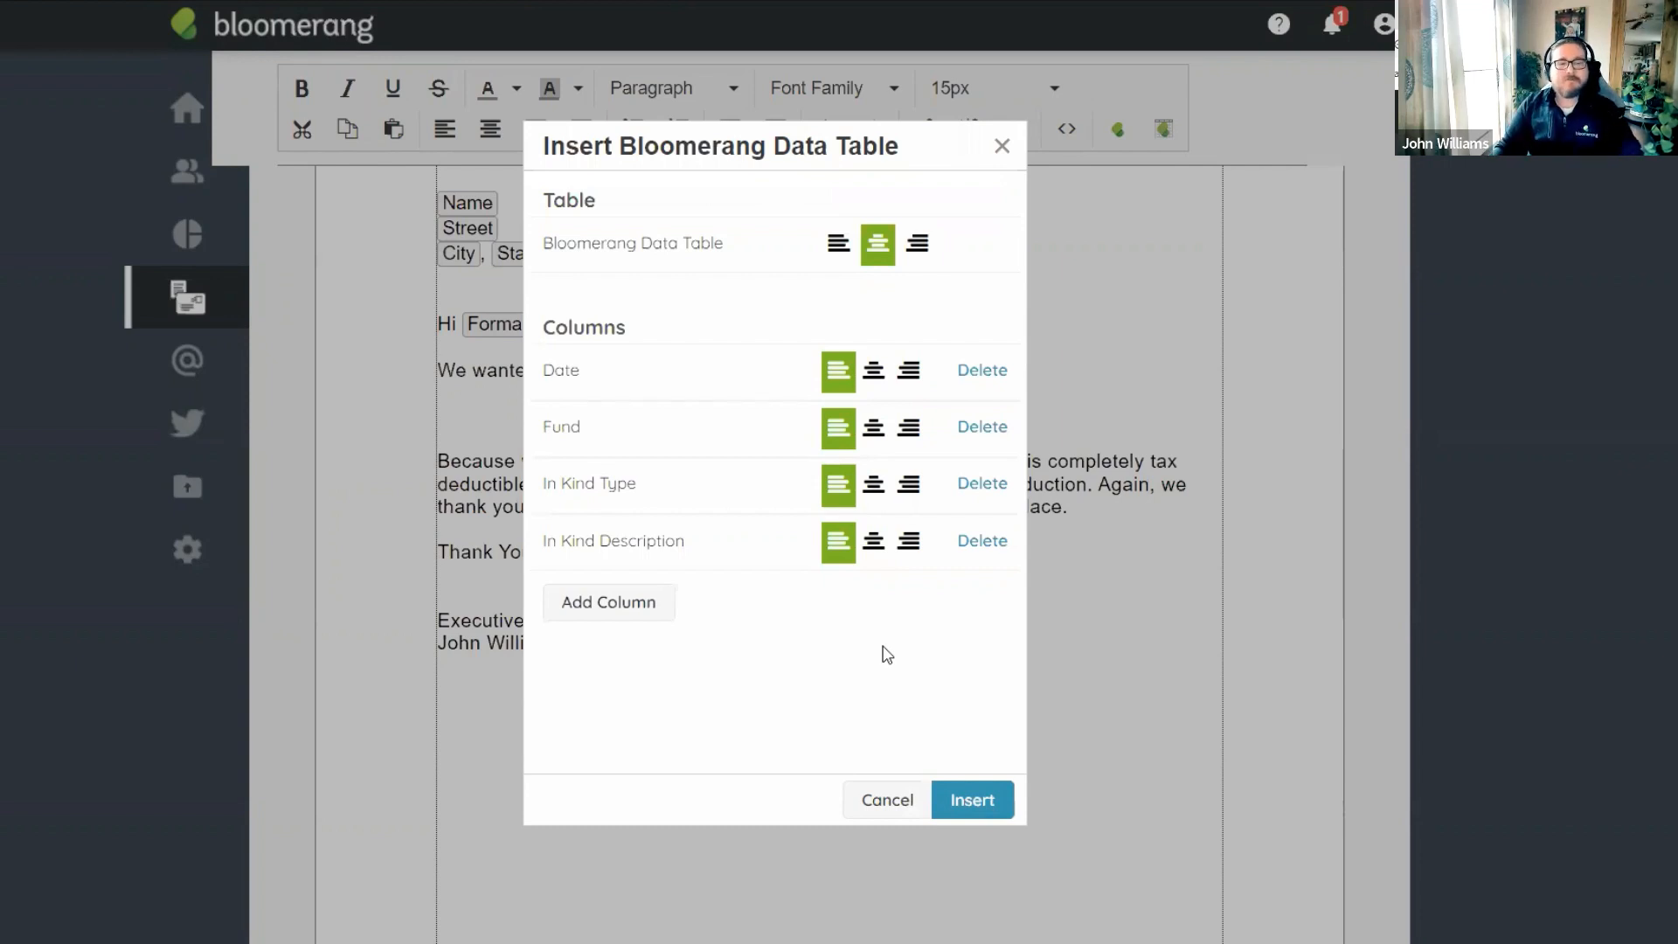
pyautogui.click(609, 612)
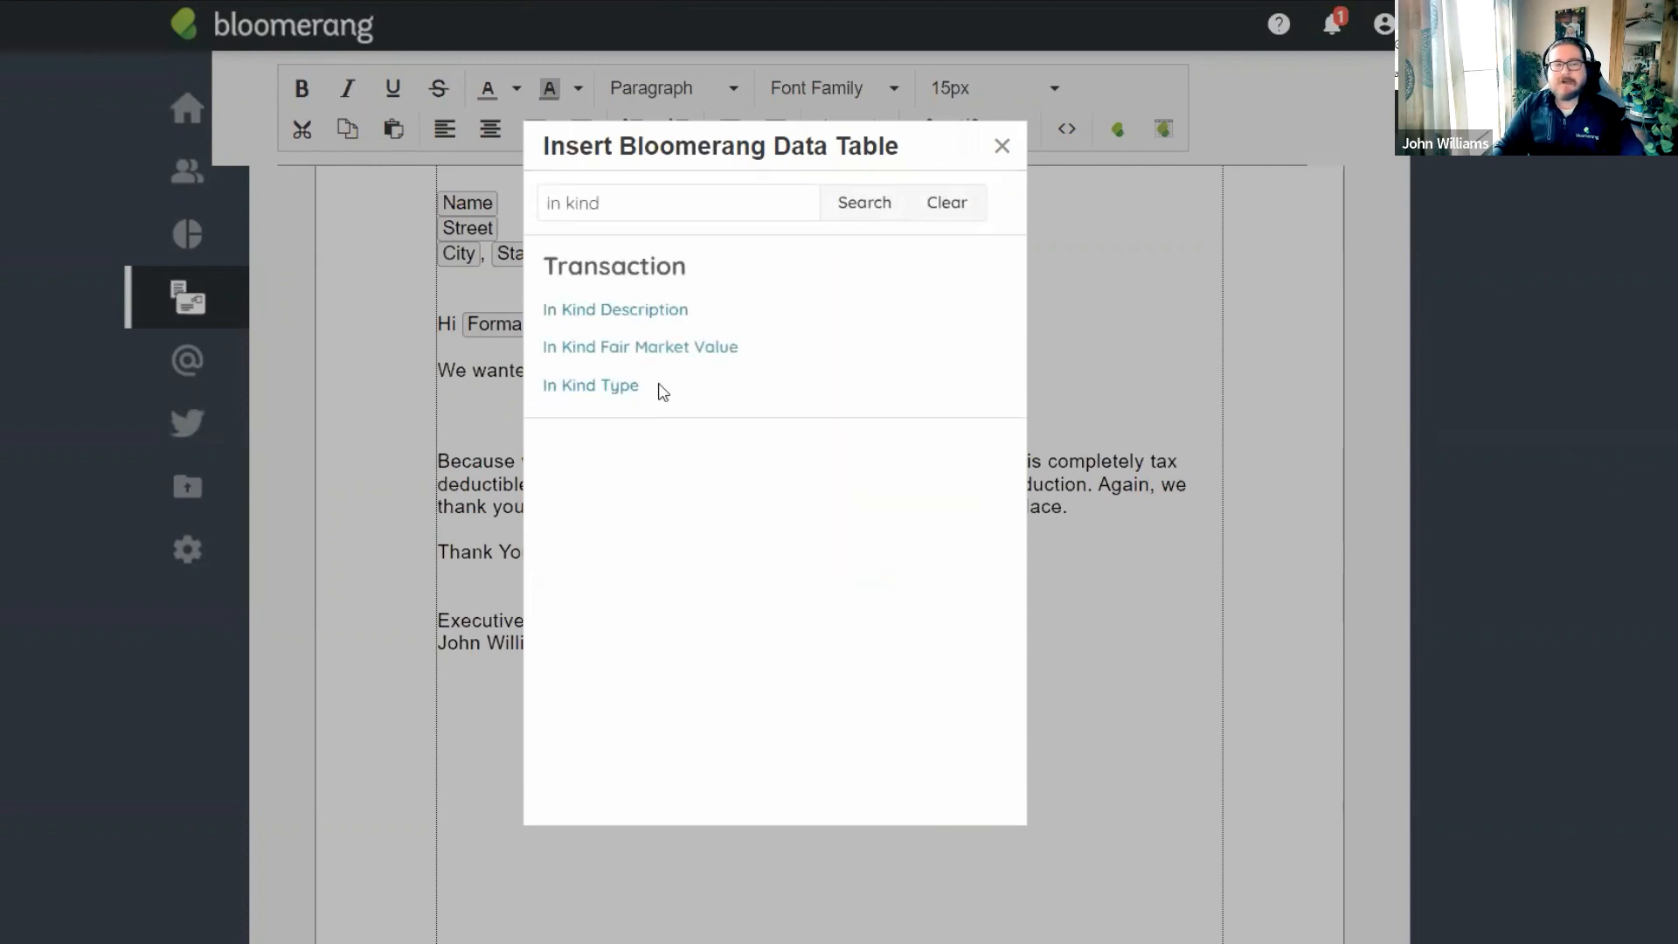
pyautogui.moveTo(670, 202); pyautogui.dragTo(360, 213)
pyautogui.write('note')
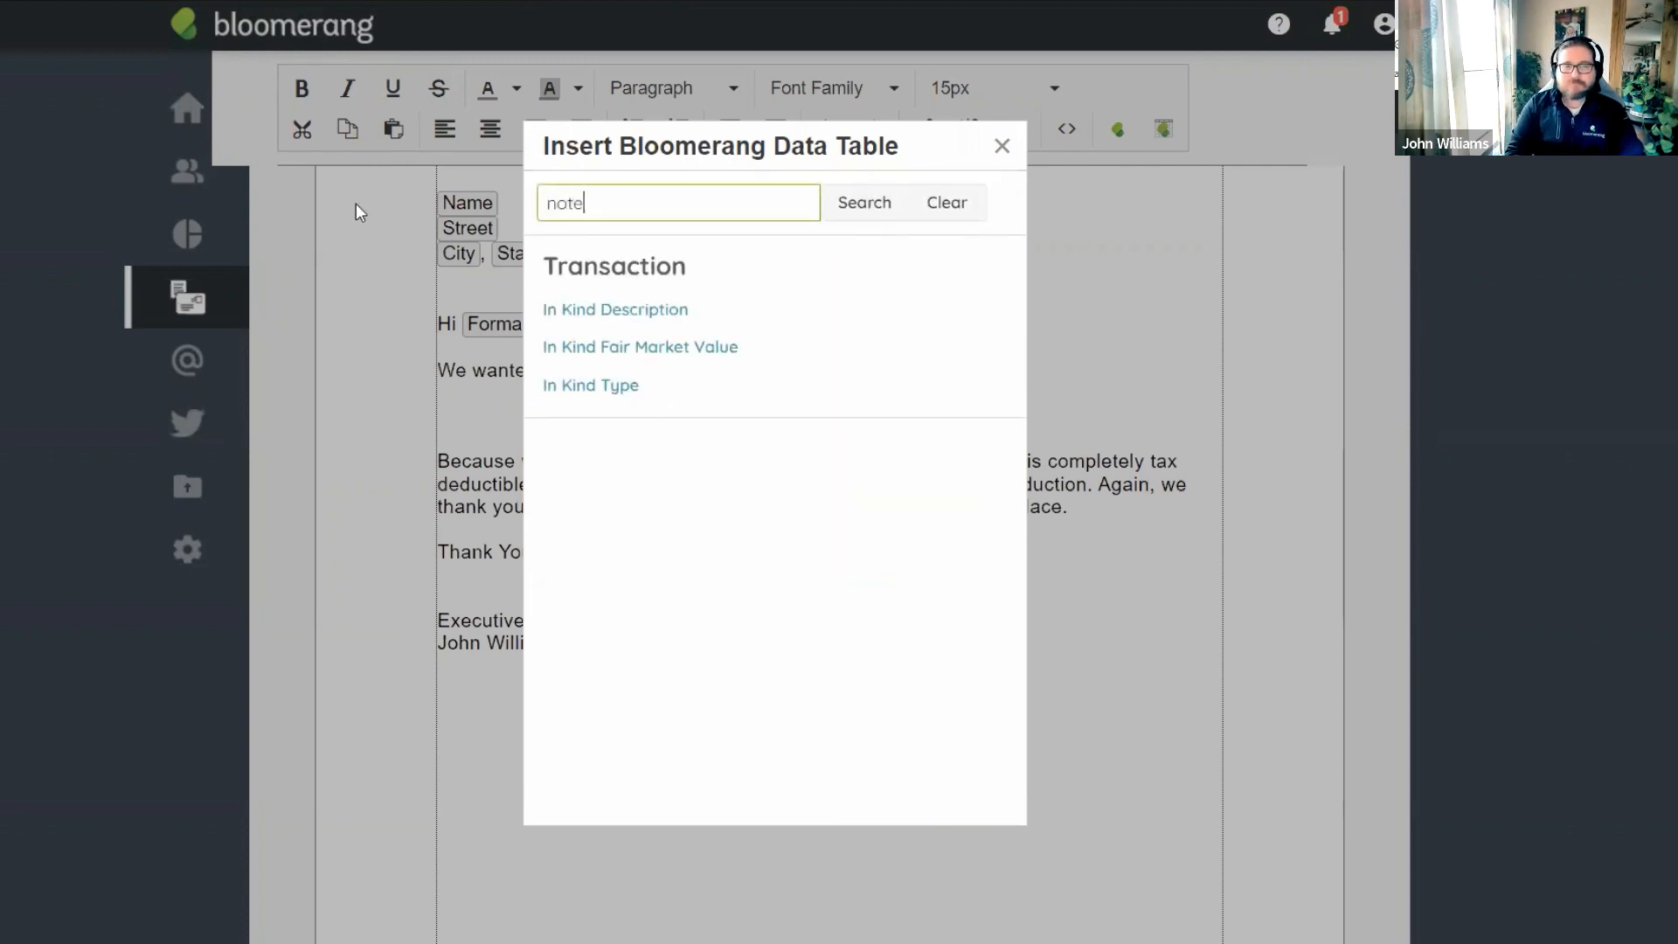
pyautogui.click(841, 206)
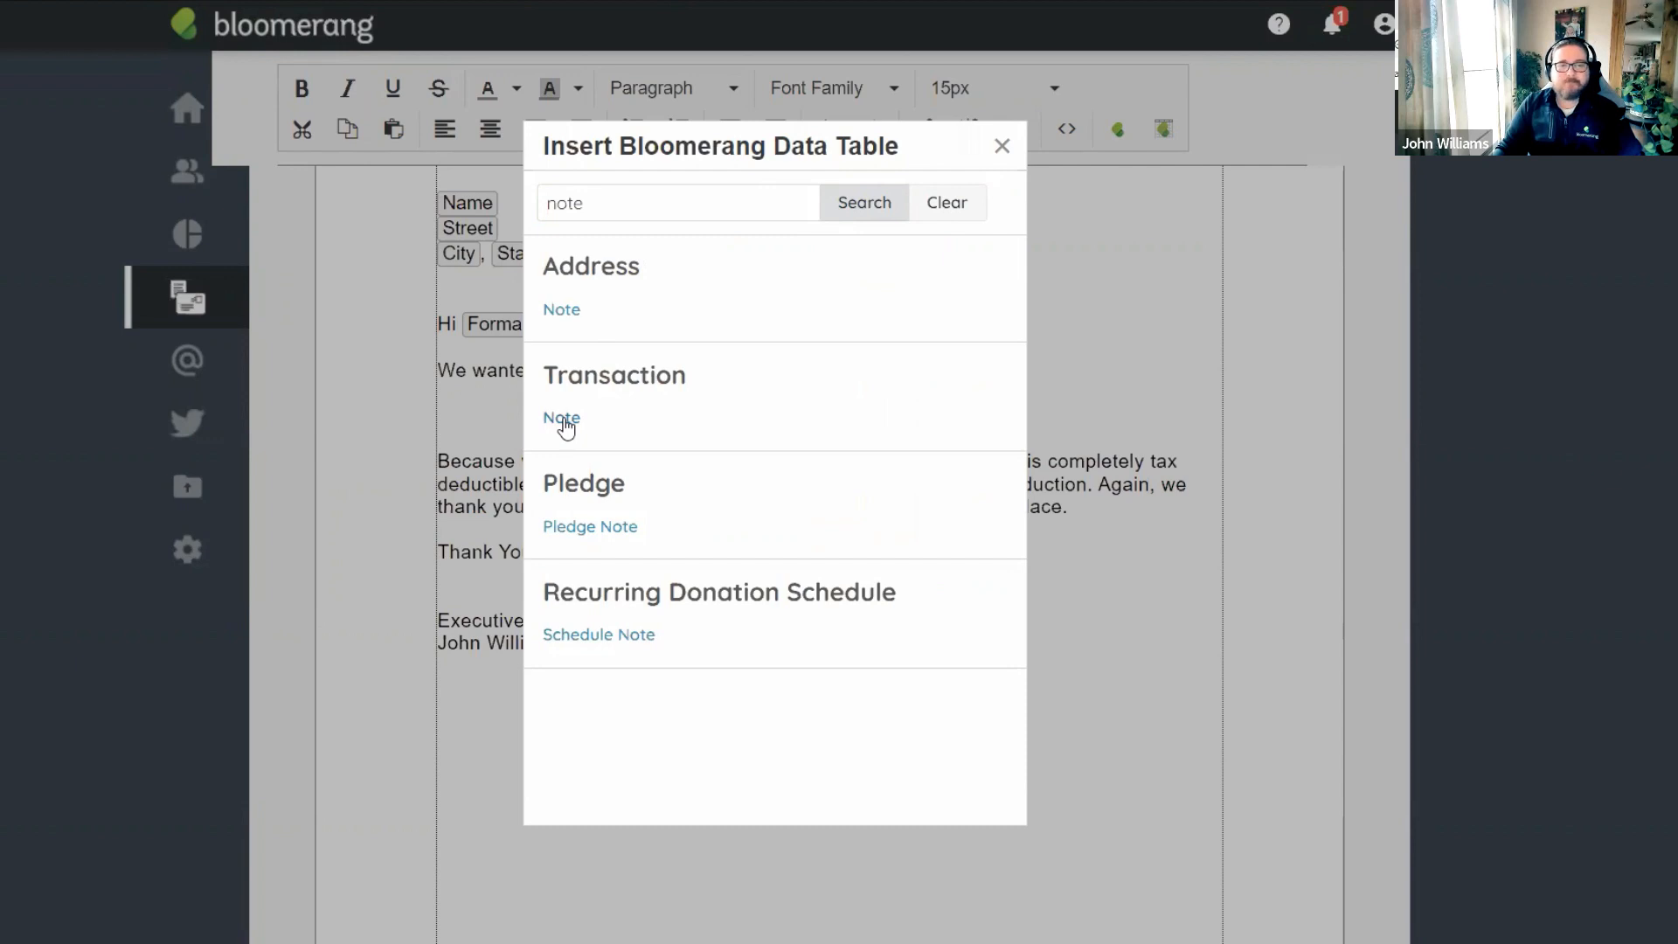
pyautogui.click(563, 419)
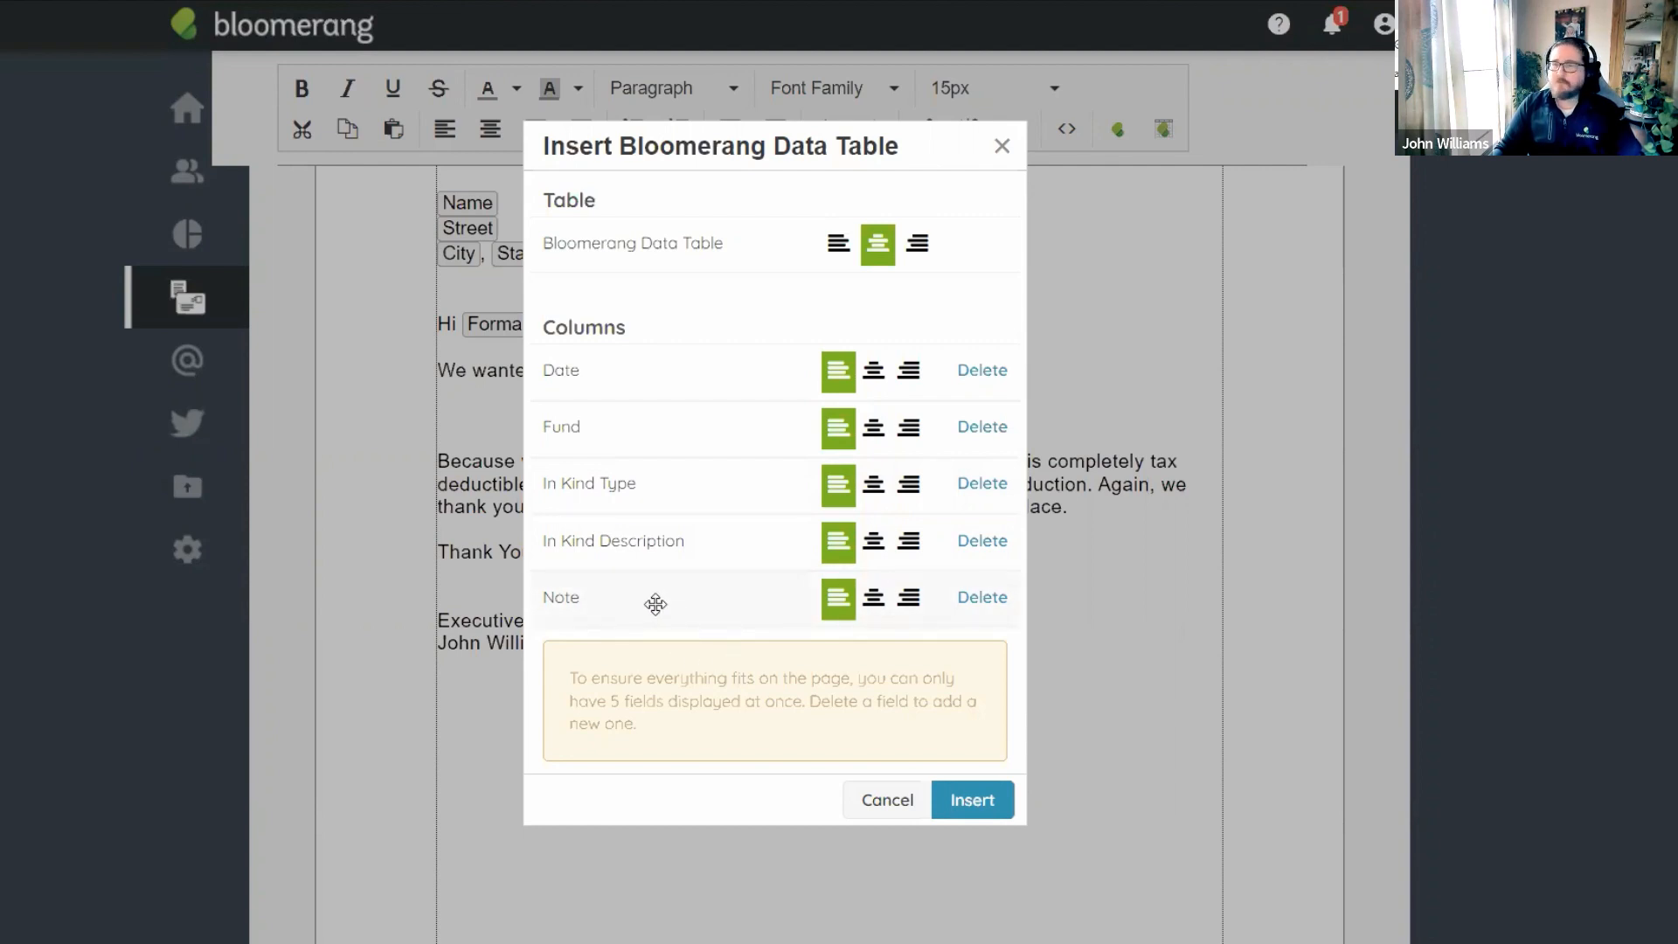
# Insert the five-column table, then save the letter and preview its 3 letters to generate.
pyautogui.click(977, 813)
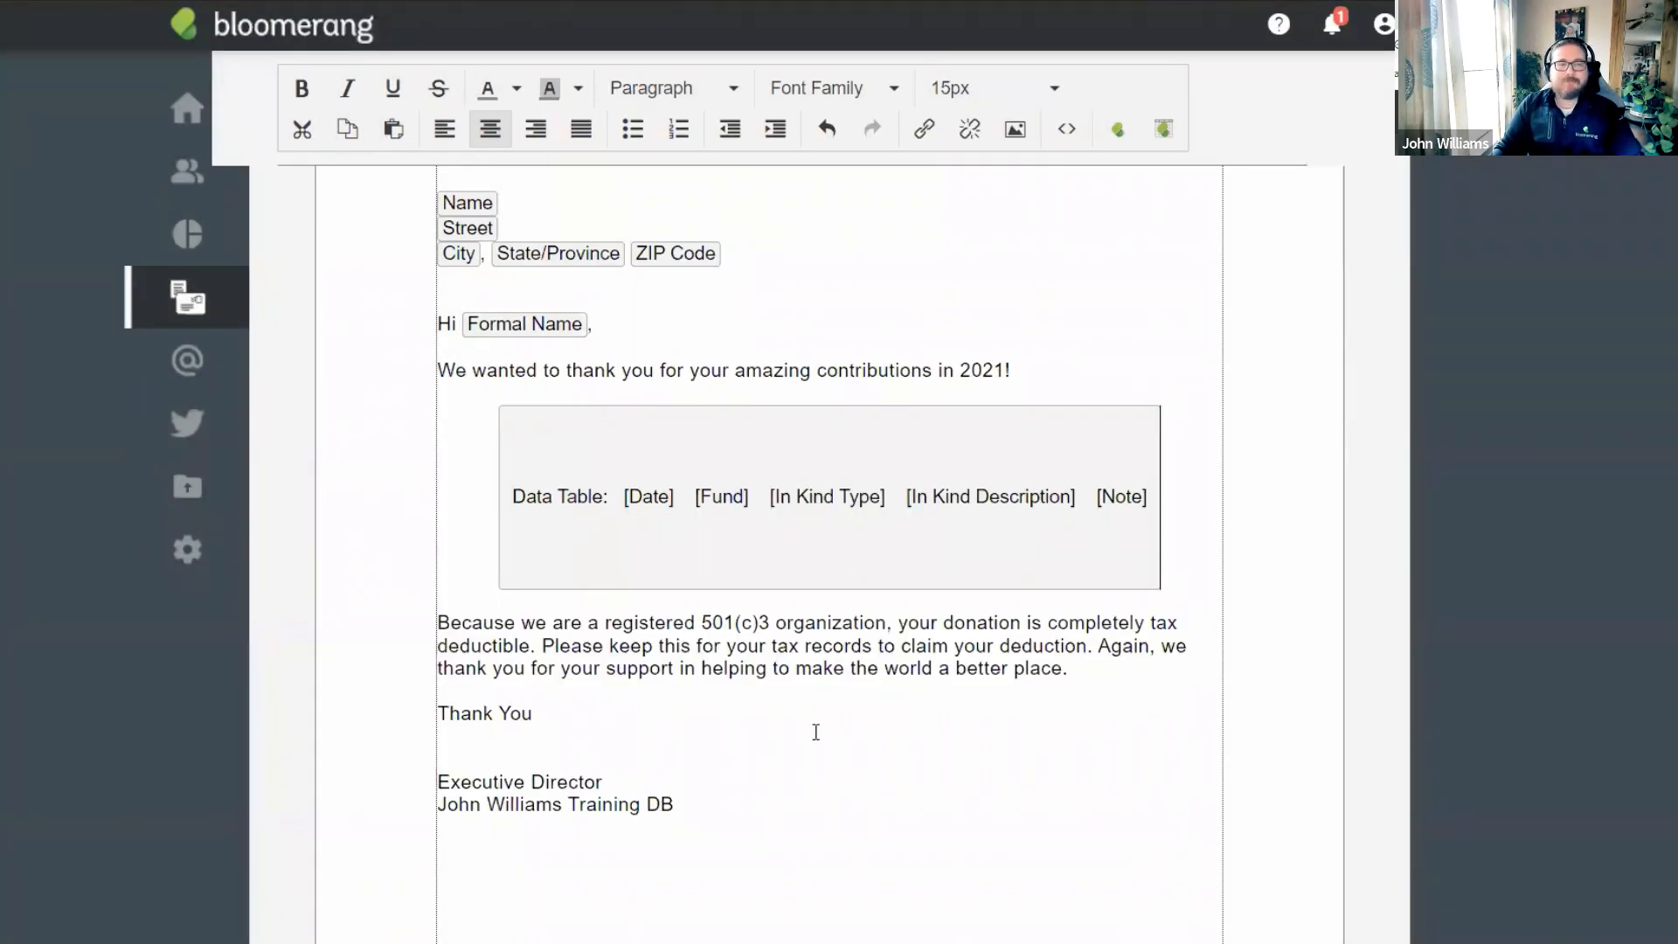
pyautogui.scroll(5, 1006, 664)
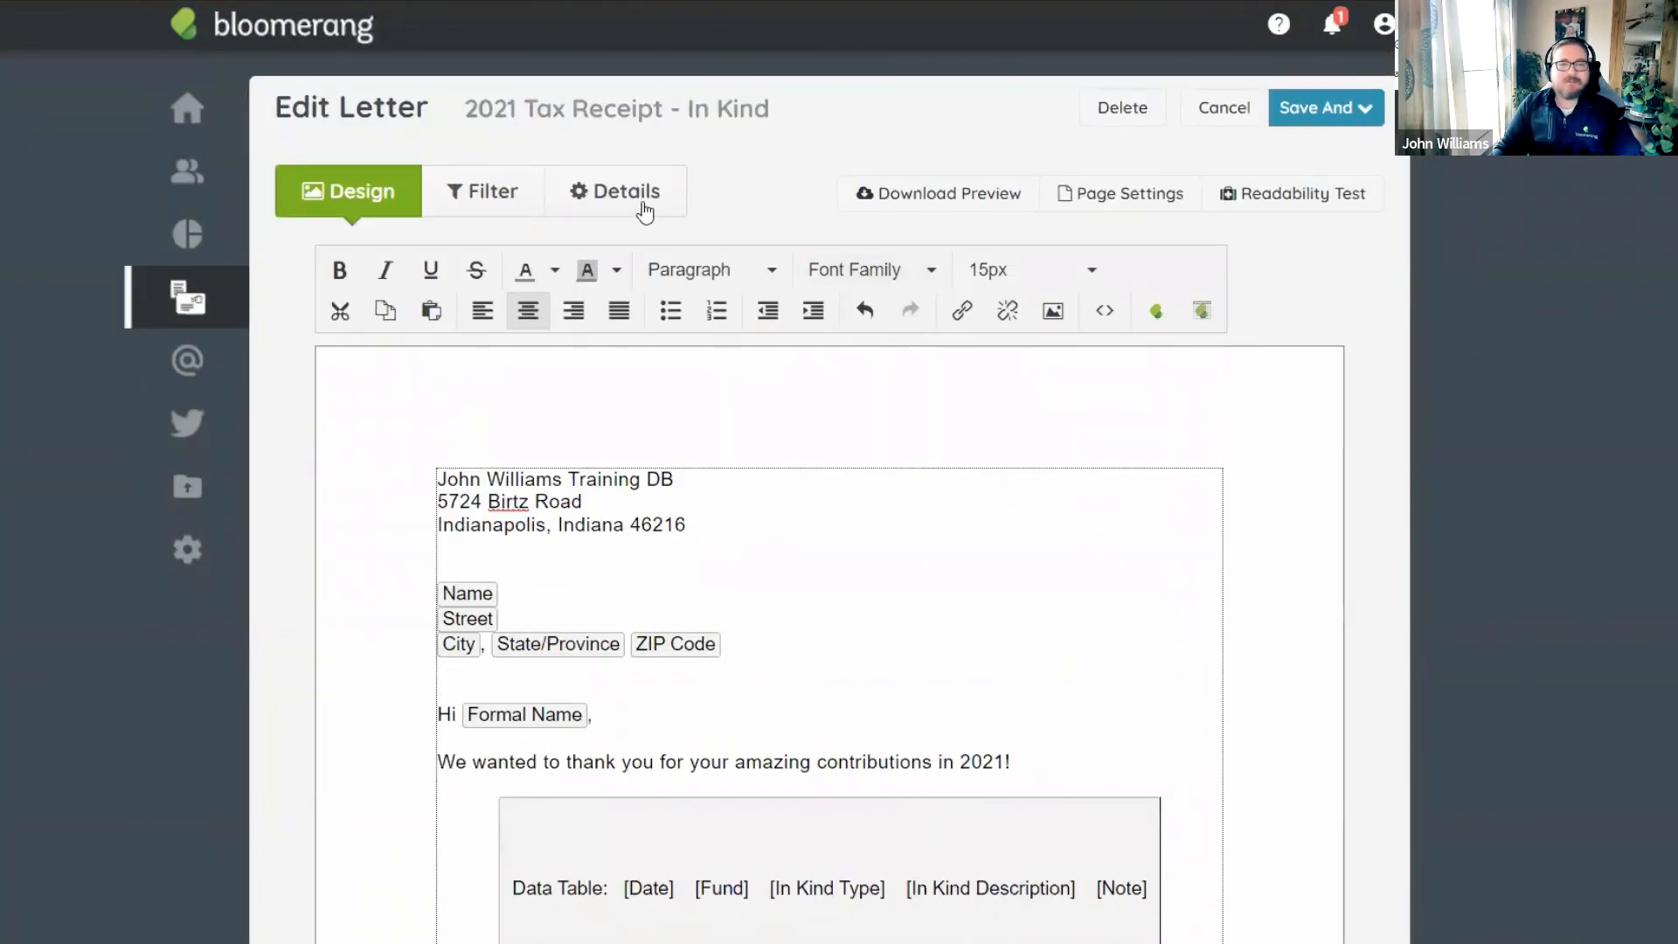
pyautogui.click(1333, 109)
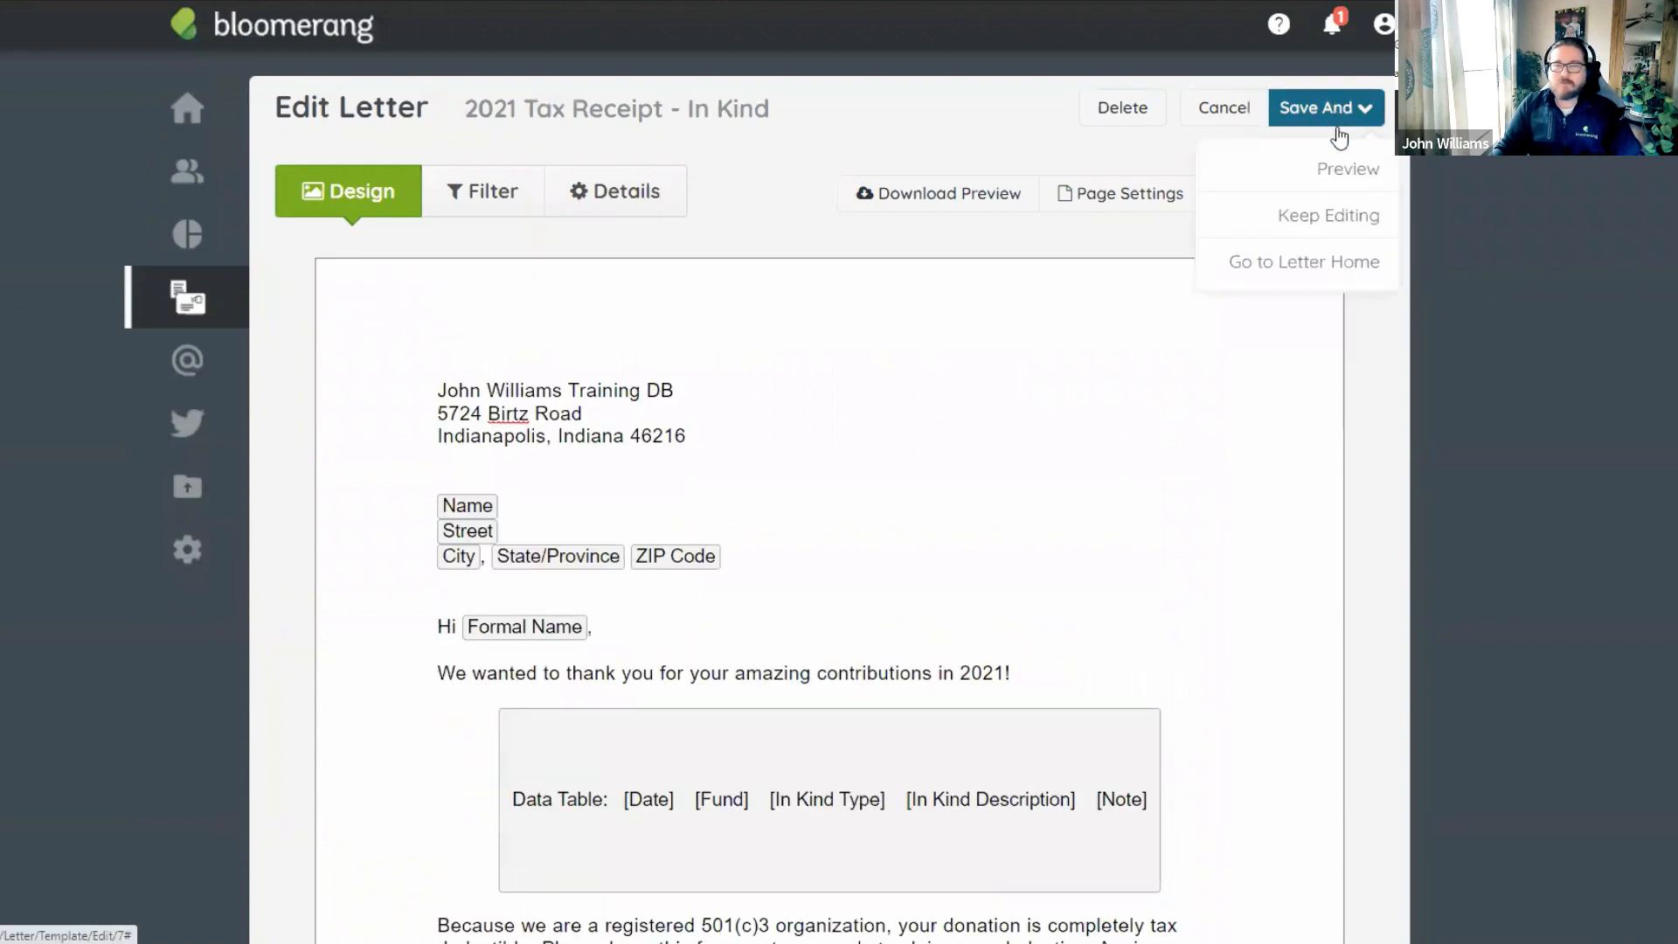
pyautogui.click(1342, 165)
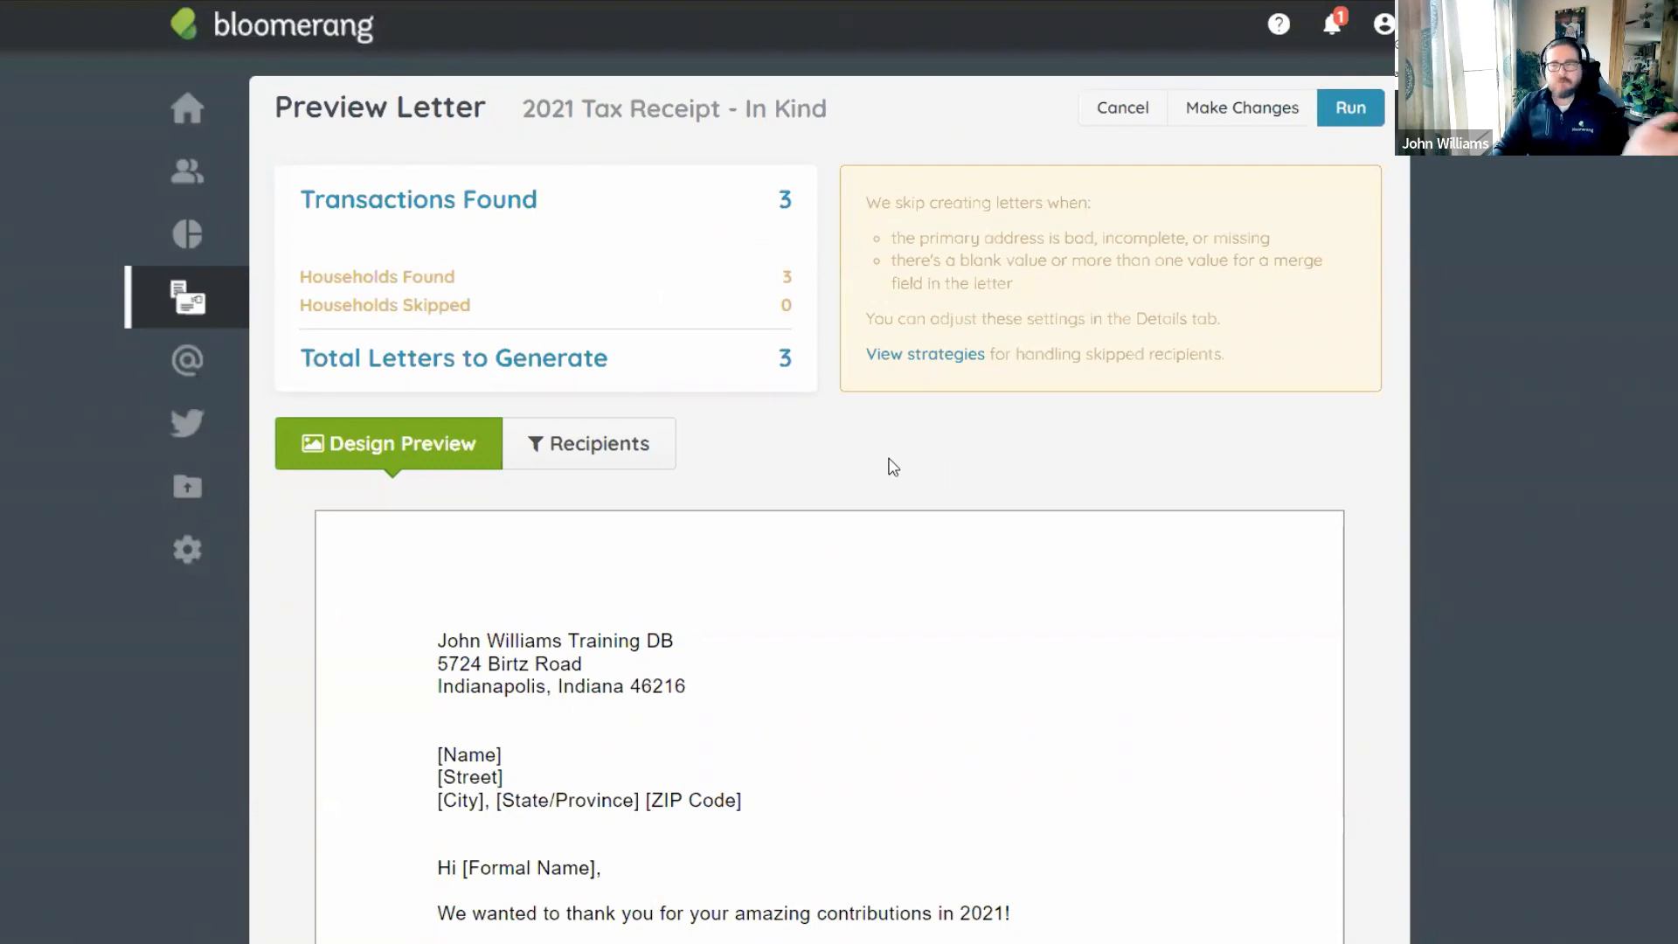
pyautogui.scroll(-3, 824, 431)
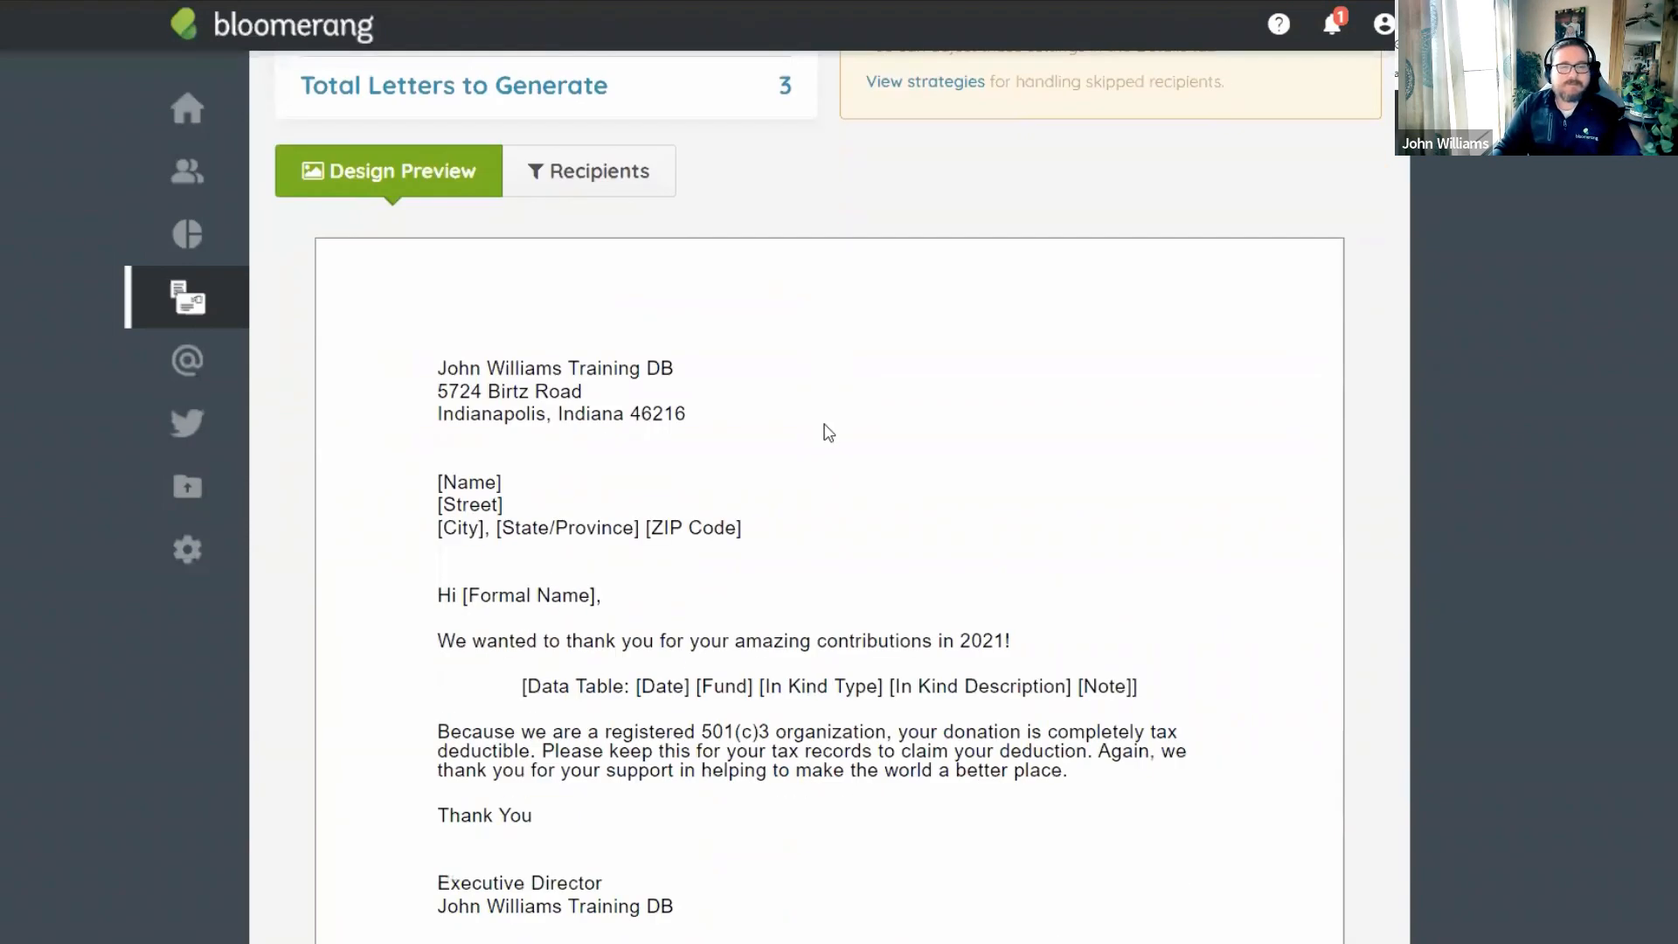
pyautogui.scroll(3, 824, 431)
# Run Create My Letters for the In Kind receipts and download the 3-page PDF.
pyautogui.click(1351, 111)
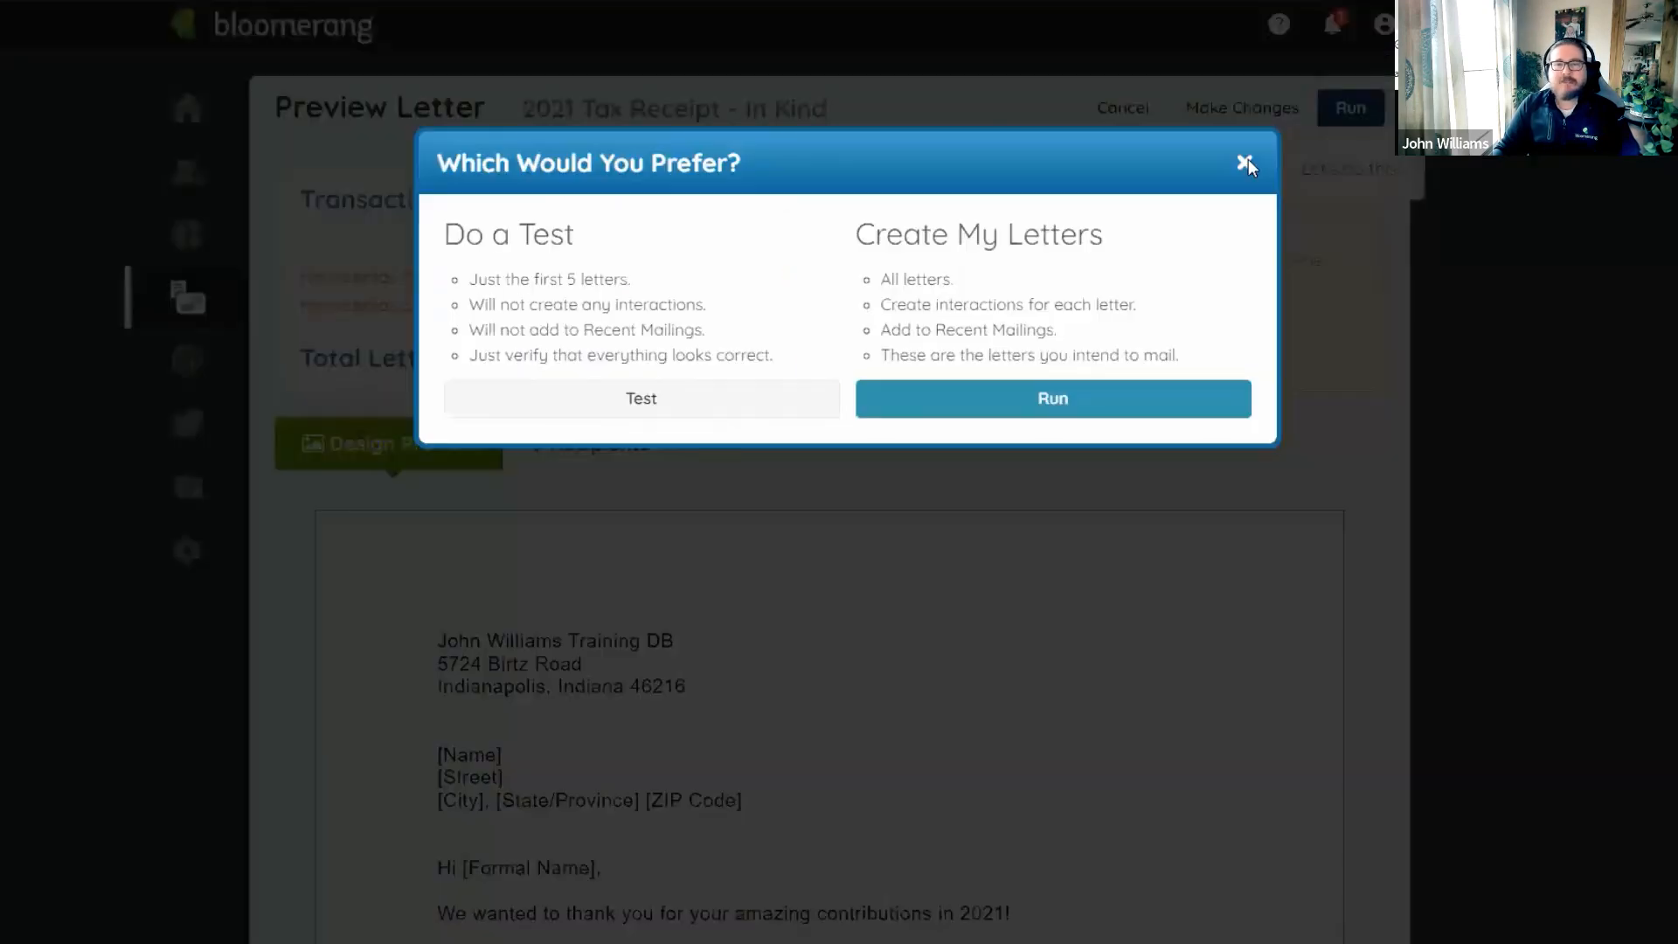
pyautogui.click(1035, 403)
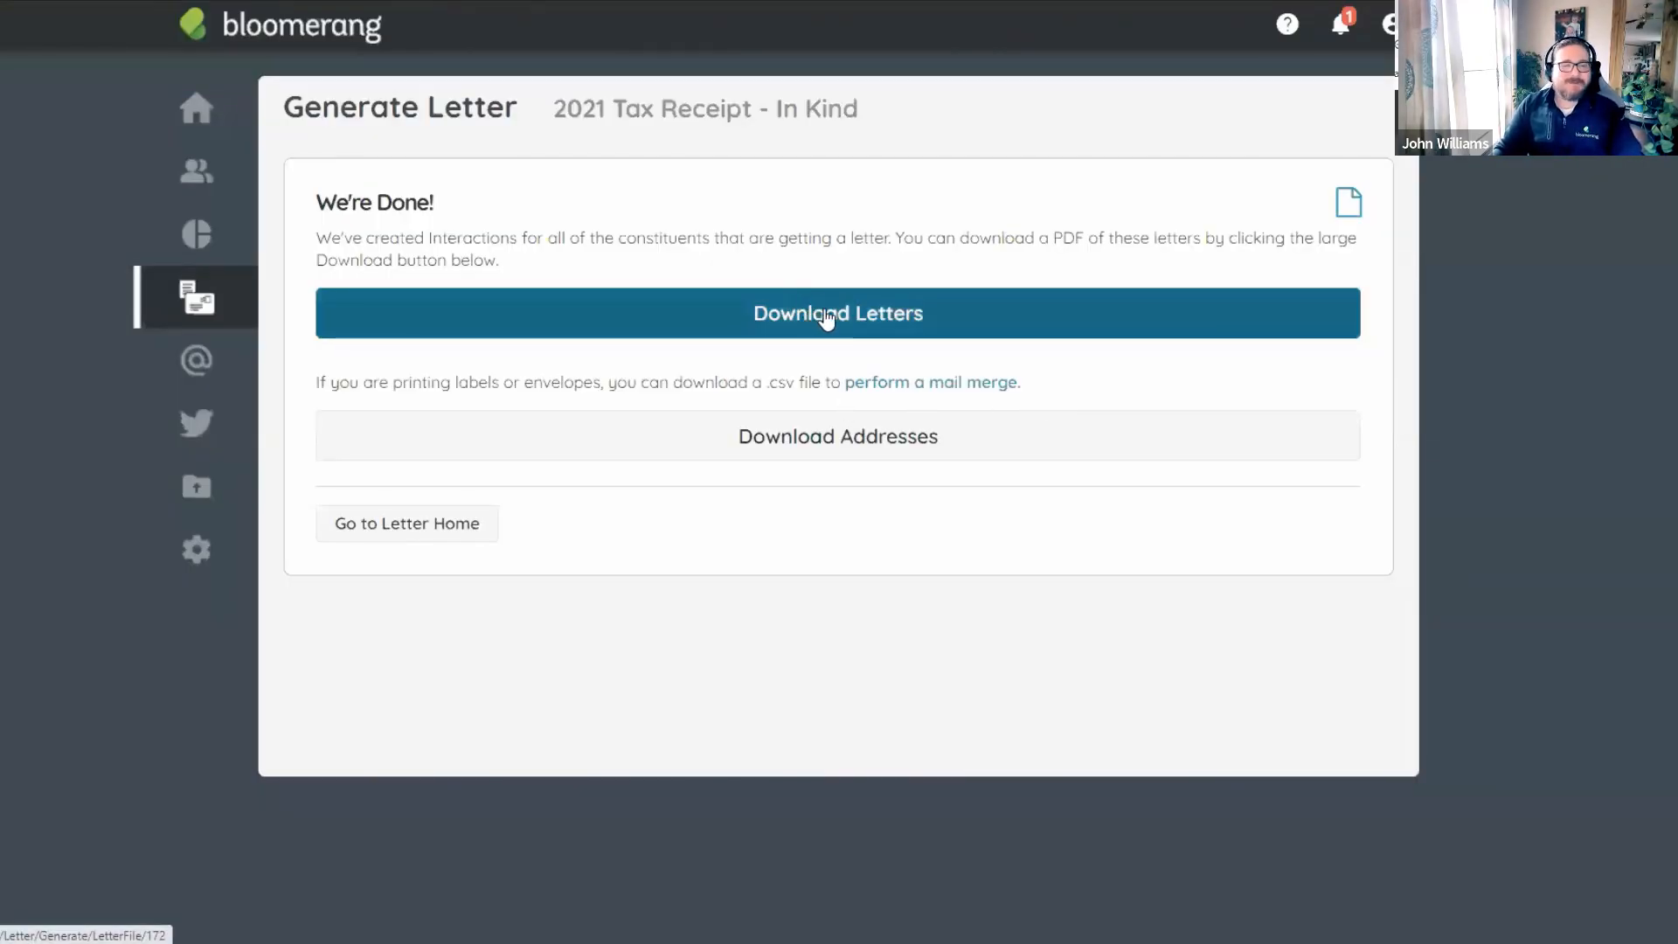
pyautogui.click(826, 319)
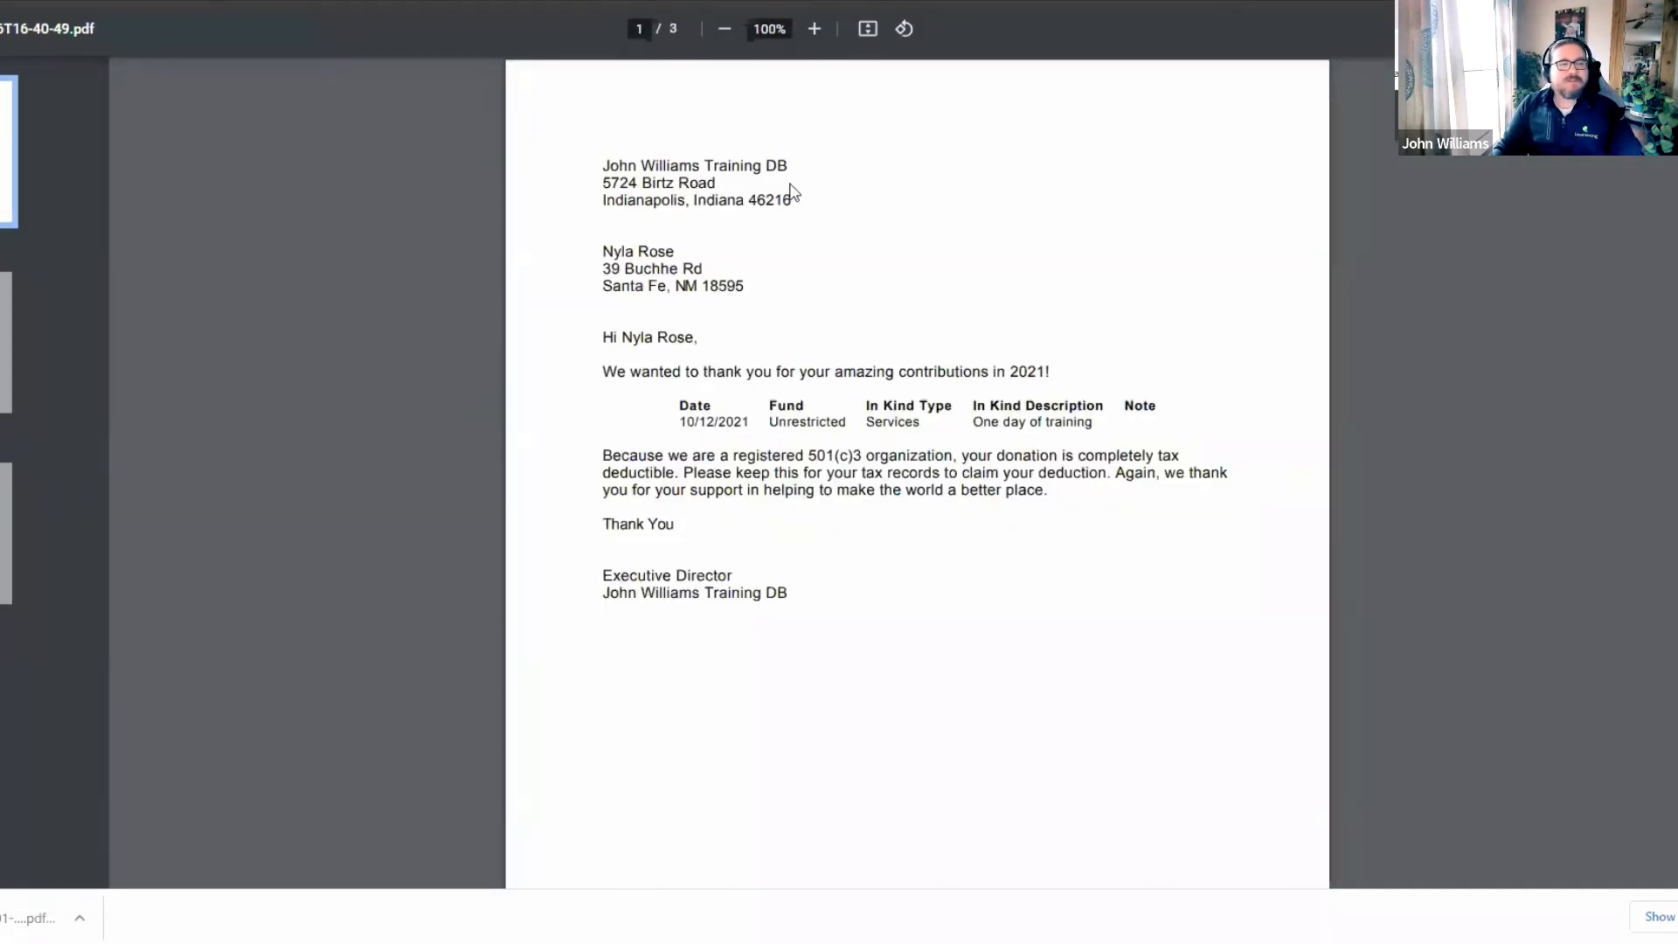
# Zoom in three times and page through the second and third In Kind receipt letters.
pyautogui.click(814, 29)
pyautogui.click(814, 29)
pyautogui.click(814, 29)
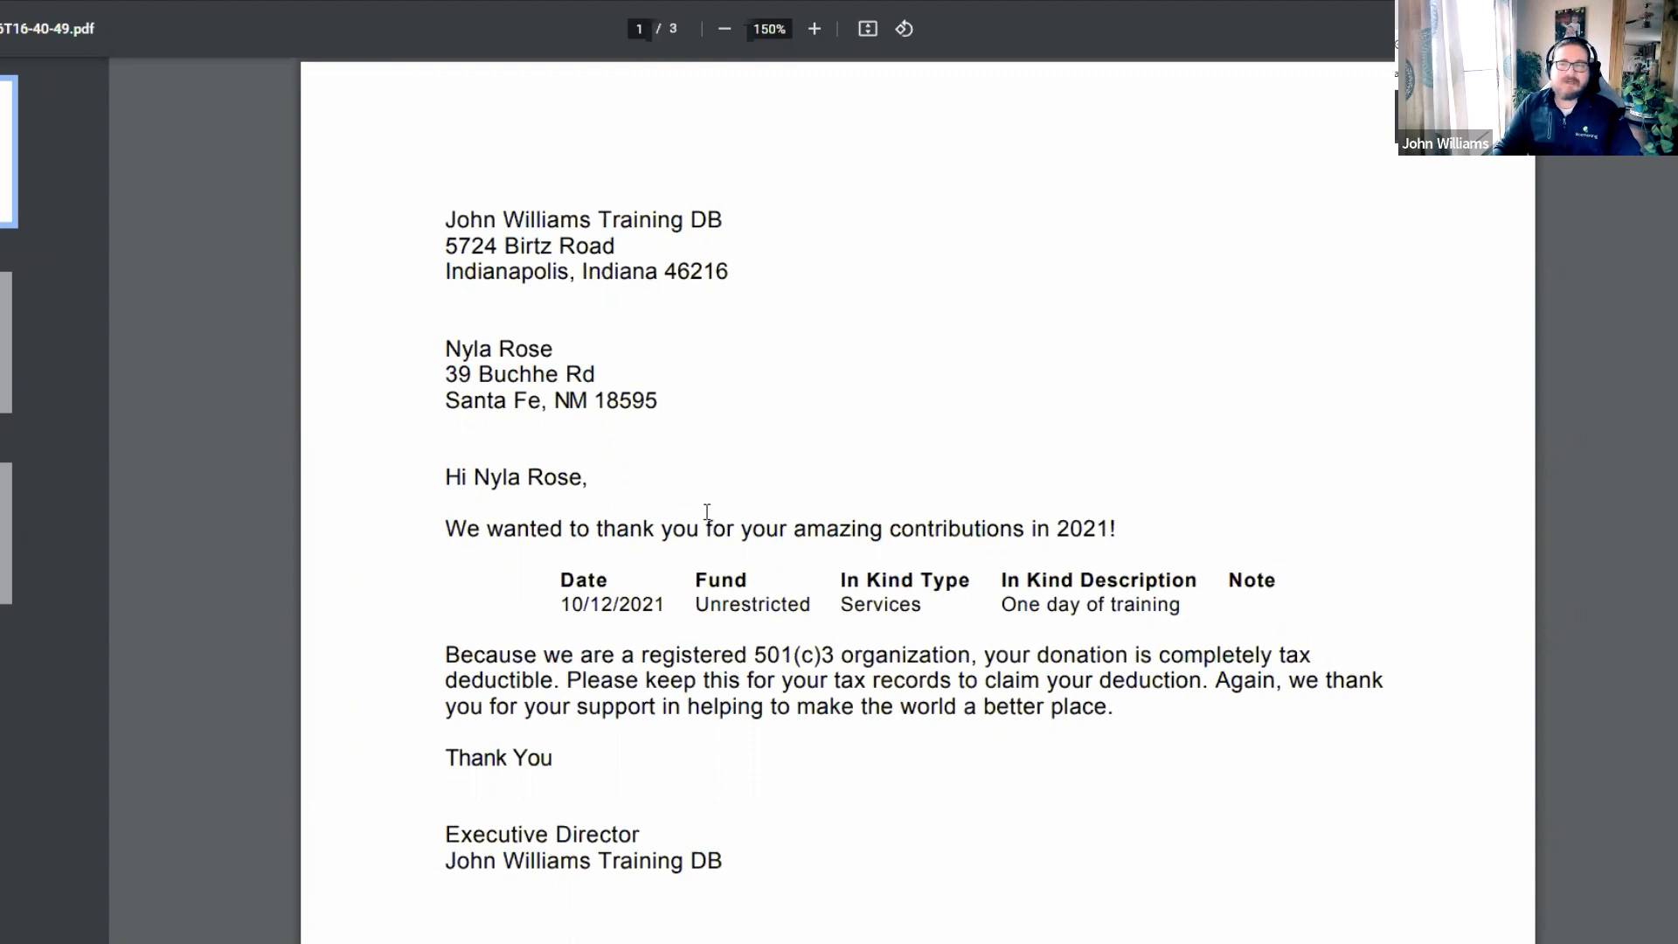
pyautogui.click(6, 343)
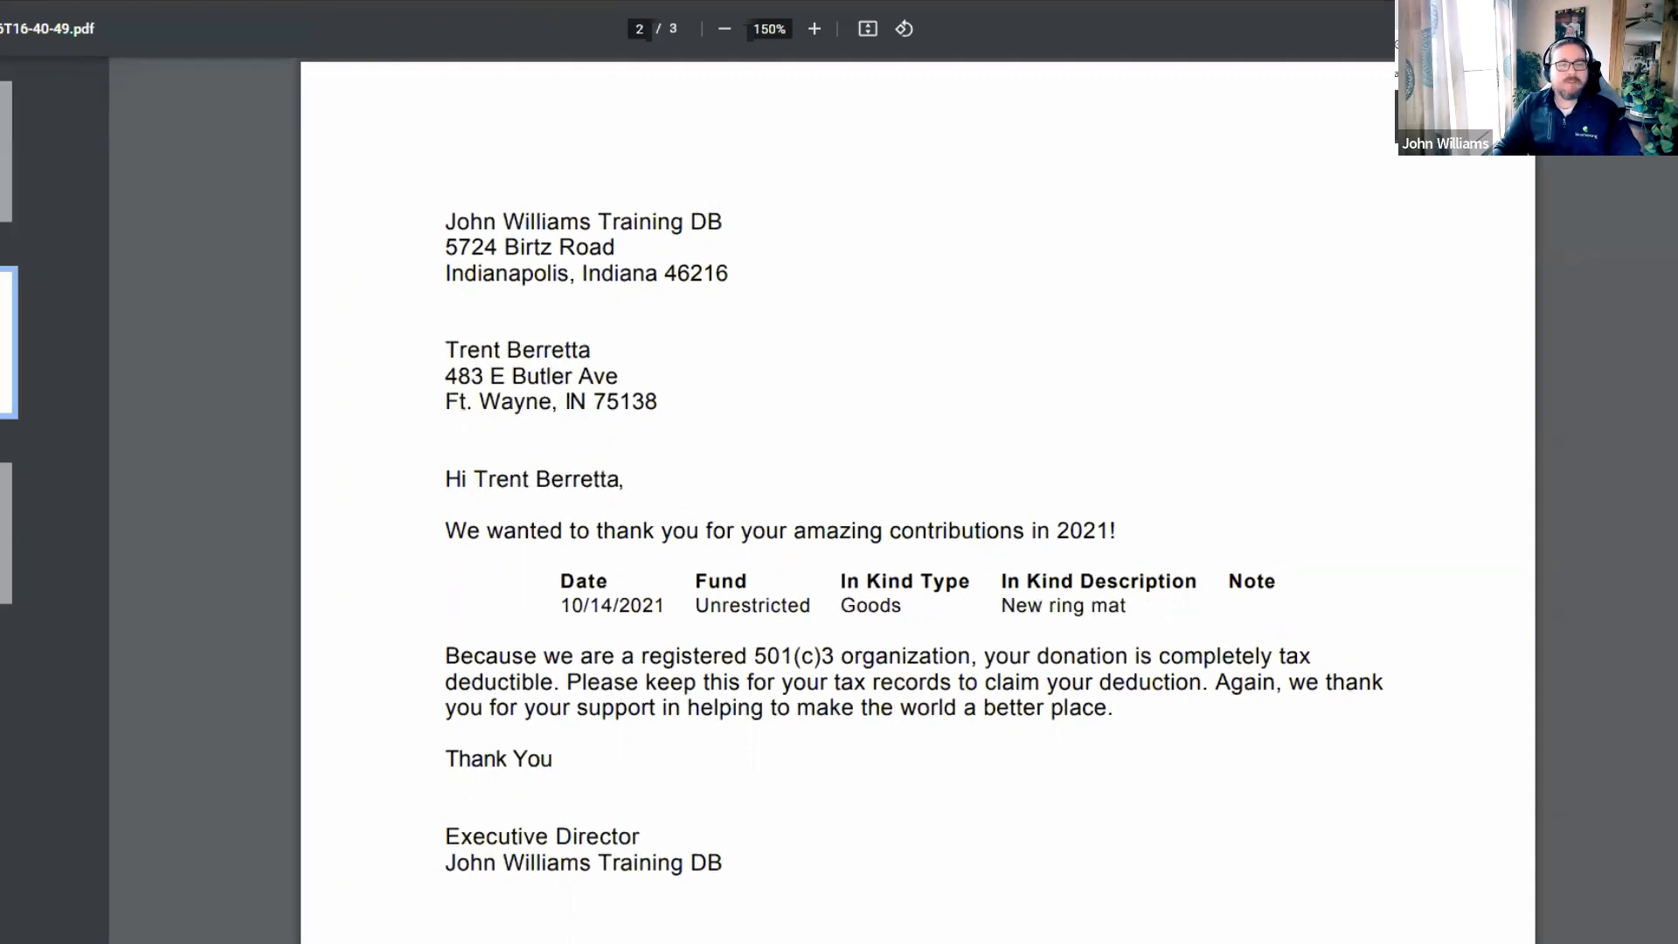
pyautogui.click(6, 533)
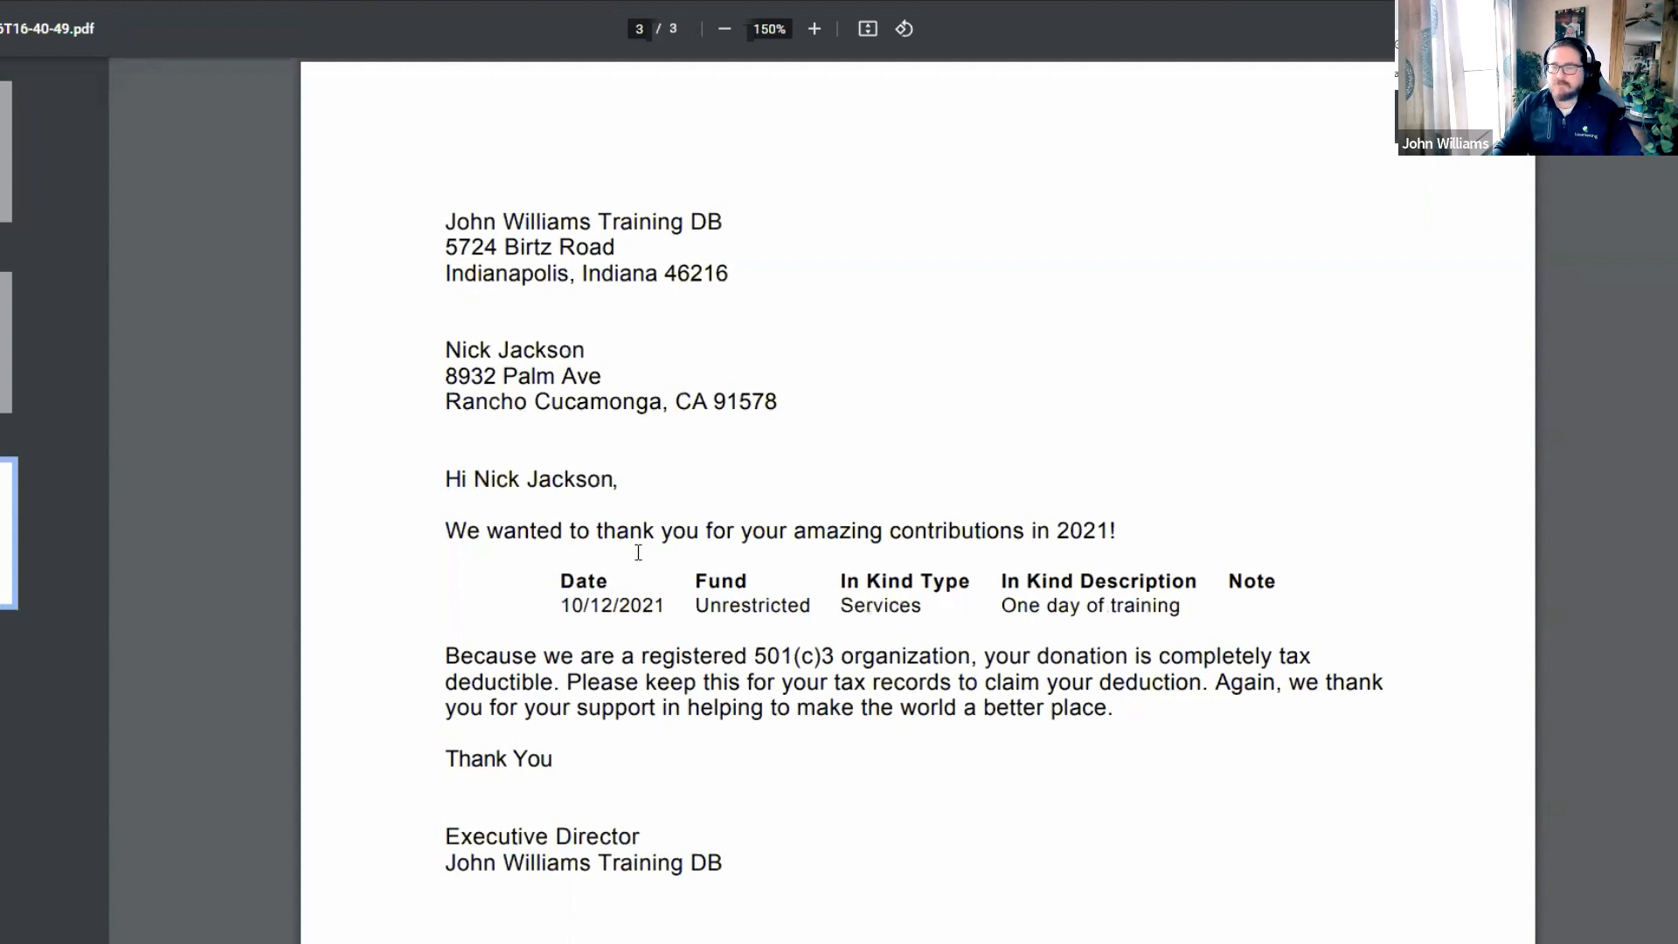
# Highlight the gift date and 'Services' type in the letter table, then close the PDF tab.
pyautogui.moveTo(560, 599); pyautogui.dragTo(717, 606)
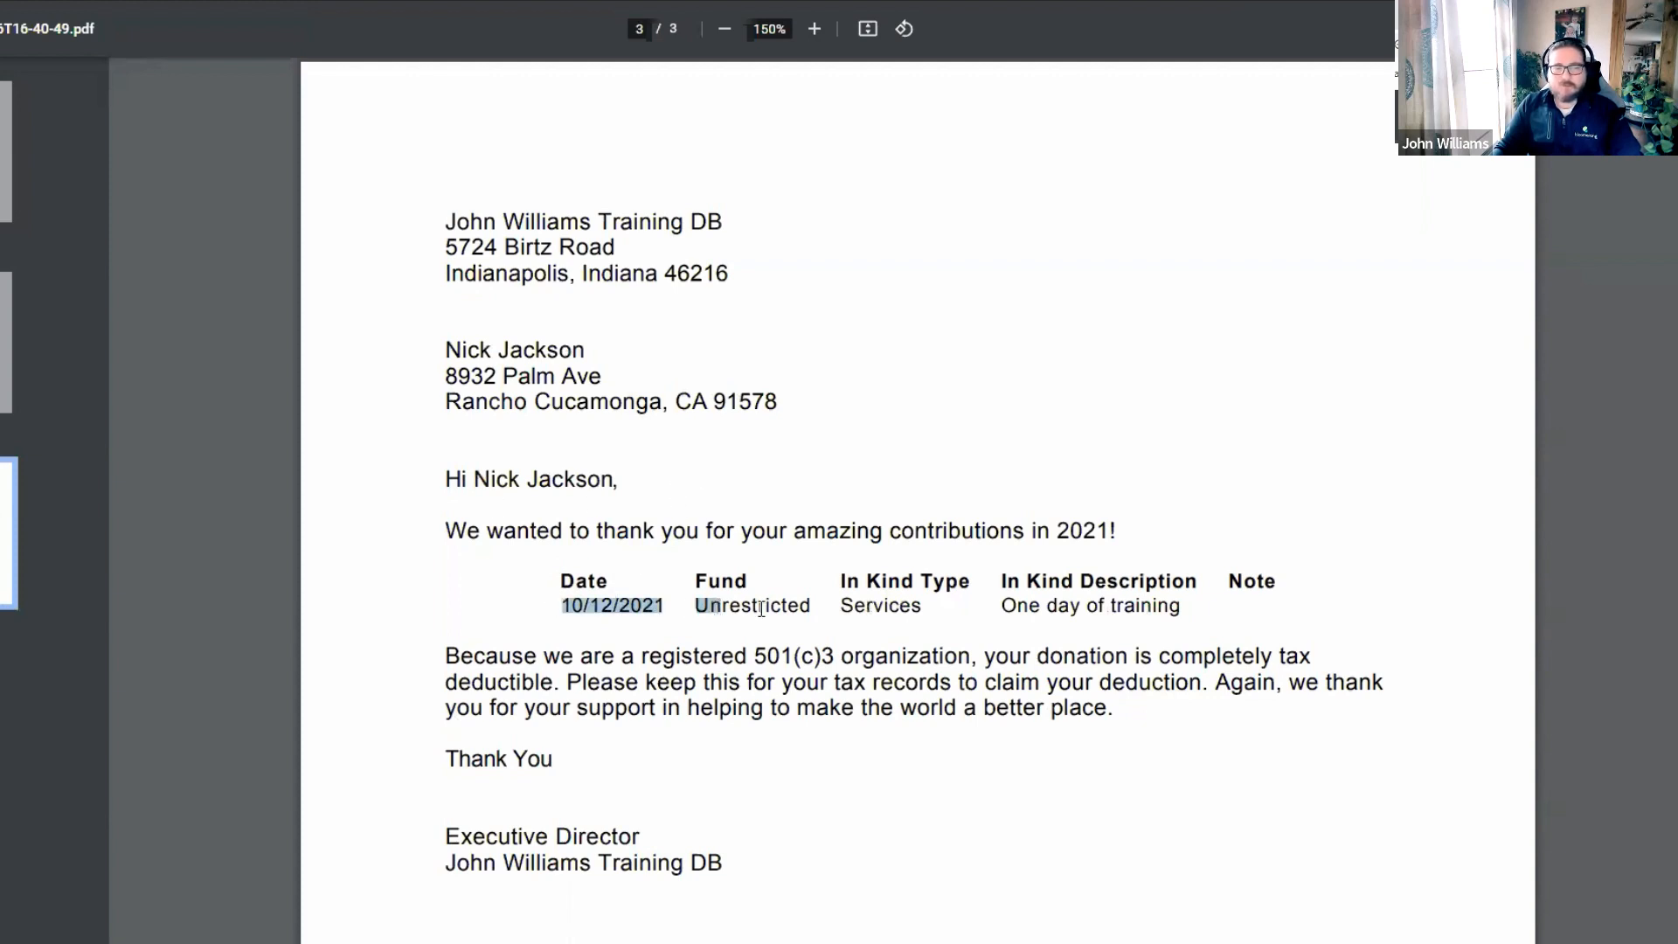
pyautogui.doubleClick(884, 604)
pyautogui.click(1162, 581)
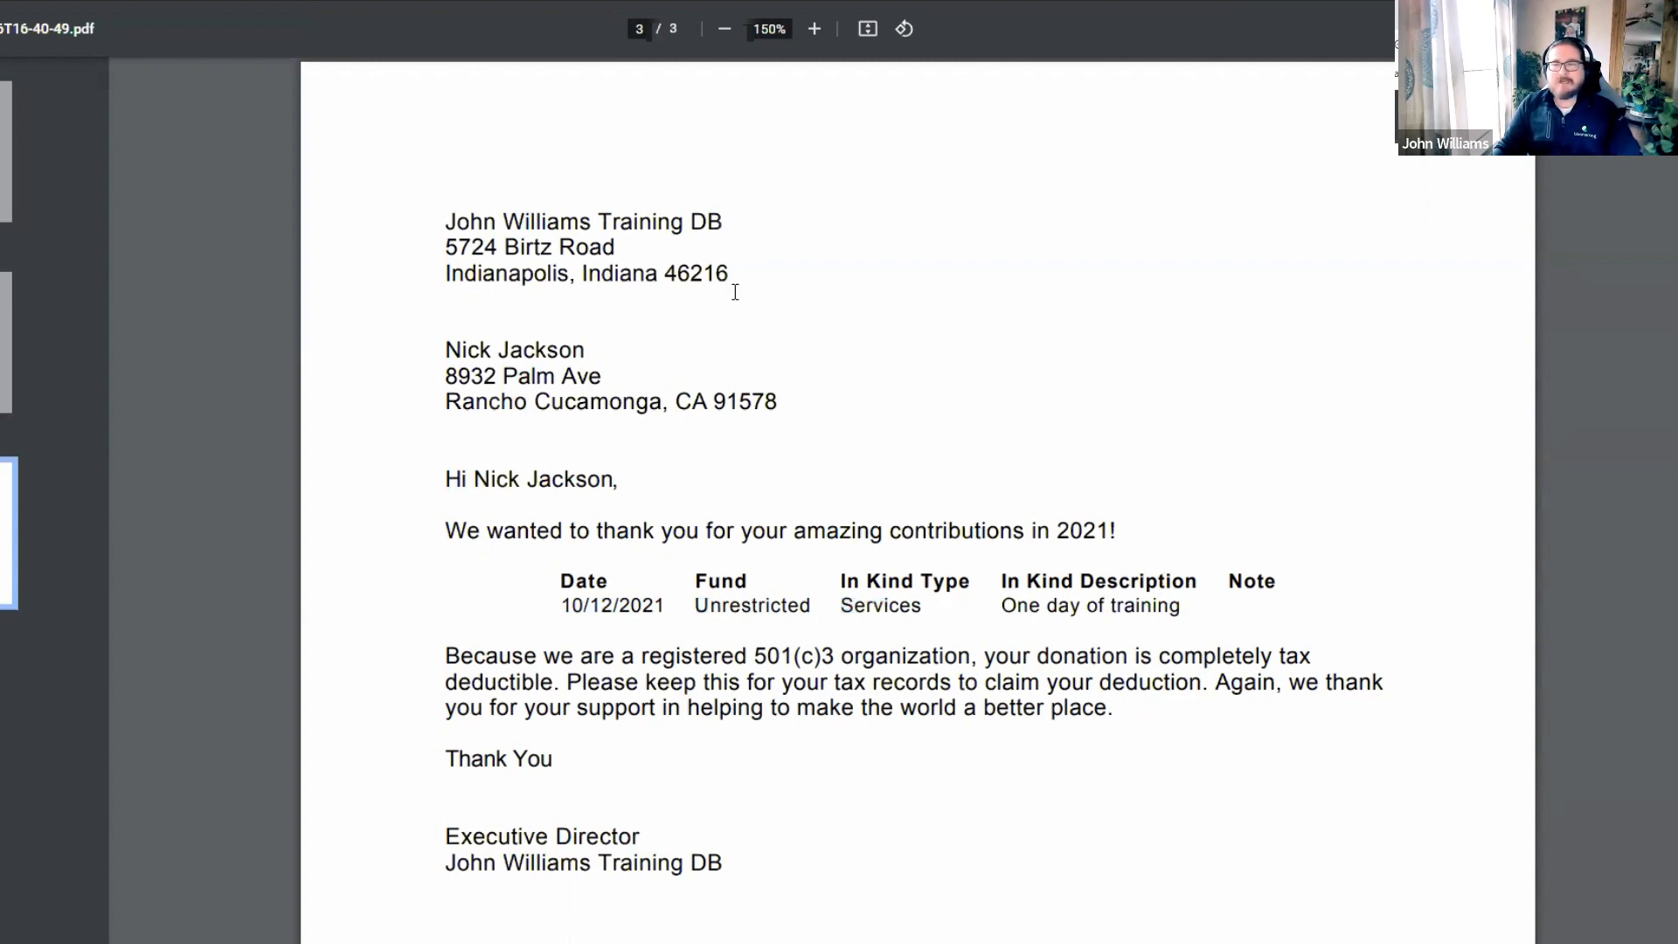
pyautogui.scroll(10, 874, 447)
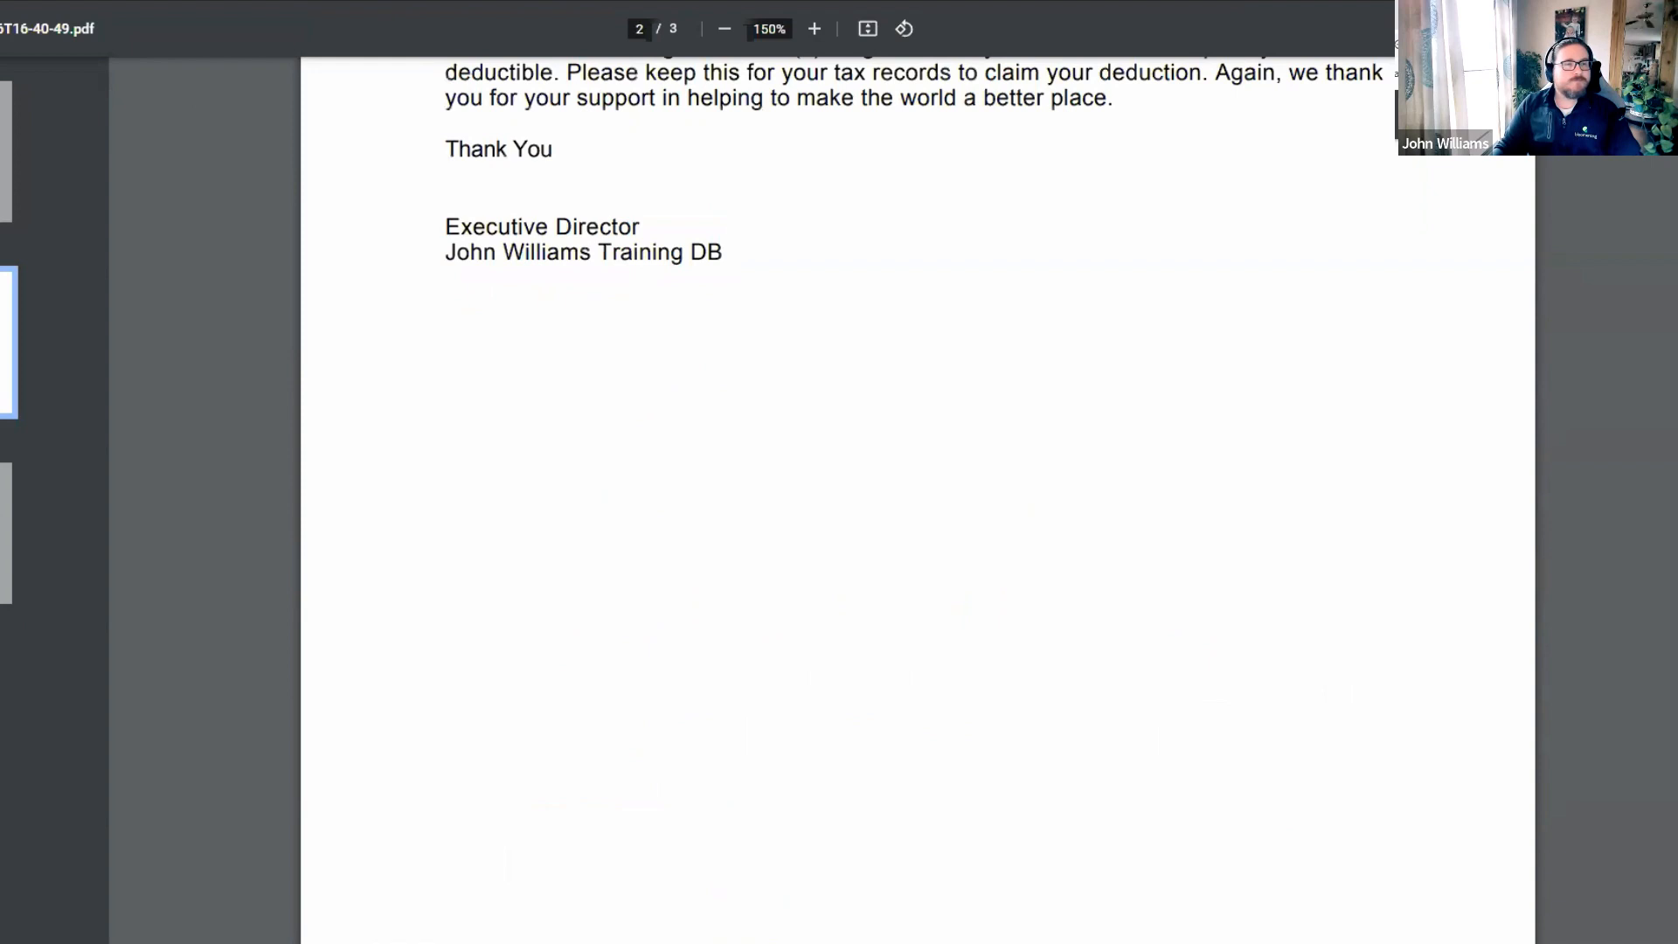
pyautogui.hotkey('ctrl', 'w')
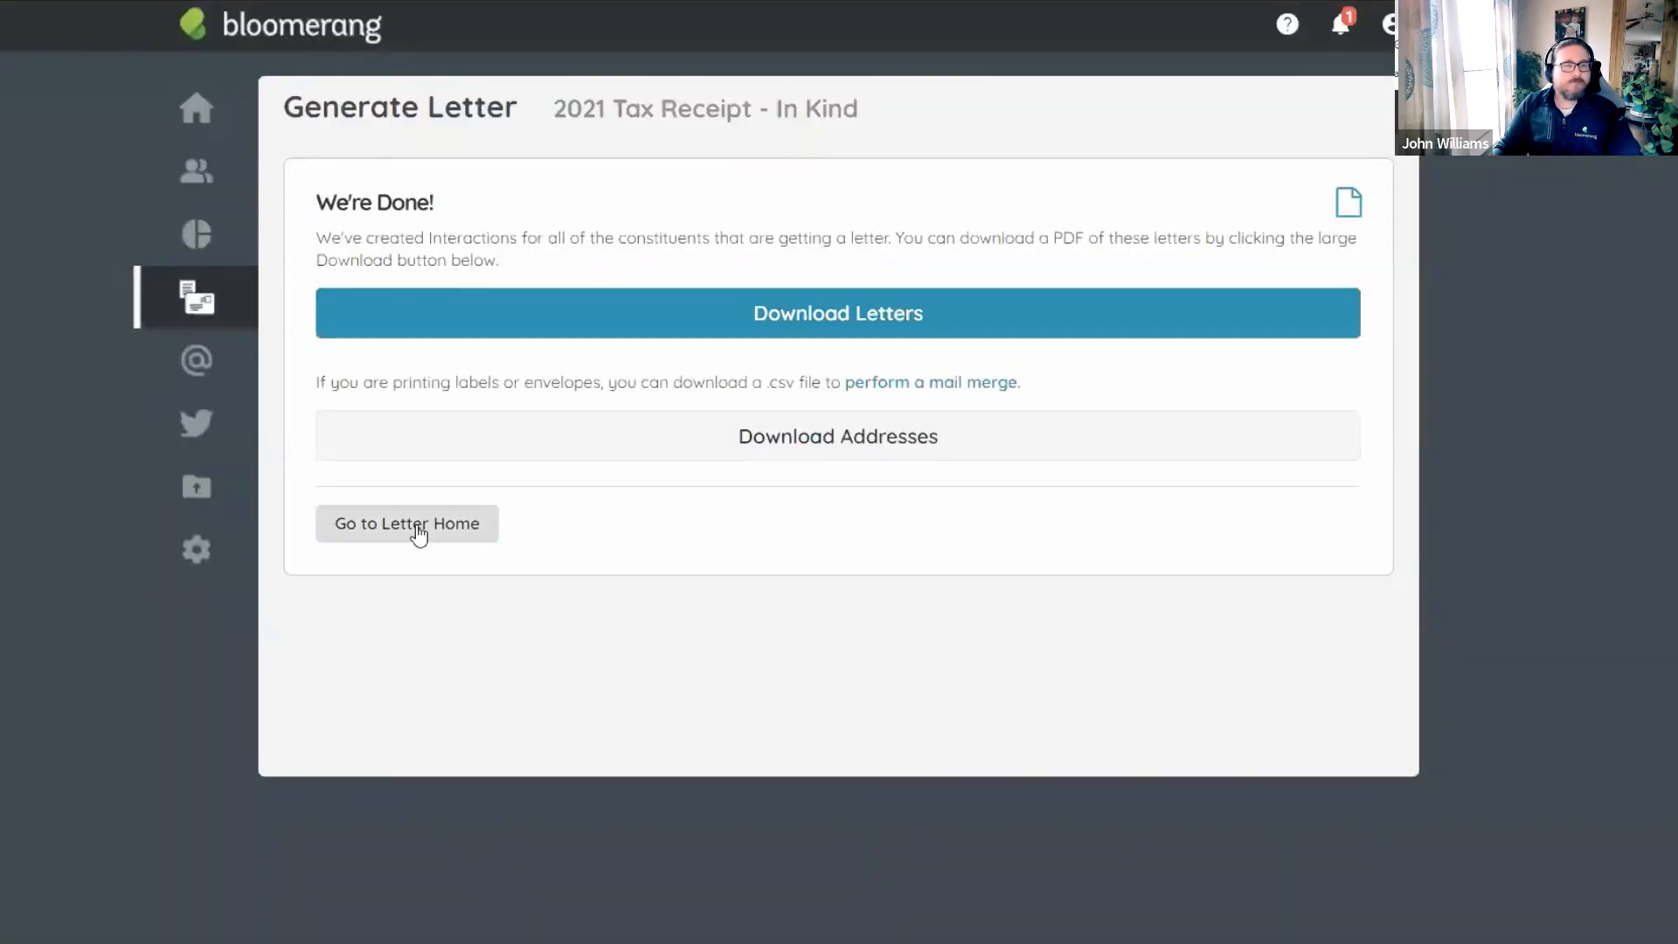
# Open the 2021 Tax Receipt - Revenue template from Letter Home and view its Filter, which finds 43 transactions.
pyautogui.click(418, 529)
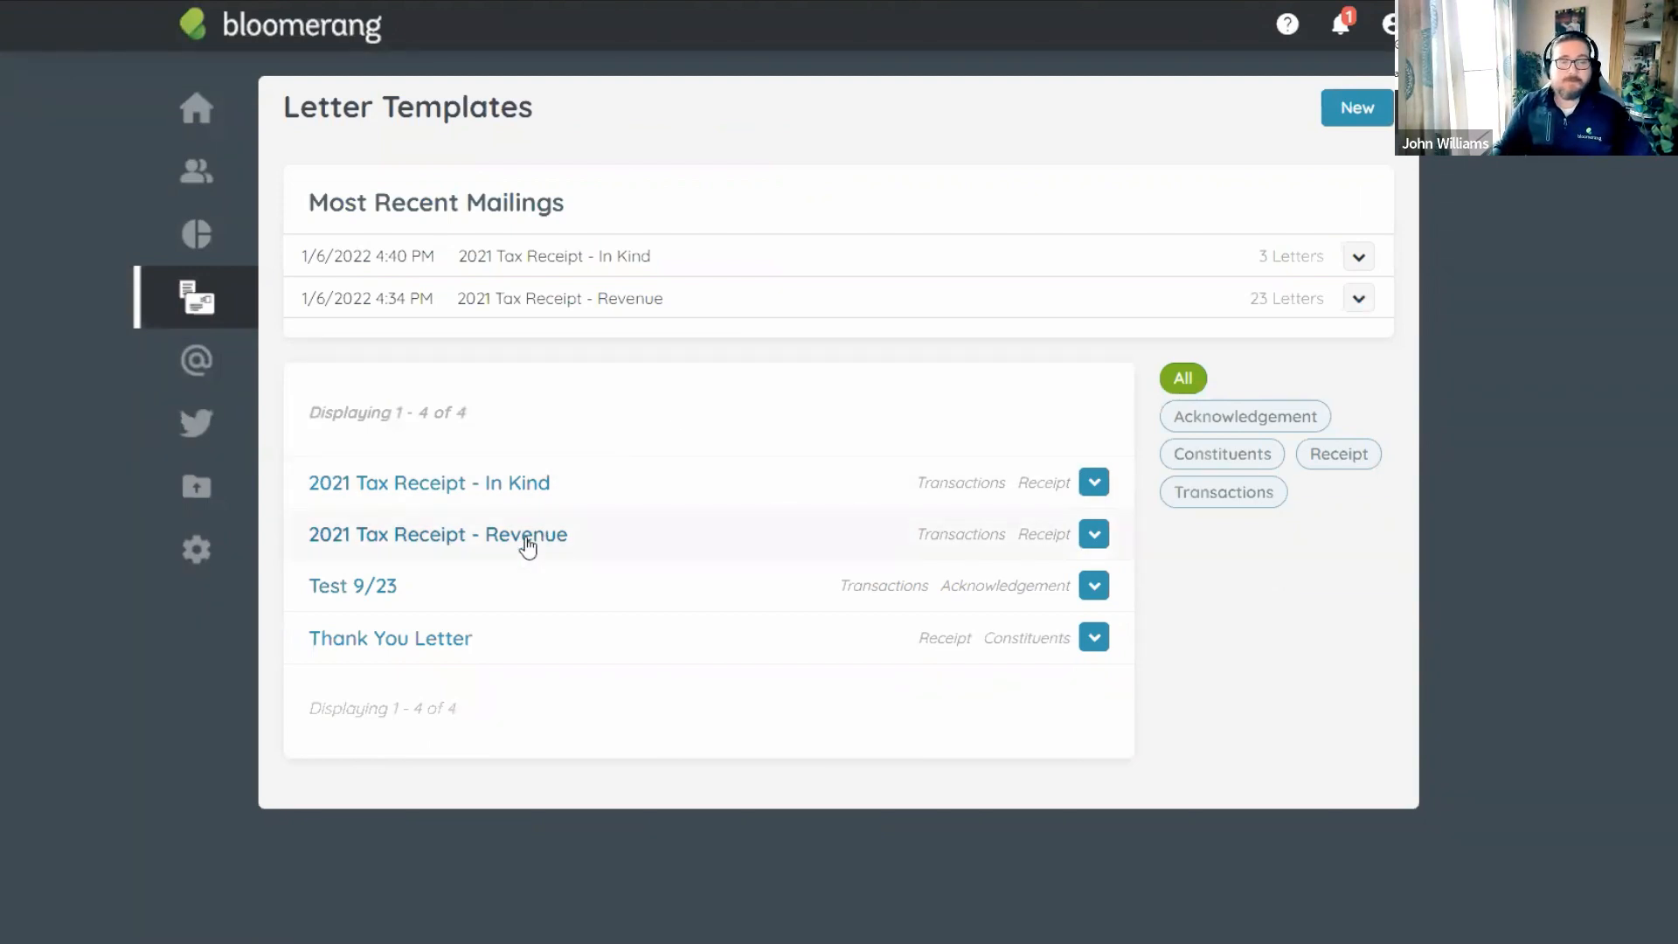
pyautogui.click(525, 536)
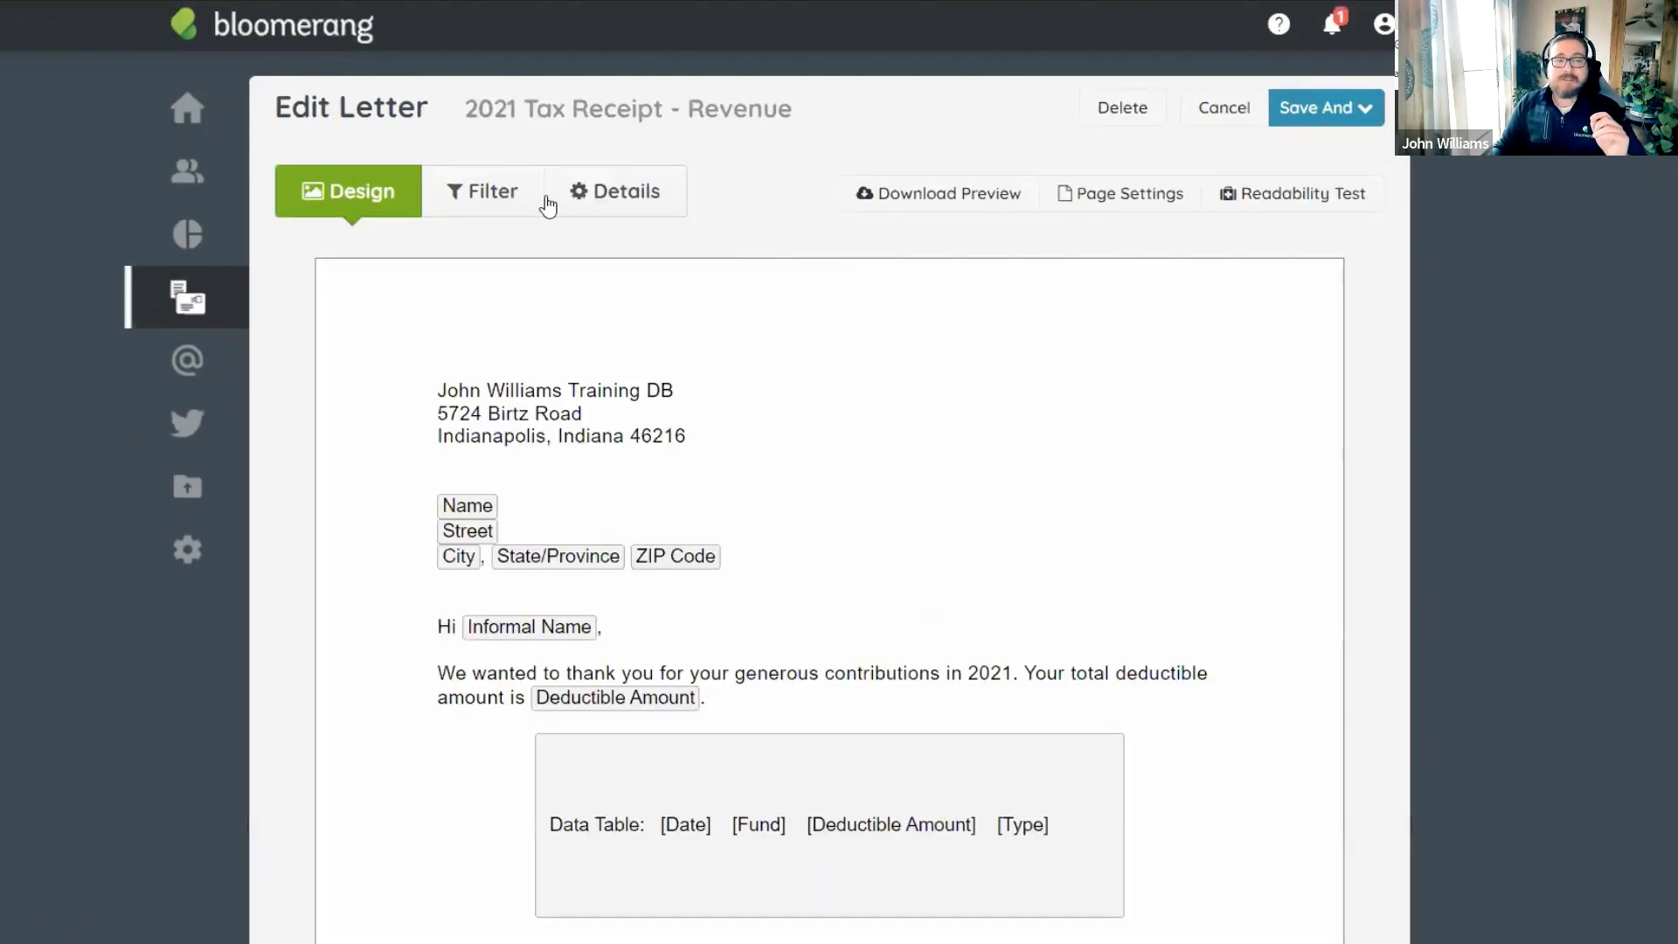
pyautogui.click(479, 202)
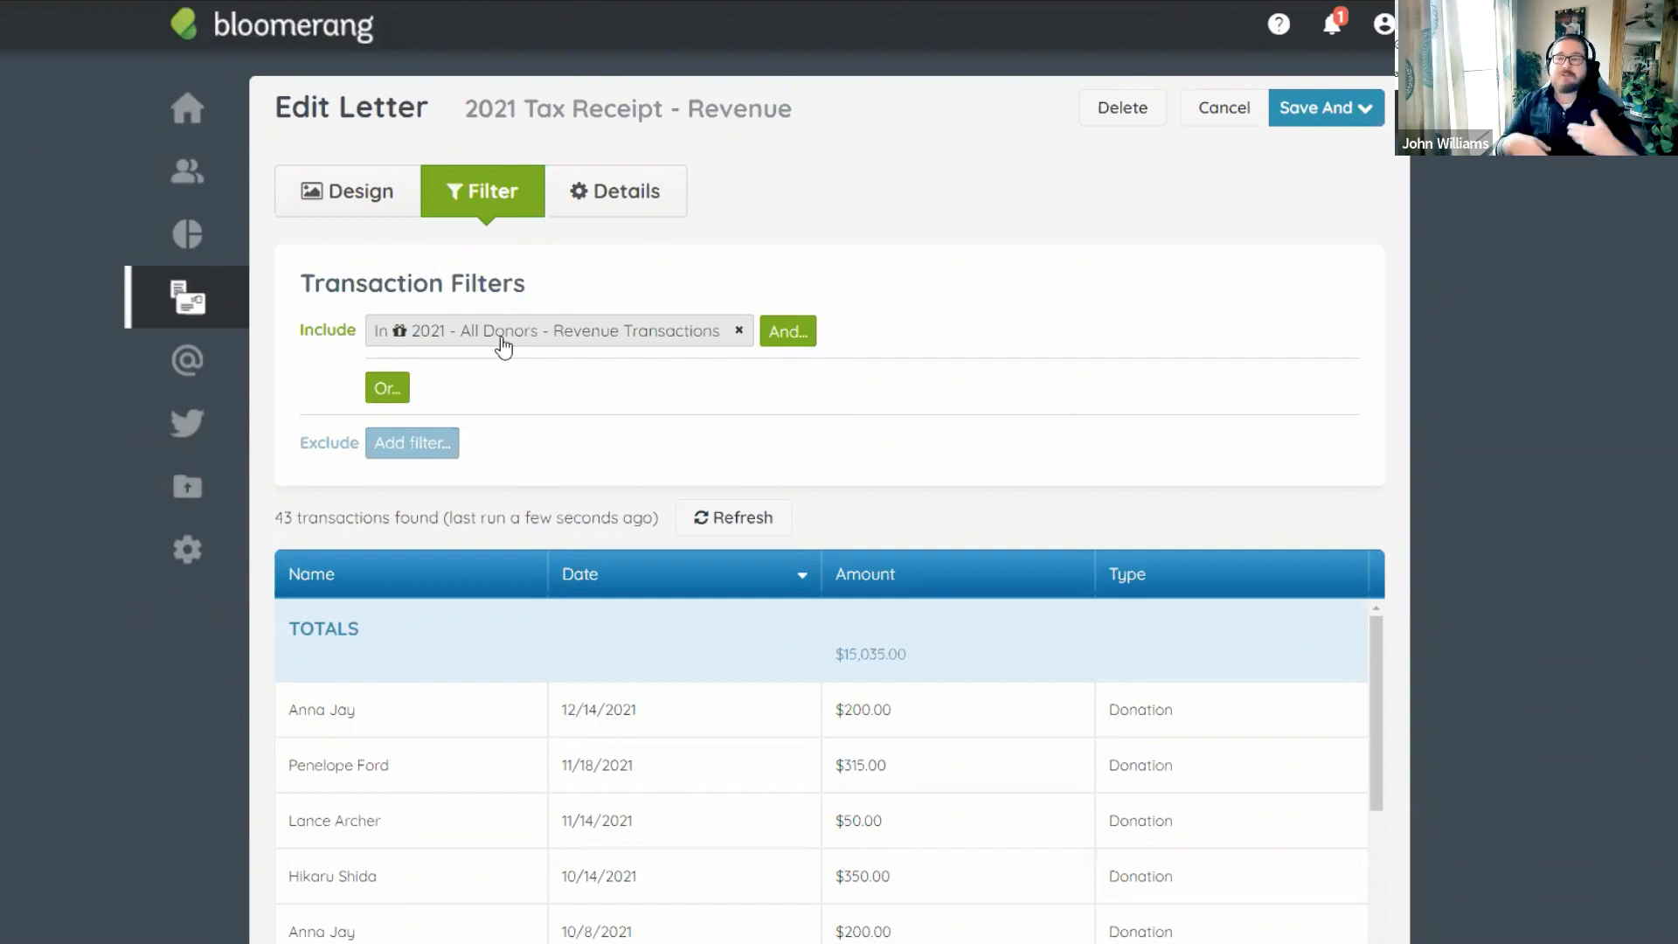
# Review the Revenue letter's design, including its Date, Fund, Deductible Amount and Type table.
pyautogui.click(387, 195)
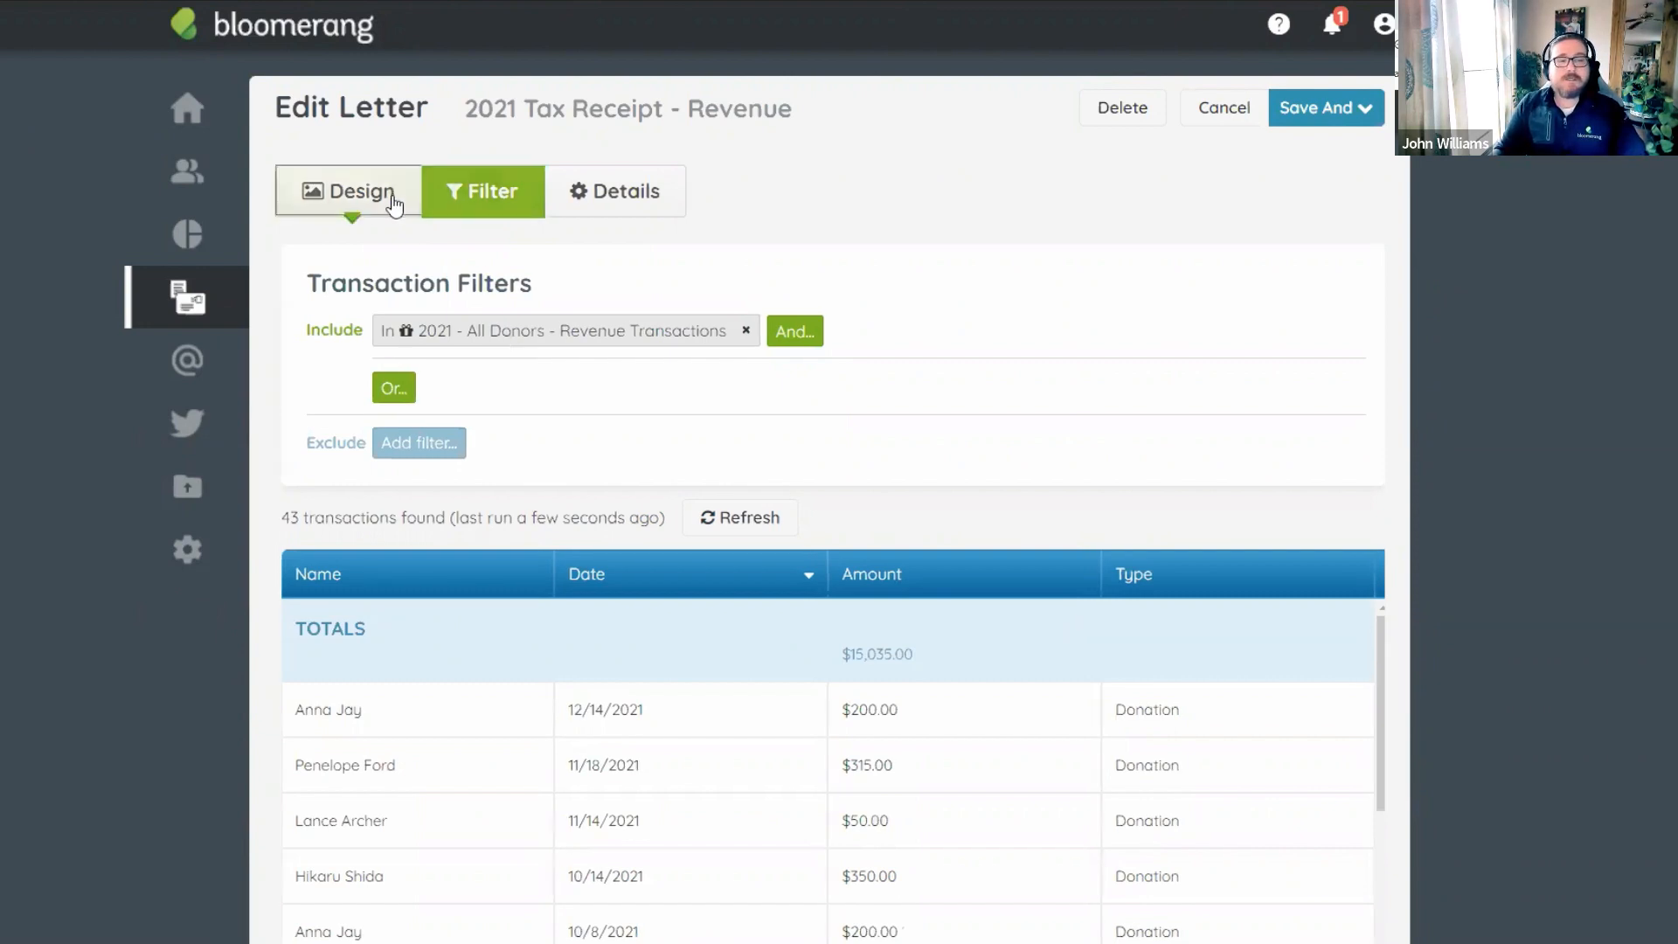
pyautogui.scroll(-1, 788, 494)
pyautogui.scroll(-3, 788, 494)
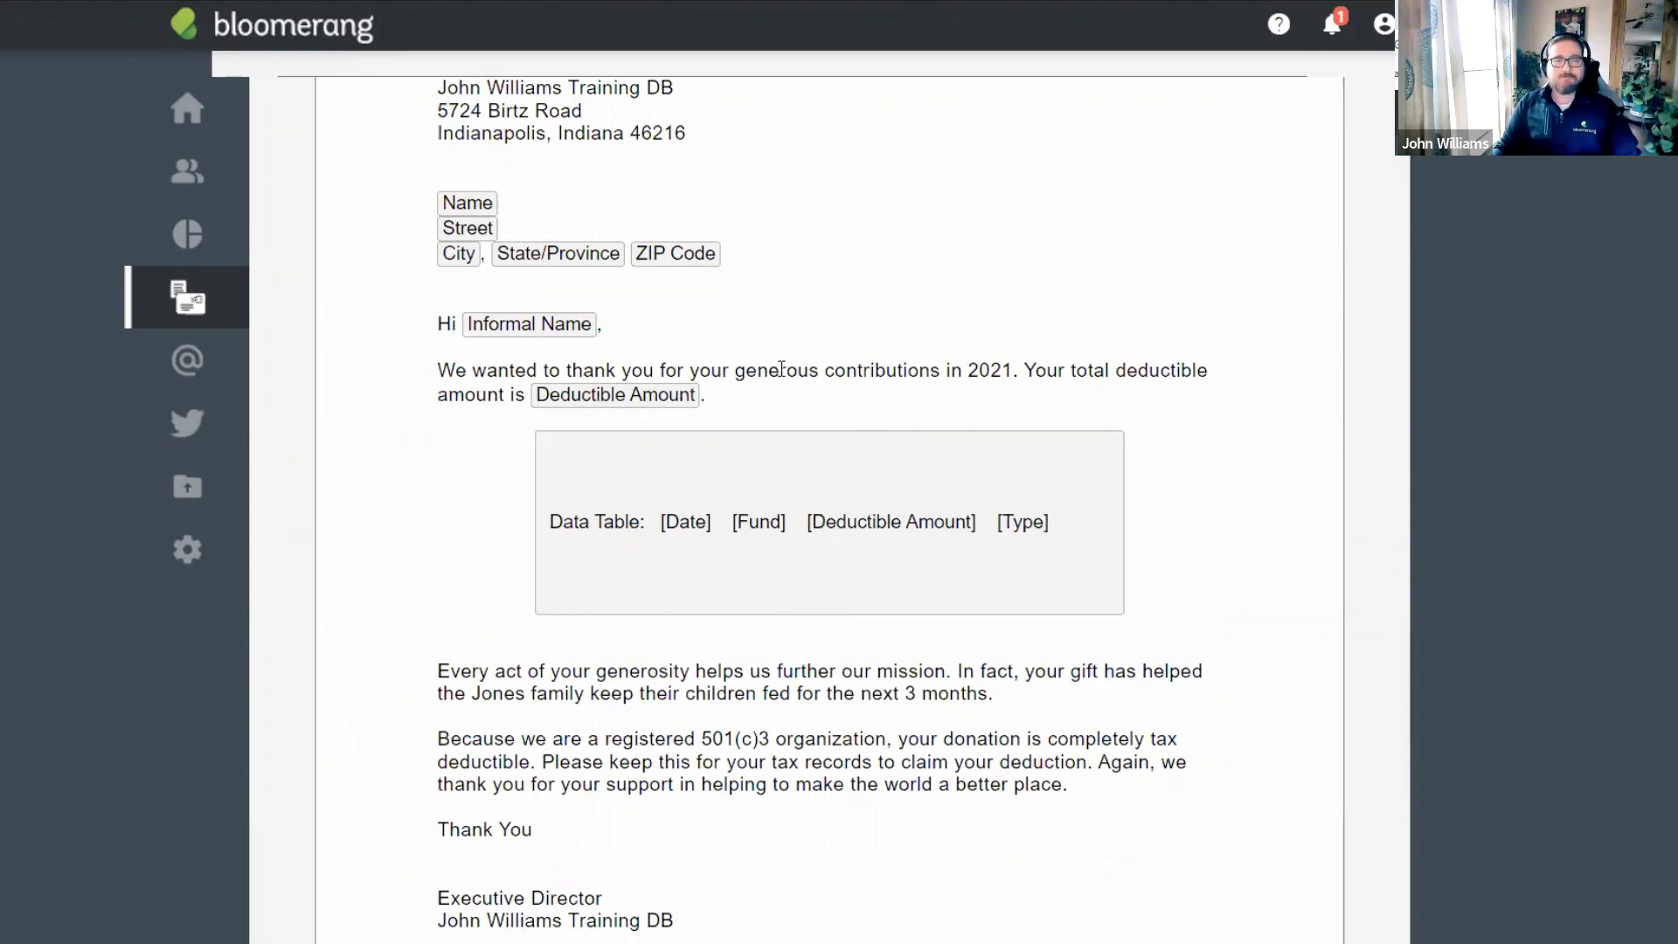
pyautogui.scroll(3, 787, 363)
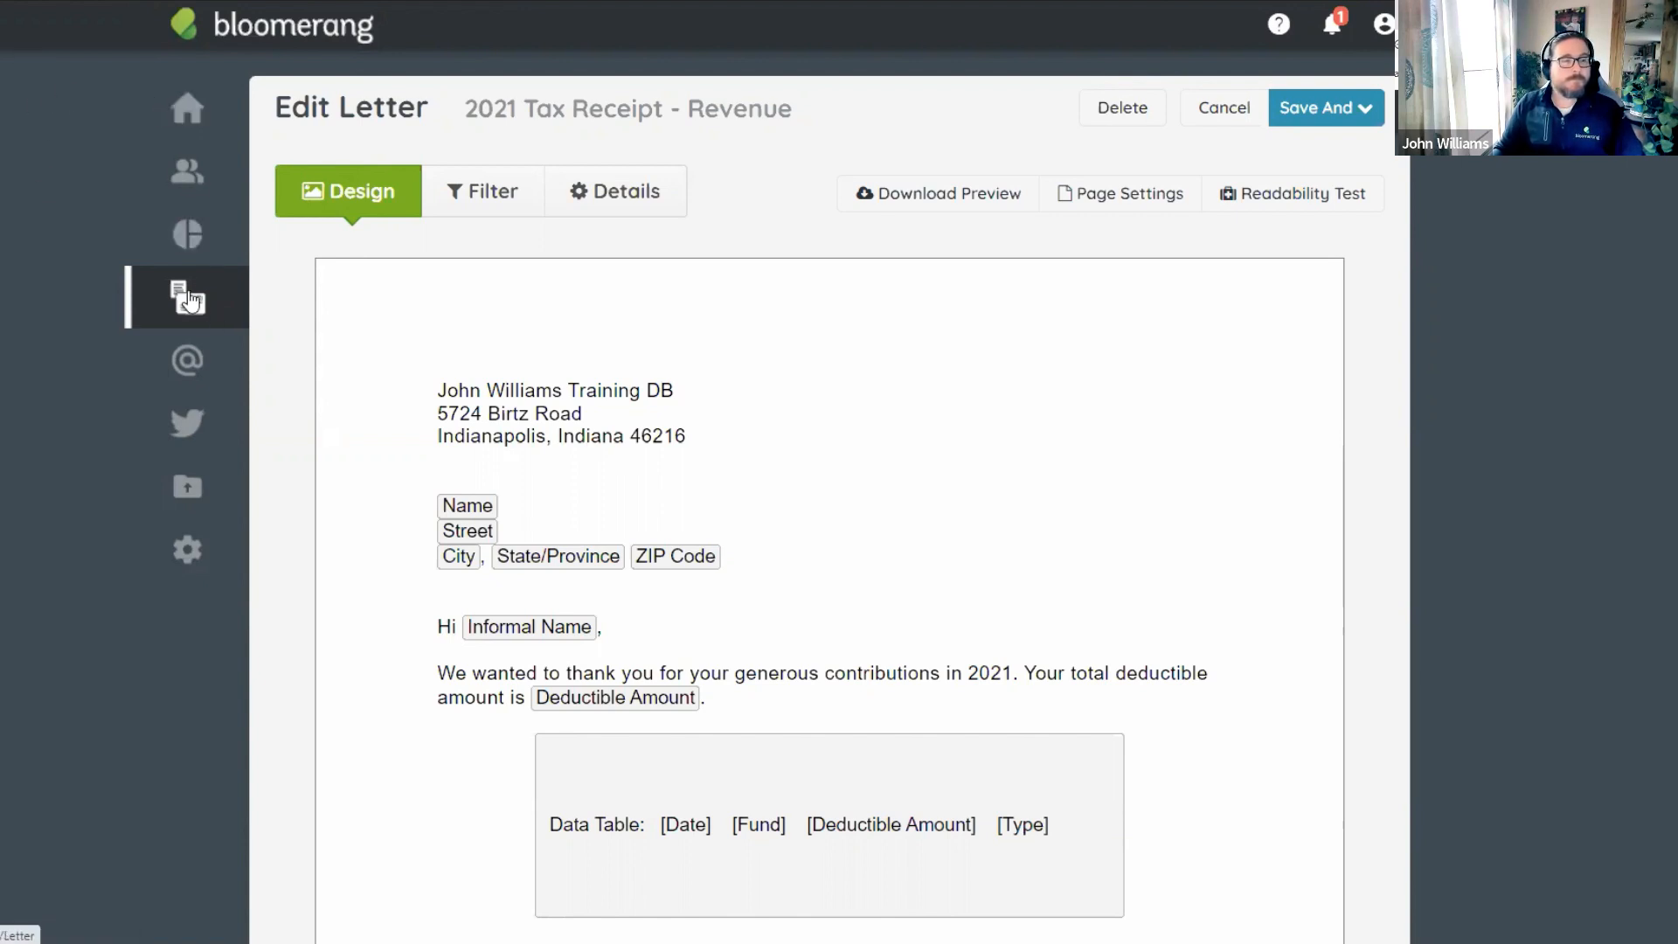
# In the Revenue template's Details, set Create One Letter Per to Transaction.
pyautogui.click(614, 205)
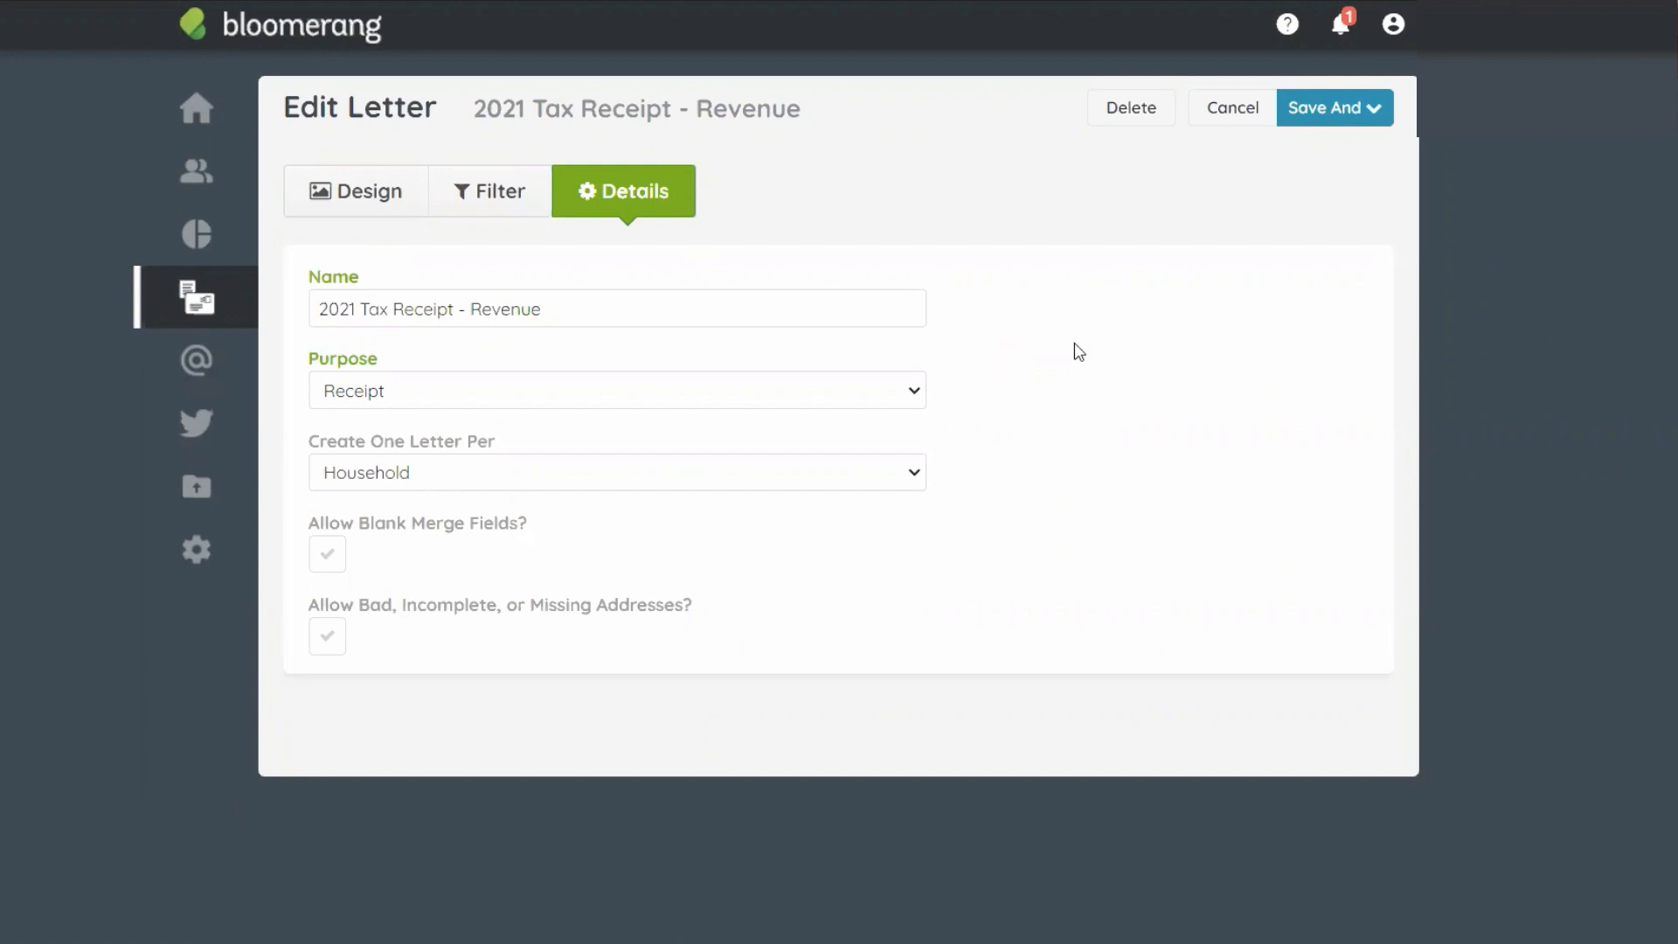
pyautogui.click(653, 484)
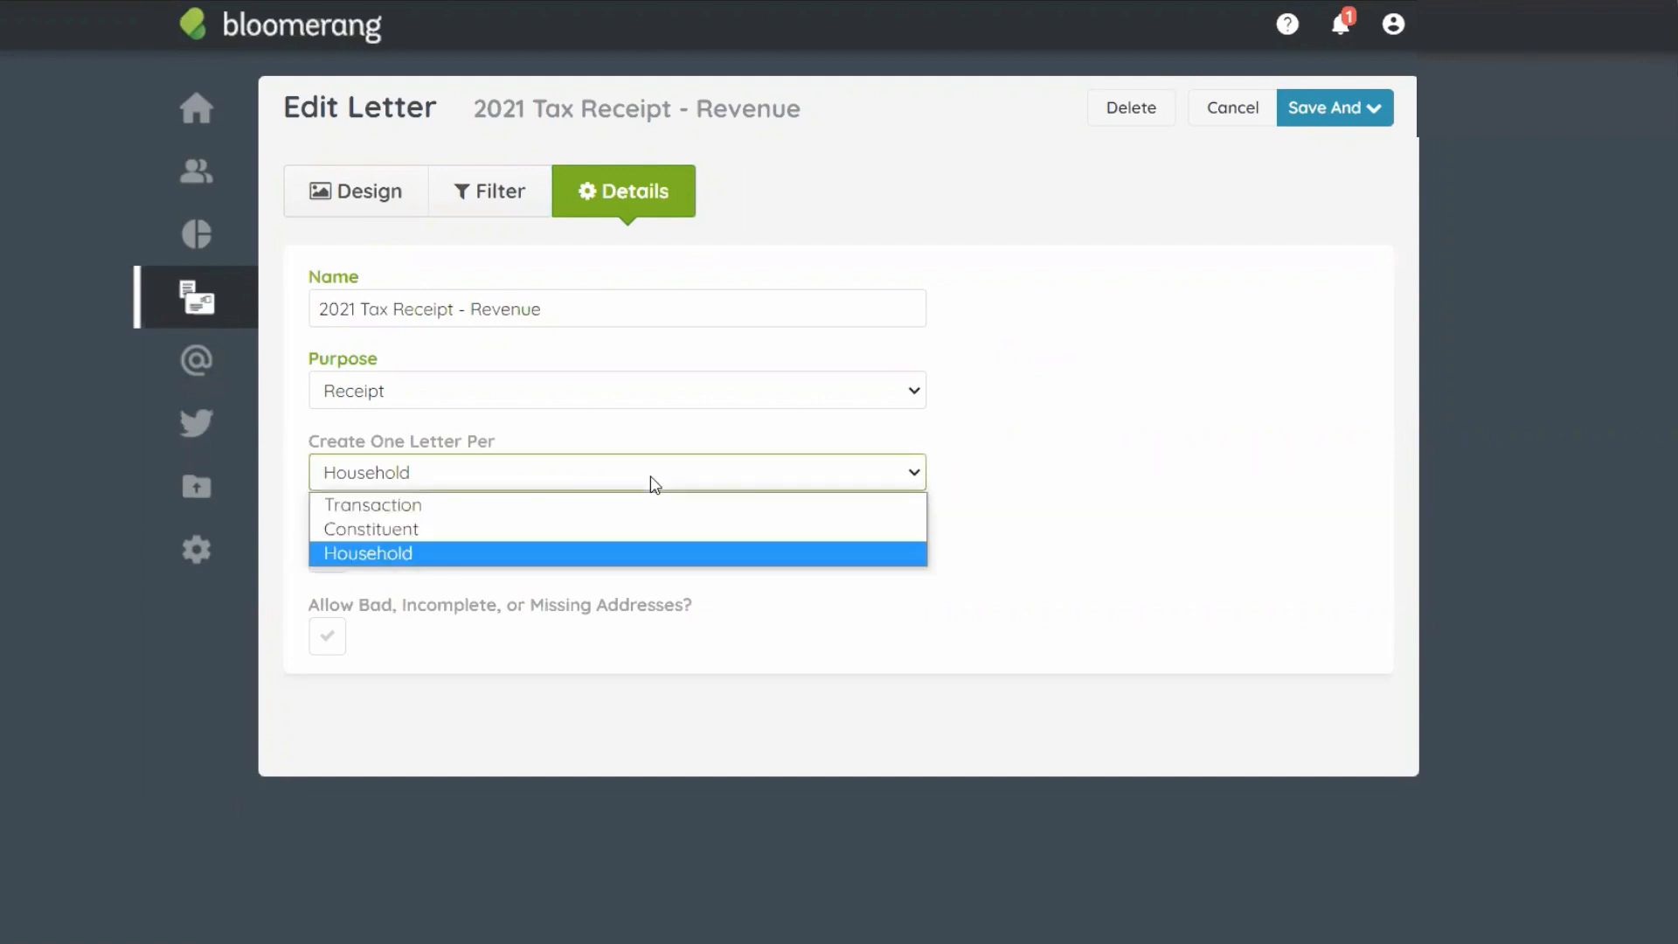
pyautogui.click(445, 516)
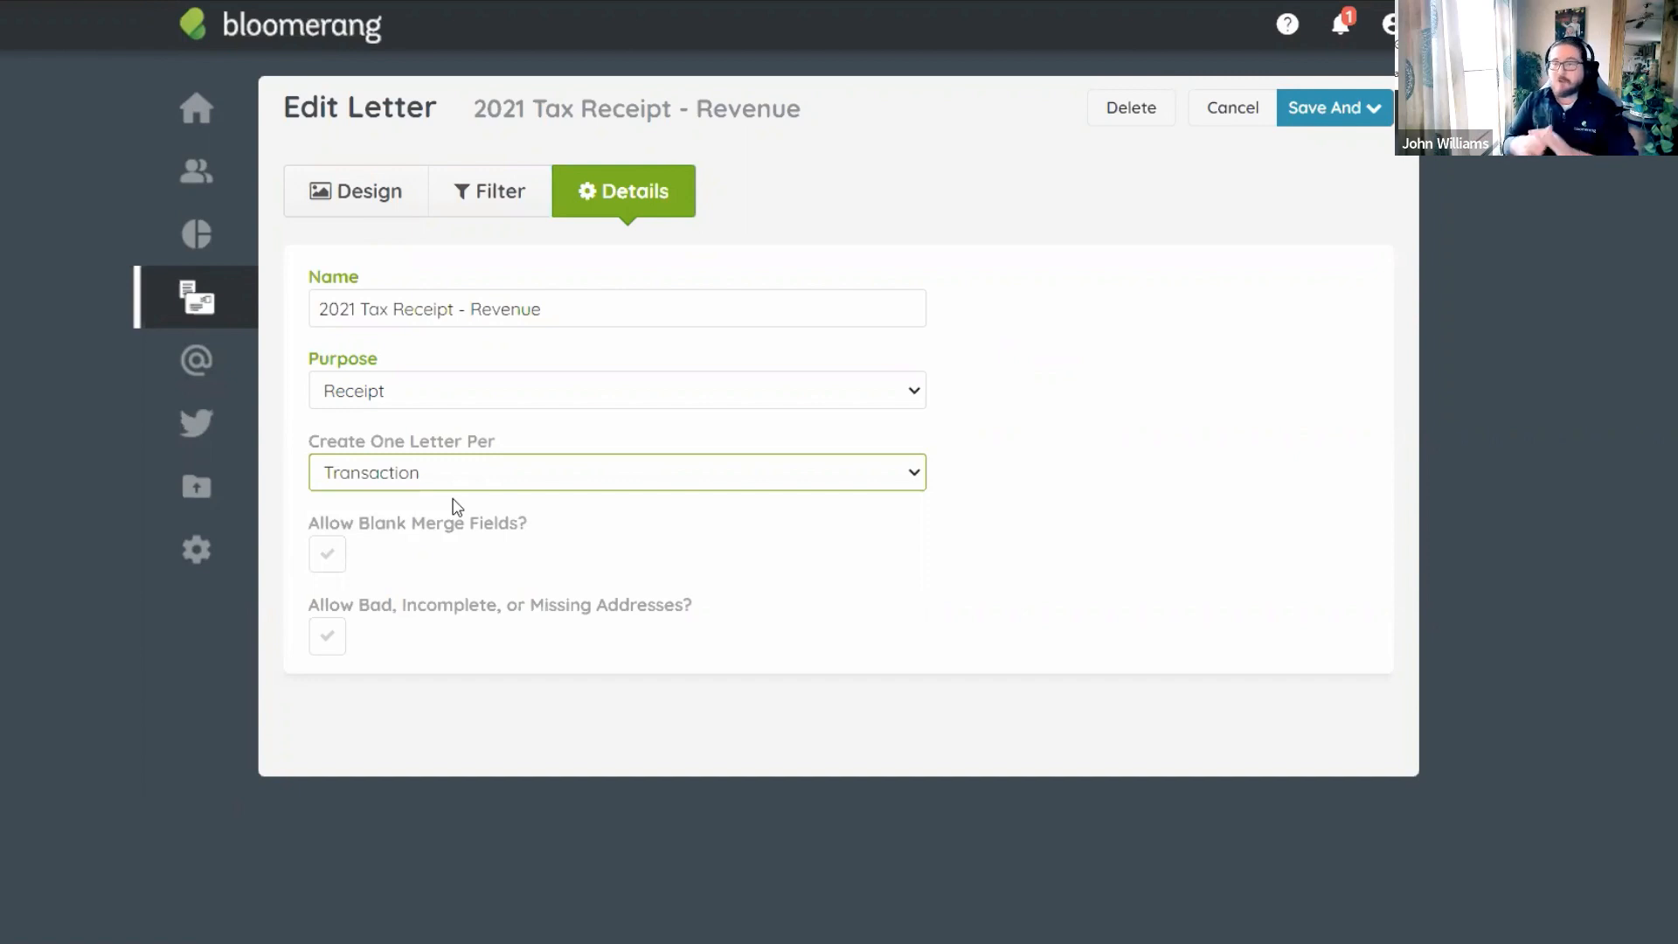
# Try Constituent and toggle Allow Blank Merge Fields back off, then set Create One Letter Per to Household.
pyautogui.click(454, 483)
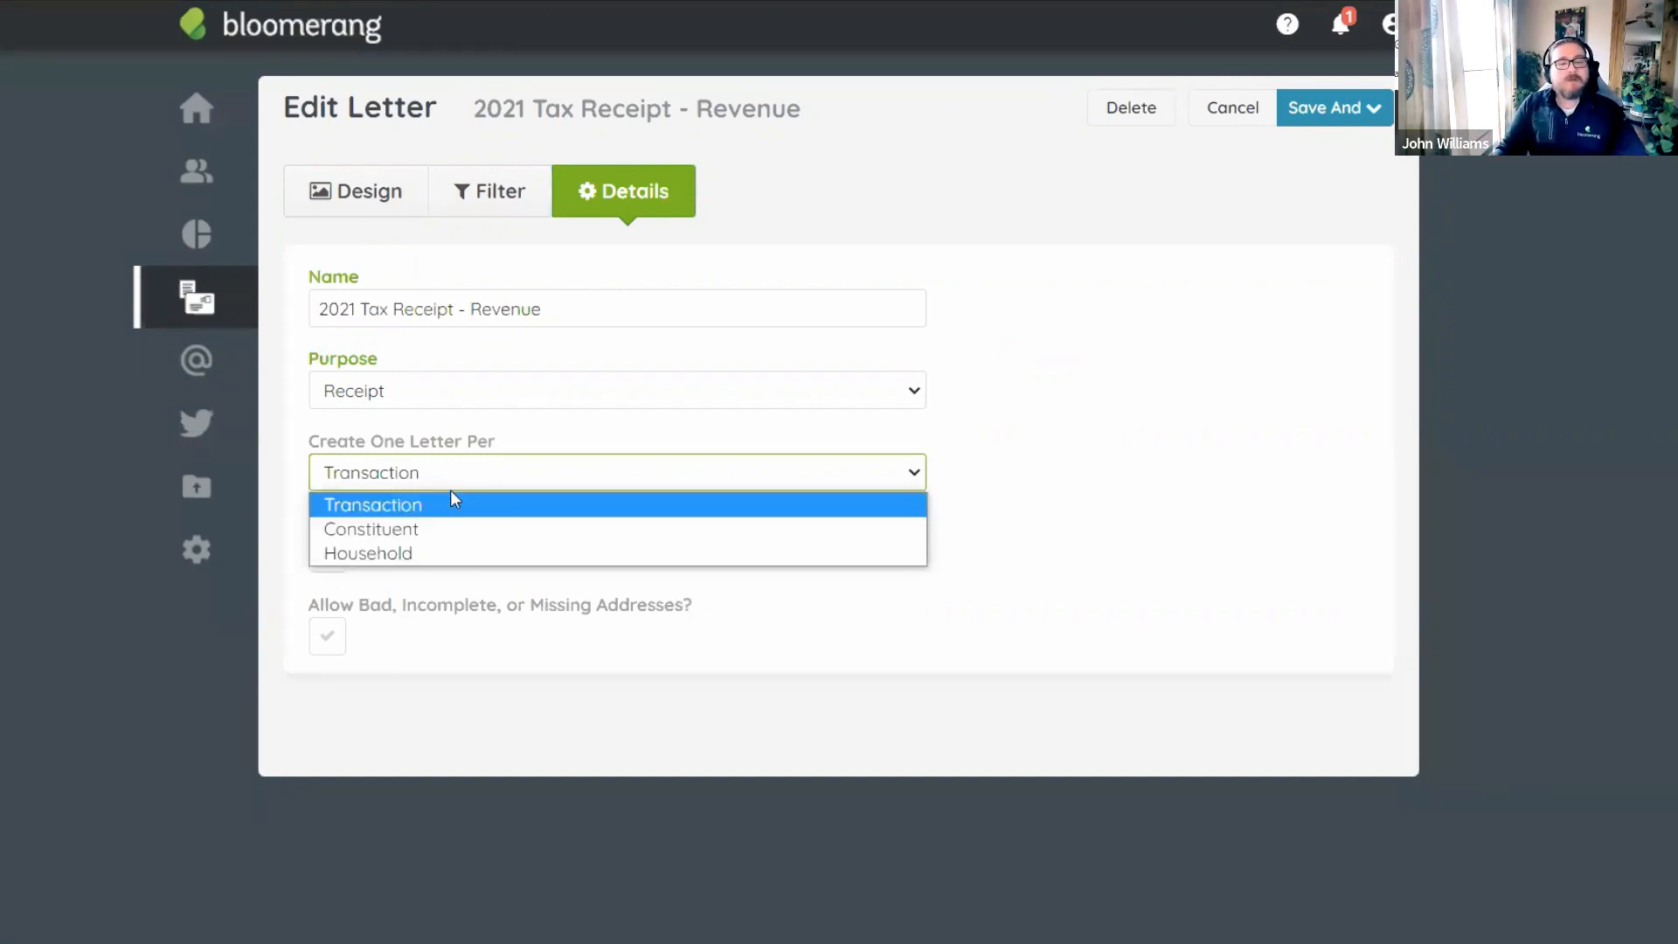
pyautogui.click(437, 530)
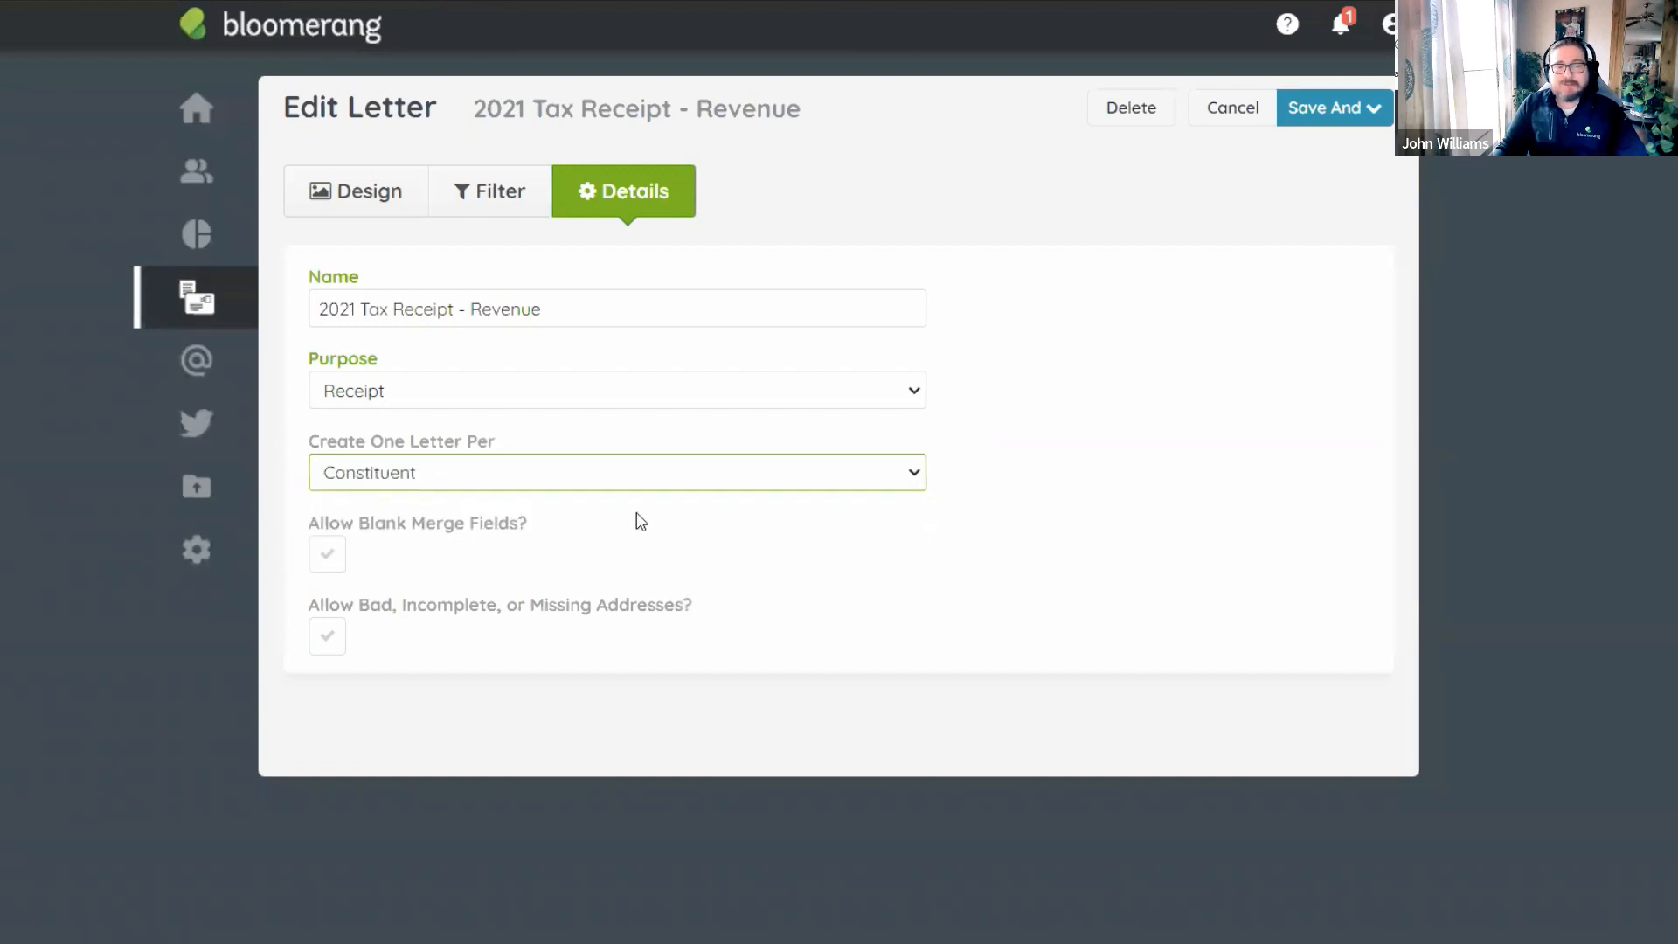
pyautogui.click(337, 563)
pyautogui.click(337, 564)
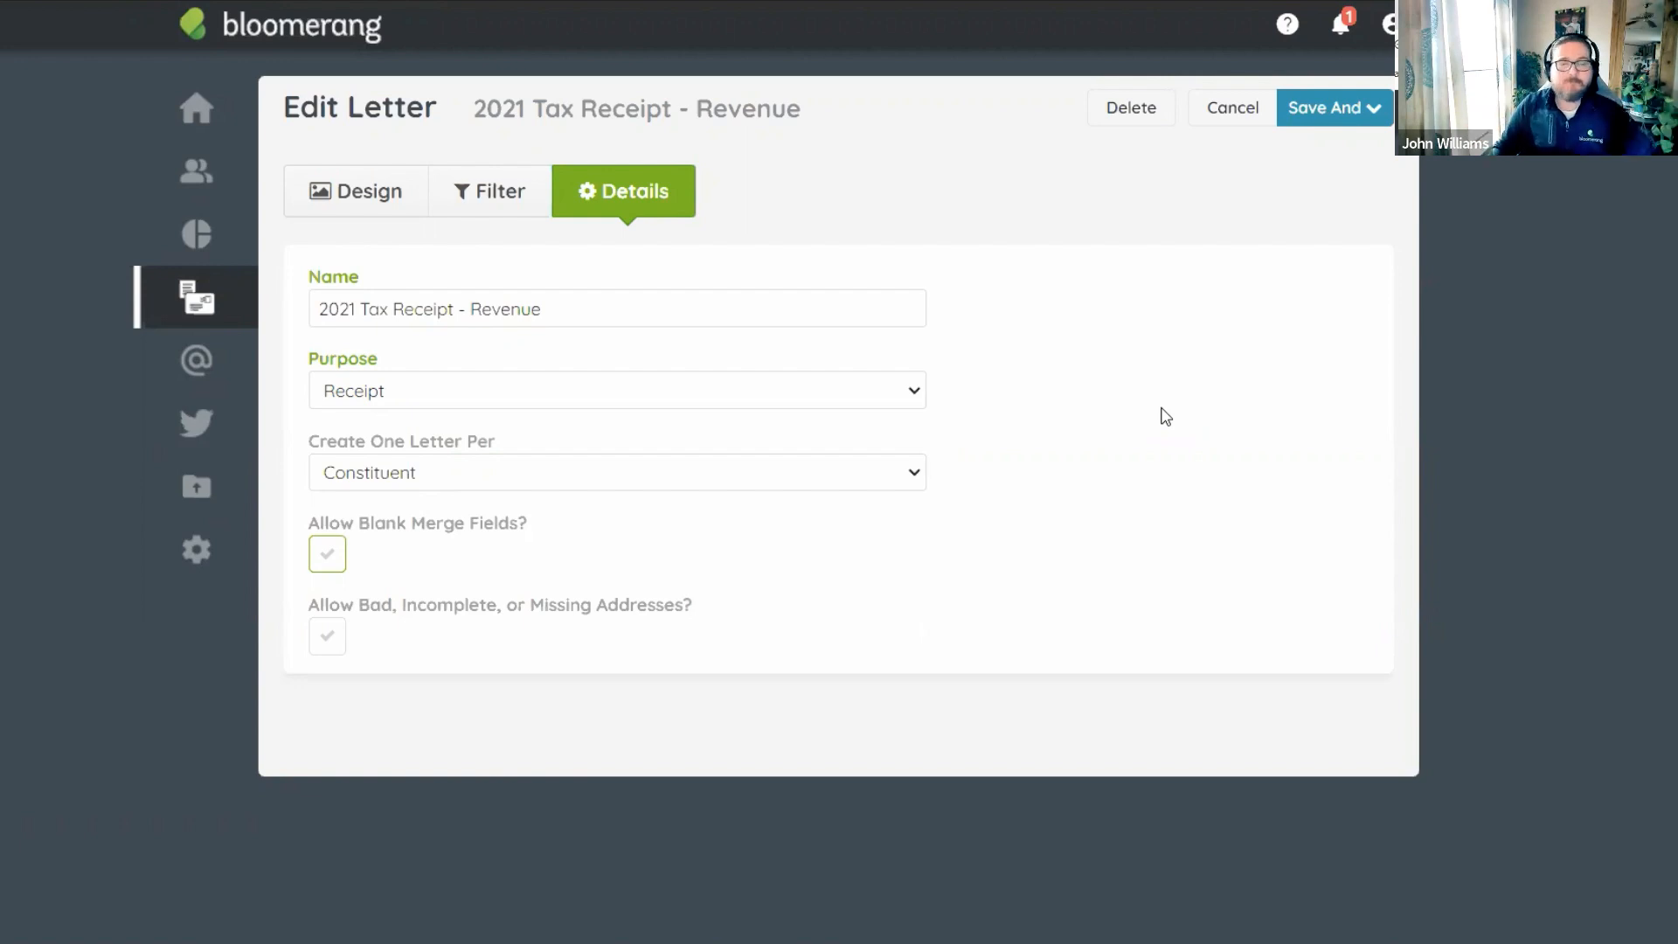
pyautogui.click(420, 472)
pyautogui.click(389, 553)
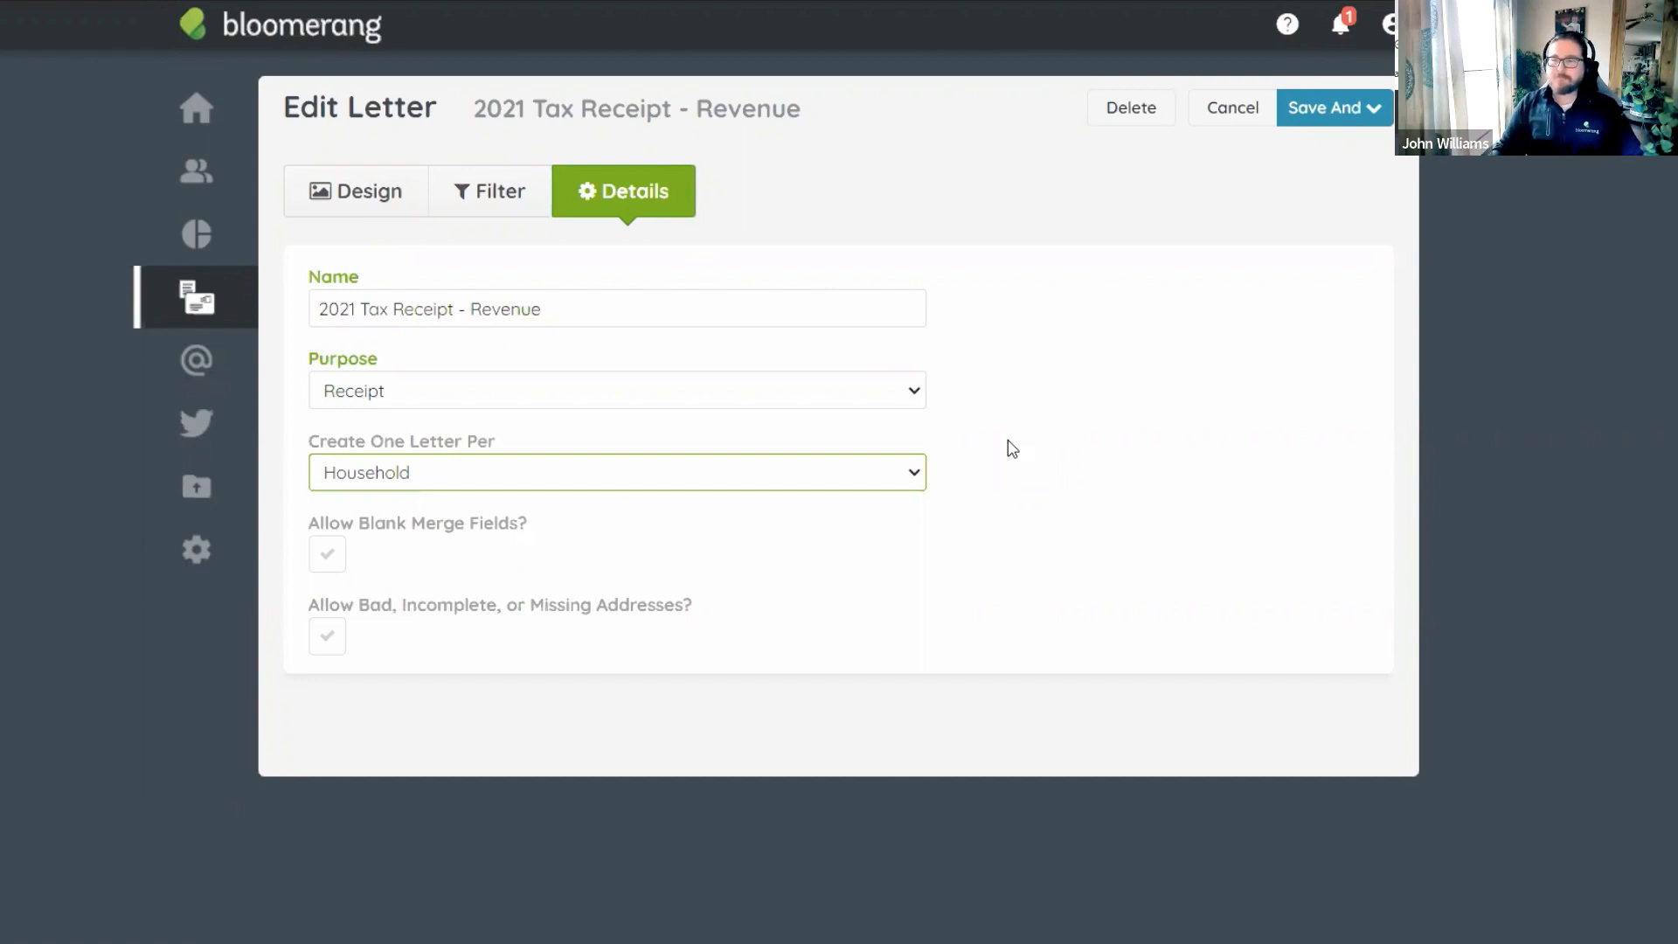
pyautogui.click(1055, 305)
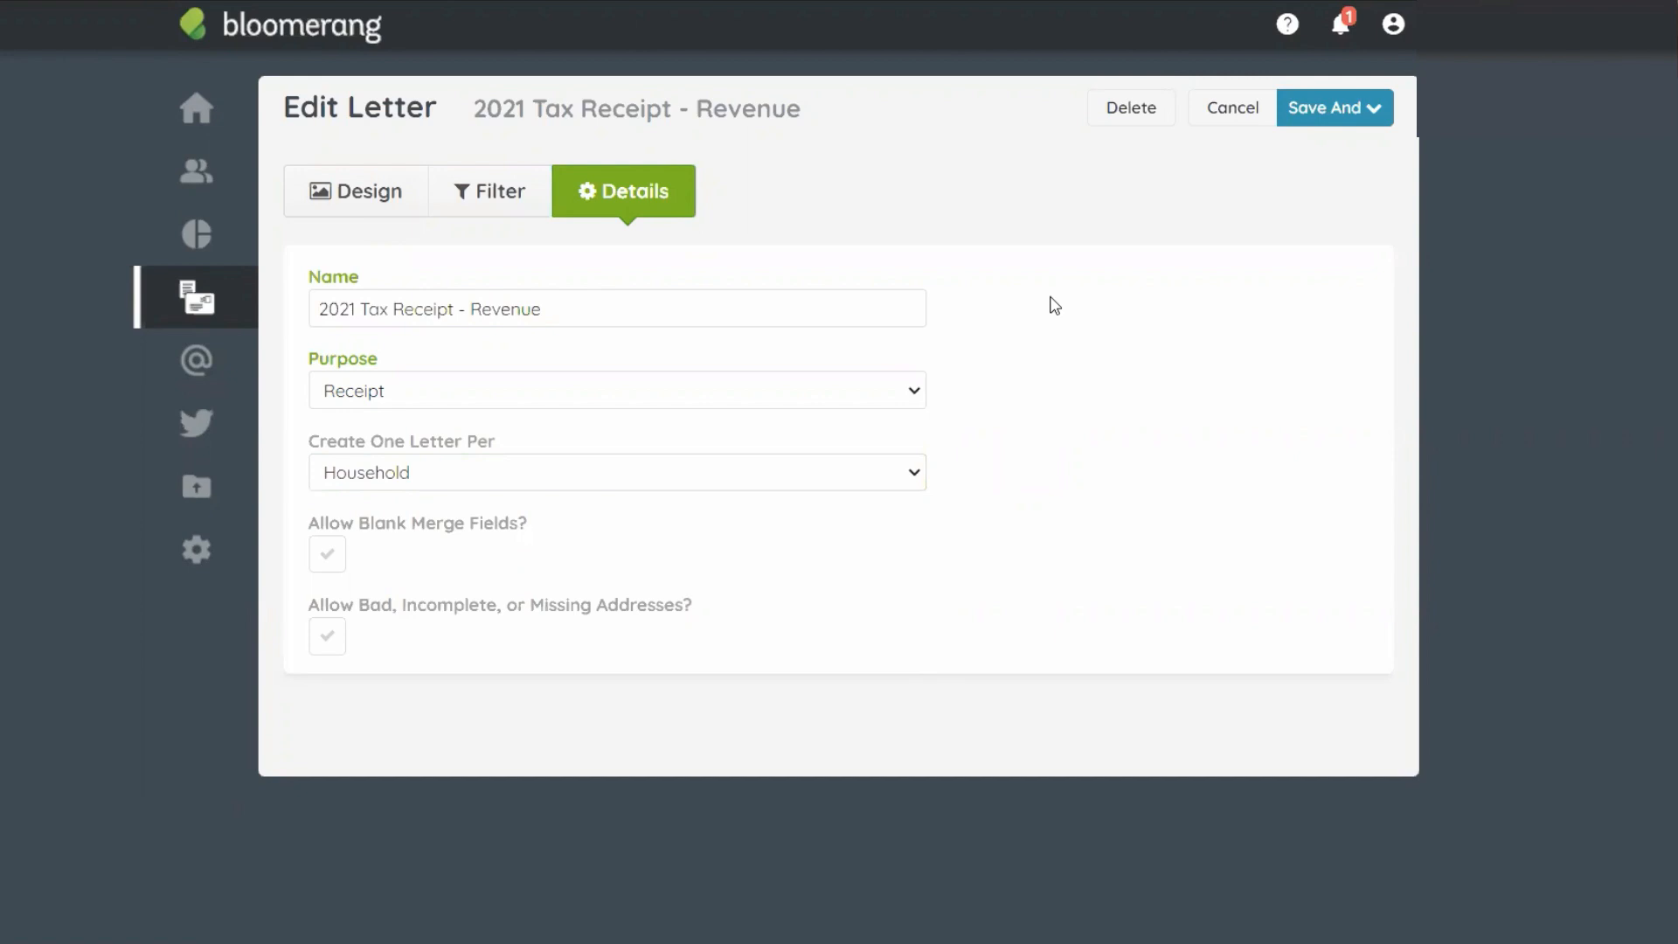
# Insert an empty line at the start of the return address on the Revenue letter's design.
pyautogui.click(367, 194)
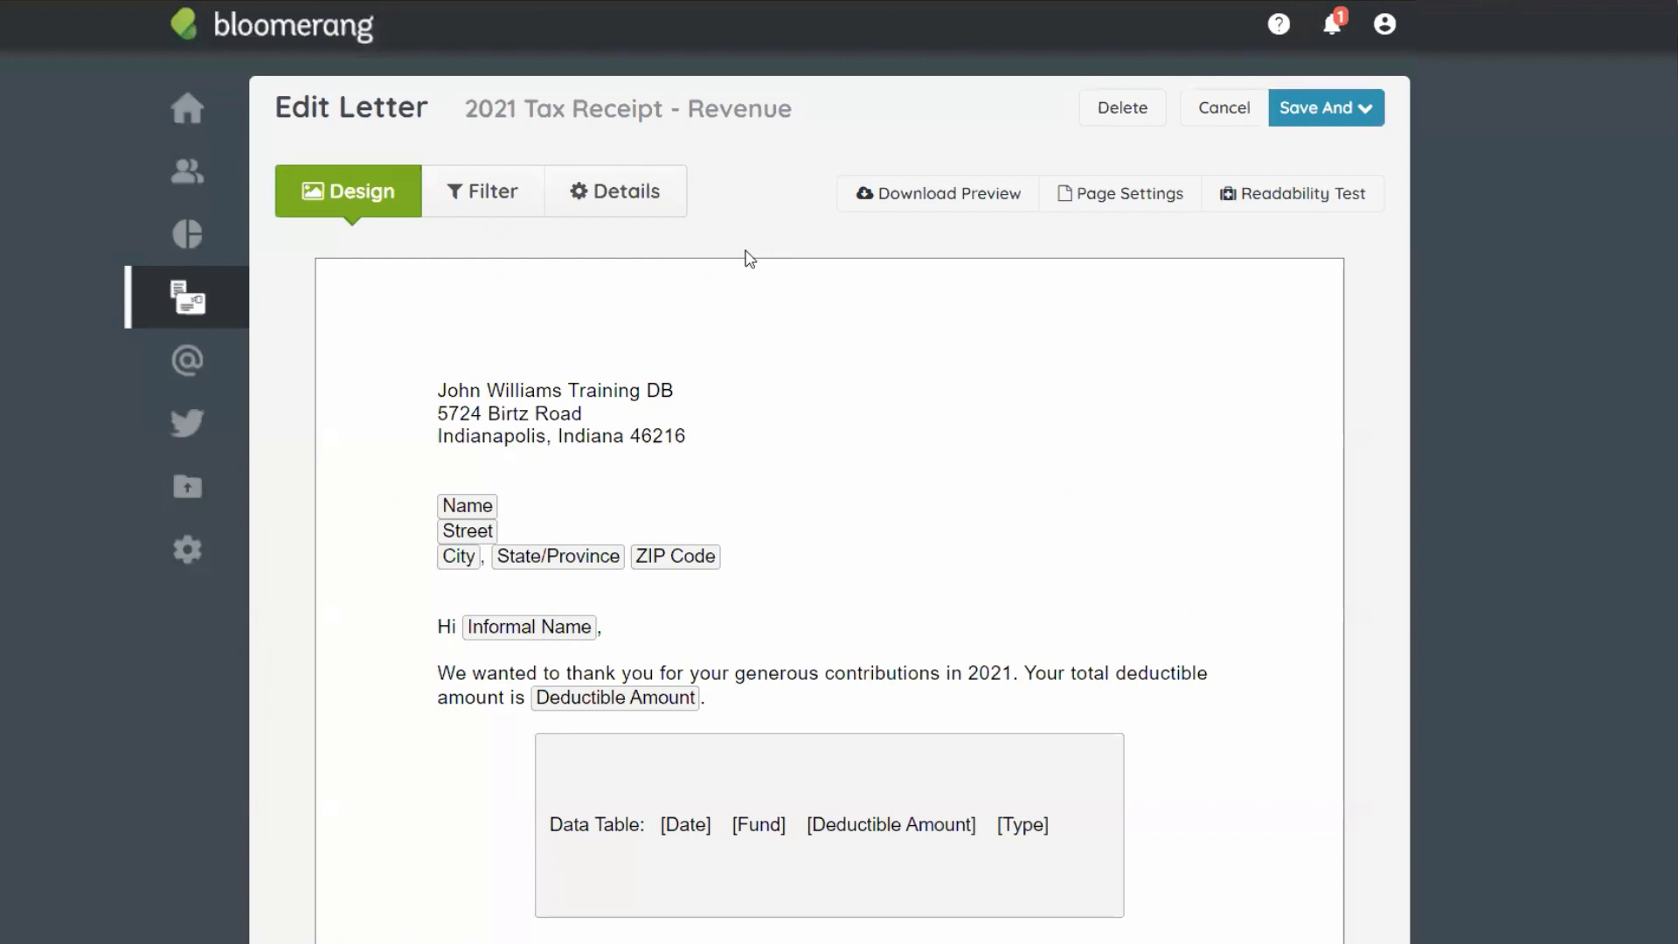
pyautogui.scroll(-2, 704, 287)
pyautogui.scroll(2, 516, 334)
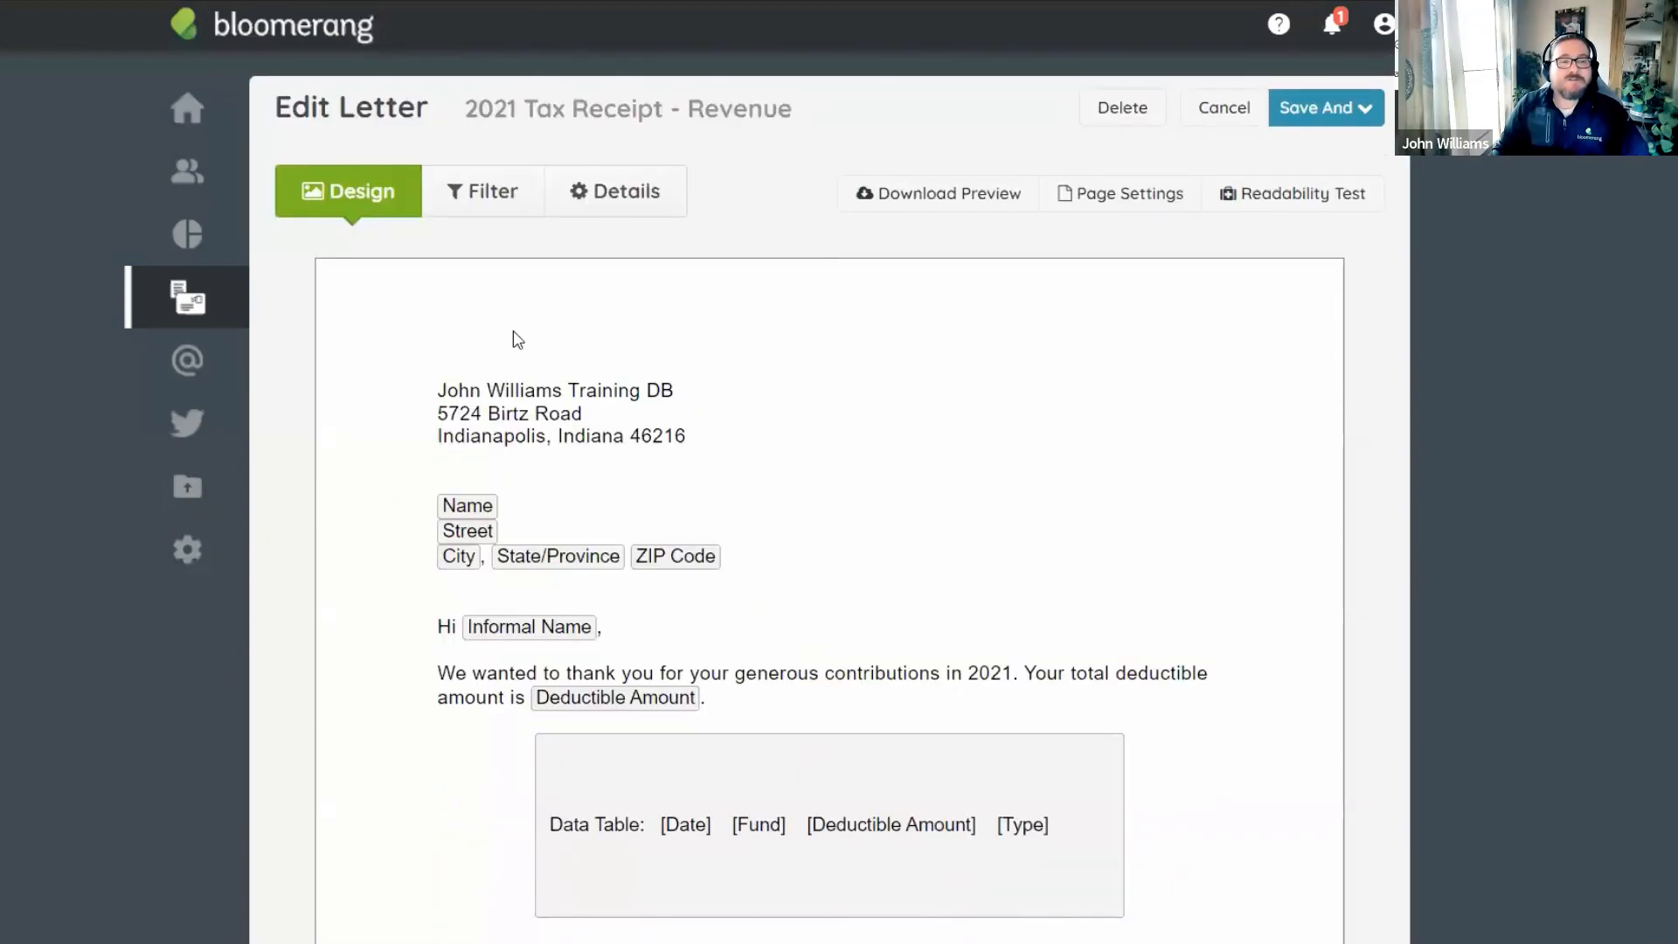
pyautogui.scroll(-1, 490, 328)
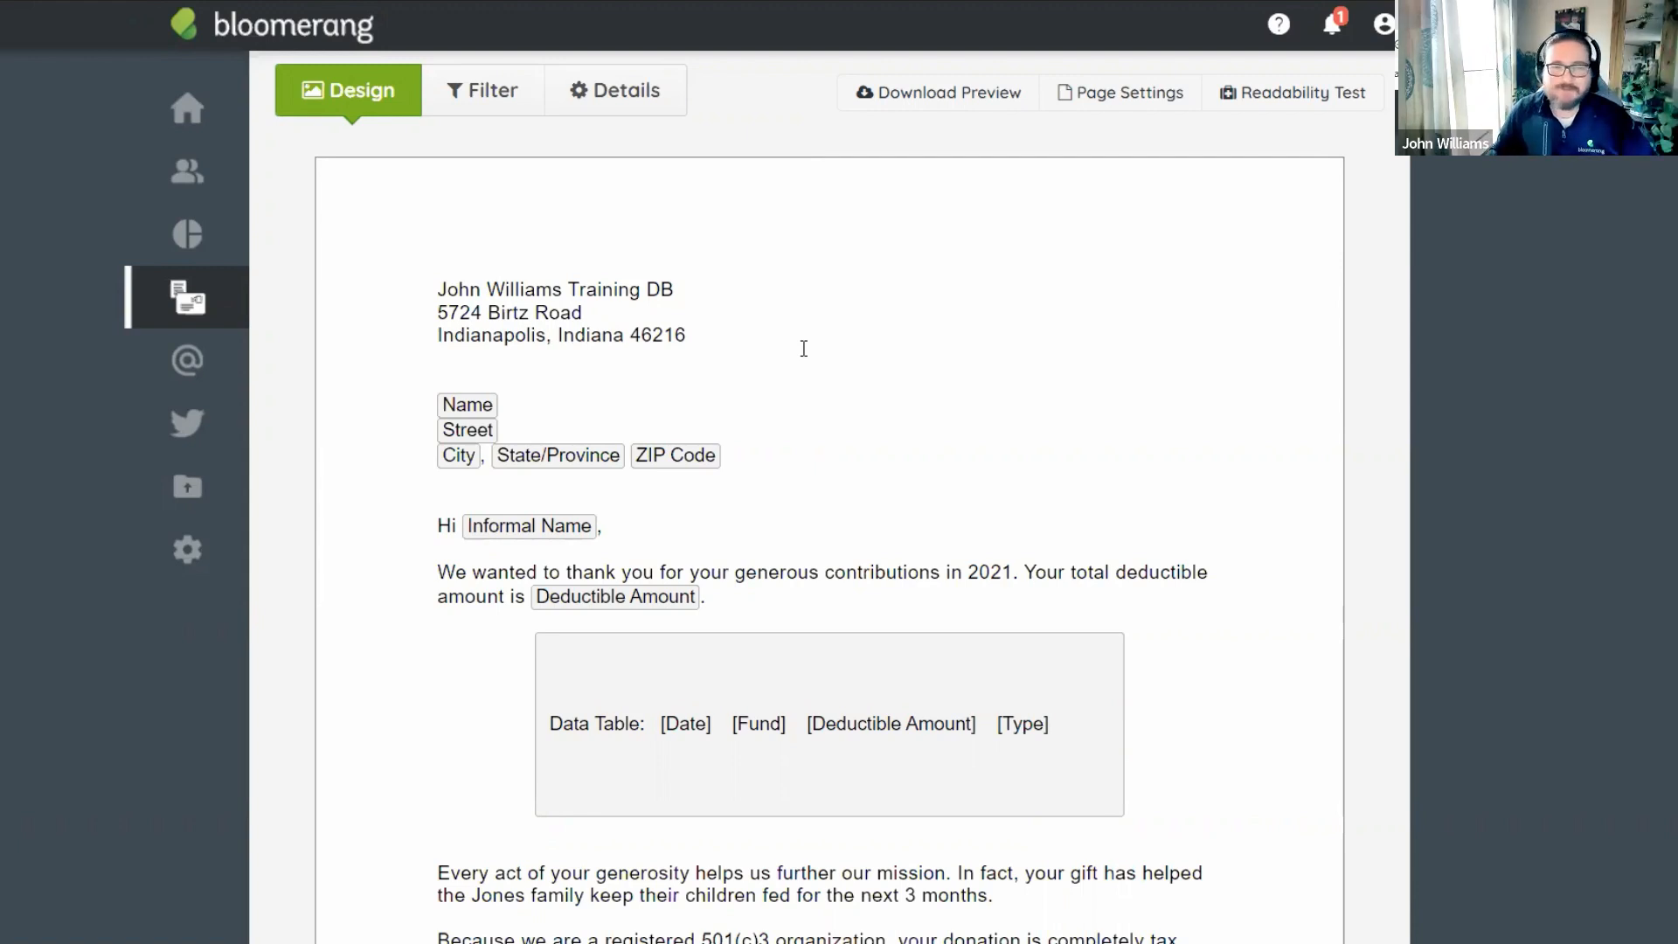
pyautogui.click(442, 298)
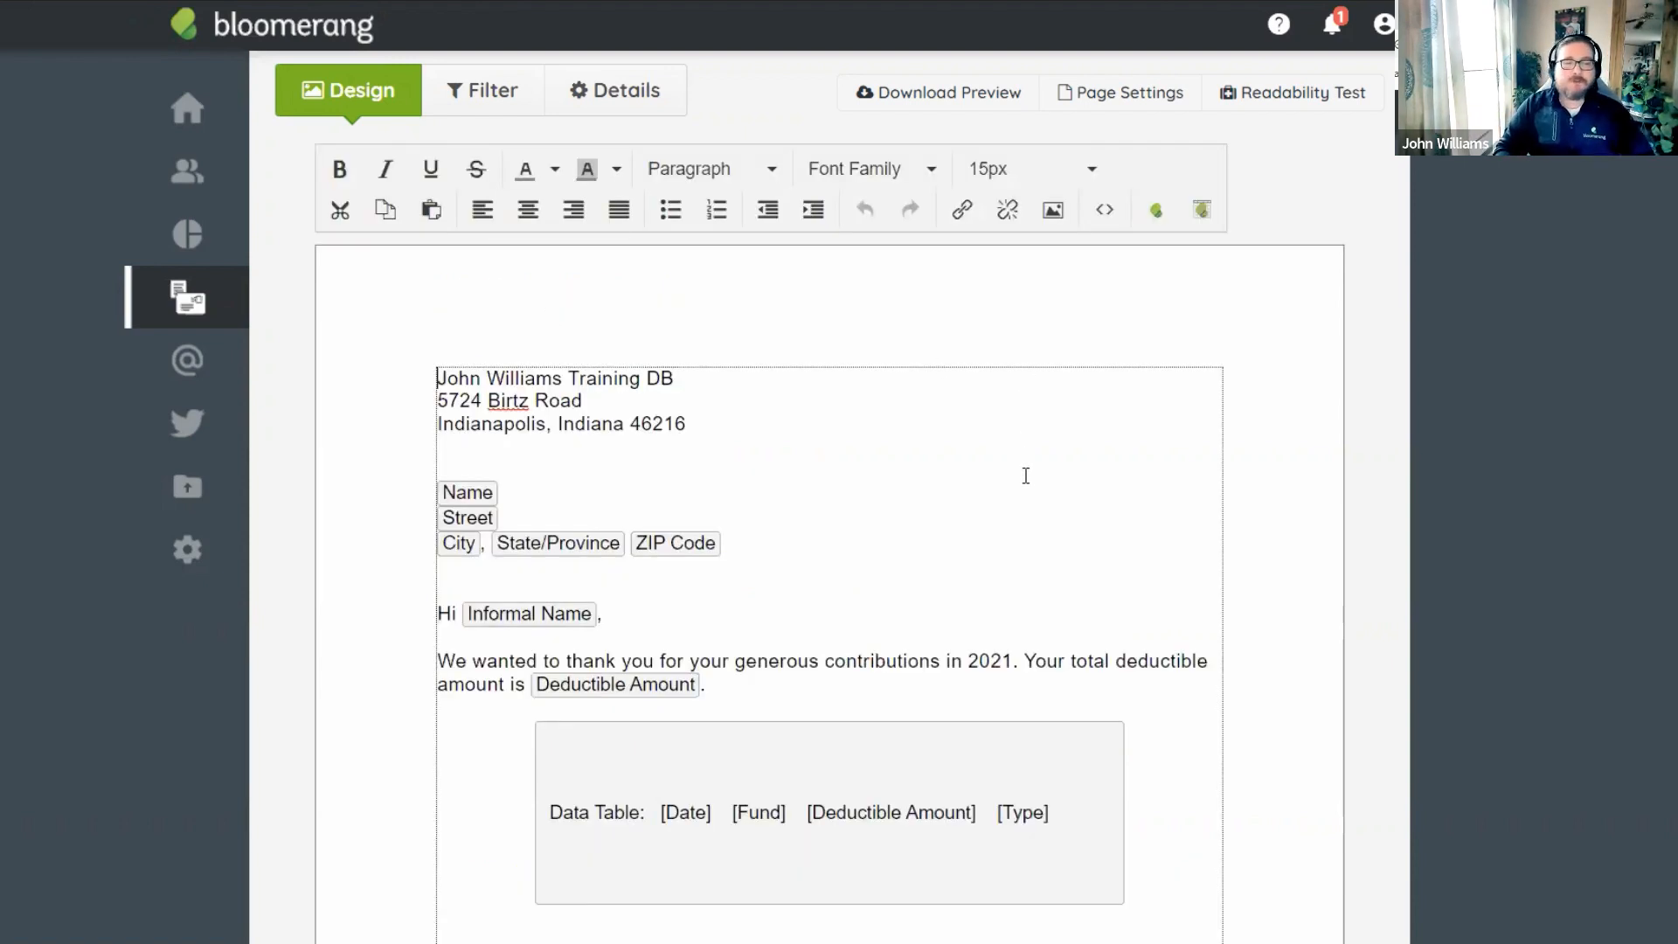
pyautogui.press('Return')
pyautogui.press('Return')
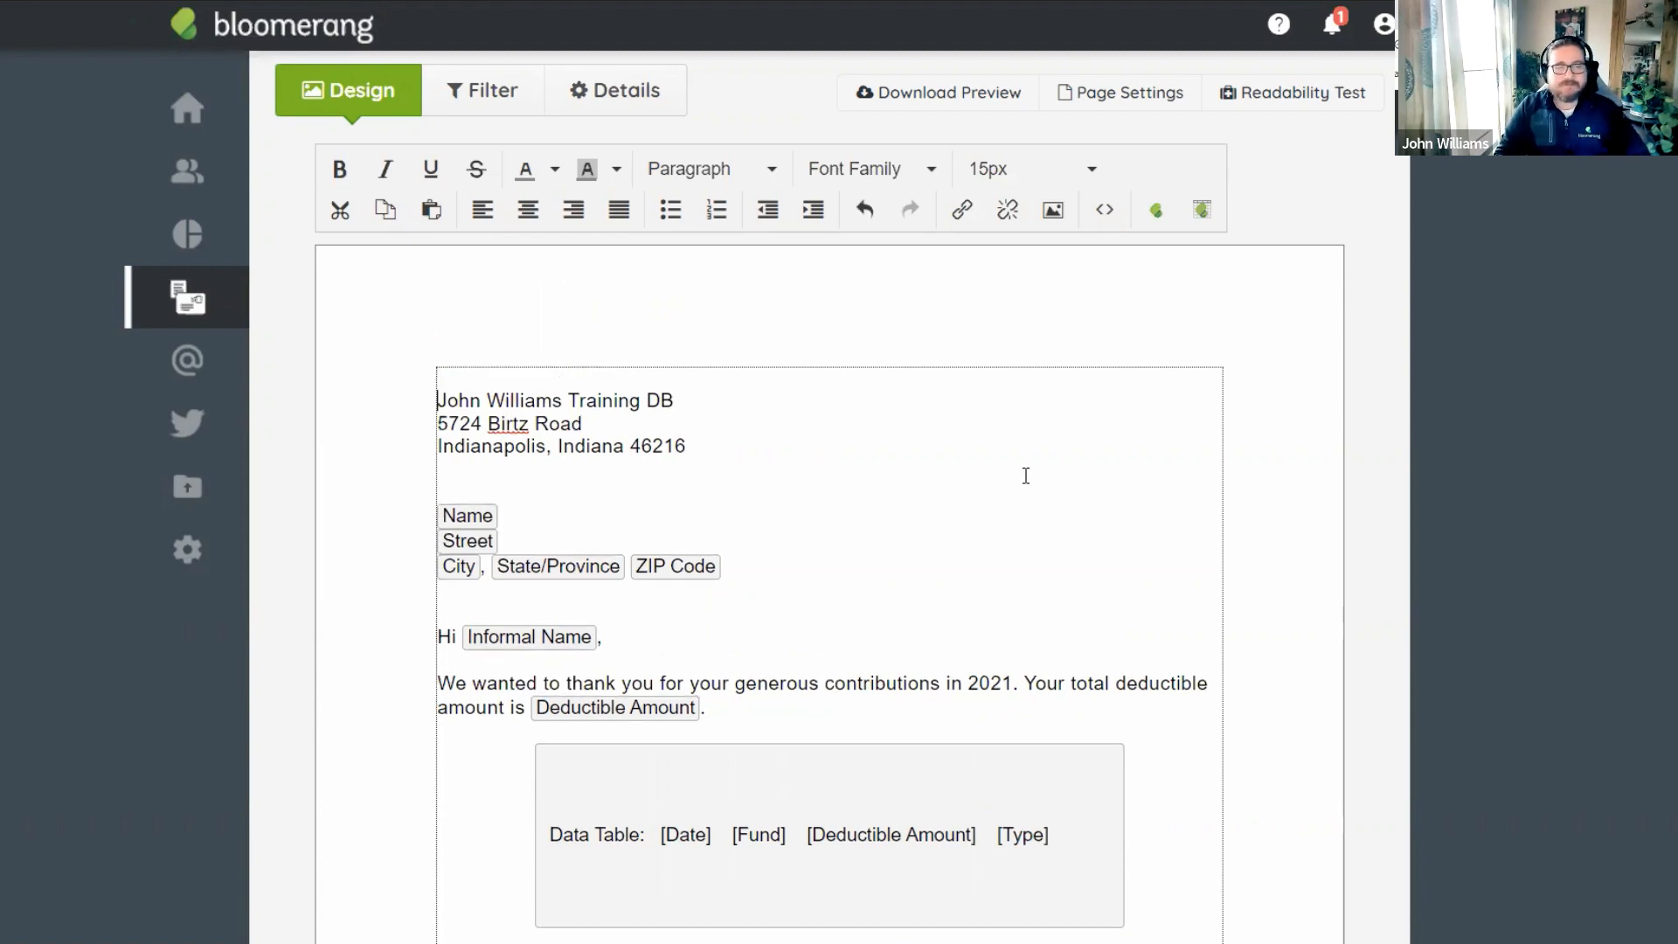
pyautogui.press('Up')
pyautogui.press('Up')
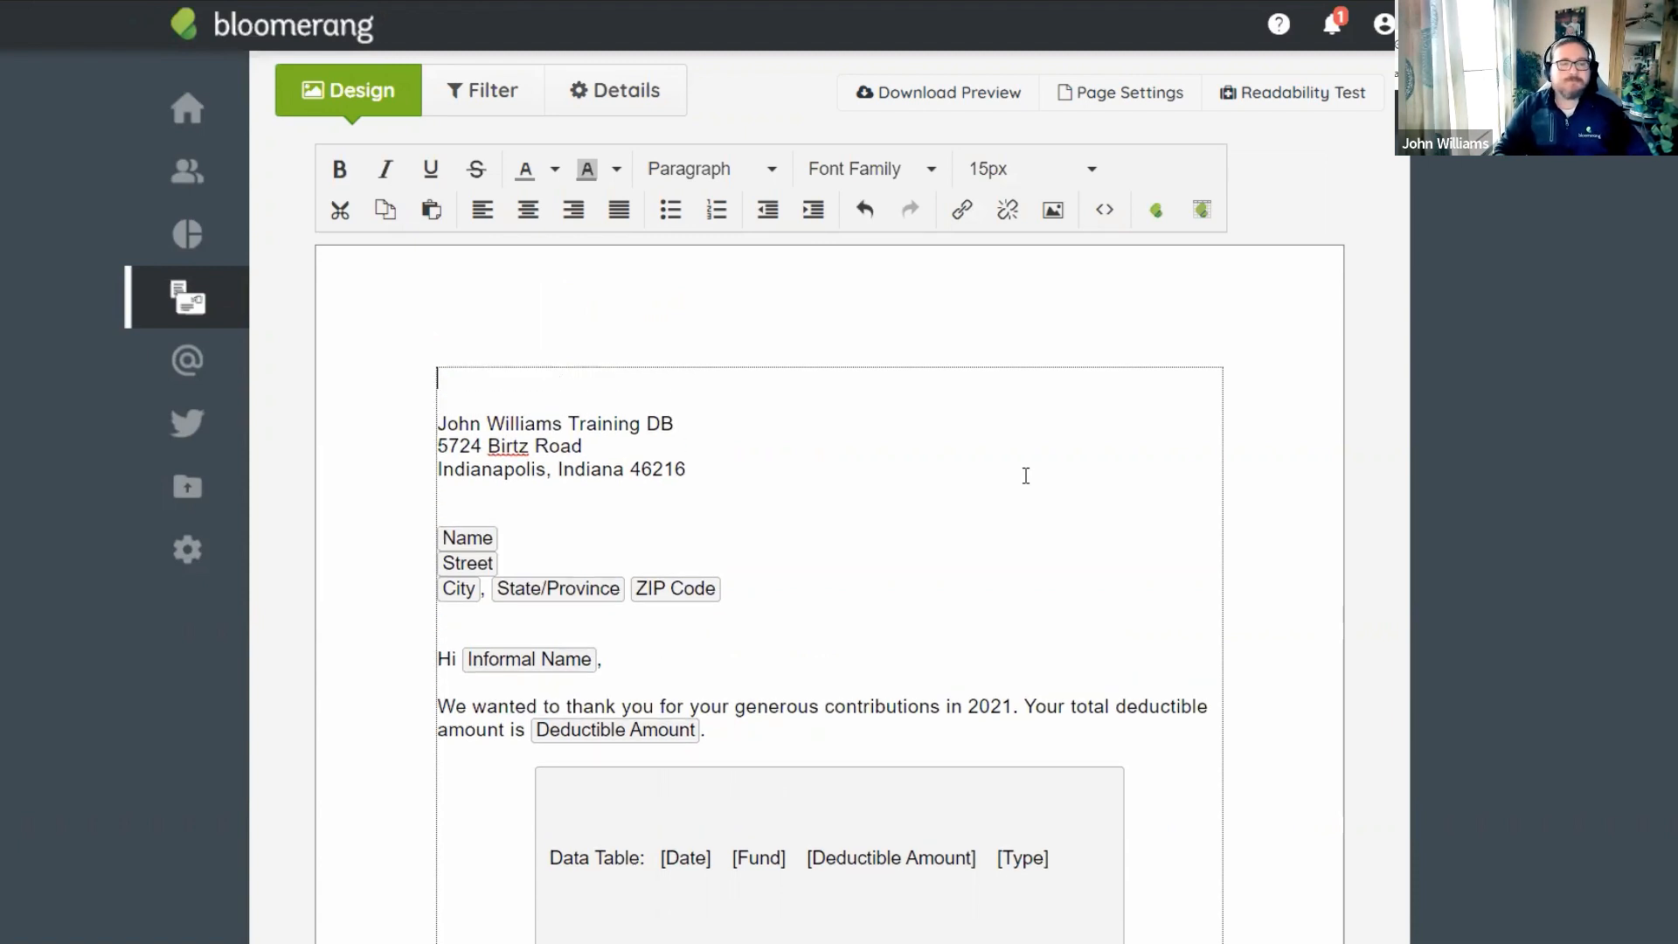
pyautogui.click(1055, 213)
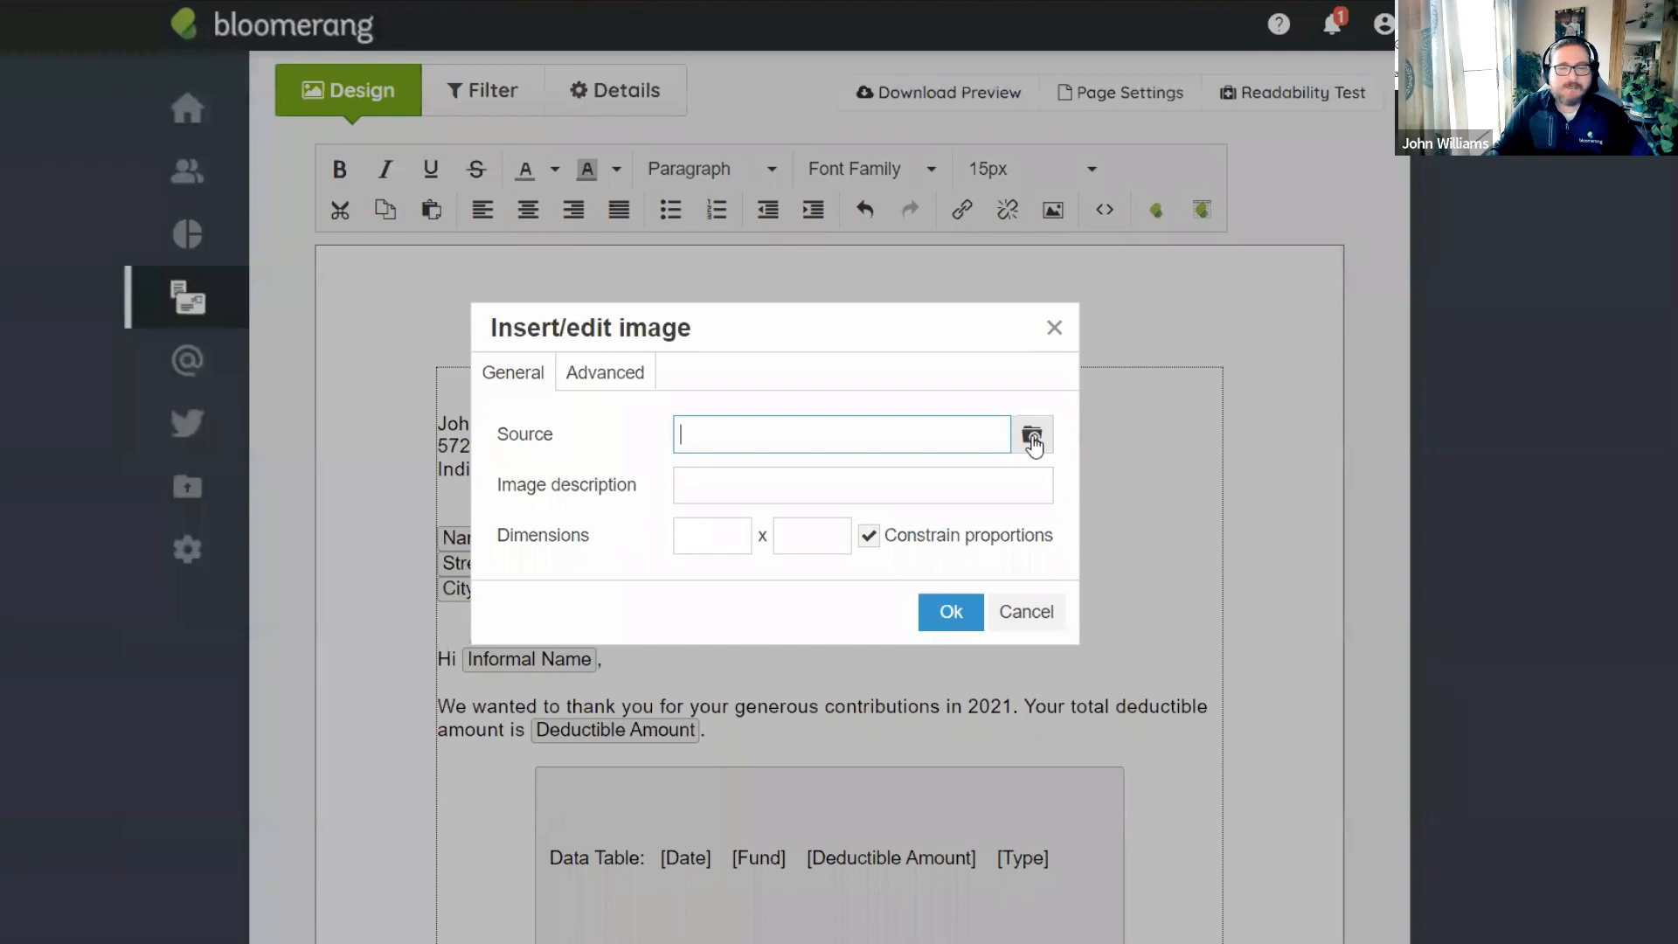
pyautogui.click(1032, 436)
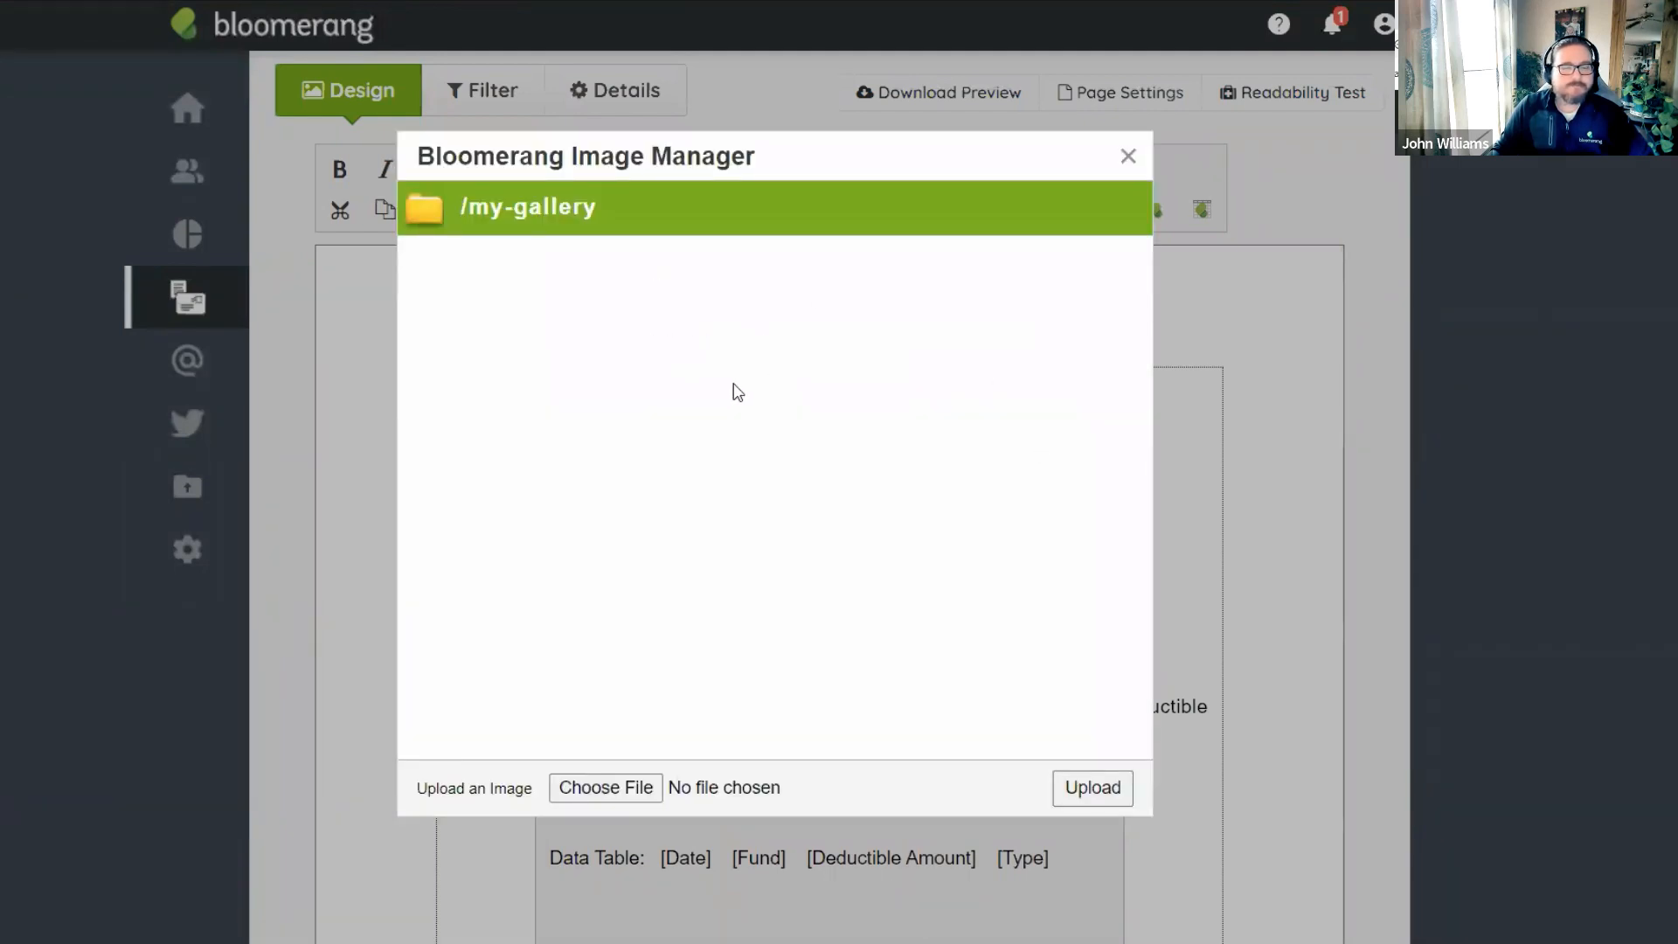
pyautogui.click(1127, 158)
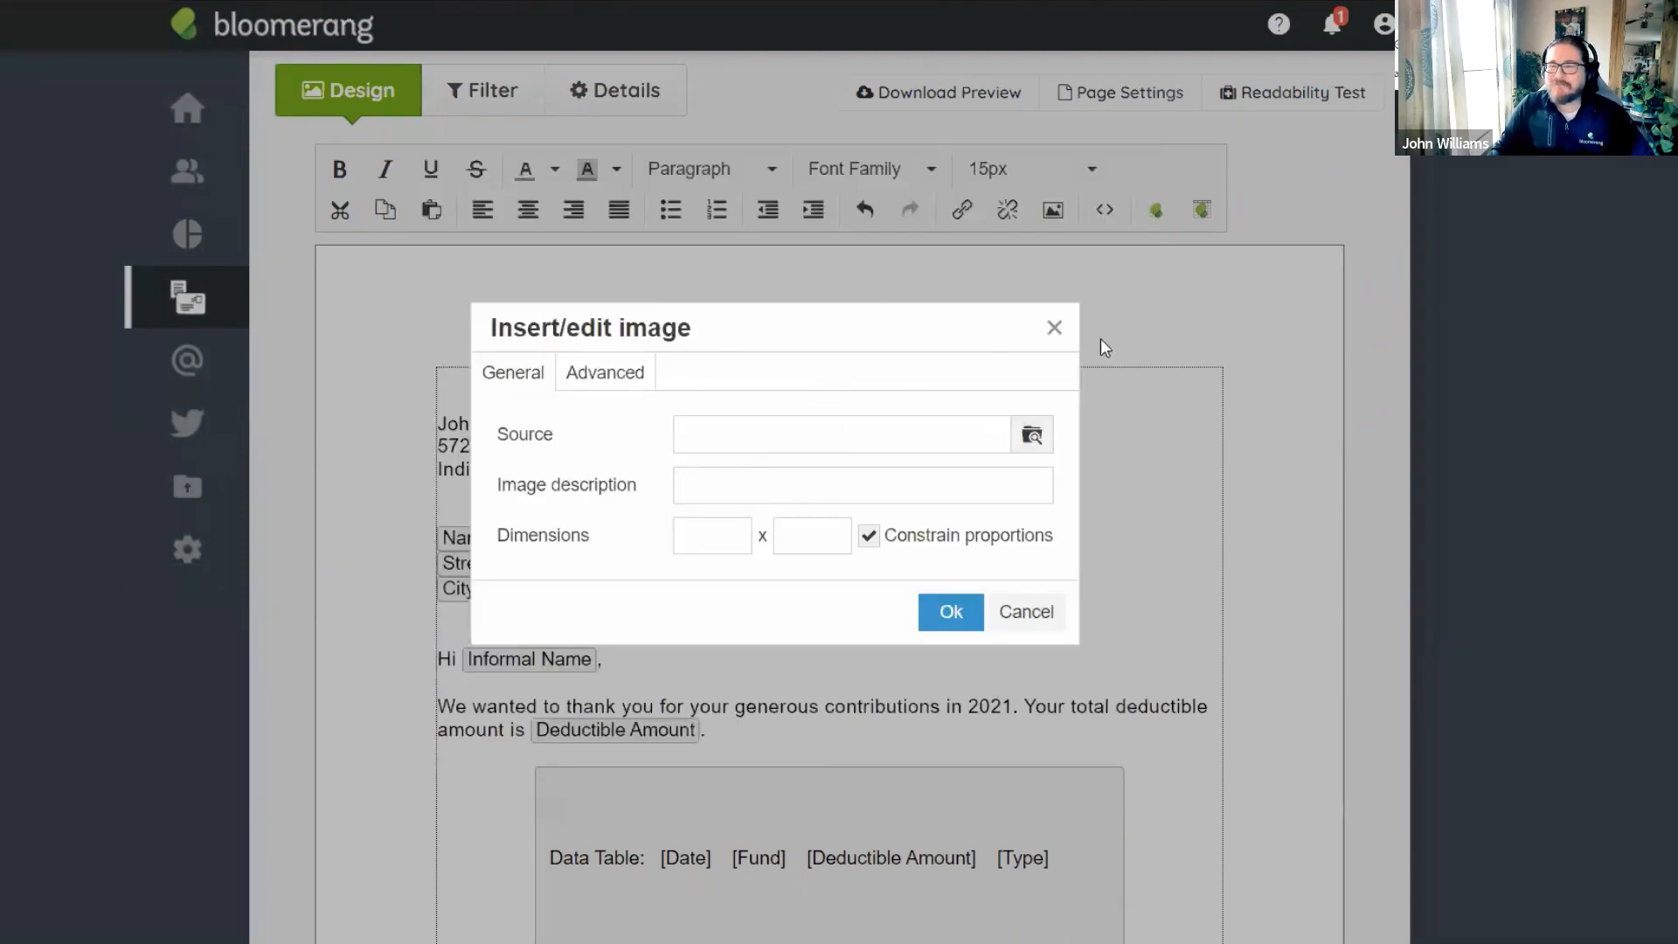
pyautogui.click(1034, 437)
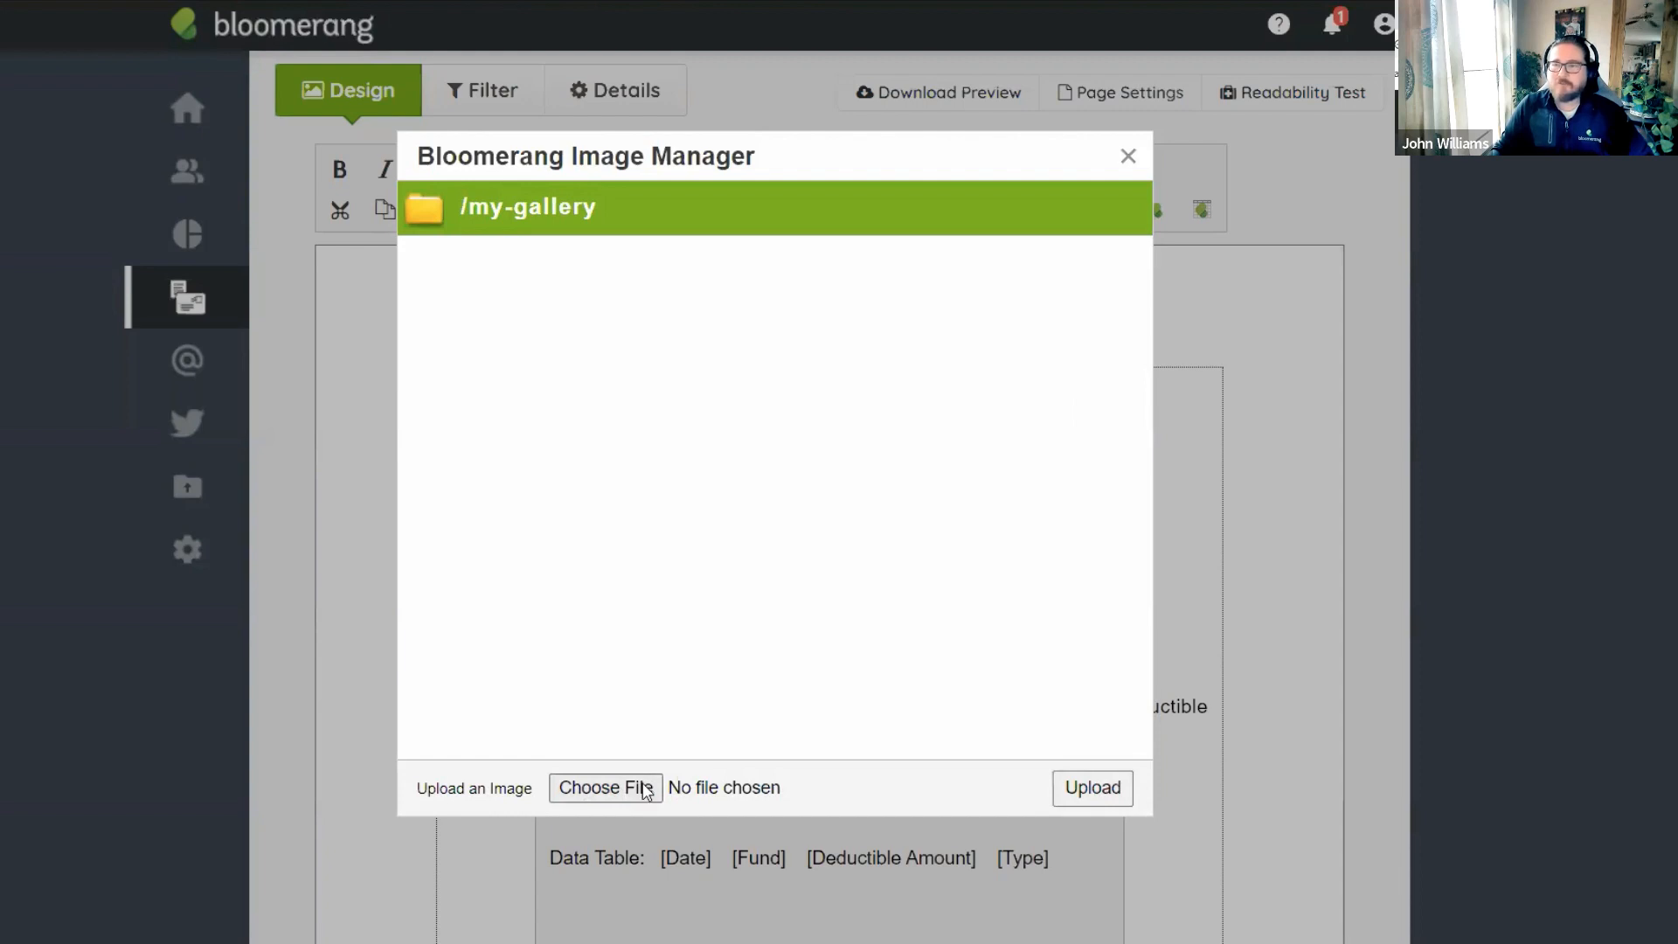
pyautogui.click(1128, 162)
pyautogui.click(1052, 326)
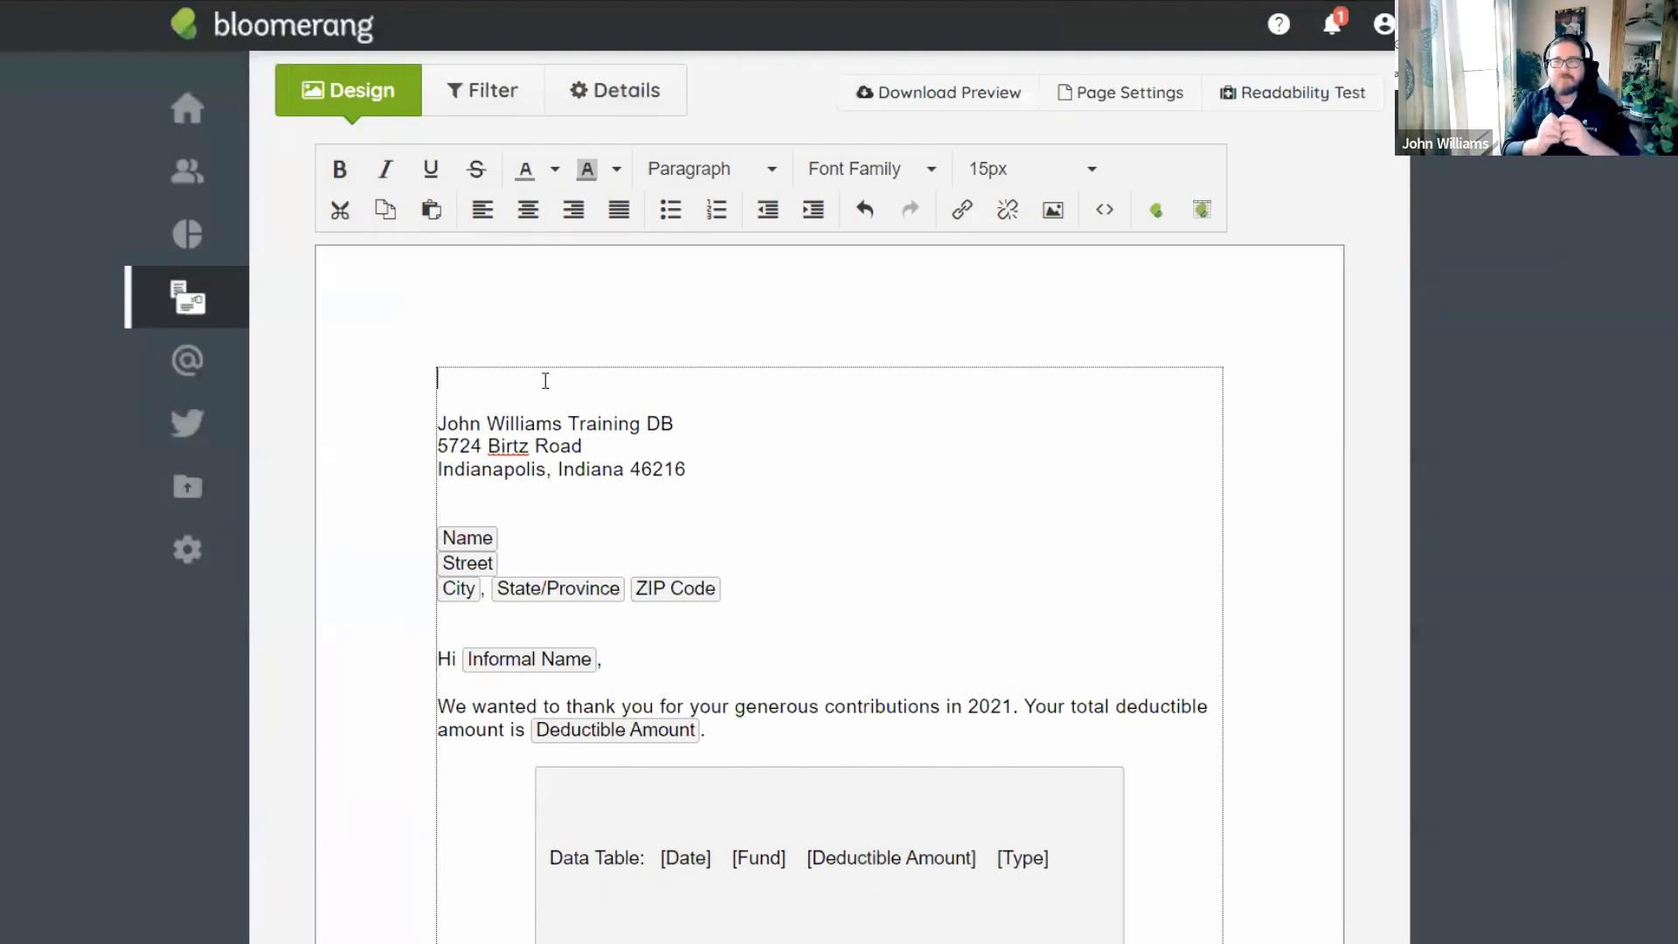
# Delete the empty lines above the return address, which also trims the organisation name's final B.
pyautogui.press('Down')
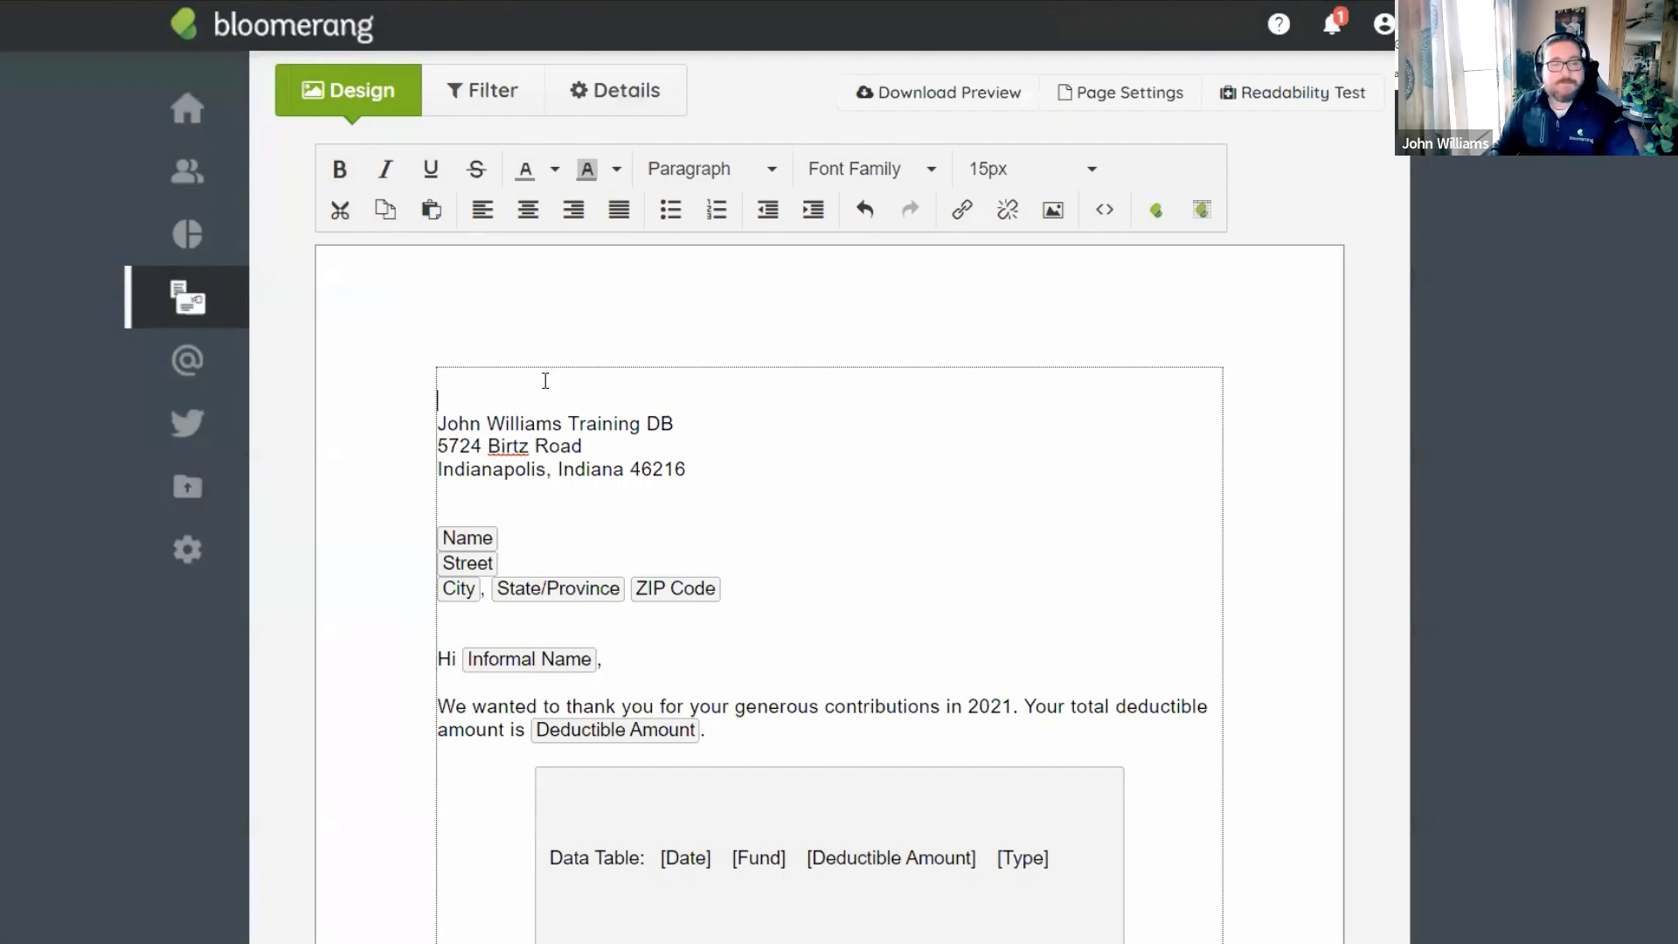
pyautogui.press('Down')
pyautogui.press('BackSpace')
pyautogui.press('End')
pyautogui.press('BackSpace')
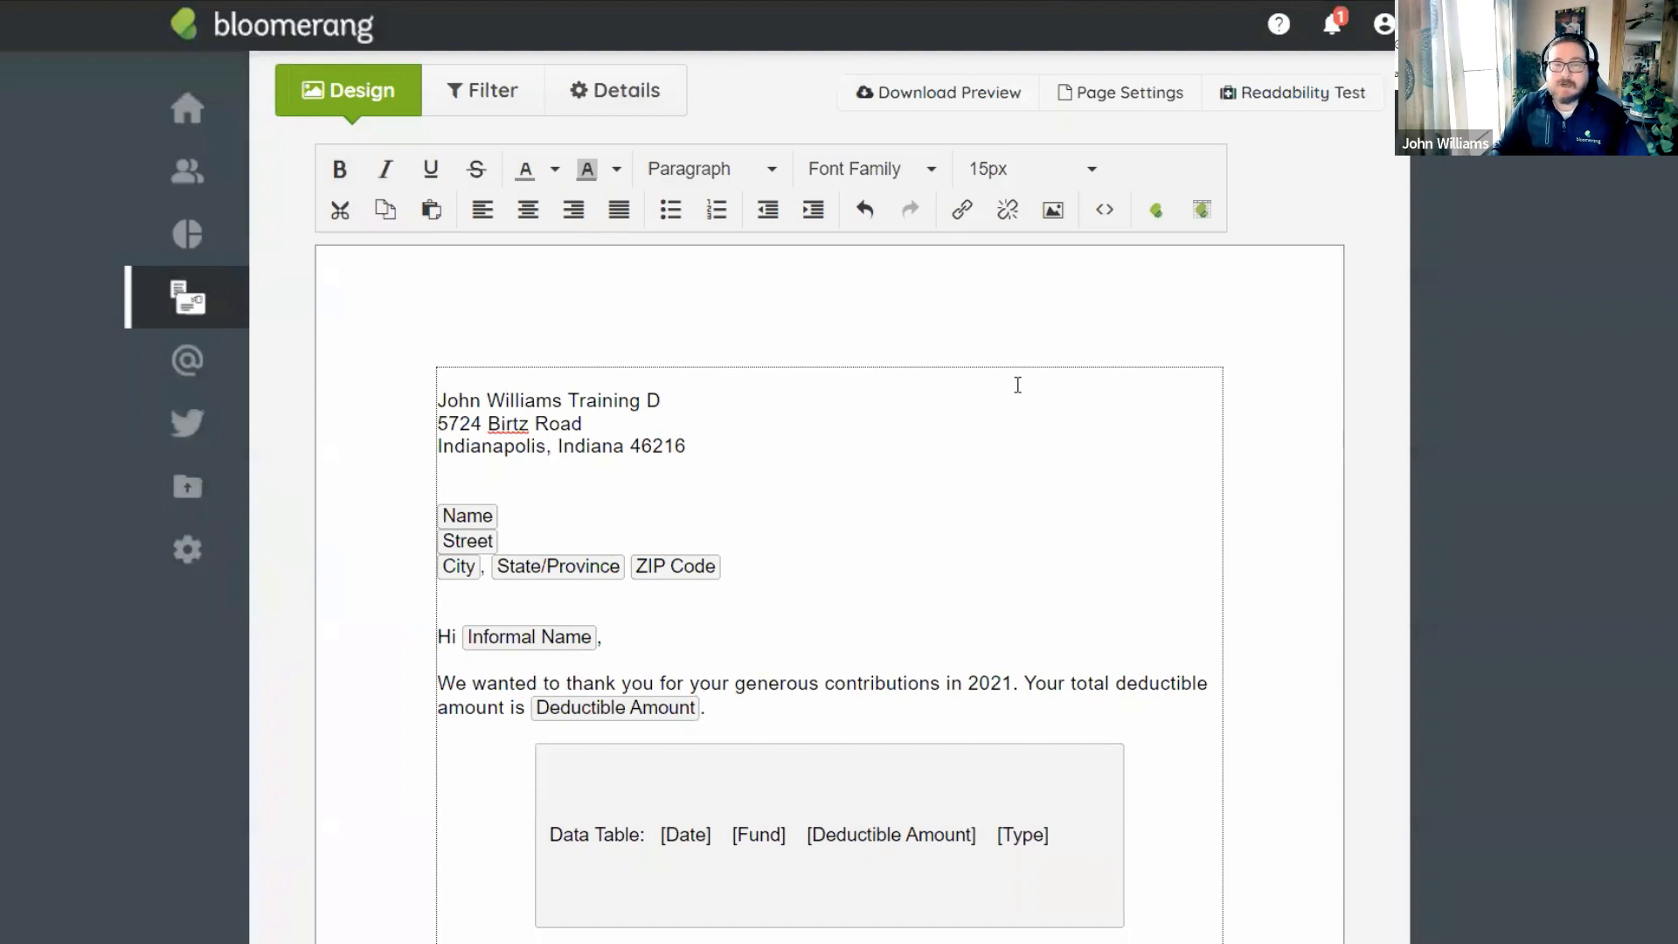
pyautogui.scroll(-2, 608, 414)
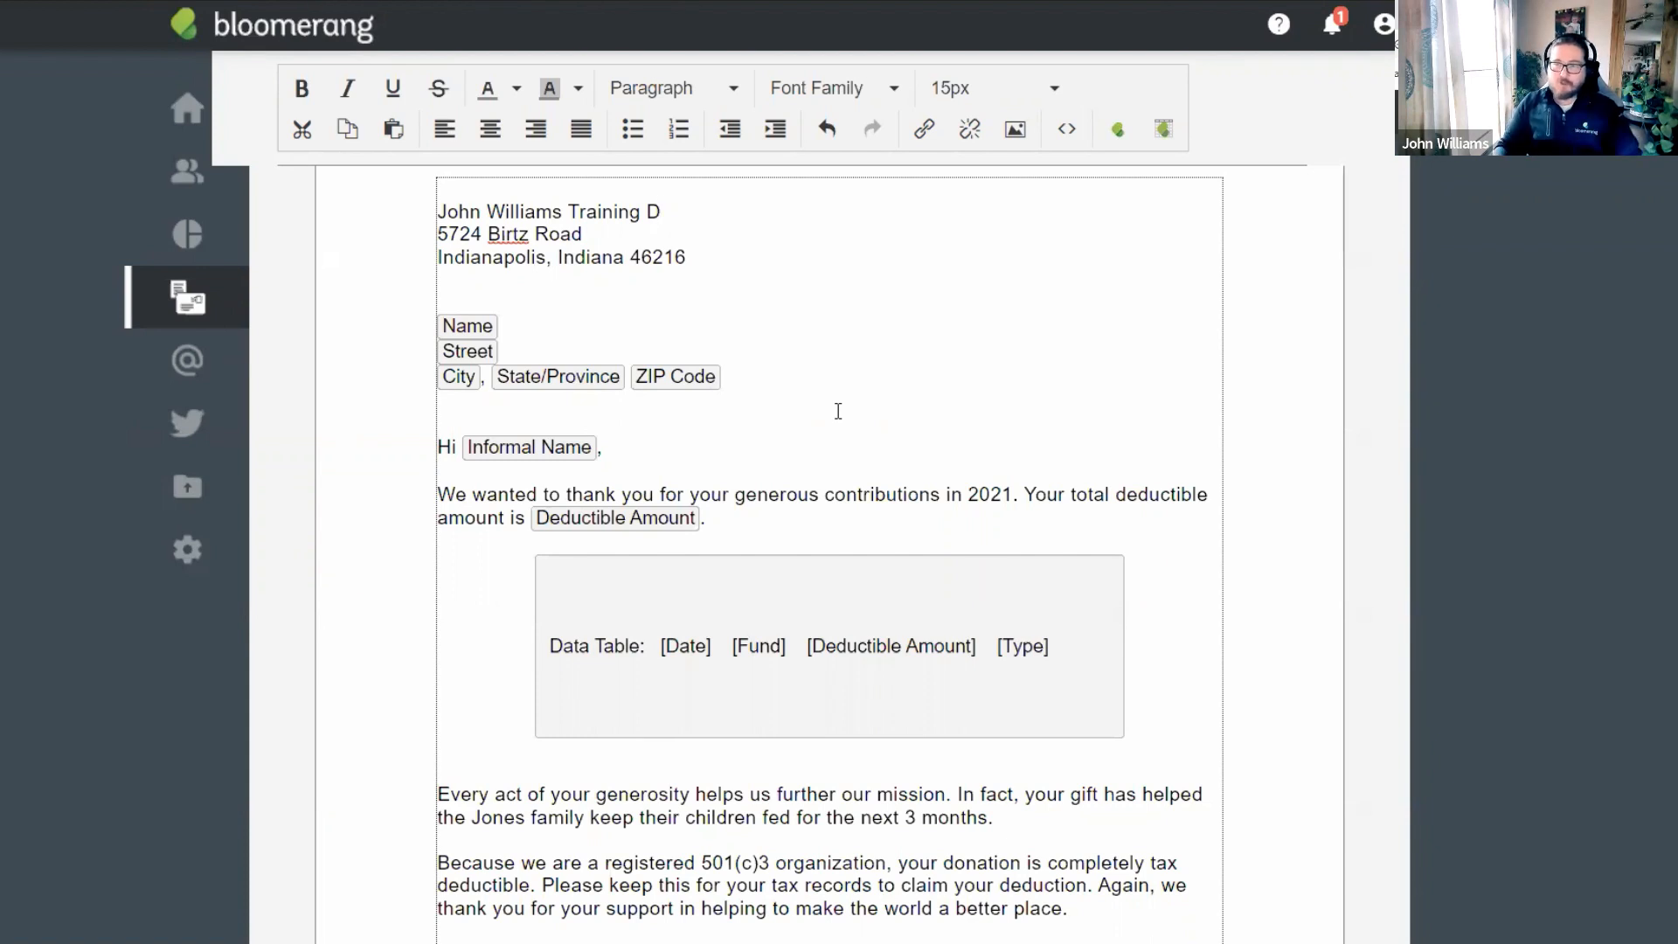
pyautogui.scroll(3, 854, 411)
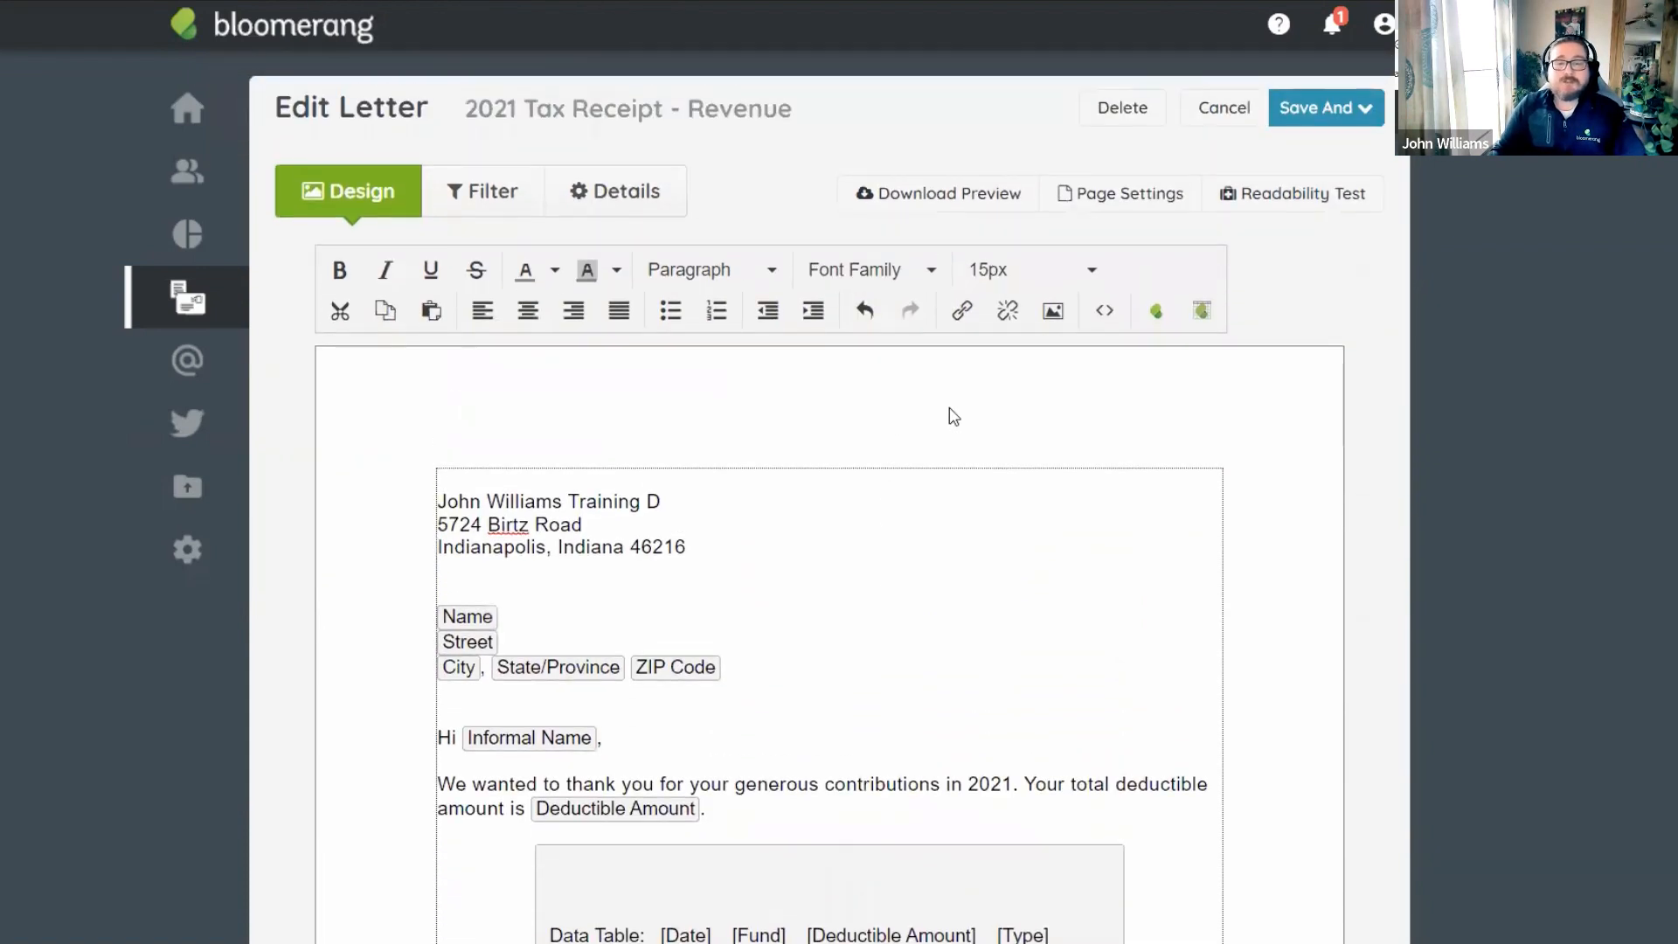
pyautogui.click(1149, 202)
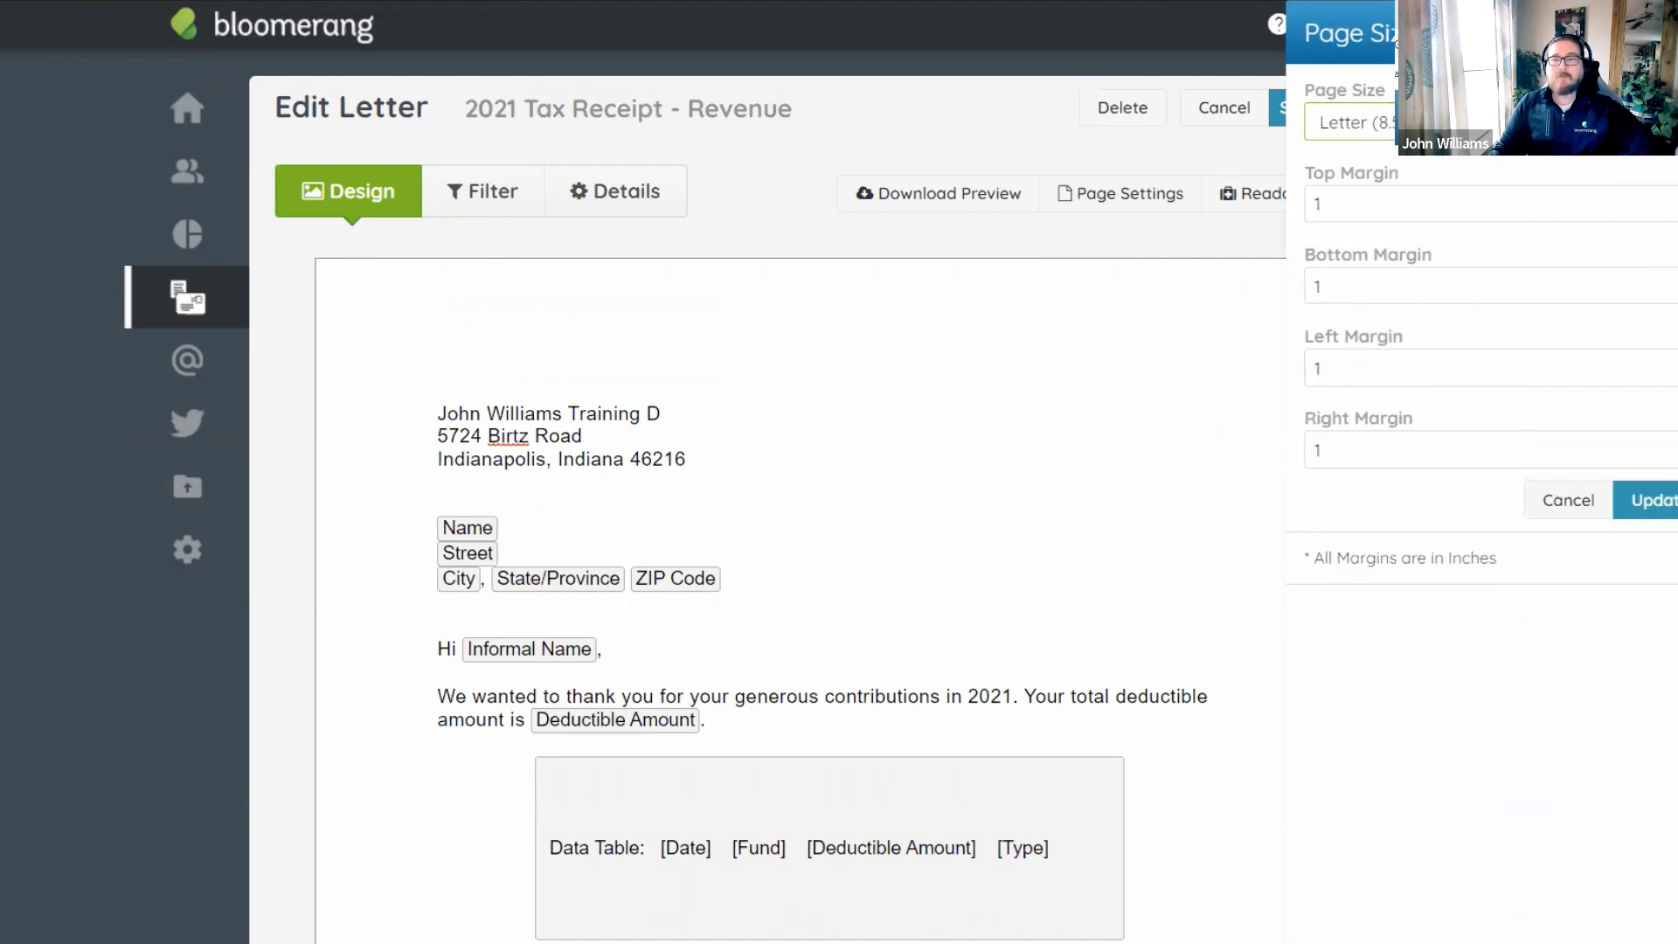
pyautogui.scroll(-5, 738, 484)
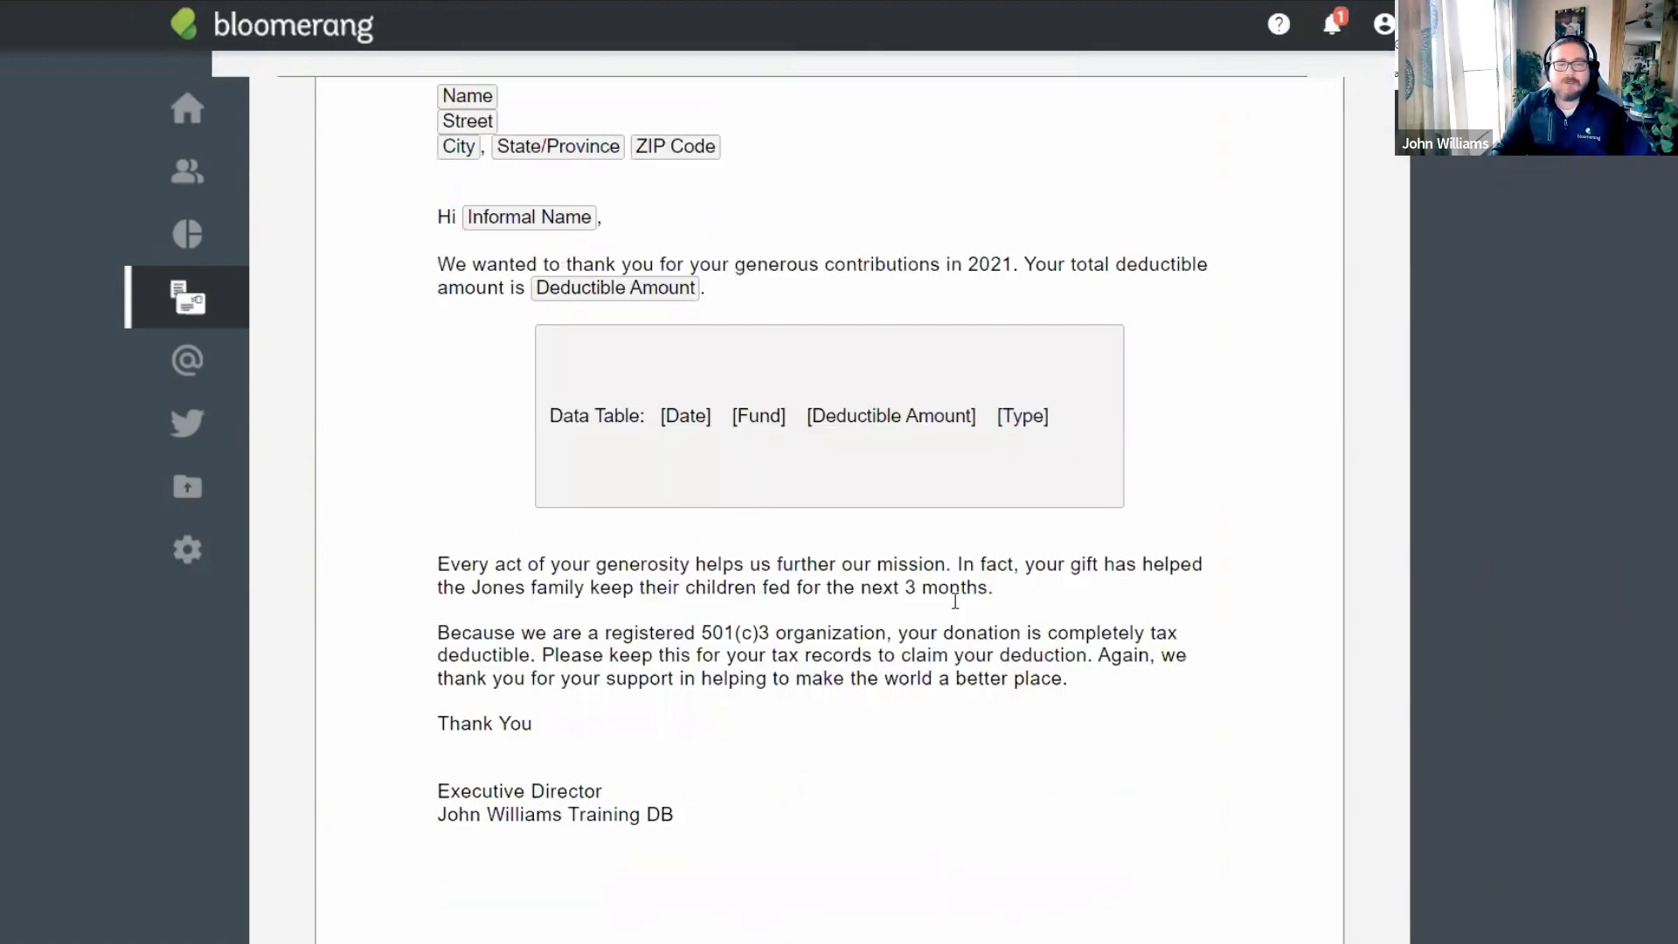
pyautogui.scroll(-1, 956, 602)
pyautogui.scroll(6, 918, 753)
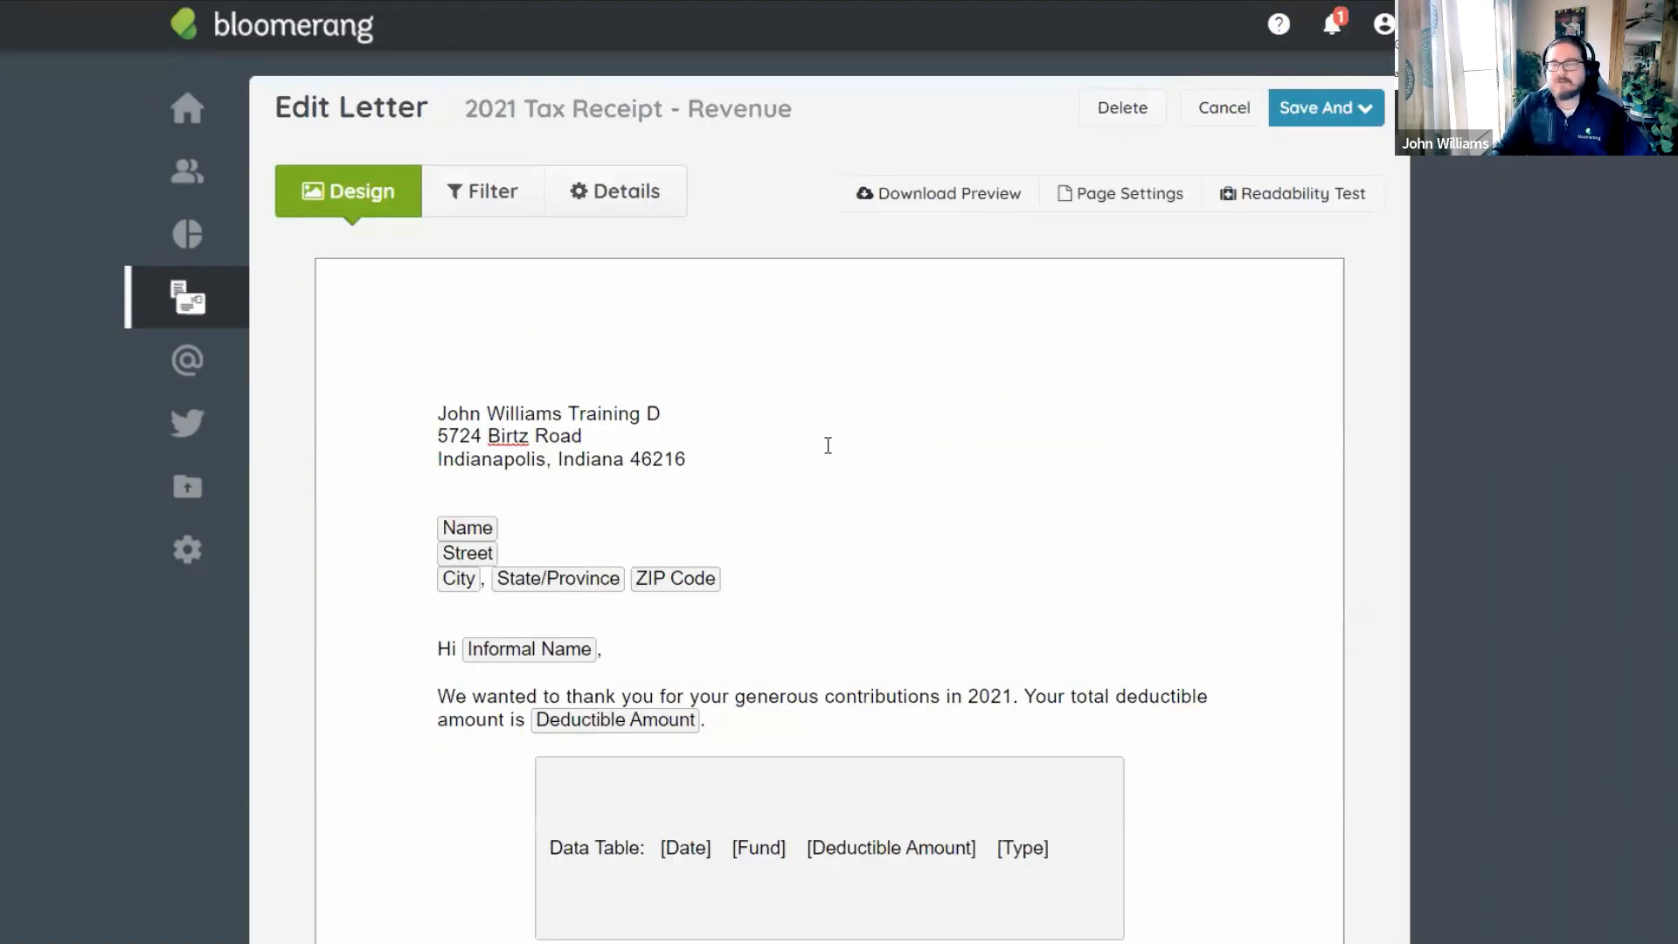
pyautogui.click(718, 421)
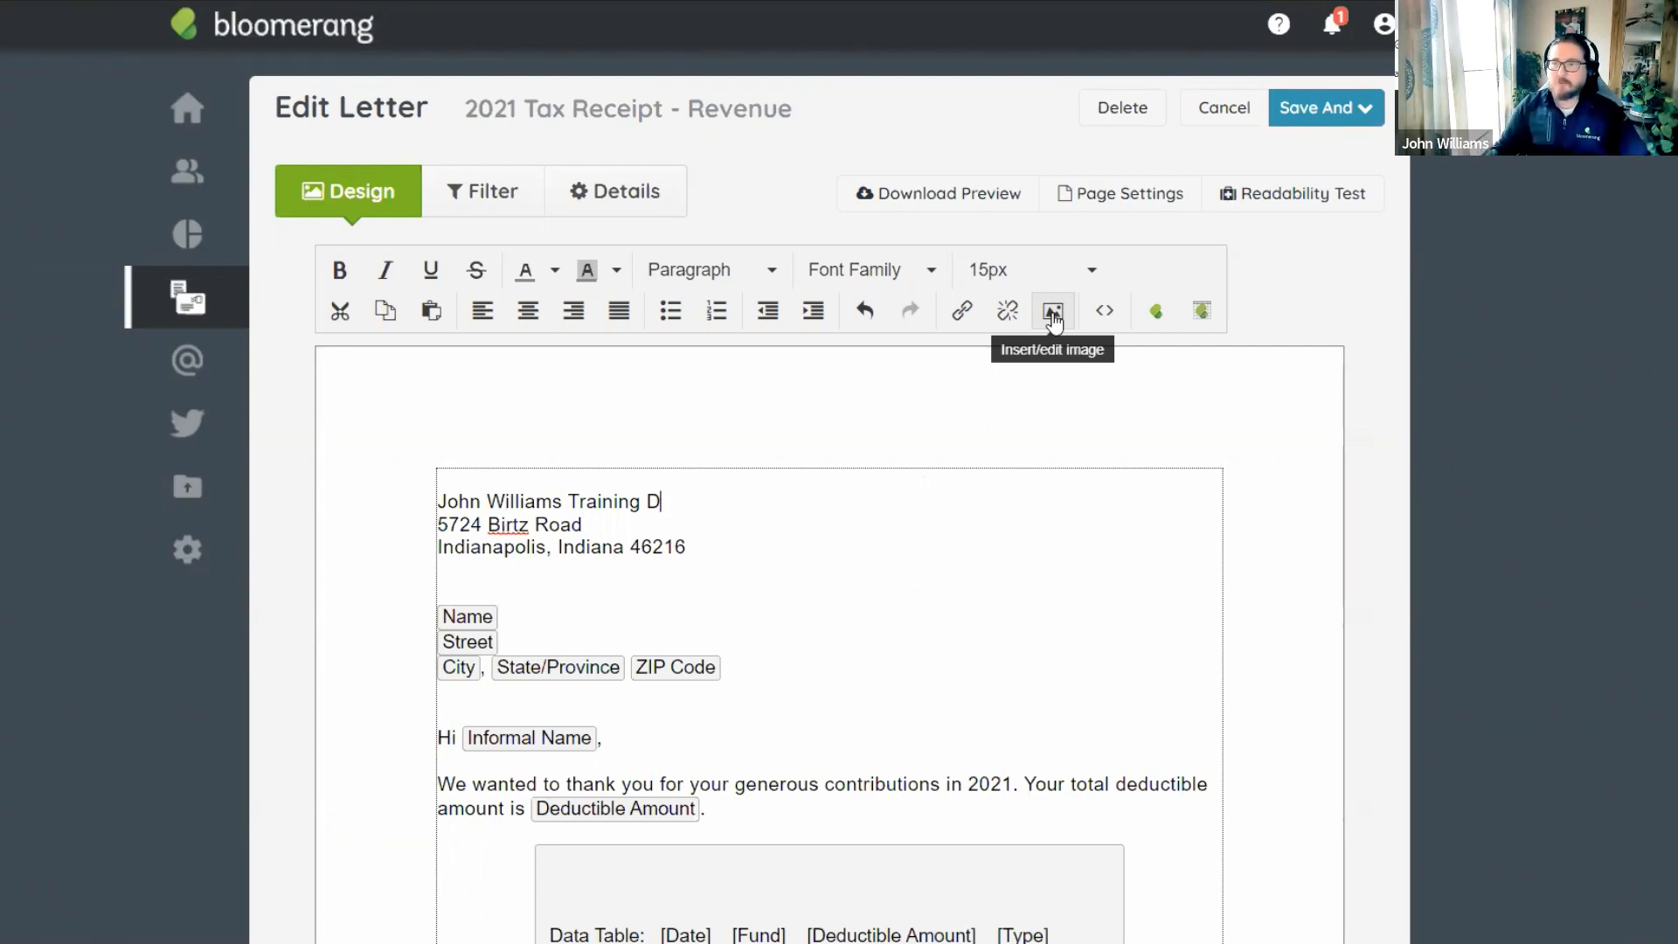
# Type B after 'Training D' so the return address's first line ends in DB again.
pyautogui.click(1268, 314)
pyautogui.click(841, 464)
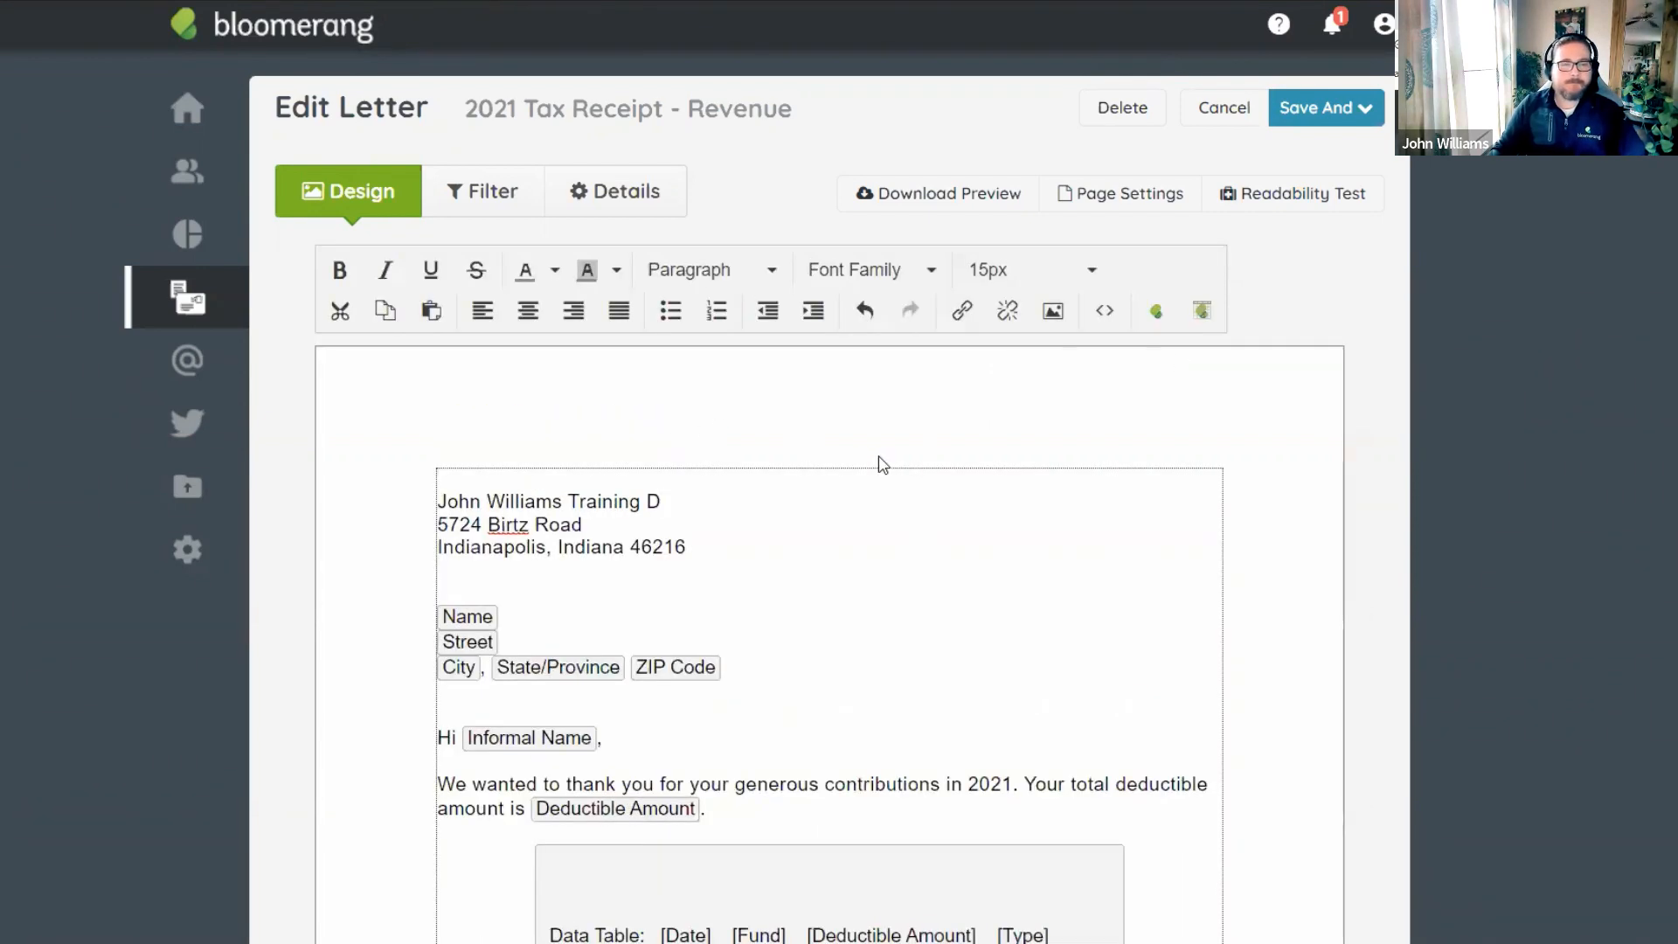
pyautogui.write('B')
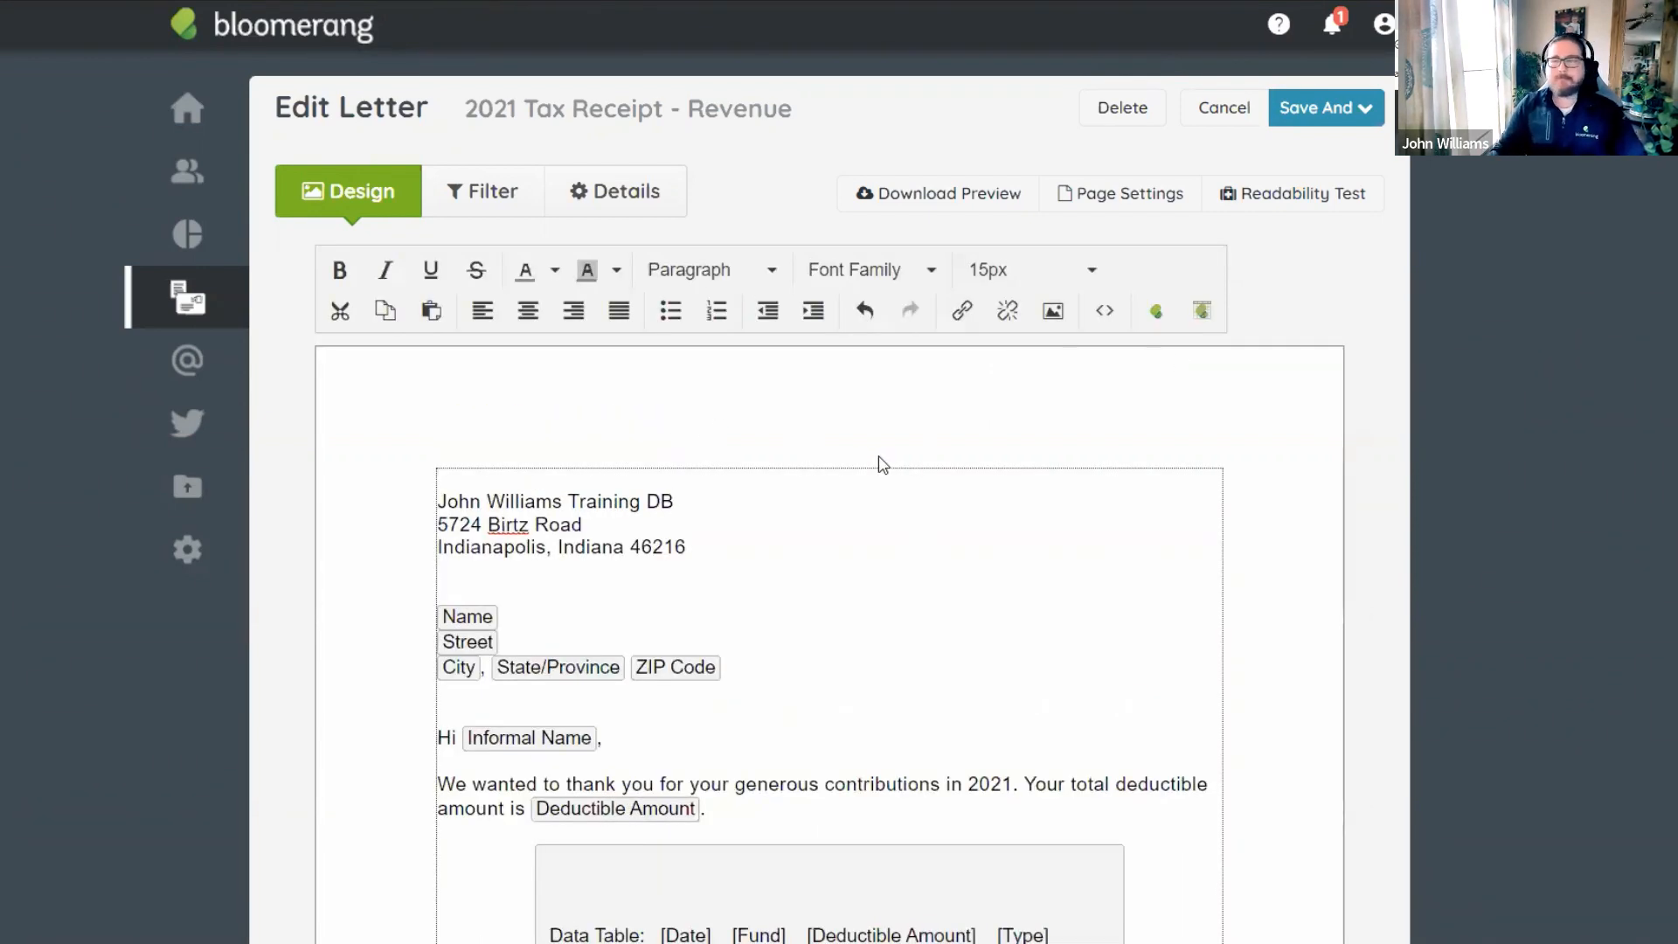
pyautogui.click(1399, 455)
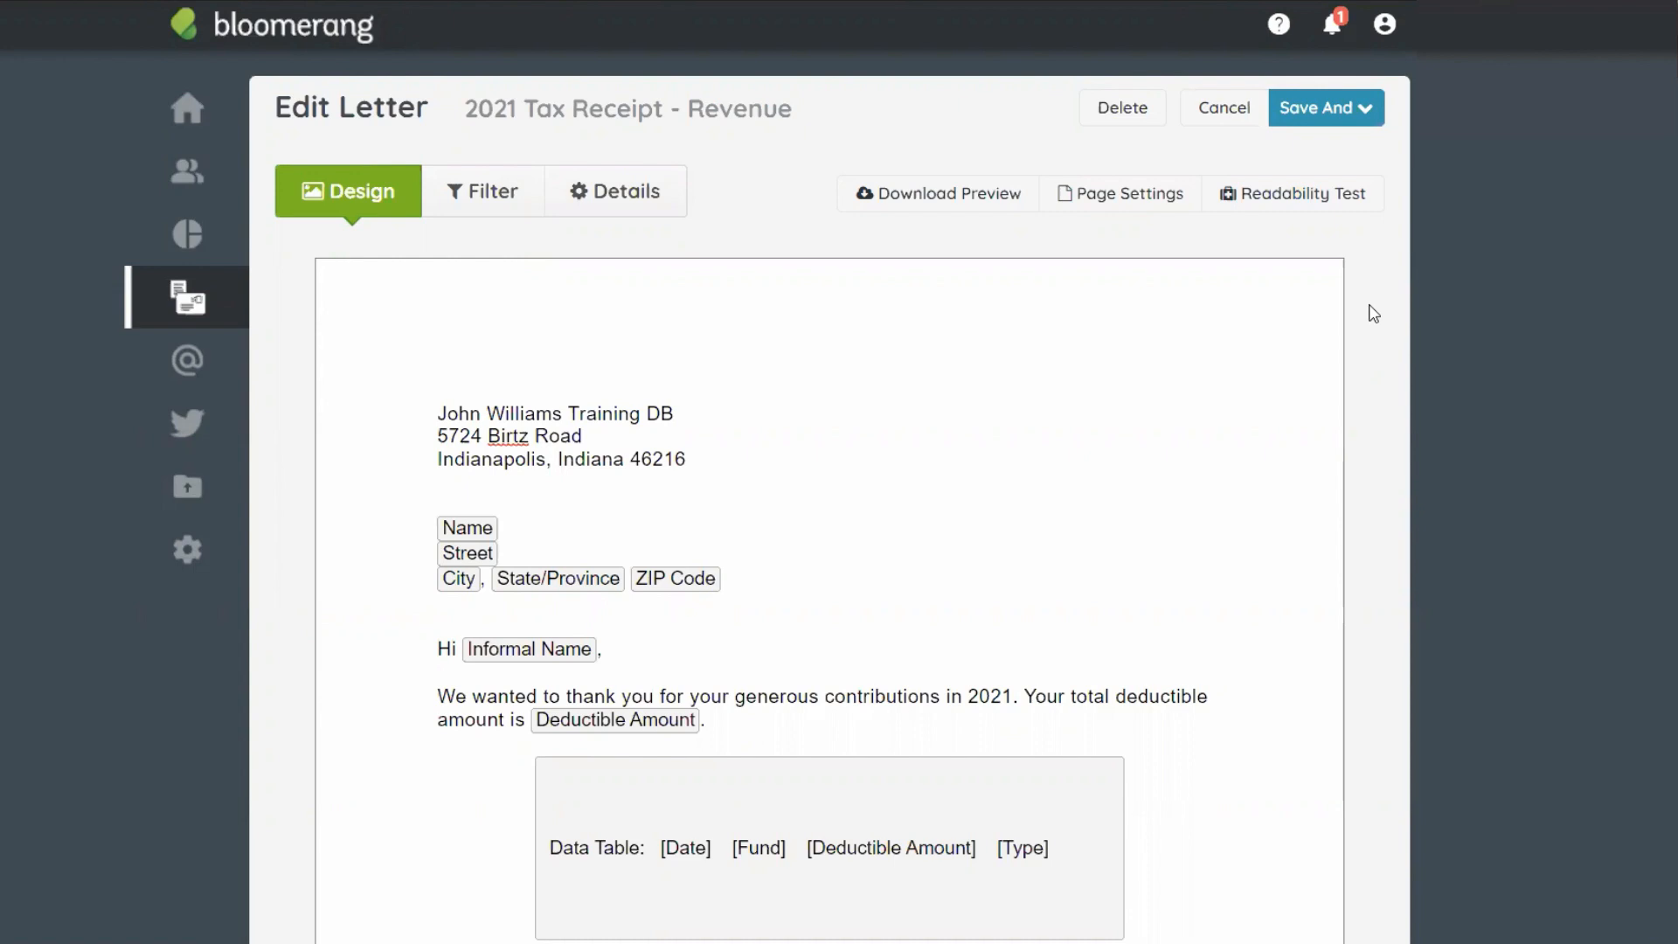
pyautogui.scroll(-3, 1373, 313)
pyautogui.scroll(3, 1373, 313)
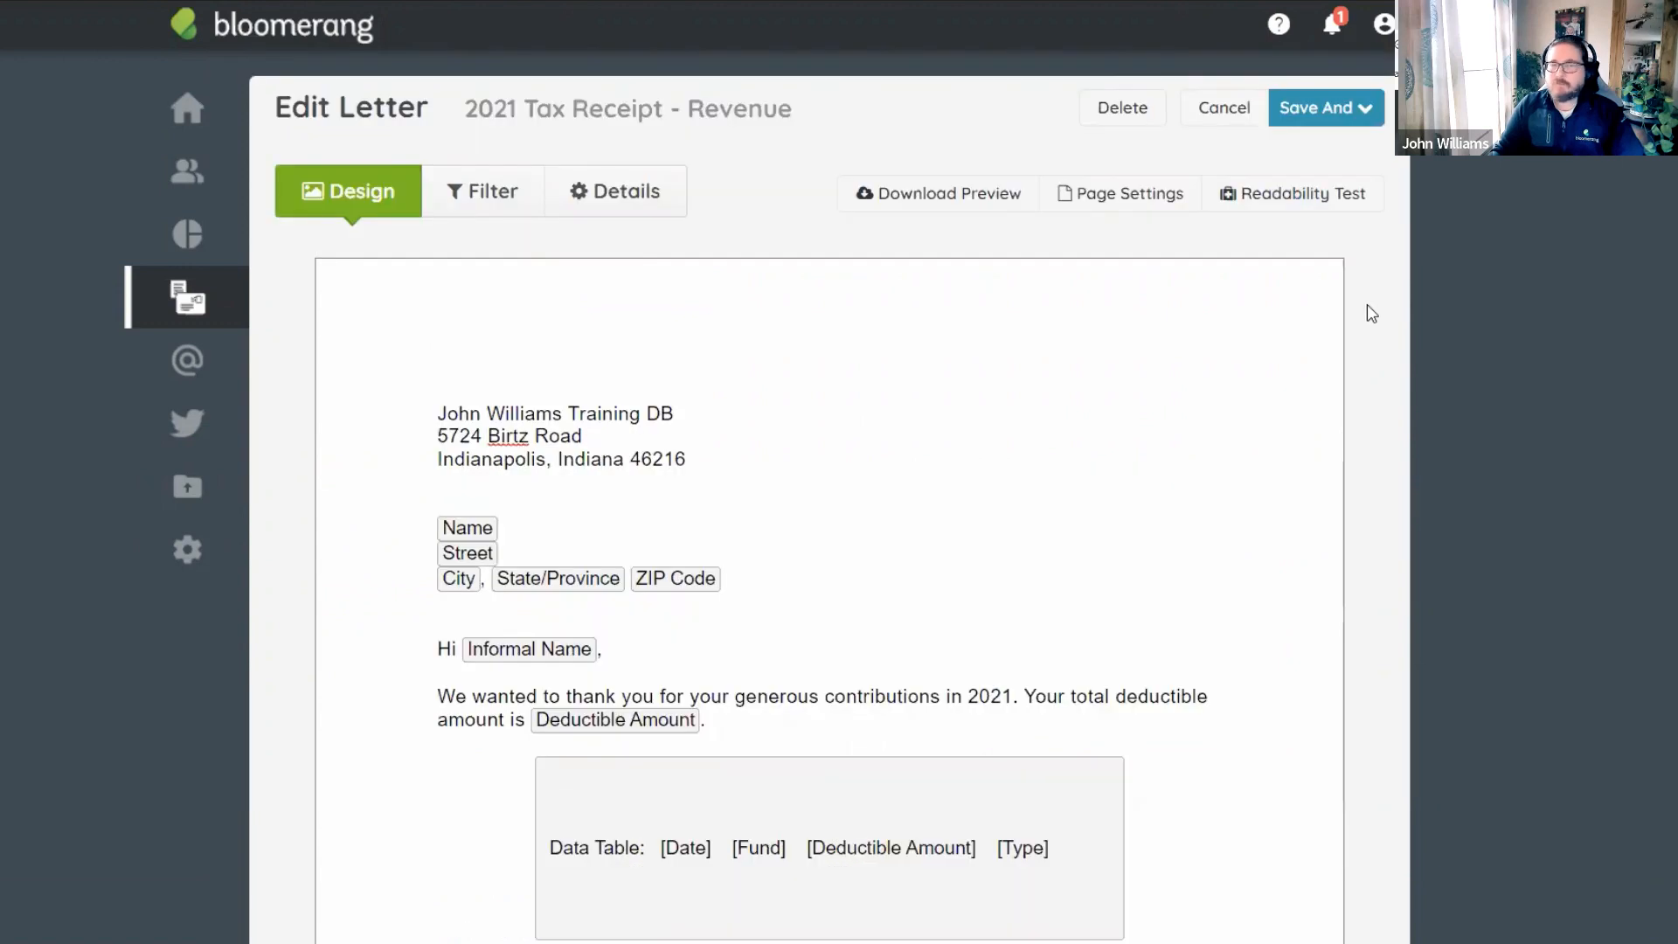
pyautogui.scroll(-3, 1372, 313)
pyautogui.scroll(3, 1372, 313)
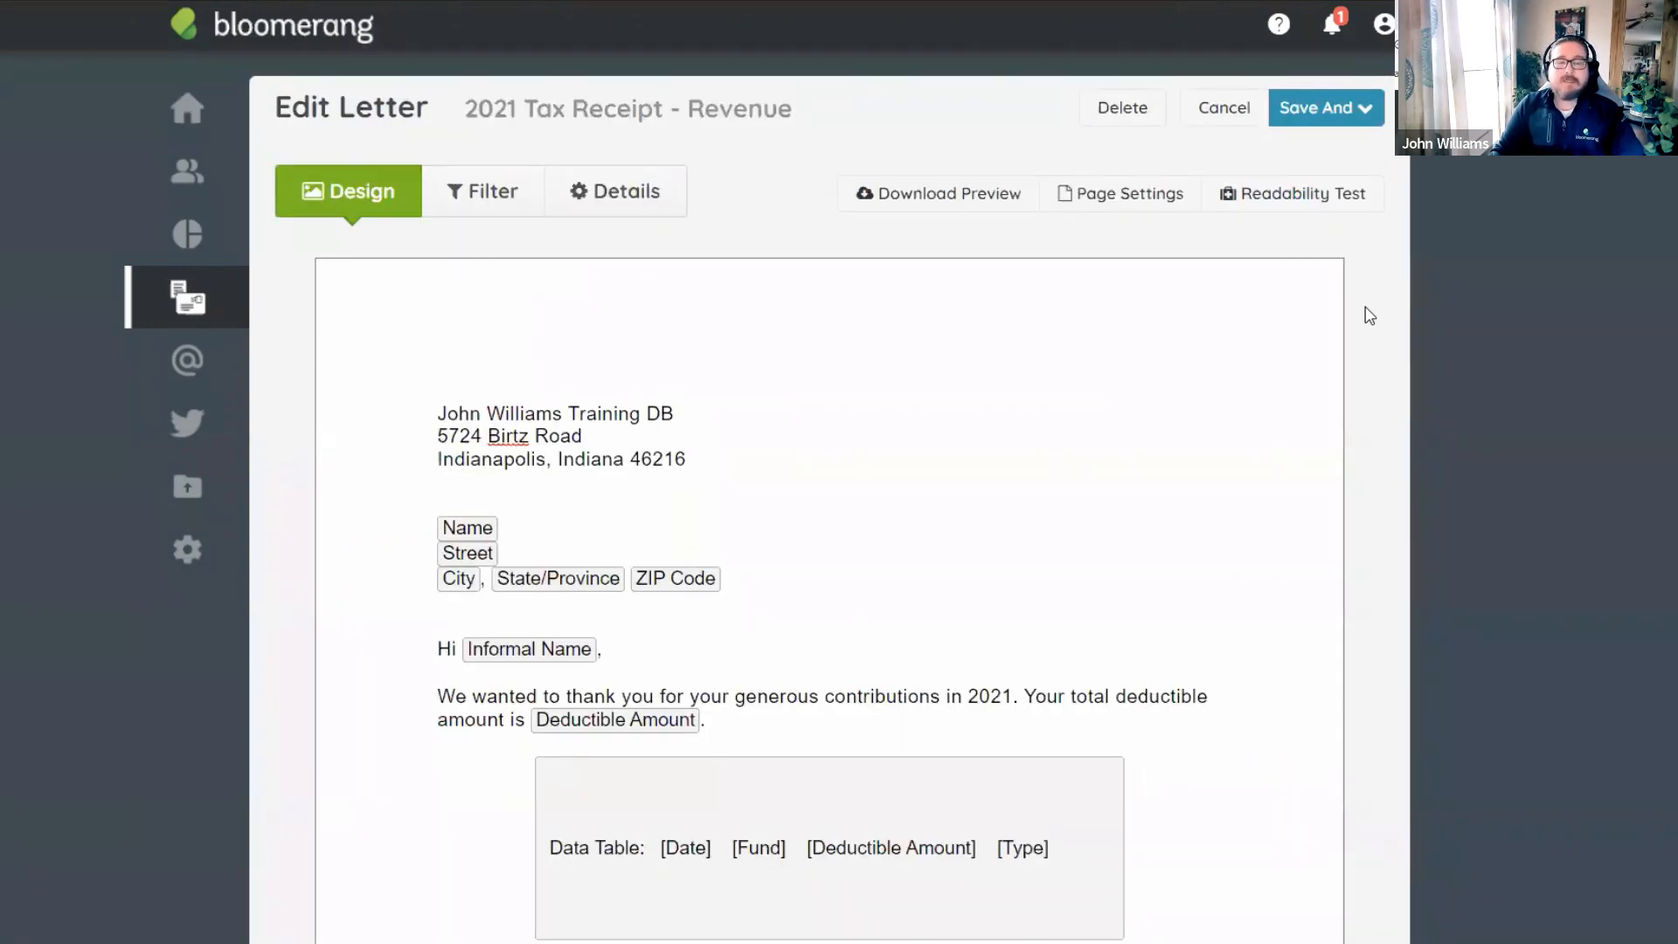
pyautogui.scroll(-3, 1370, 315)
pyautogui.scroll(3, 1370, 316)
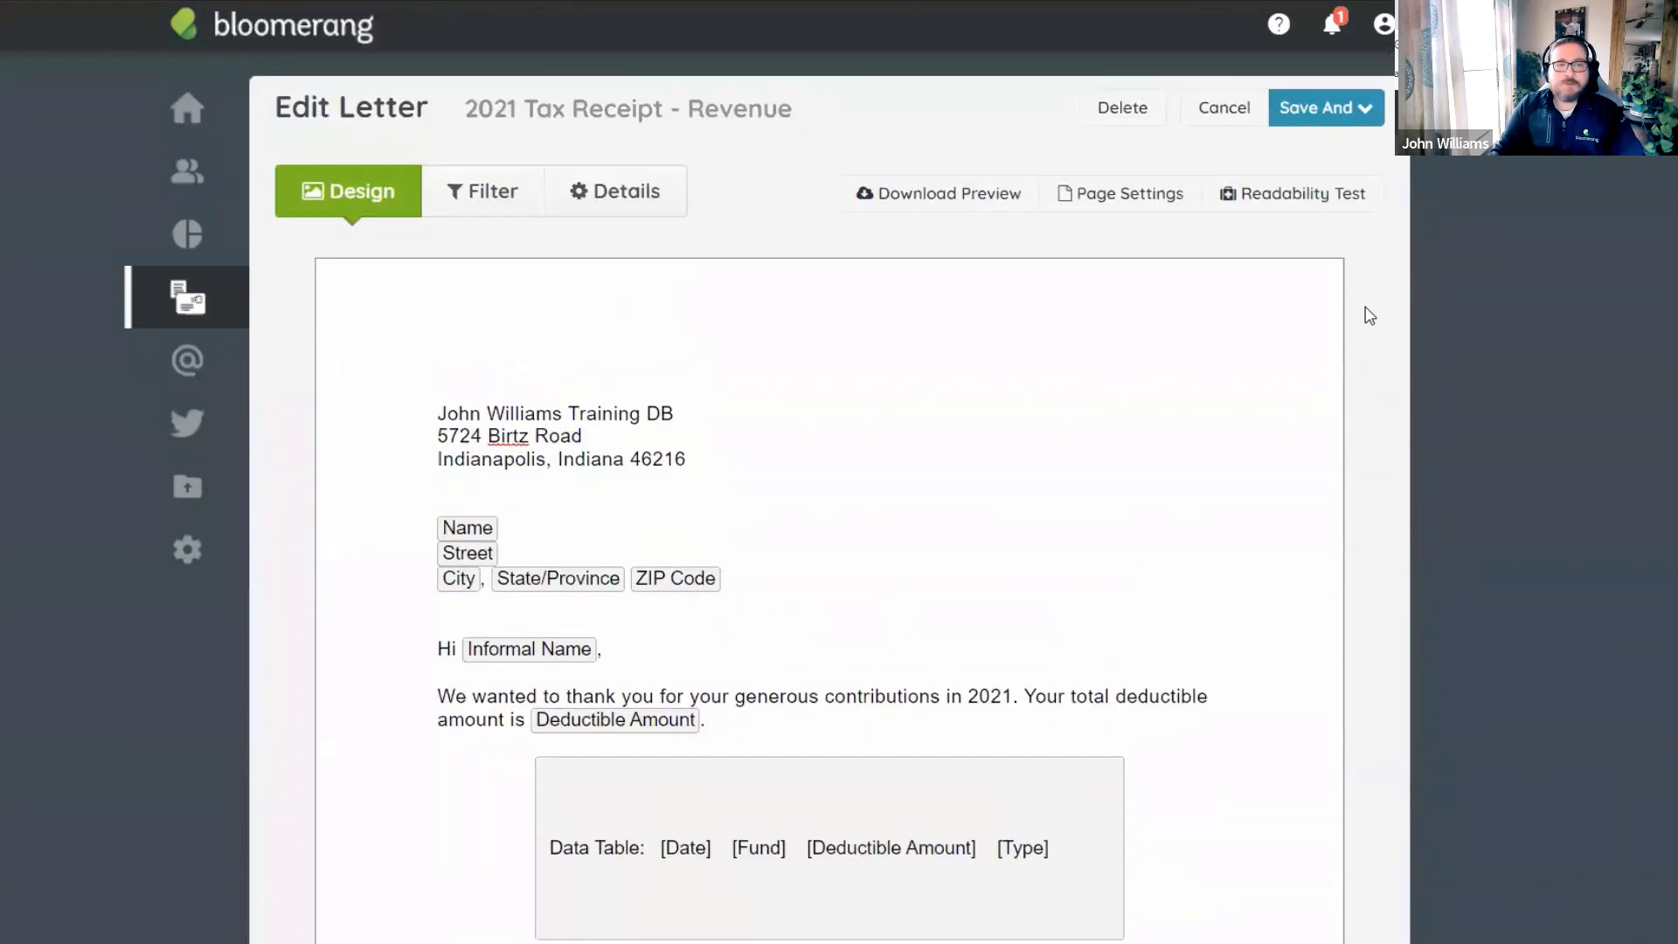
pyautogui.scroll(-3, 1370, 316)
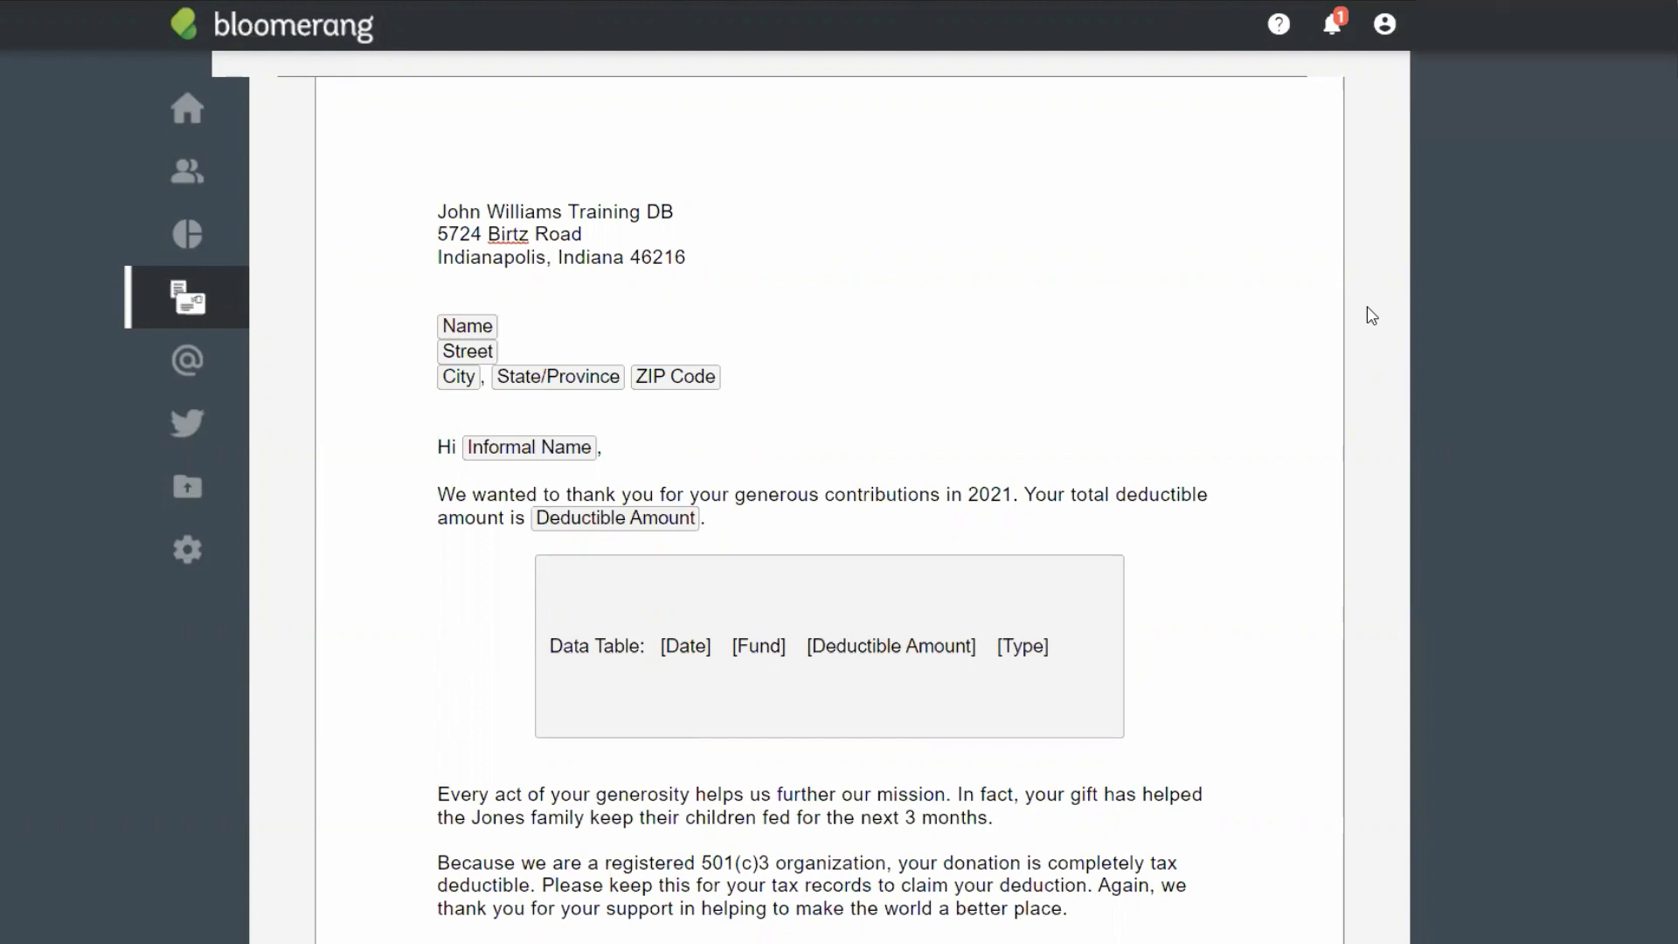
pyautogui.scroll(3, 1371, 314)
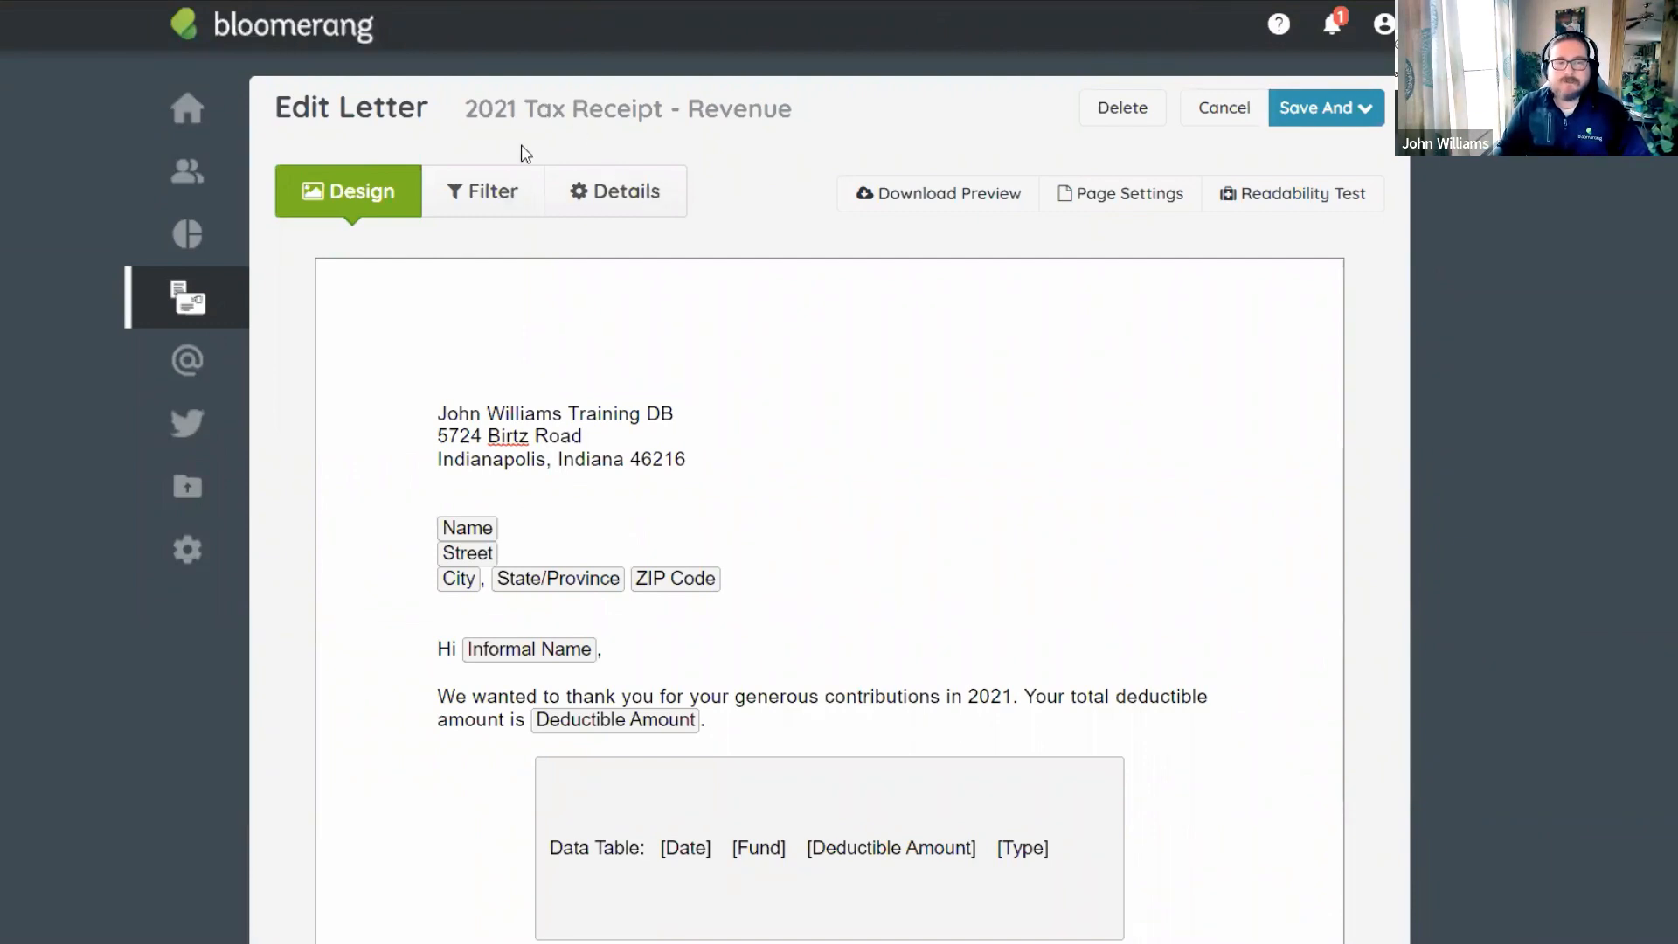
pyautogui.click(1224, 106)
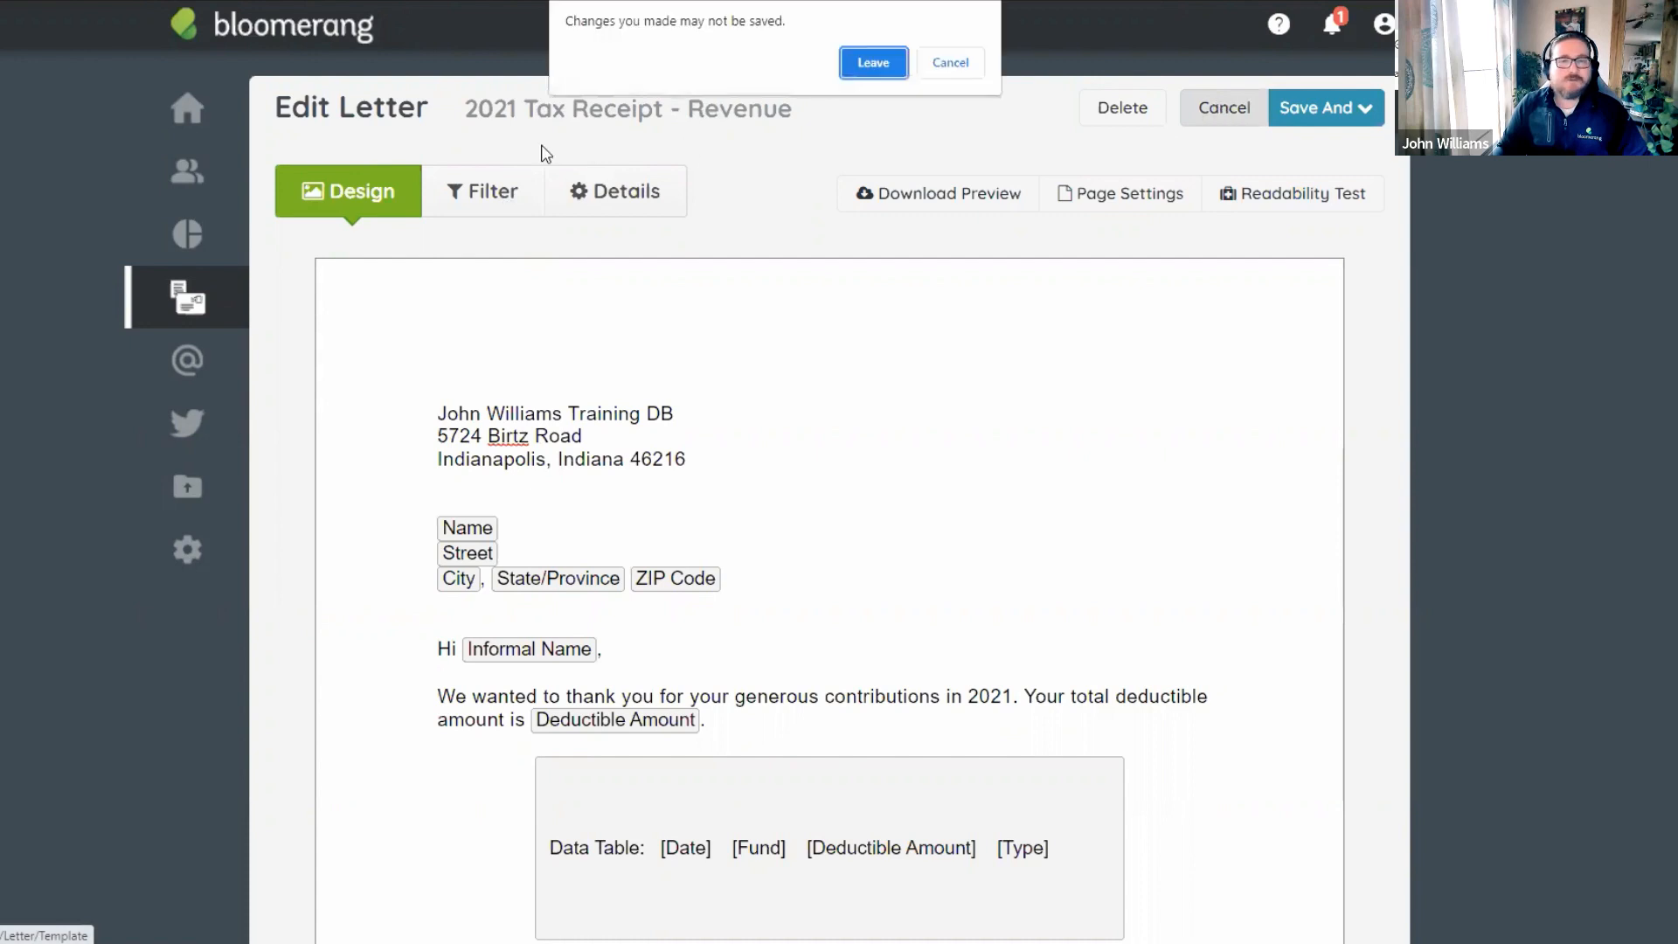
pyautogui.click(869, 68)
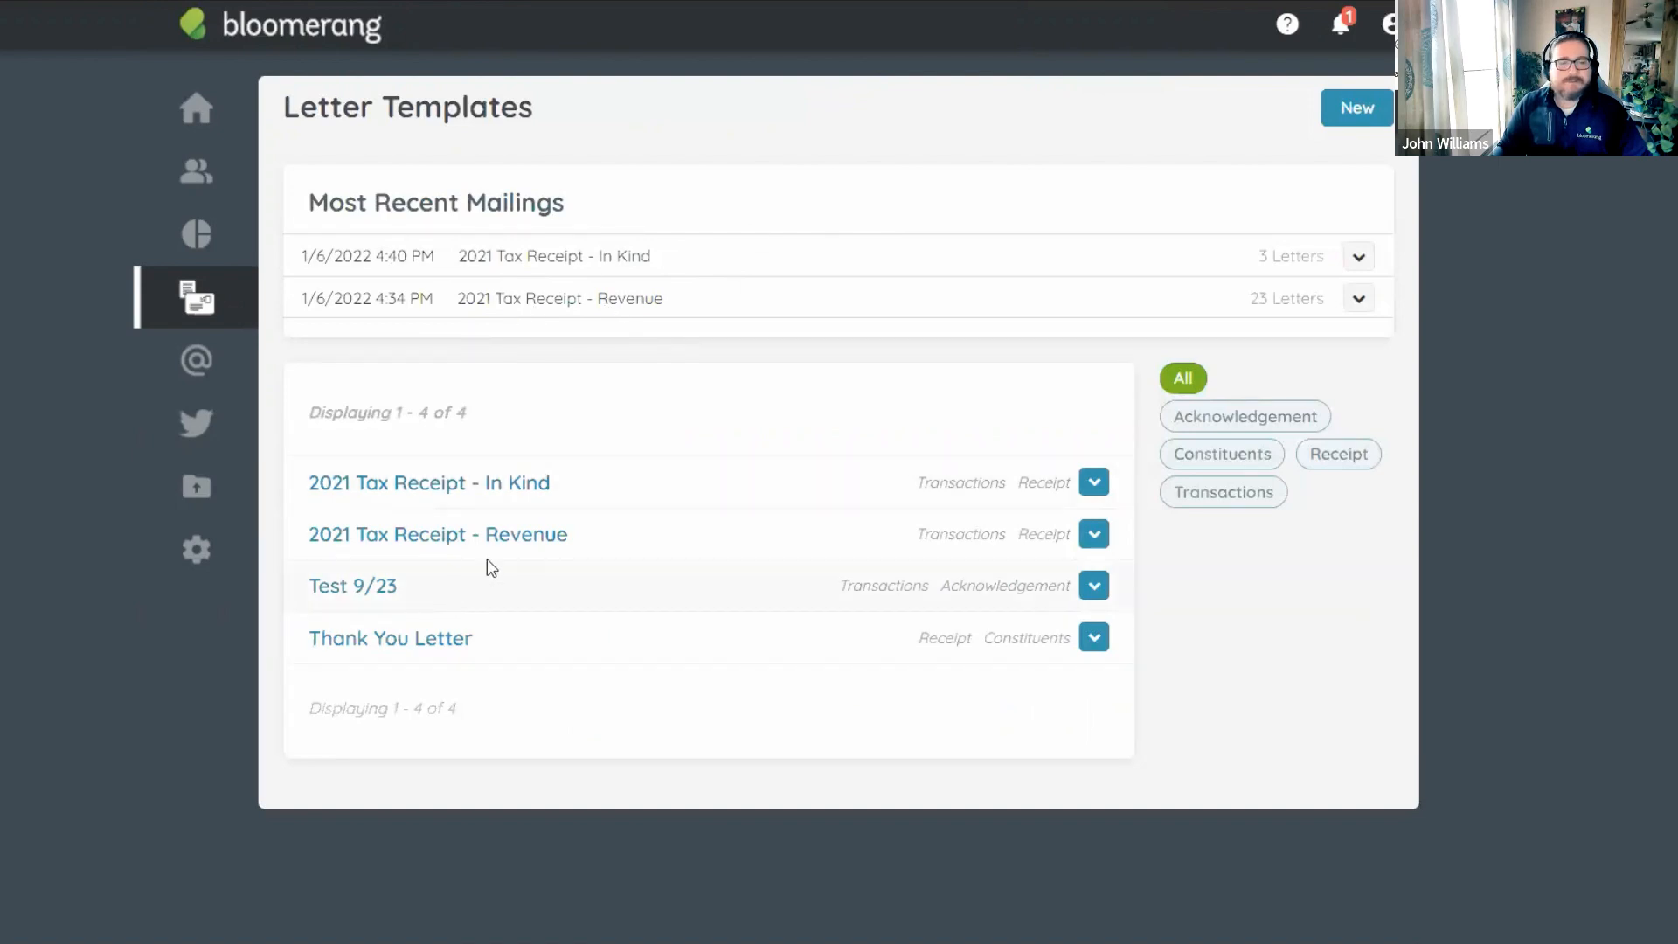
pyautogui.click(565, 529)
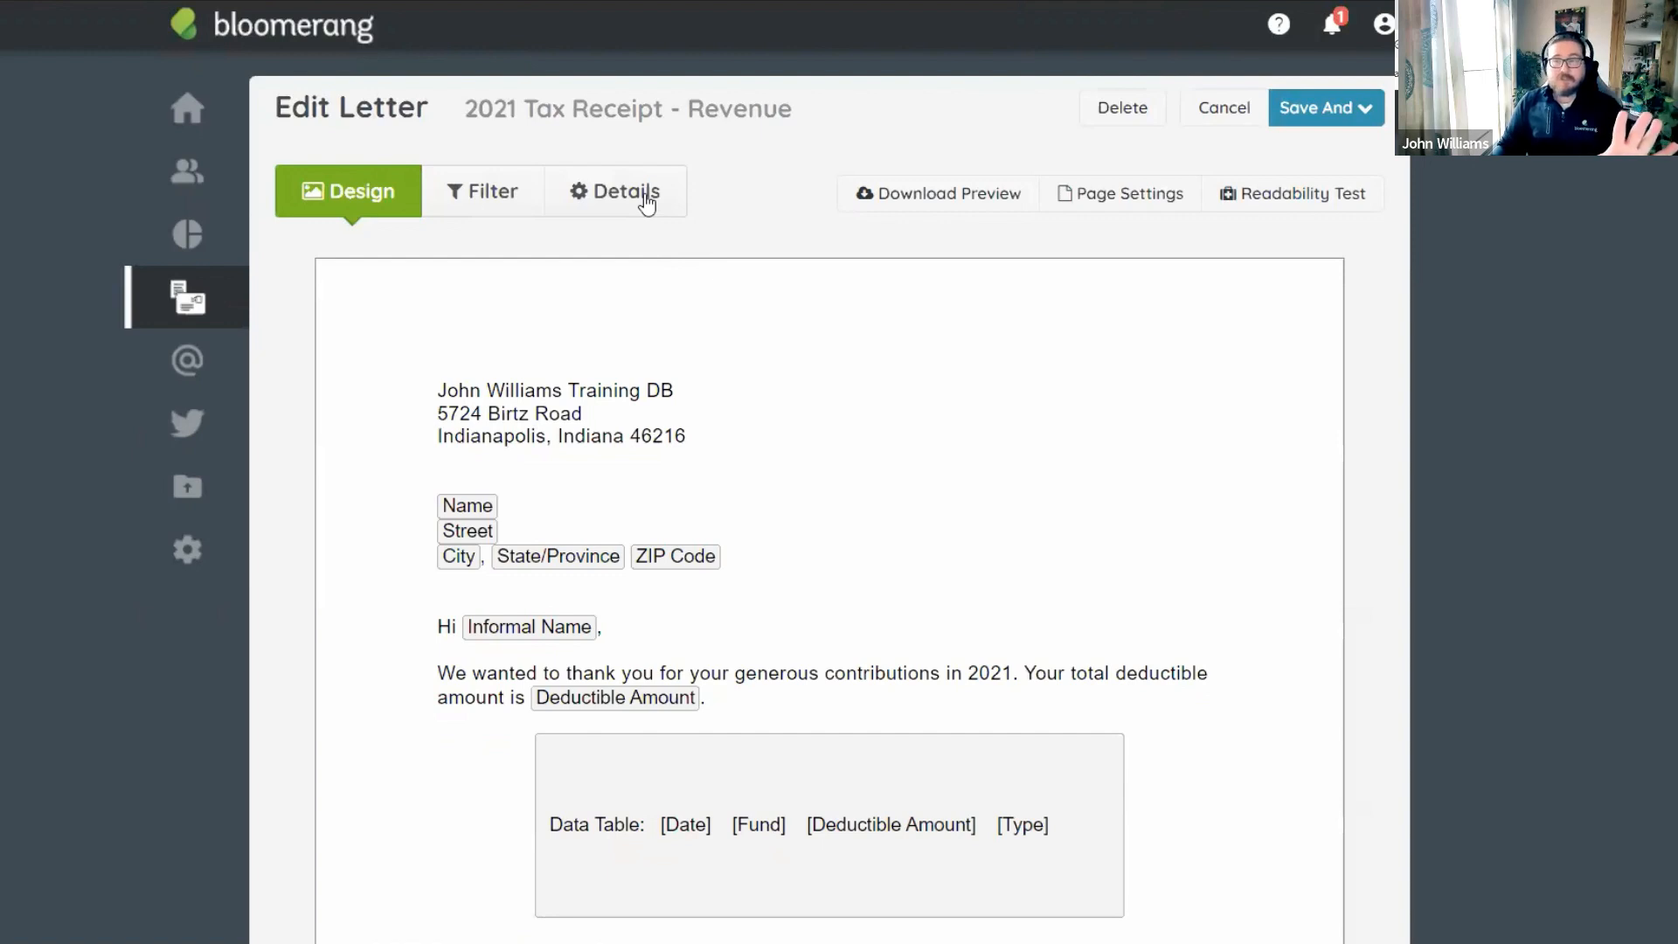
pyautogui.click(646, 201)
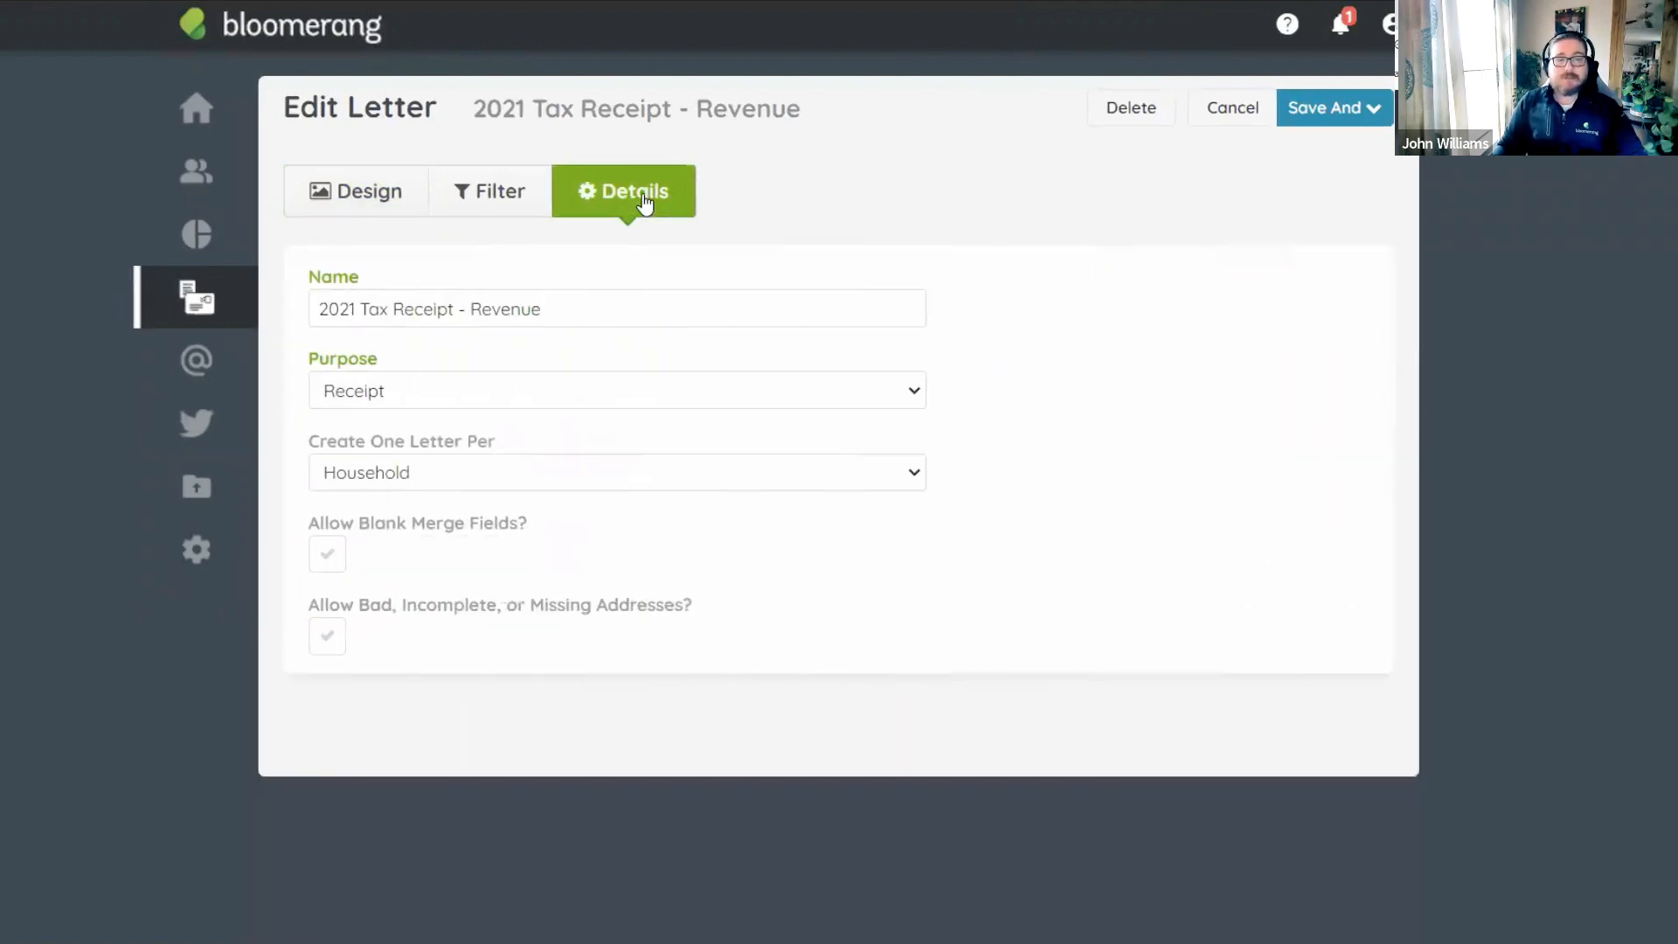
pyautogui.click(551, 310)
pyautogui.moveTo(543, 309); pyautogui.dragTo(280, 335)
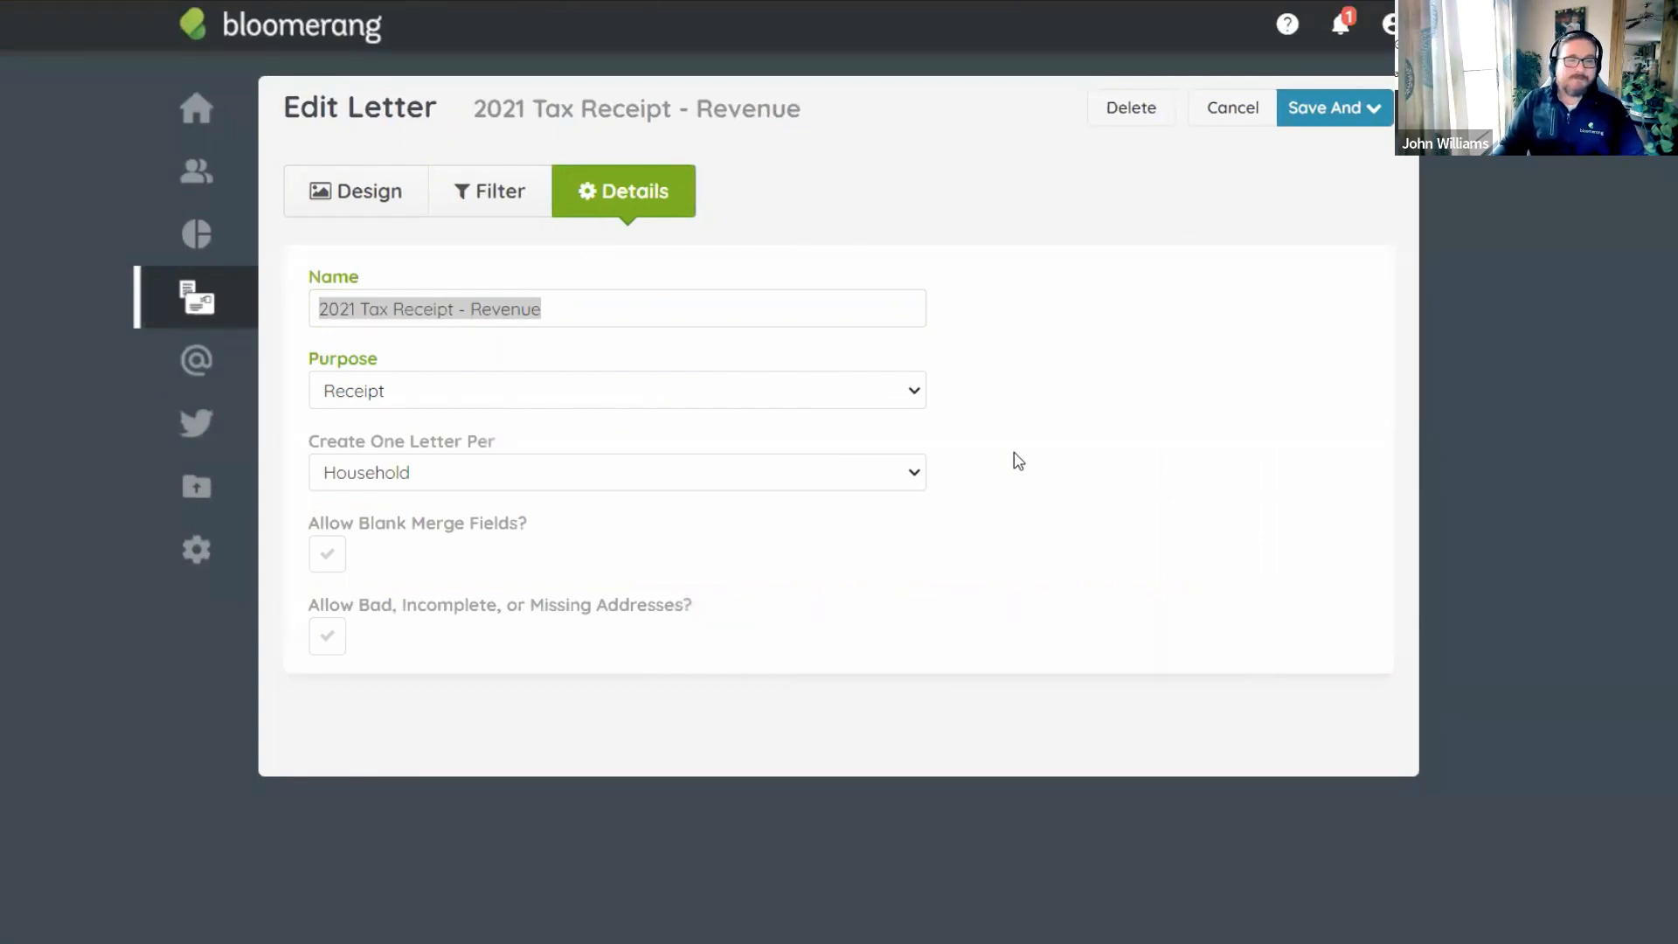
pyautogui.click(1038, 439)
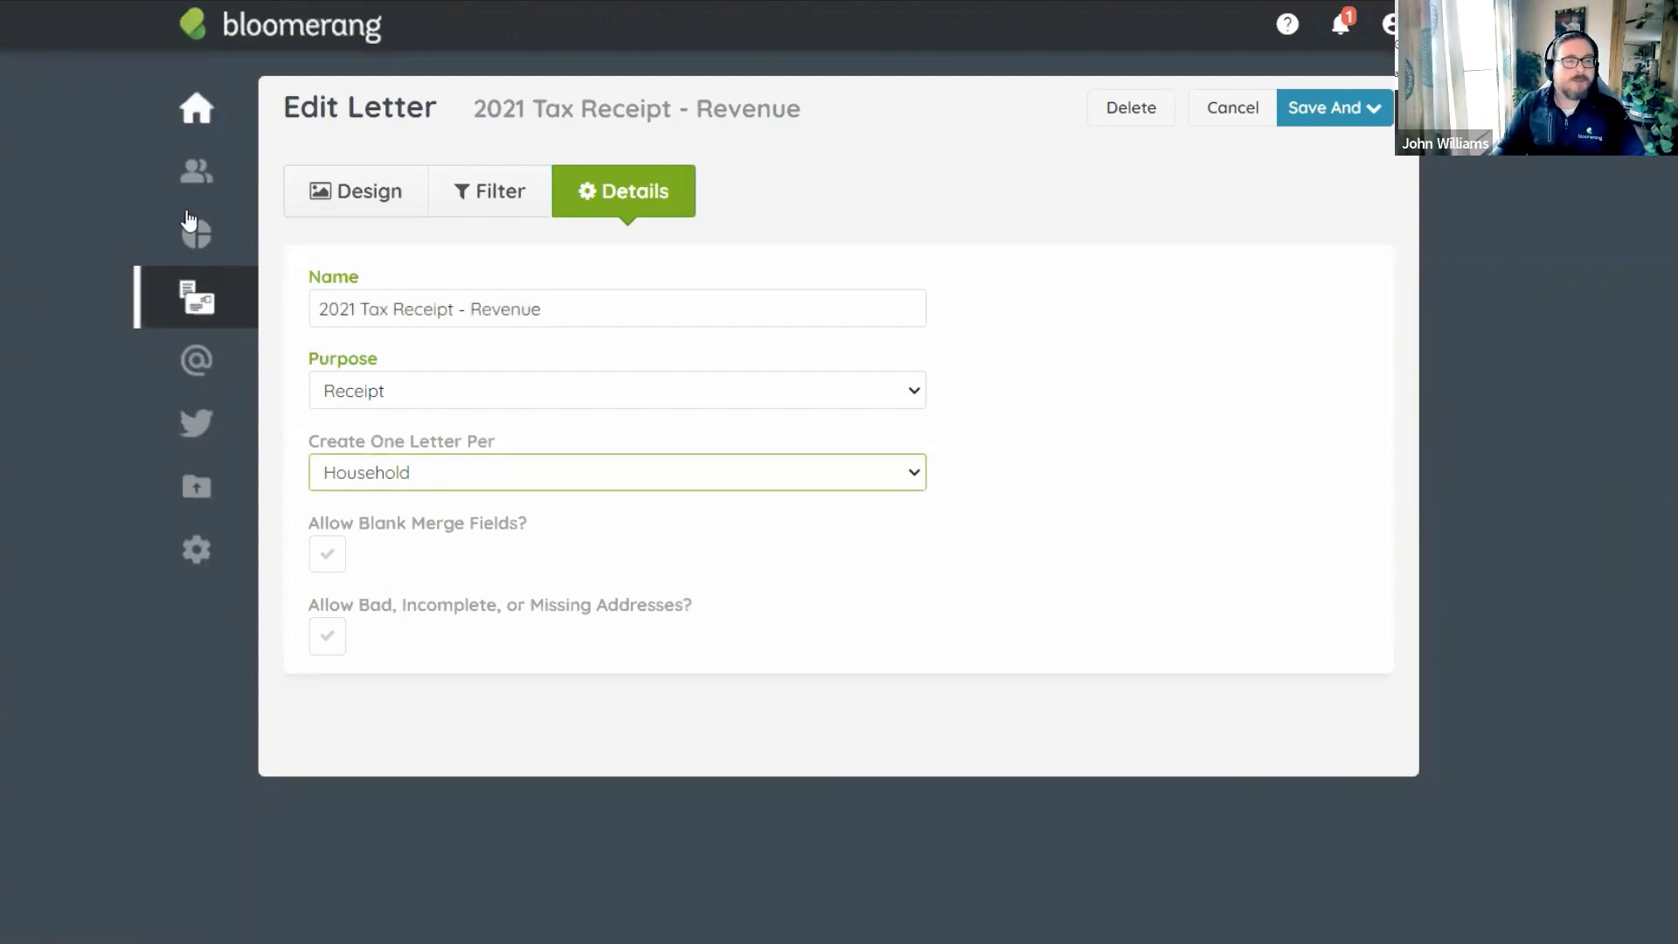
# Create the first email template under Emails > Email Templates and browse the starter designs.
pyautogui.click(203, 375)
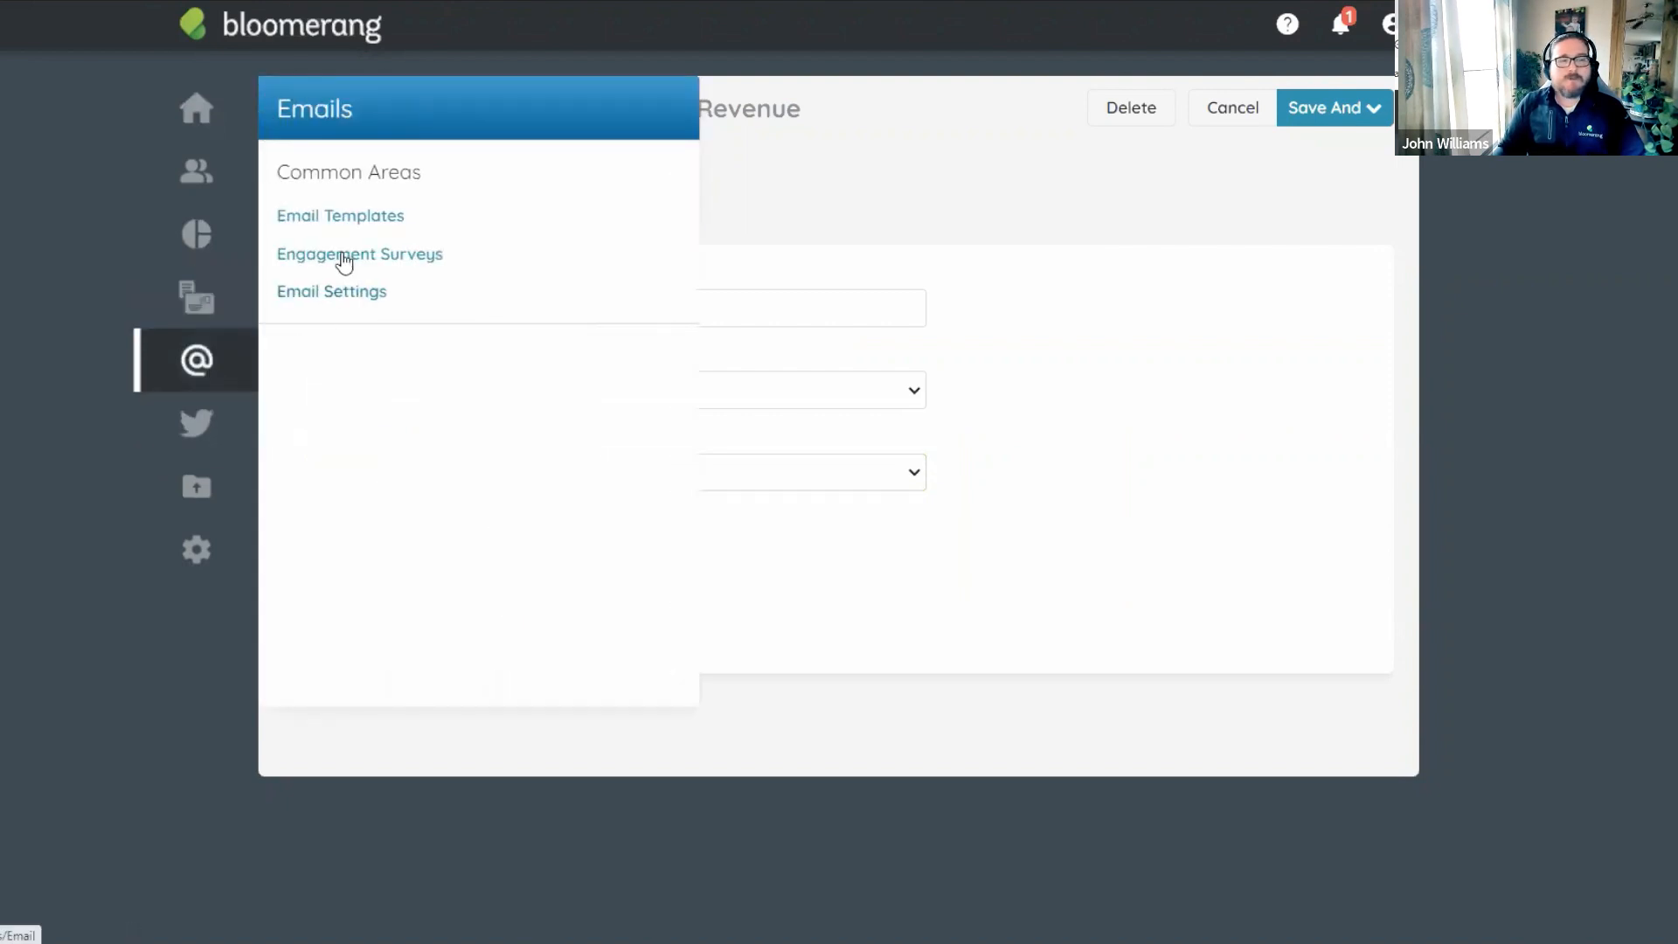
pyautogui.click(347, 219)
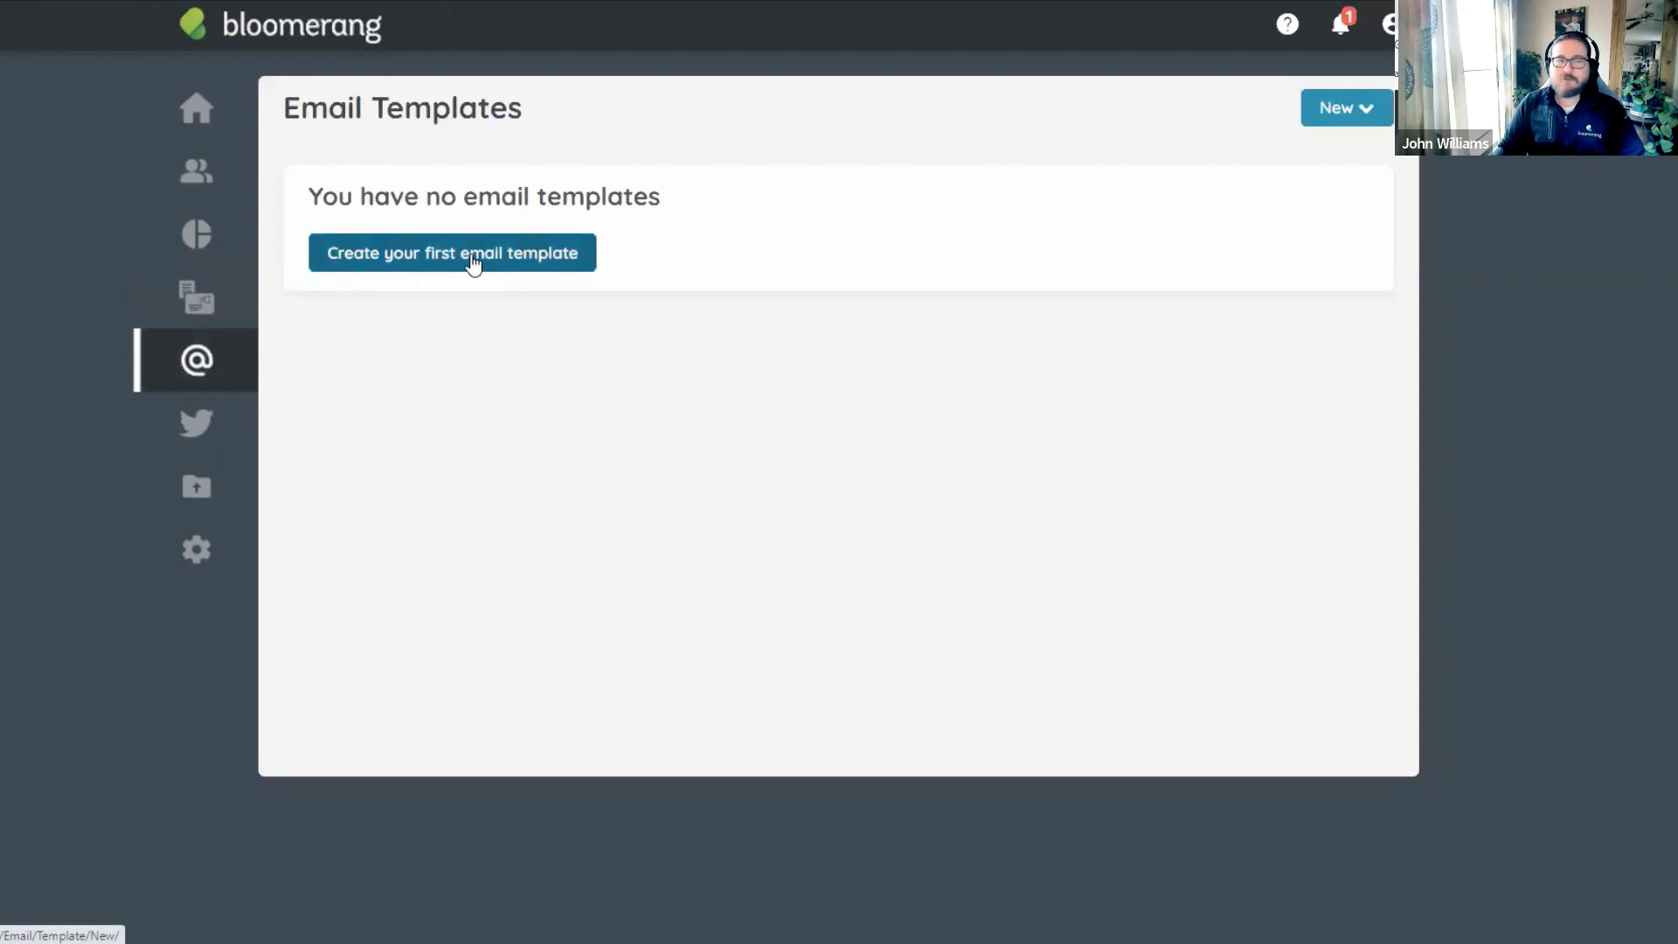
pyautogui.click(470, 254)
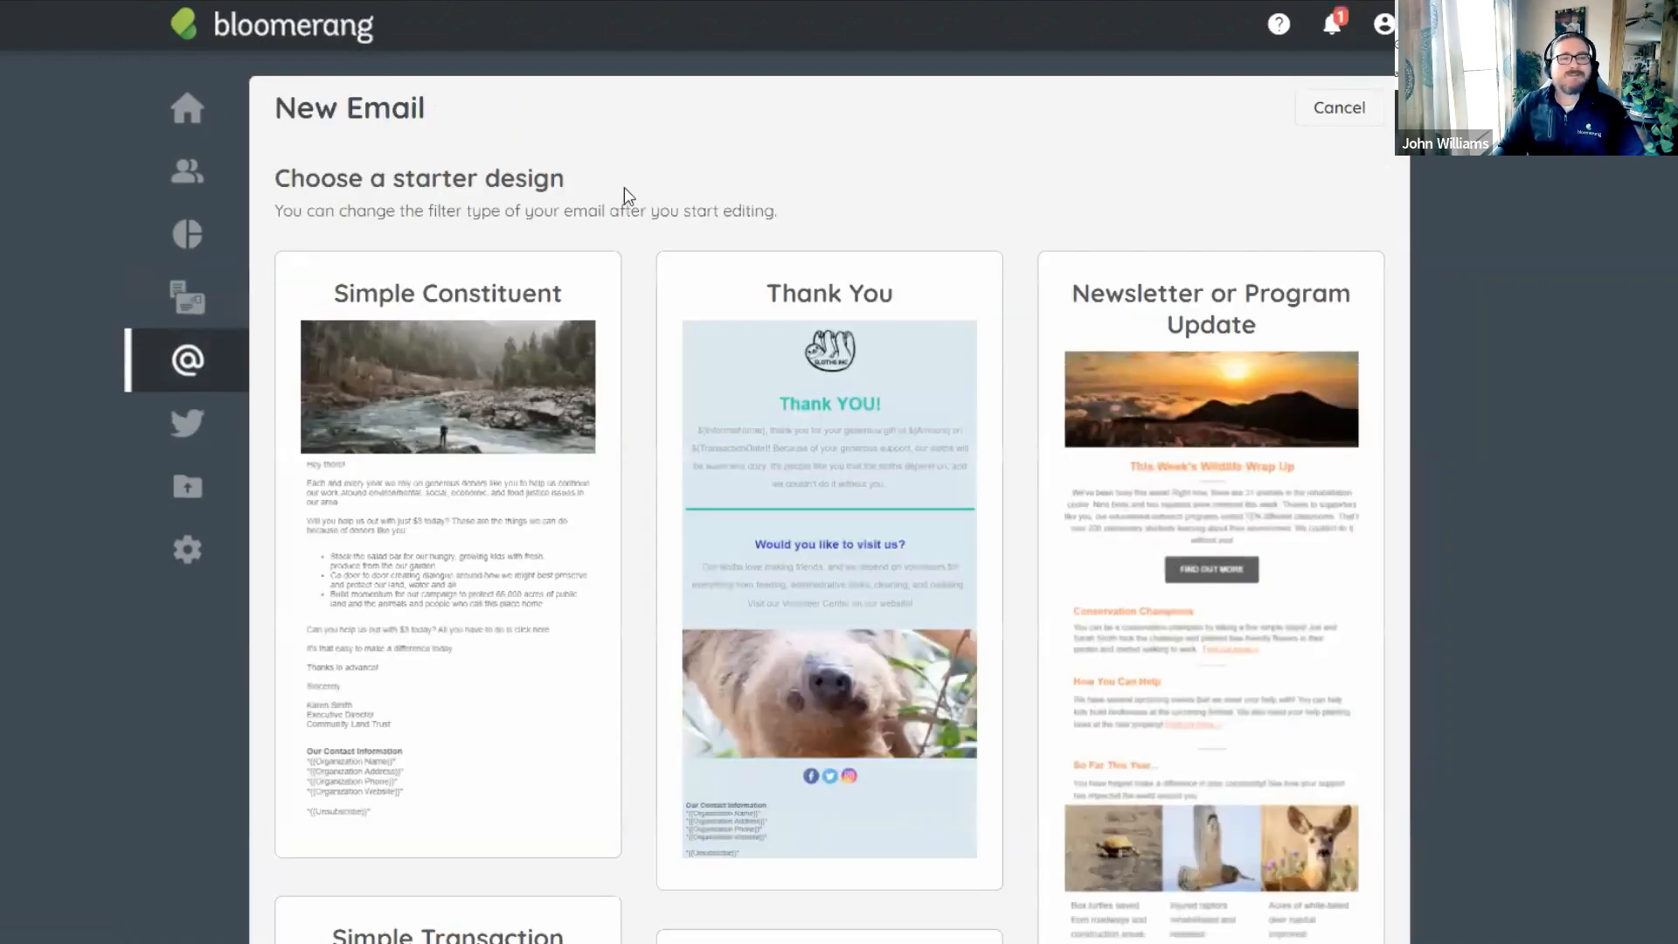
pyautogui.scroll(-1, 614, 200)
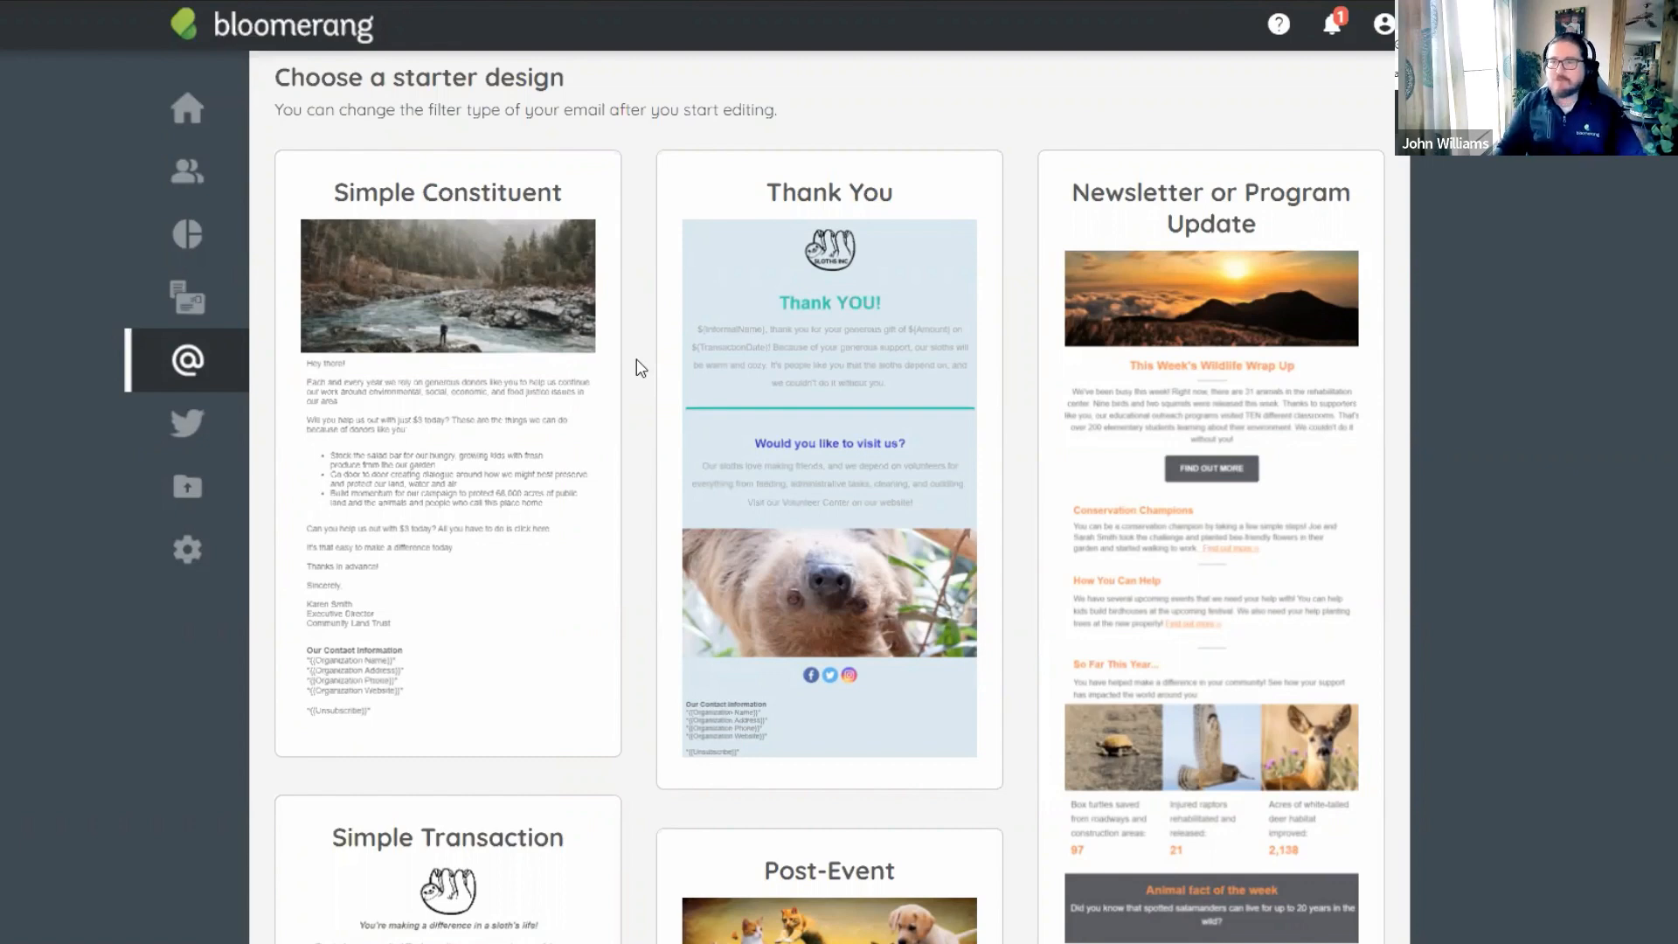
pyautogui.scroll(-5, 637, 368)
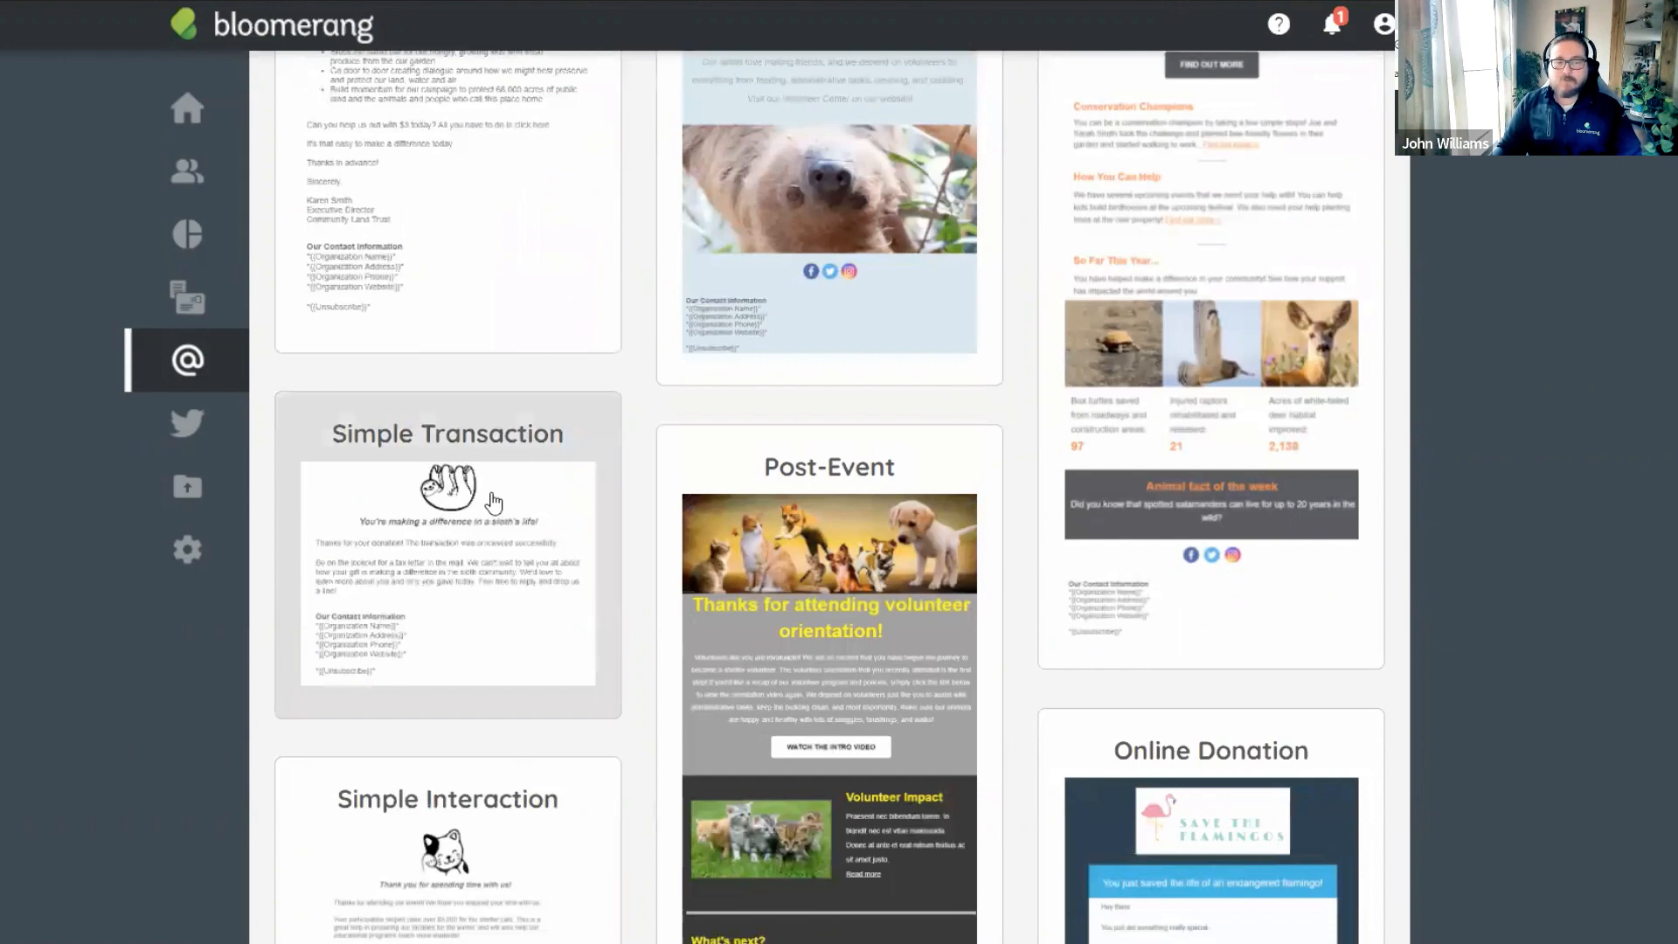
pyautogui.scroll(1, 872, 440)
pyautogui.scroll(3, 872, 440)
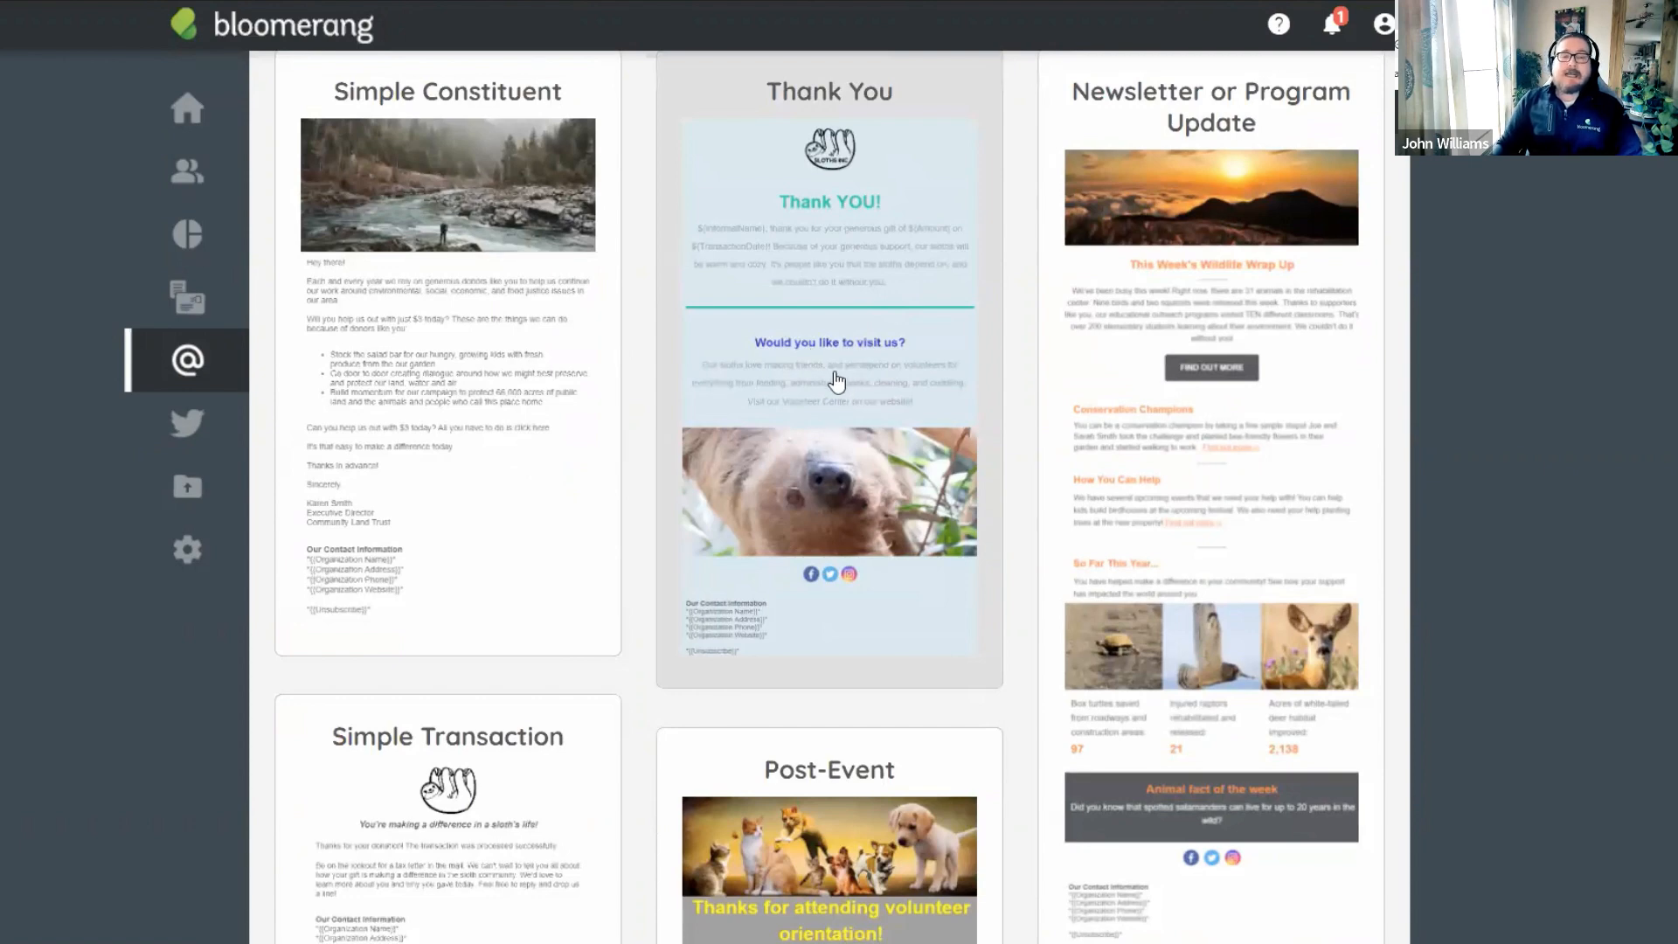
pyautogui.scroll(-1, 837, 382)
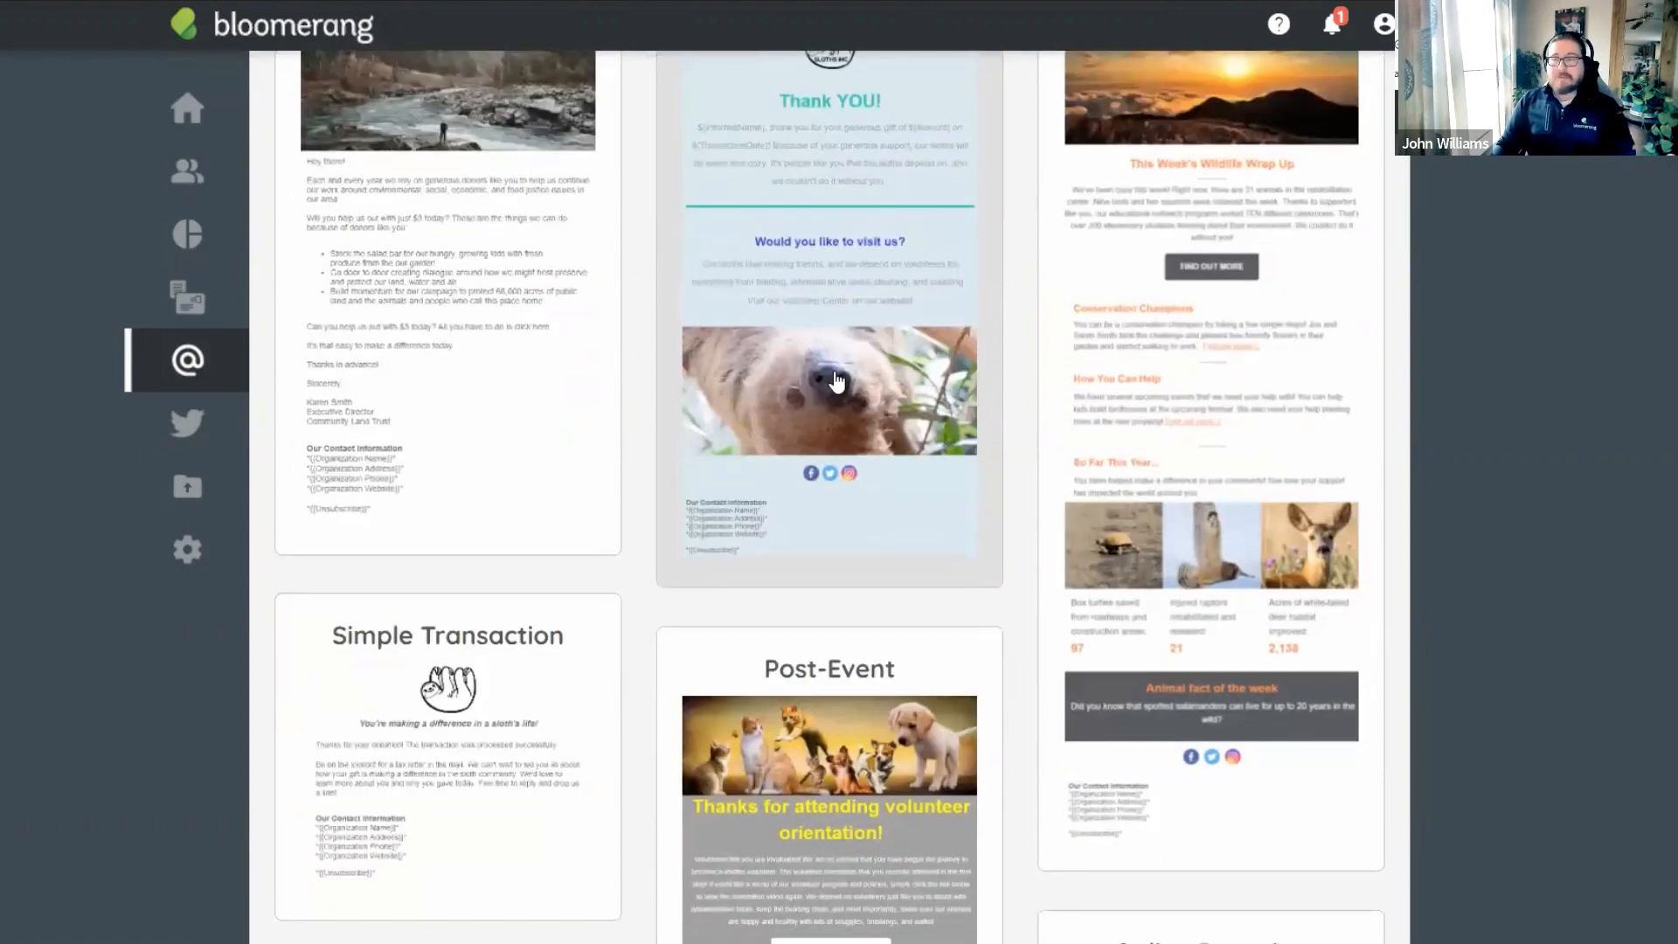
pyautogui.scroll(-3, 499, 385)
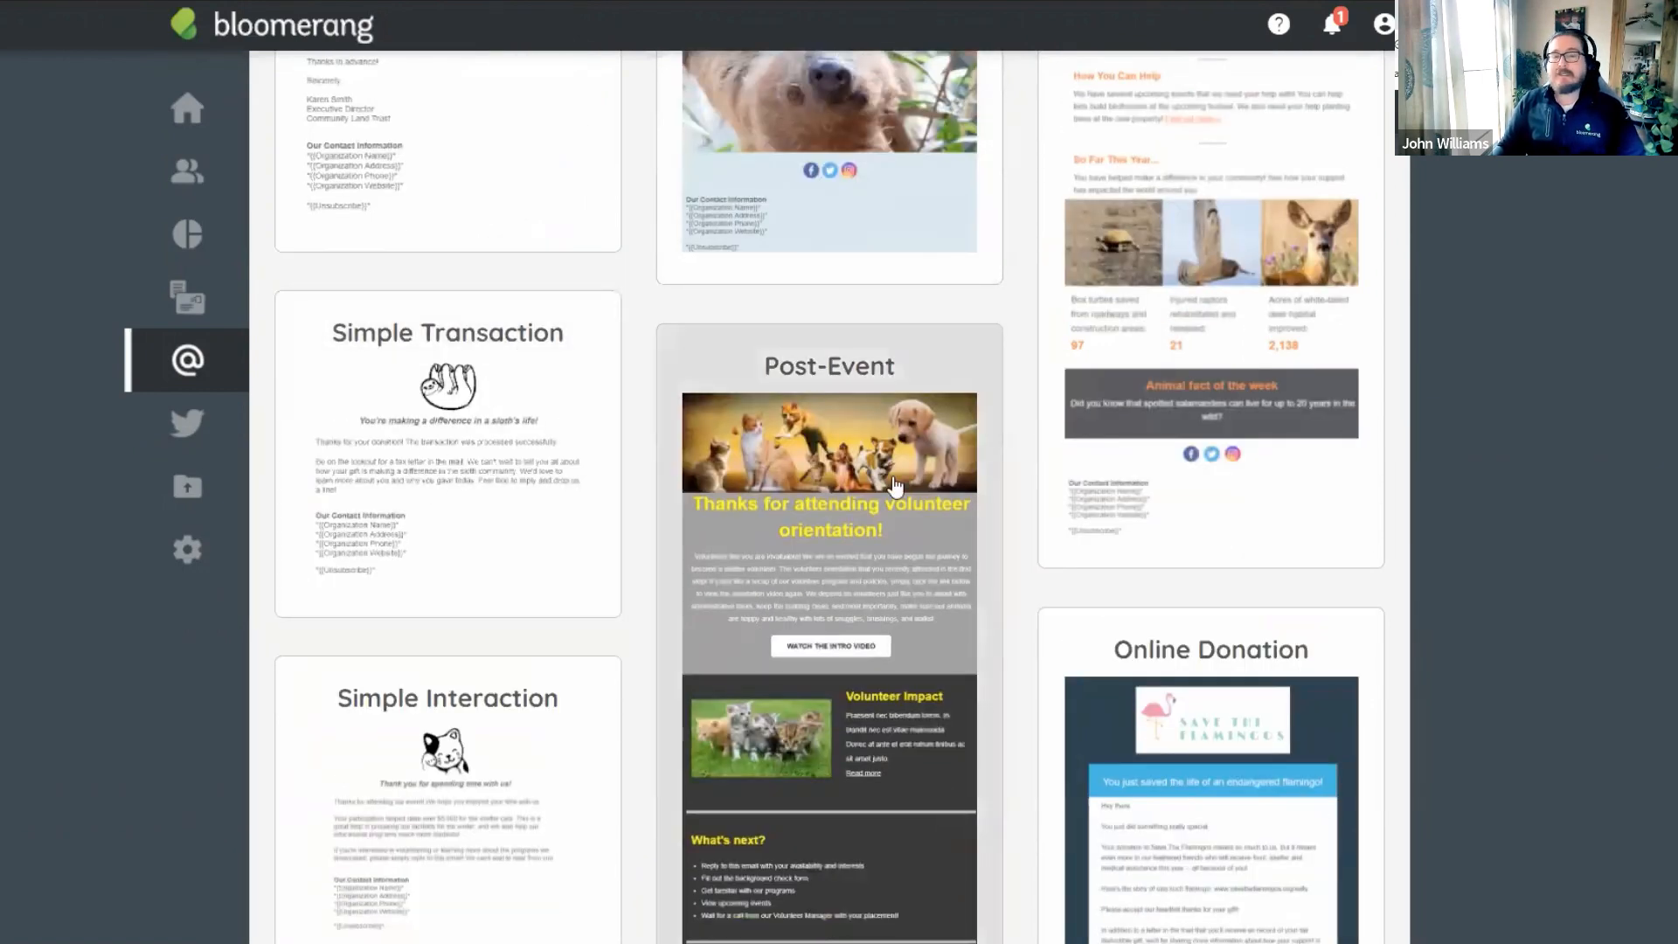
pyautogui.scroll(-2, 840, 481)
pyautogui.scroll(3, 843, 481)
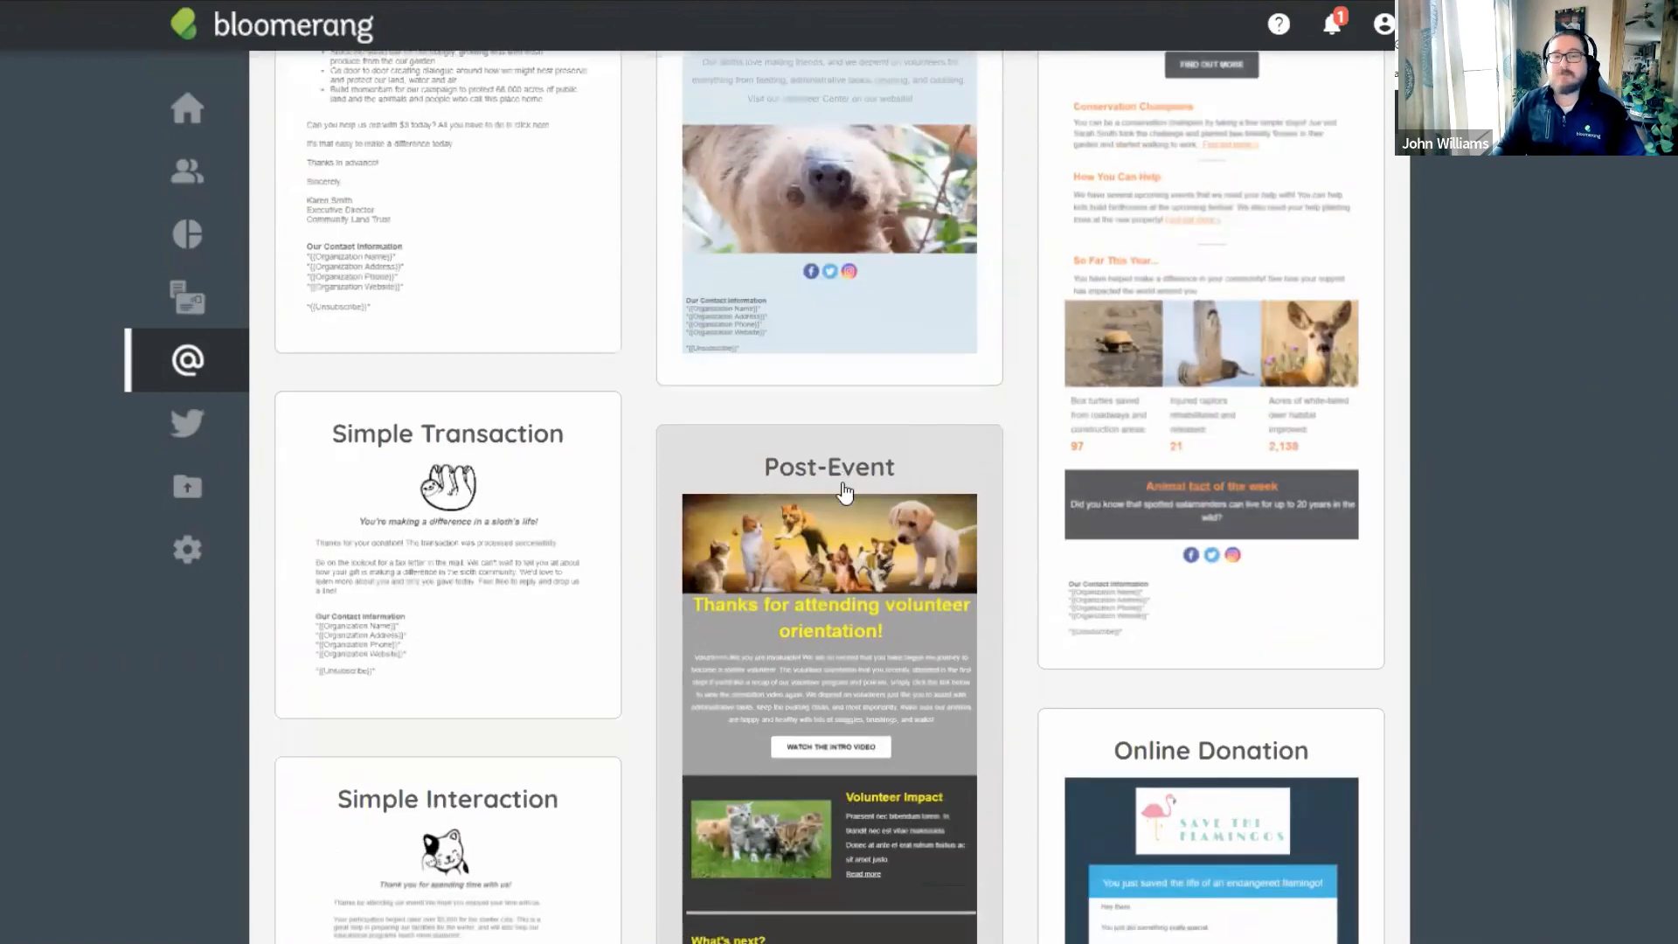
# Start the new email from the Simple Transaction design.
pyautogui.click(510, 452)
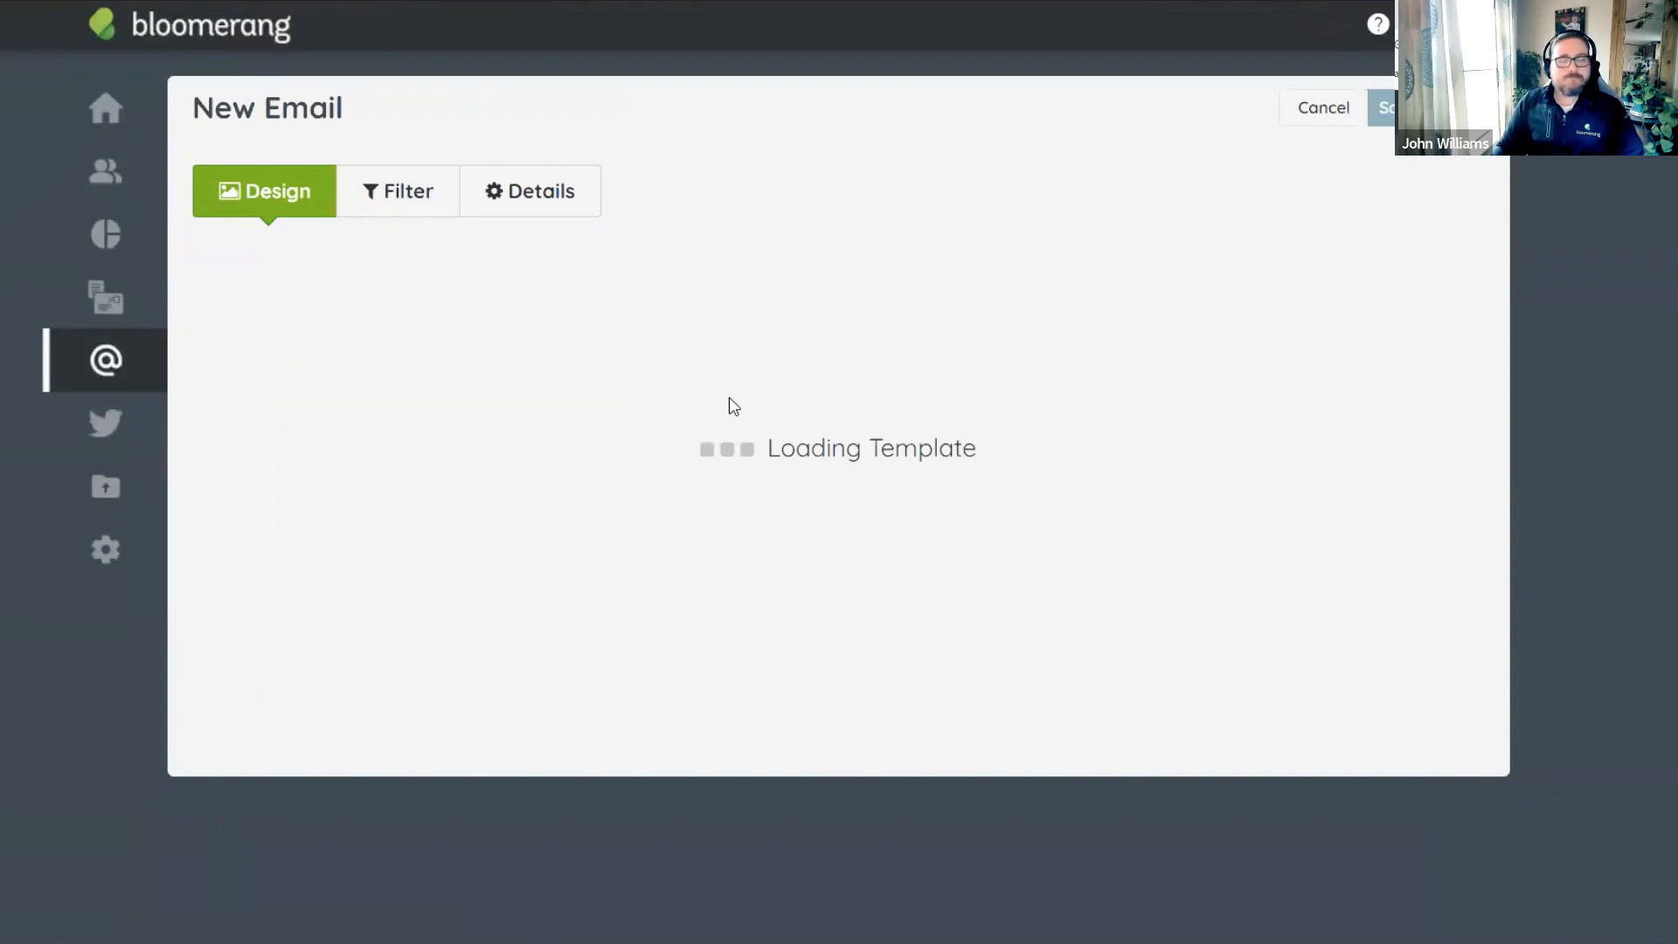
pyautogui.scroll(-2, 504, 472)
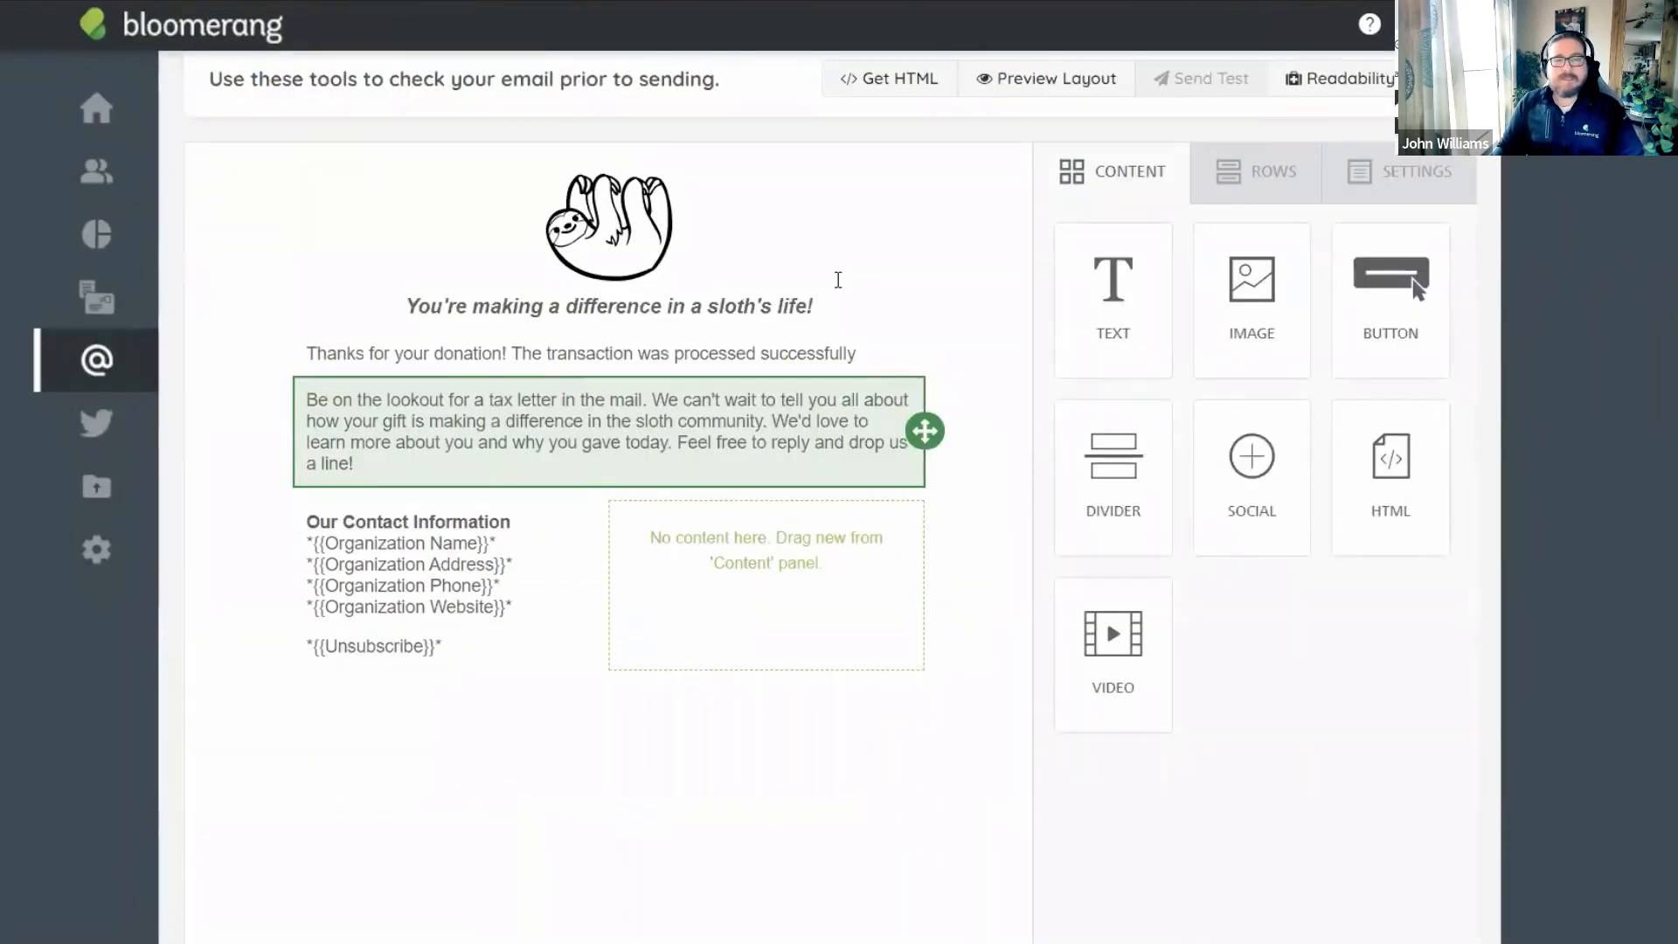
pyautogui.scroll(1, 826, 420)
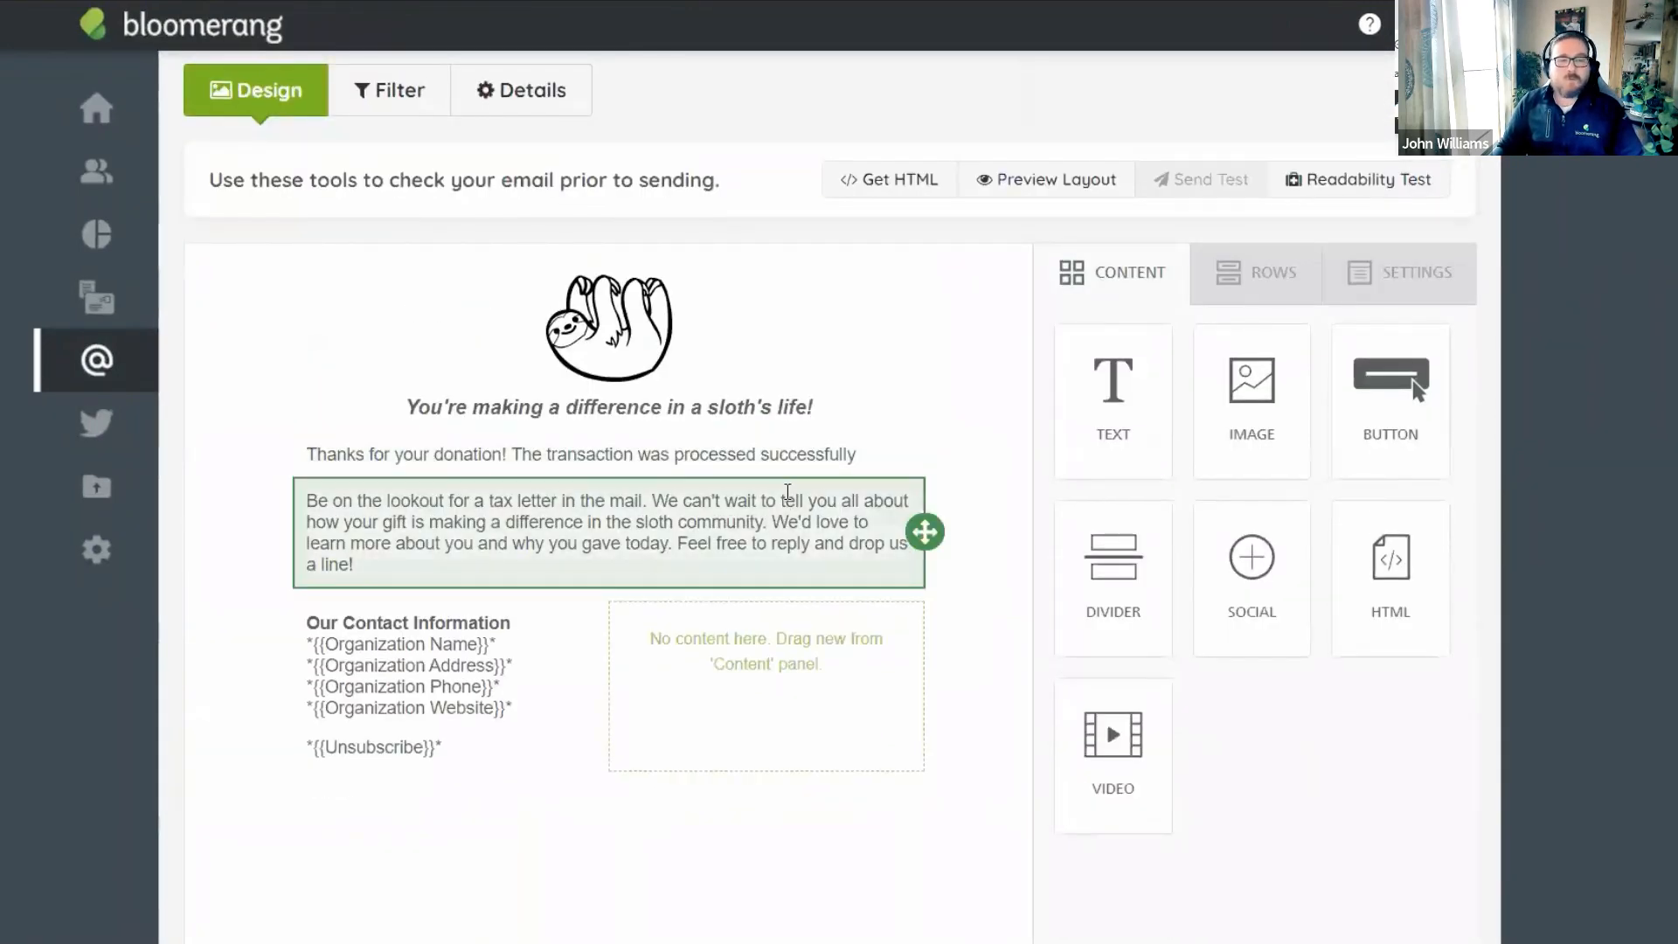
# Add a 'Hello' greeting line above the thank-you sentence.
pyautogui.click(871, 460)
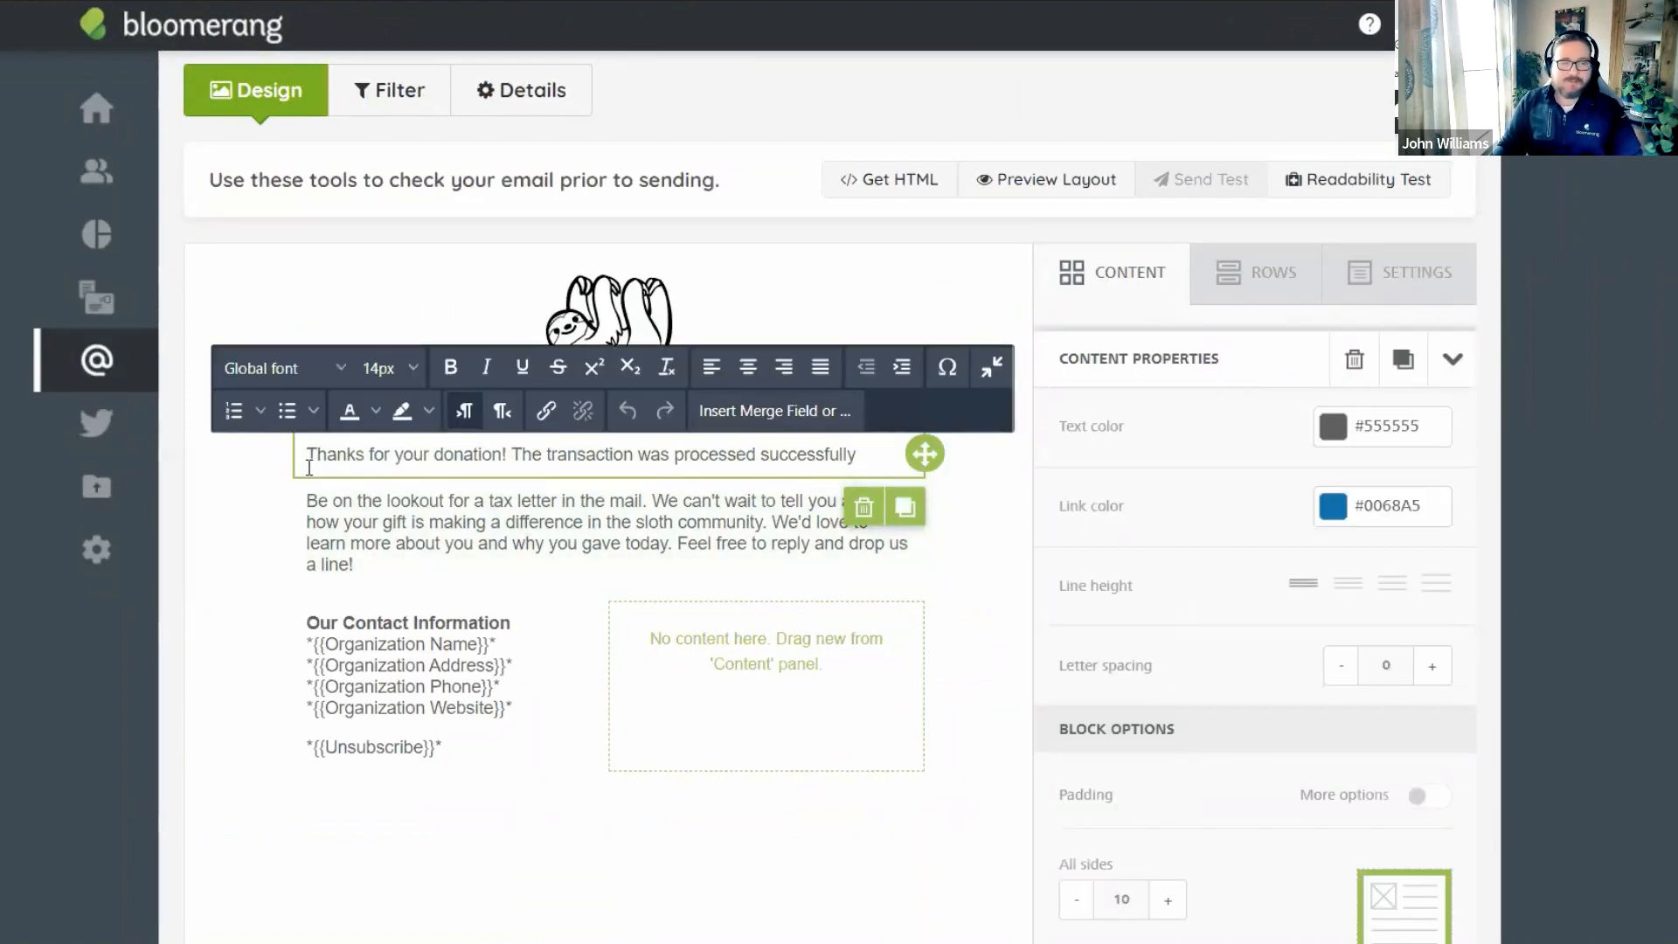
pyautogui.press('Home')
pyautogui.press('Return')
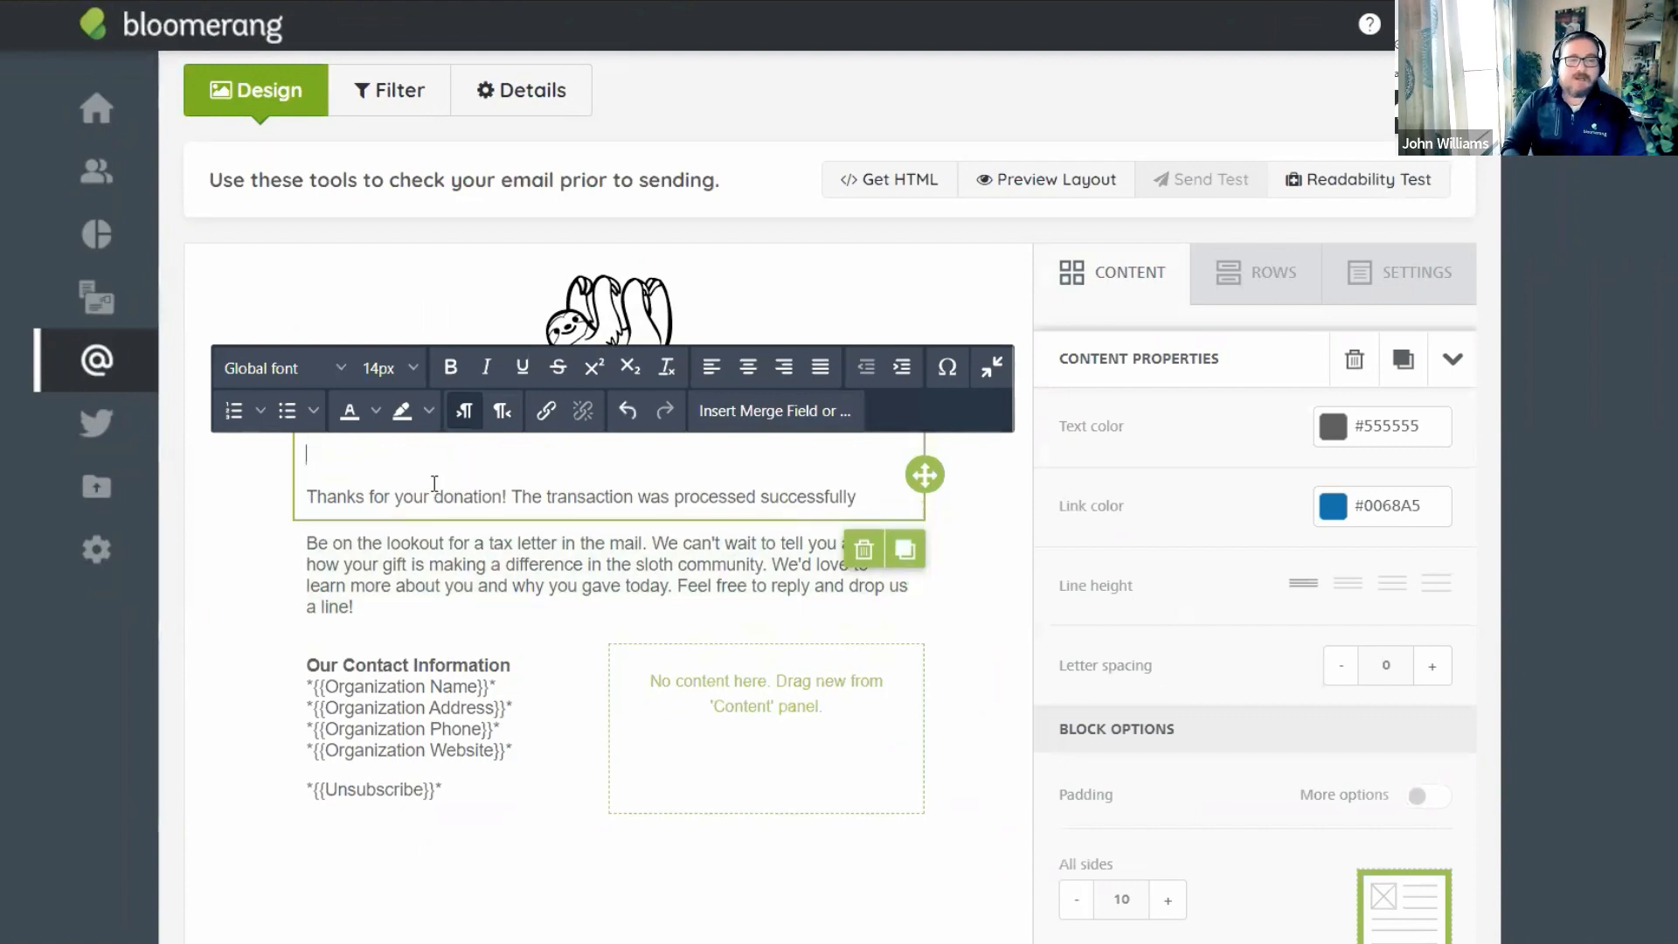
pyautogui.write('Hello')
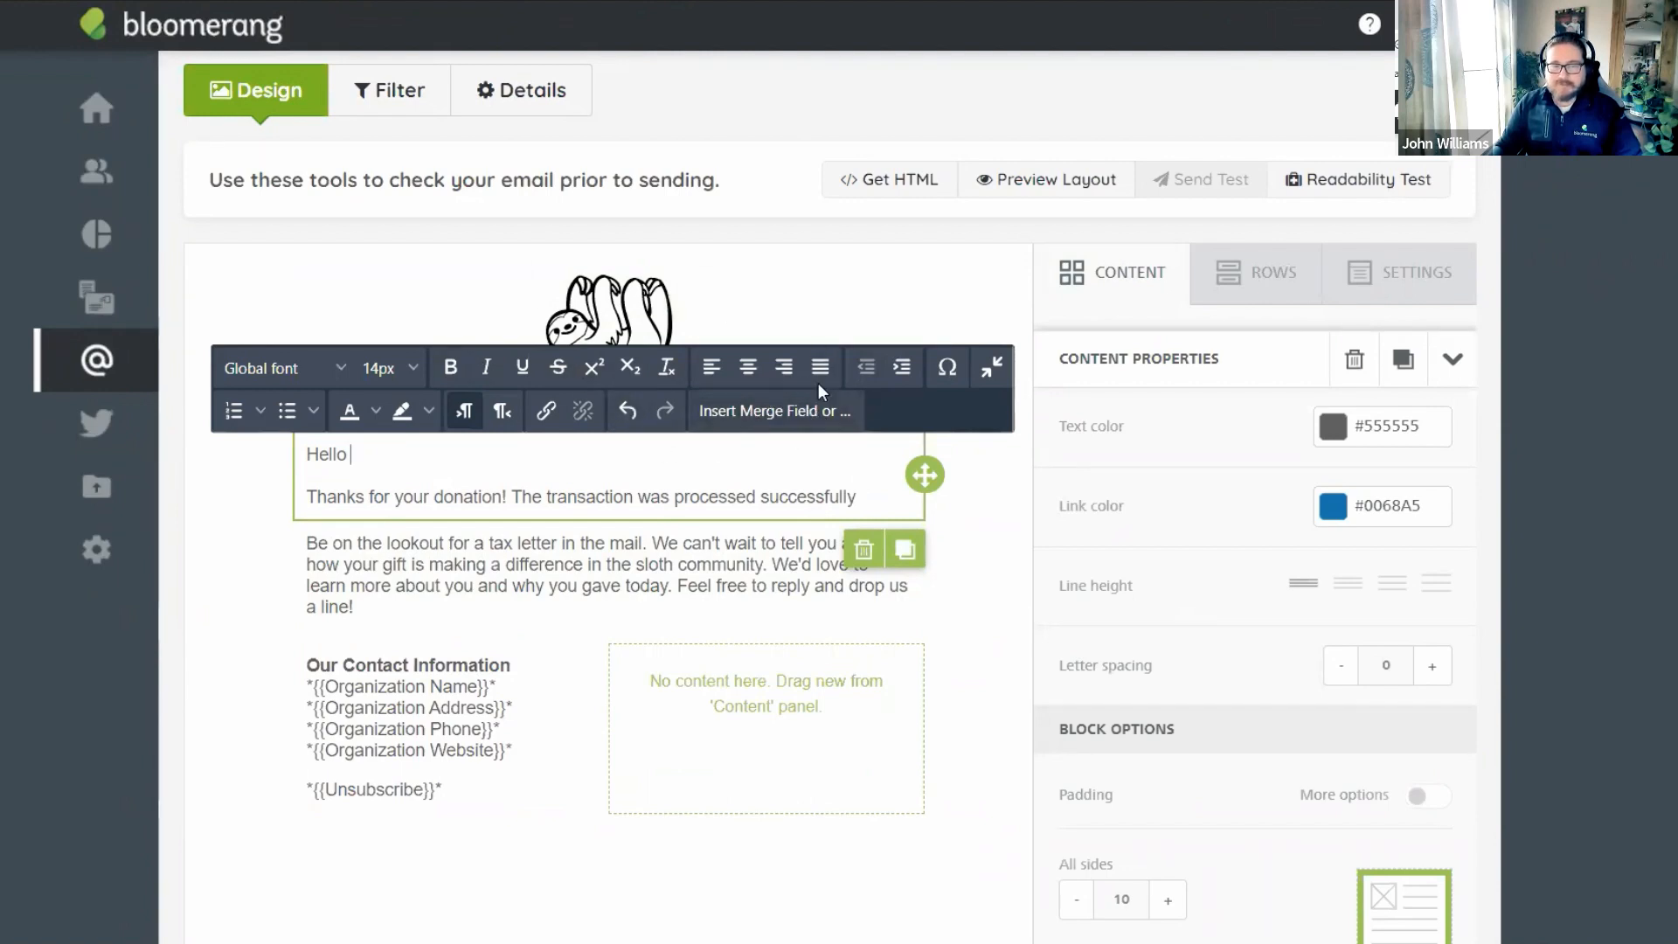
# Bring up the Insert Merge Field picker with the cursor right after Hello.
pyautogui.click(1000, 547)
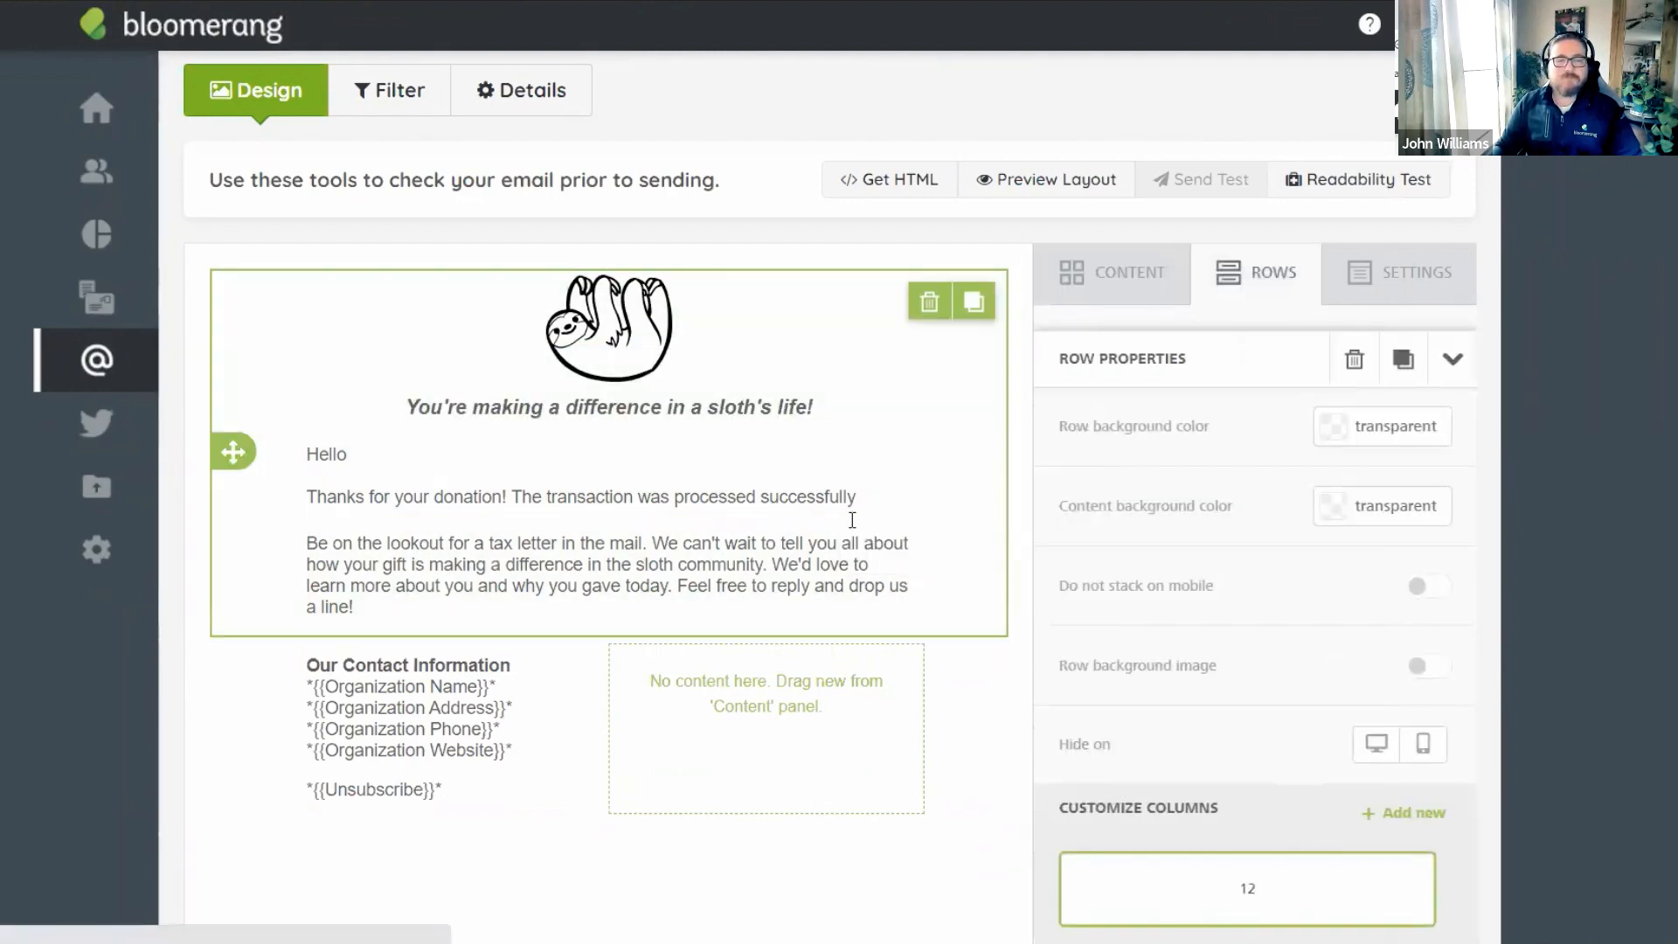
pyautogui.click(530, 472)
pyautogui.click(431, 452)
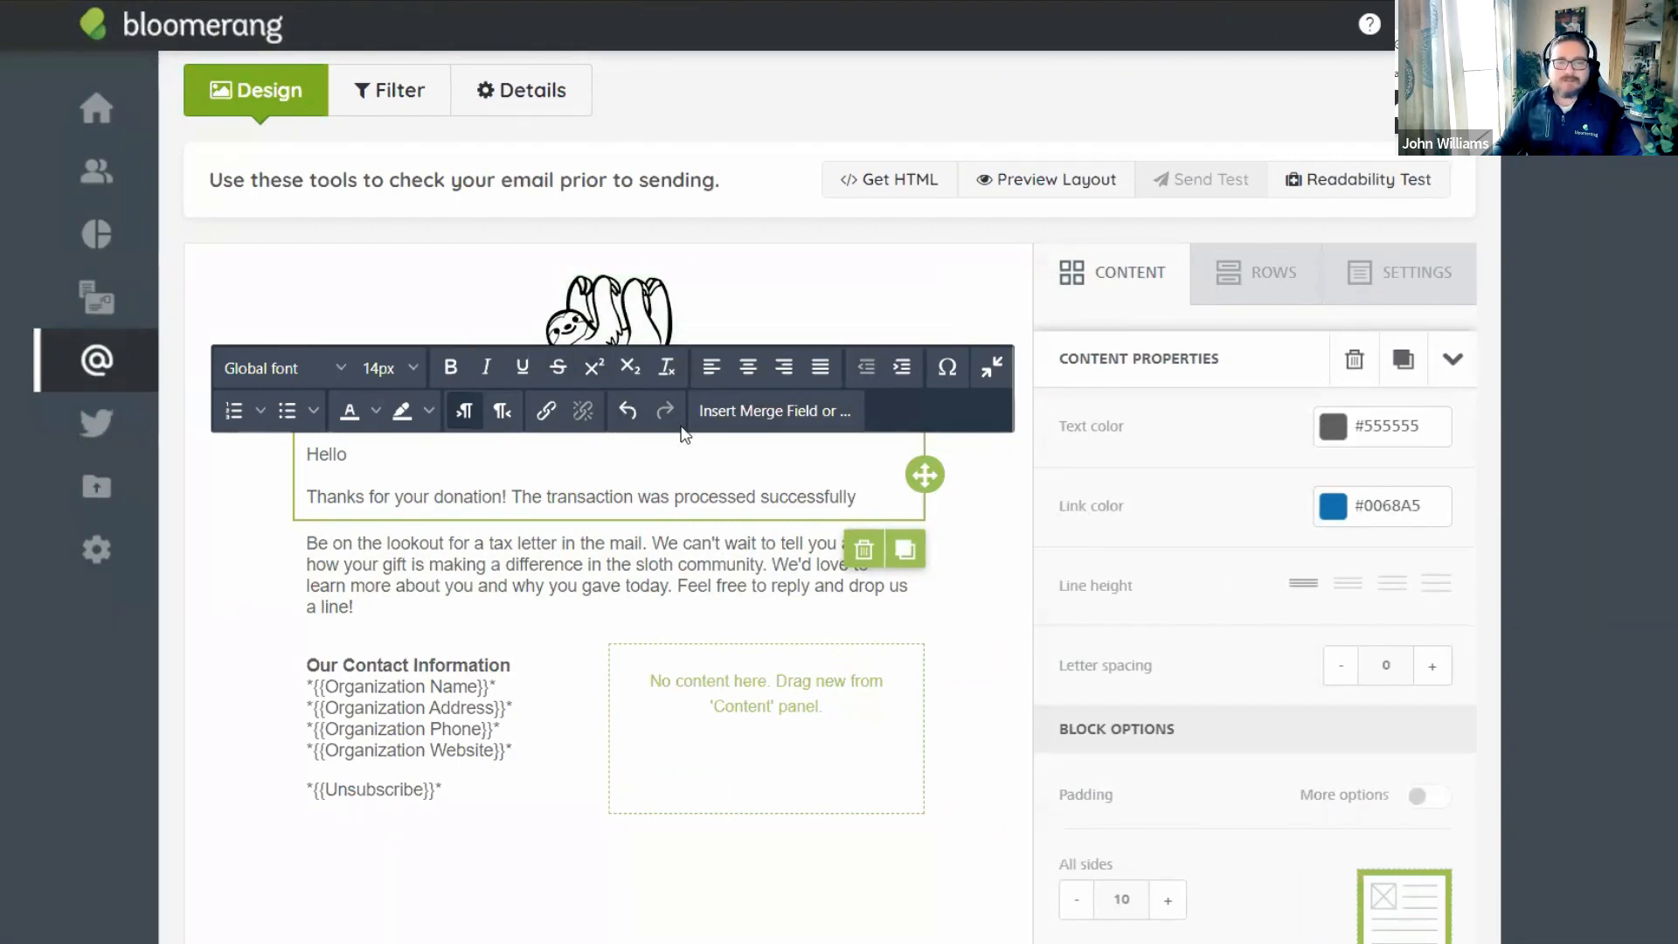
pyautogui.click(755, 411)
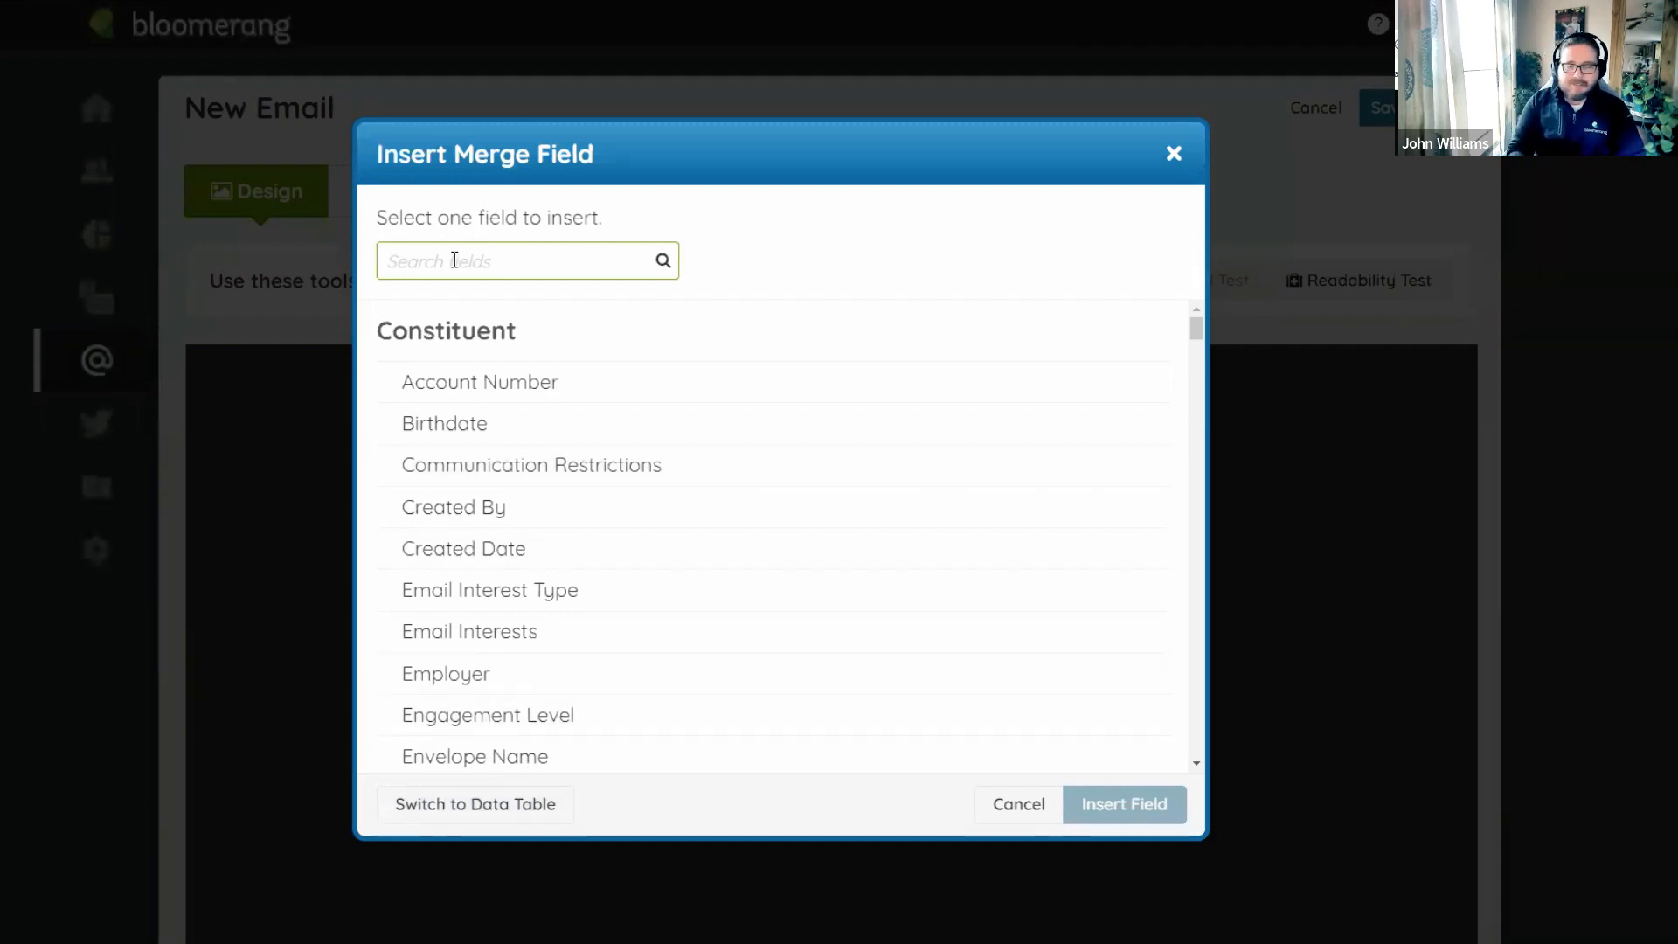
# Insert the Informal Name merge field after the Hello greeting.
pyautogui.write('name')
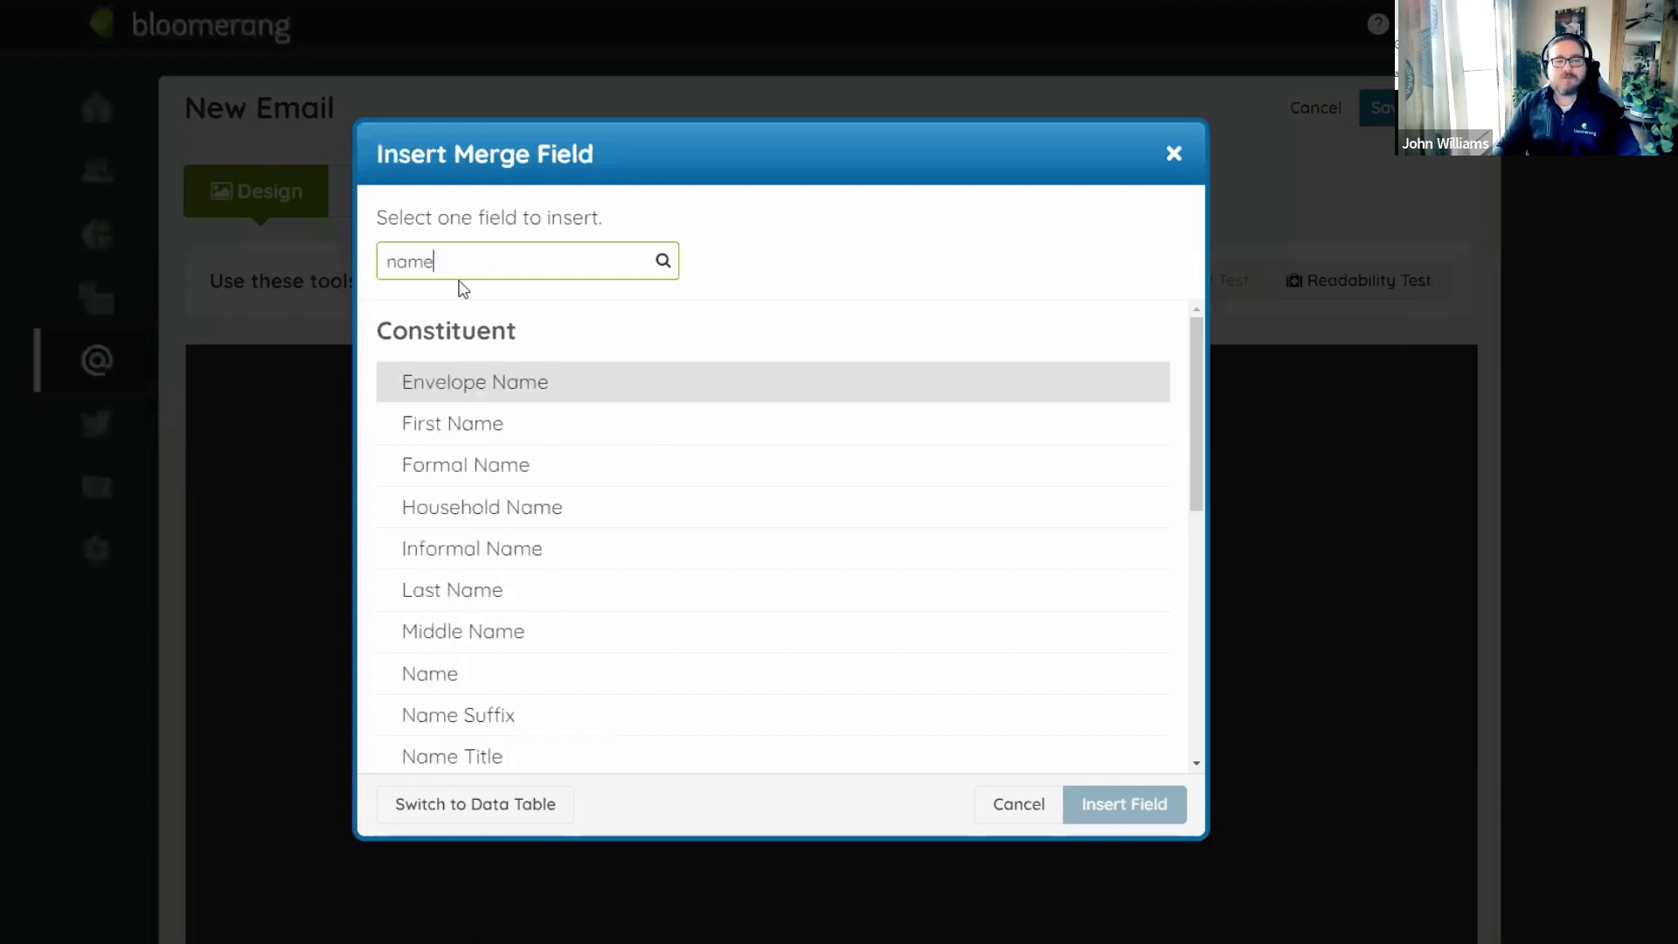
pyautogui.click(475, 559)
pyautogui.click(1105, 802)
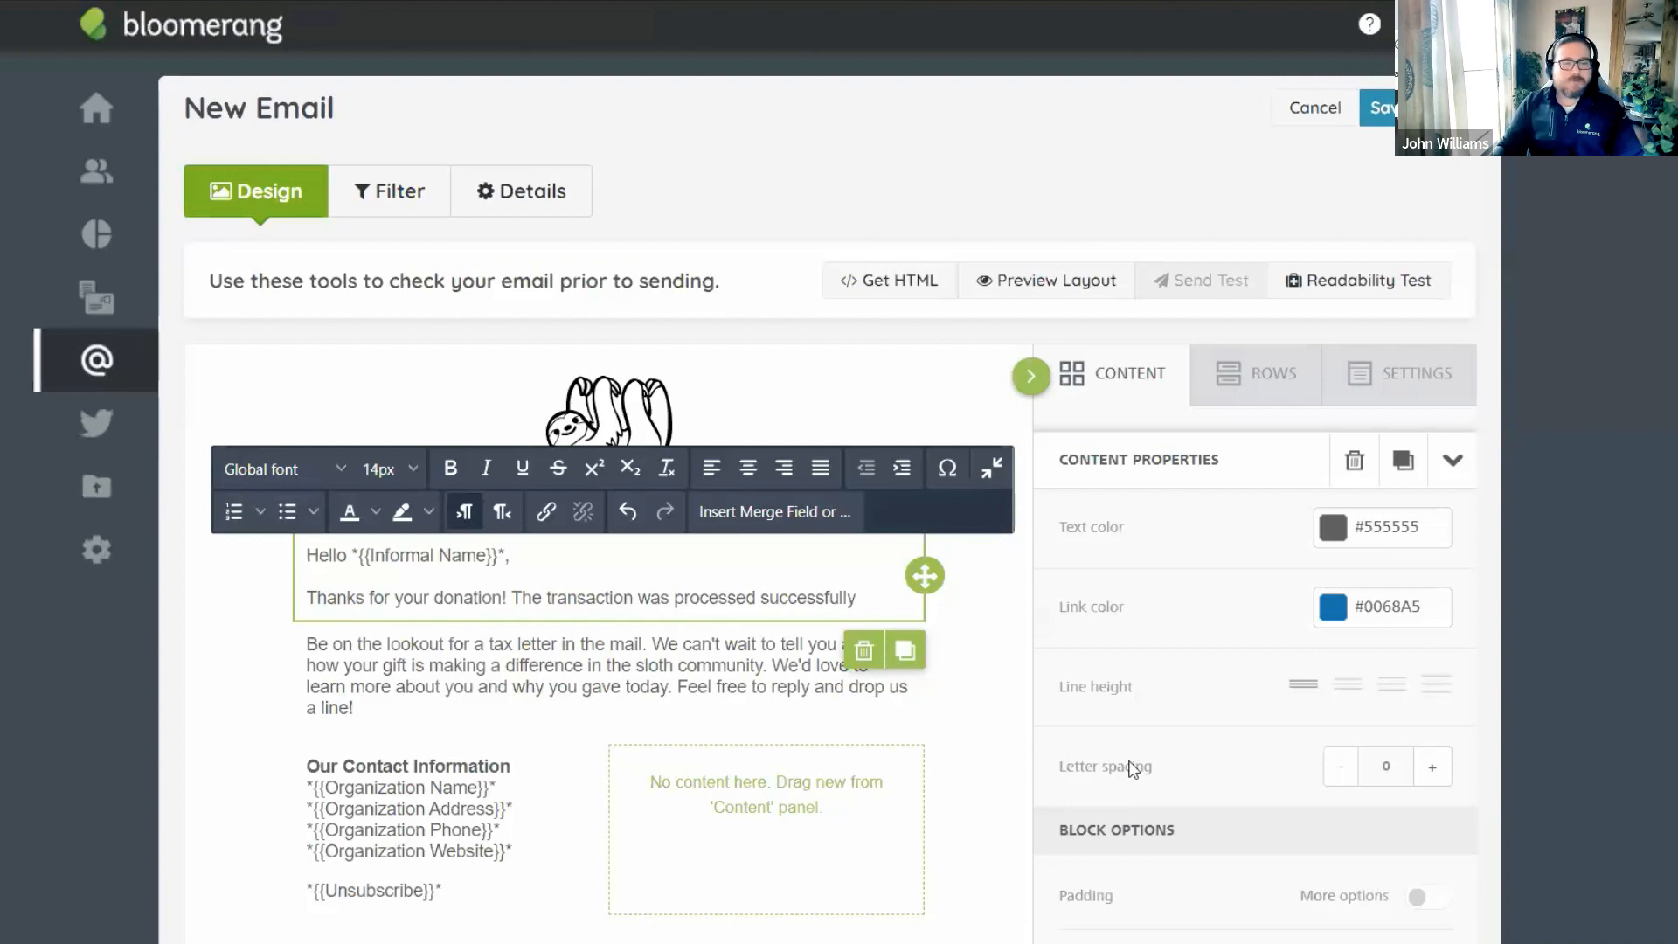
# Replace the old donation wording with 'contributions during 2021! Your total deductible amount is'.
pyautogui.moveTo(435, 599); pyautogui.dragTo(619, 850)
pyautogui.write('contrib')
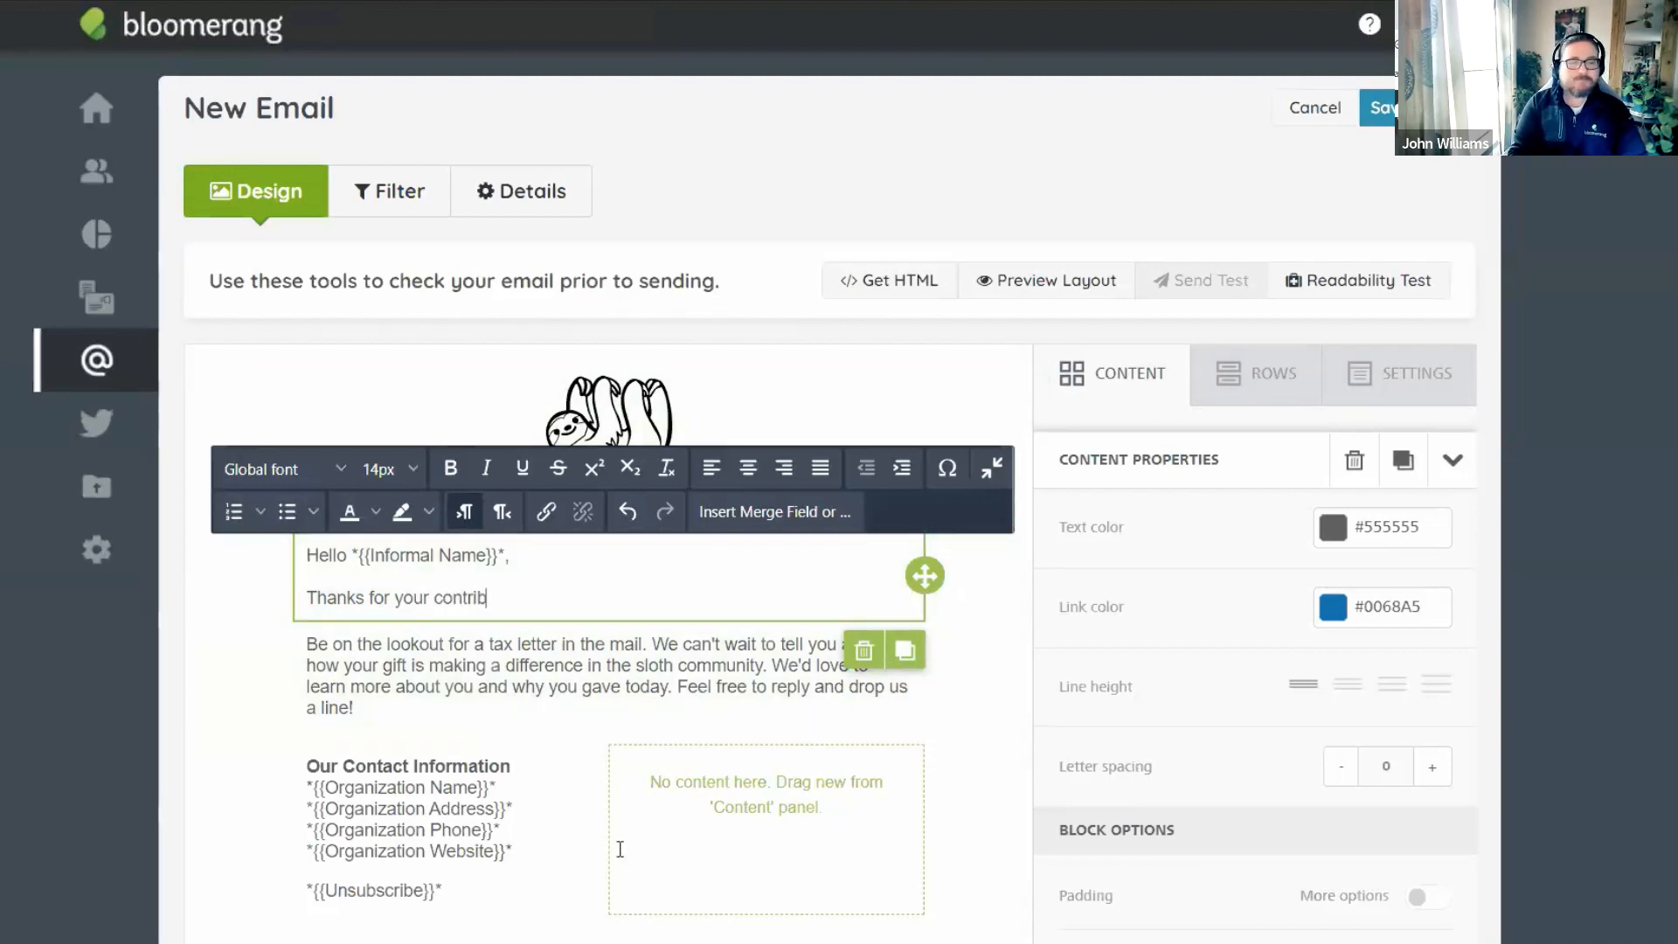
pyautogui.write('utions')
pyautogui.write(' during')
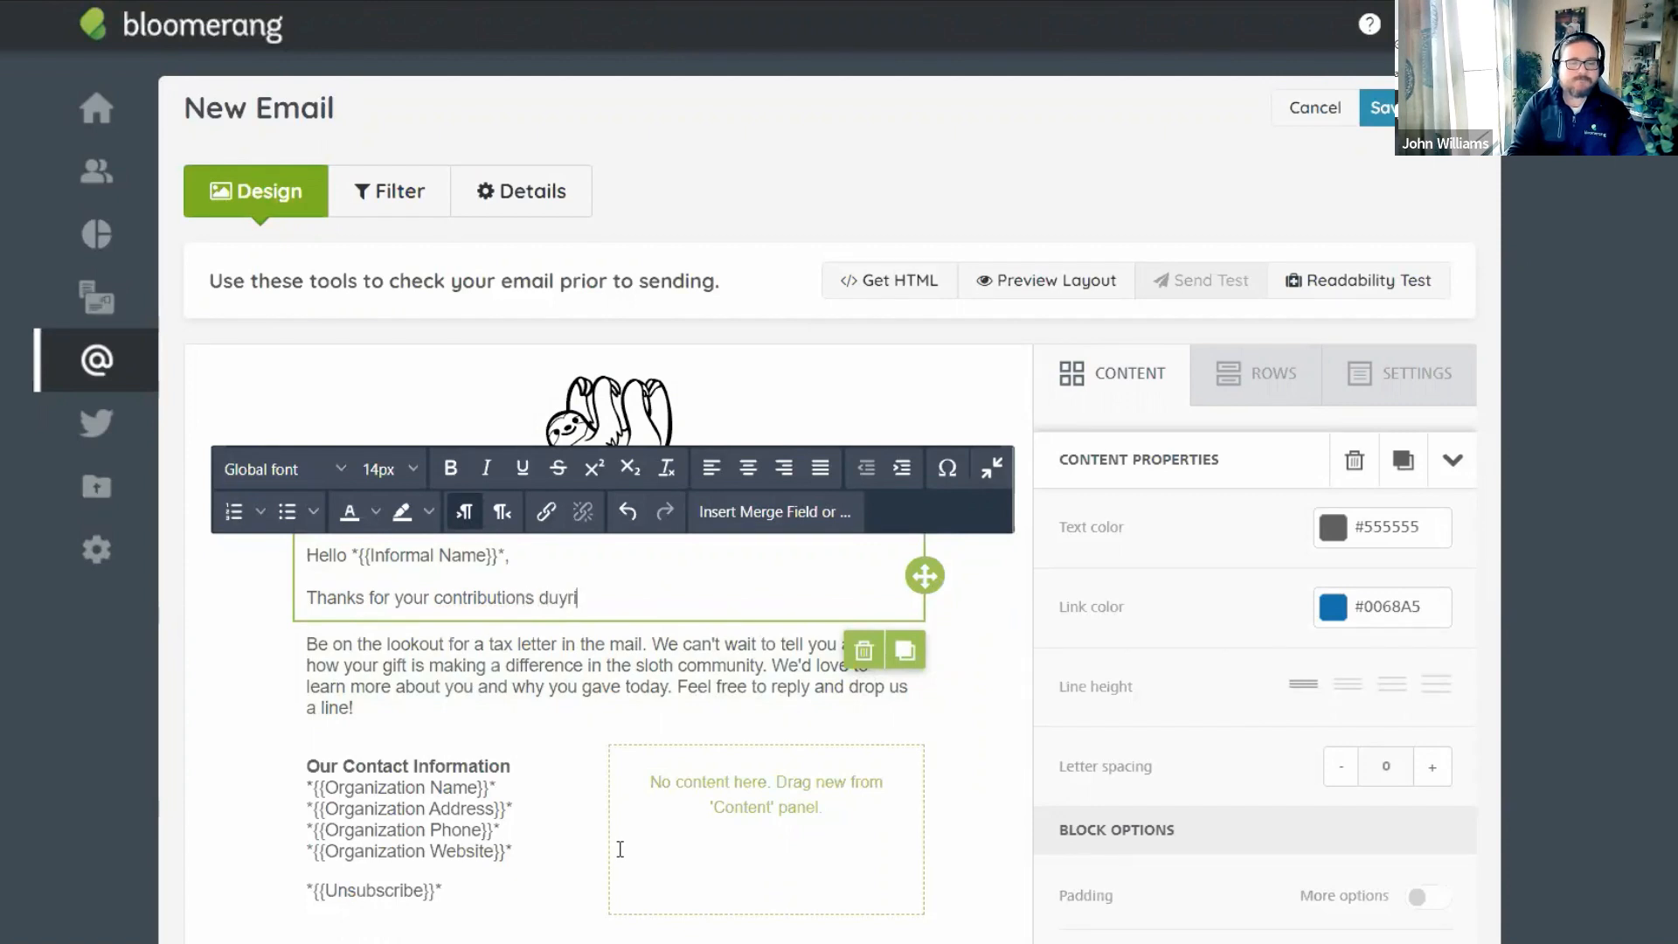
pyautogui.write(' 2021. your')
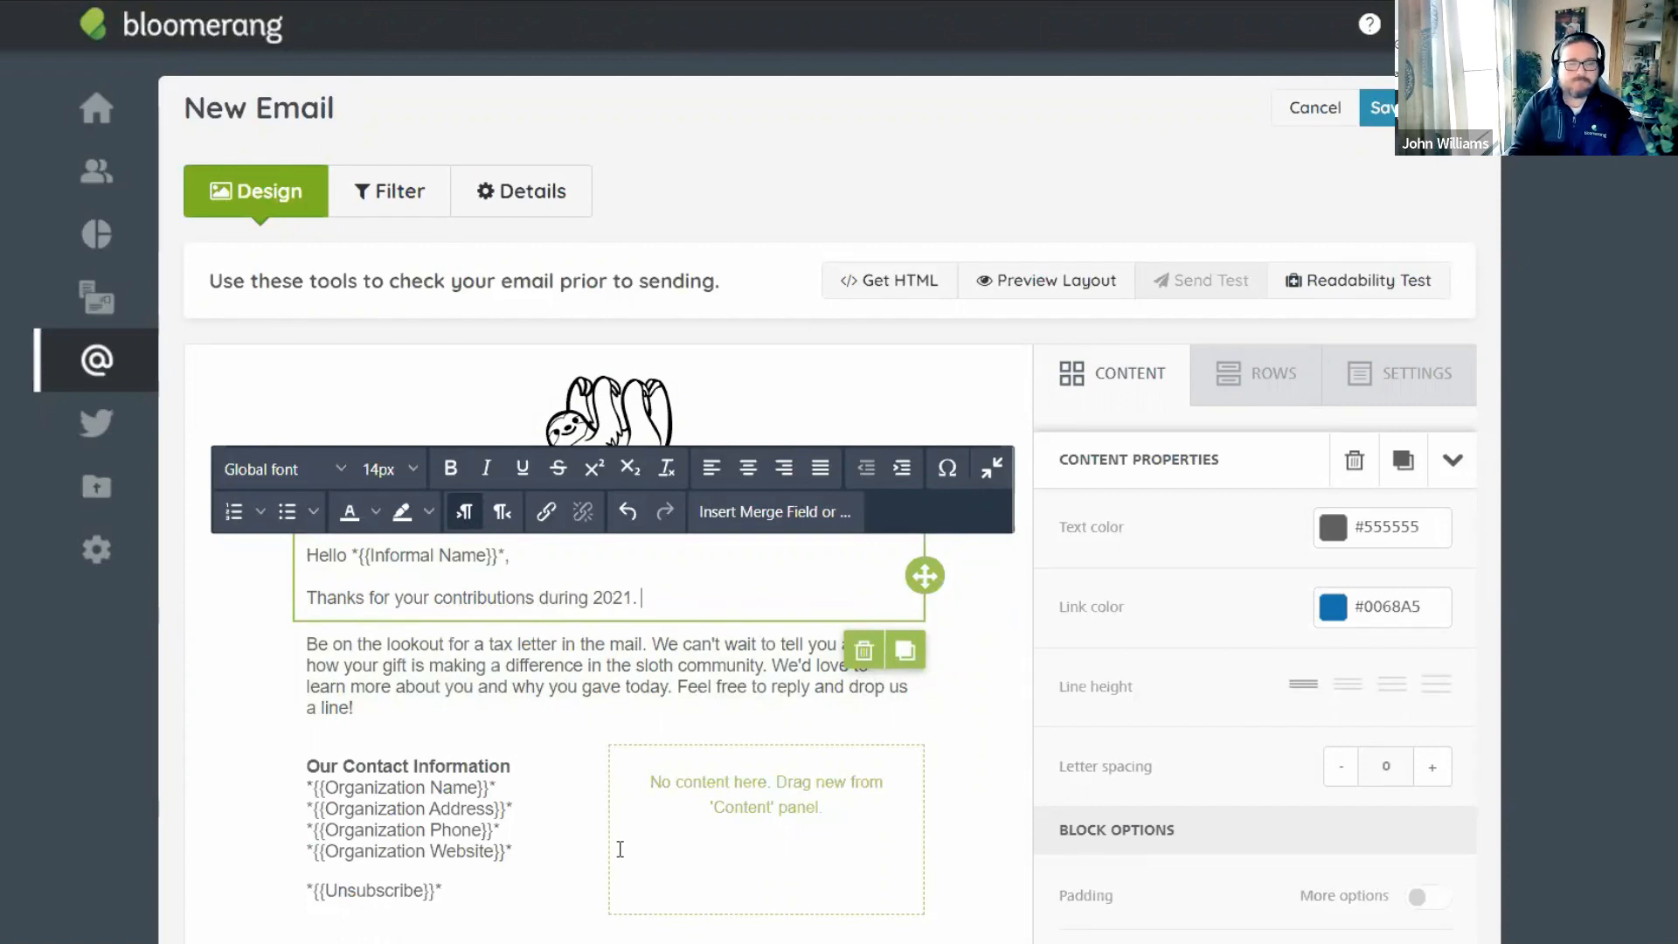
pyautogui.press('BackSpace')
pyautogui.press('BackSpace')
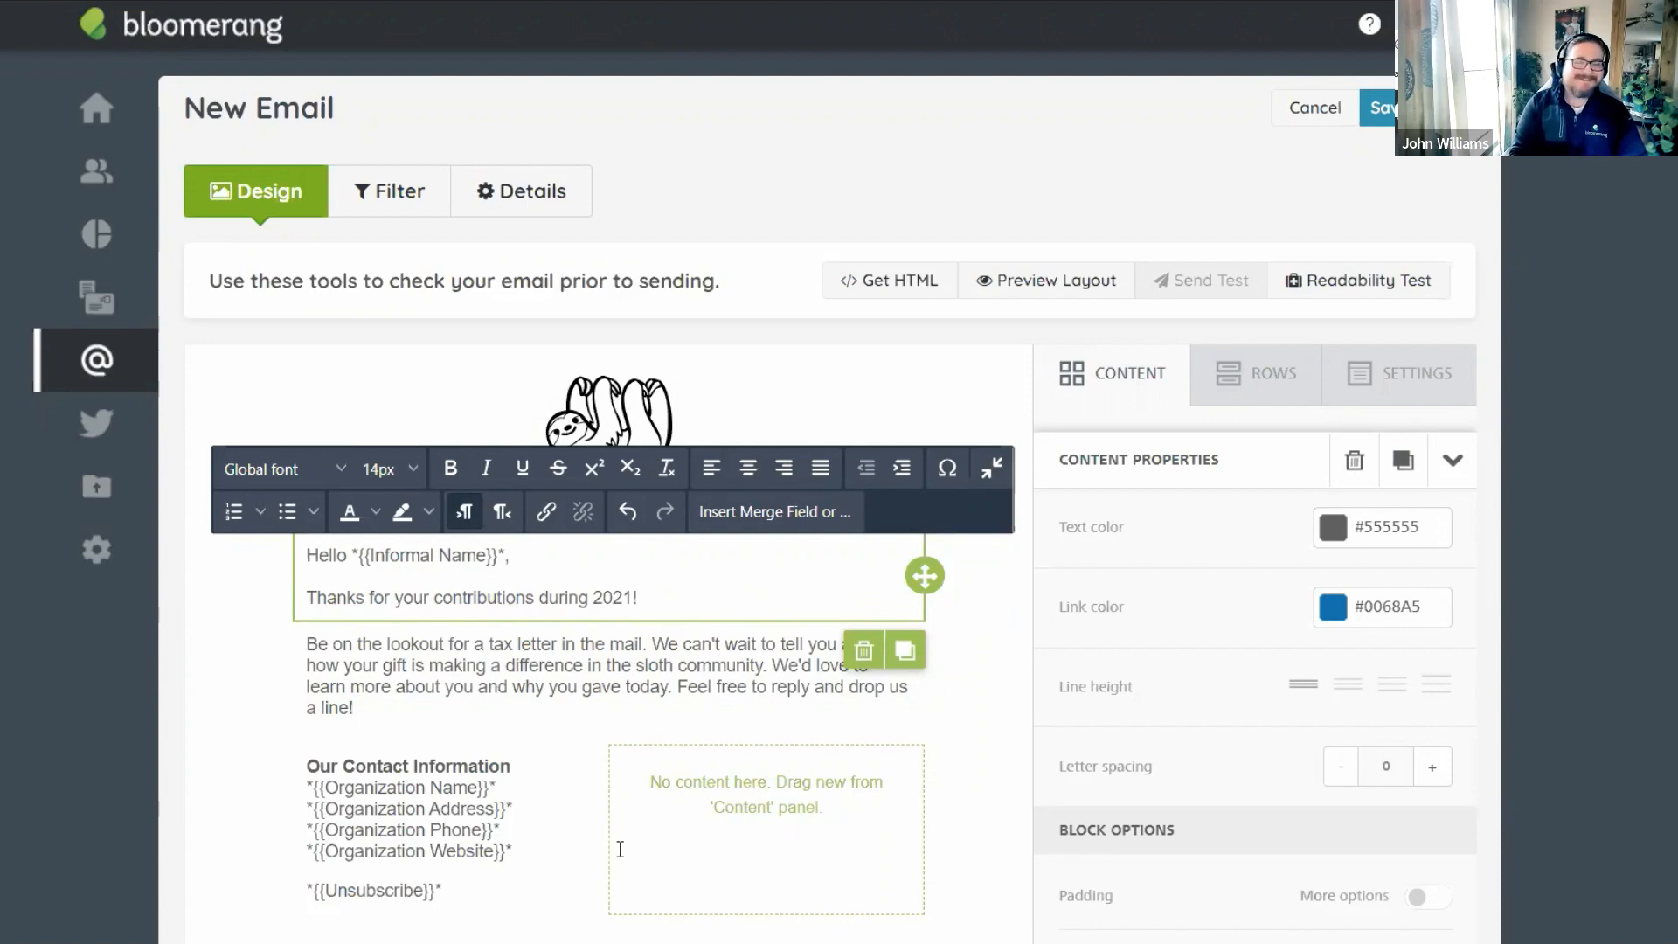
pyautogui.write('our total ded')
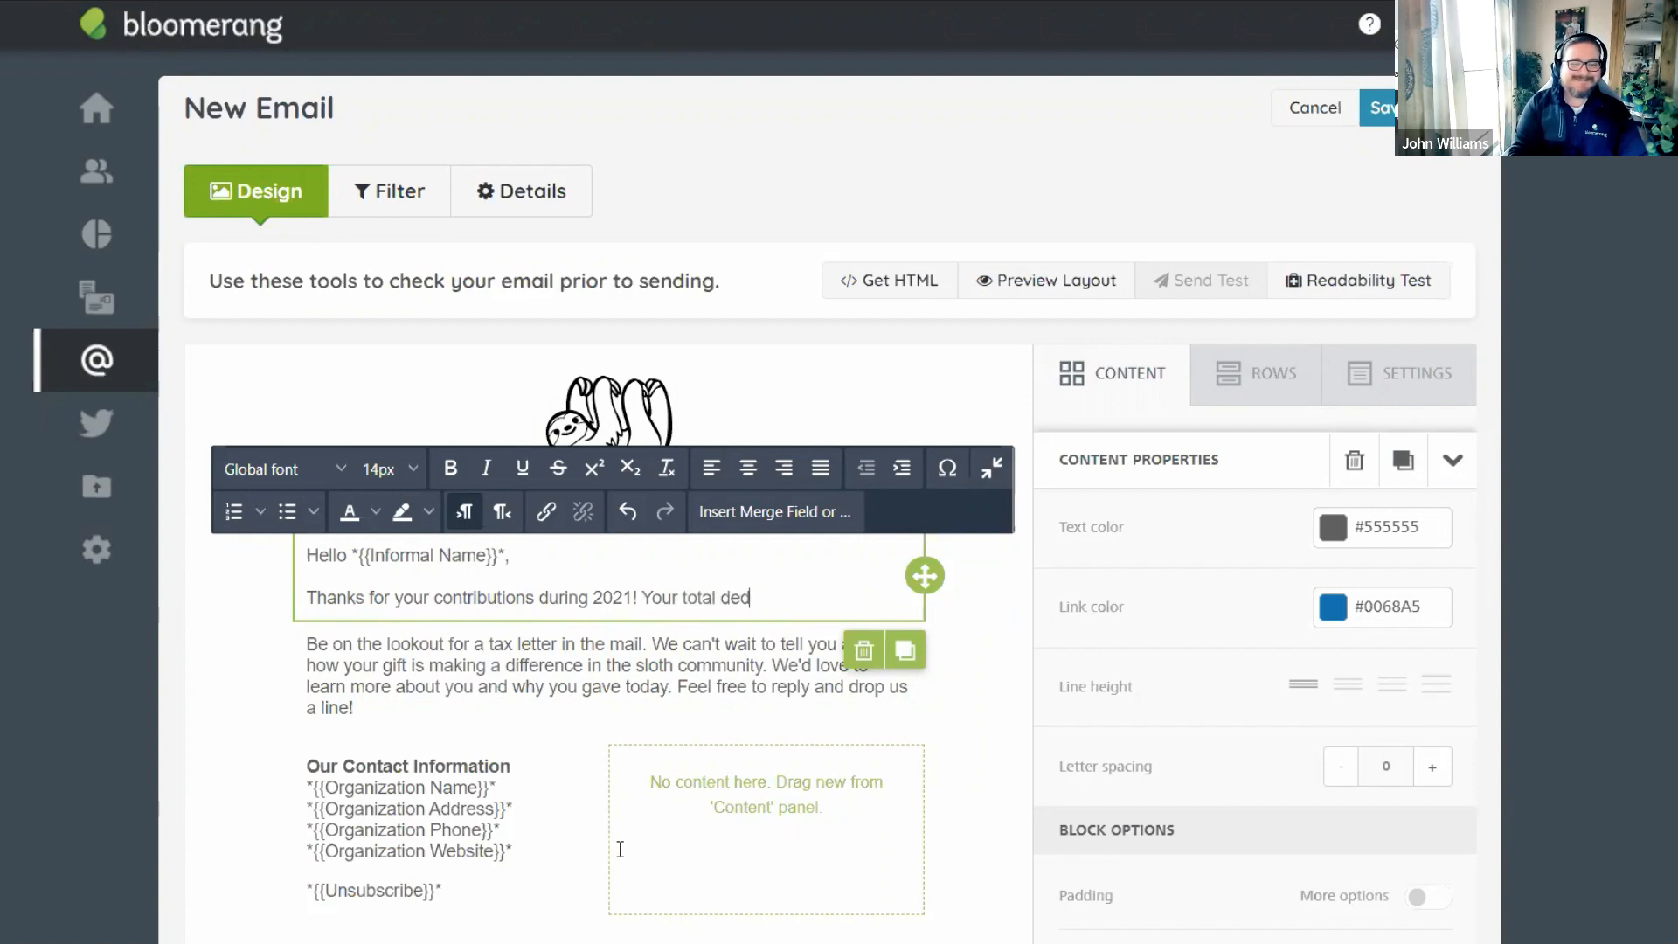
pyautogui.write('uctible amount is')
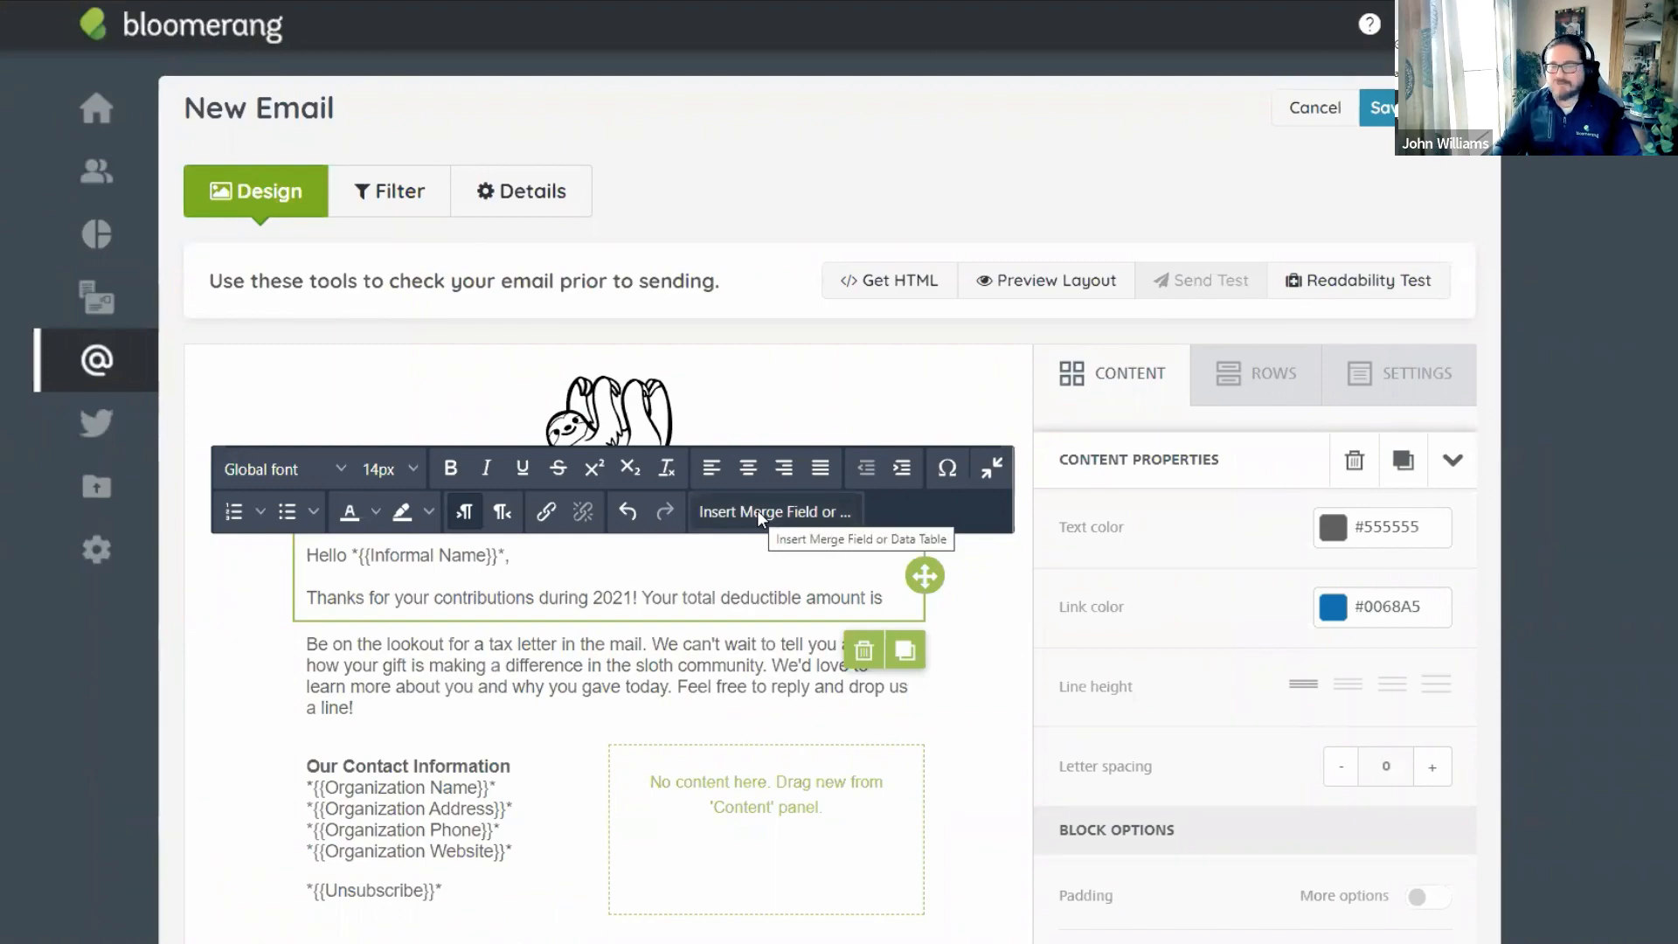
# Insert the Transaction > Deductible Amount merge field after the sentence and add blank lines below.
pyautogui.click(757, 510)
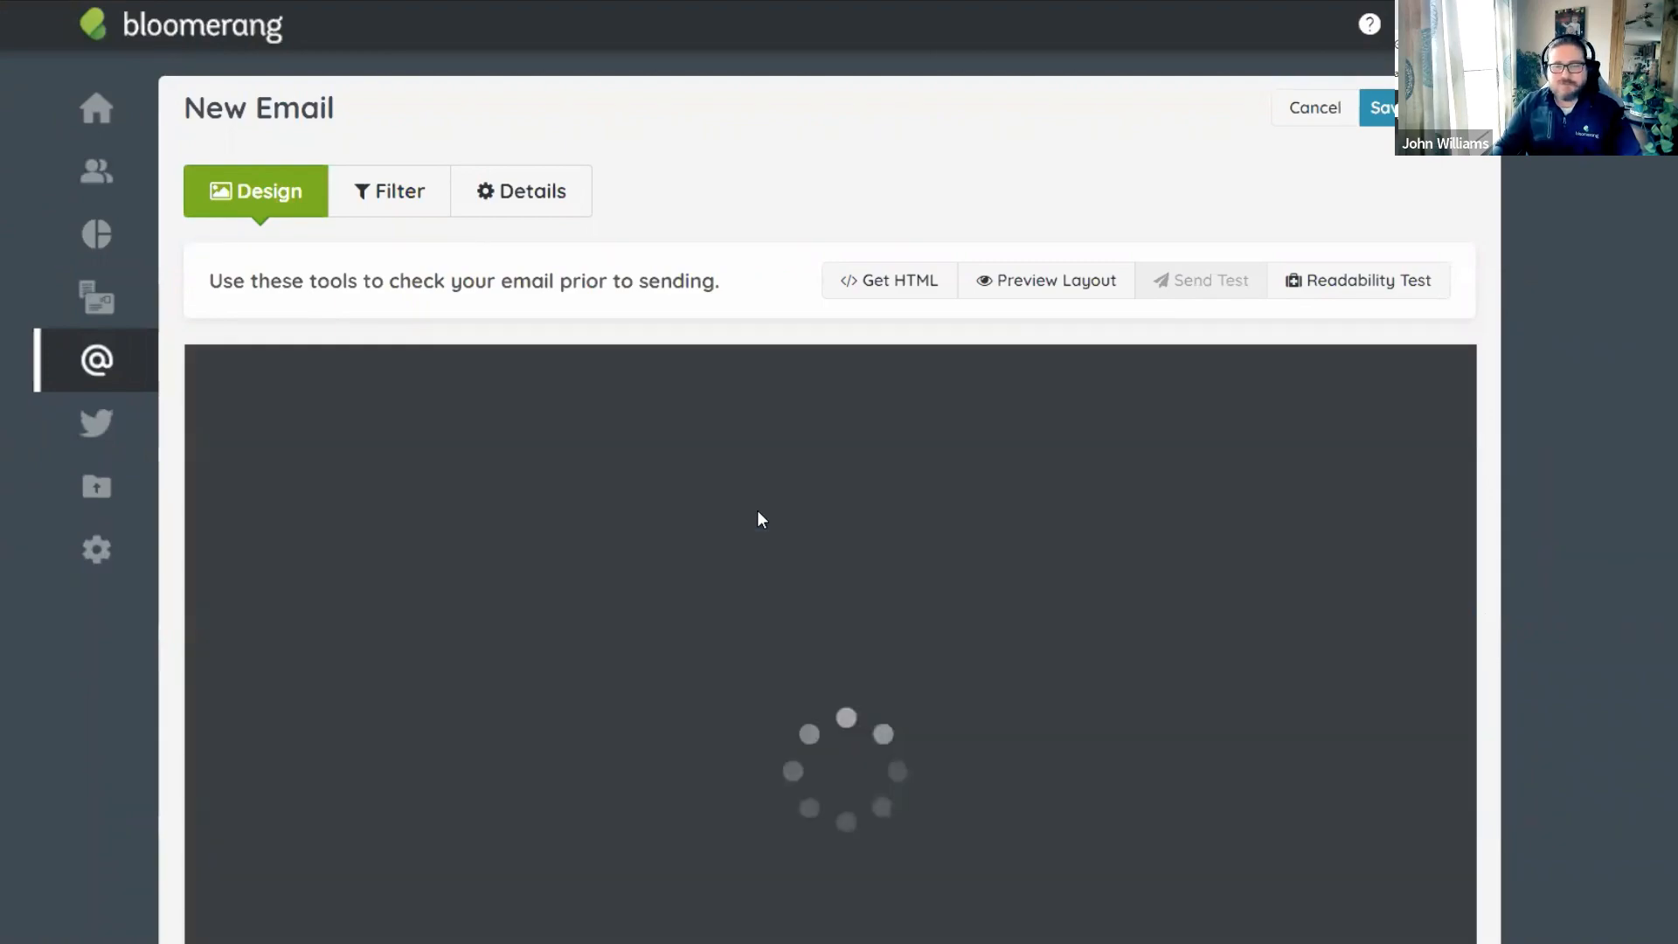
pyautogui.write('deduc')
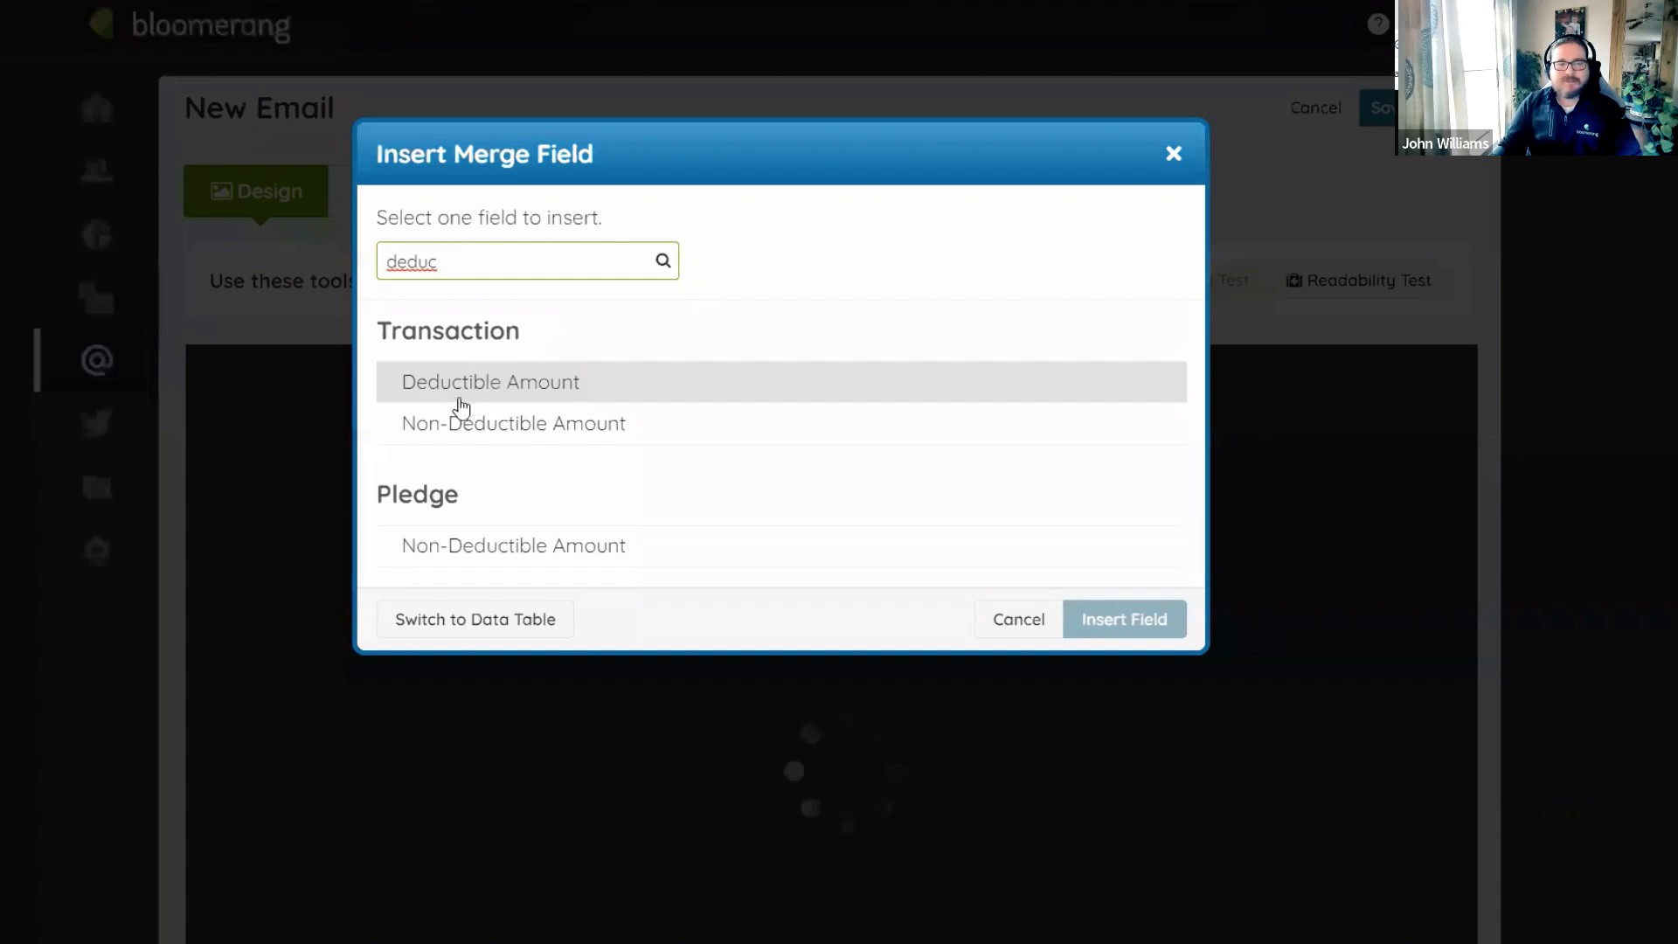
pyautogui.click(461, 389)
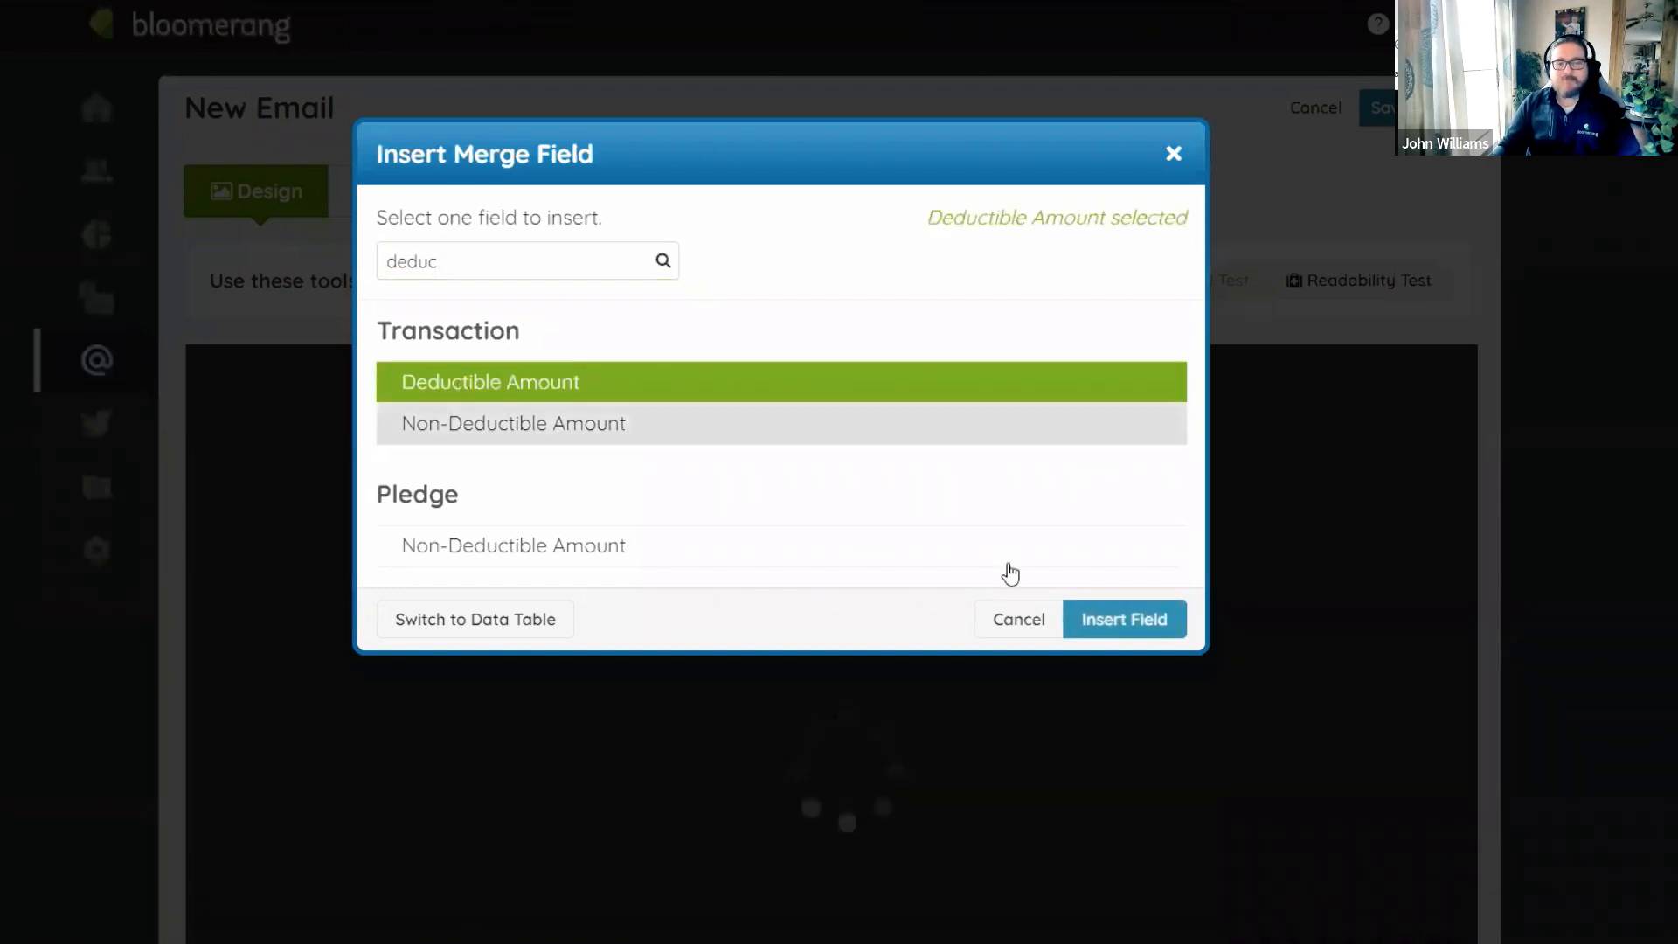
pyautogui.click(1142, 618)
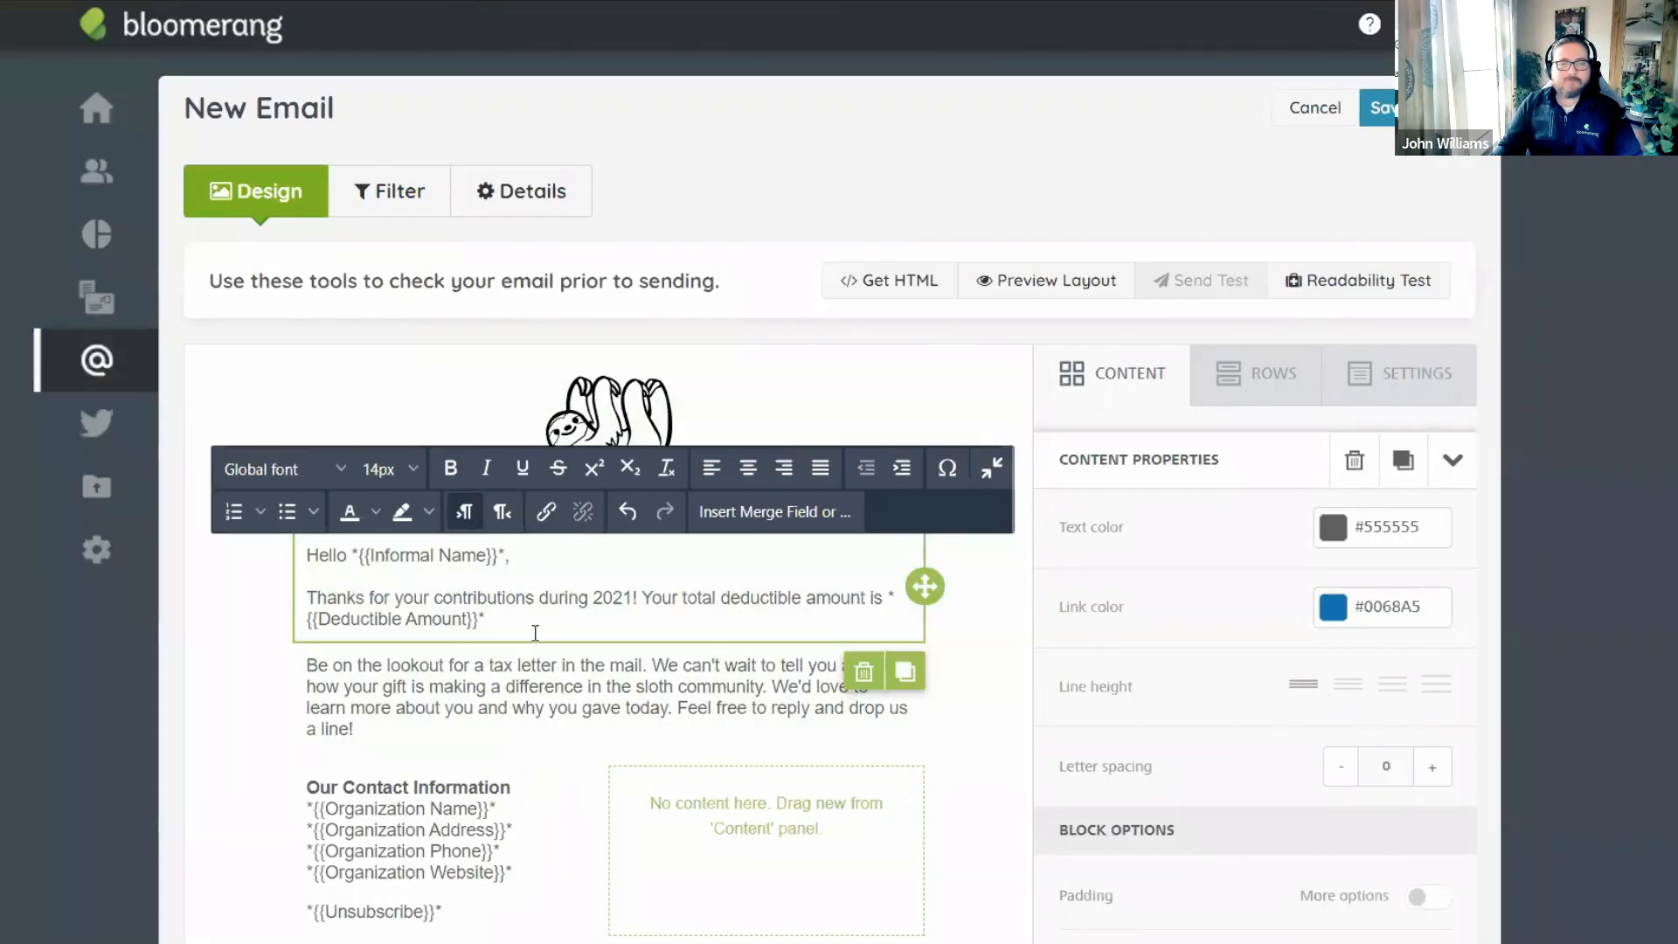
pyautogui.press('Return')
pyautogui.press('Return')
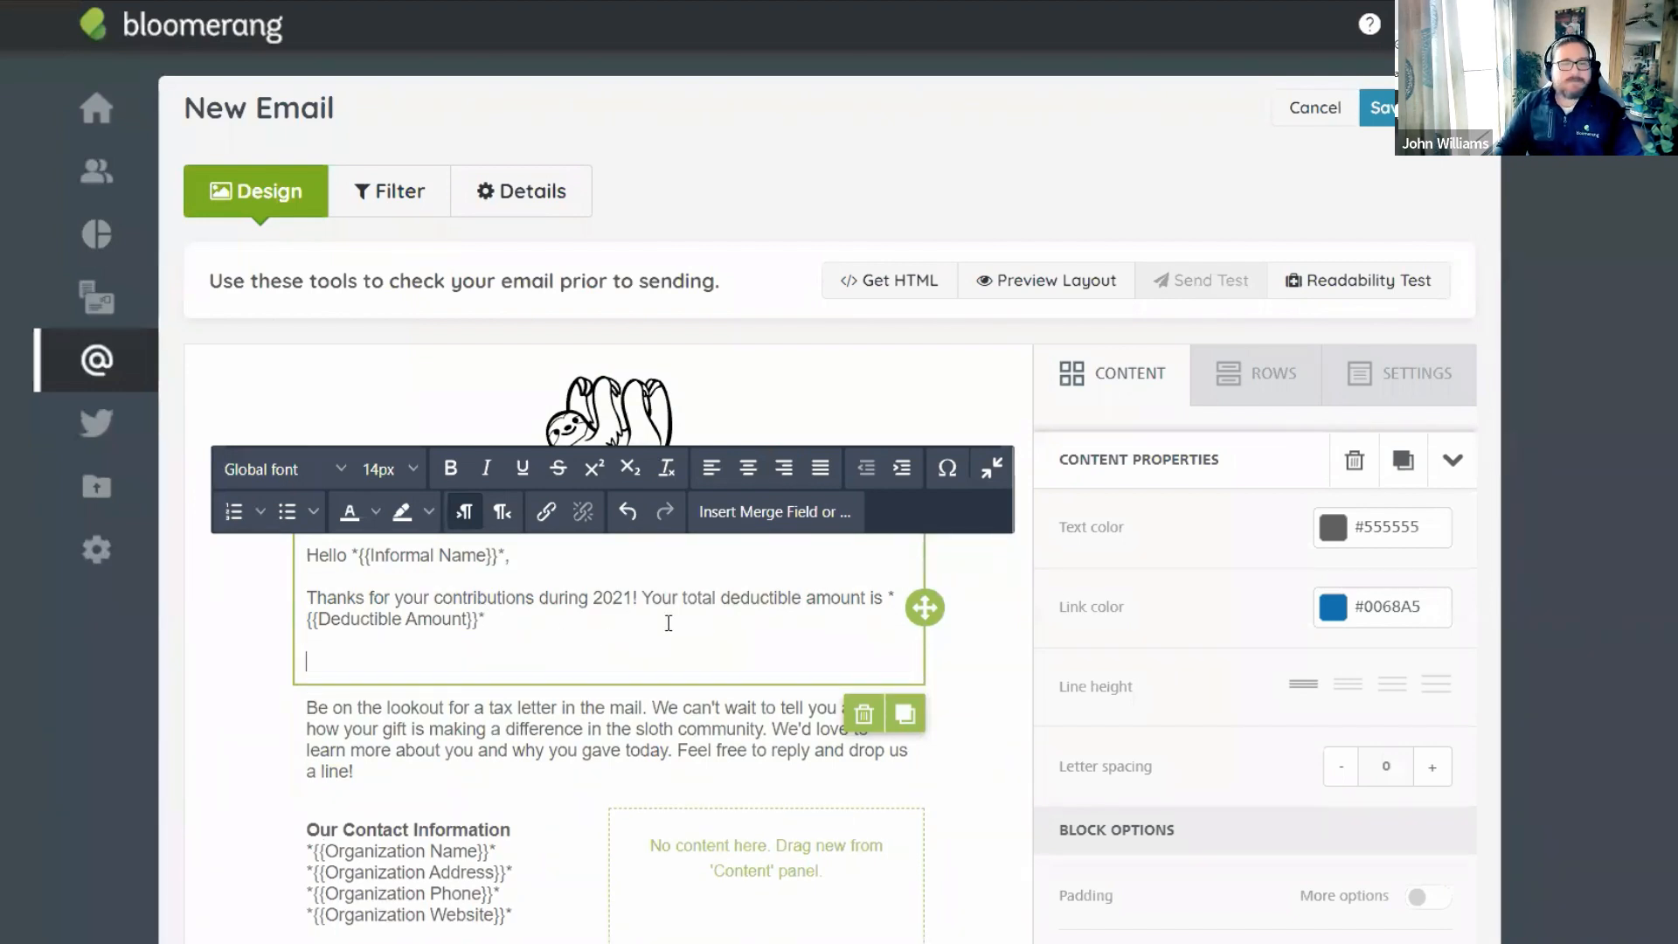
# Insert a data table with Transaction Date, Deductible Amount and Fund columns, replacing Amount with Deductible Amount.
pyautogui.click(774, 514)
pyautogui.scroll(-2, 790, 487)
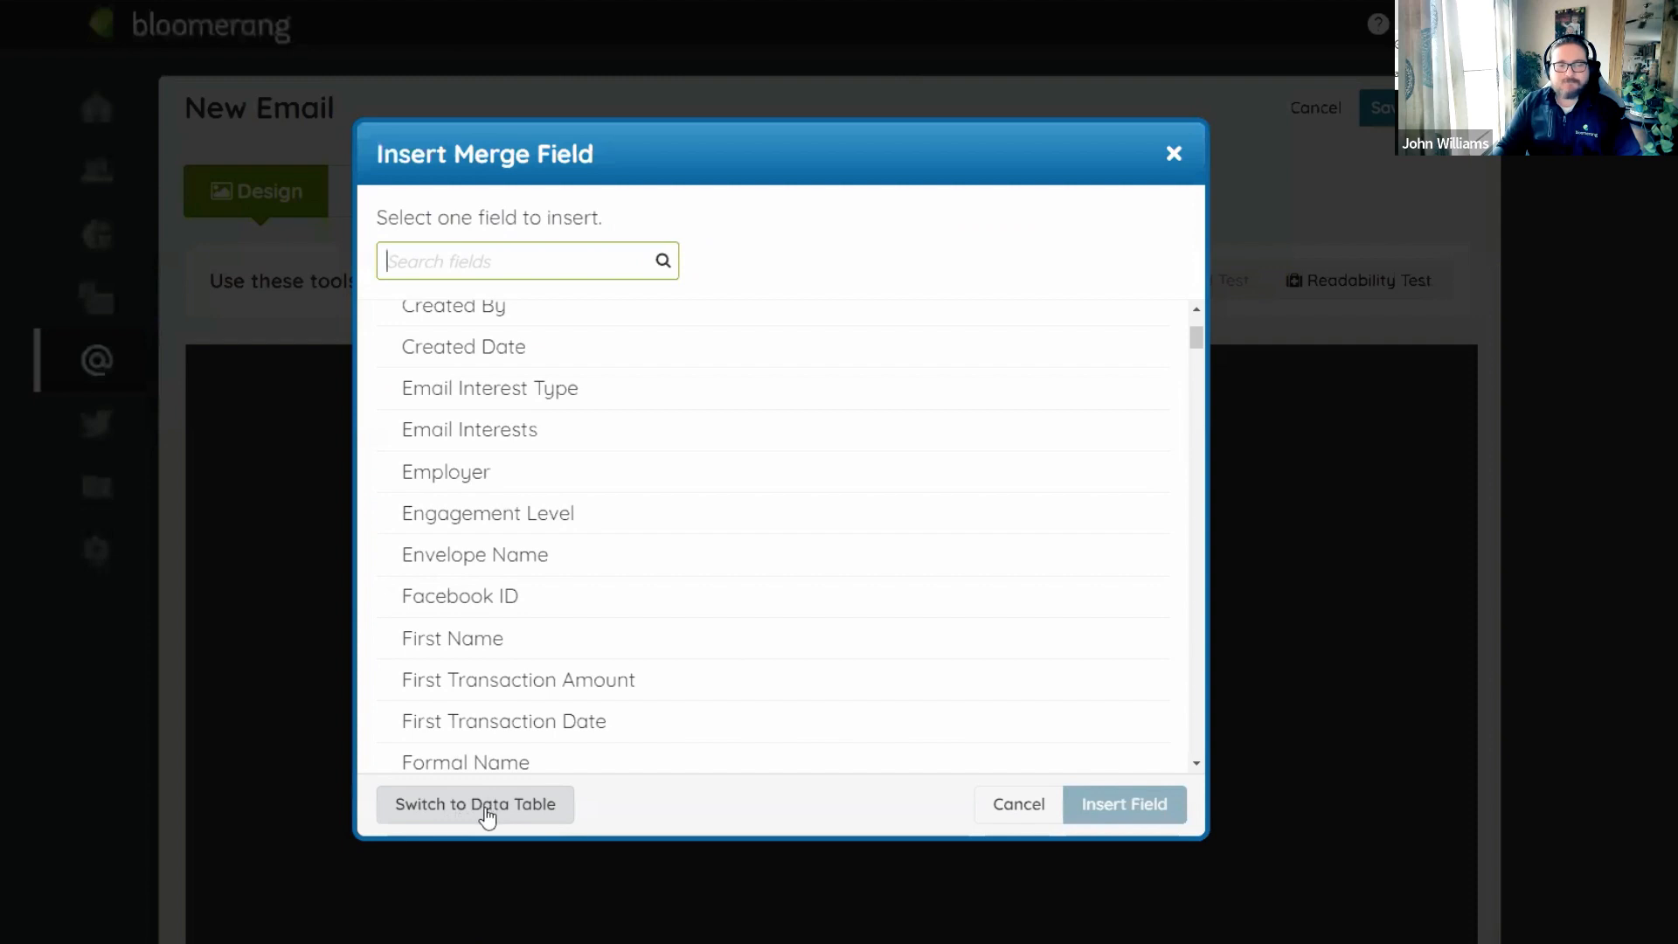
pyautogui.click(486, 815)
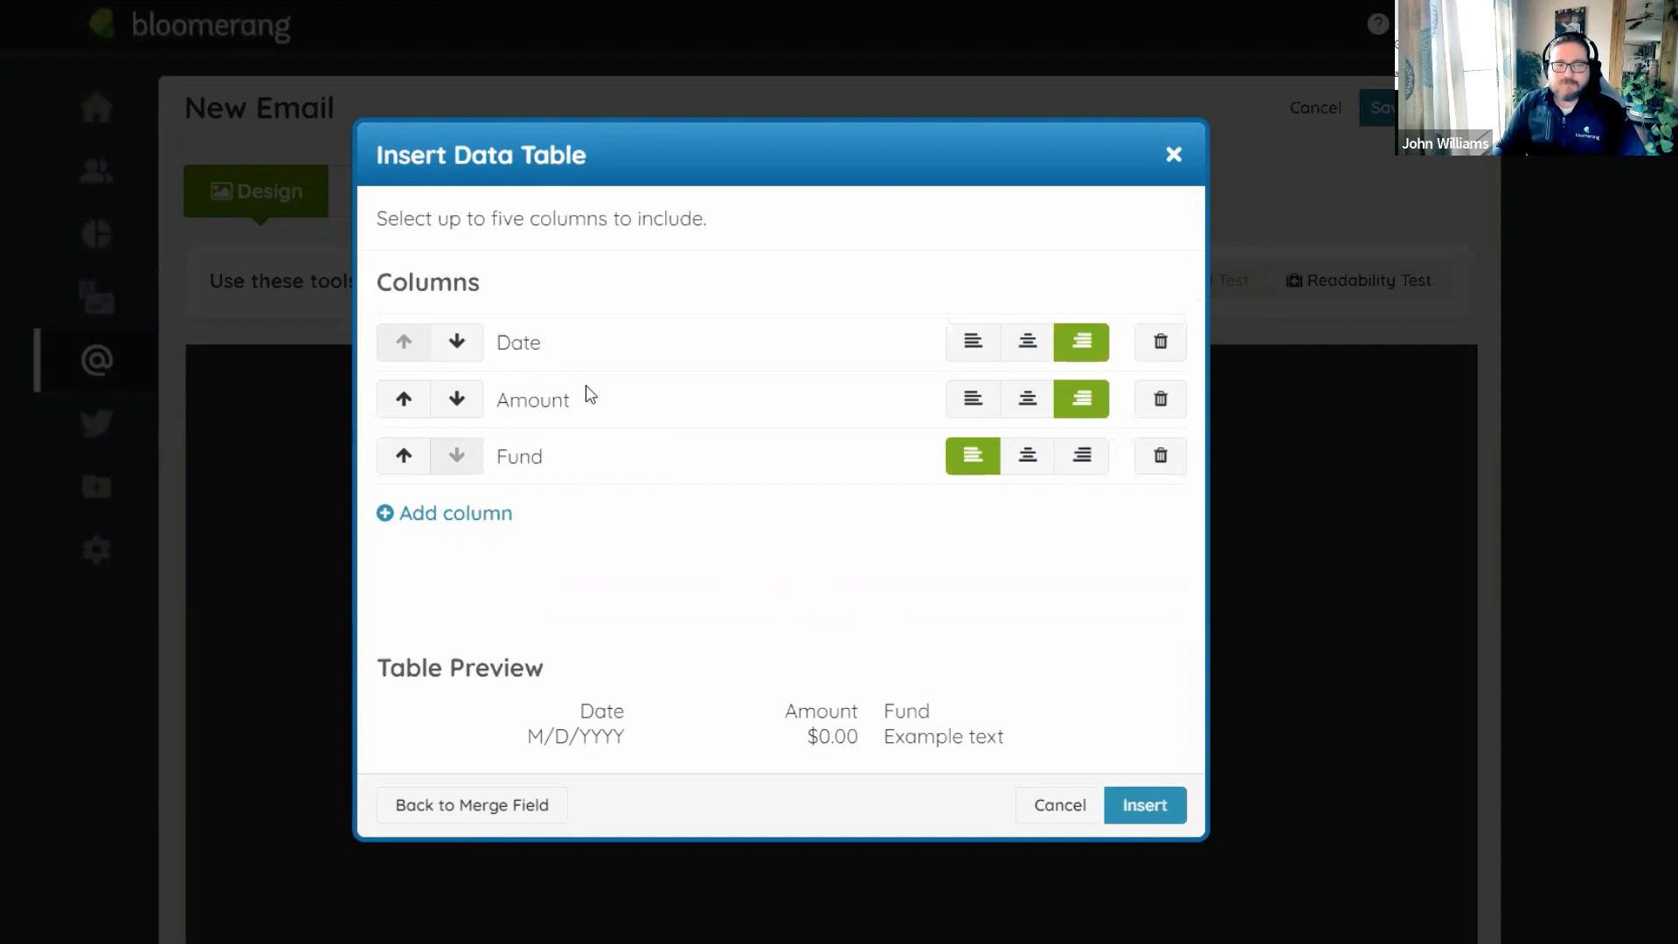
pyautogui.click(1161, 400)
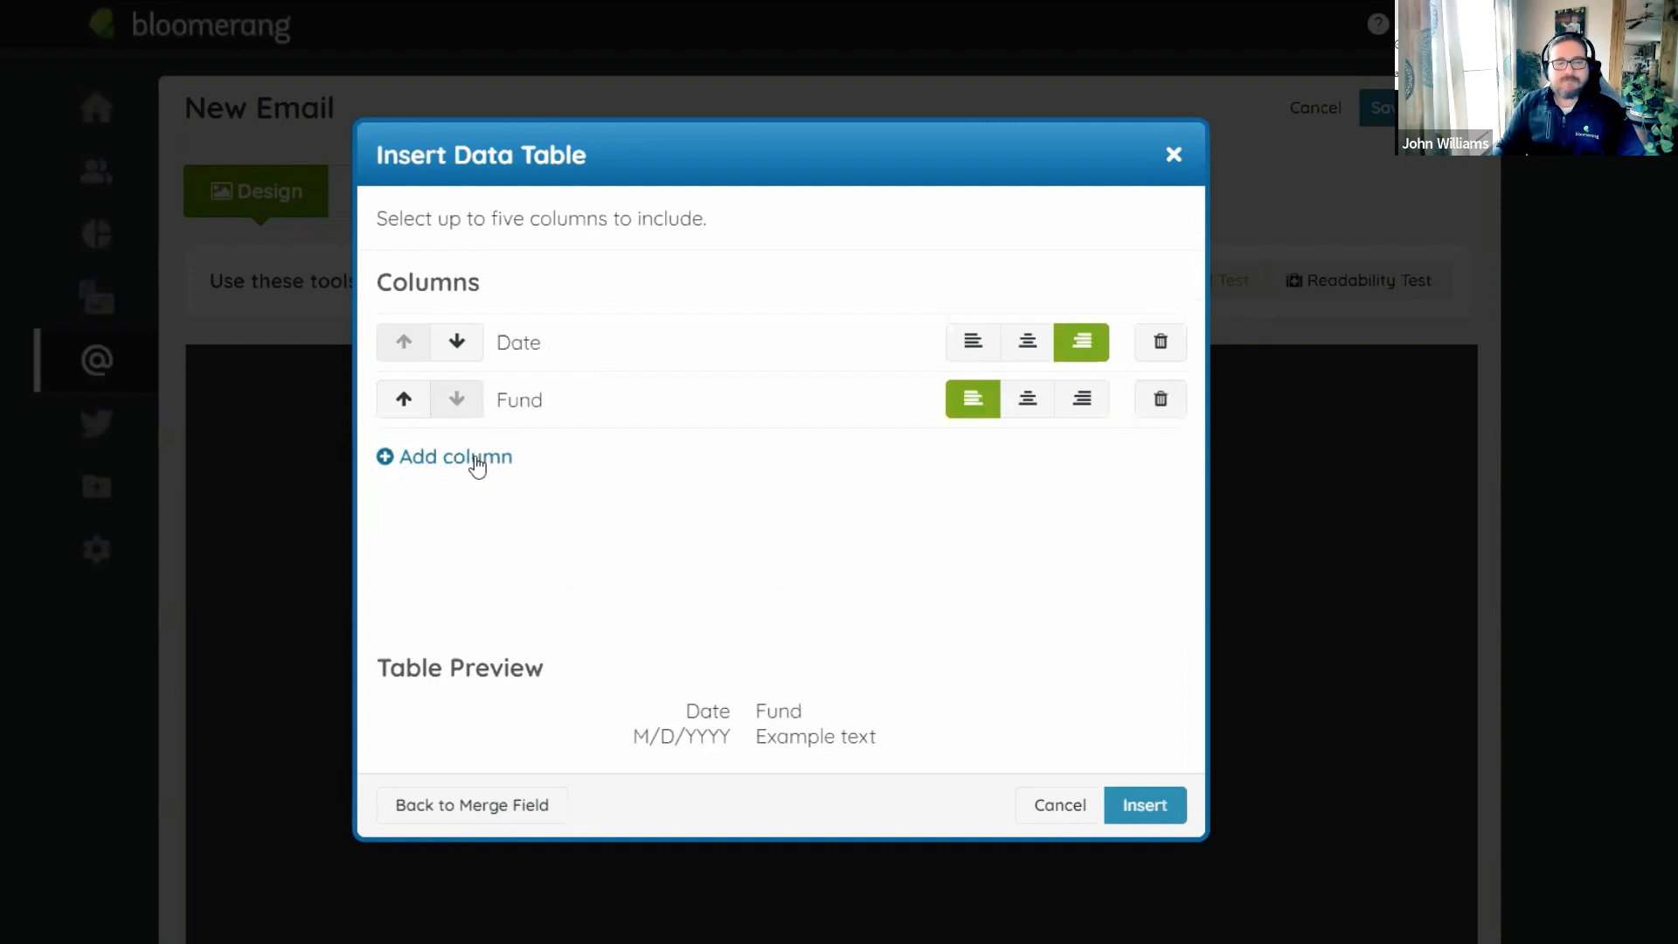
pyautogui.click(476, 462)
pyautogui.write('dedu')
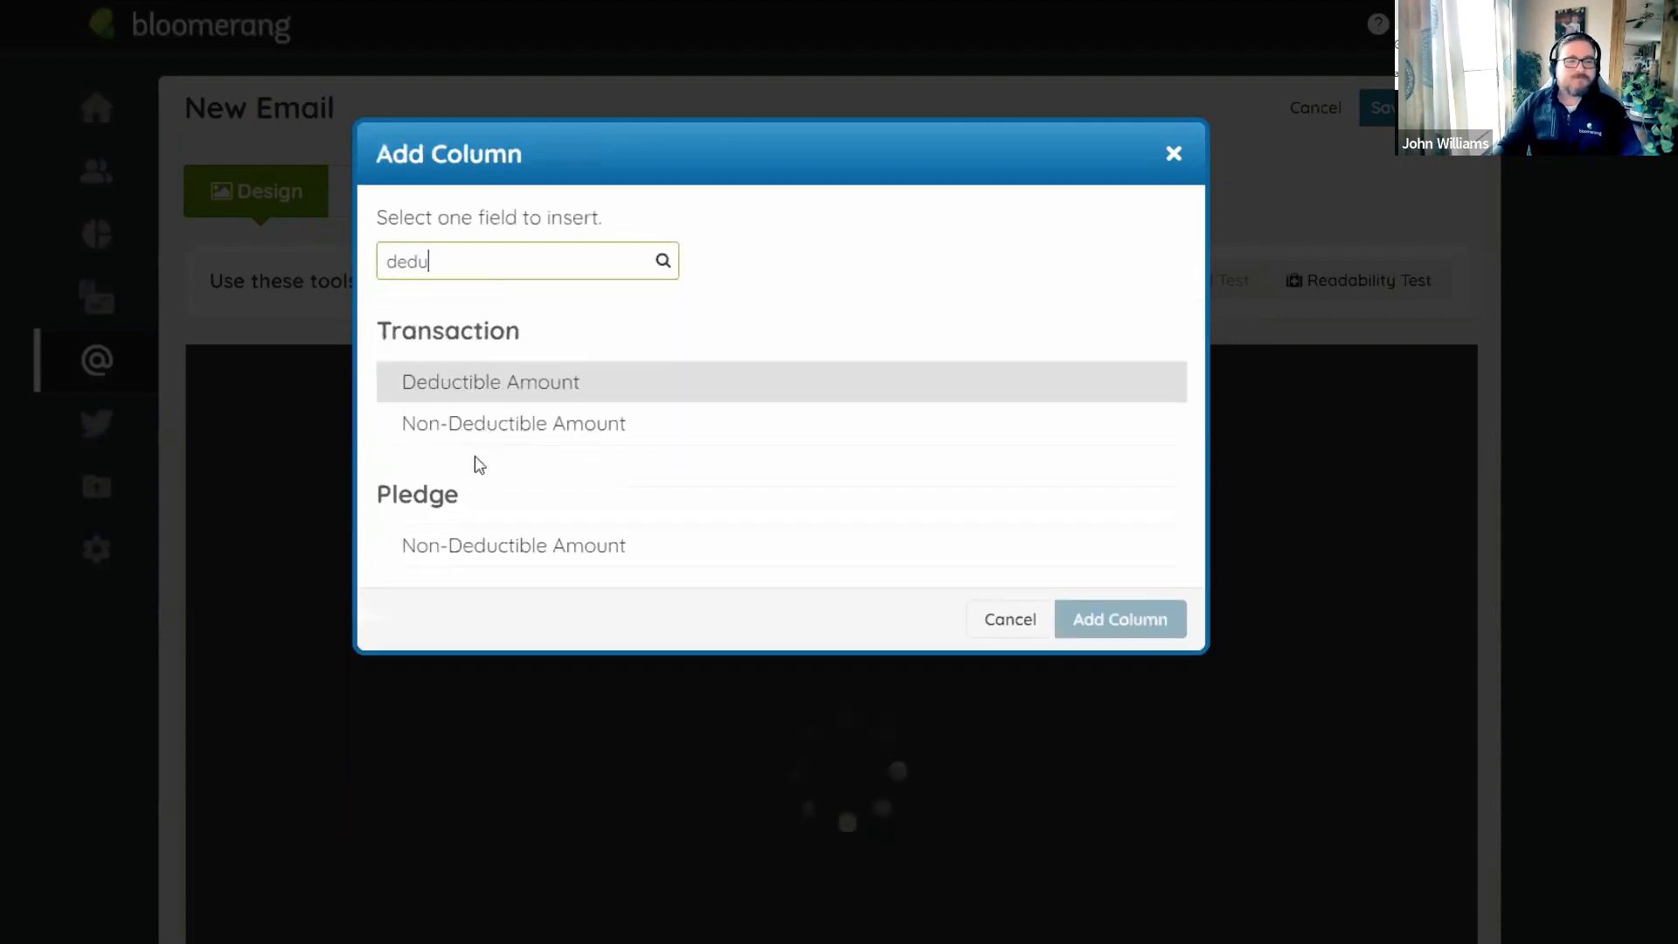
pyautogui.click(492, 390)
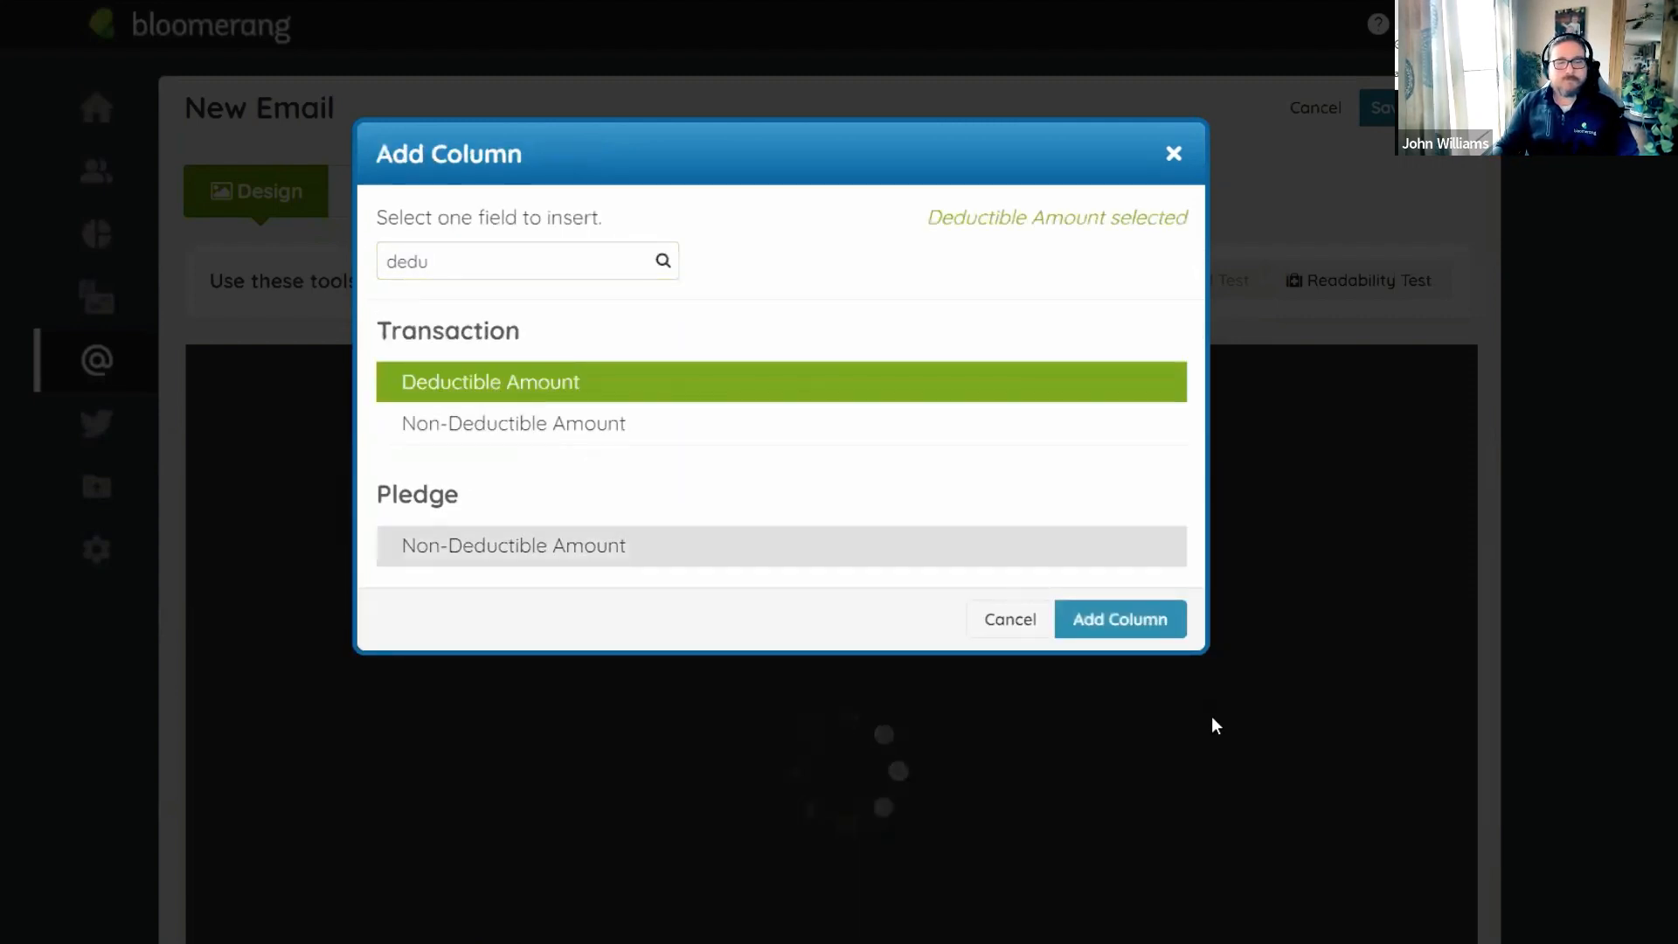
pyautogui.click(1138, 620)
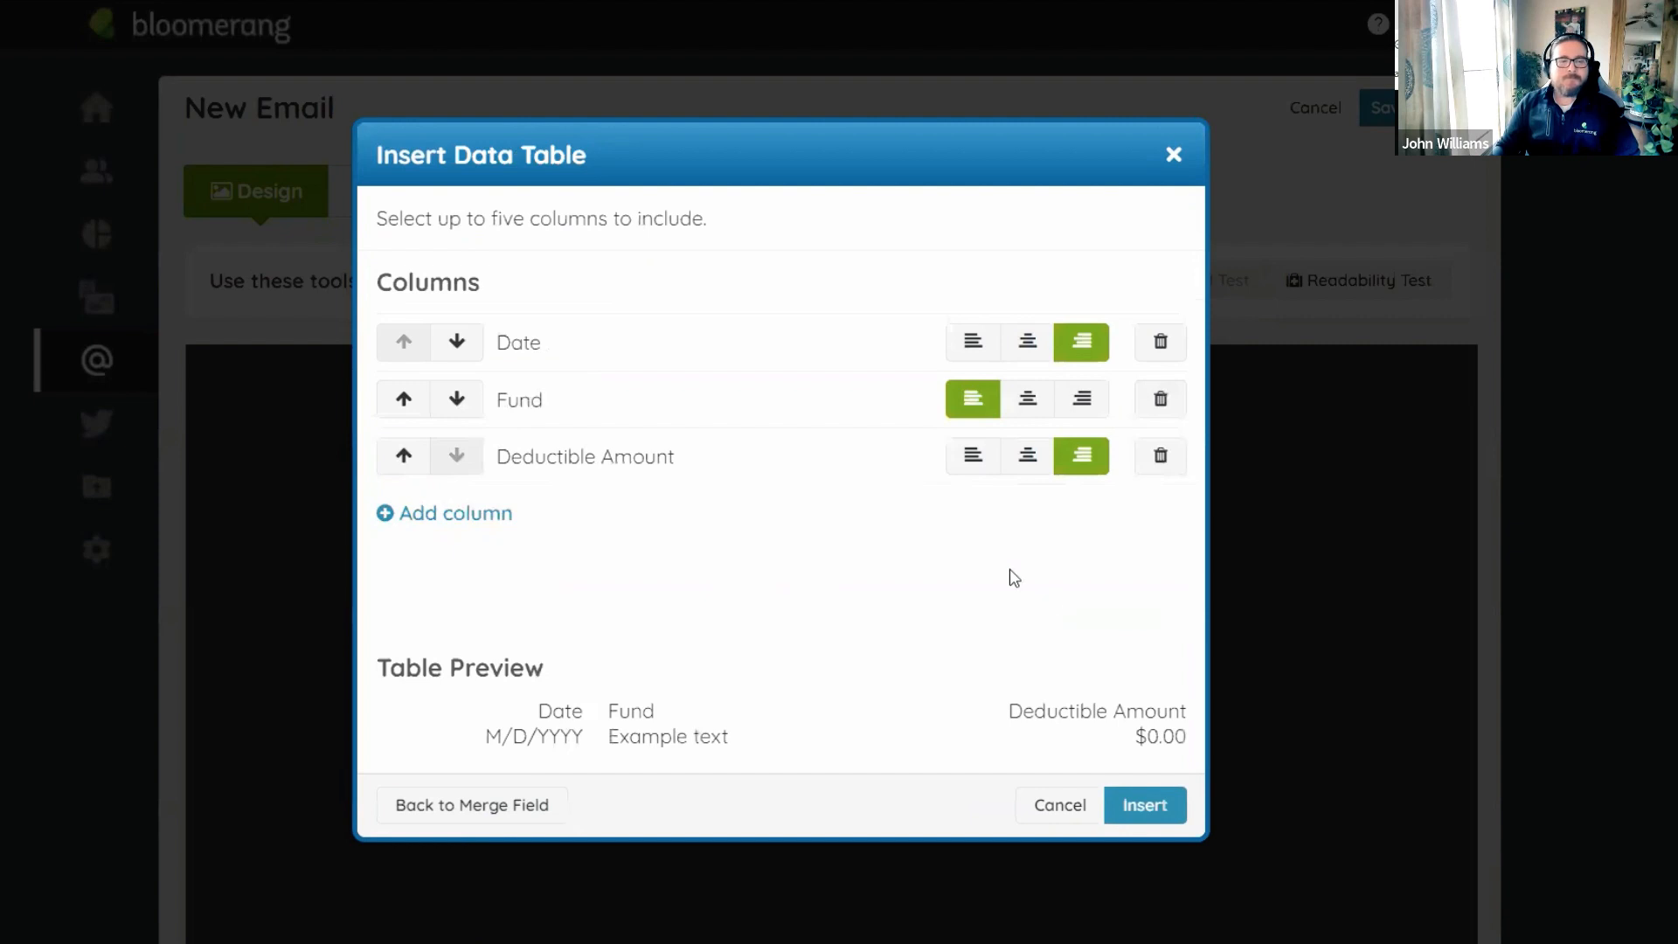
pyautogui.click(402, 456)
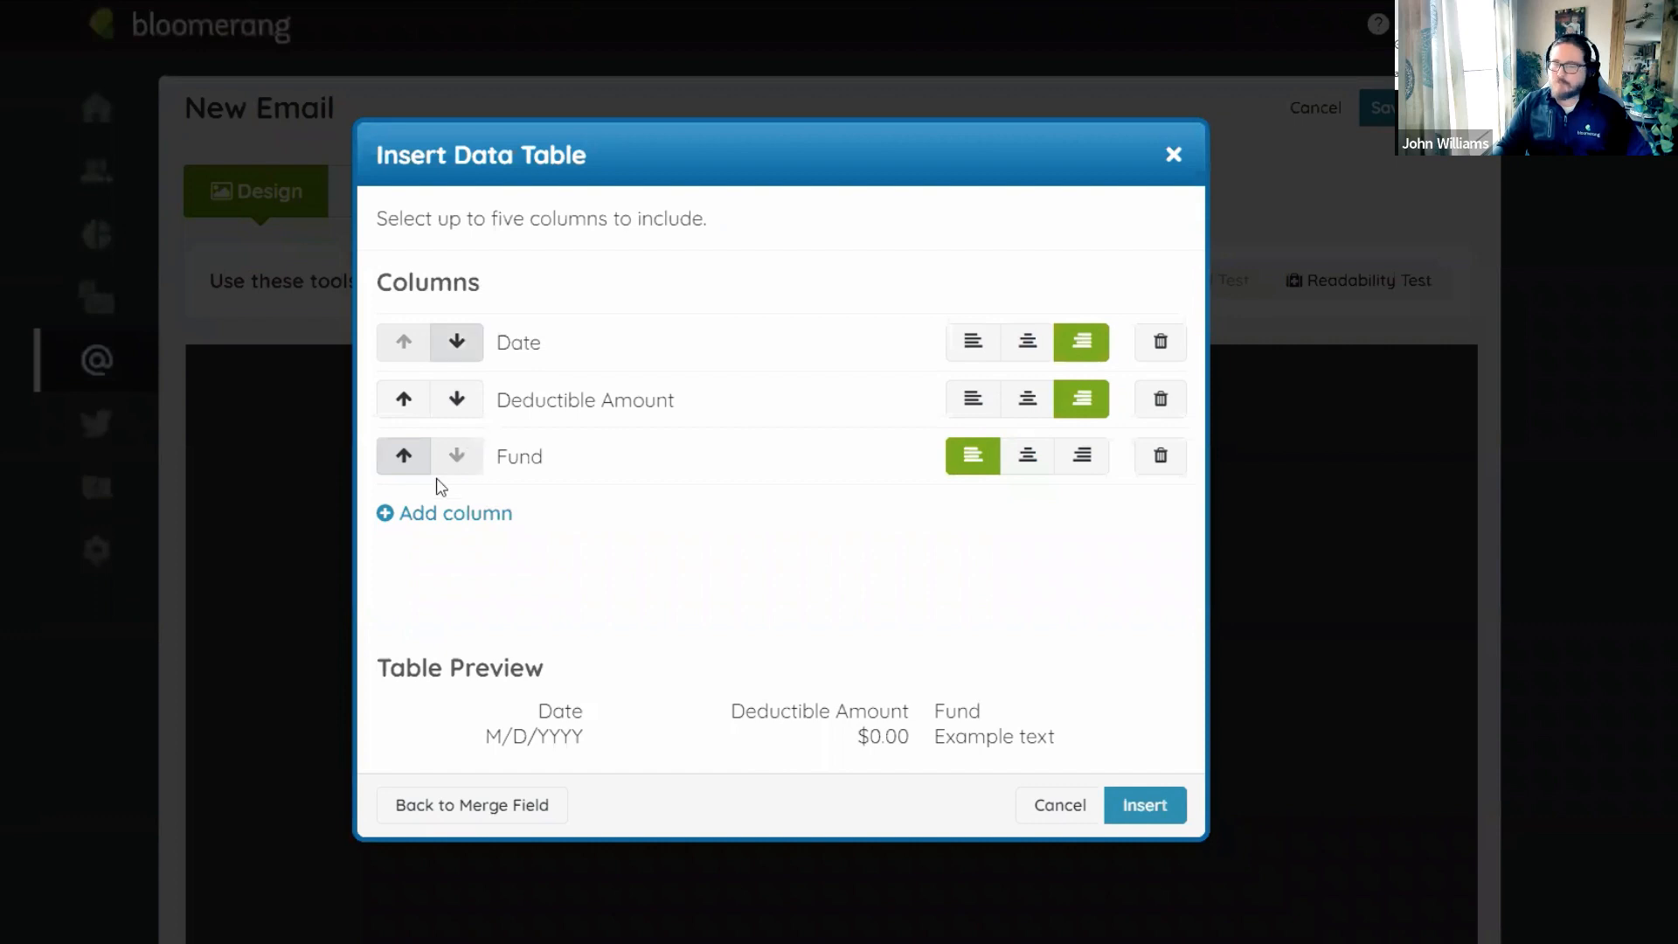
pyautogui.click(1145, 806)
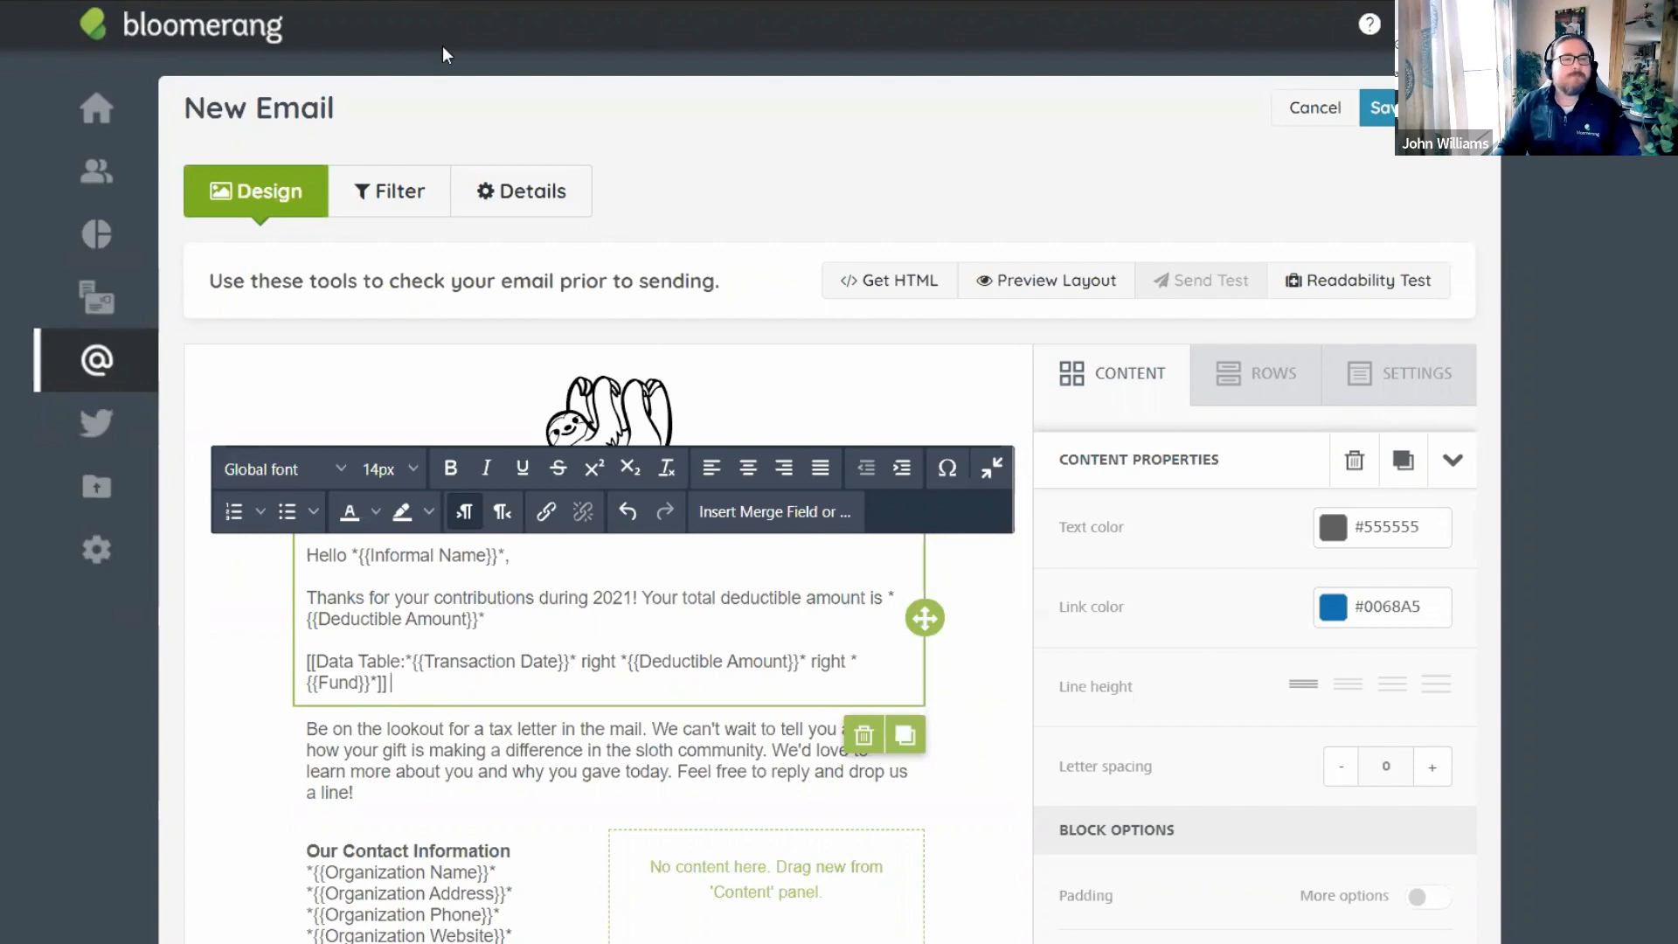
# Remove the Specific Constituent and Soft Credit exclusions from the email's transaction filter.
pyautogui.click(395, 202)
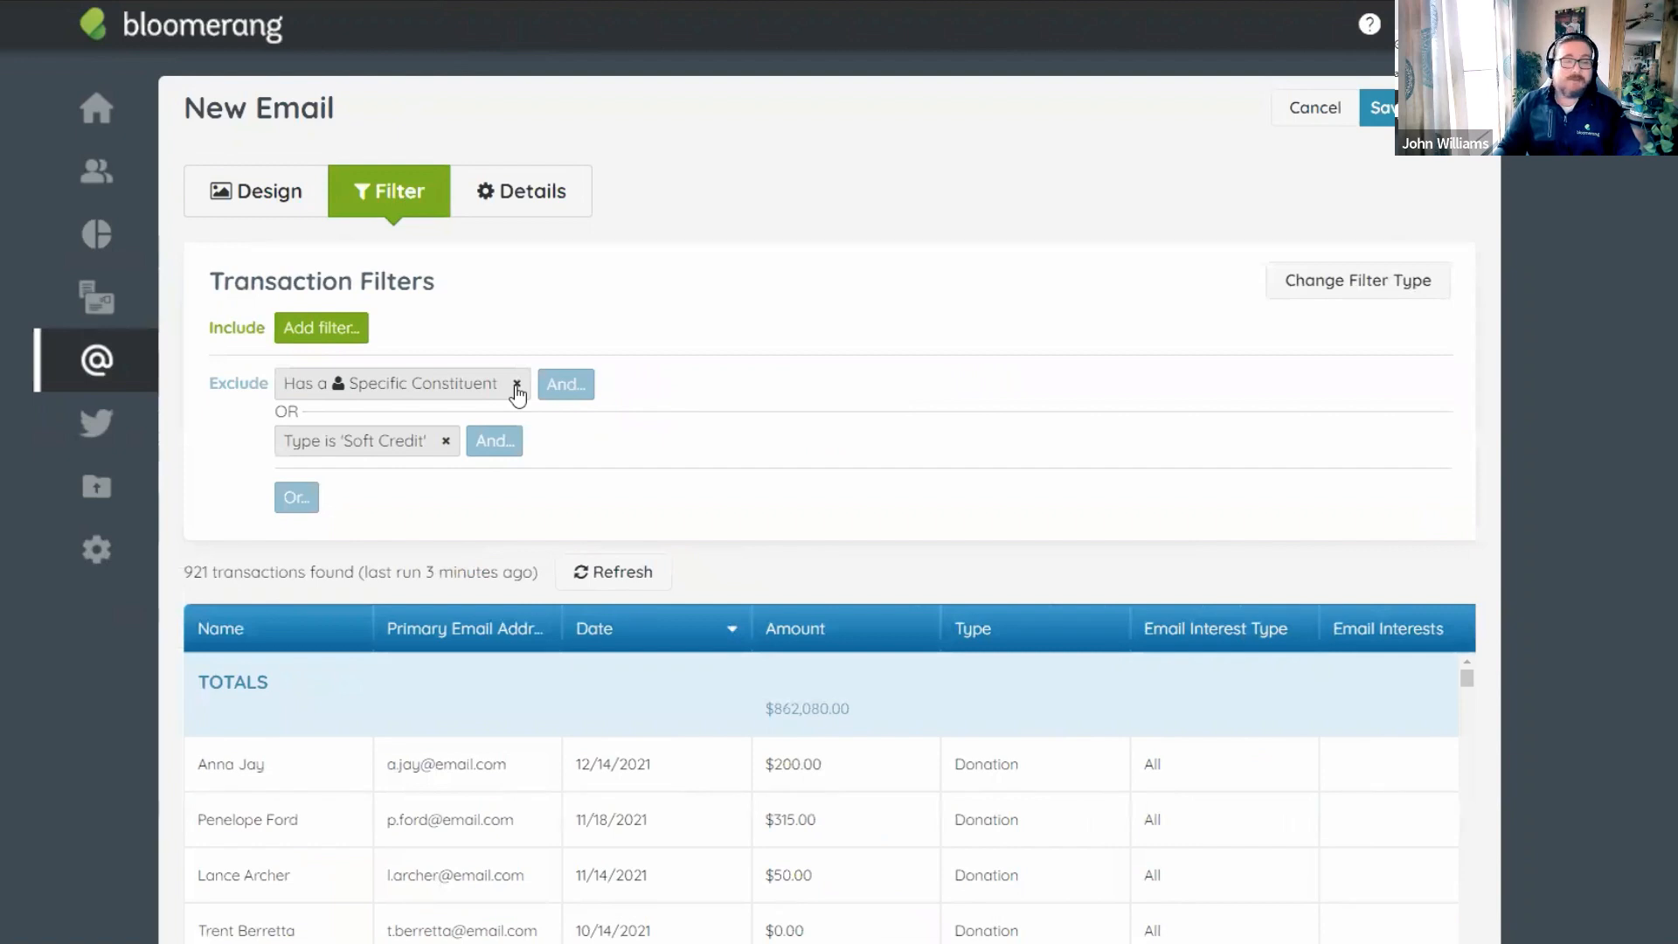
pyautogui.click(517, 387)
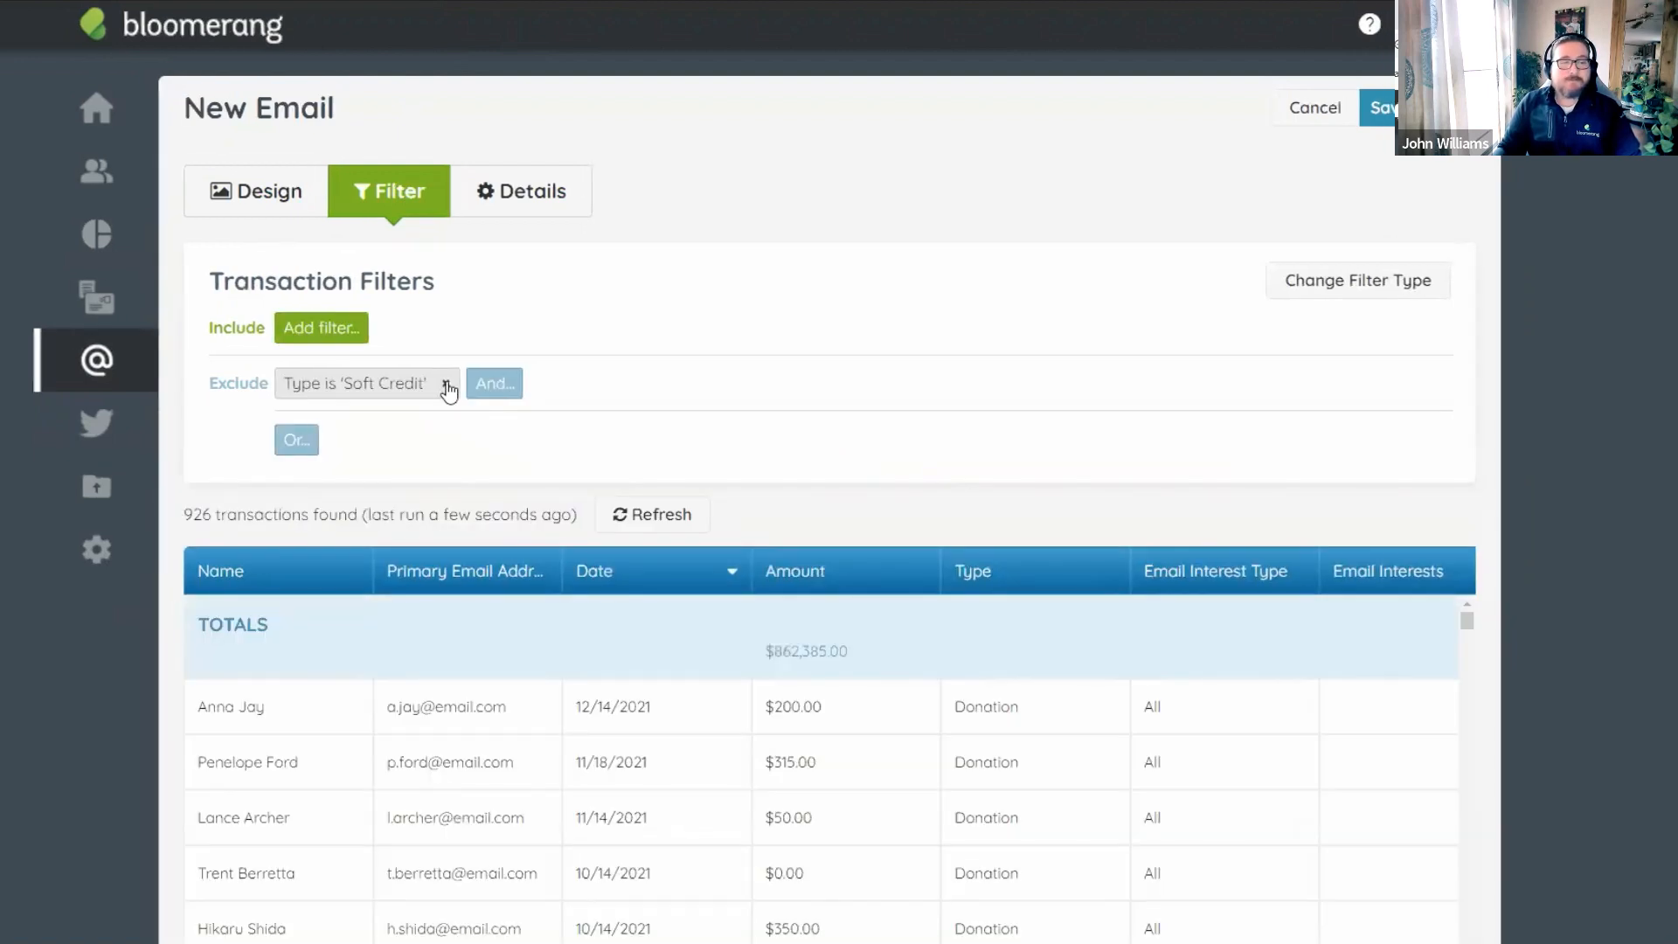
pyautogui.click(454, 384)
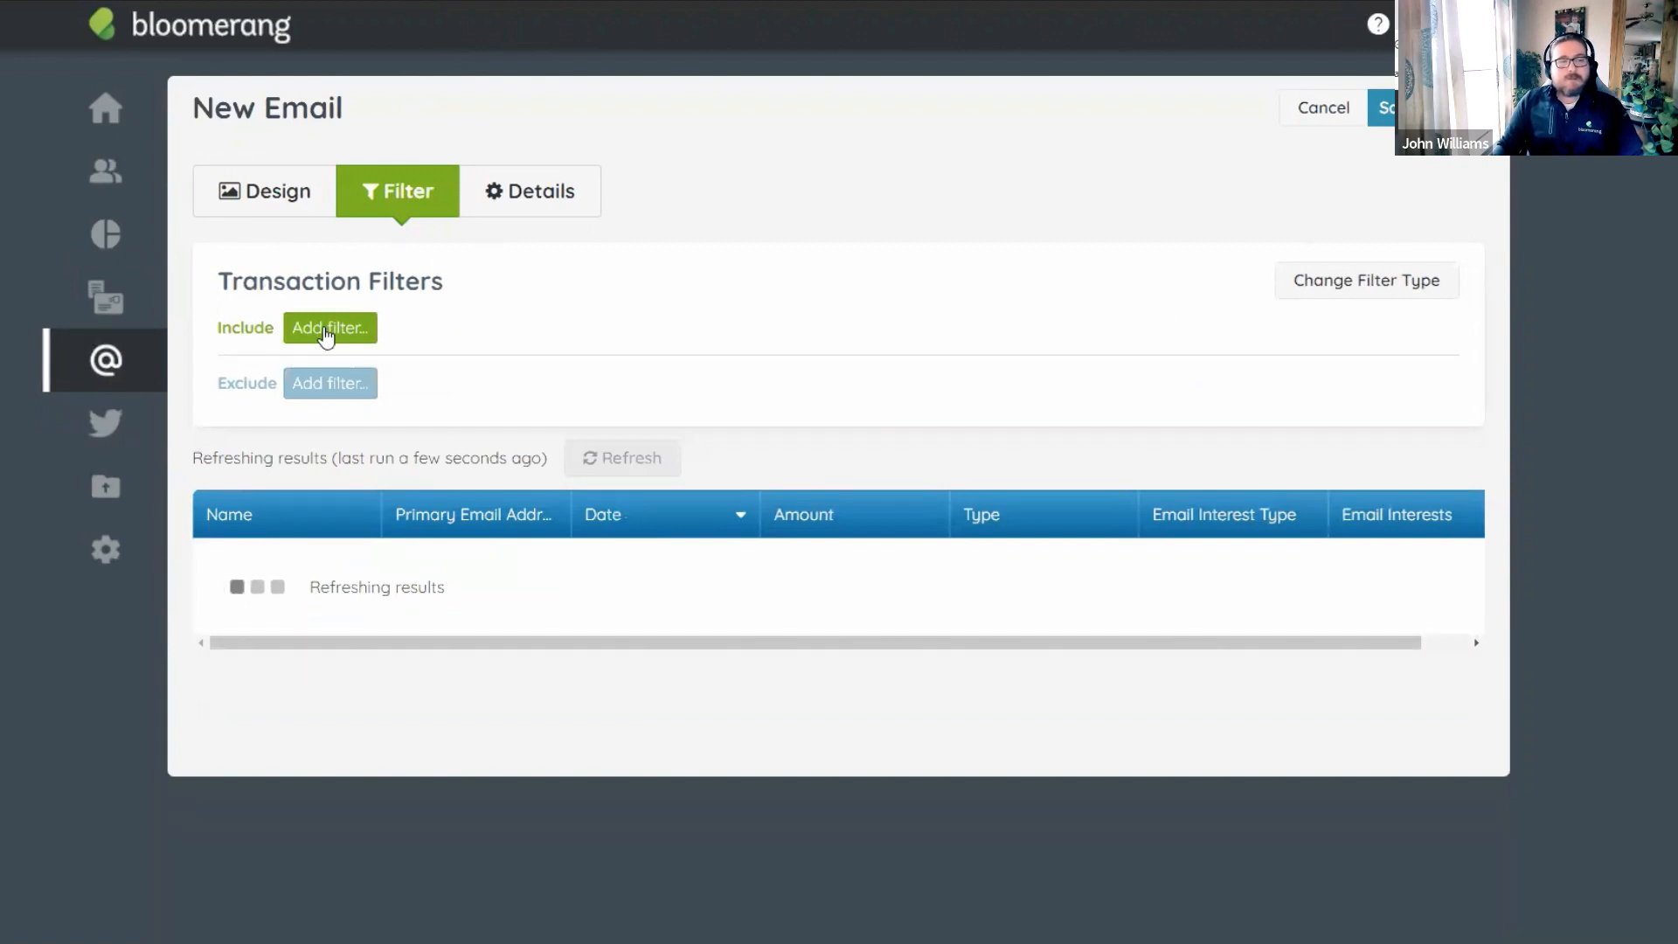
# Add an include filter 'is in a Transaction Report' set to 2021 - All Donors - Revenue Transactions.
pyautogui.click(325, 335)
pyautogui.click(386, 455)
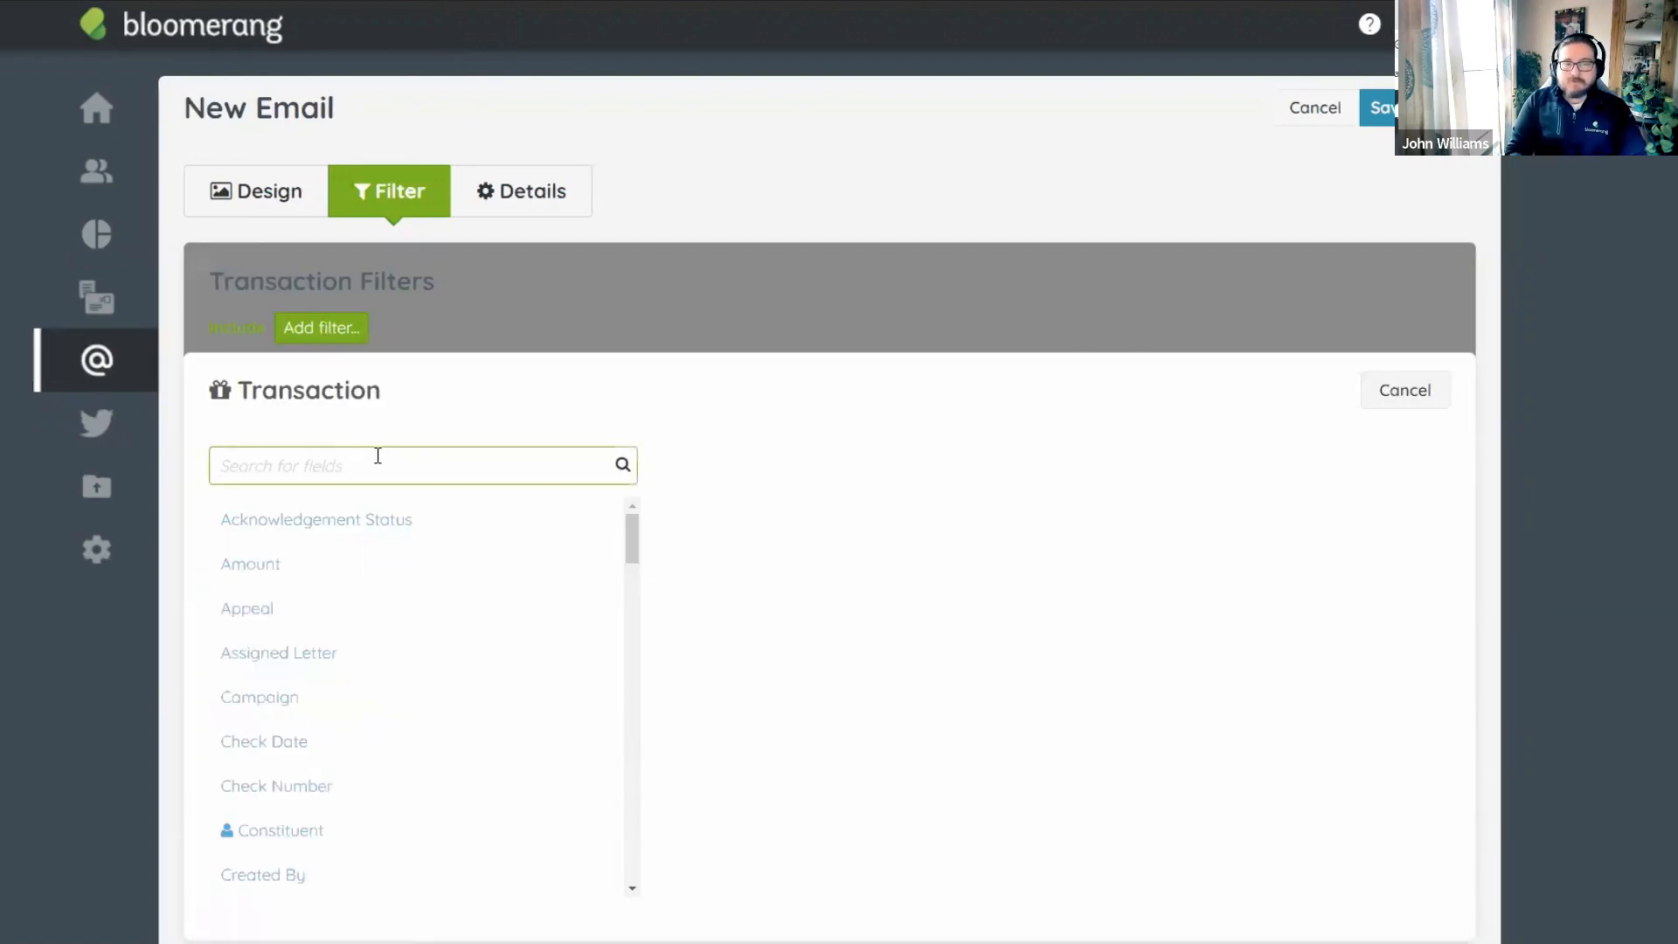
pyautogui.write('is in')
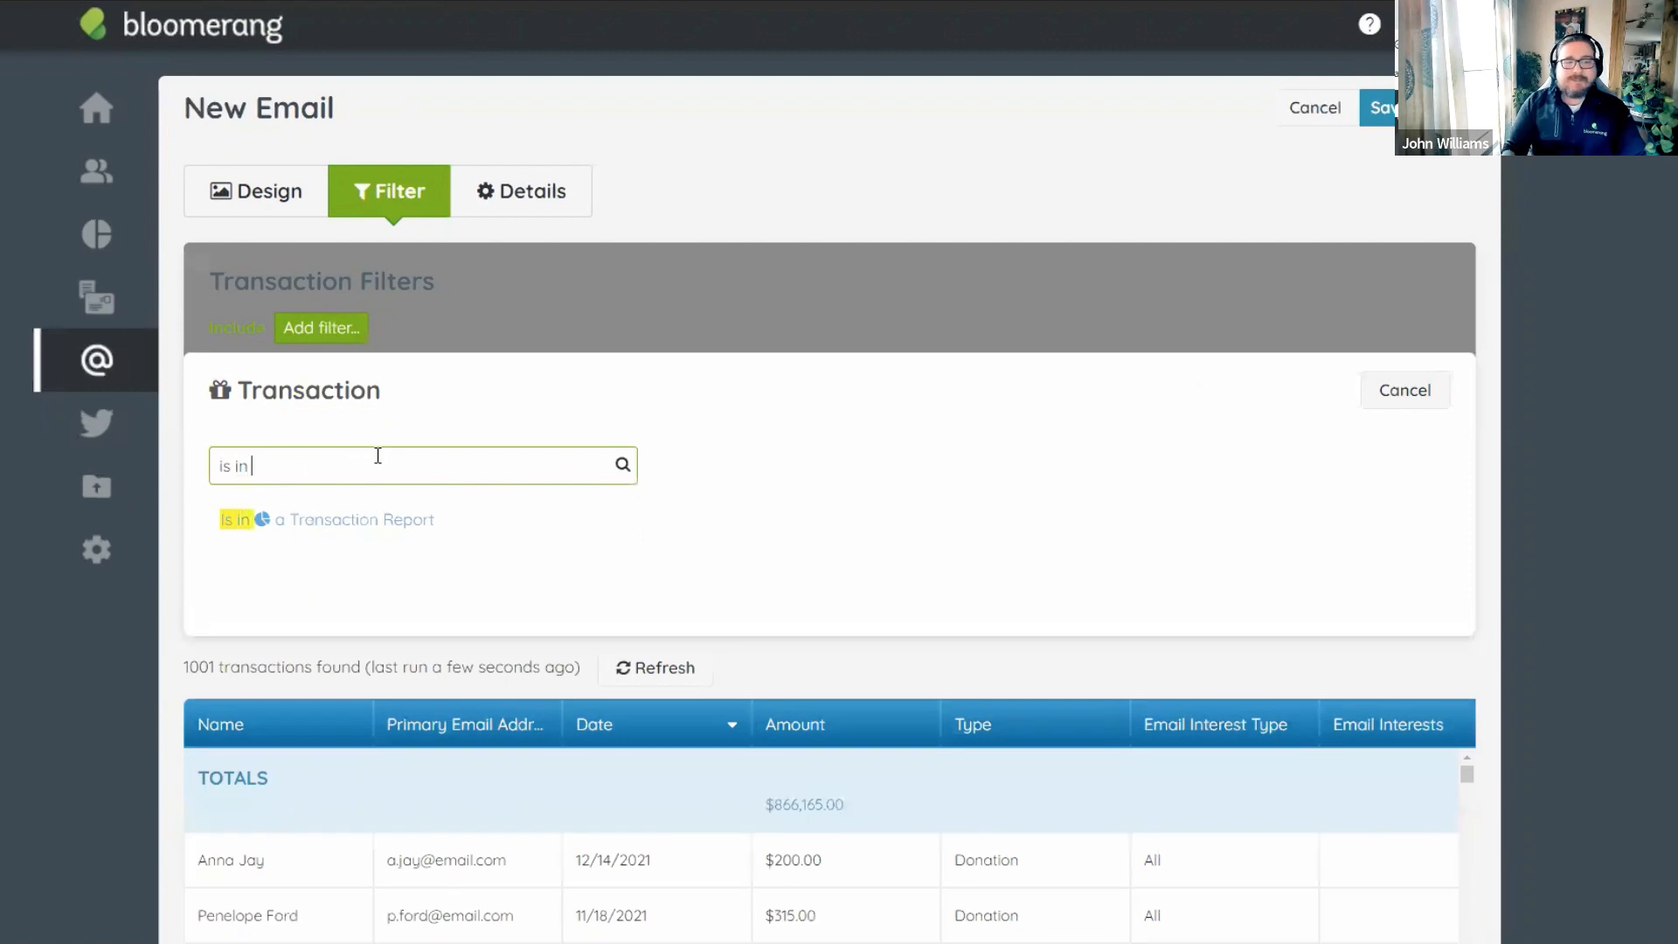
pyautogui.click(338, 531)
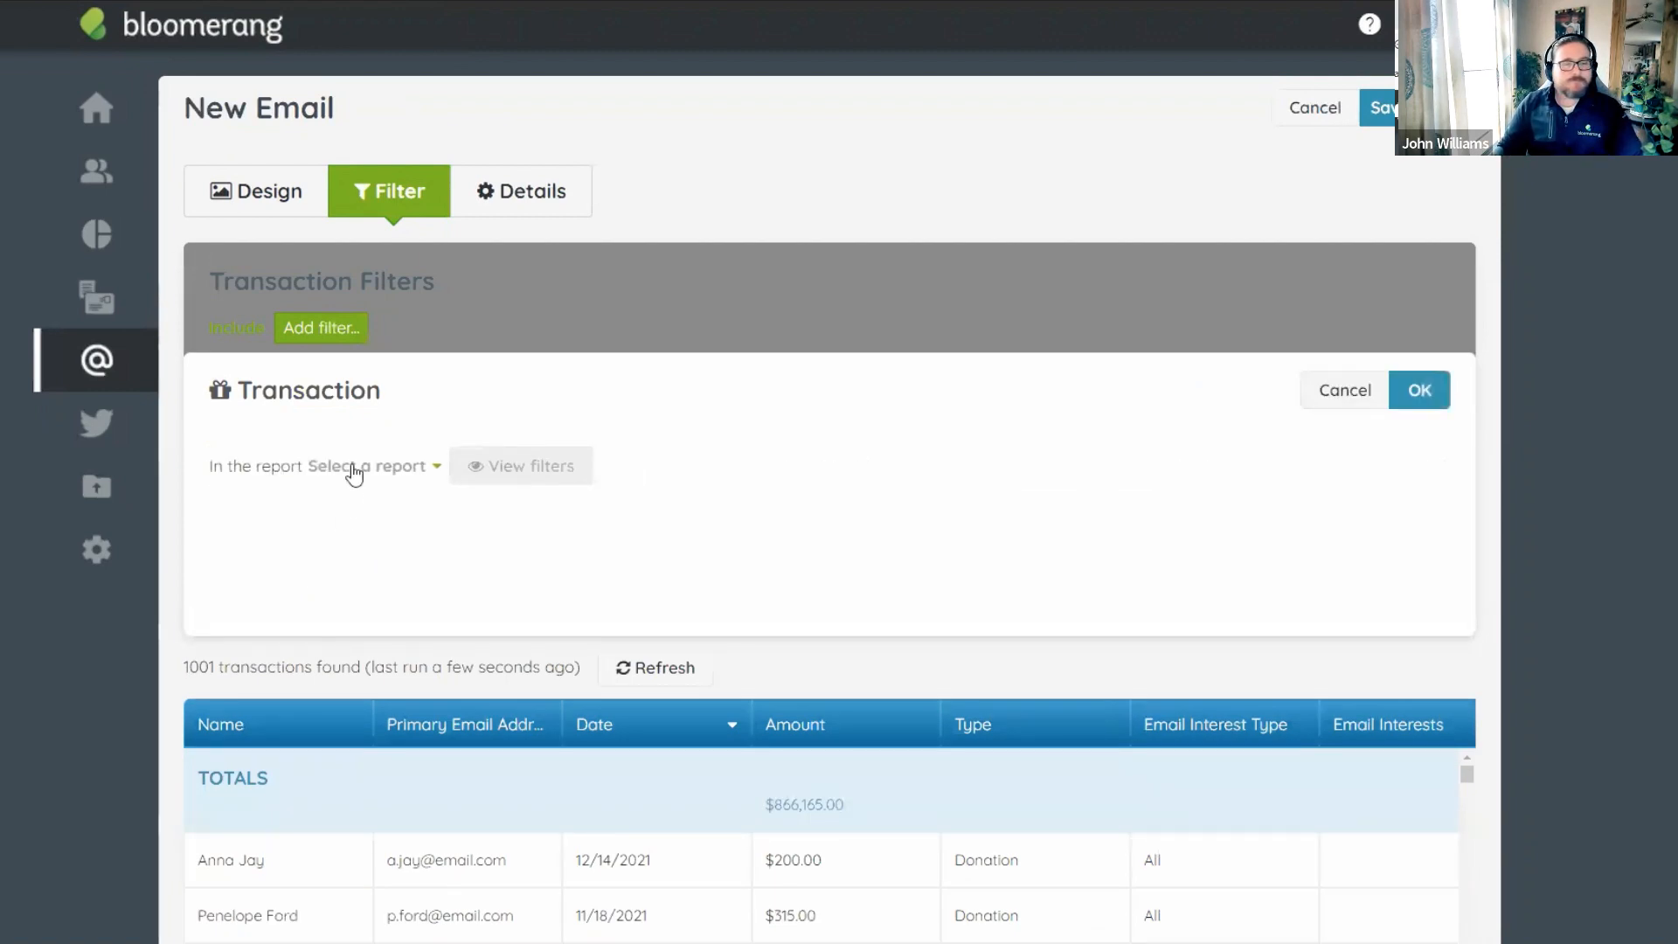
pyautogui.click(354, 471)
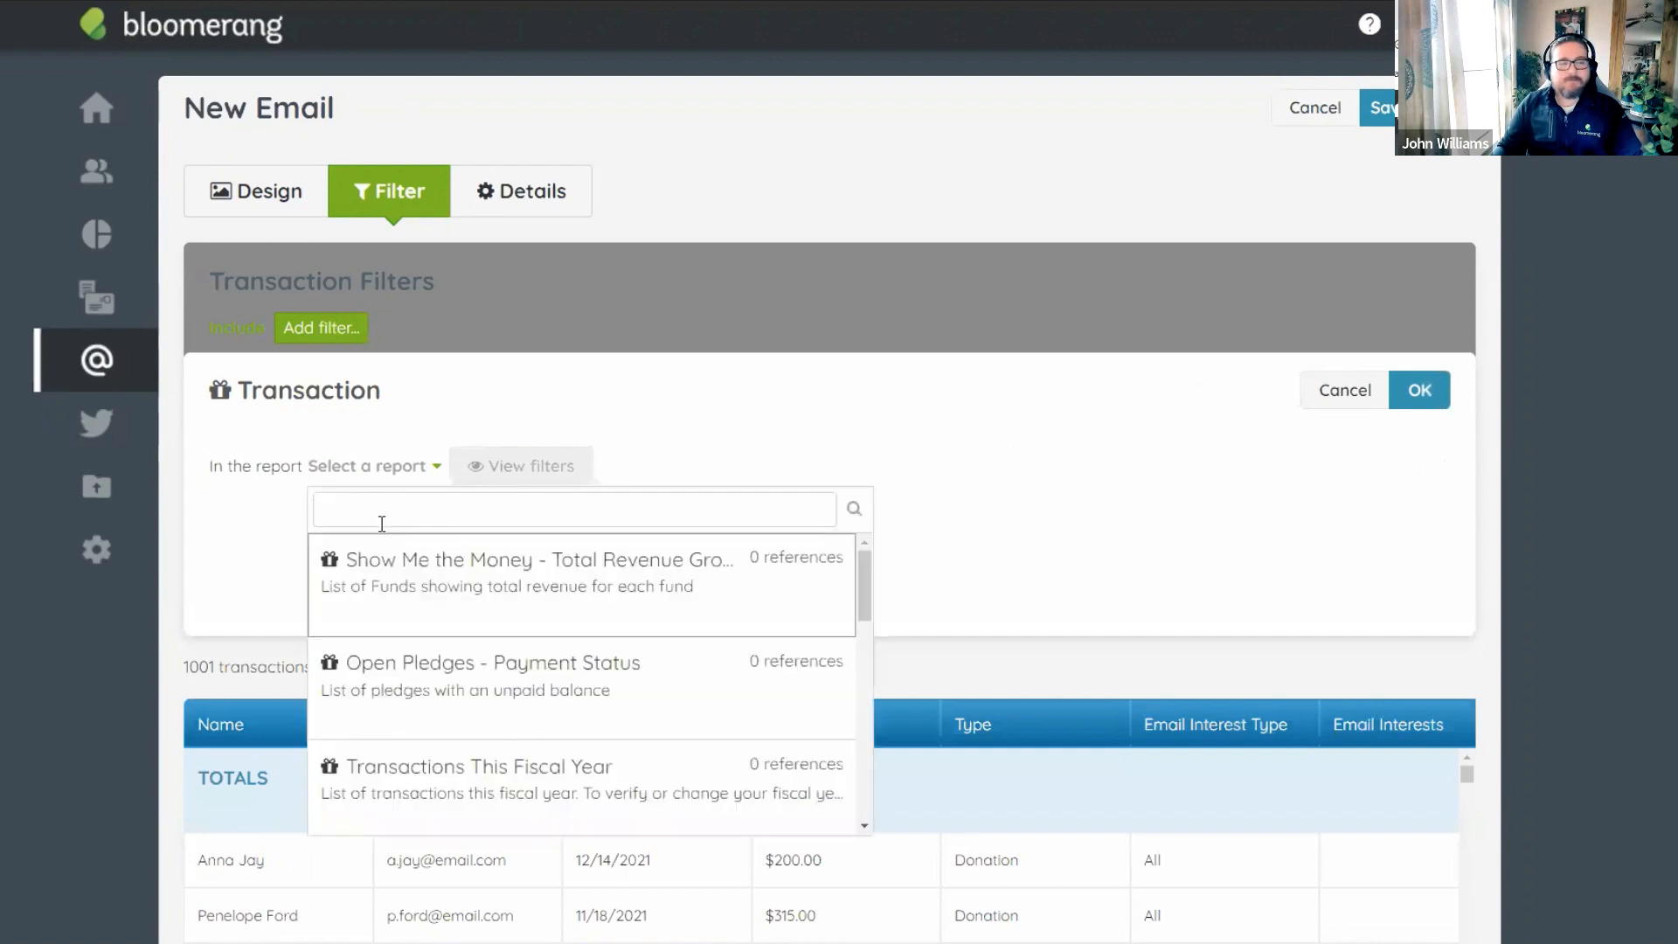
pyautogui.write('202')
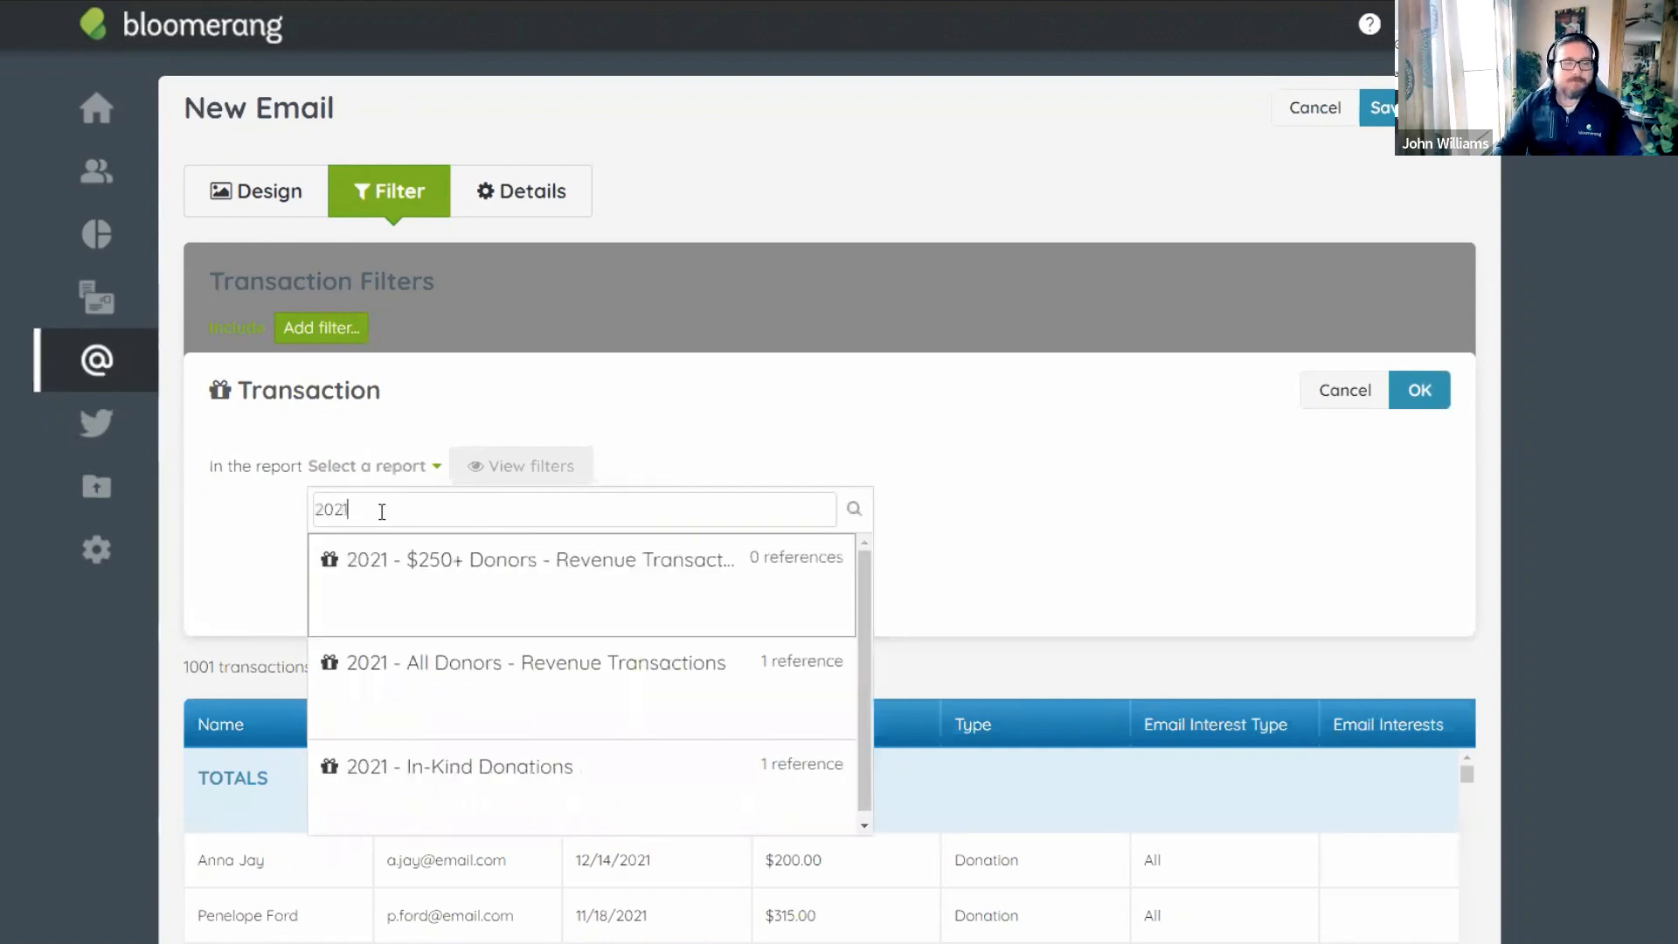
pyautogui.write('1')
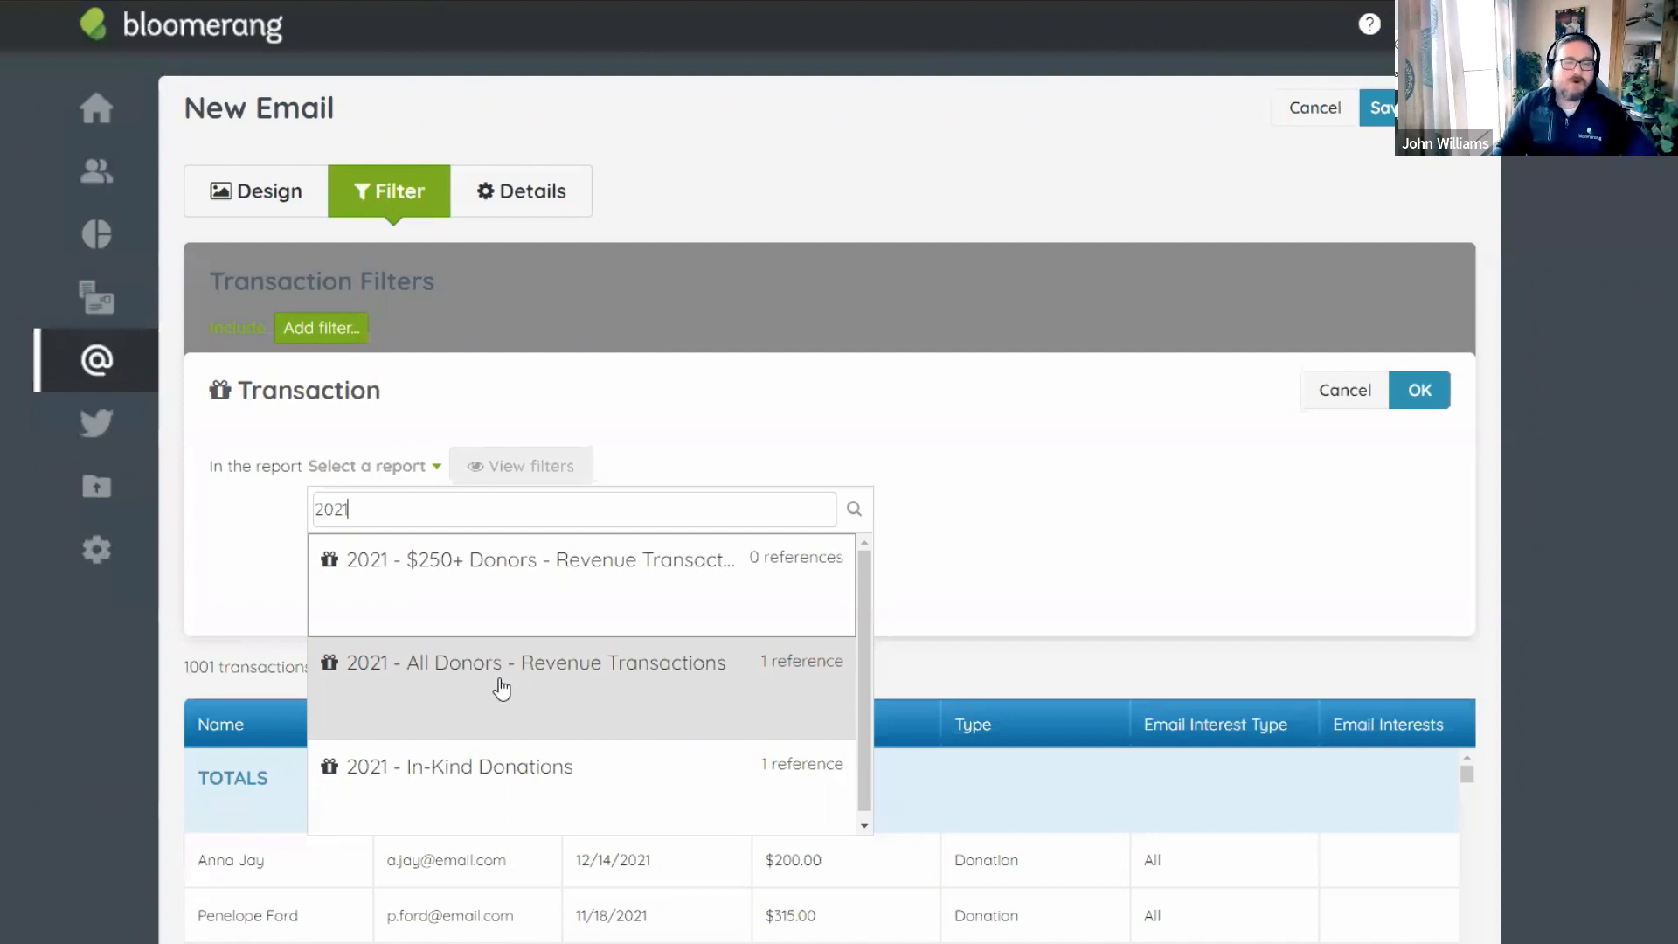
pyautogui.click(561, 687)
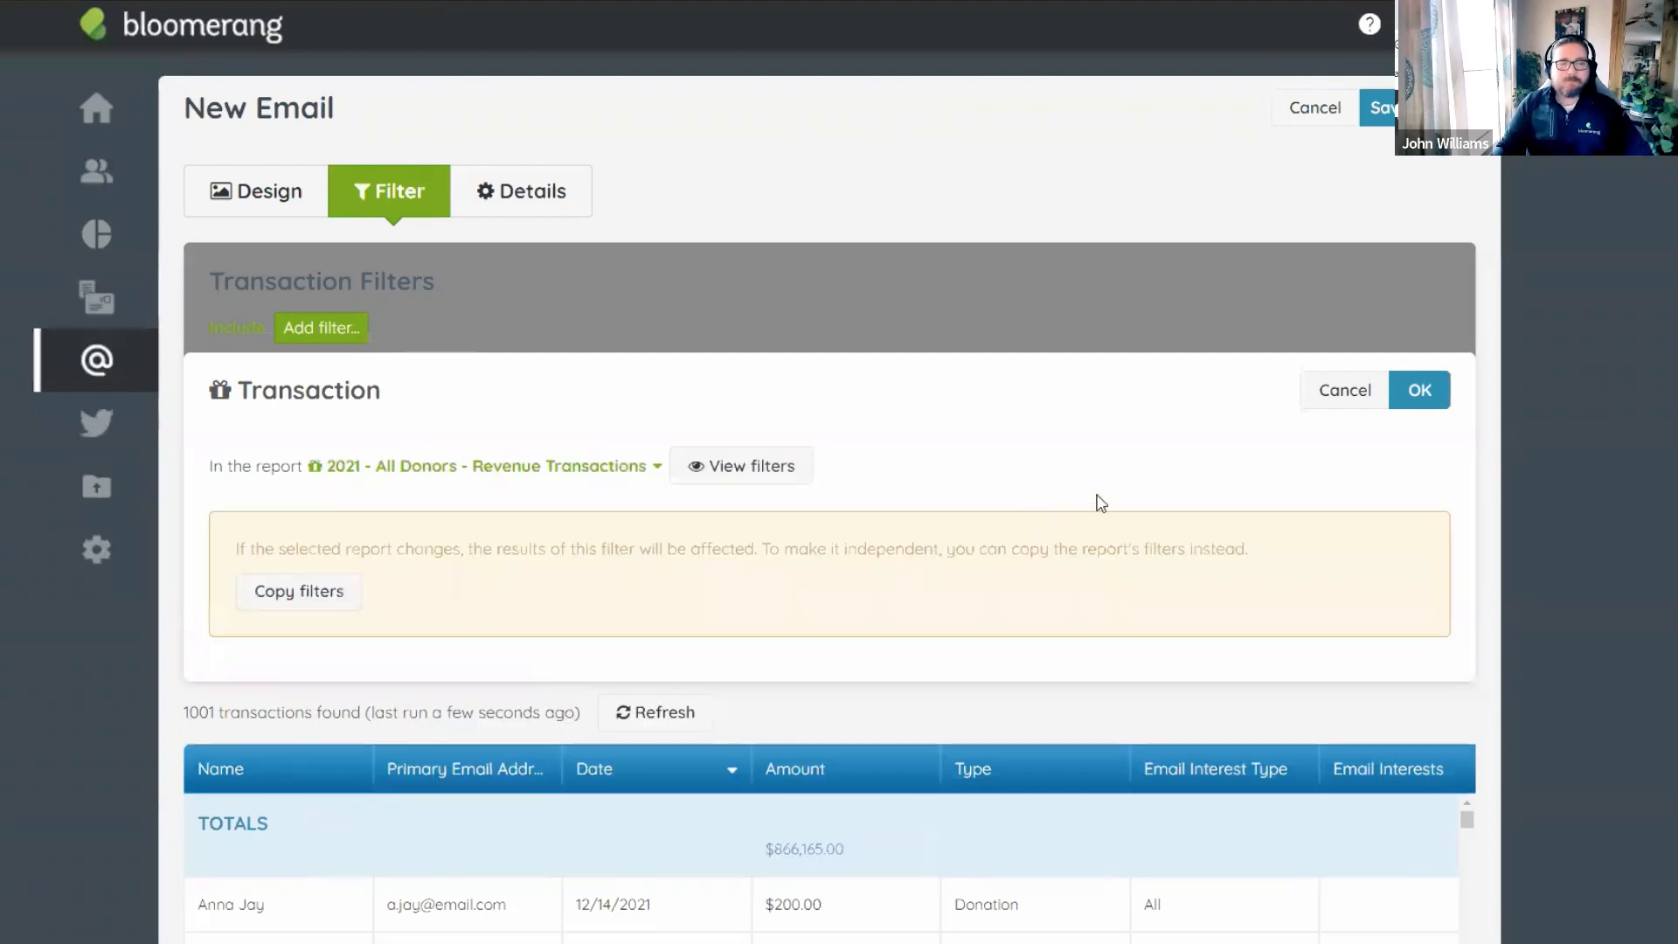
pyautogui.click(1416, 390)
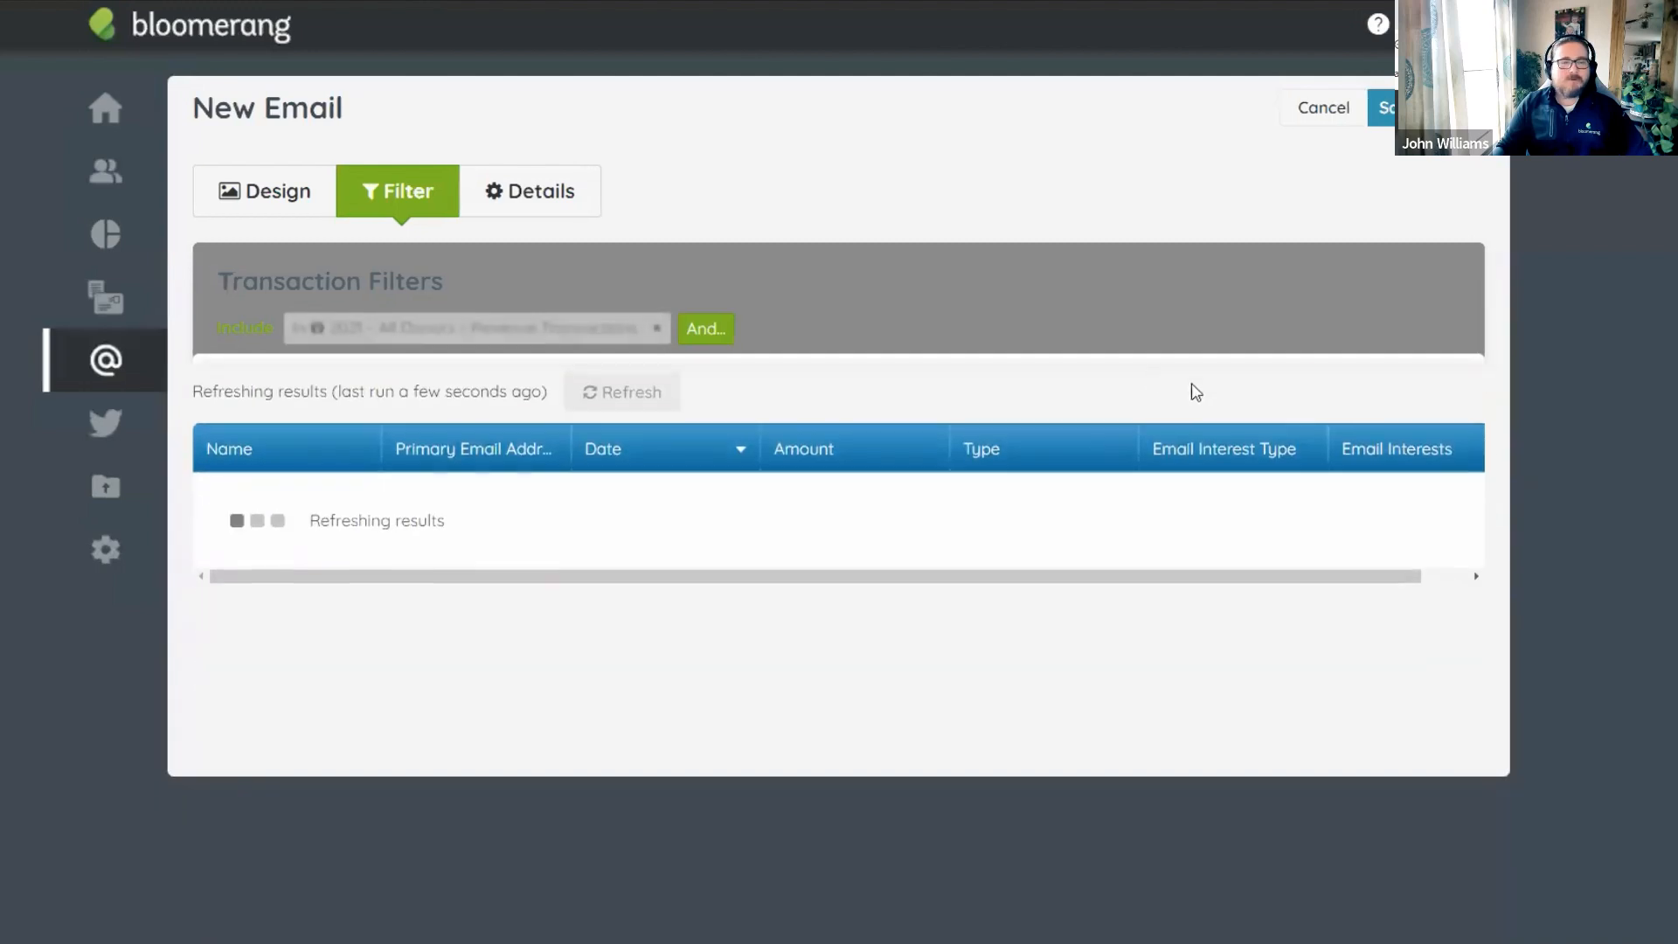
pyautogui.scroll(-3, 874, 288)
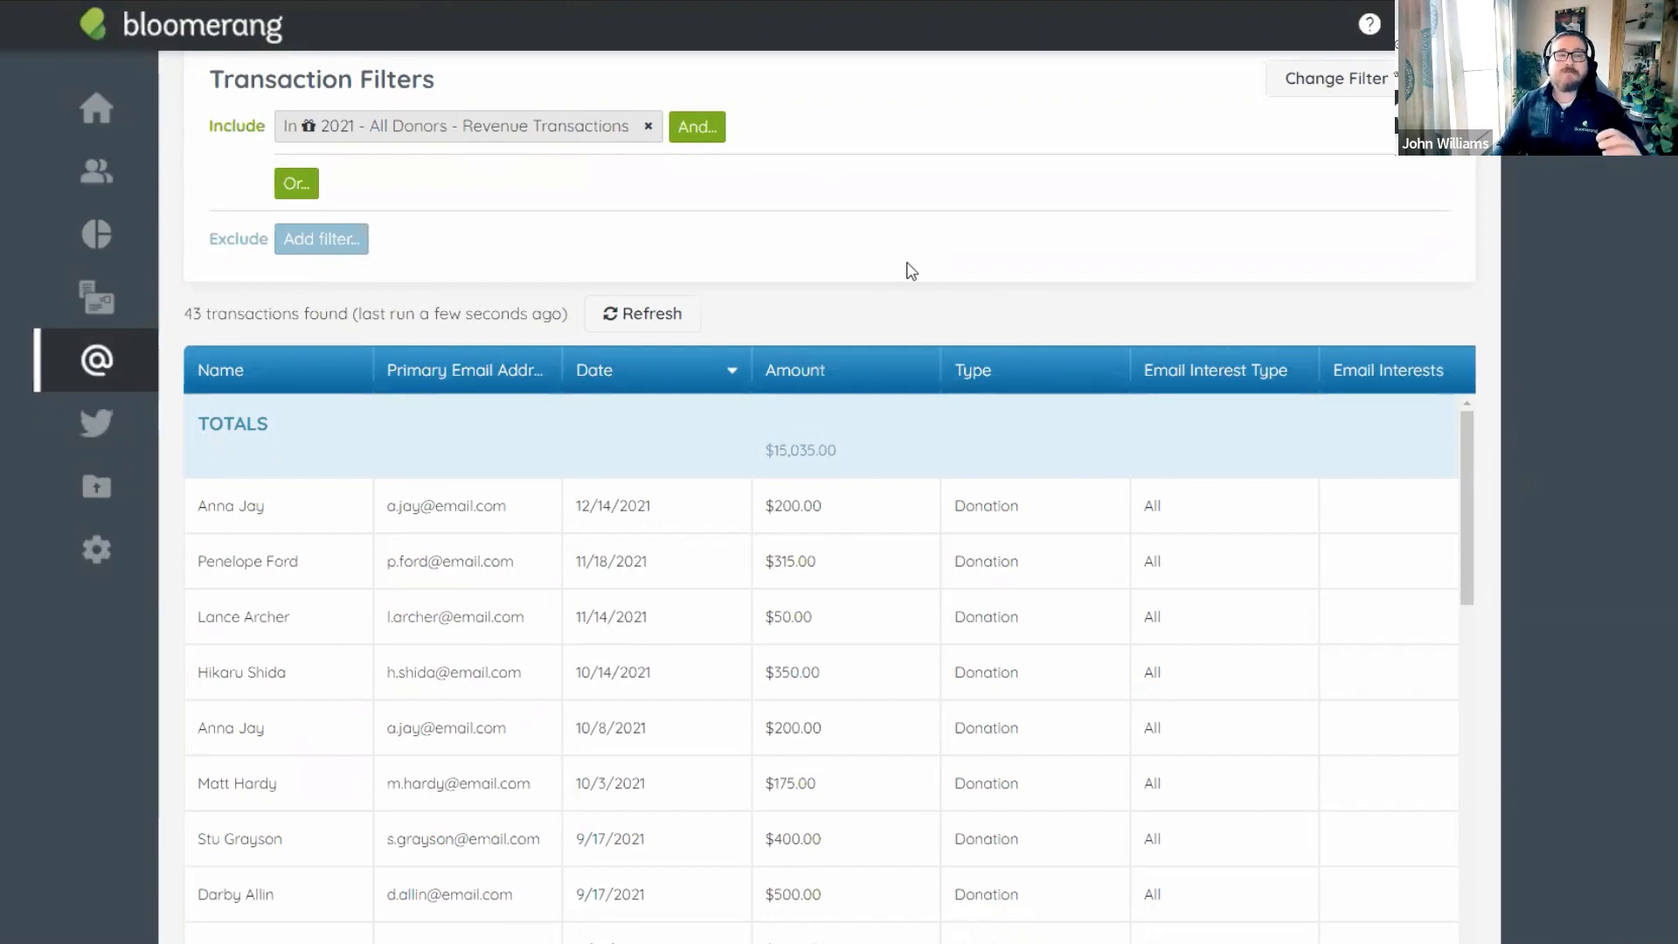
pyautogui.scroll(2, 912, 271)
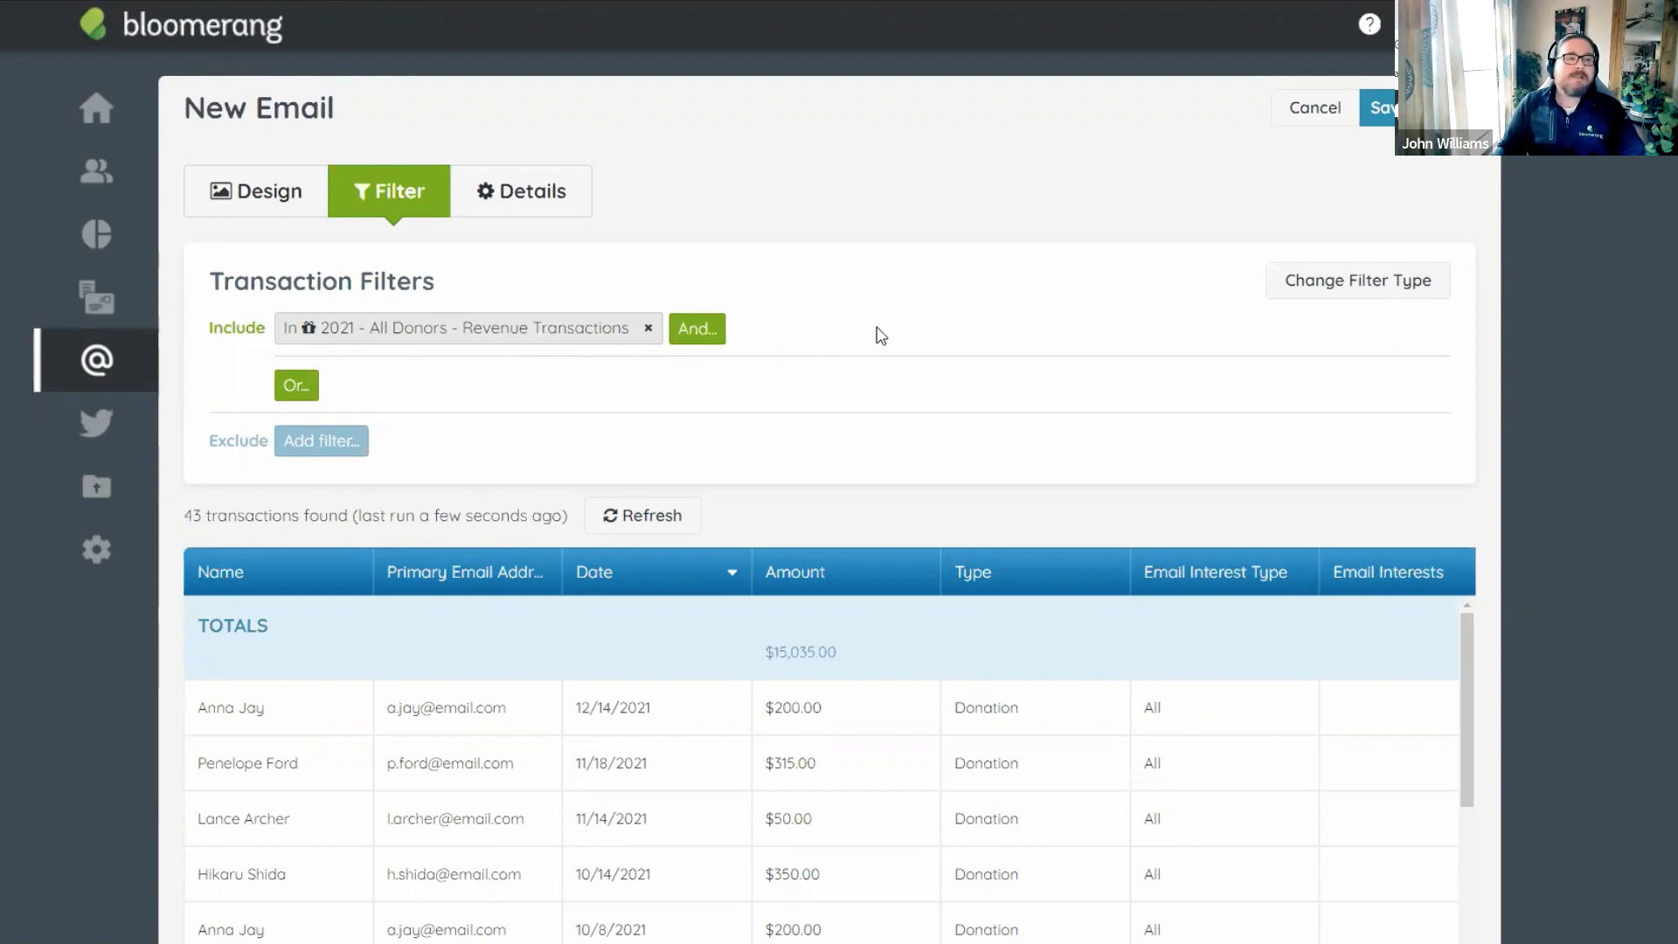
pyautogui.scroll(-2, 878, 337)
pyautogui.scroll(1, 863, 281)
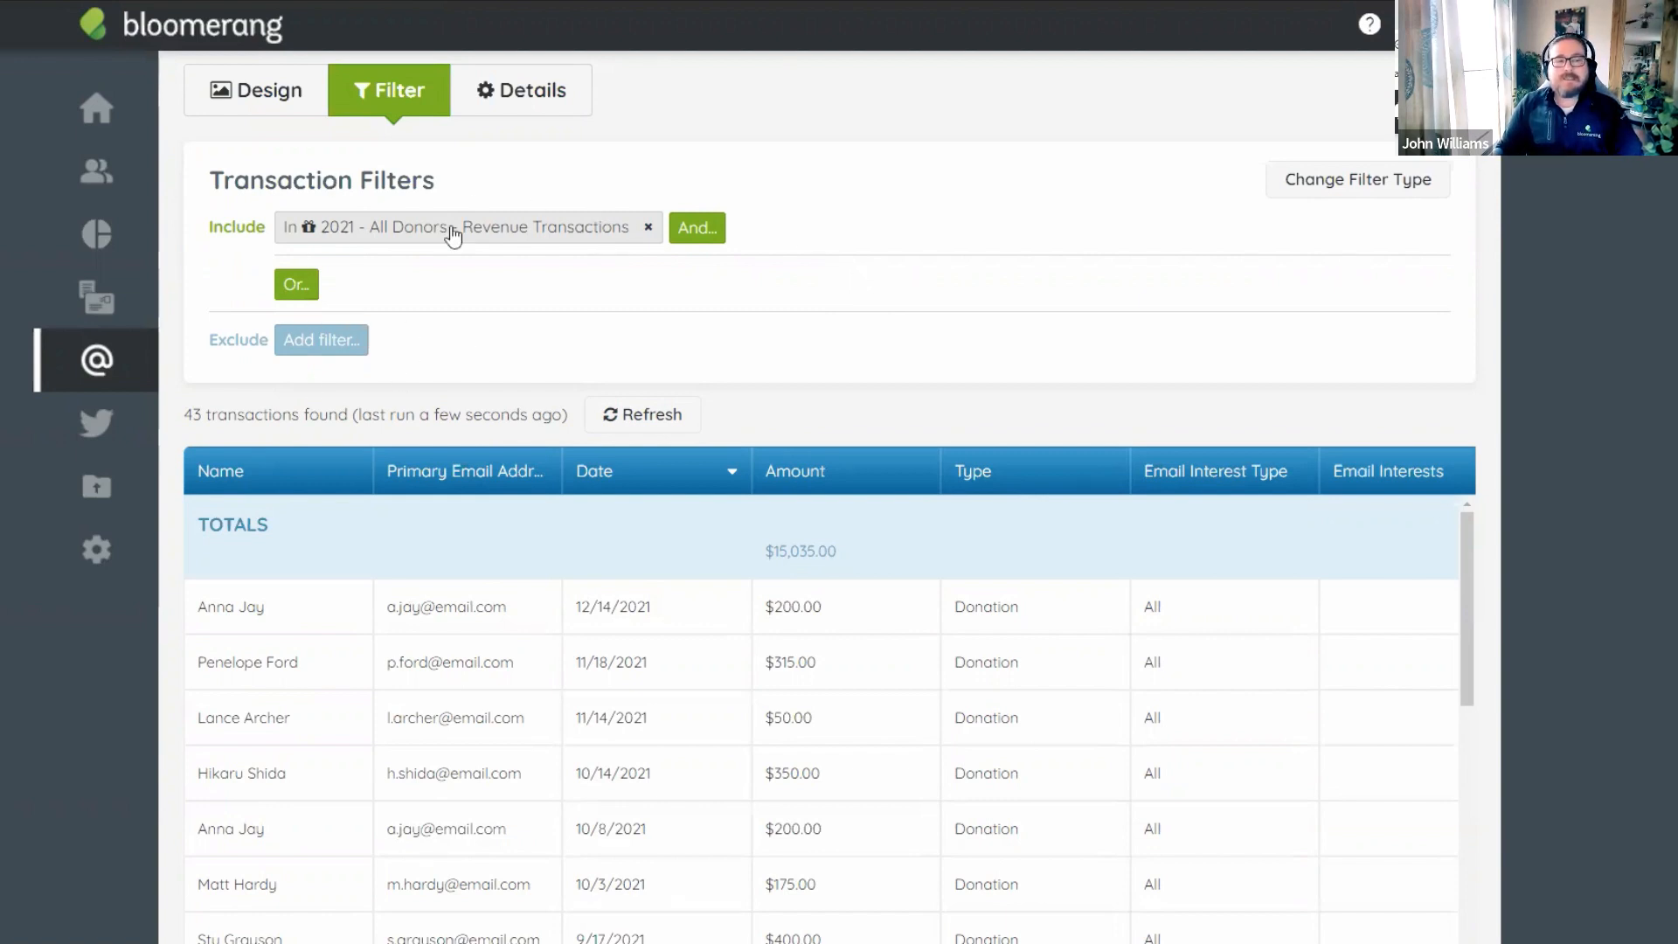
# Add an exclude filter on the transaction's constituent set to Has any Specific Interactions.
pyautogui.click(322, 347)
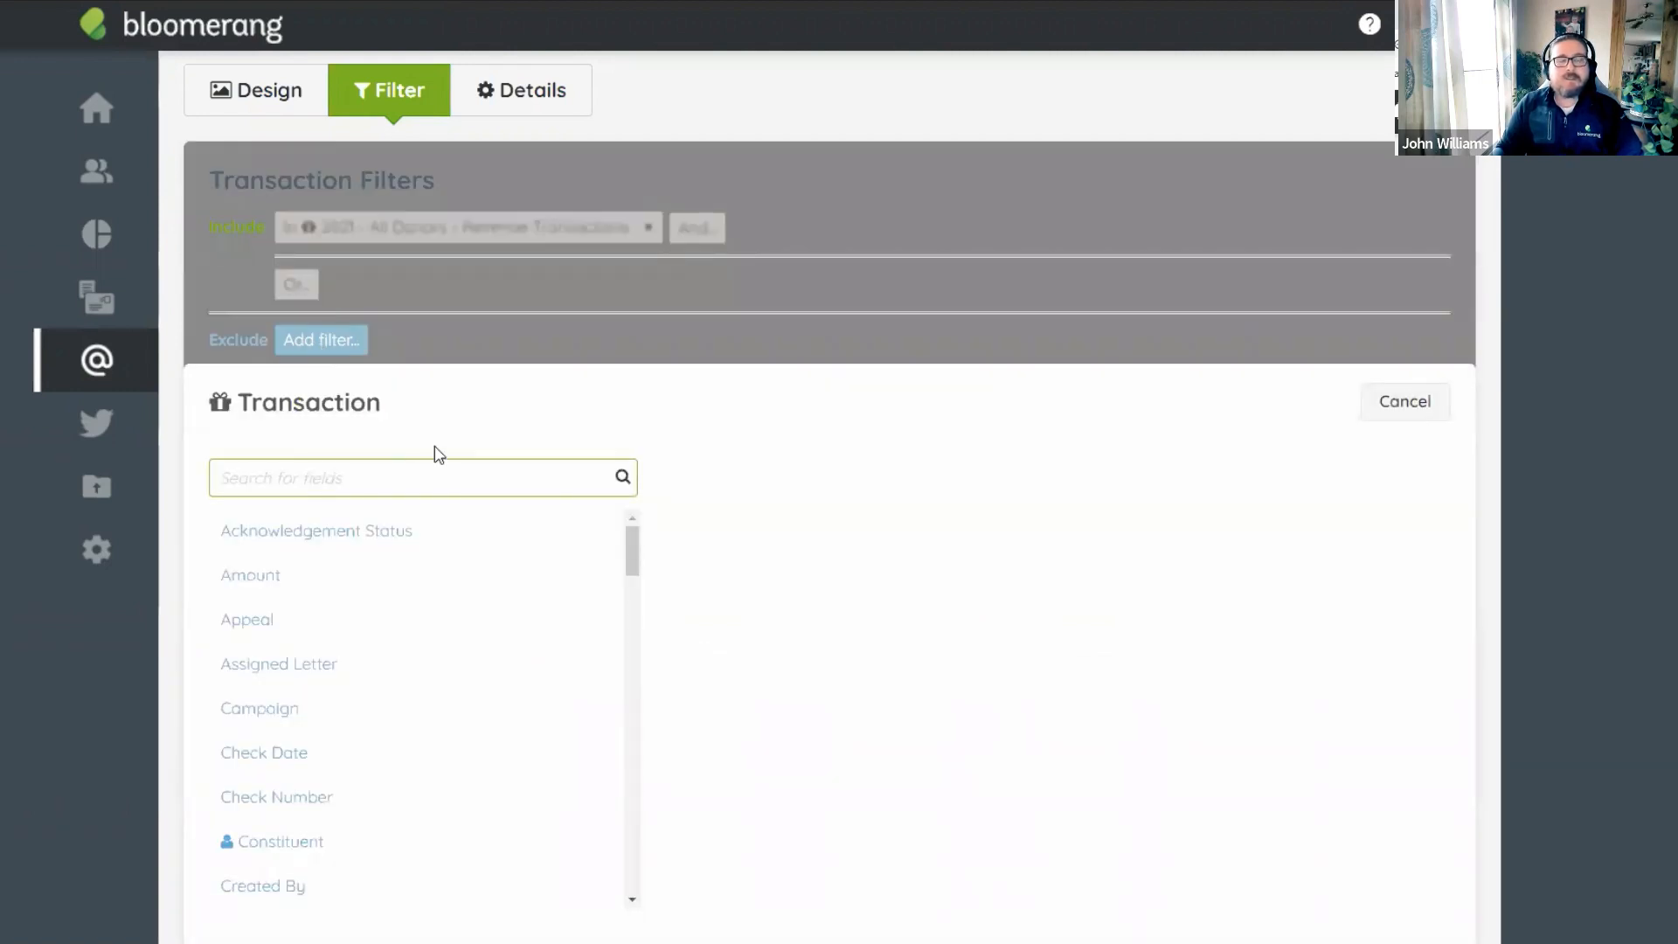
pyautogui.scroll(-1, 441, 450)
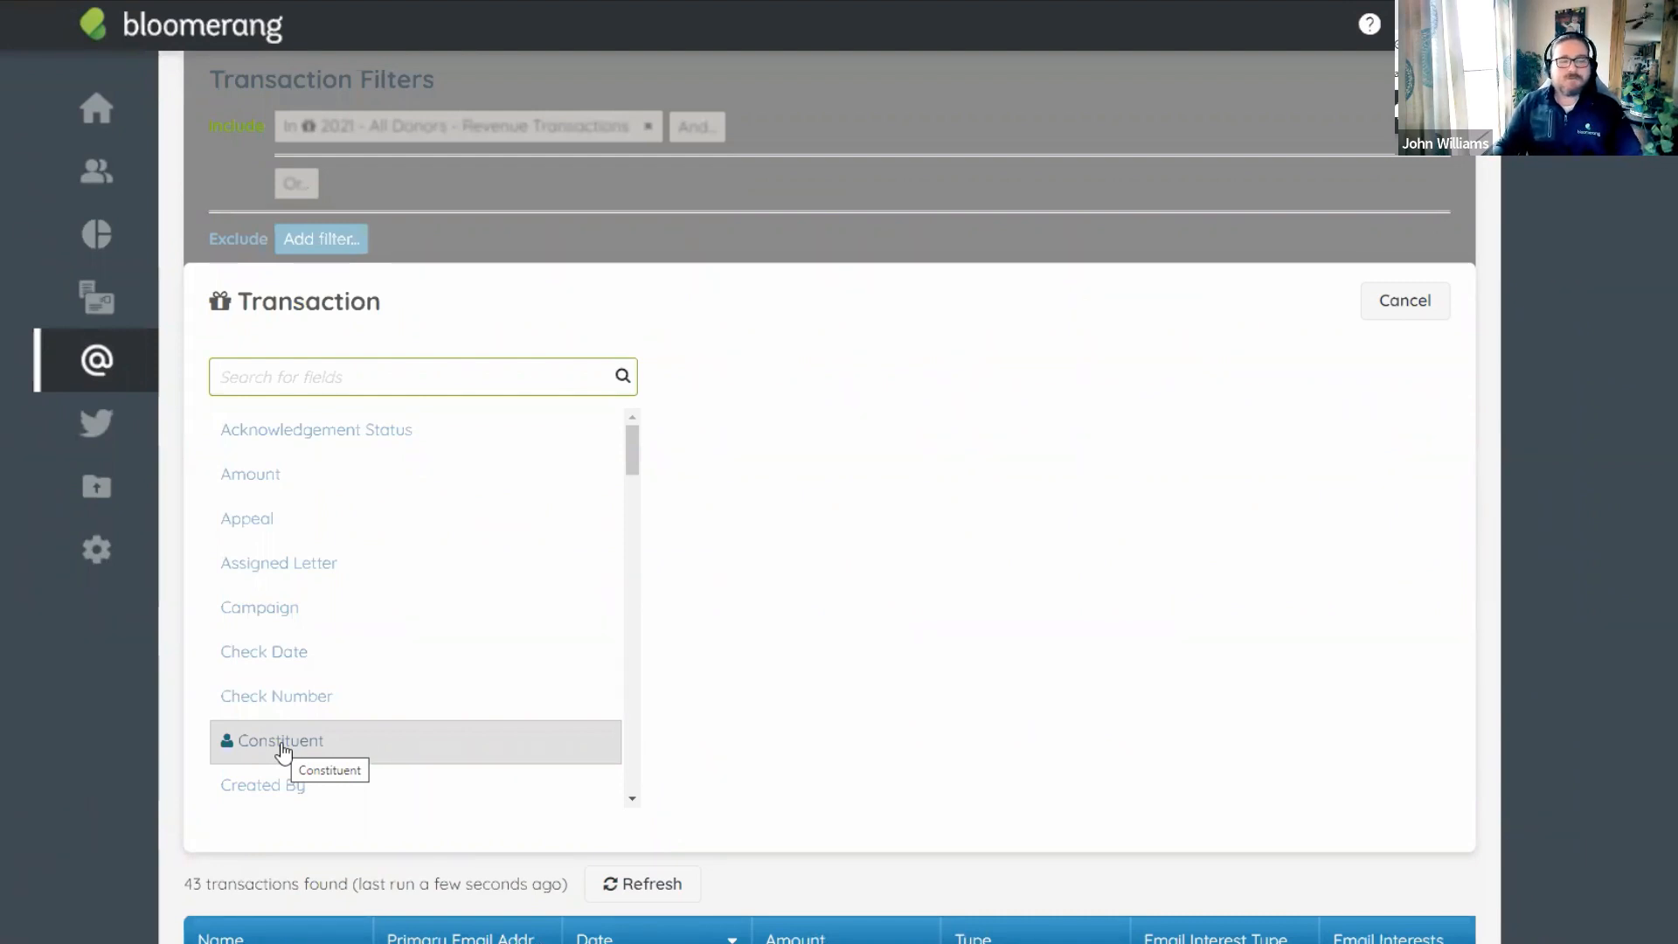
pyautogui.click(282, 750)
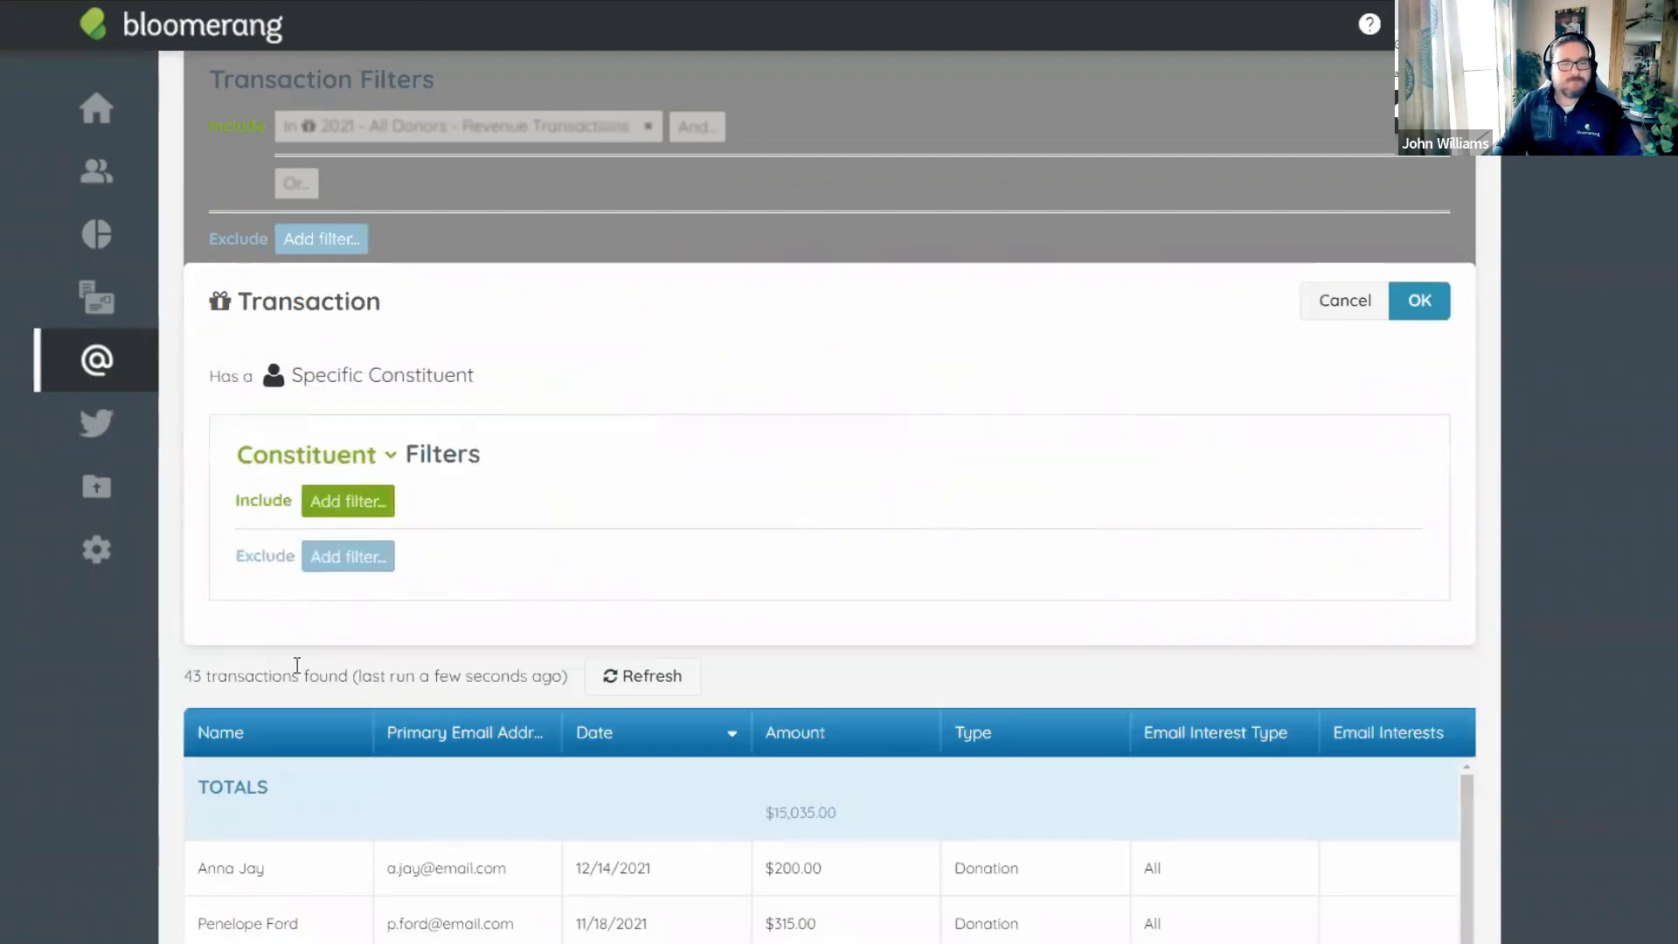
pyautogui.click(354, 509)
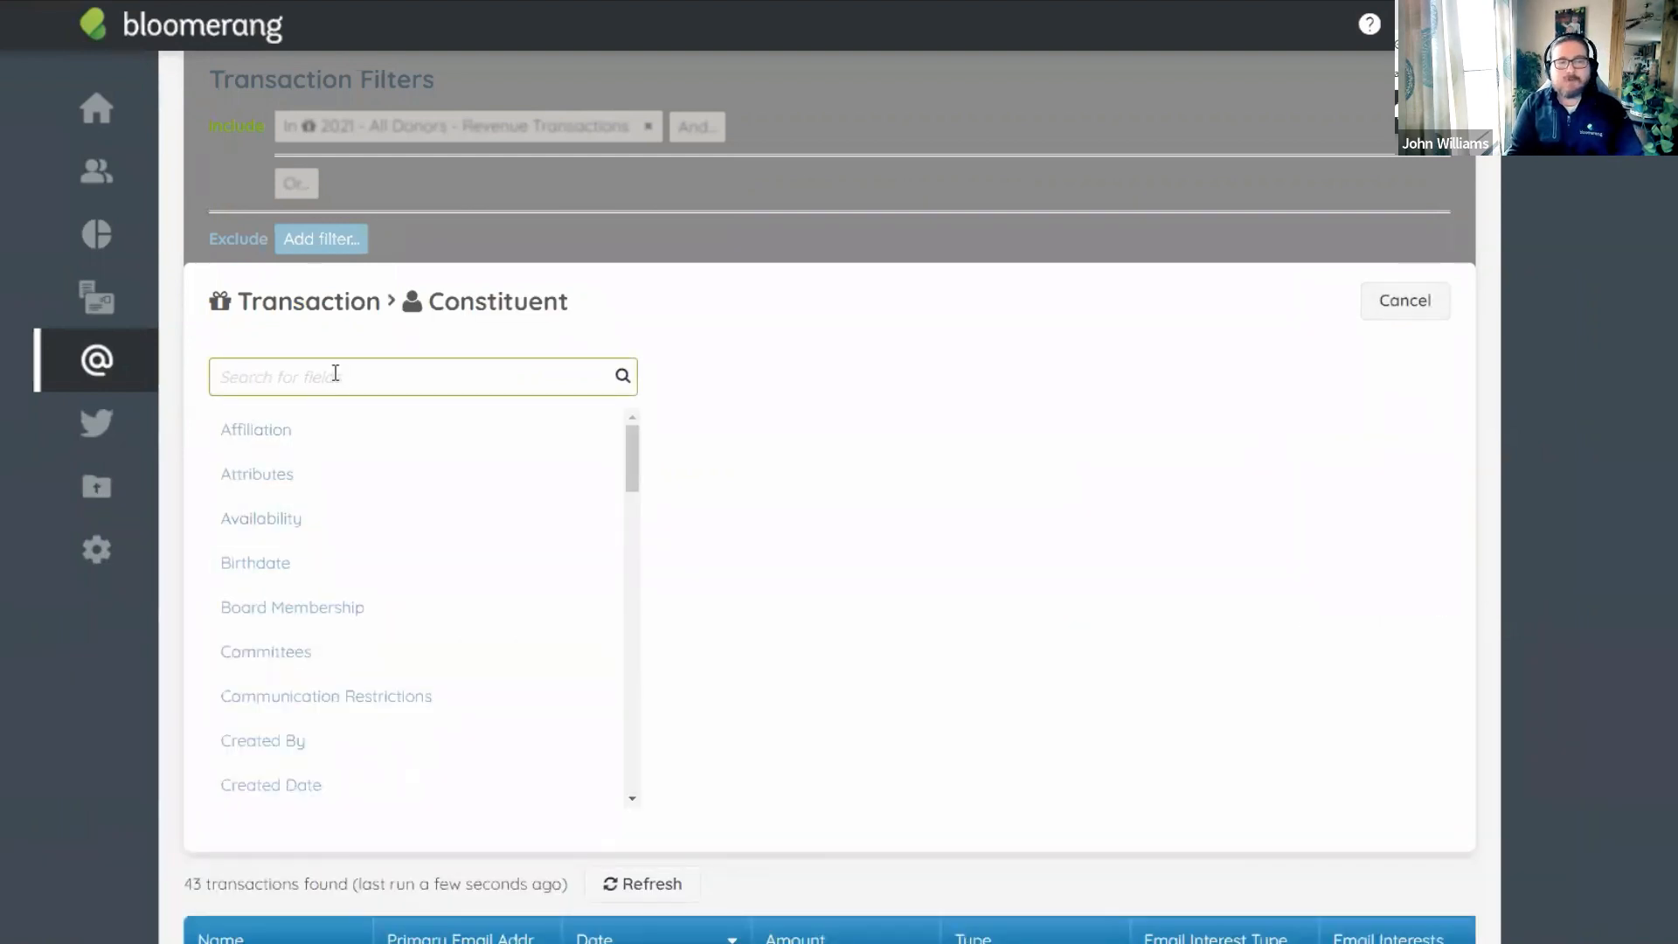
pyautogui.write('has inter')
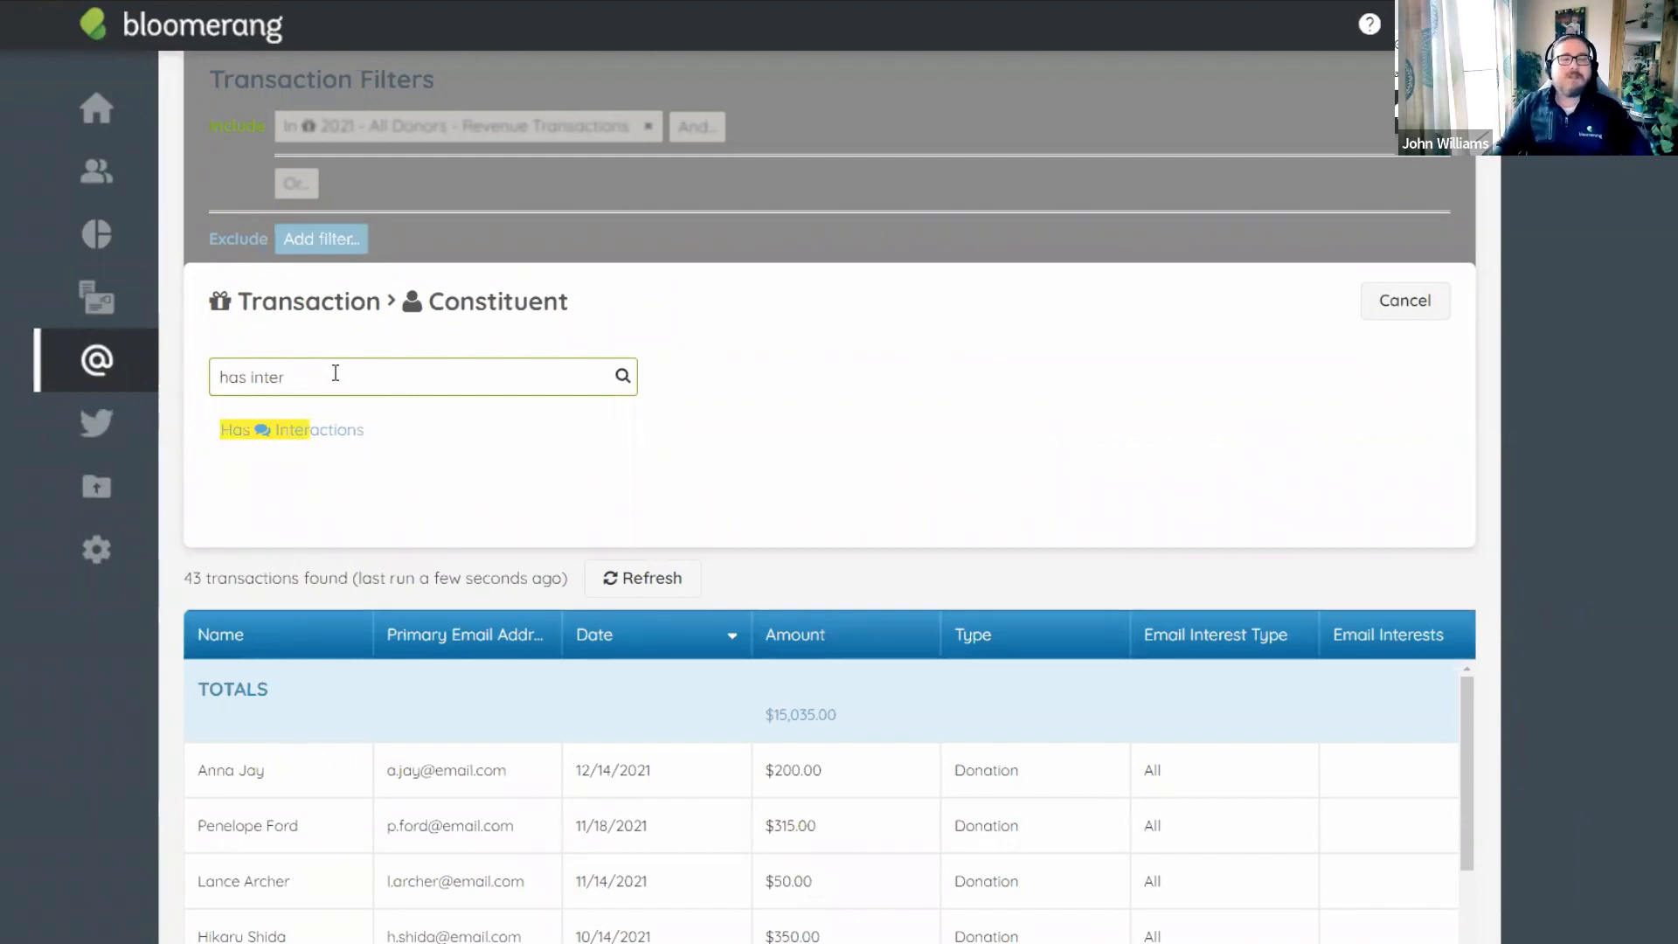
pyautogui.click(318, 442)
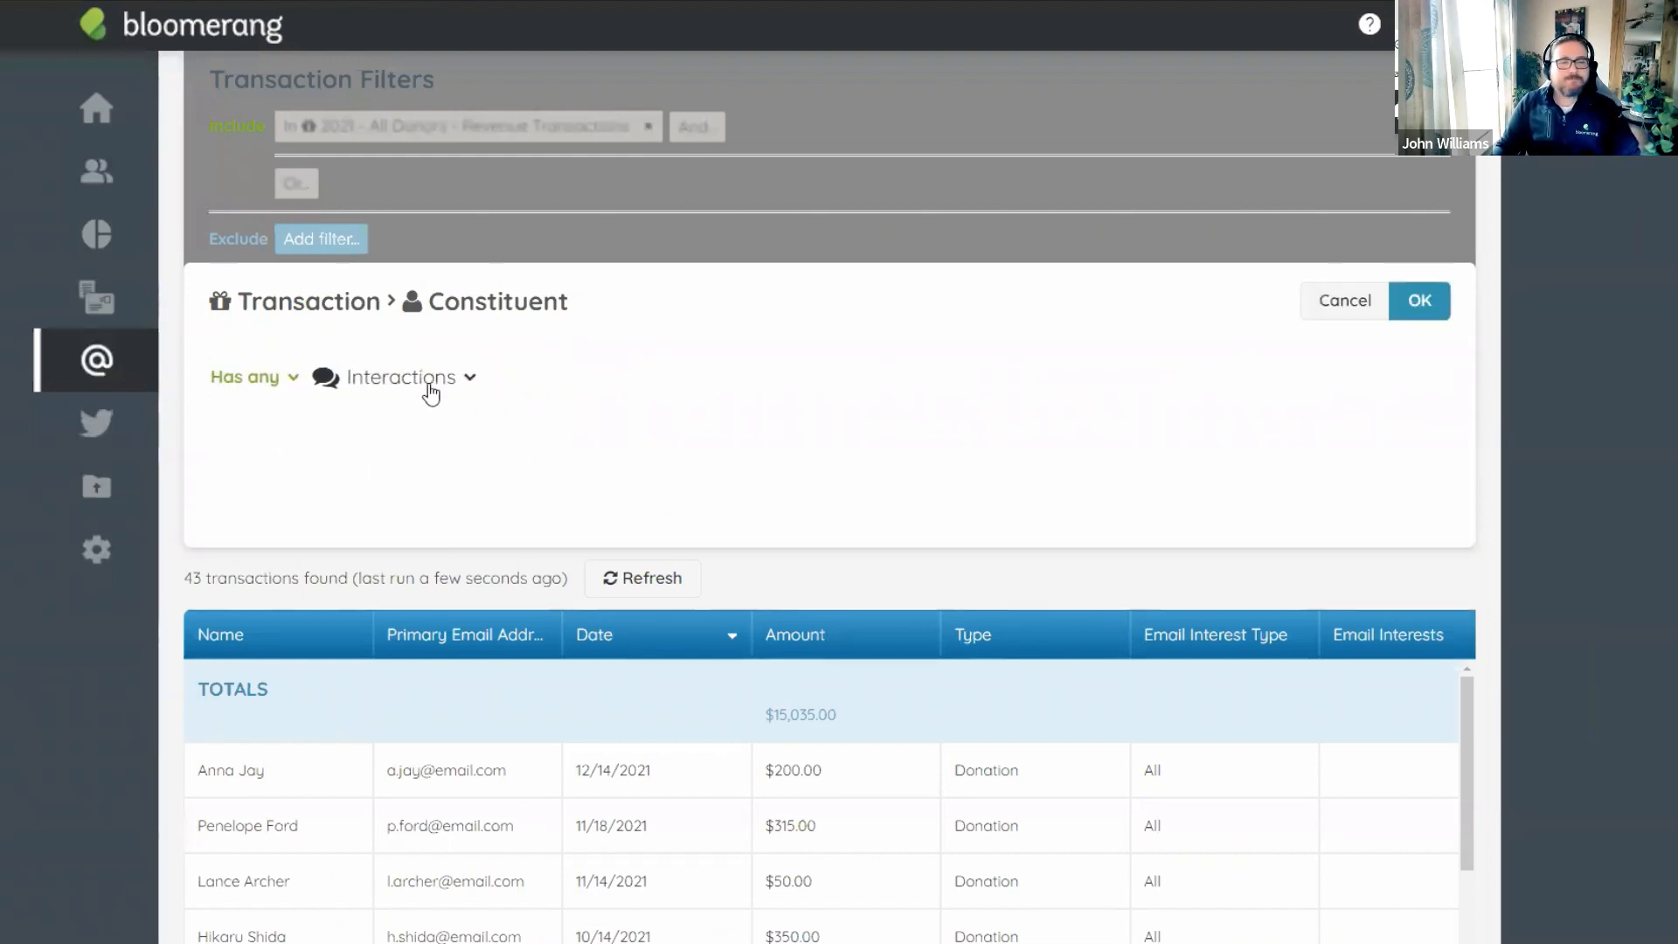
pyautogui.click(422, 386)
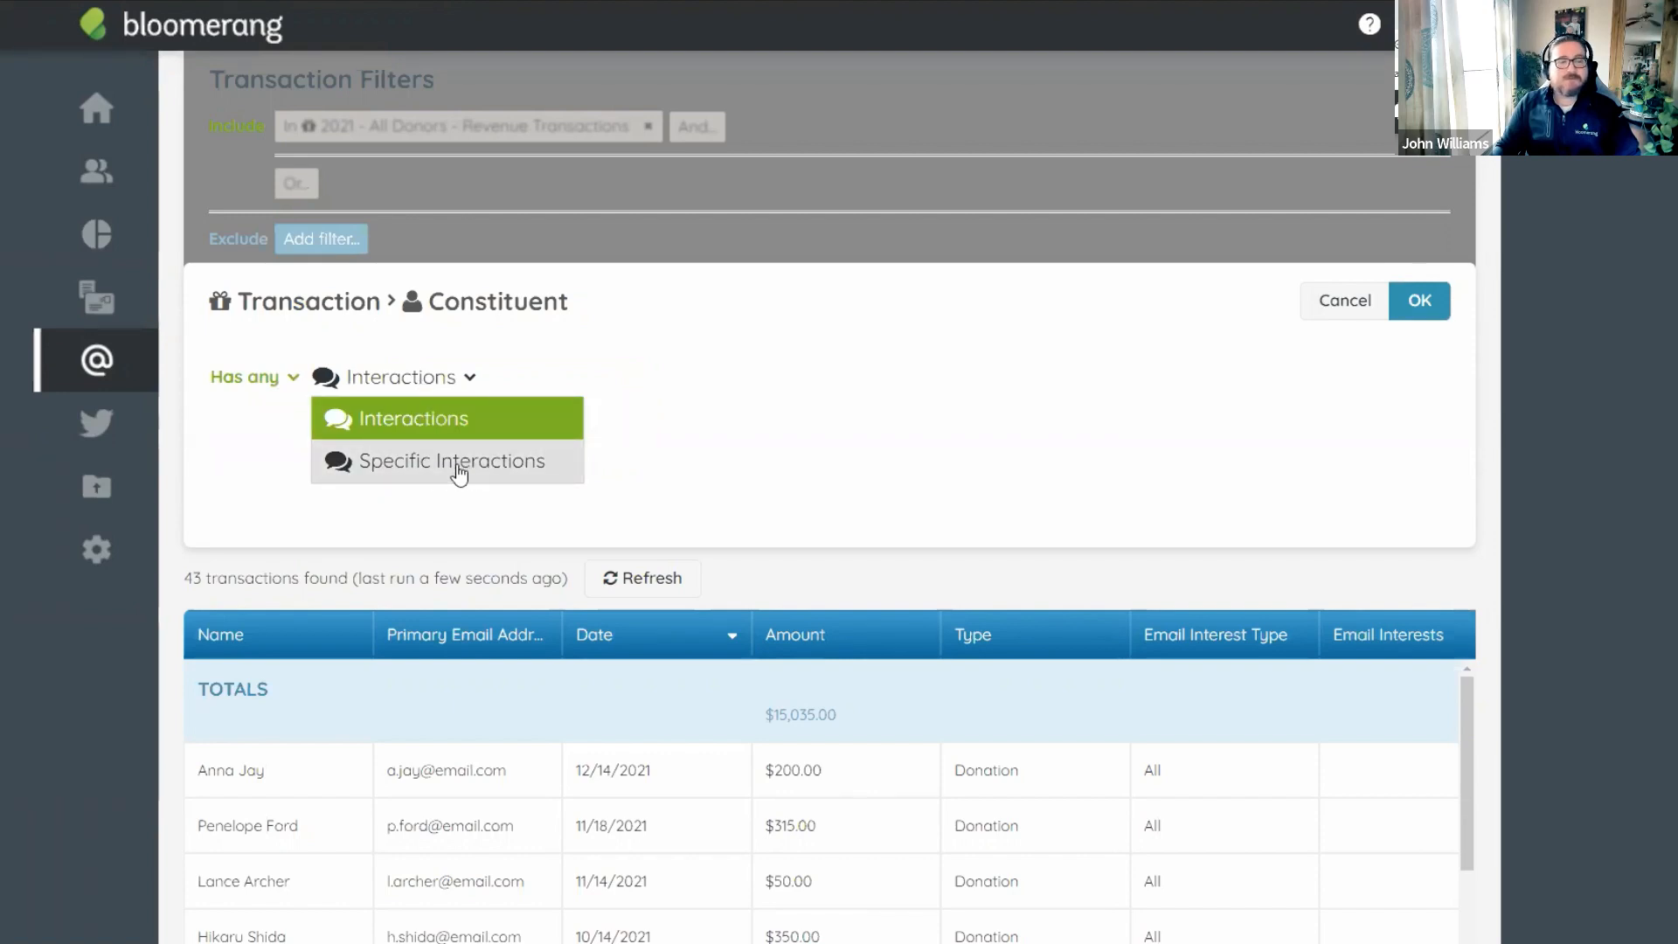
pyautogui.click(460, 474)
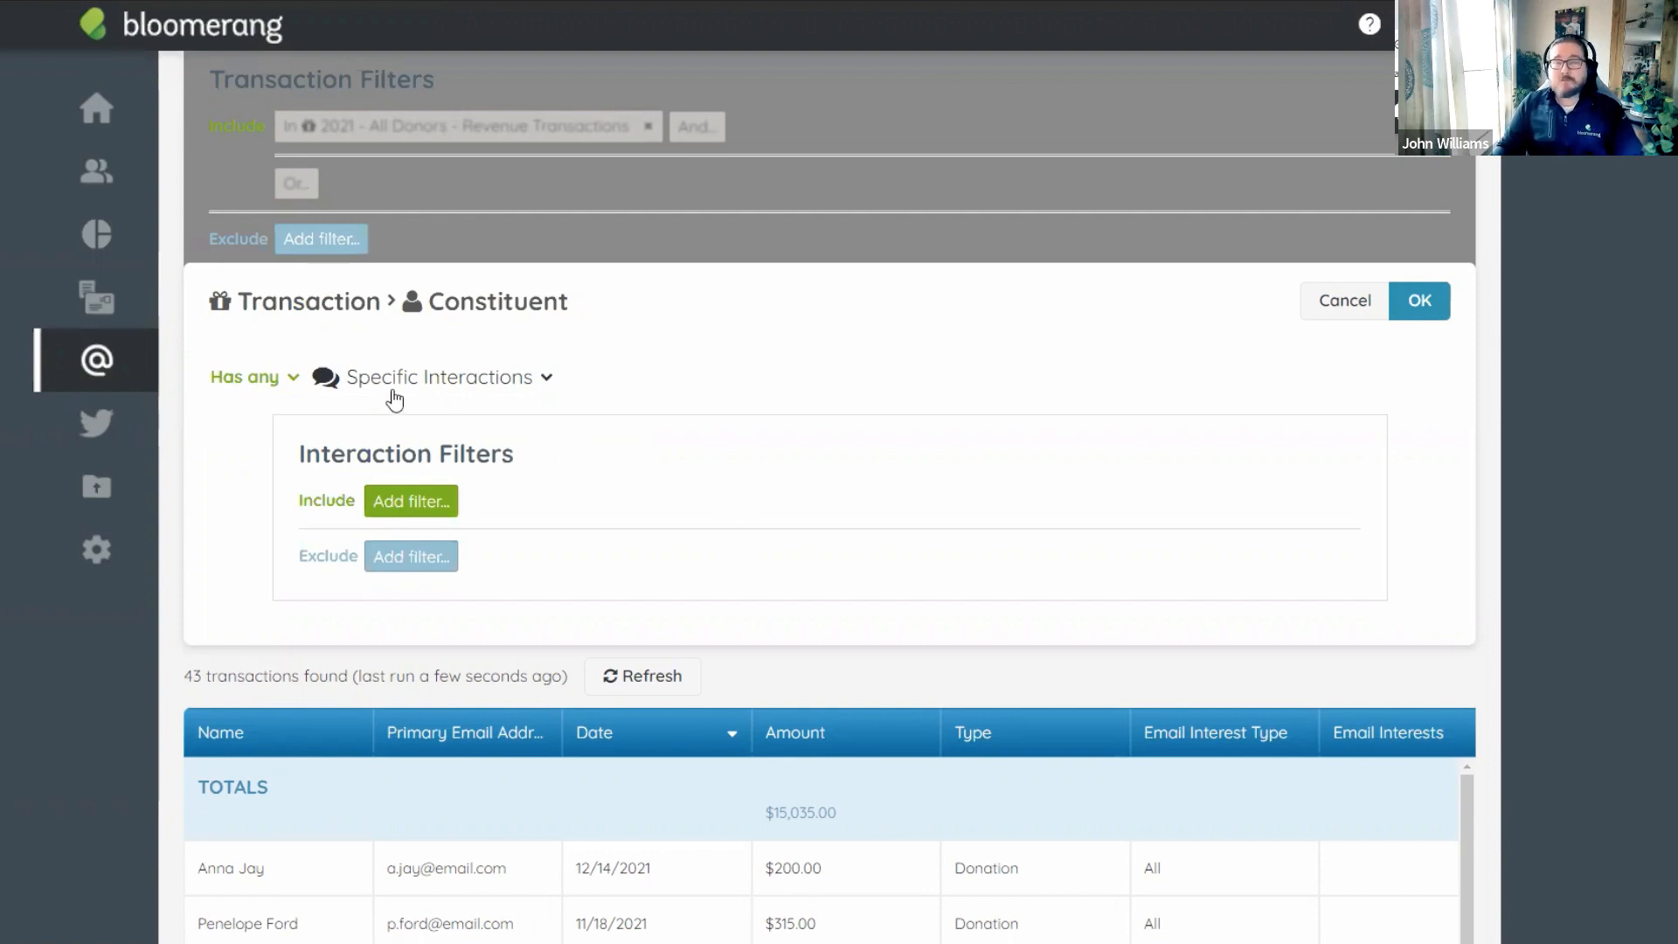
# Restrict the interactions to Subject contains '2021 Tax Receipt - Revenue' and confirm both filter dialogs.
pyautogui.click(421, 507)
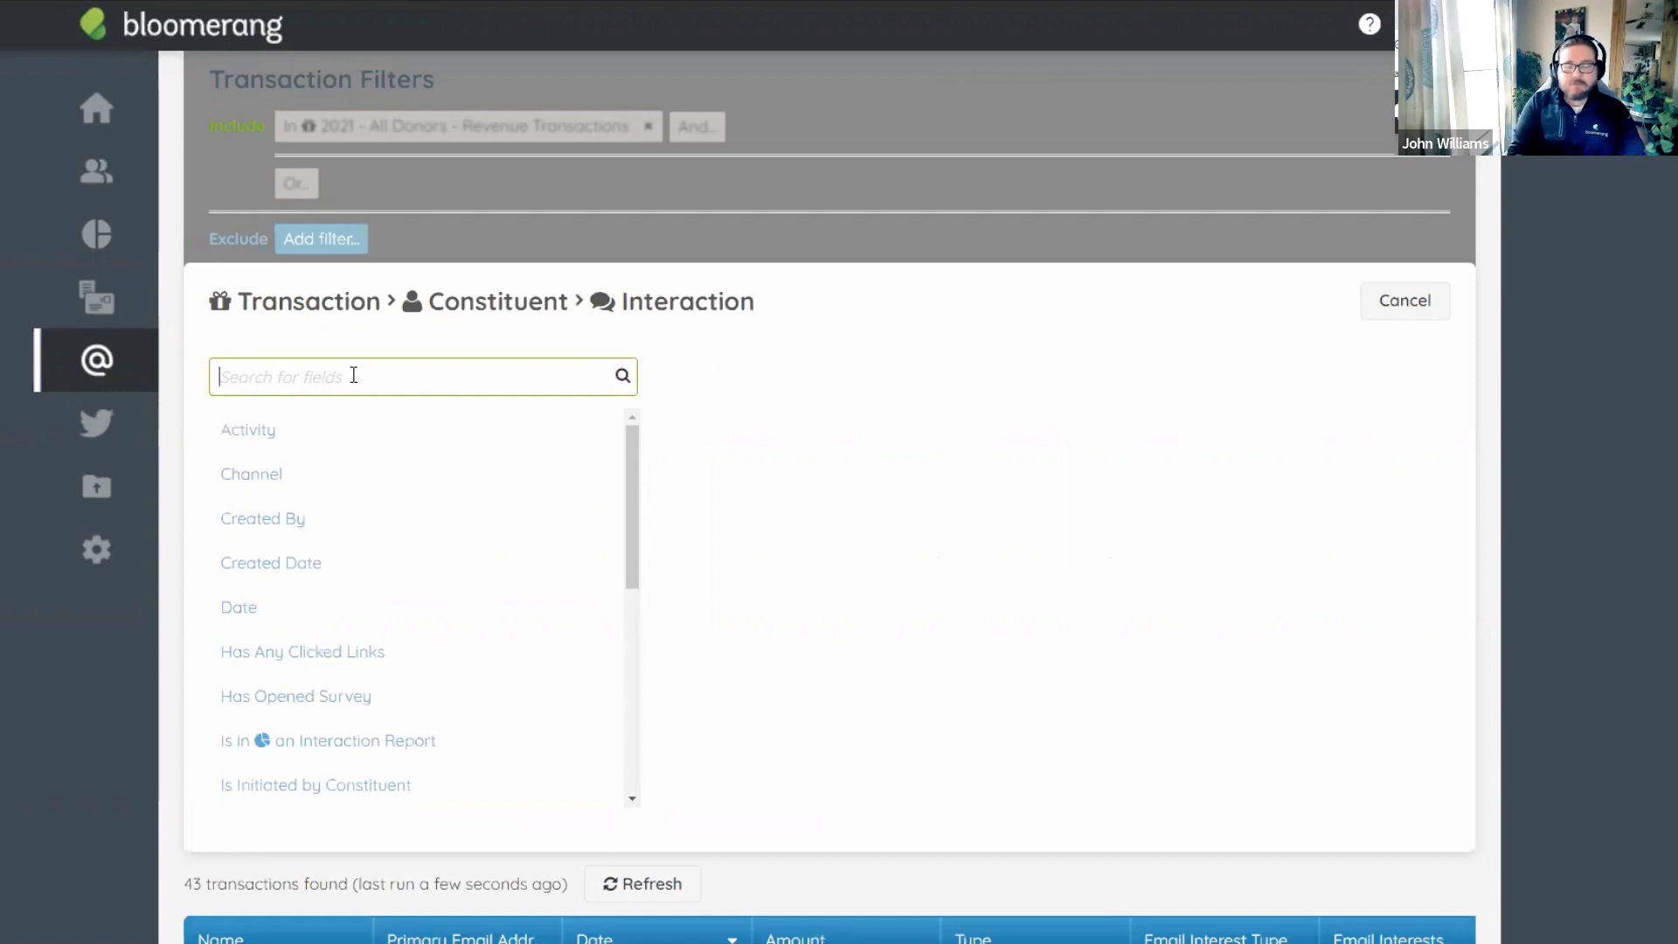
pyautogui.write('sub')
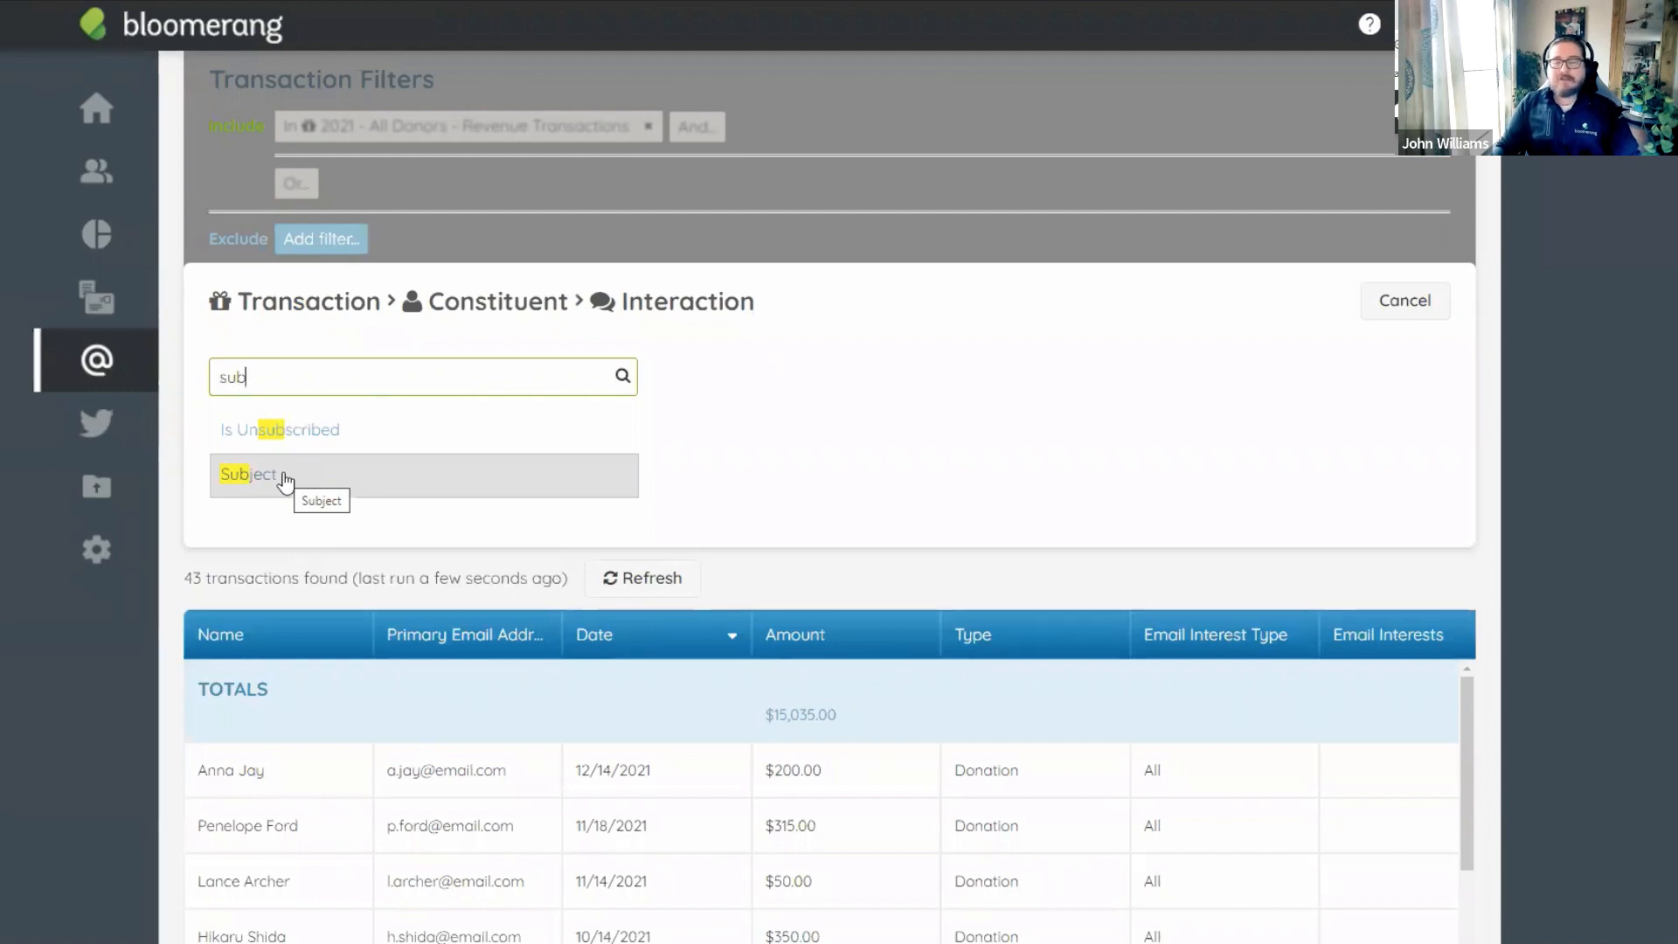
pyautogui.click(285, 480)
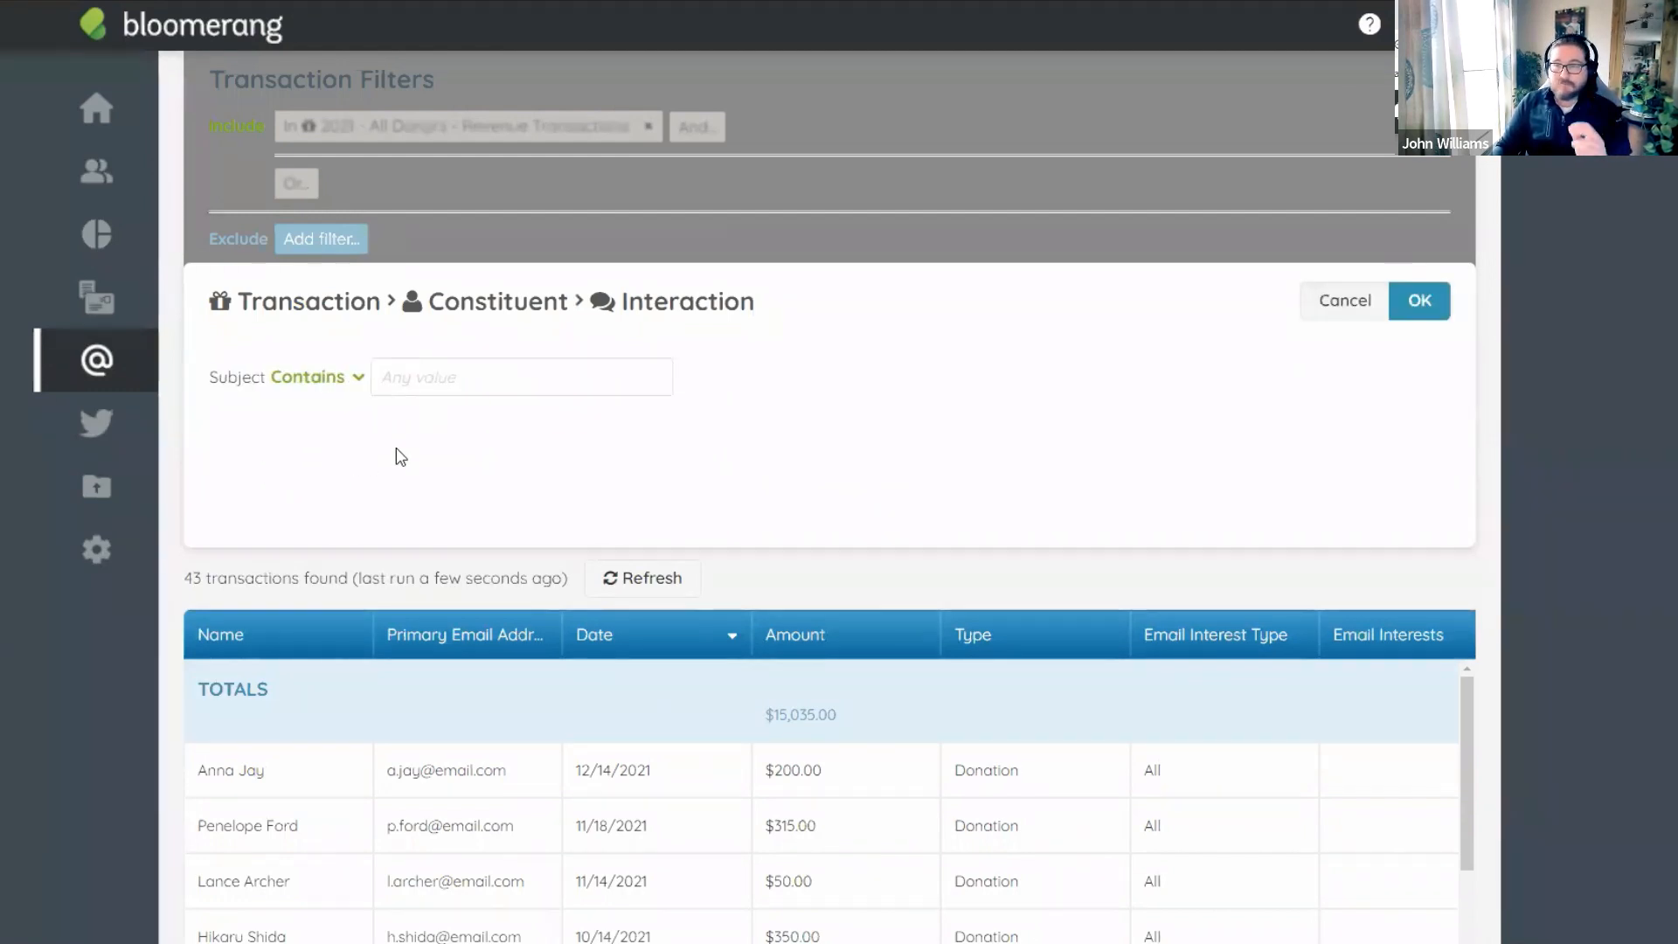
pyautogui.click(417, 377)
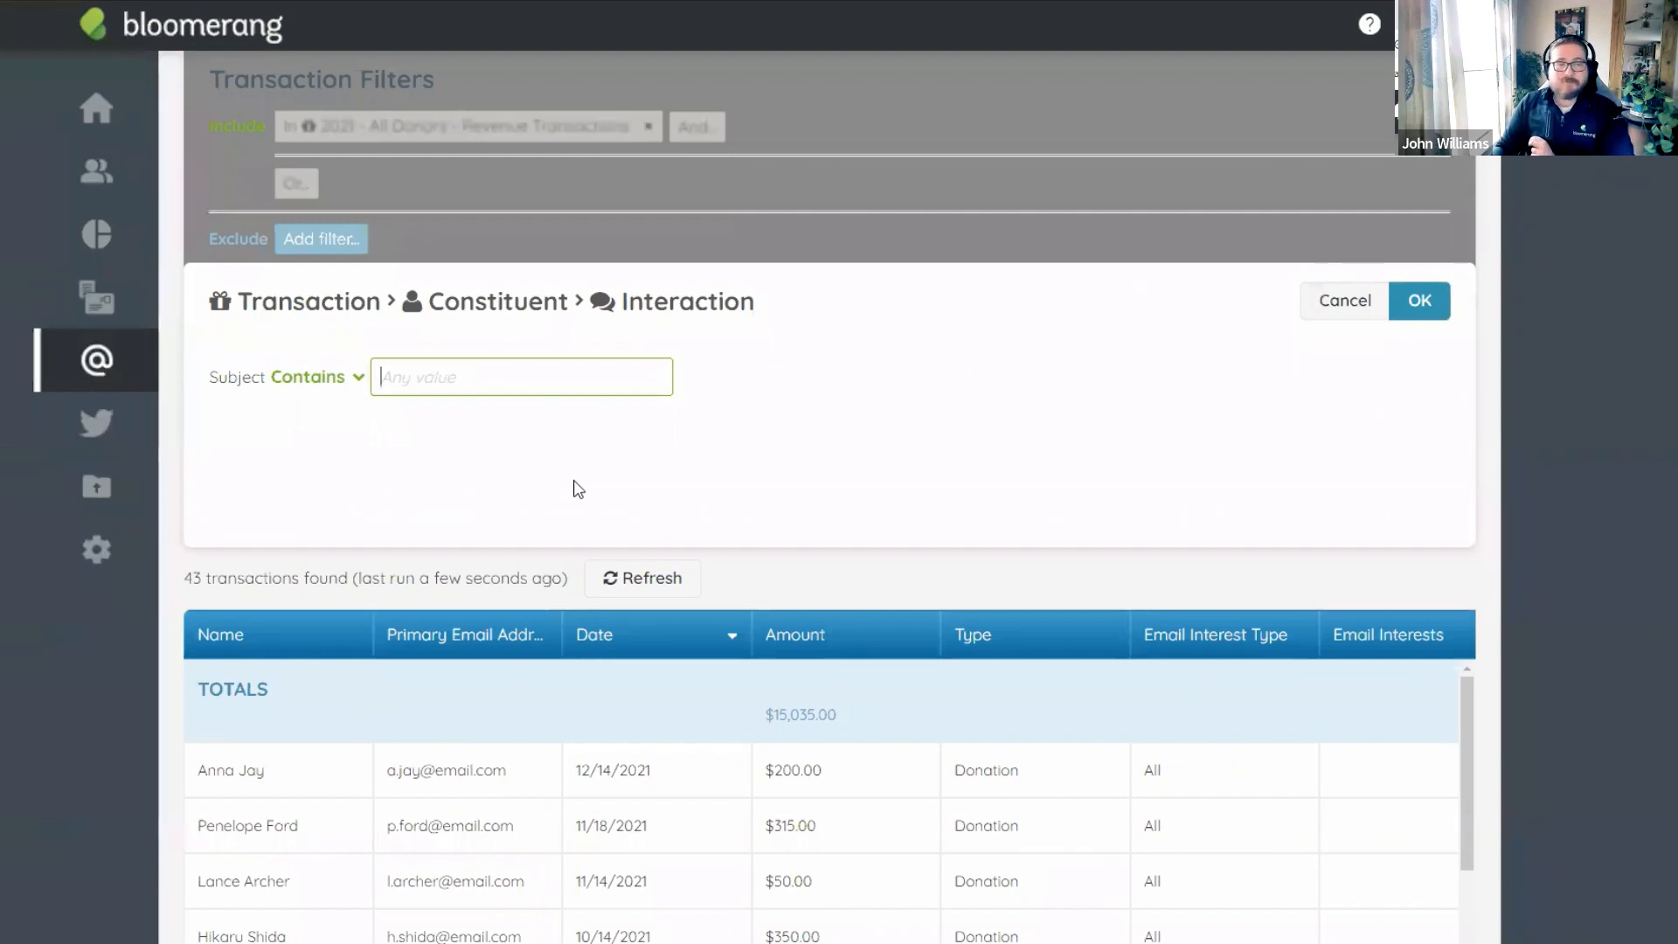
pyautogui.write('2021 Tax Receipt - Revenue')
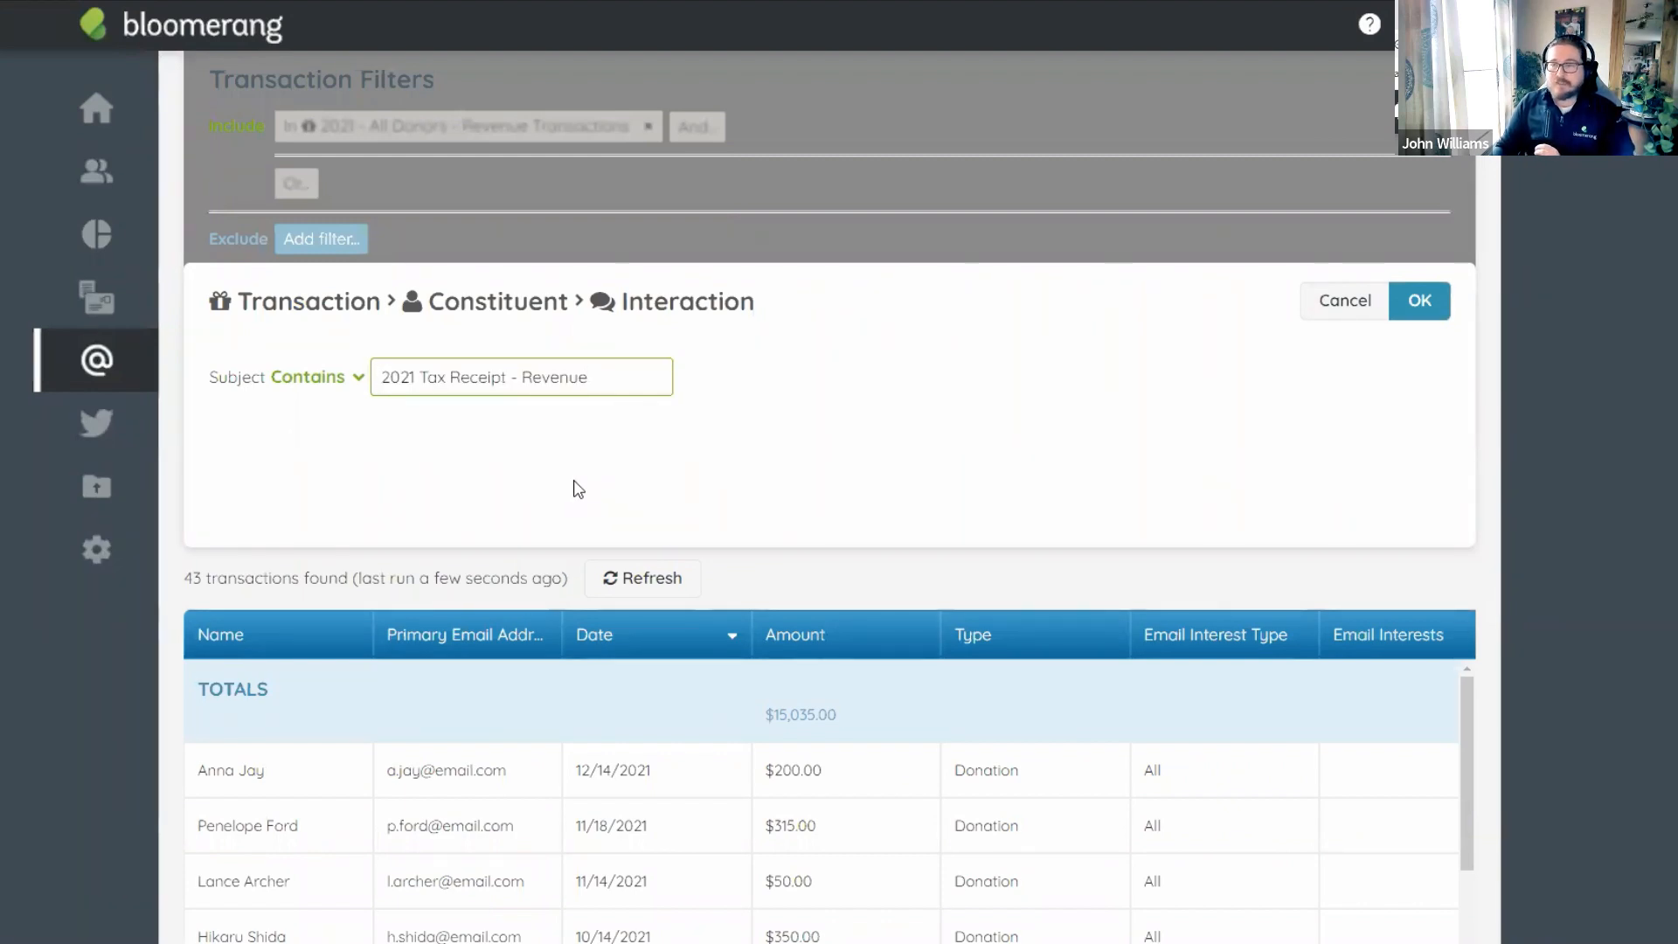
pyautogui.click(574, 481)
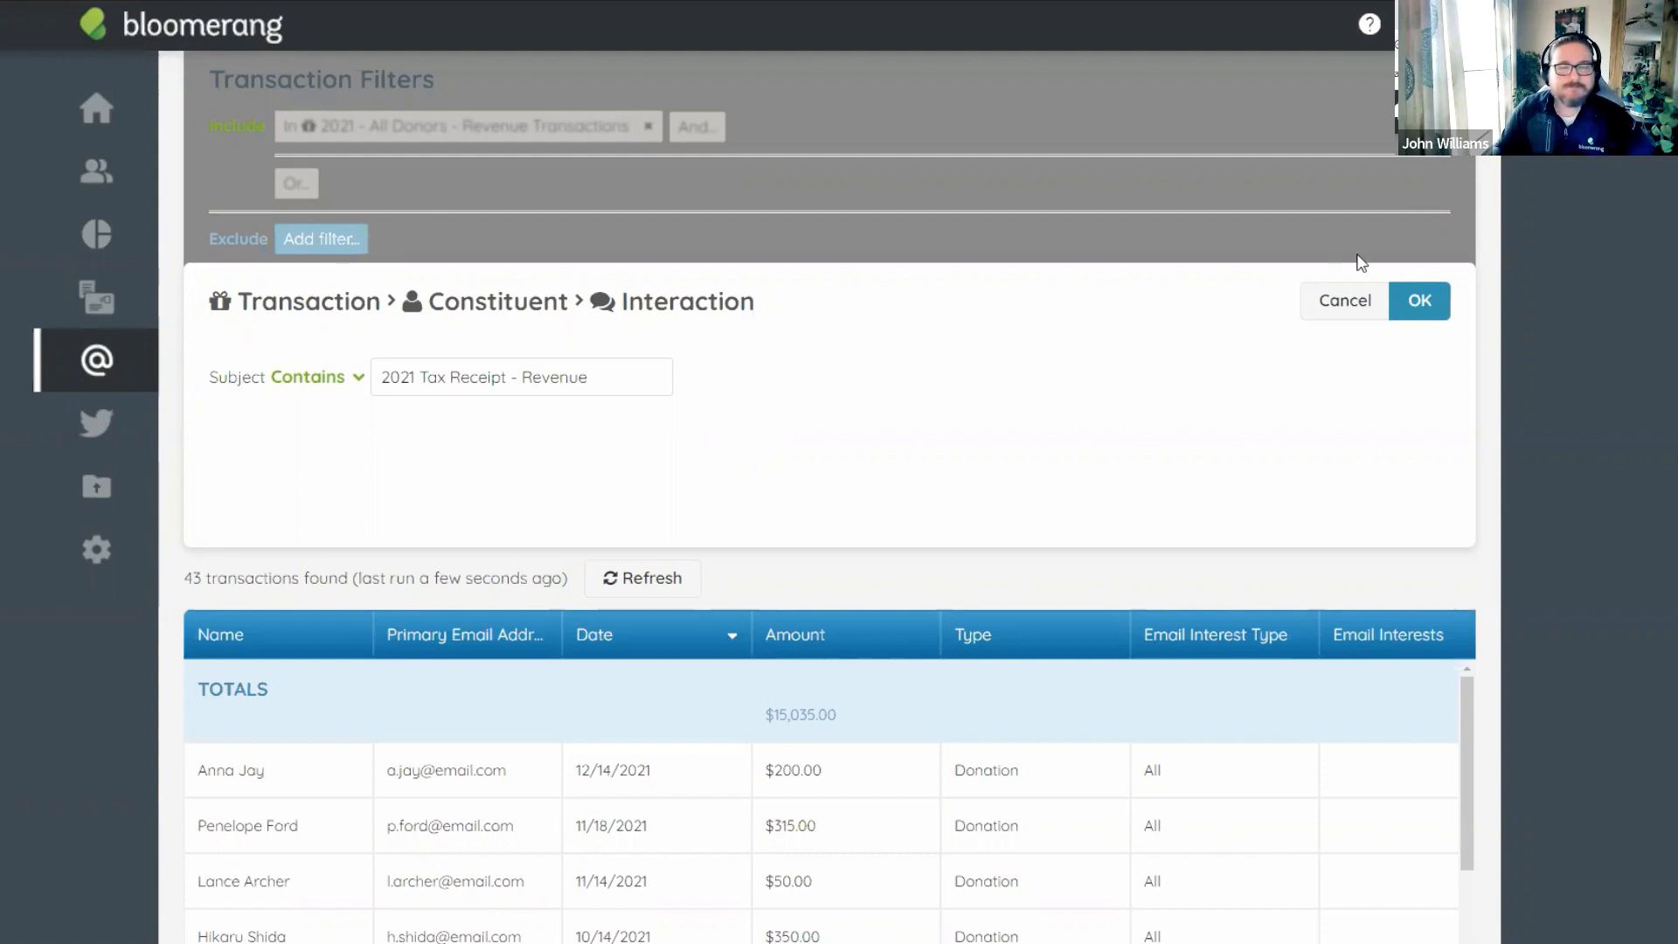
pyautogui.click(1420, 303)
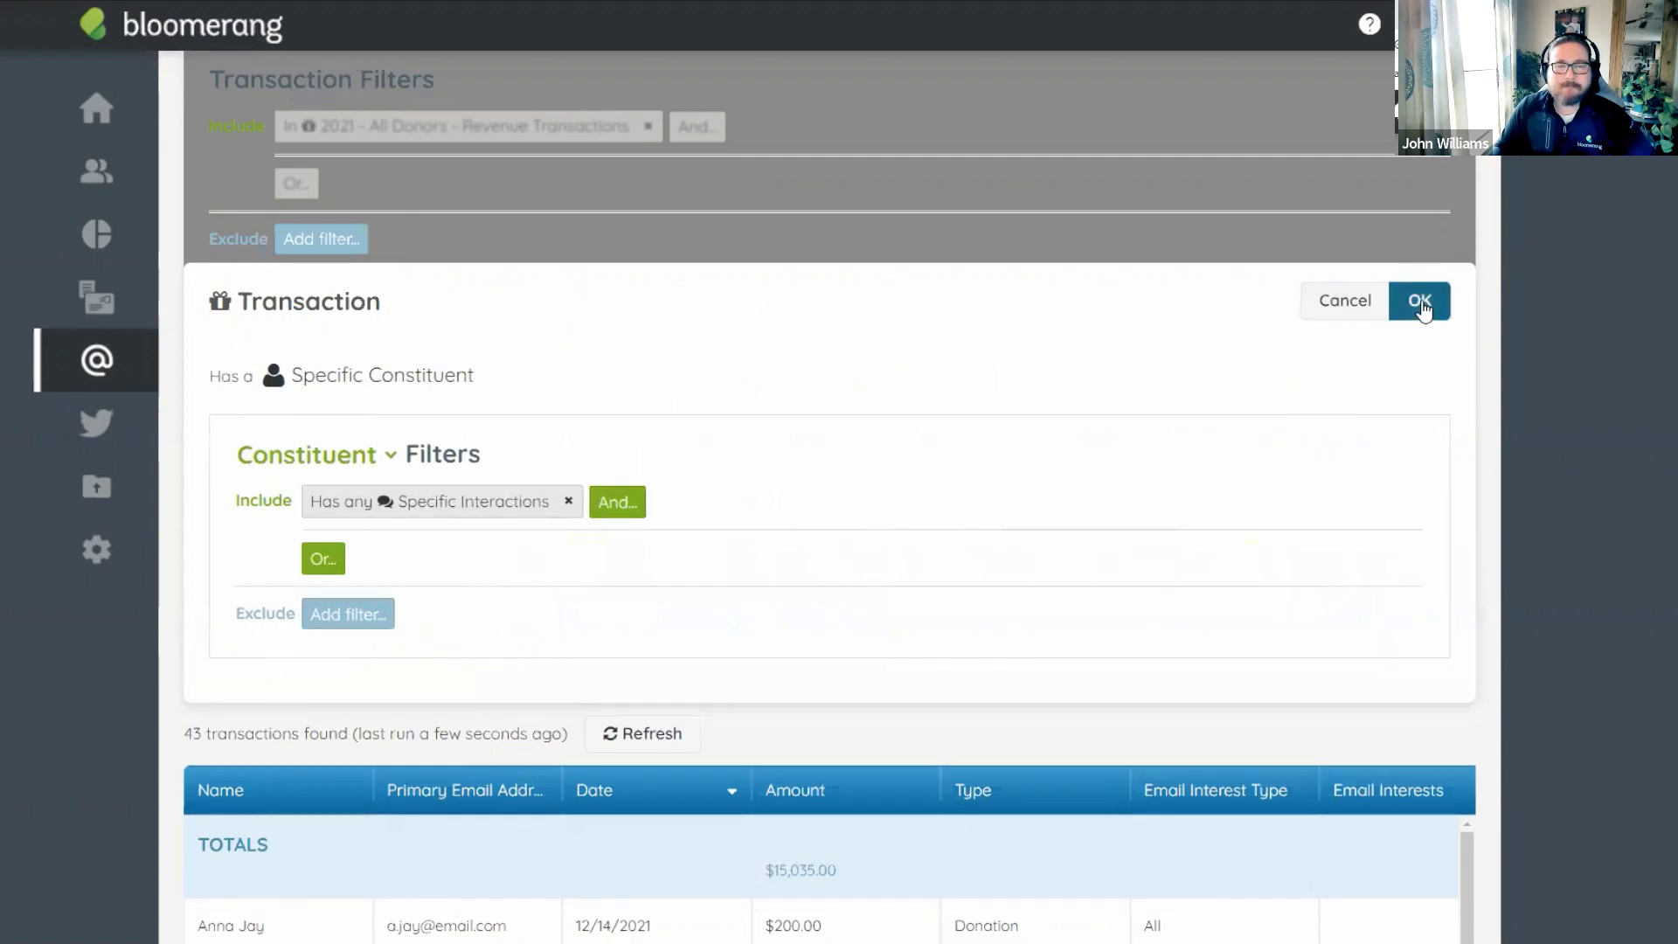
pyautogui.click(1422, 301)
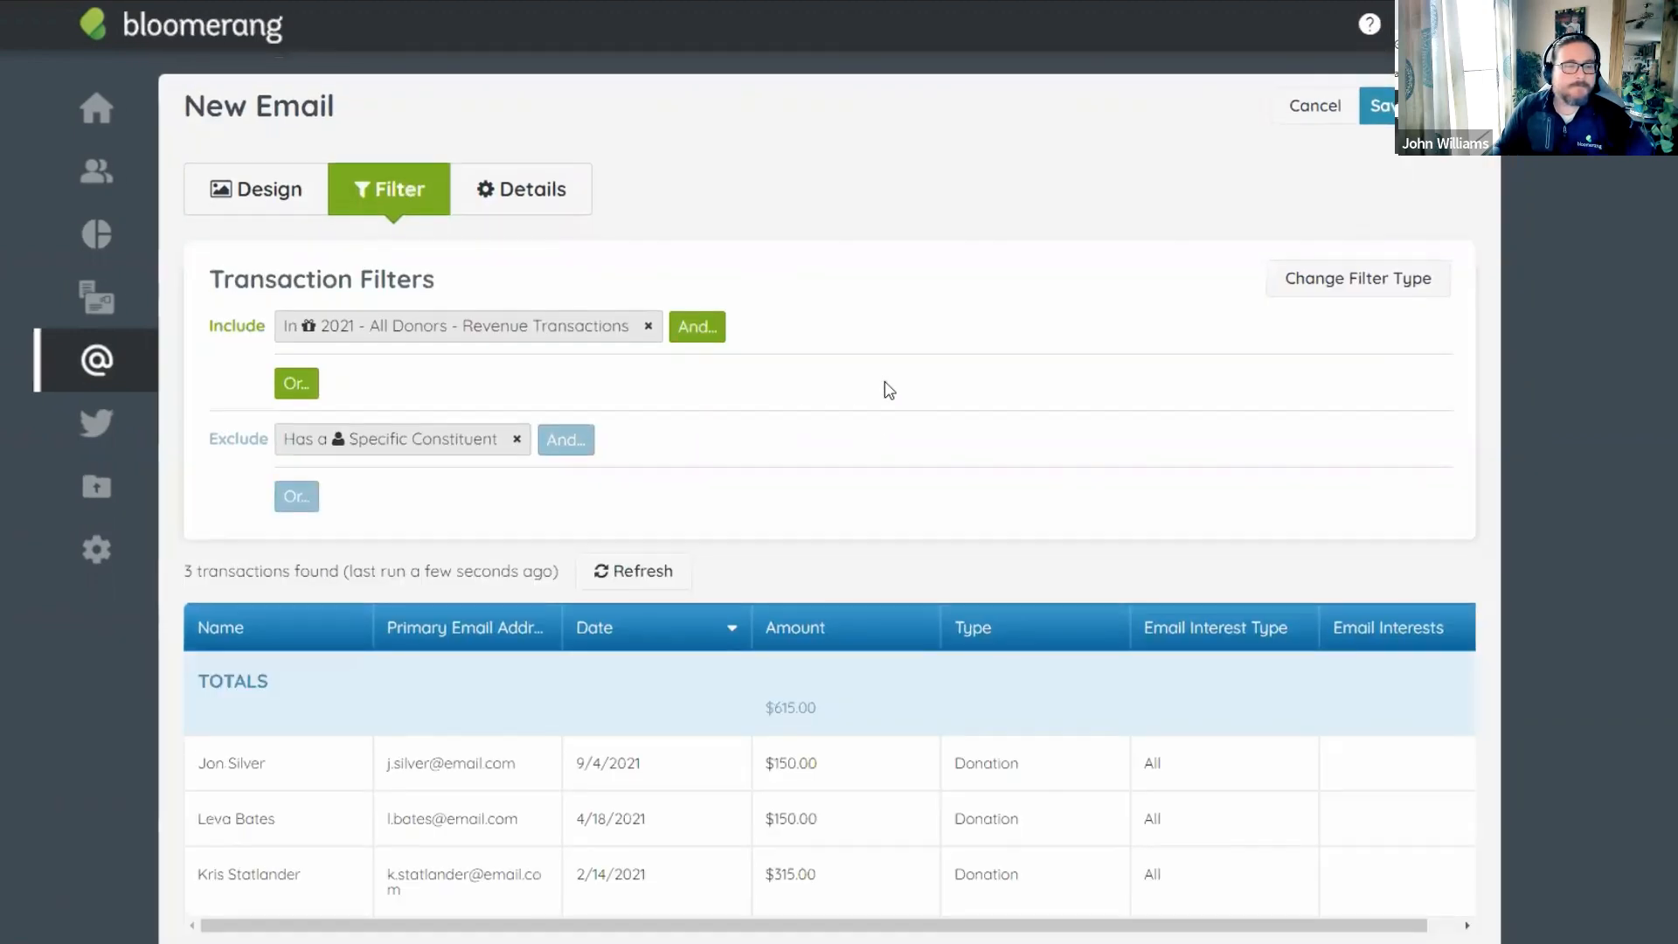
# Check the 3 filtered transactions totaling $615.00, then bring up the Save button's options.
pyautogui.scroll(-1, 886, 388)
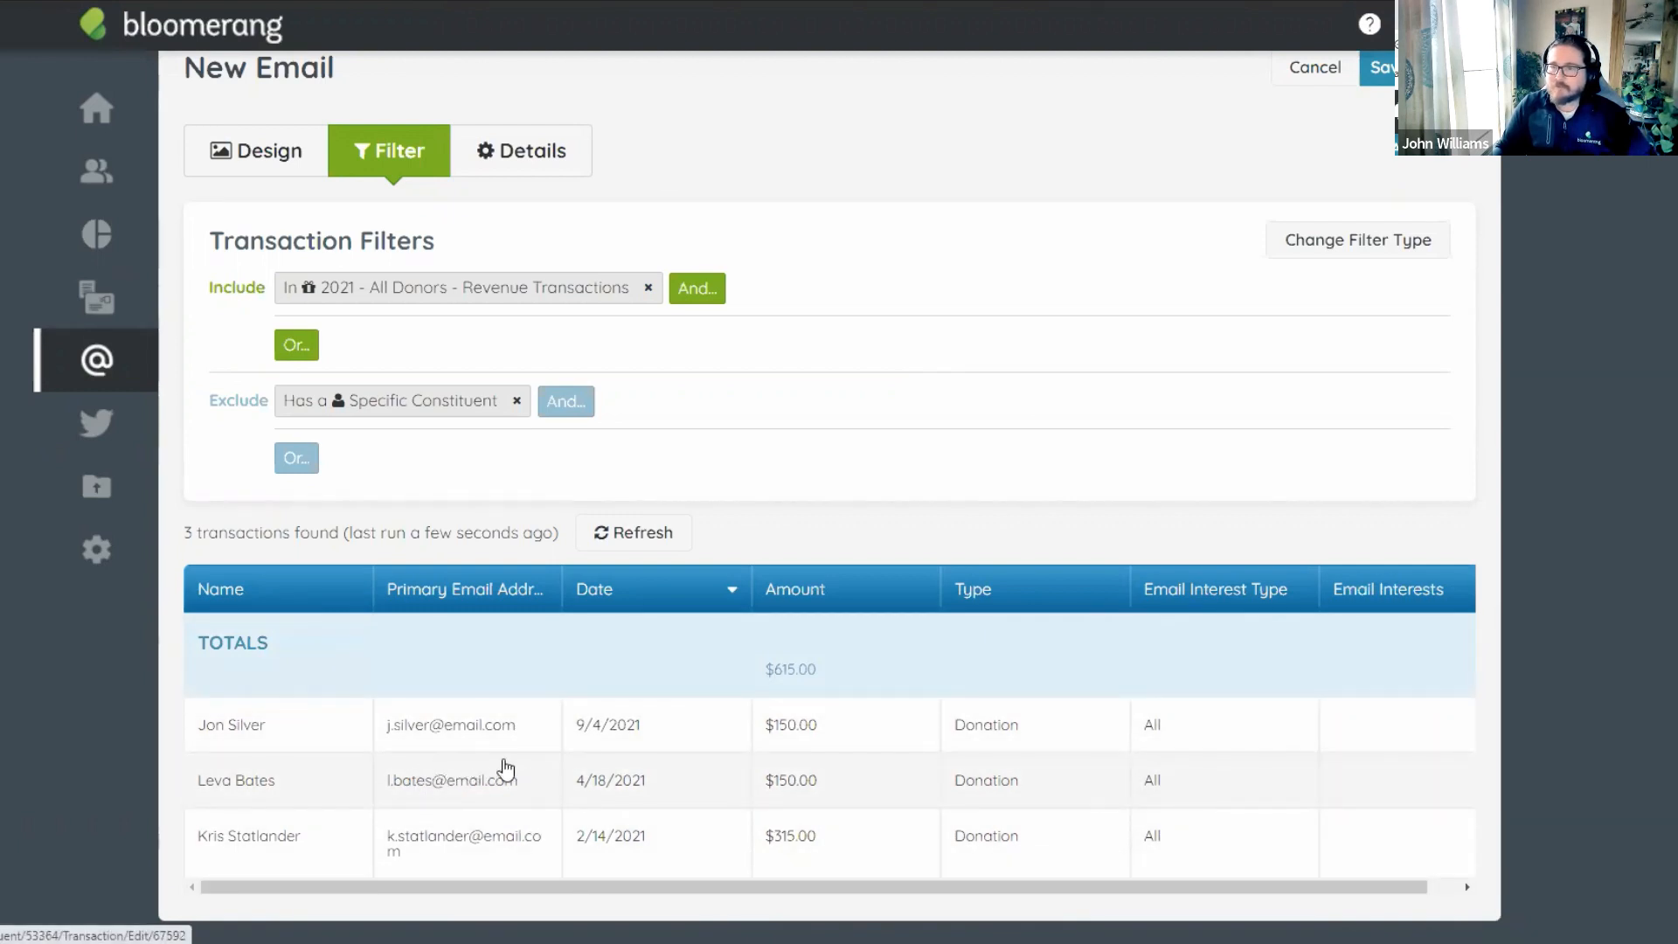
pyautogui.scroll(1, 1405, 180)
pyautogui.click(1381, 107)
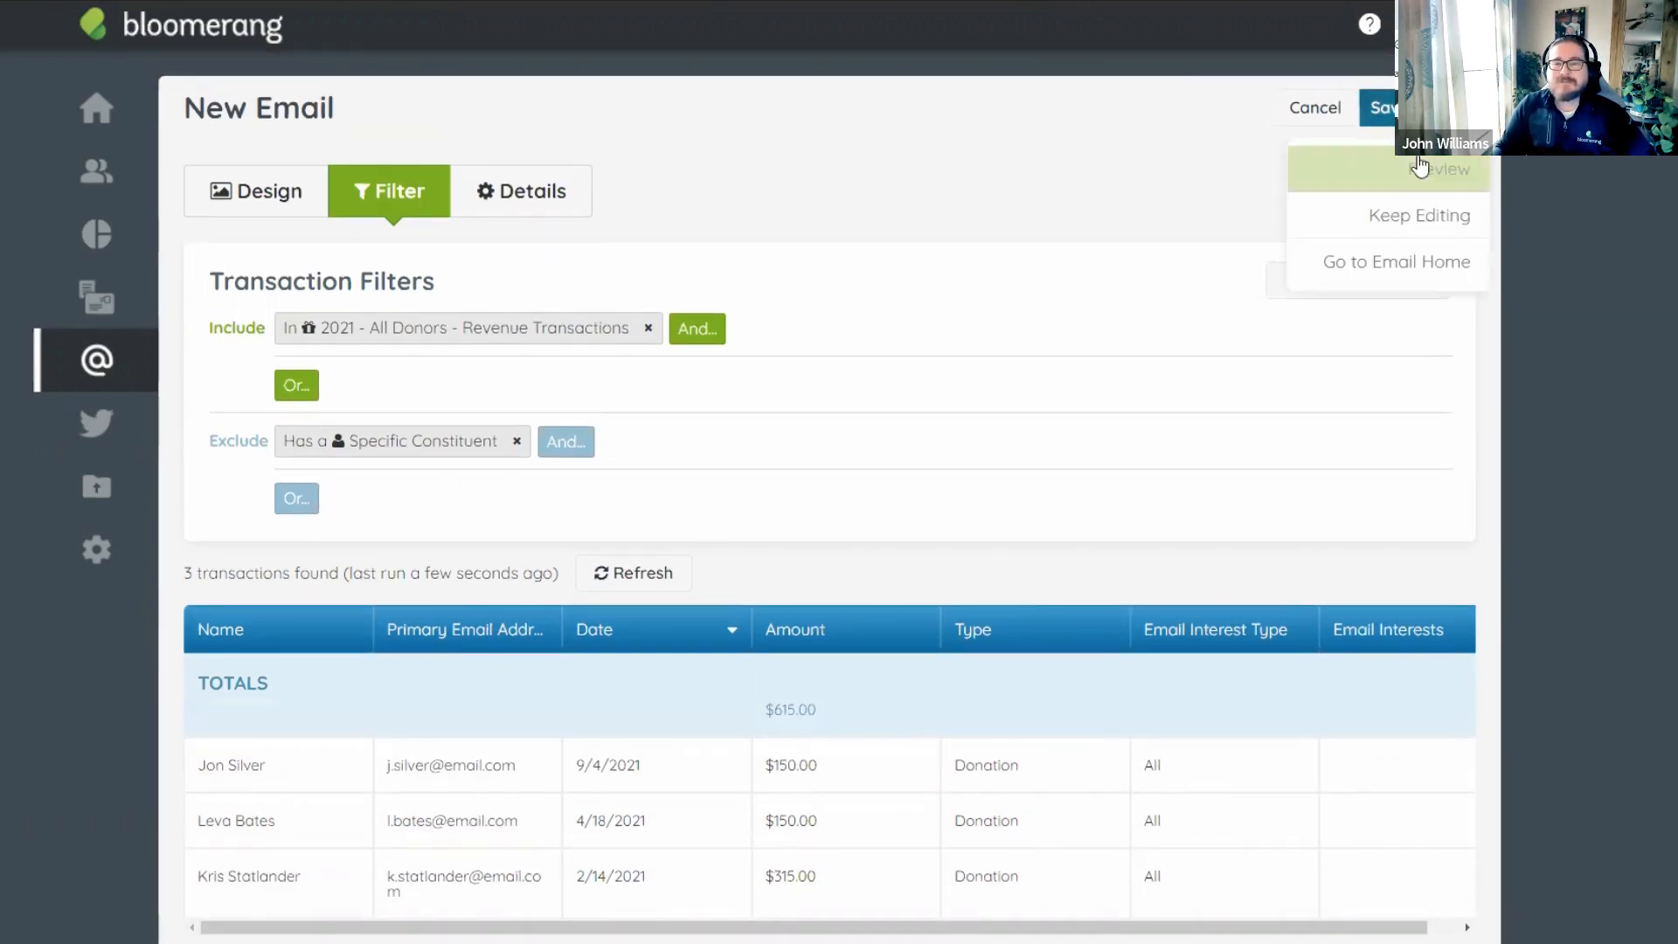
# Name the email '2021 Tax Receipt', set purpose Receipt, and tick Event, Newsletter and Volunteer Information.
pyautogui.click(1422, 171)
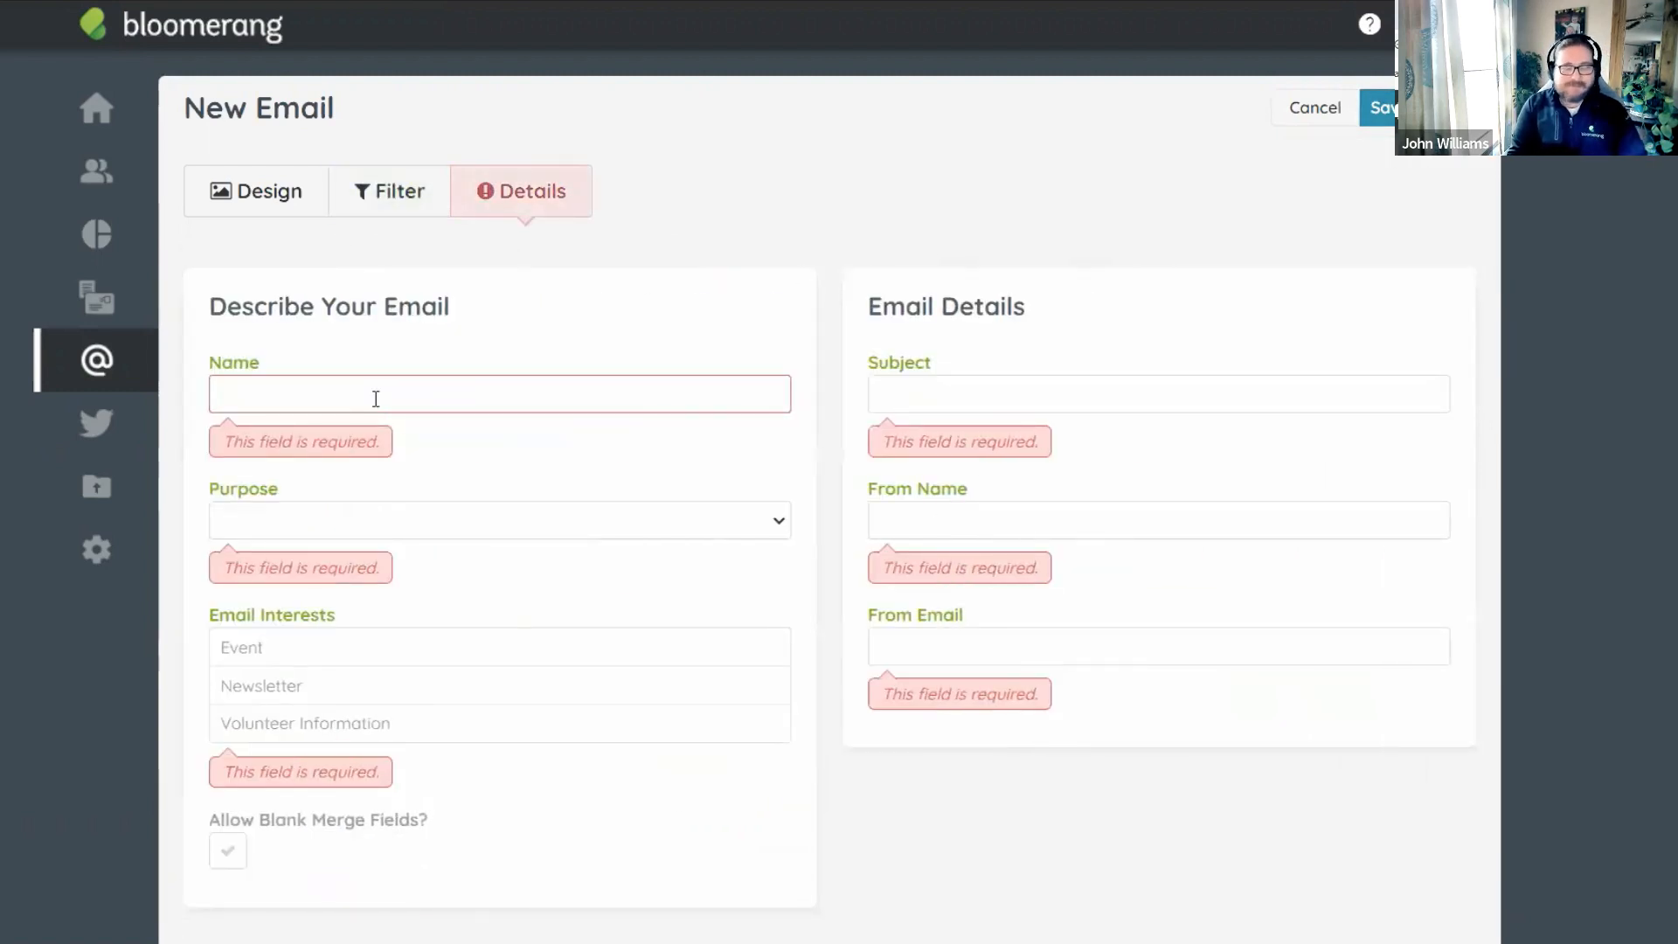
pyautogui.write('2022')
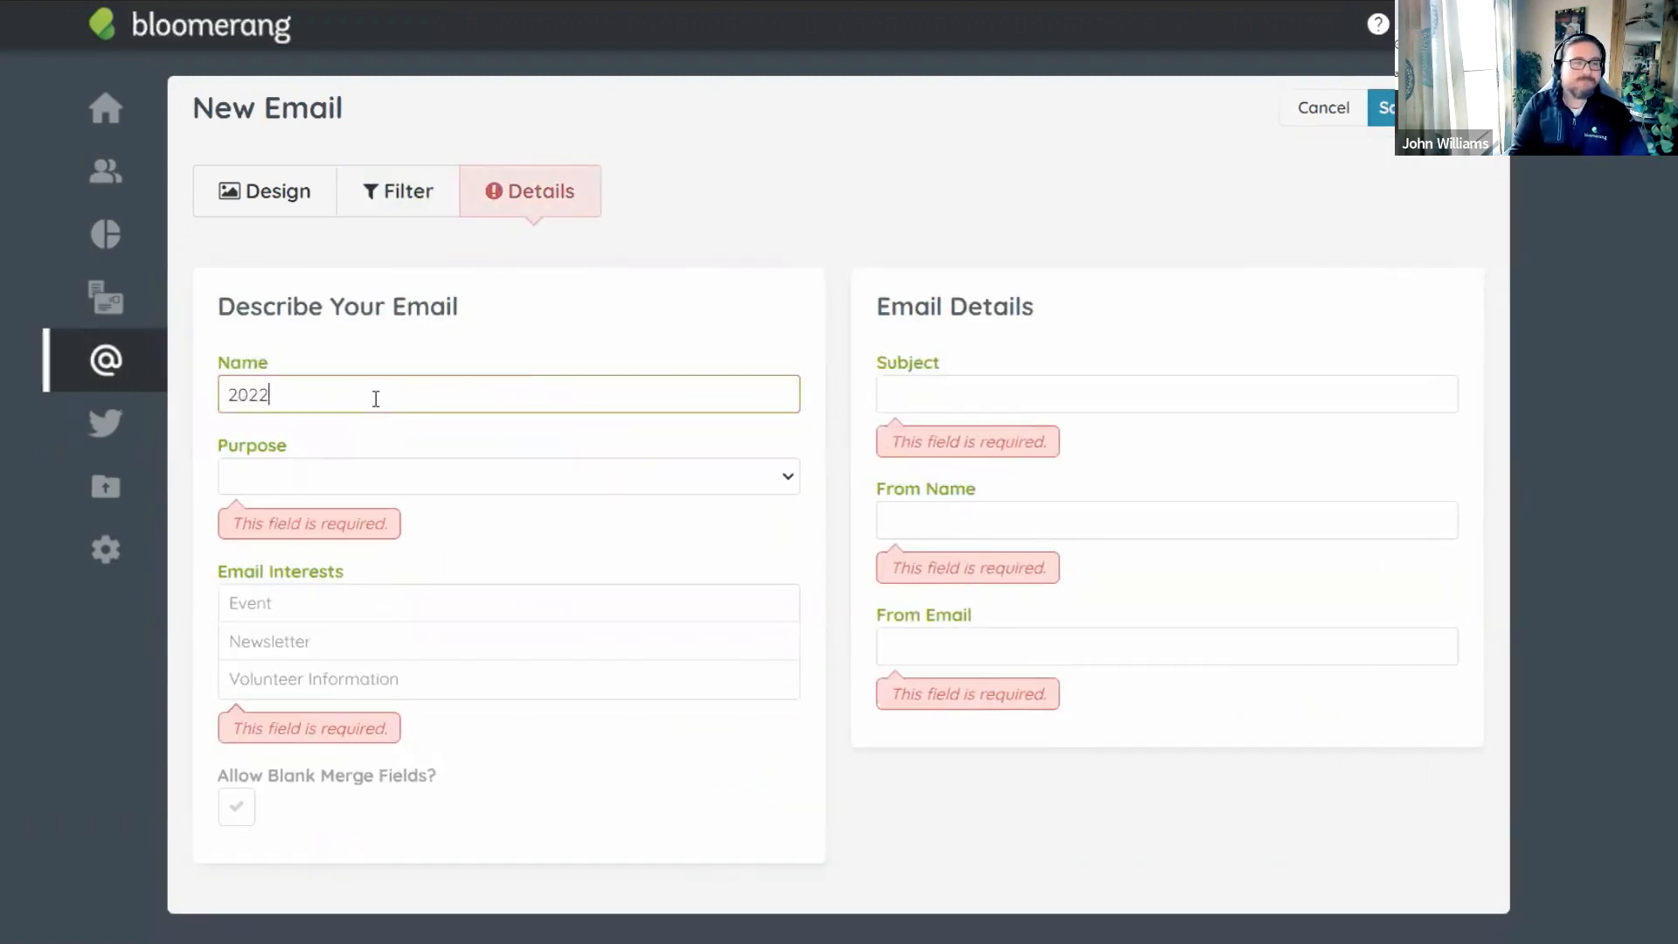
pyautogui.press('BackSpace')
pyautogui.write('1 Tax ')
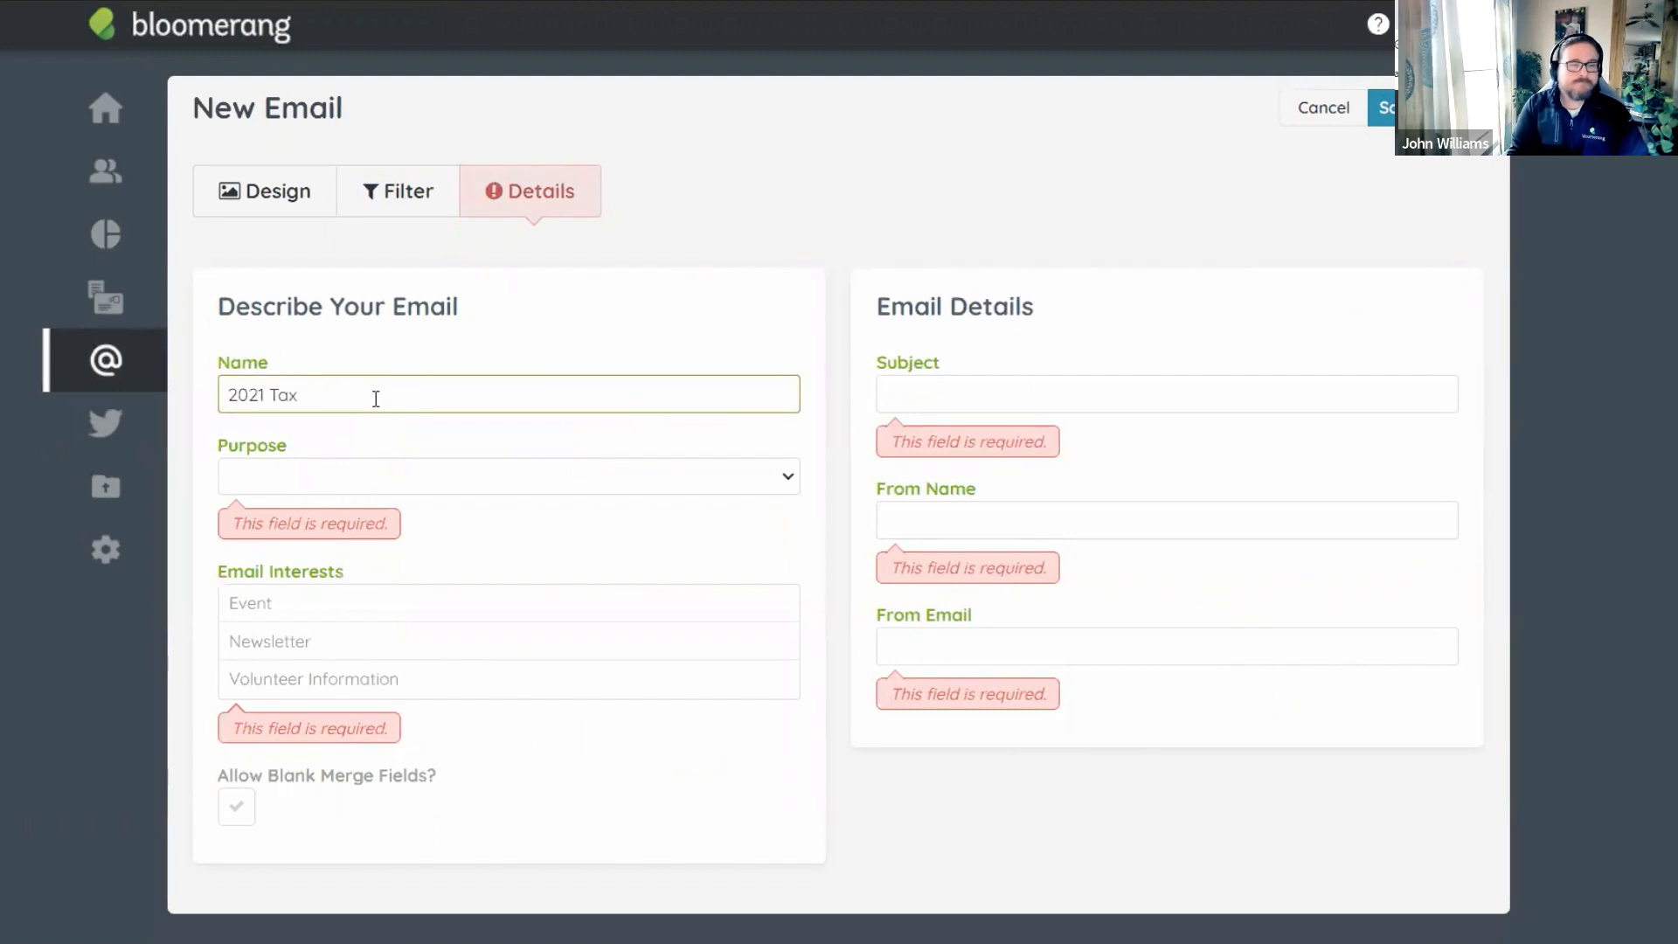
pyautogui.write('Receipt')
pyautogui.click(341, 488)
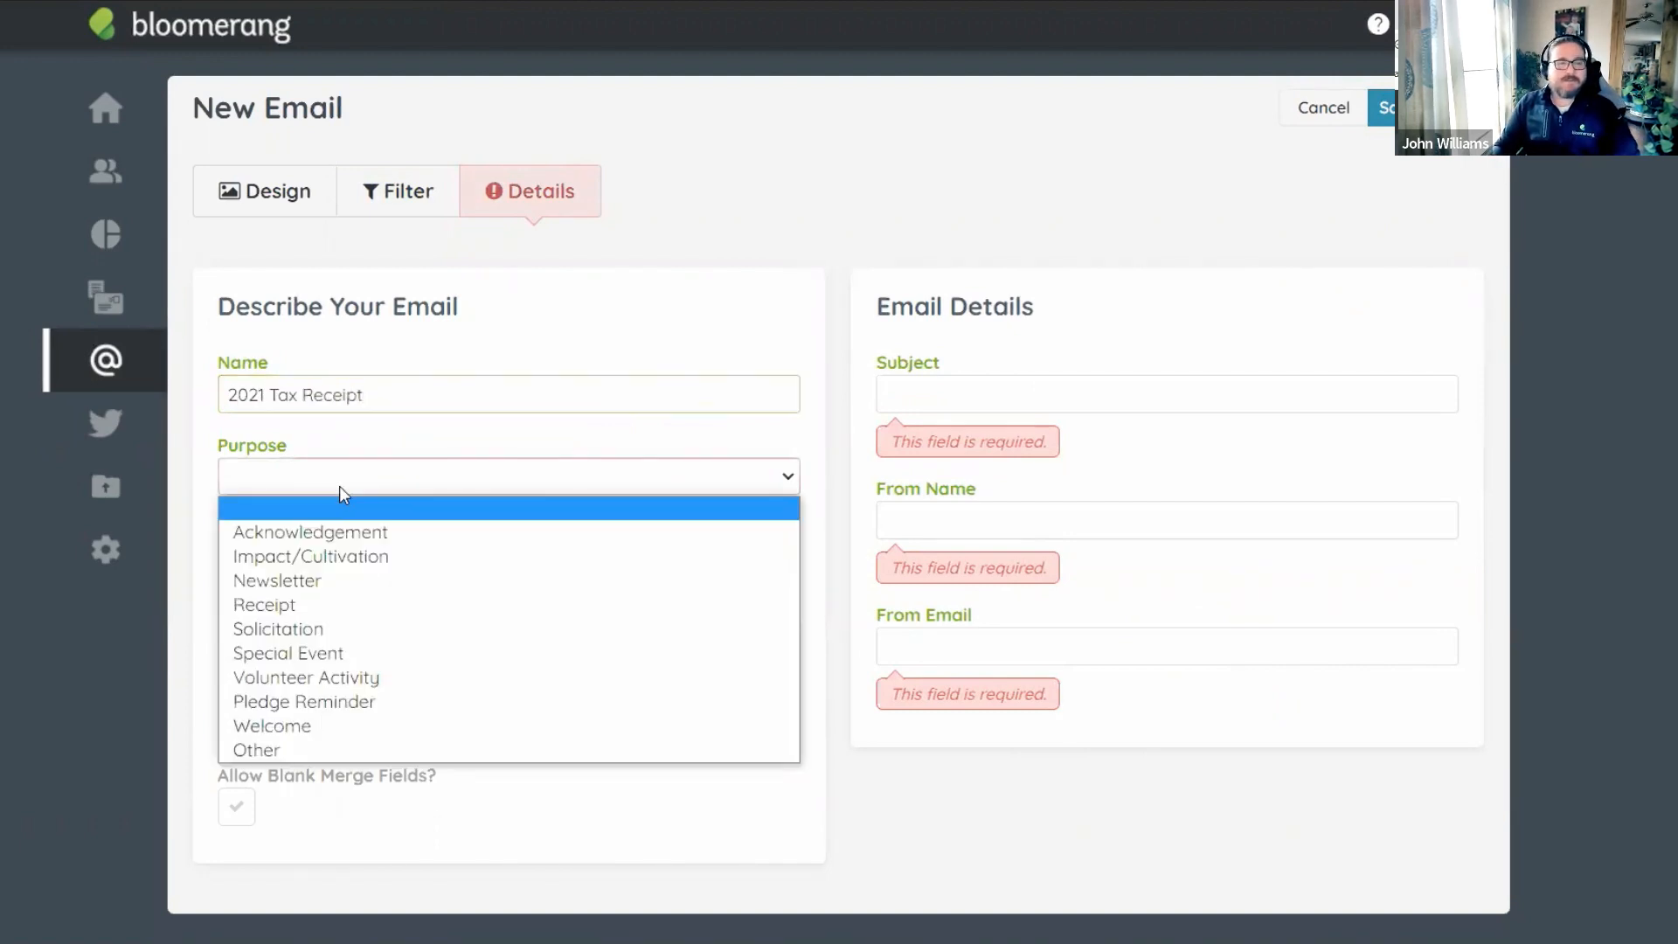
pyautogui.click(328, 604)
pyautogui.click(326, 564)
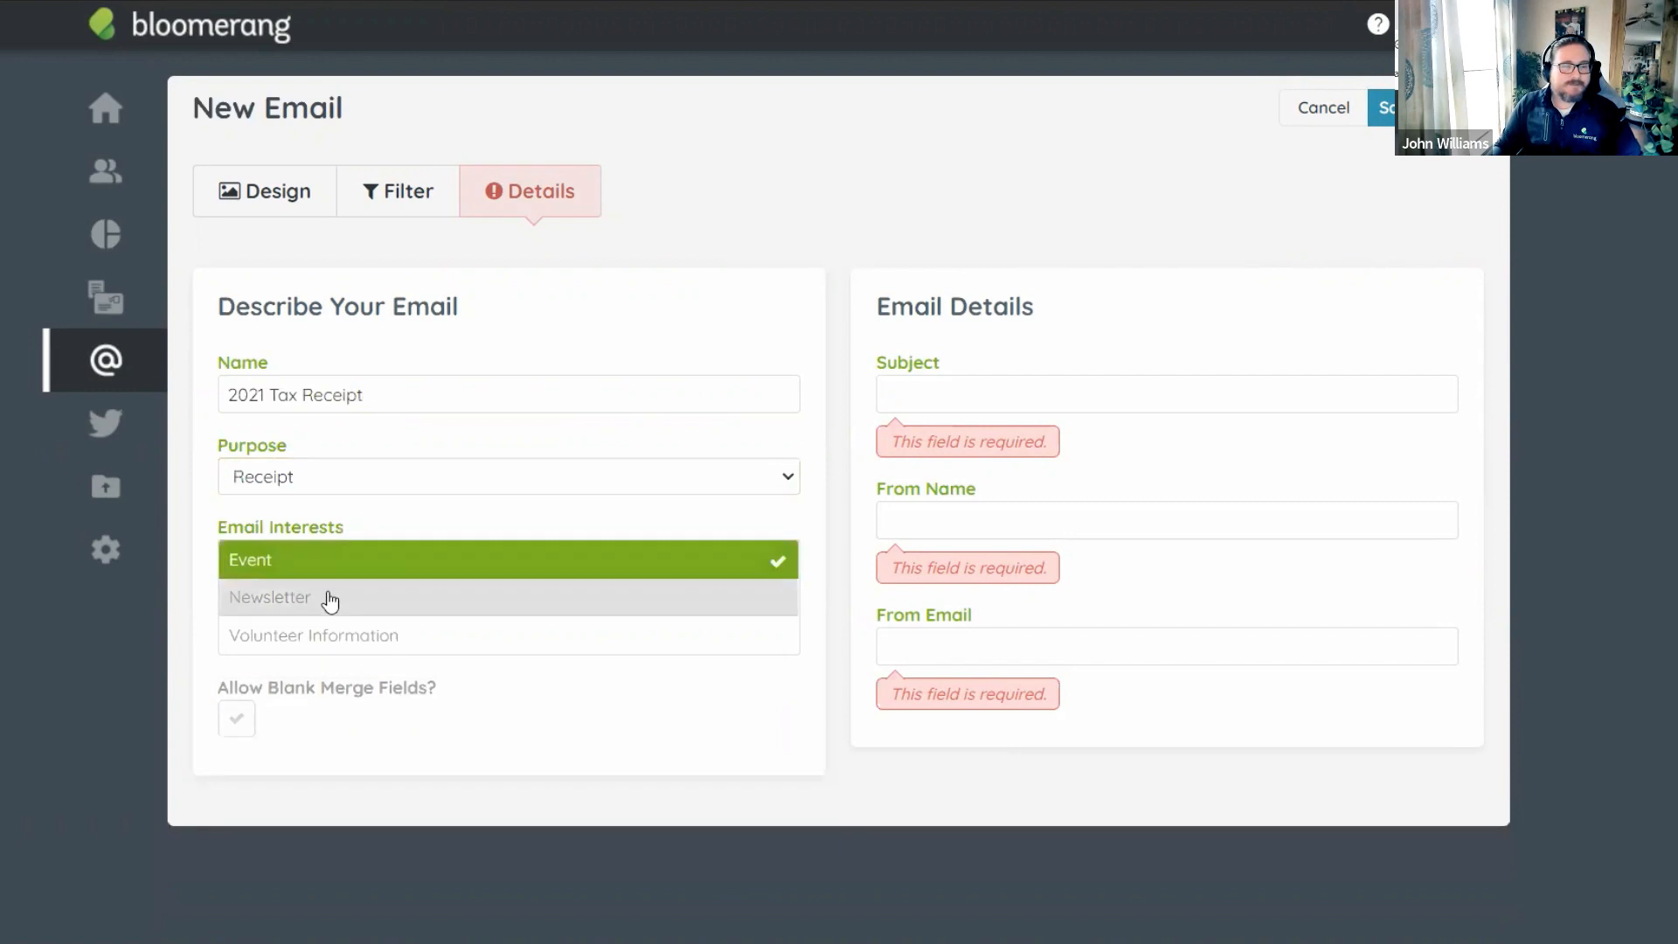
pyautogui.click(330, 600)
pyautogui.click(348, 638)
# Set the subject to 'Hello!' and fill in the sender name and sender e-mail address.
pyautogui.click(976, 392)
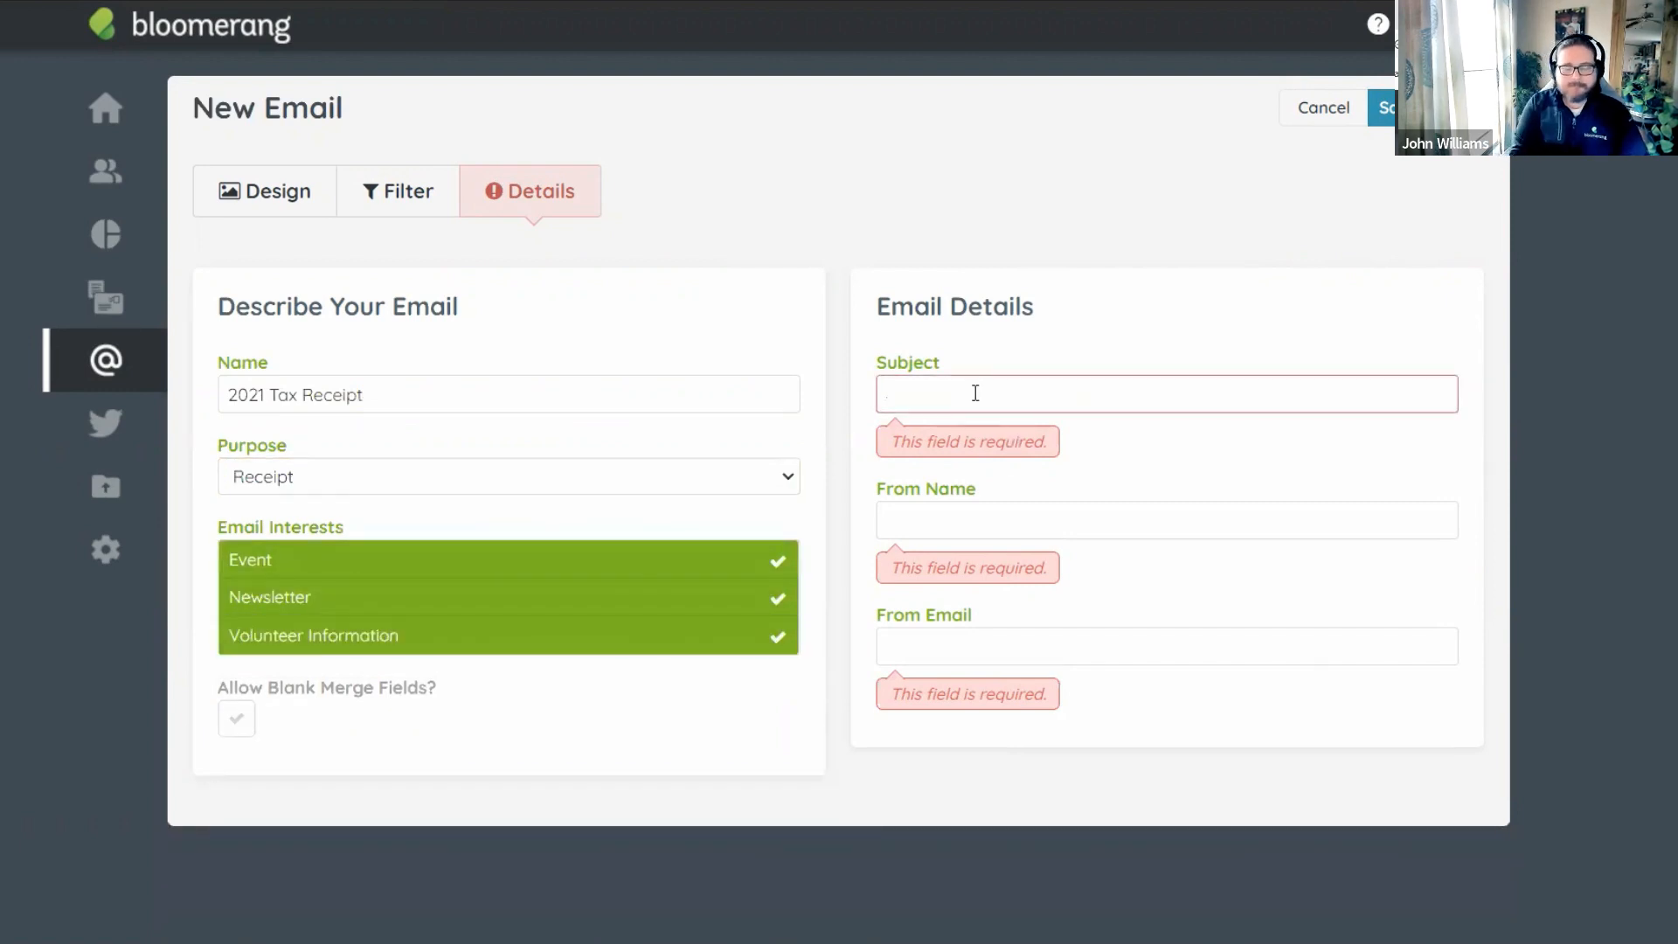
pyautogui.press('Tab')
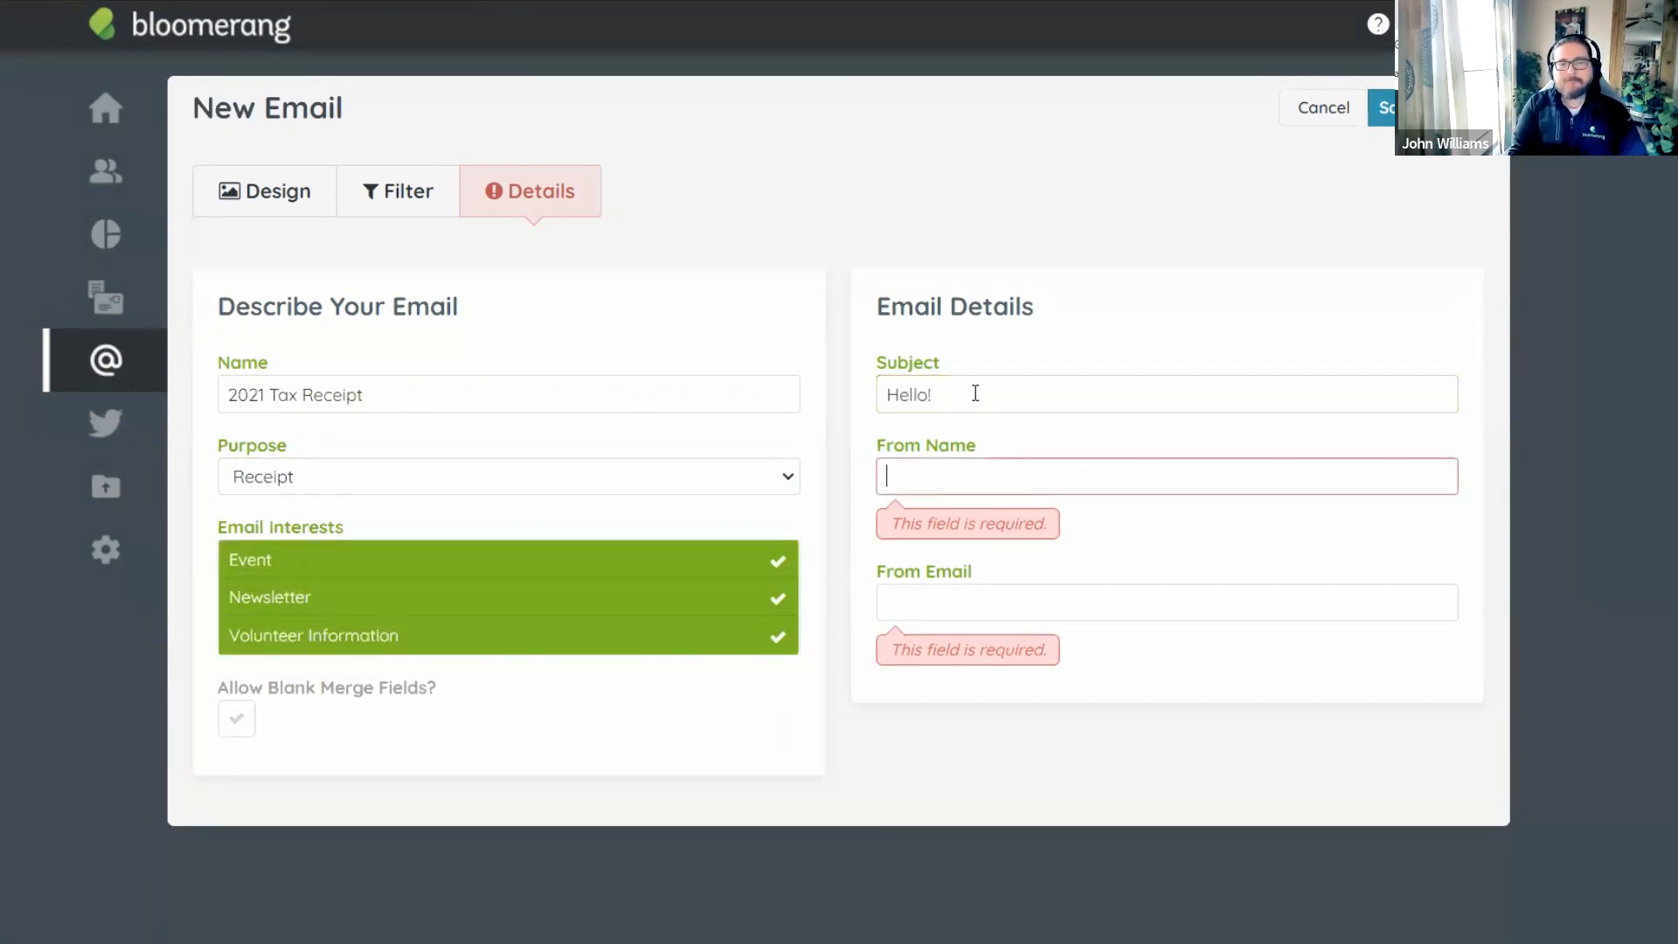
pyautogui.press('Tab')
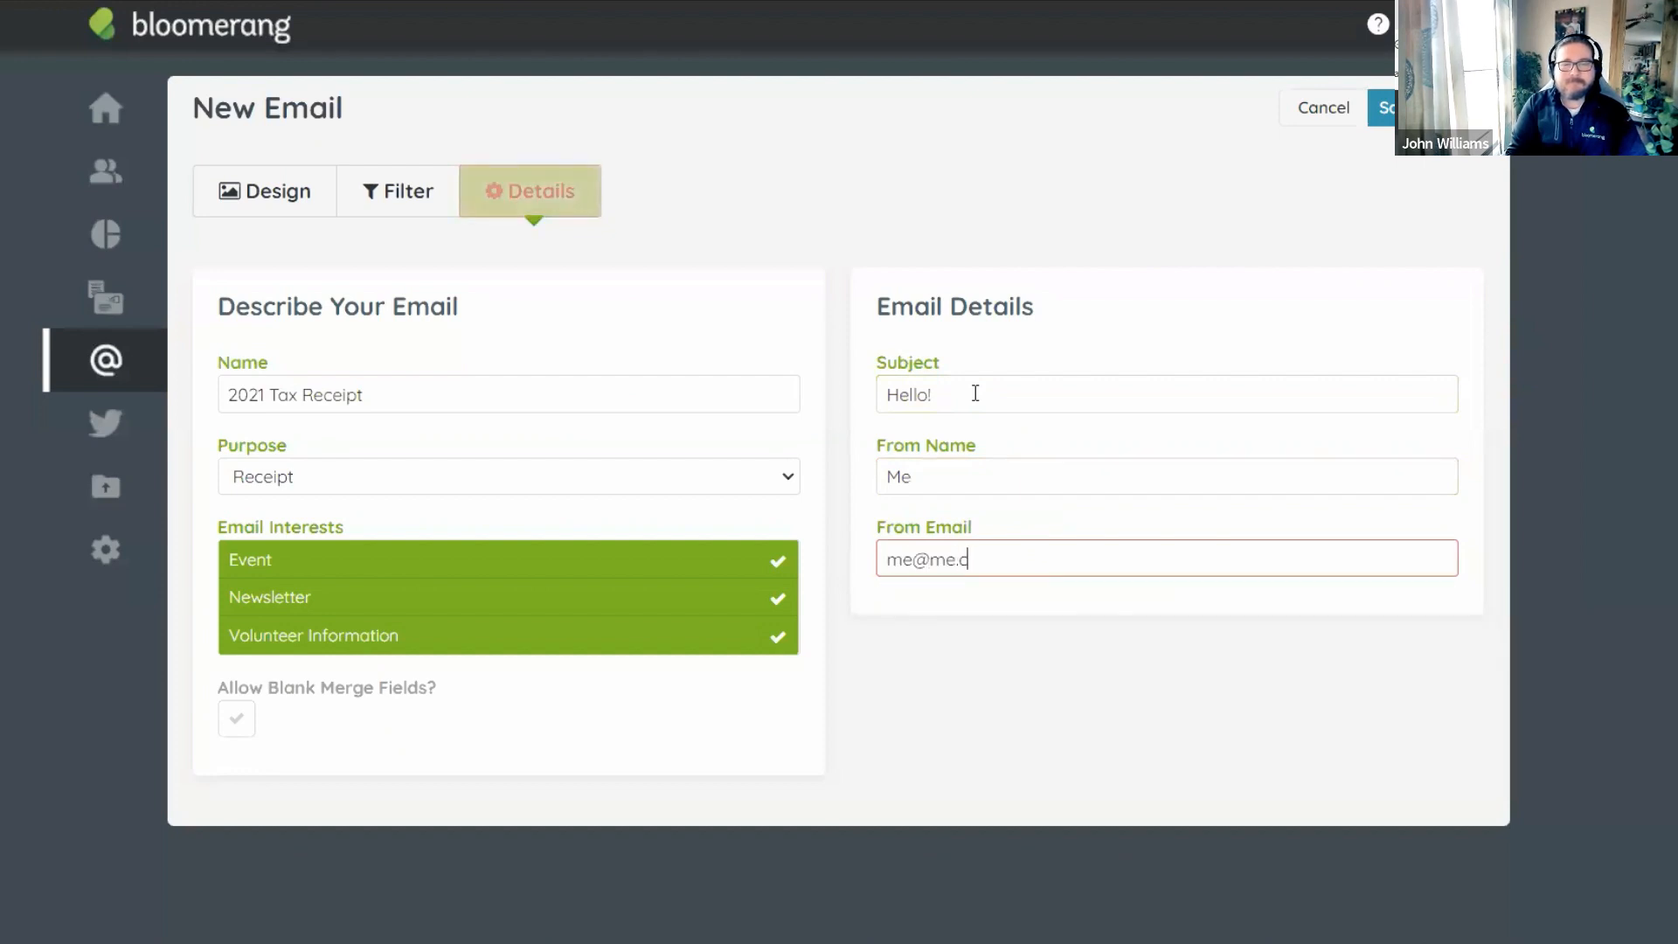
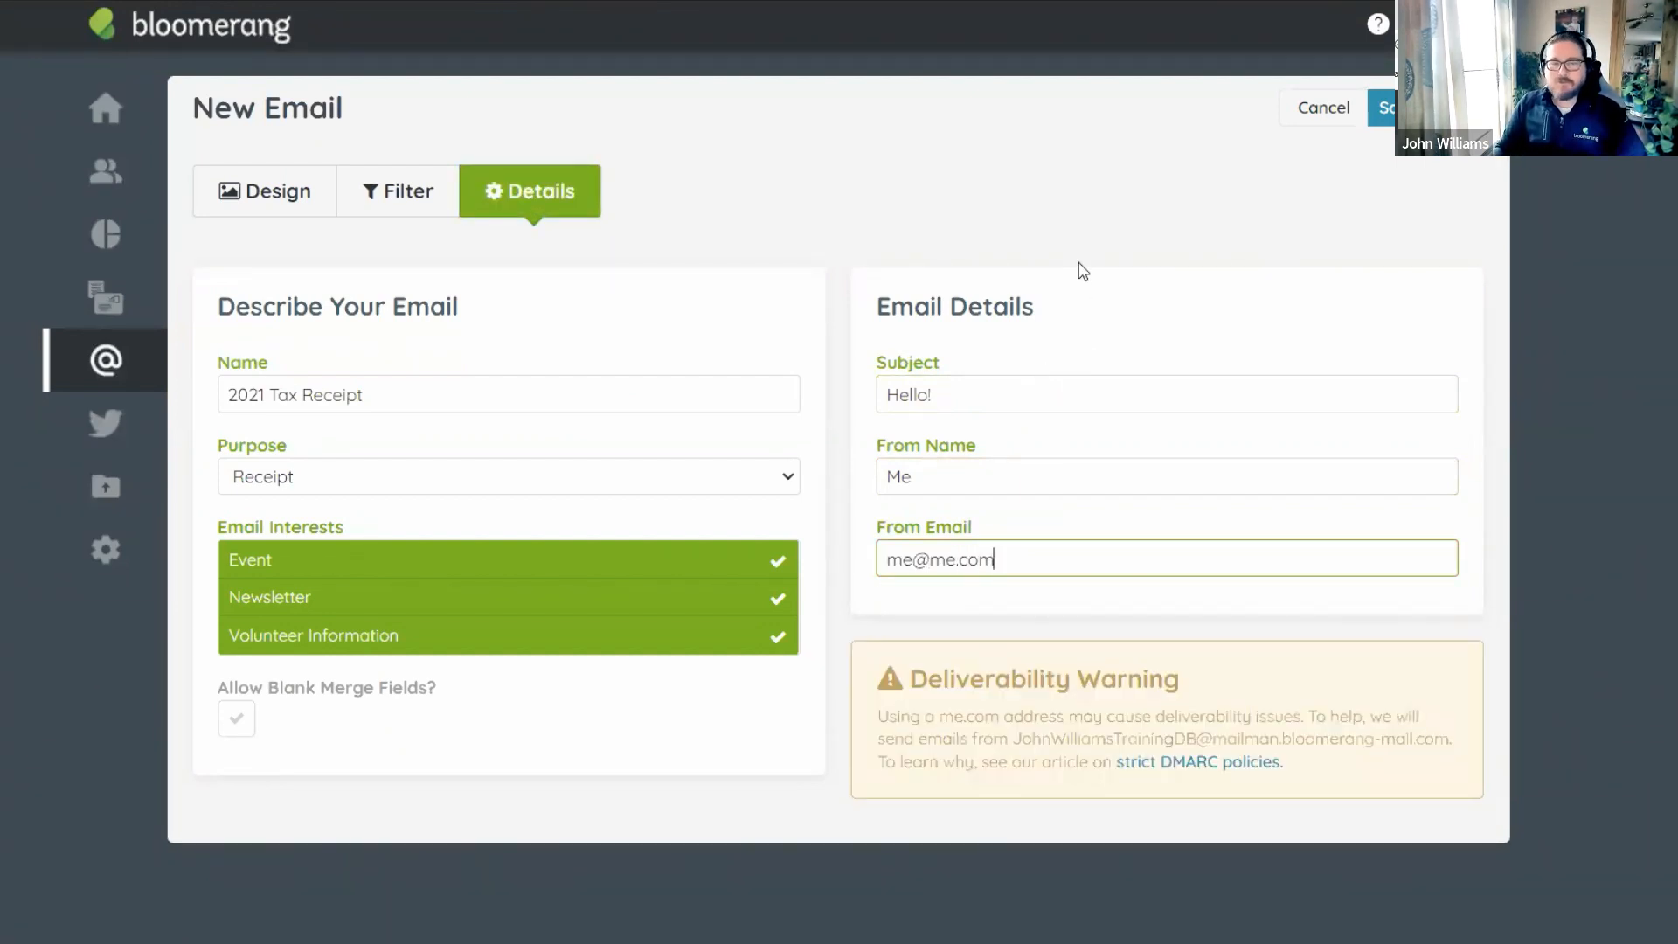
pyautogui.click(1034, 288)
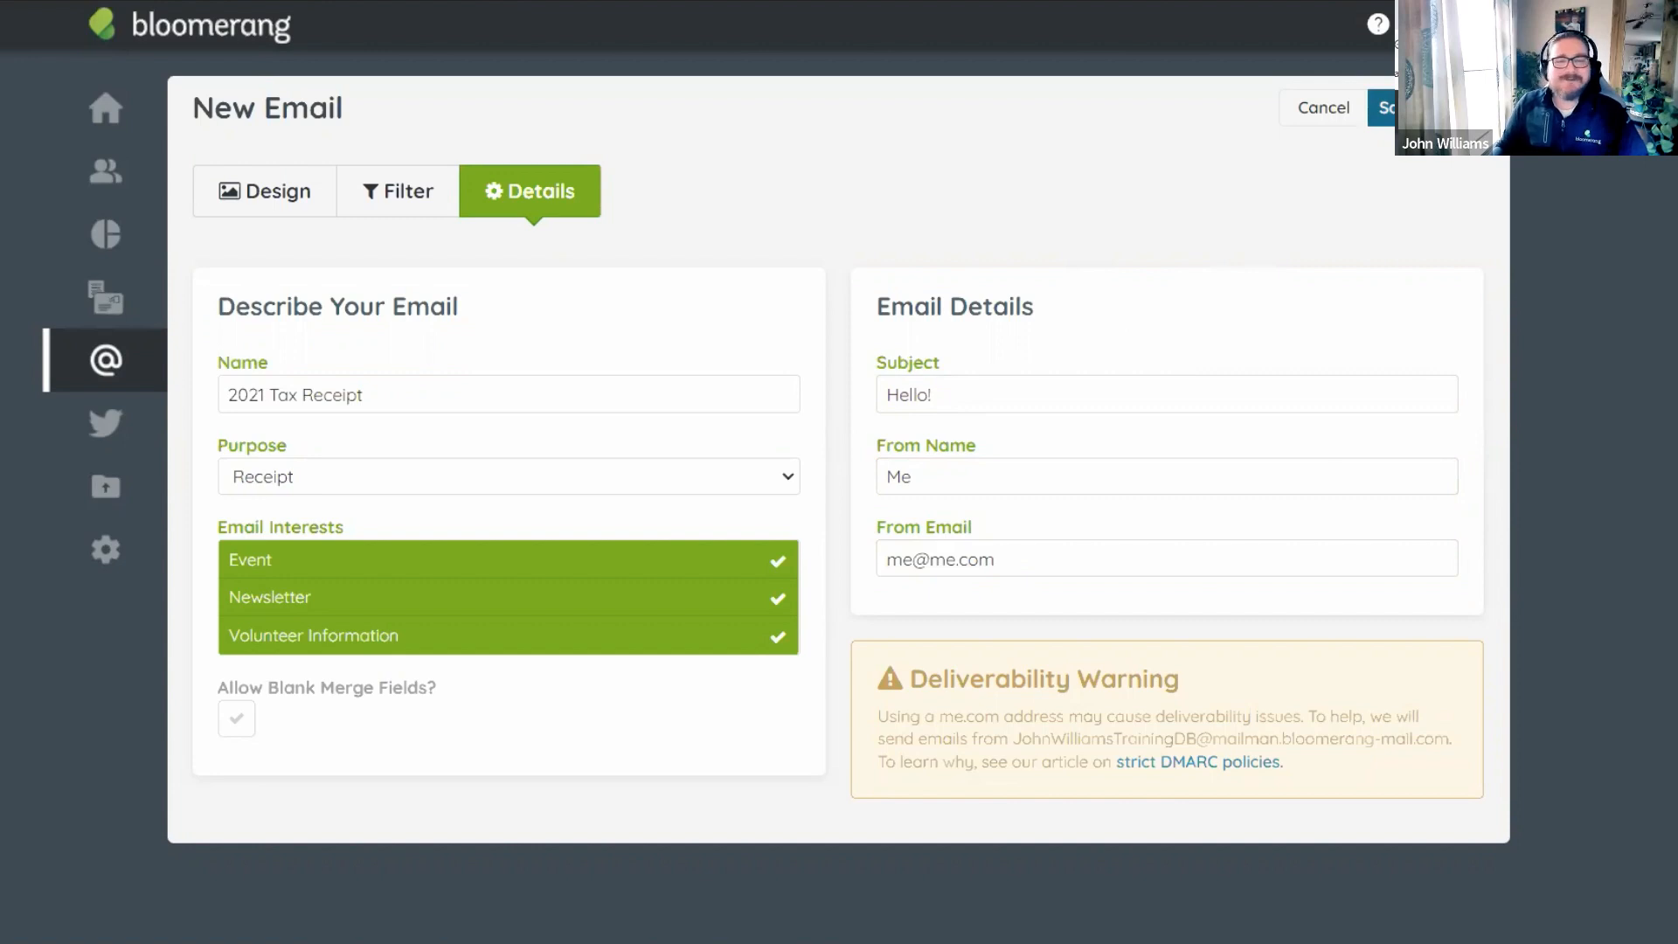
pyautogui.click(1399, 108)
# Save and preview the email, reviewing 3 transactions found, 0 addresses skipped and 3 emails to send.
pyautogui.click(1448, 170)
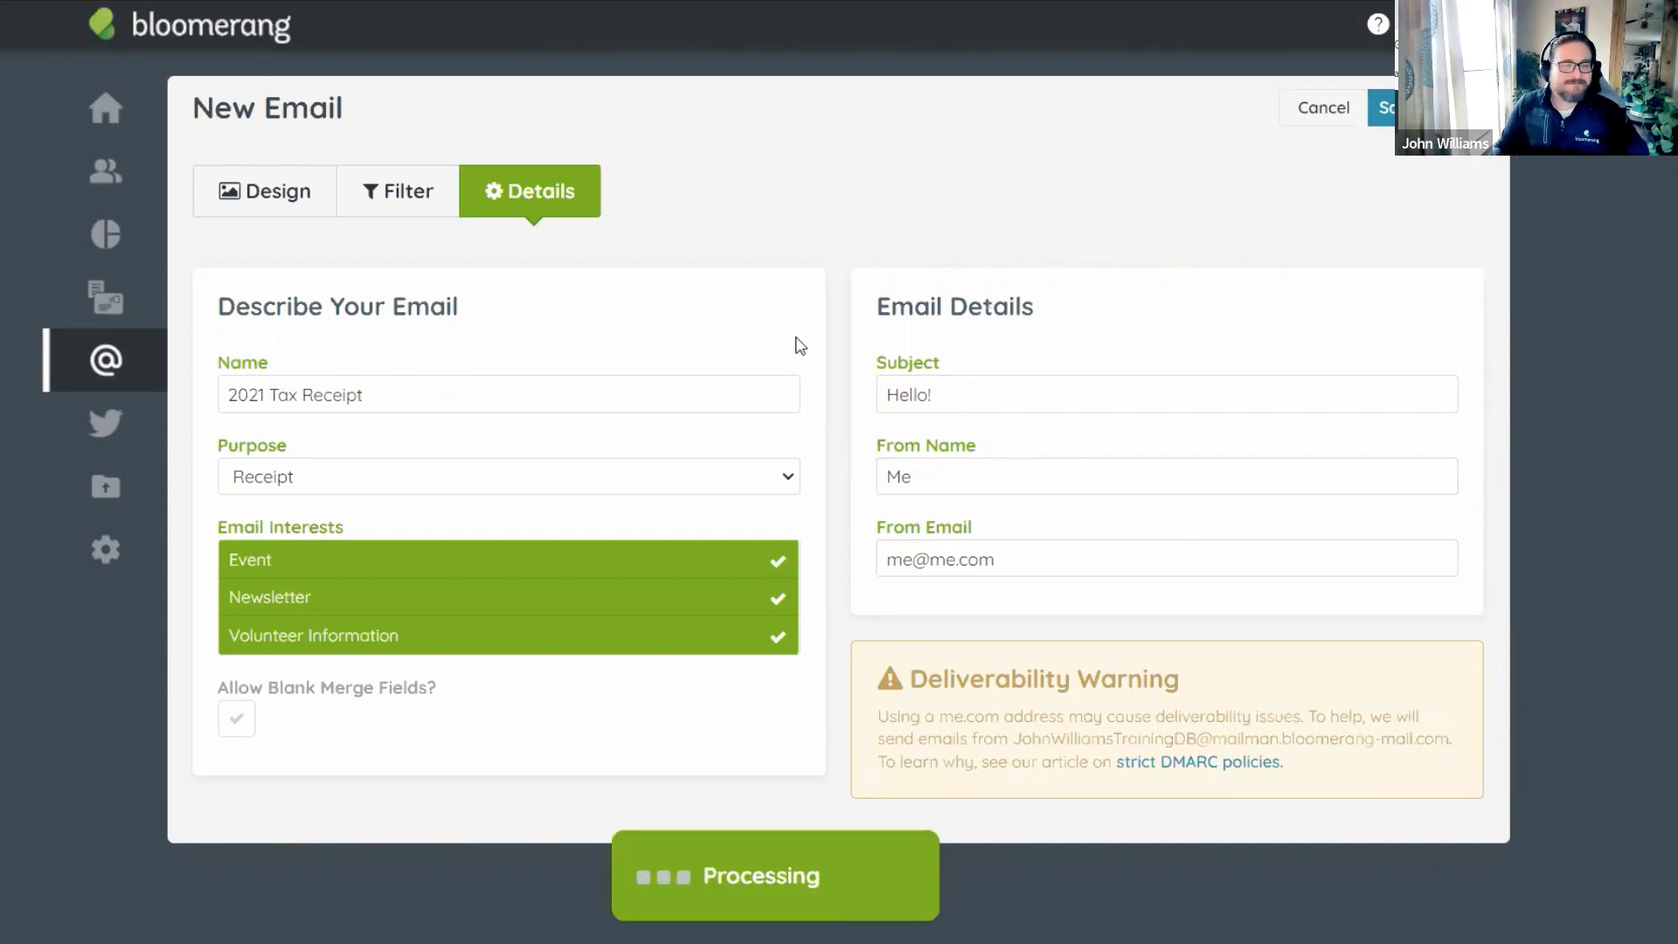
pyautogui.scroll(-6, 716, 354)
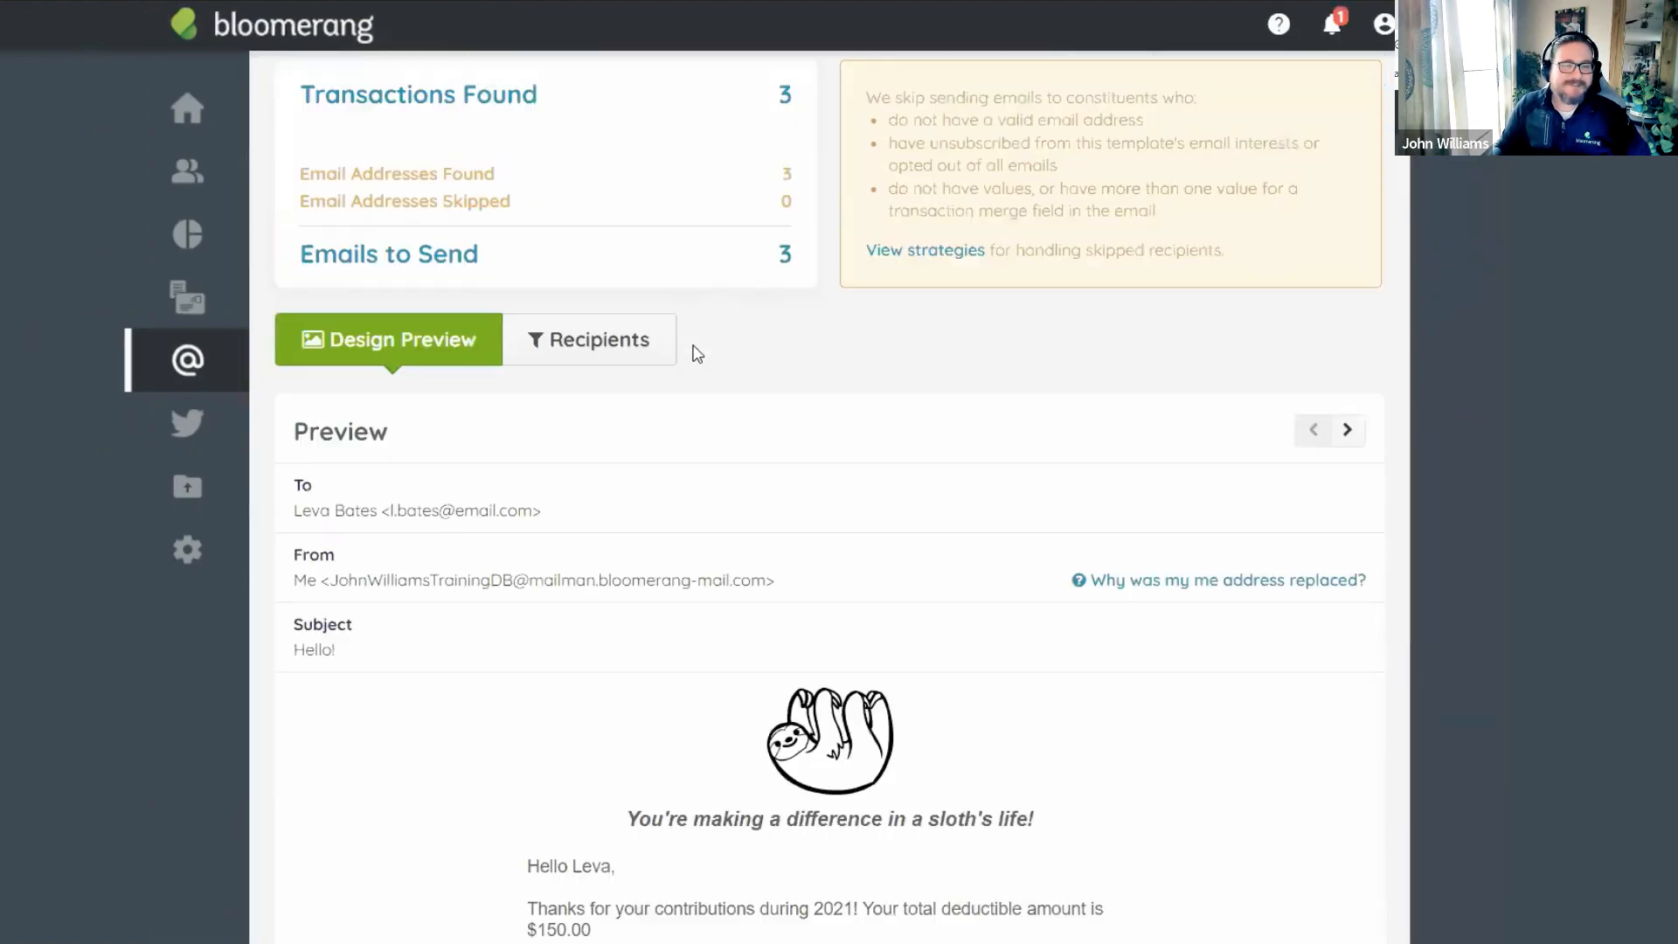
pyautogui.scroll(3, 723, 254)
pyautogui.scroll(-3, 715, 270)
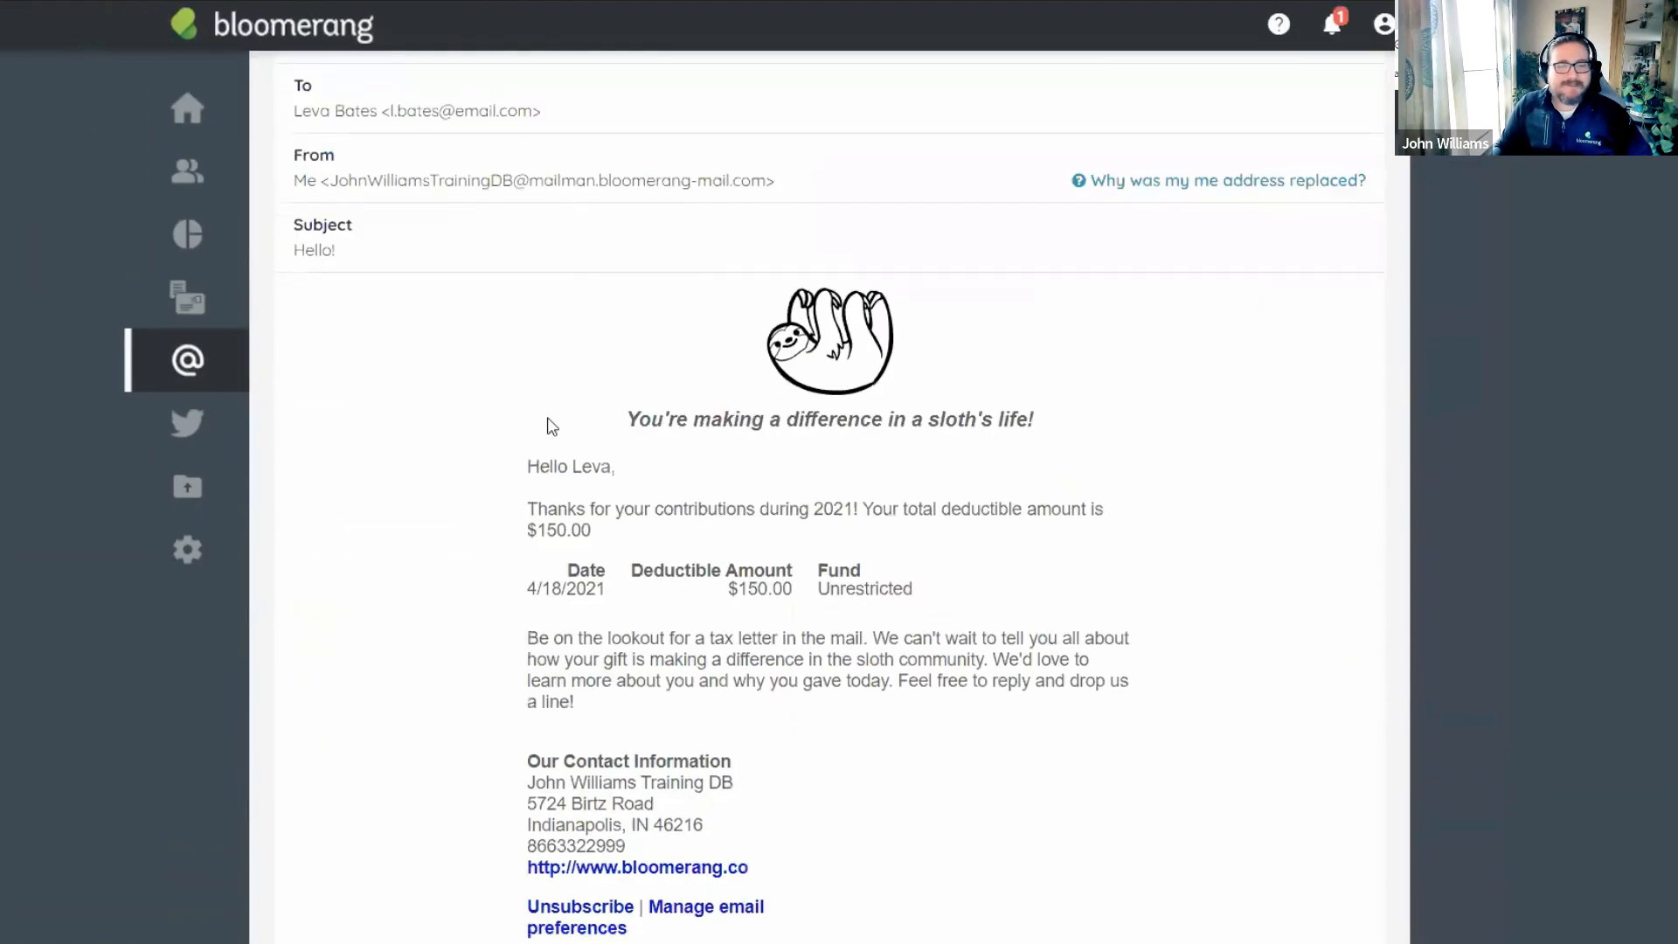
pyautogui.scroll(-2, 783, 544)
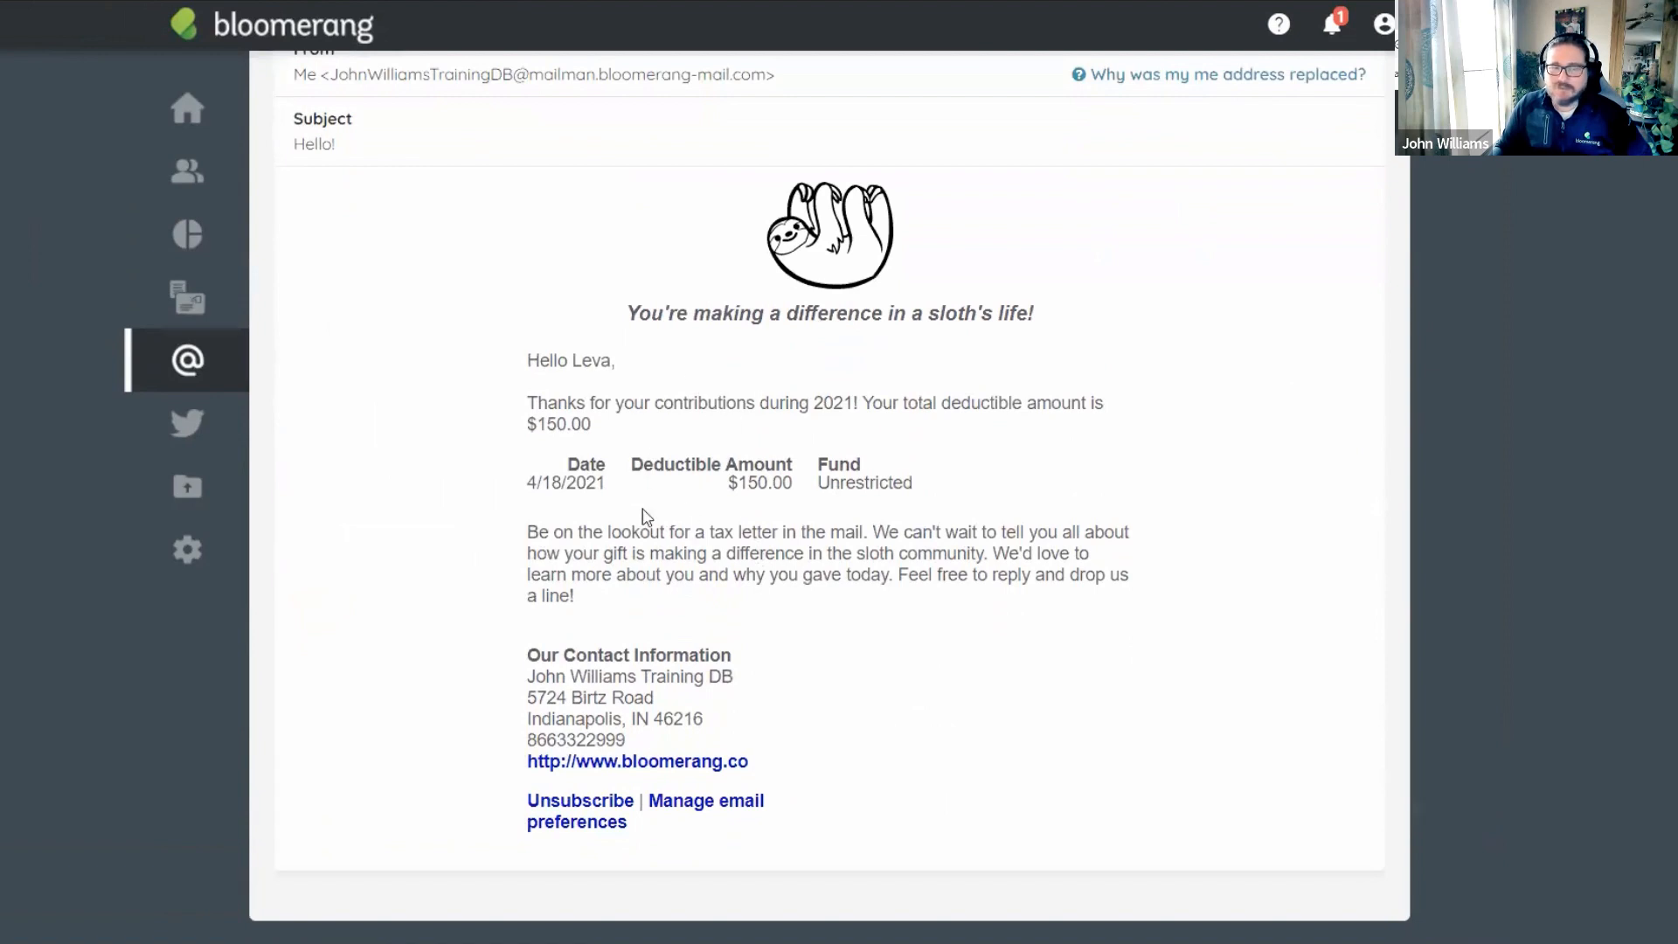
pyautogui.scroll(3, 638, 520)
pyautogui.scroll(-1, 682, 573)
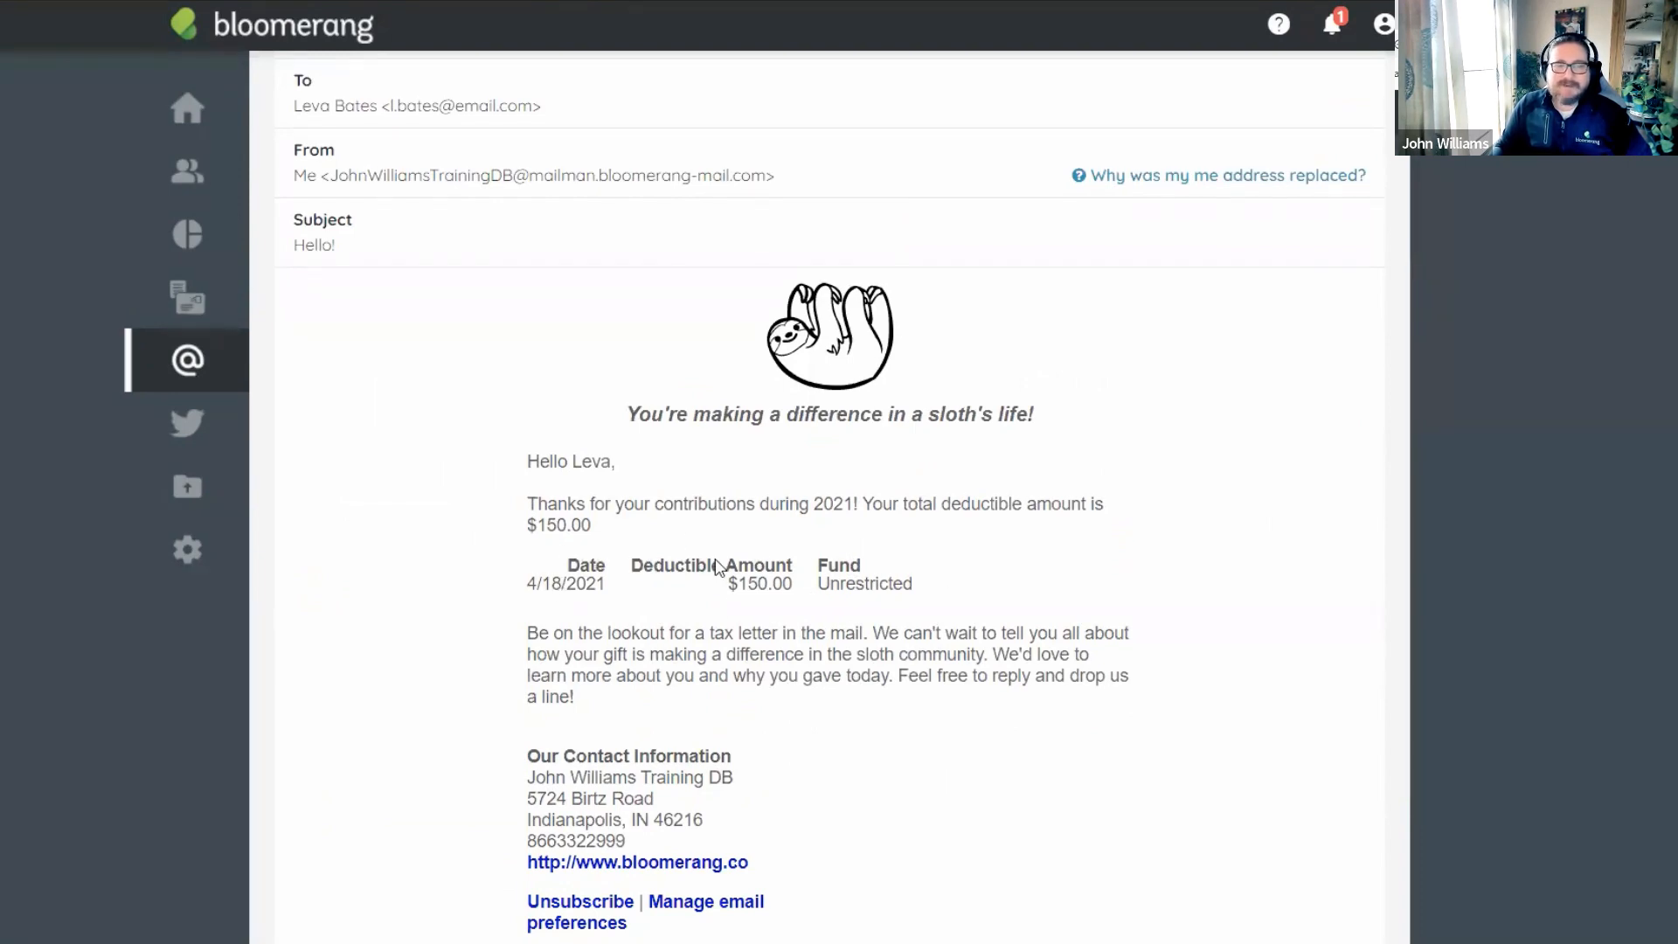
pyautogui.moveTo(531, 531); pyautogui.dragTo(596, 530)
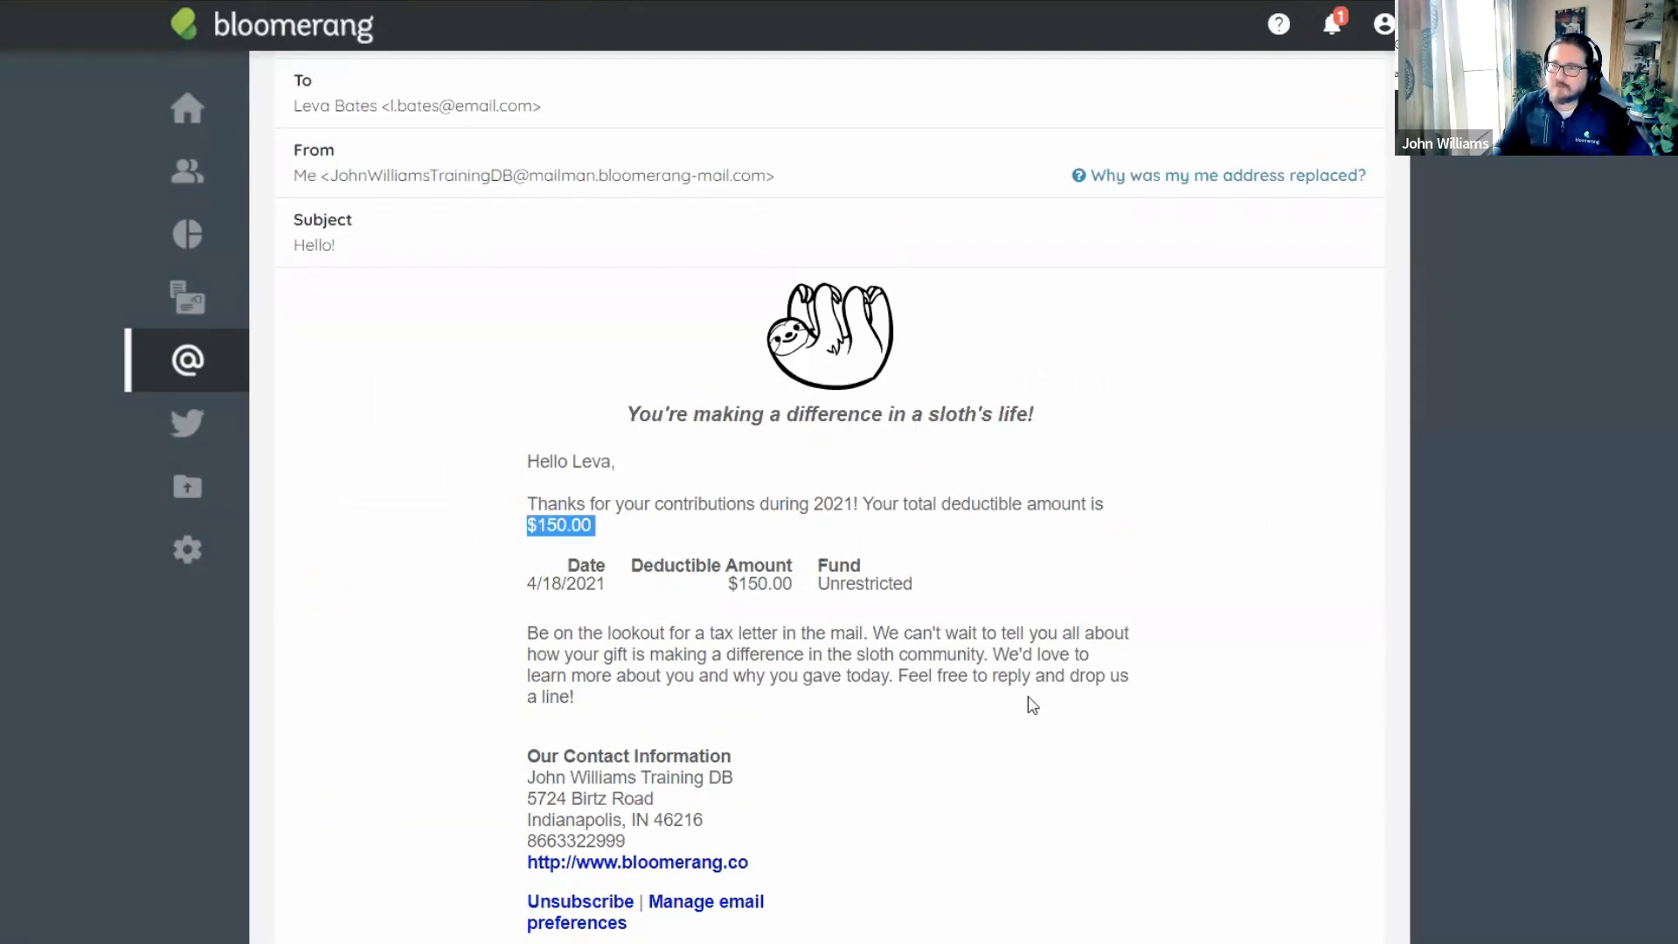
pyautogui.click(818, 623)
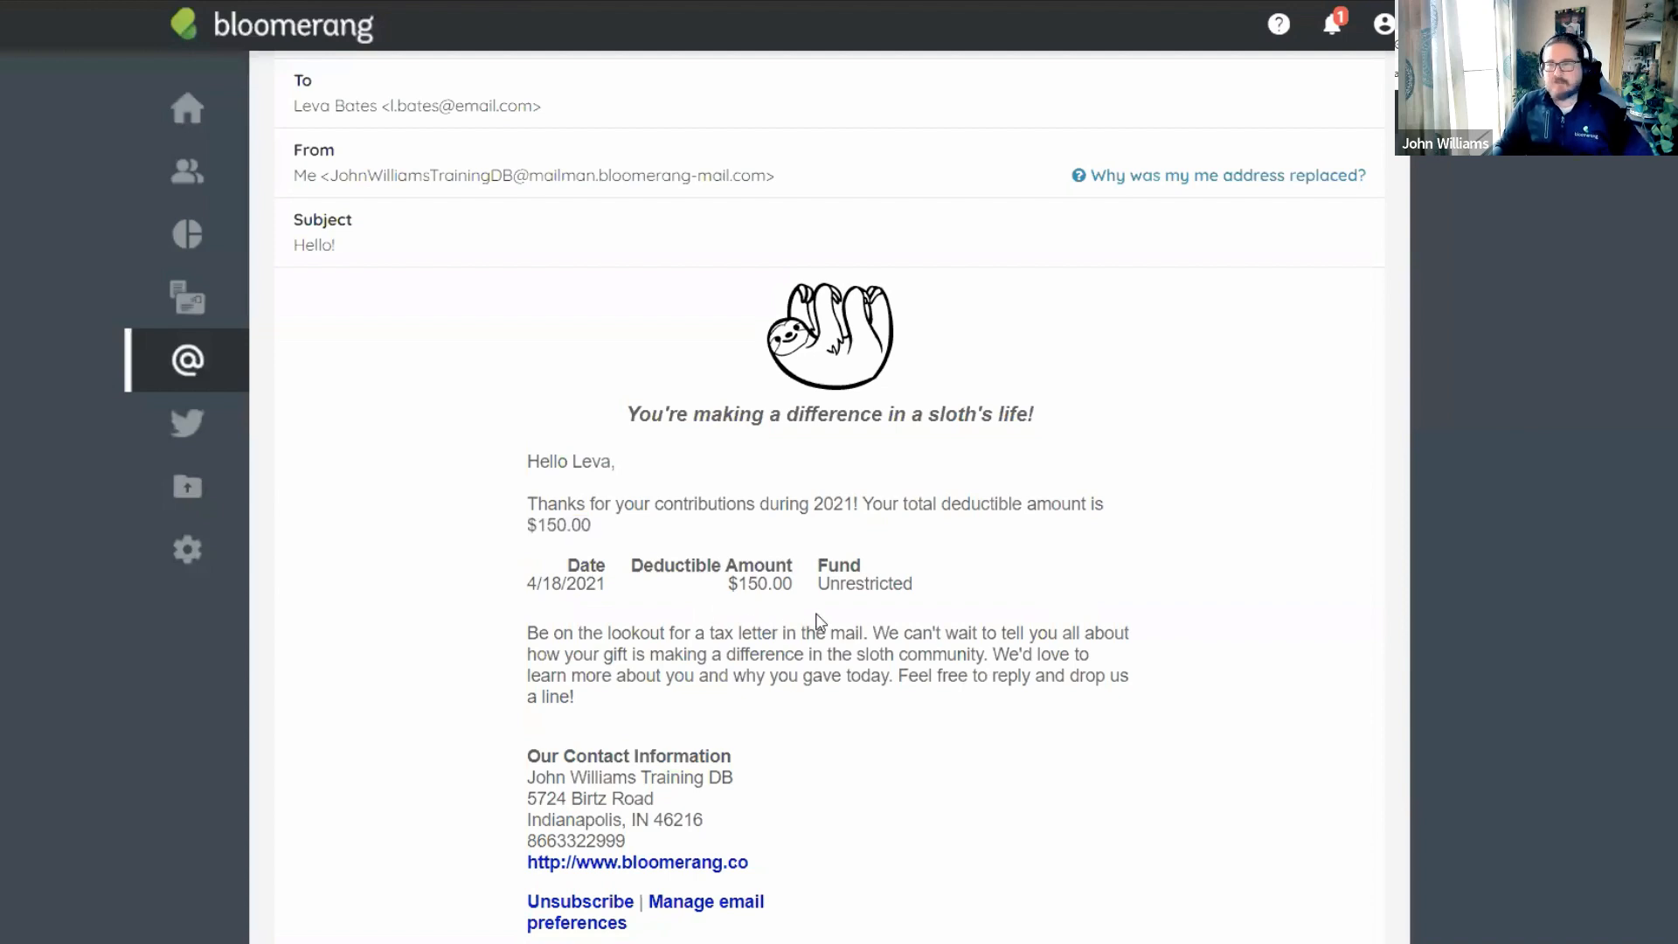
pyautogui.scroll(5, 820, 621)
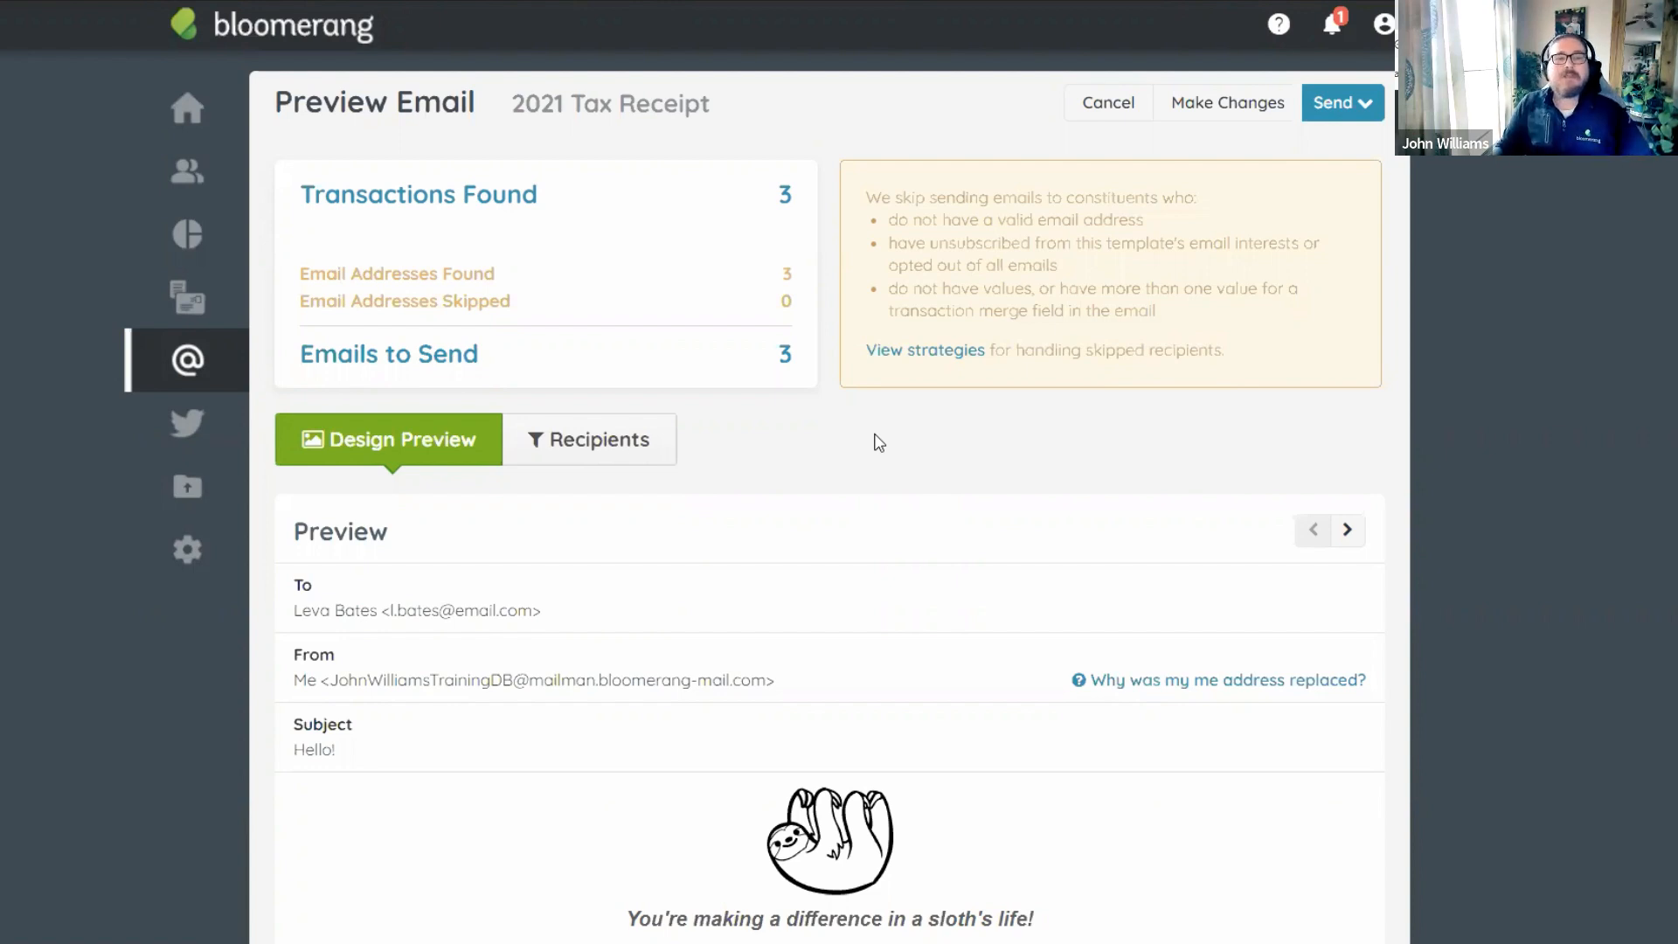
# Return to editing and inspect the Specific Constituent exclusion filter, closing it without changes.
pyautogui.click(1214, 110)
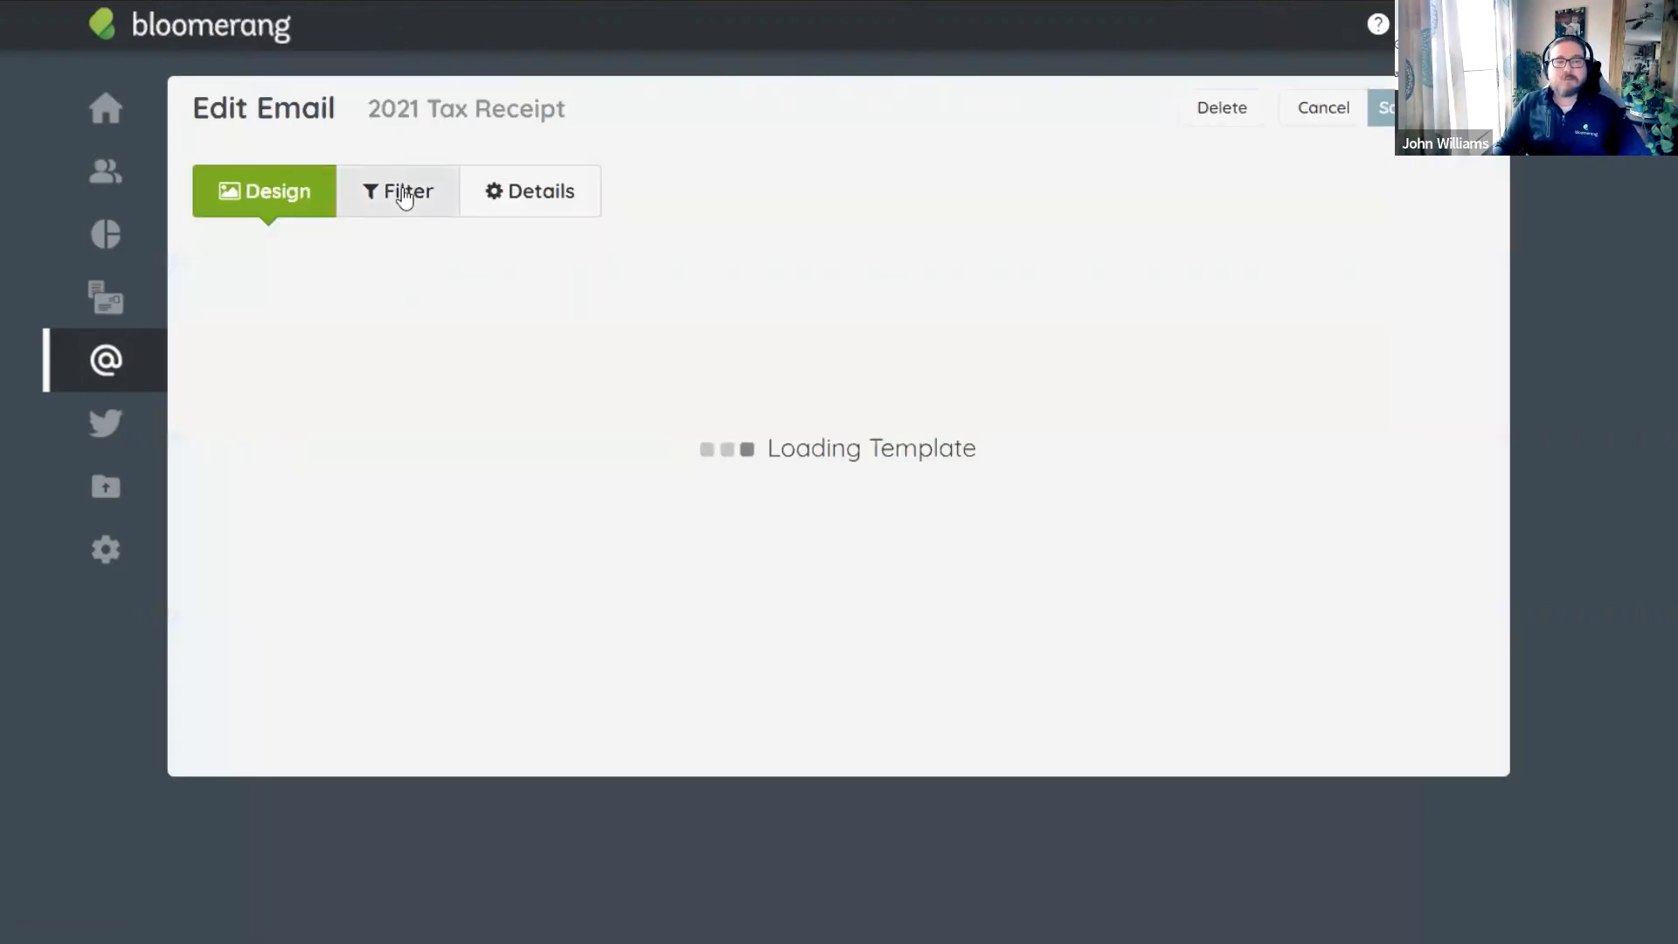
pyautogui.click(400, 190)
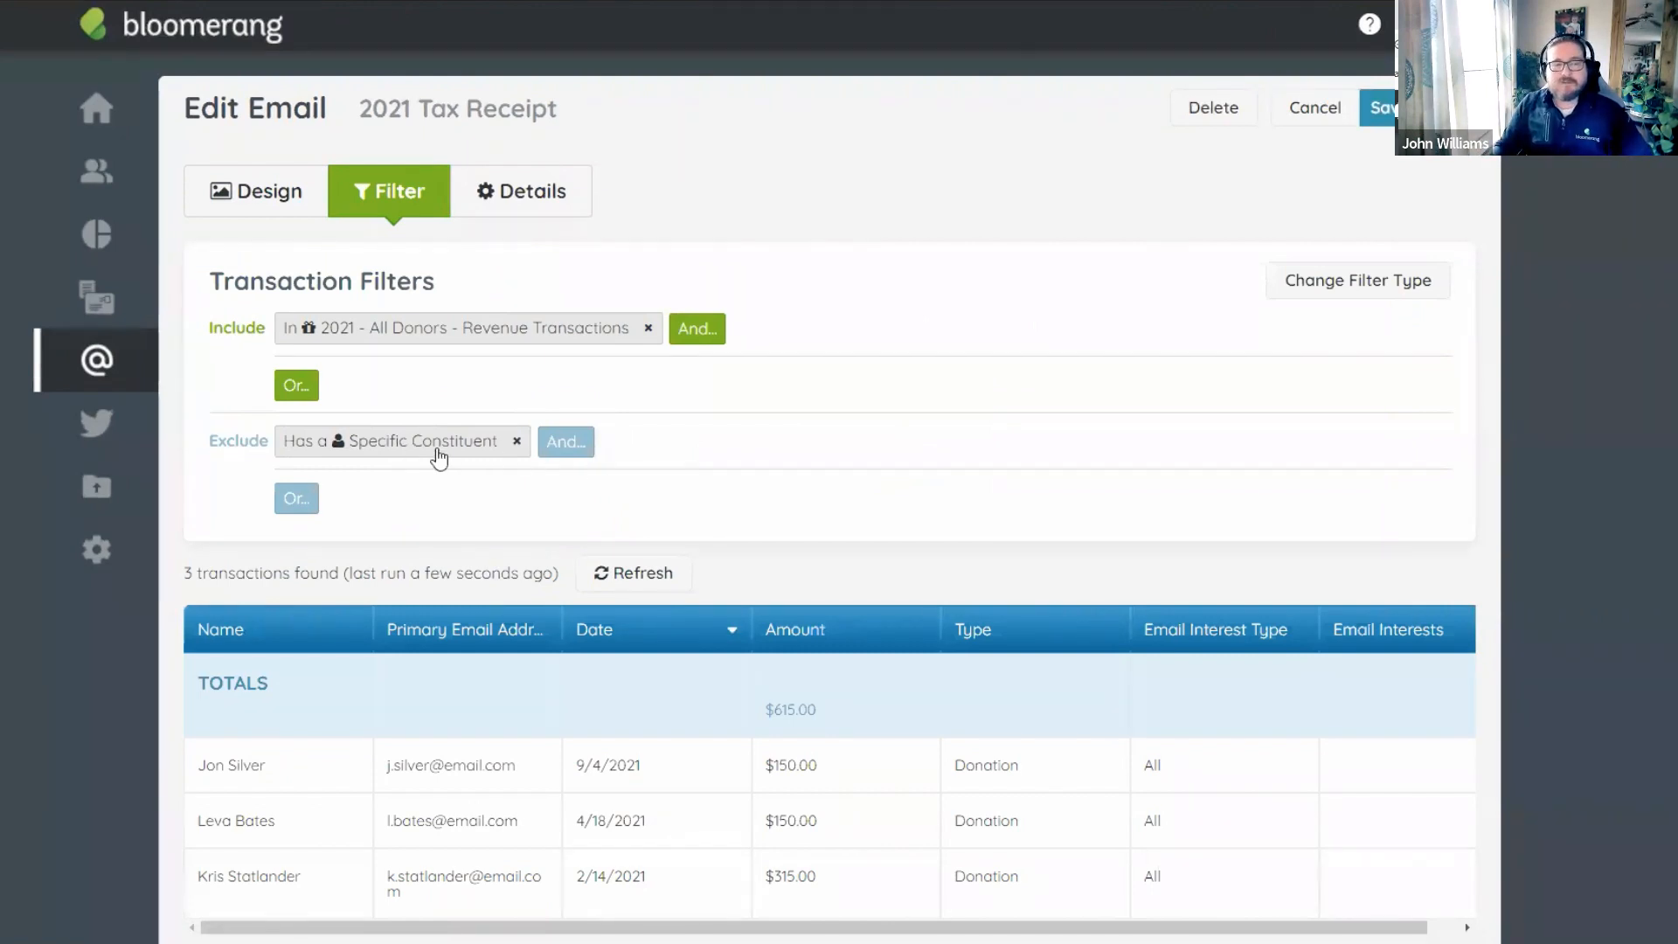
pyautogui.click(398, 441)
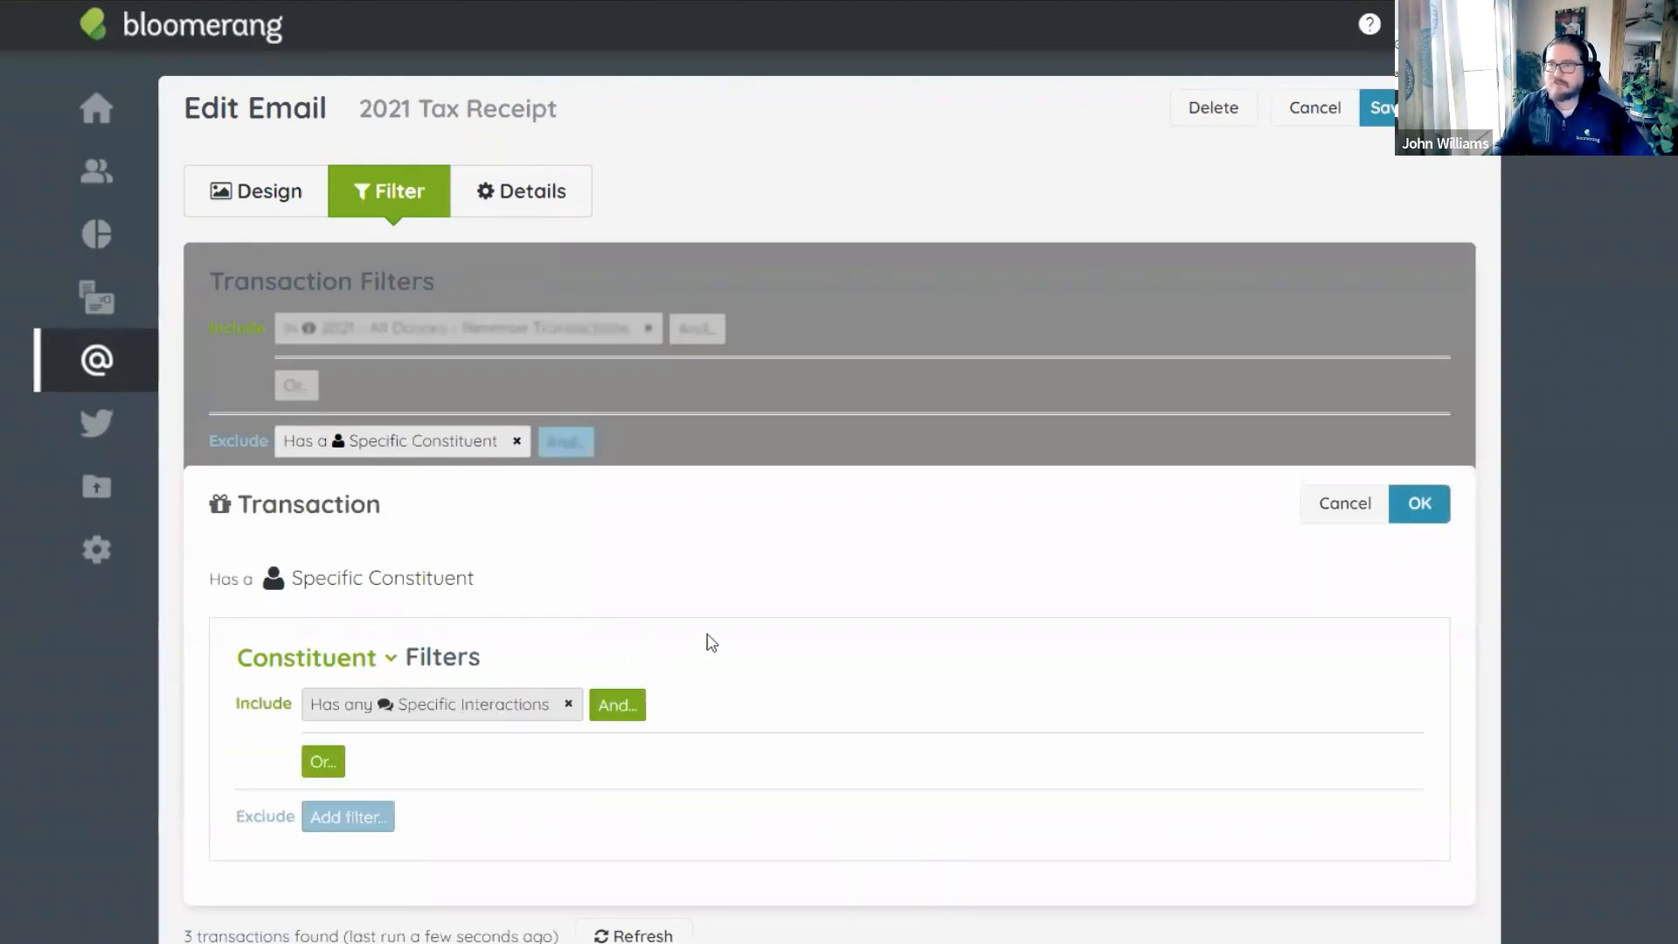
pyautogui.click(1351, 498)
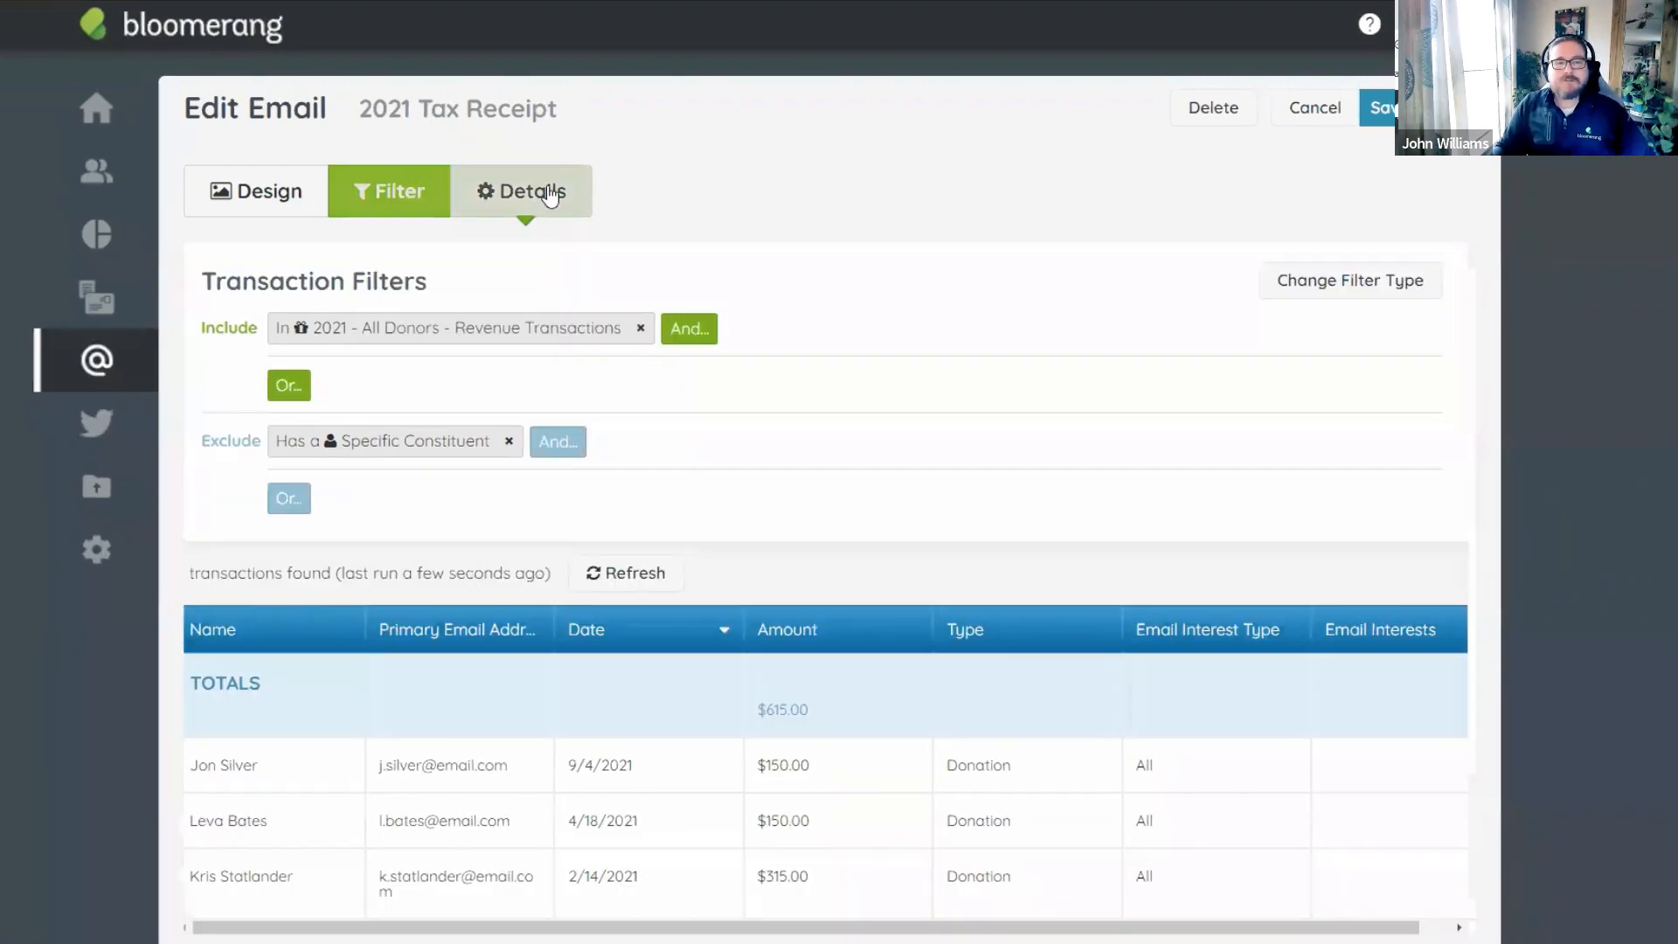
# Review the email's name and subject on the Details tab, then cancel back to Email Templates.
pyautogui.click(550, 194)
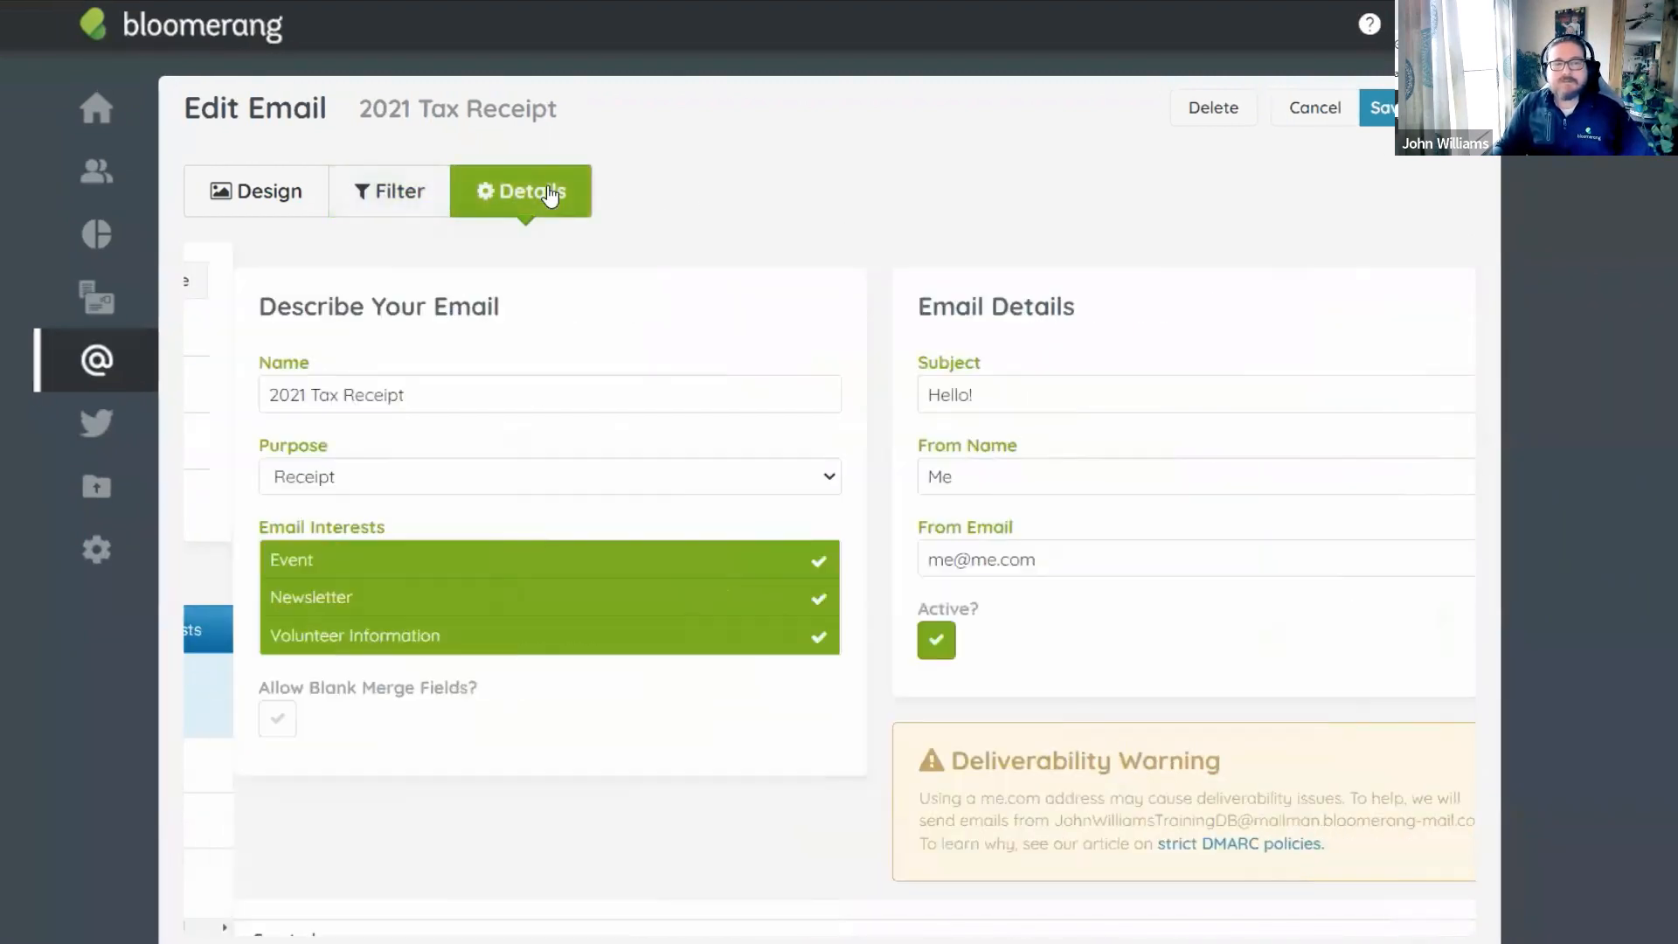
pyautogui.moveTo(951, 390); pyautogui.dragTo(864, 397)
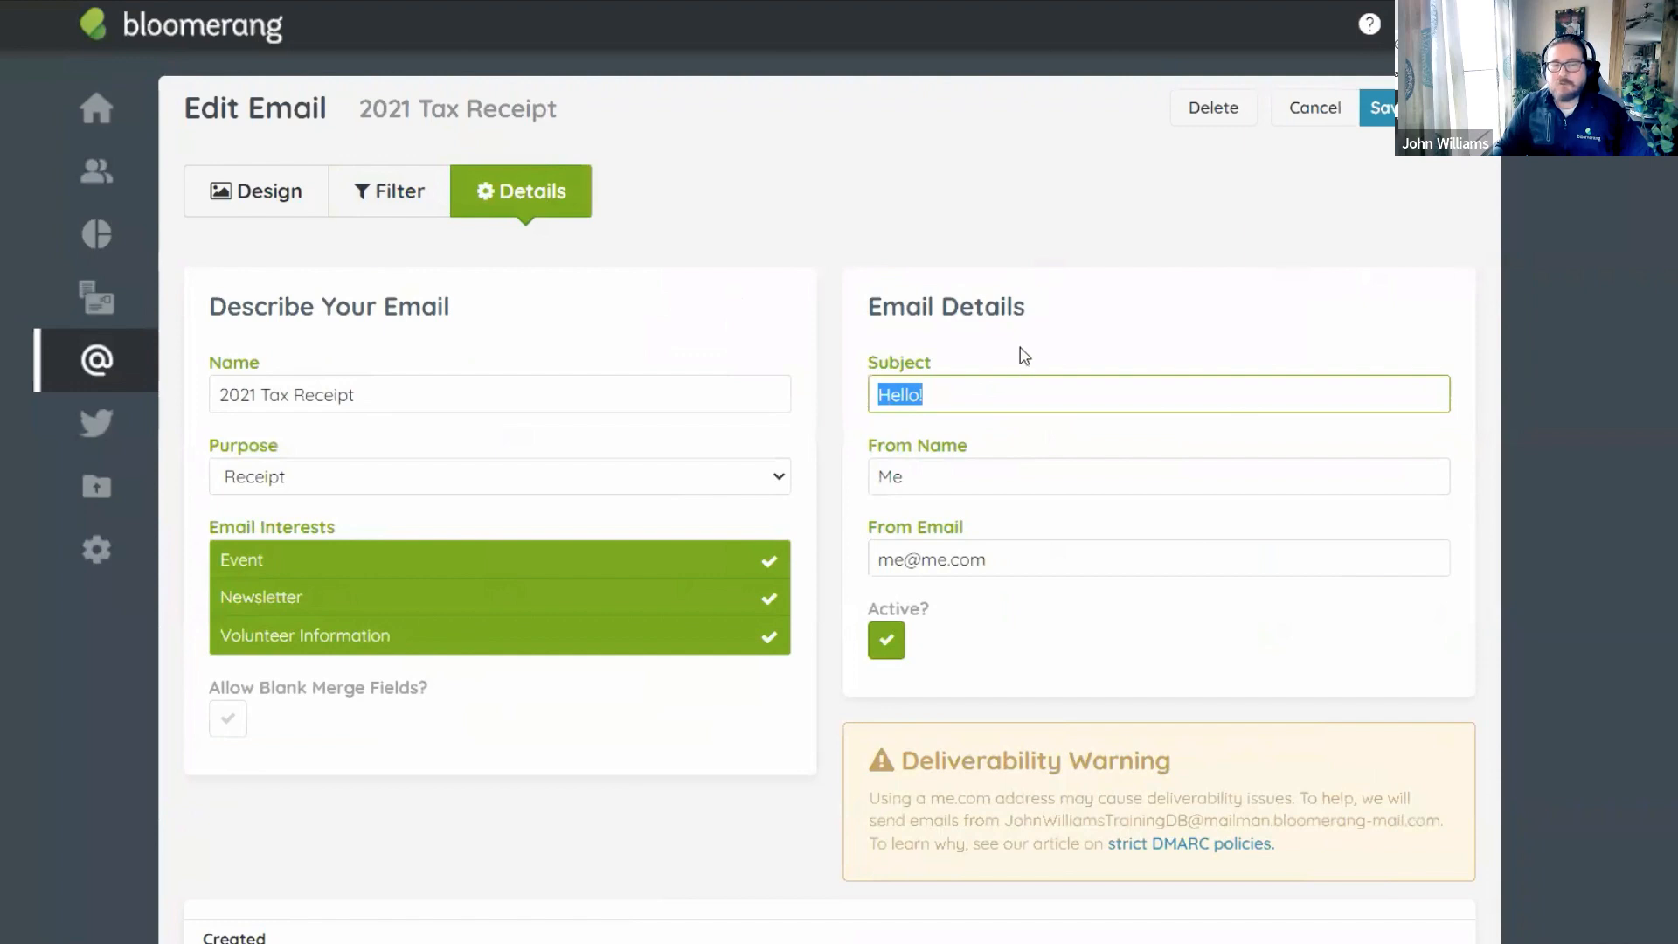
pyautogui.click(962, 393)
pyautogui.moveTo(437, 393); pyautogui.dragTo(239, 403)
pyautogui.click(1004, 382)
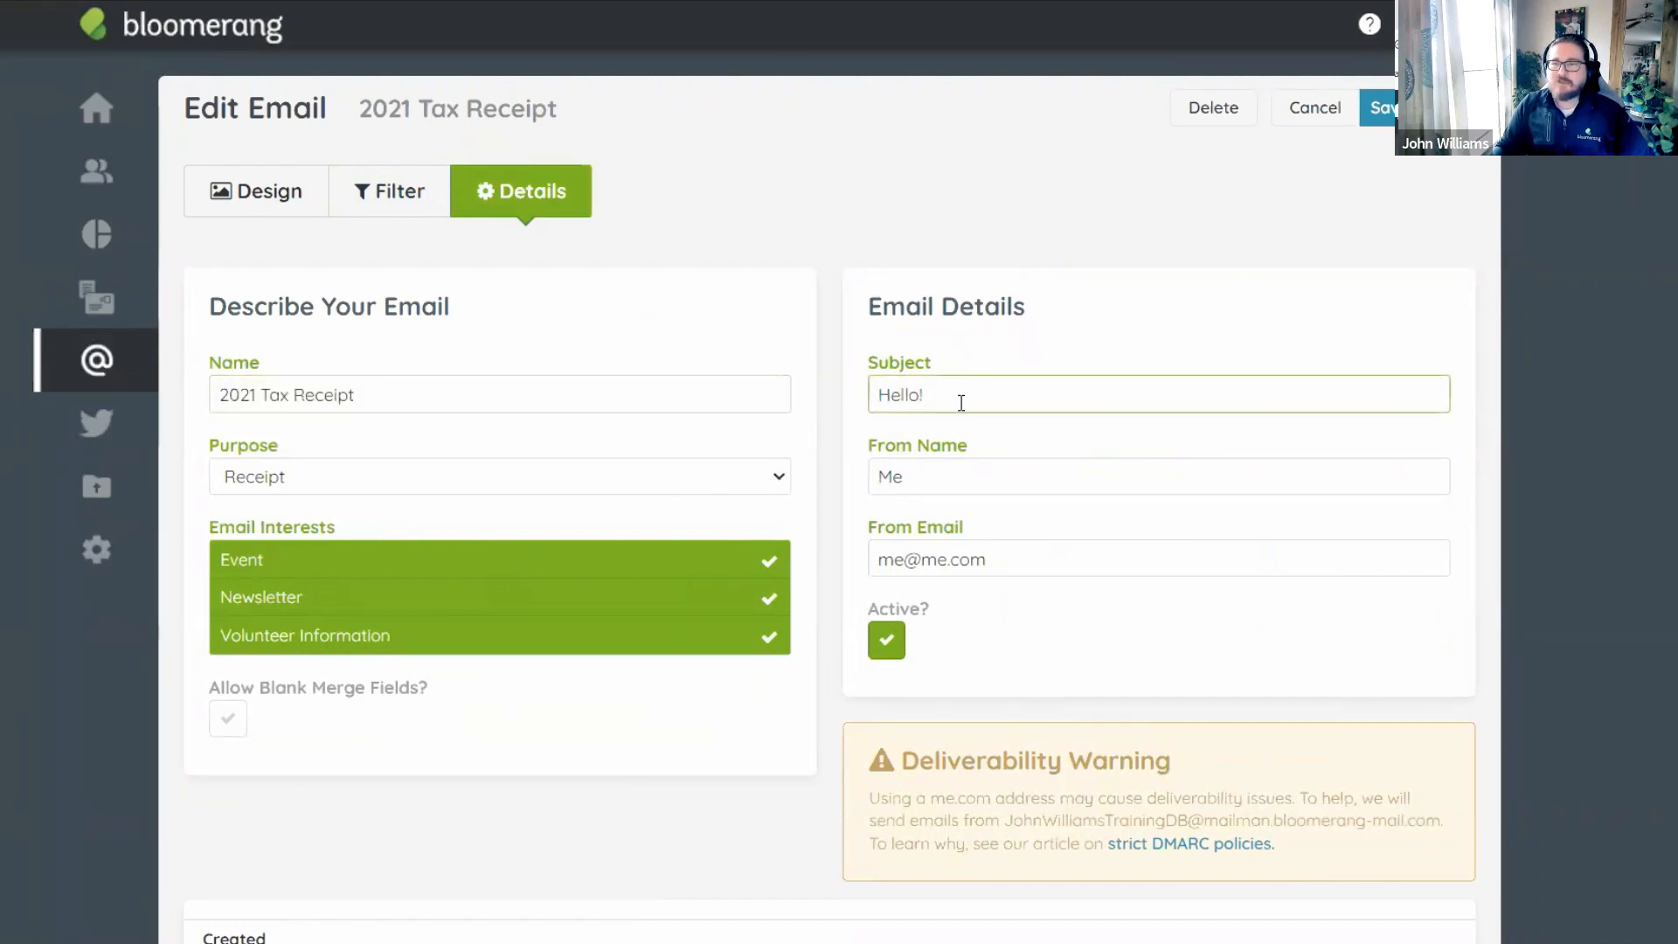
pyautogui.moveTo(962, 406); pyautogui.dragTo(854, 386)
pyautogui.click(1039, 343)
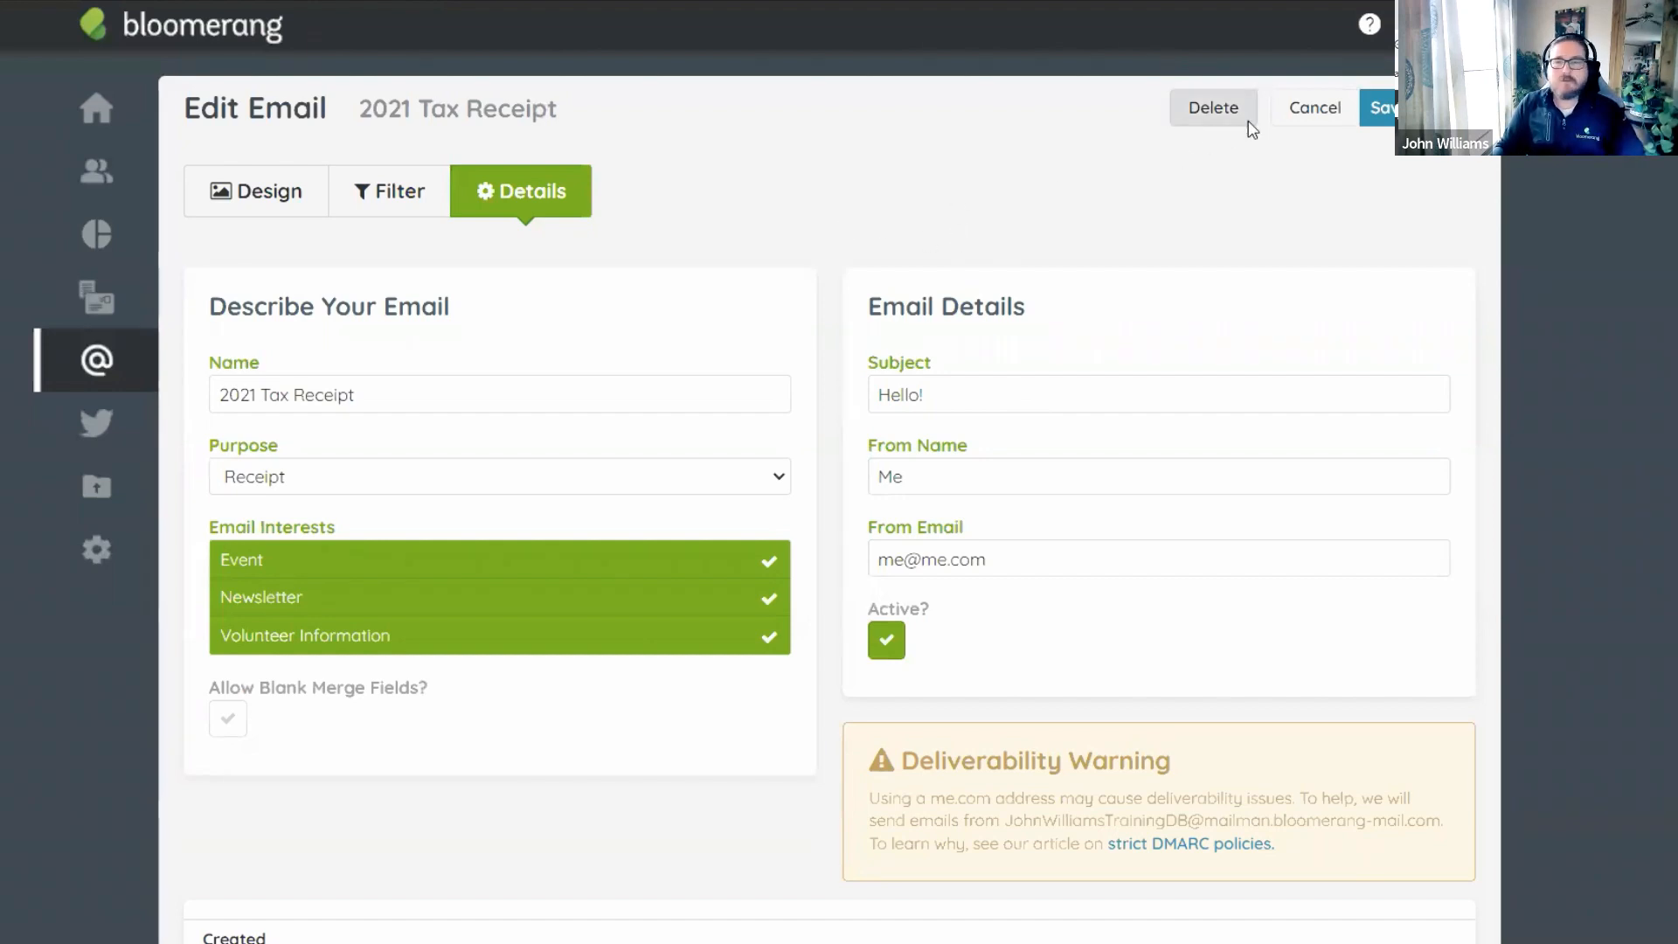
pyautogui.click(1315, 110)
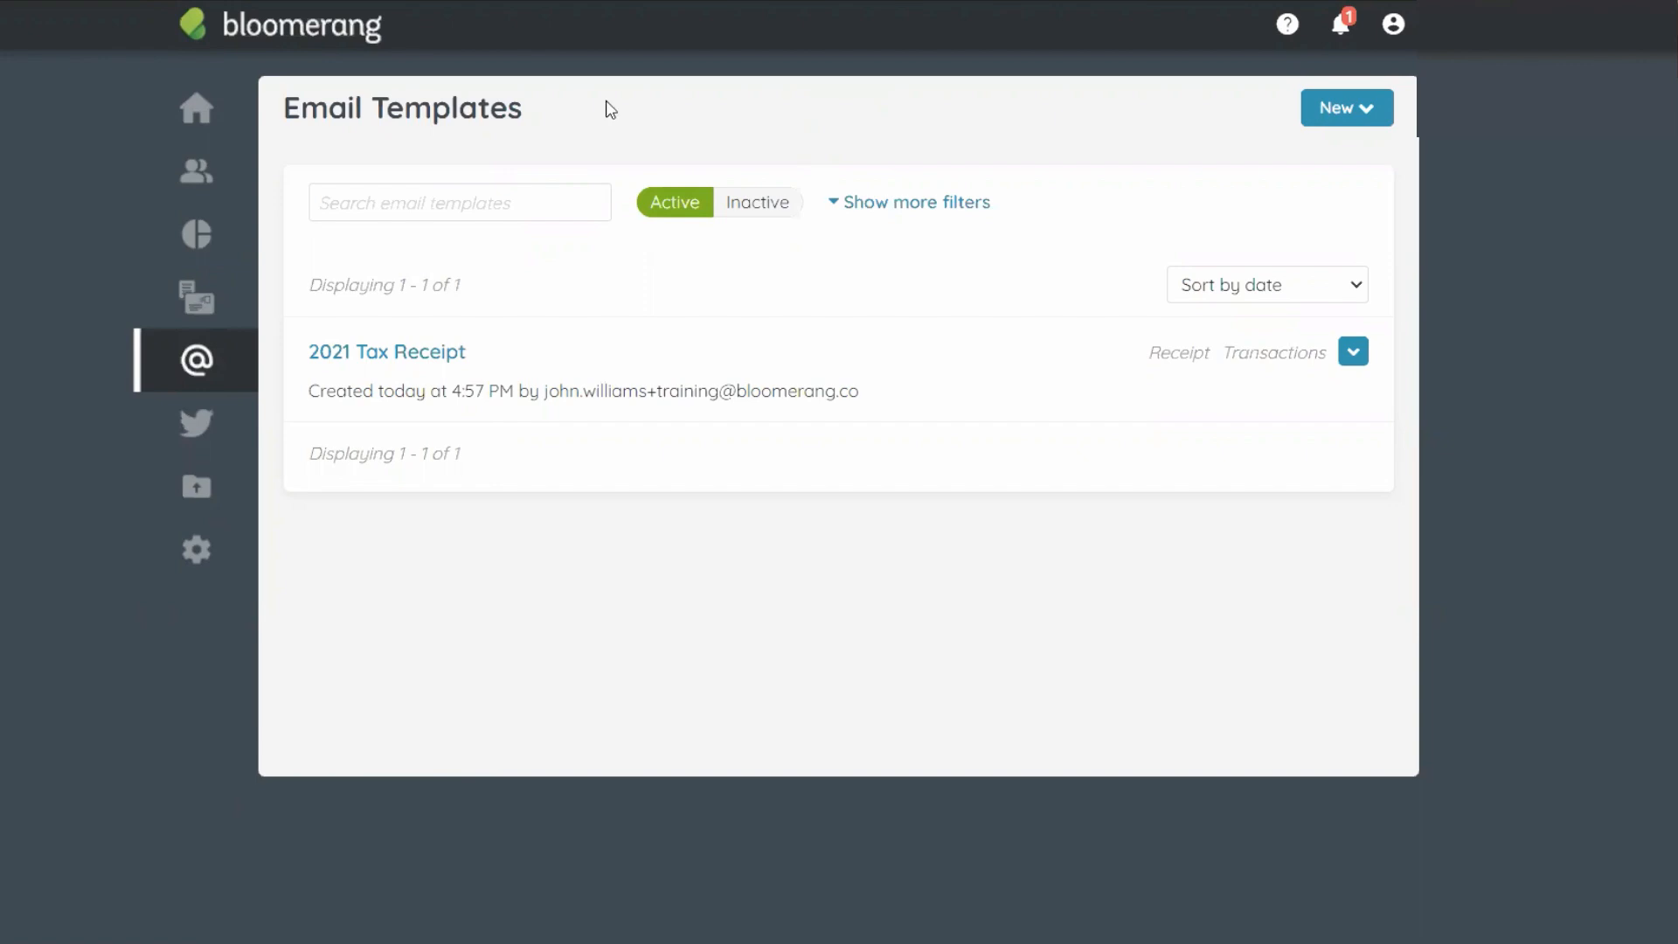
# From the Reports list, start a new report from a template and scroll to the Year-End Tax Report cards.
pyautogui.click(217, 243)
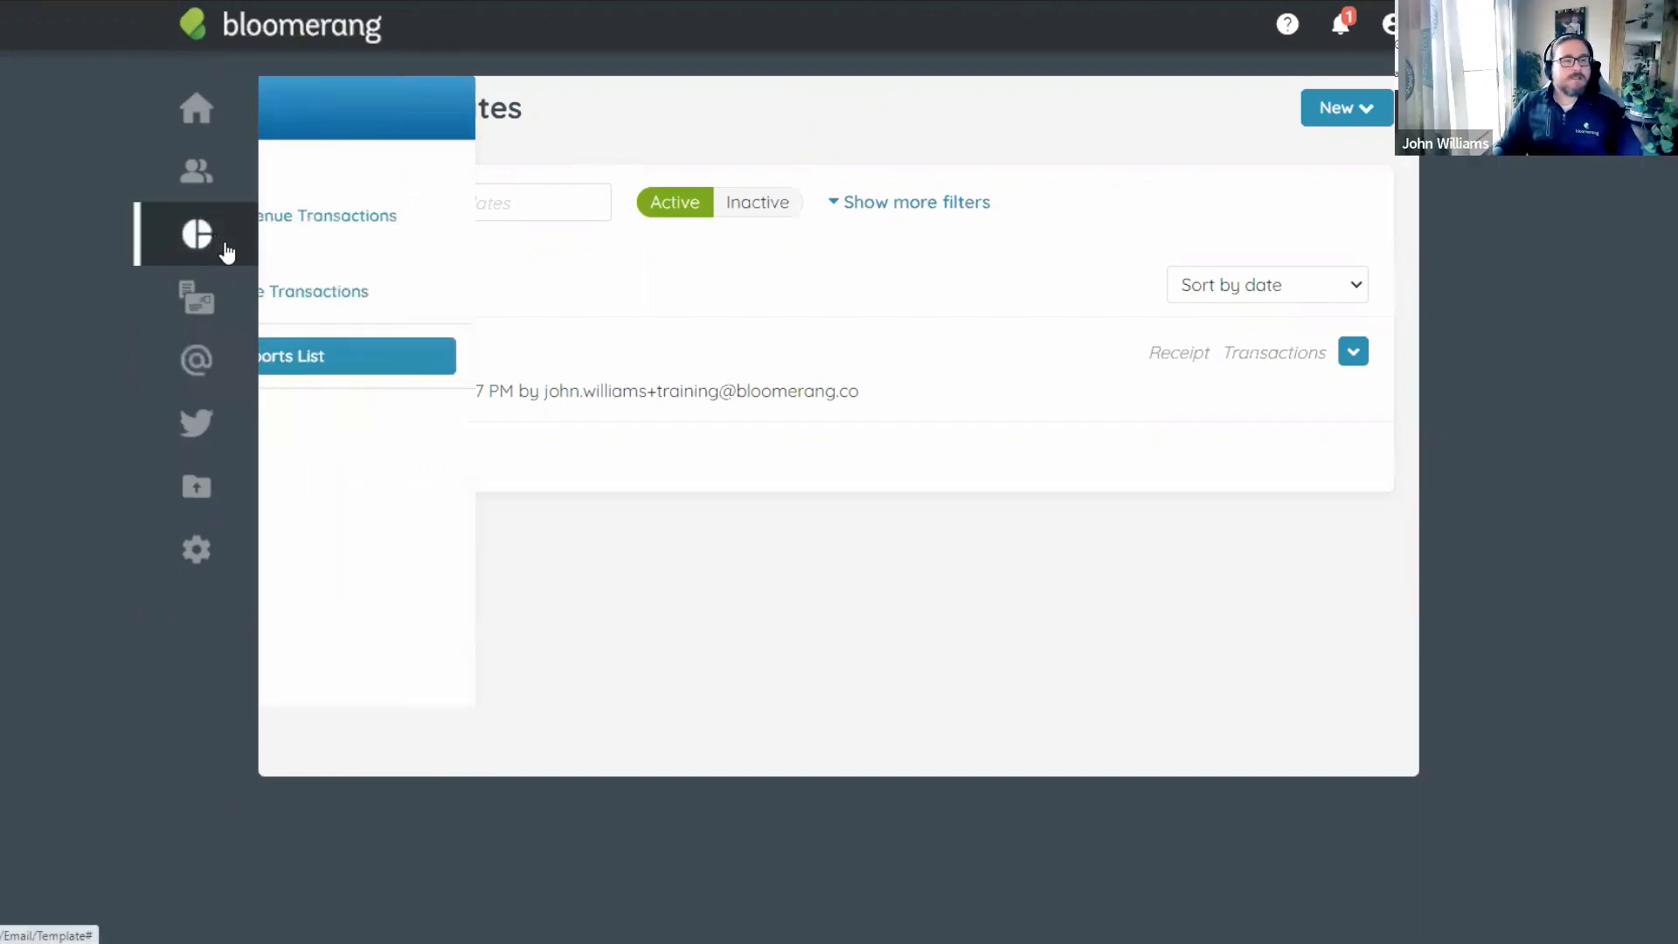
pyautogui.click(452, 359)
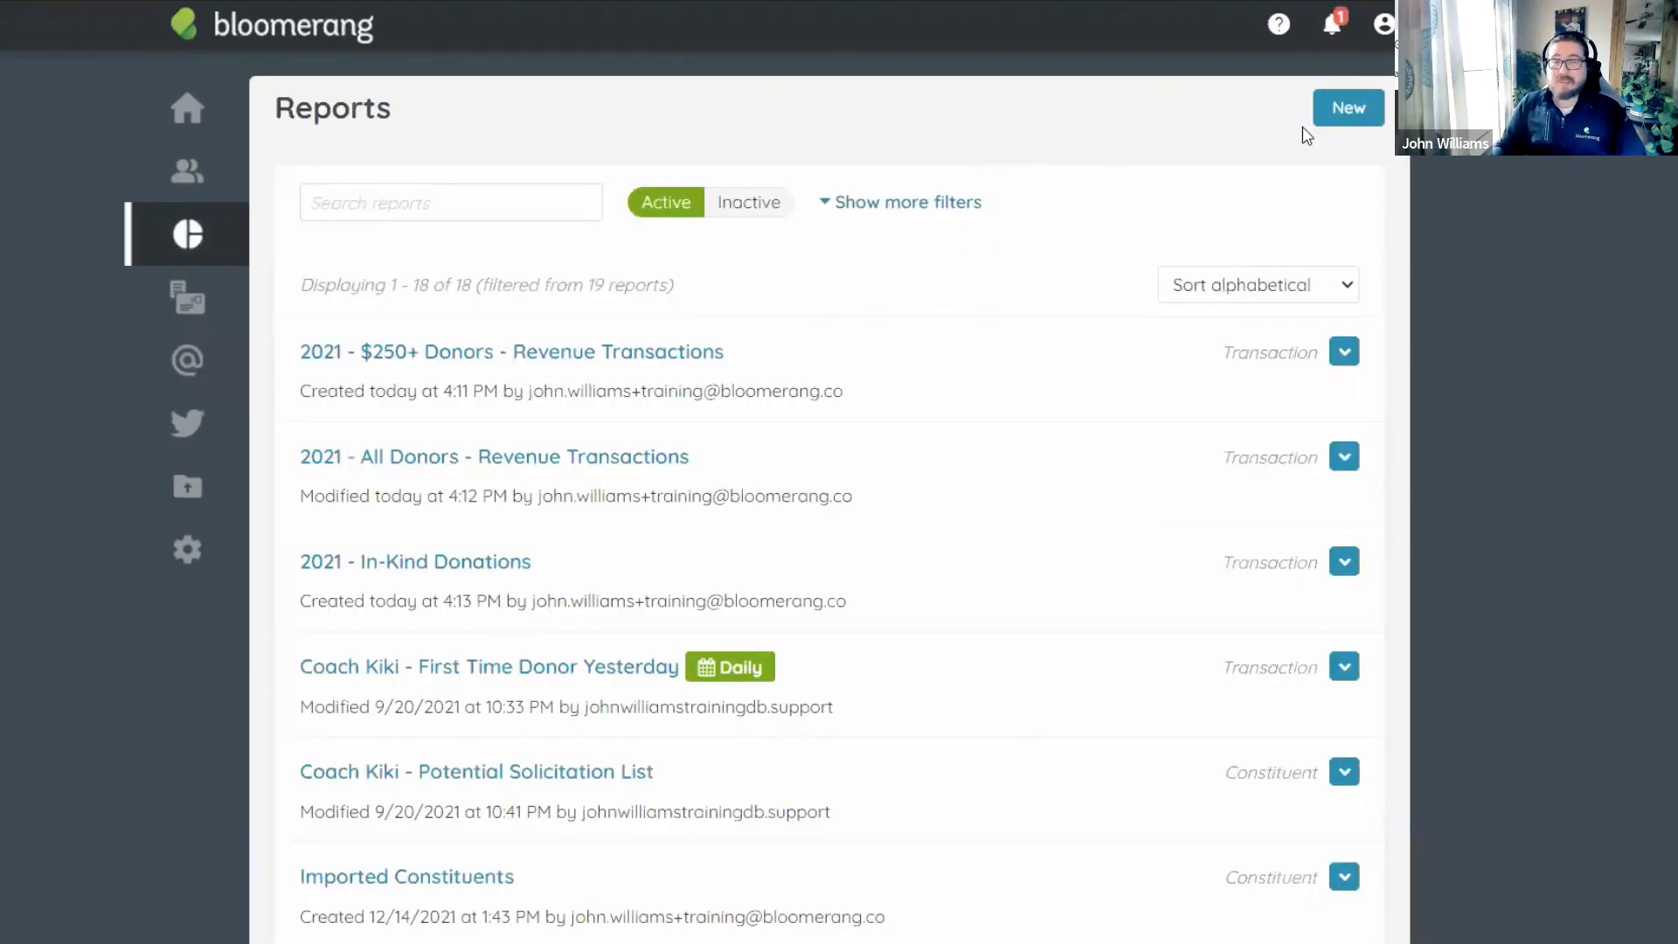
pyautogui.click(1347, 117)
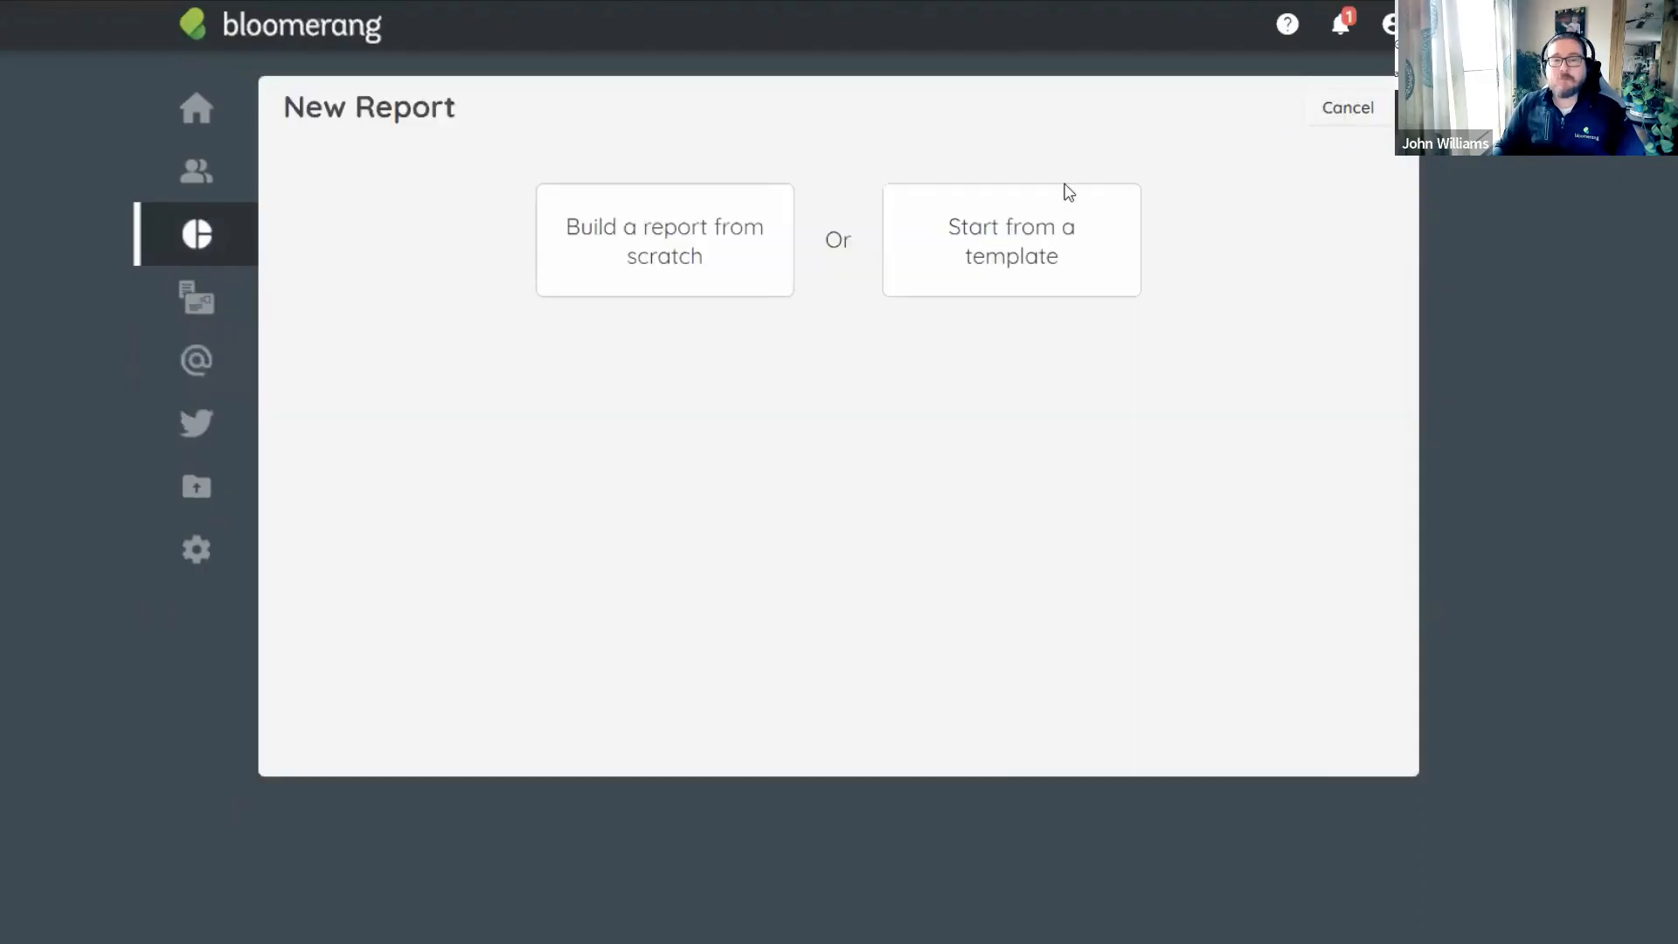
pyautogui.click(1012, 251)
pyautogui.scroll(-10, 878, 432)
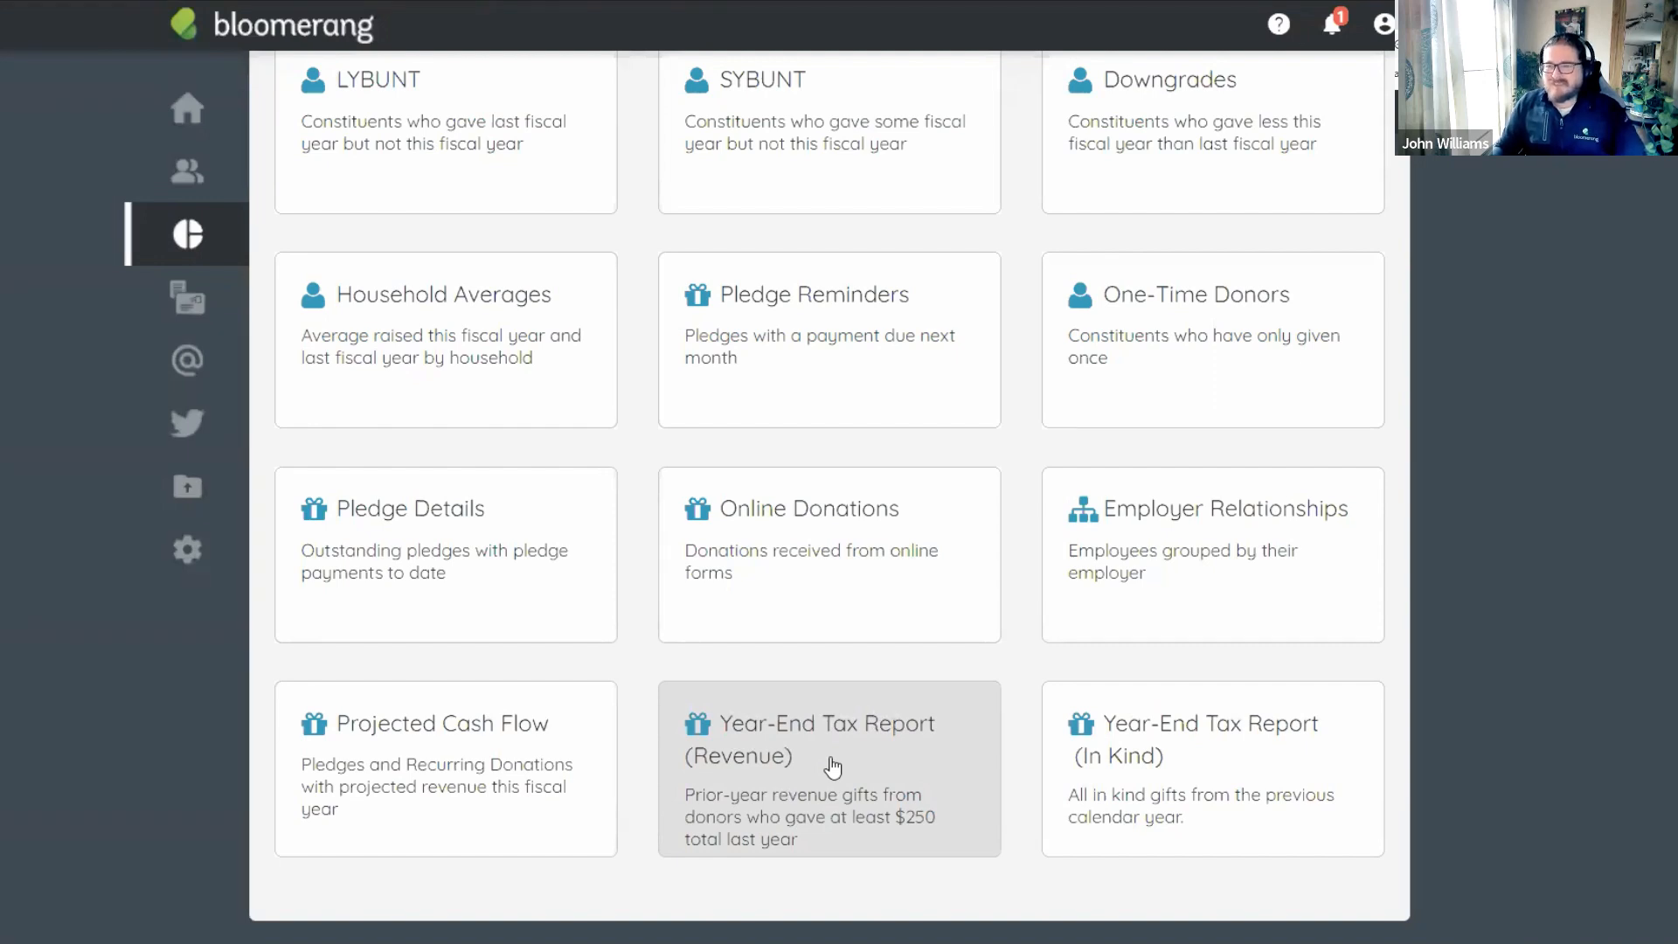
# Use the Year-End Tax Report (Revenue) template and remove its 'Has a Specific Constituent' filter, leaving 43 transactions.
pyautogui.click(832, 767)
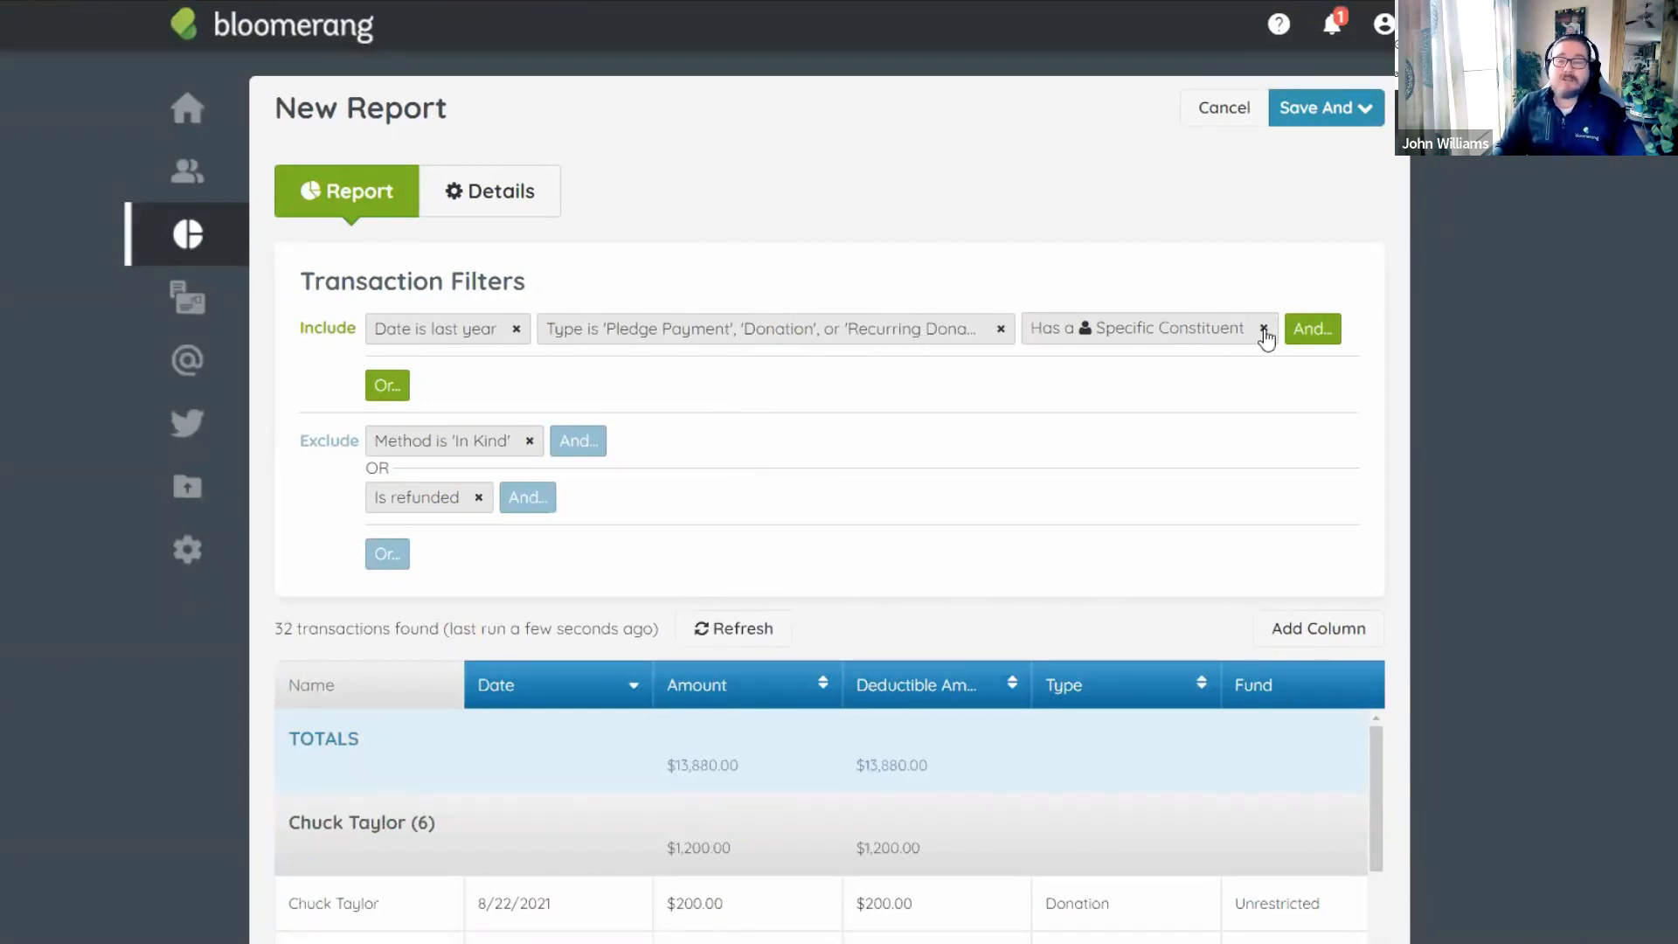
pyautogui.click(1186, 328)
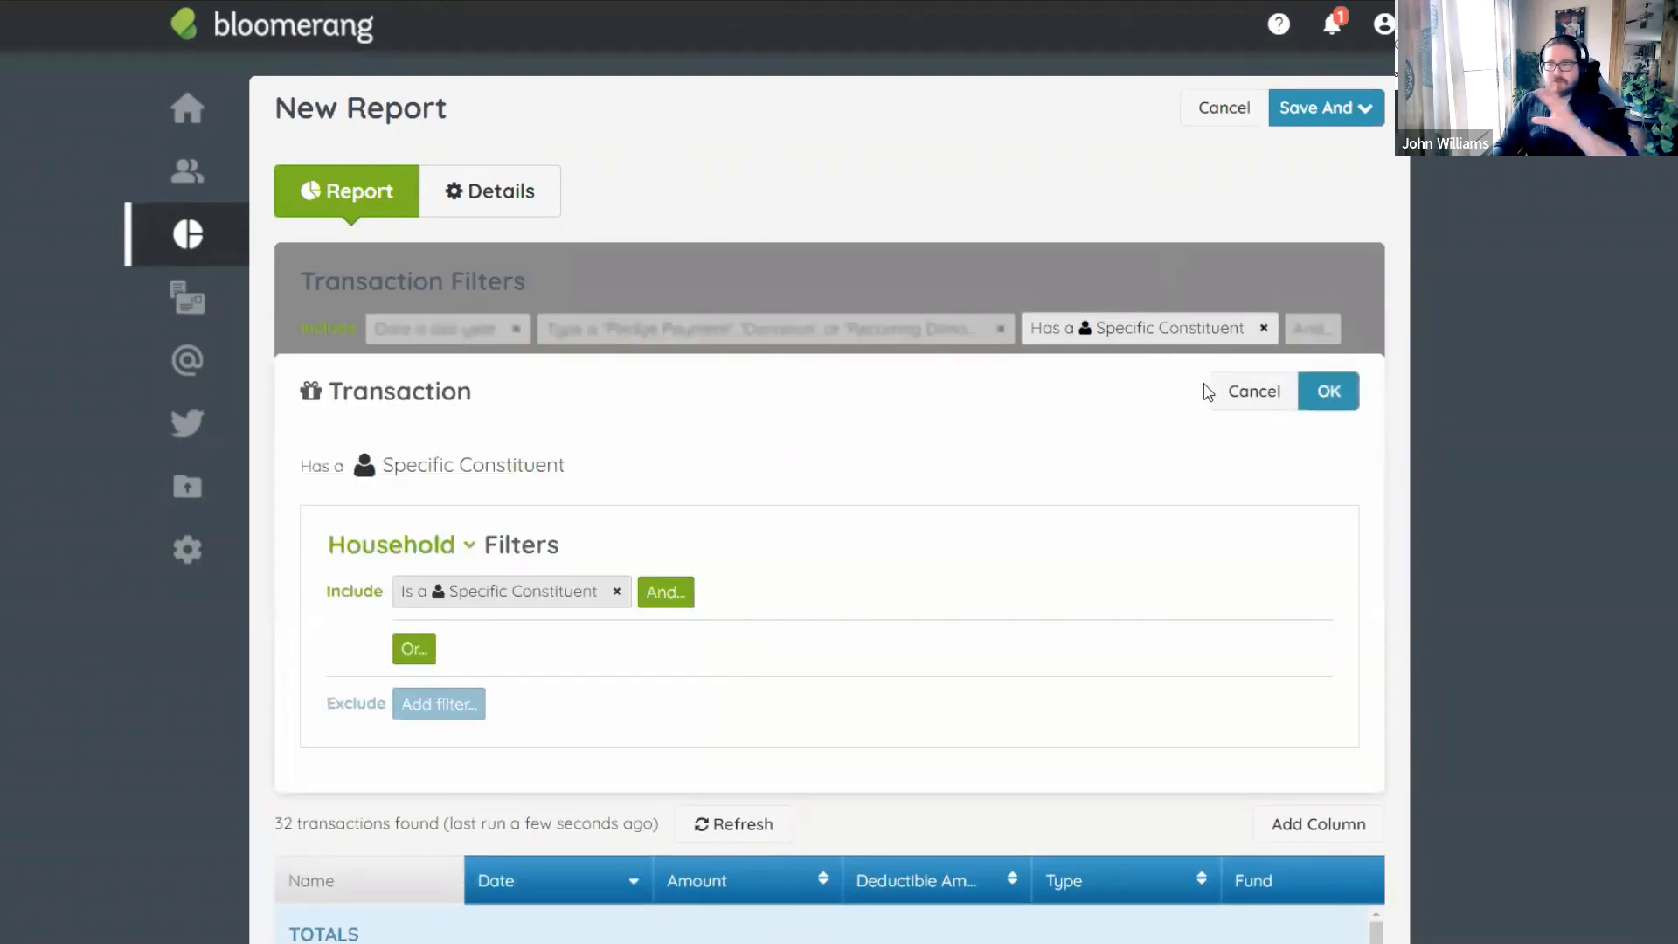
pyautogui.click(1251, 402)
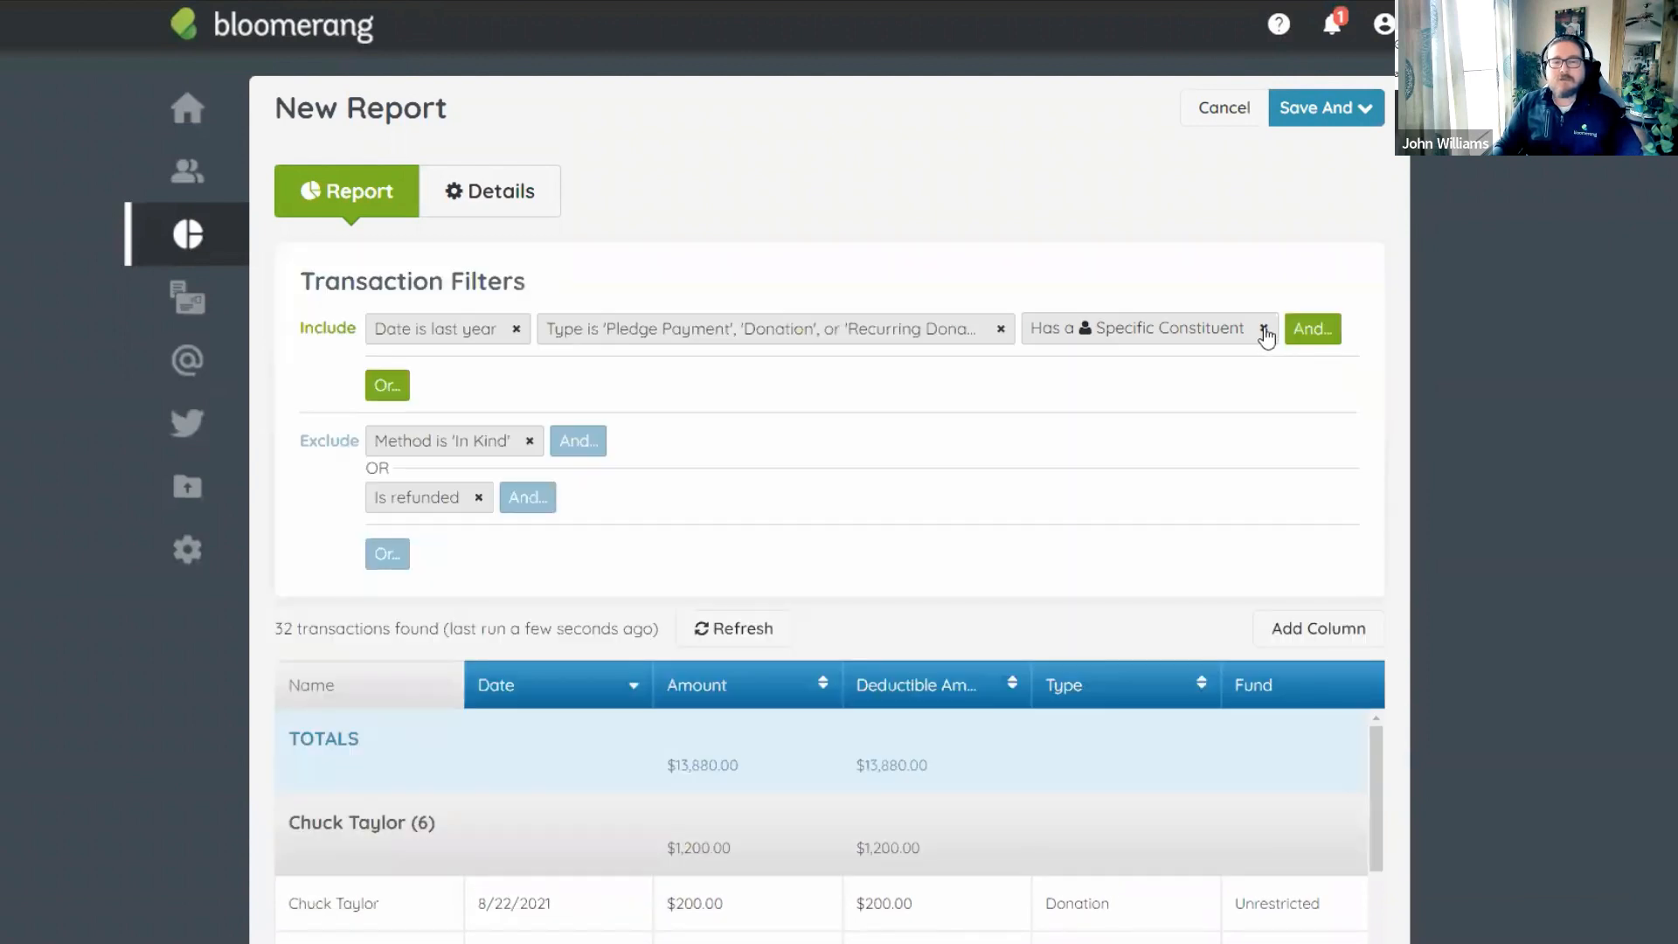
pyautogui.click(1264, 328)
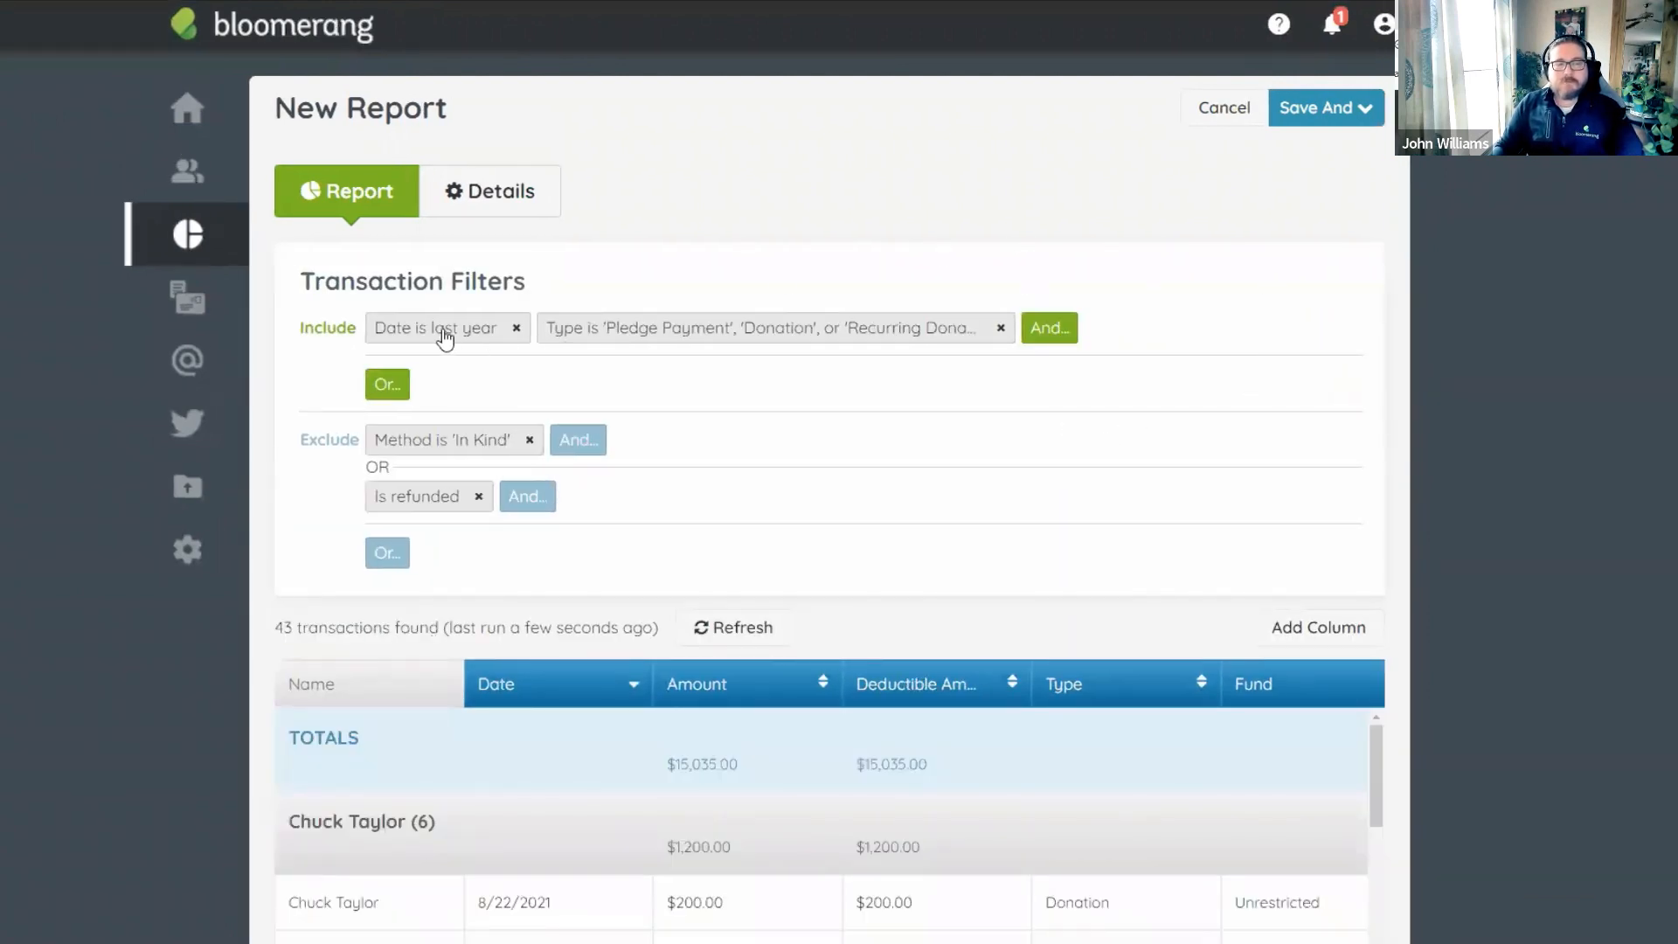
# Replace the Recurring Donation Payment, Donation and Pledge Payment types with Soft Credit in the report's Type filter.
pyautogui.click(797, 335)
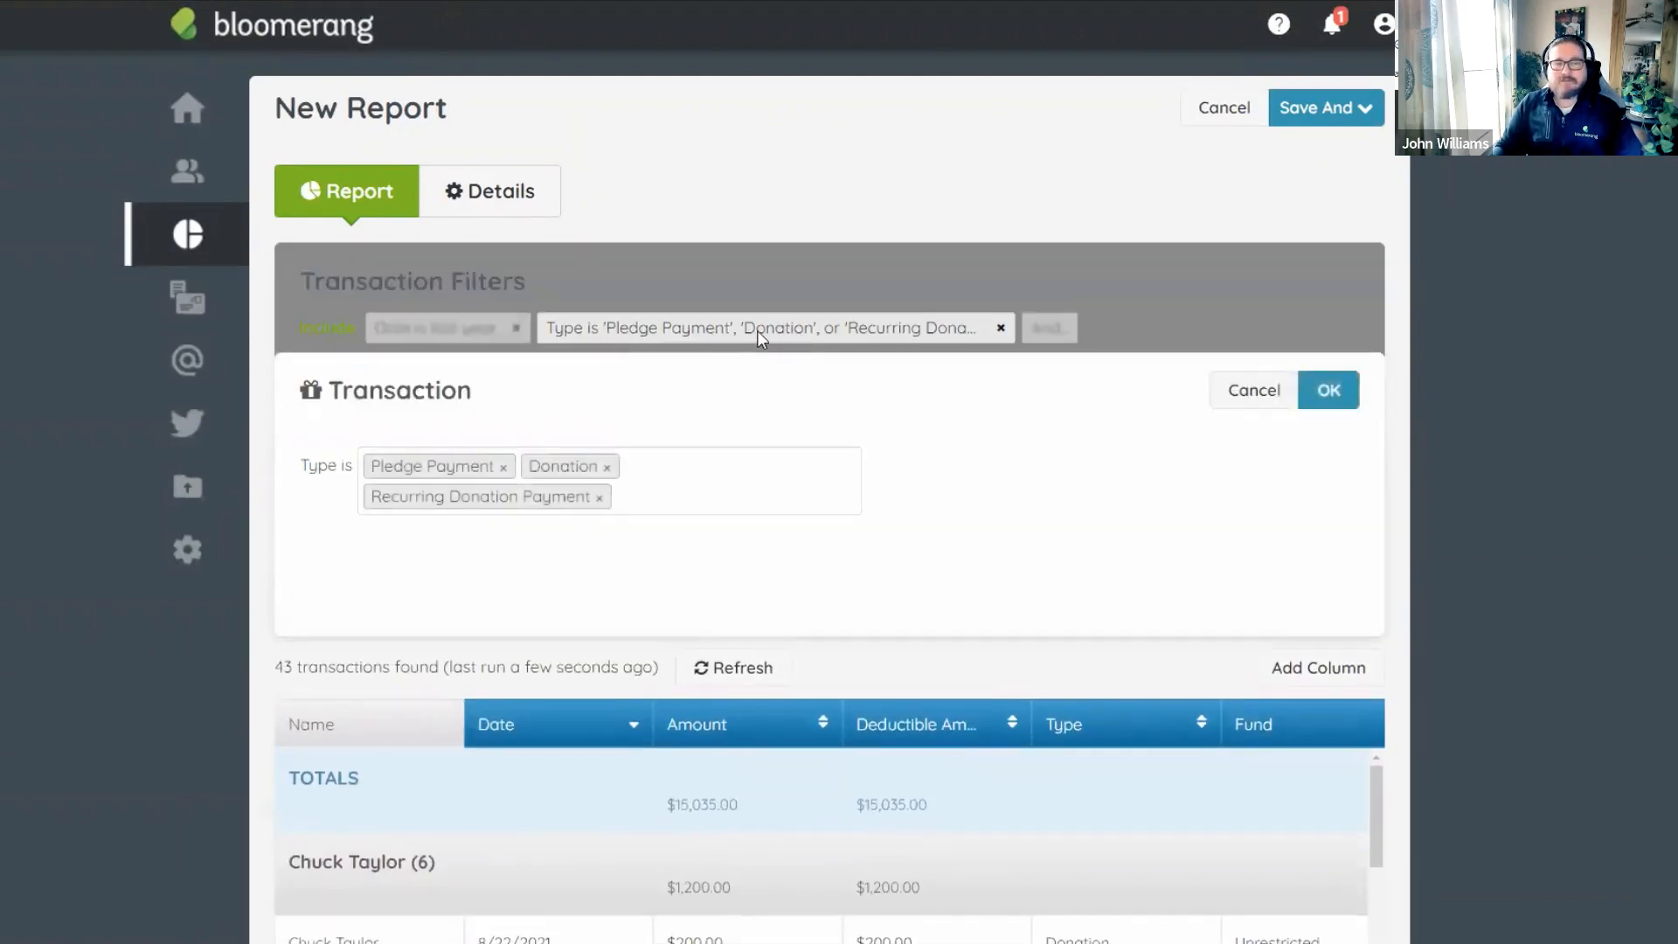
pyautogui.click(599, 500)
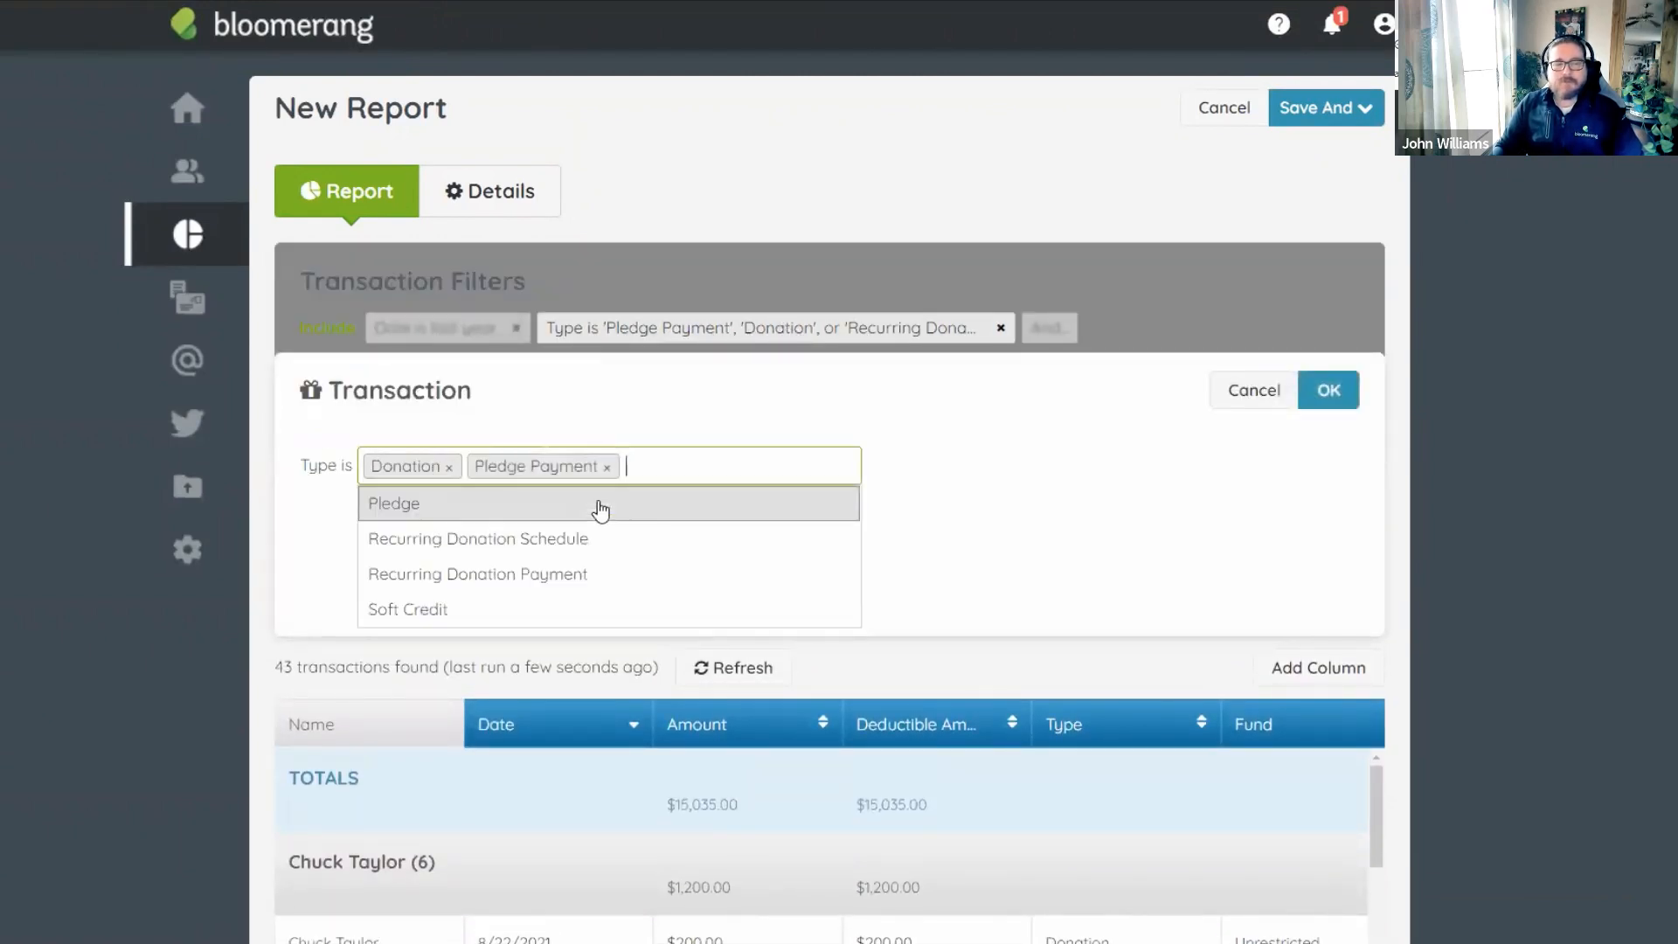
pyautogui.click(449, 467)
pyautogui.click(504, 468)
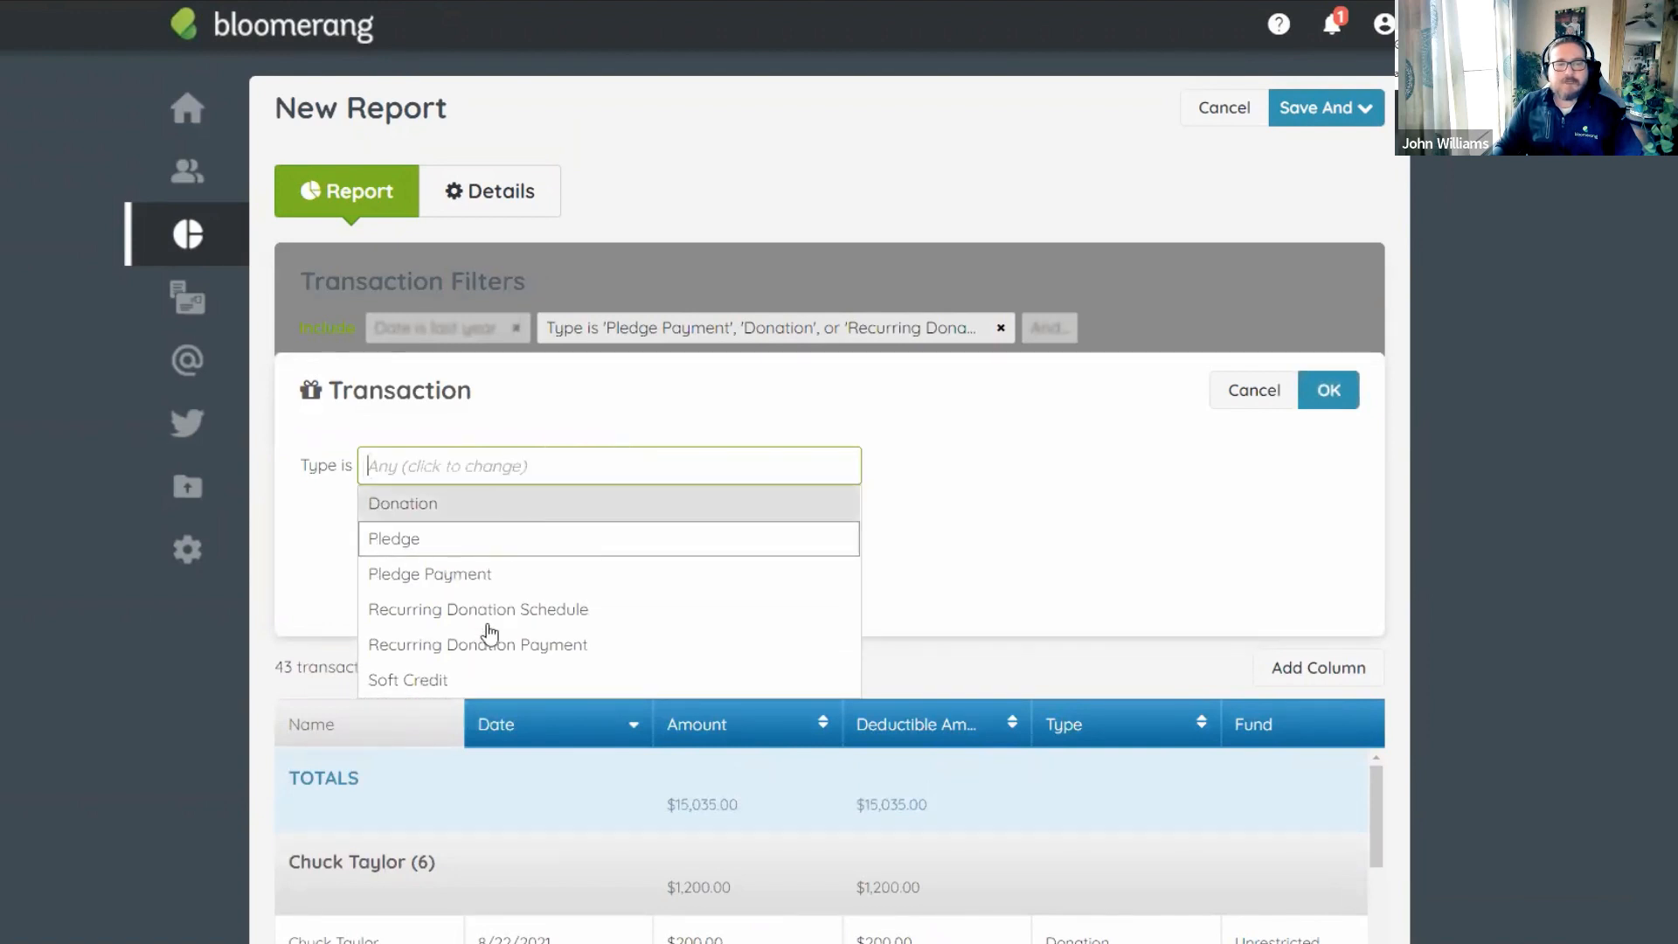
pyautogui.click(454, 680)
pyautogui.click(1041, 503)
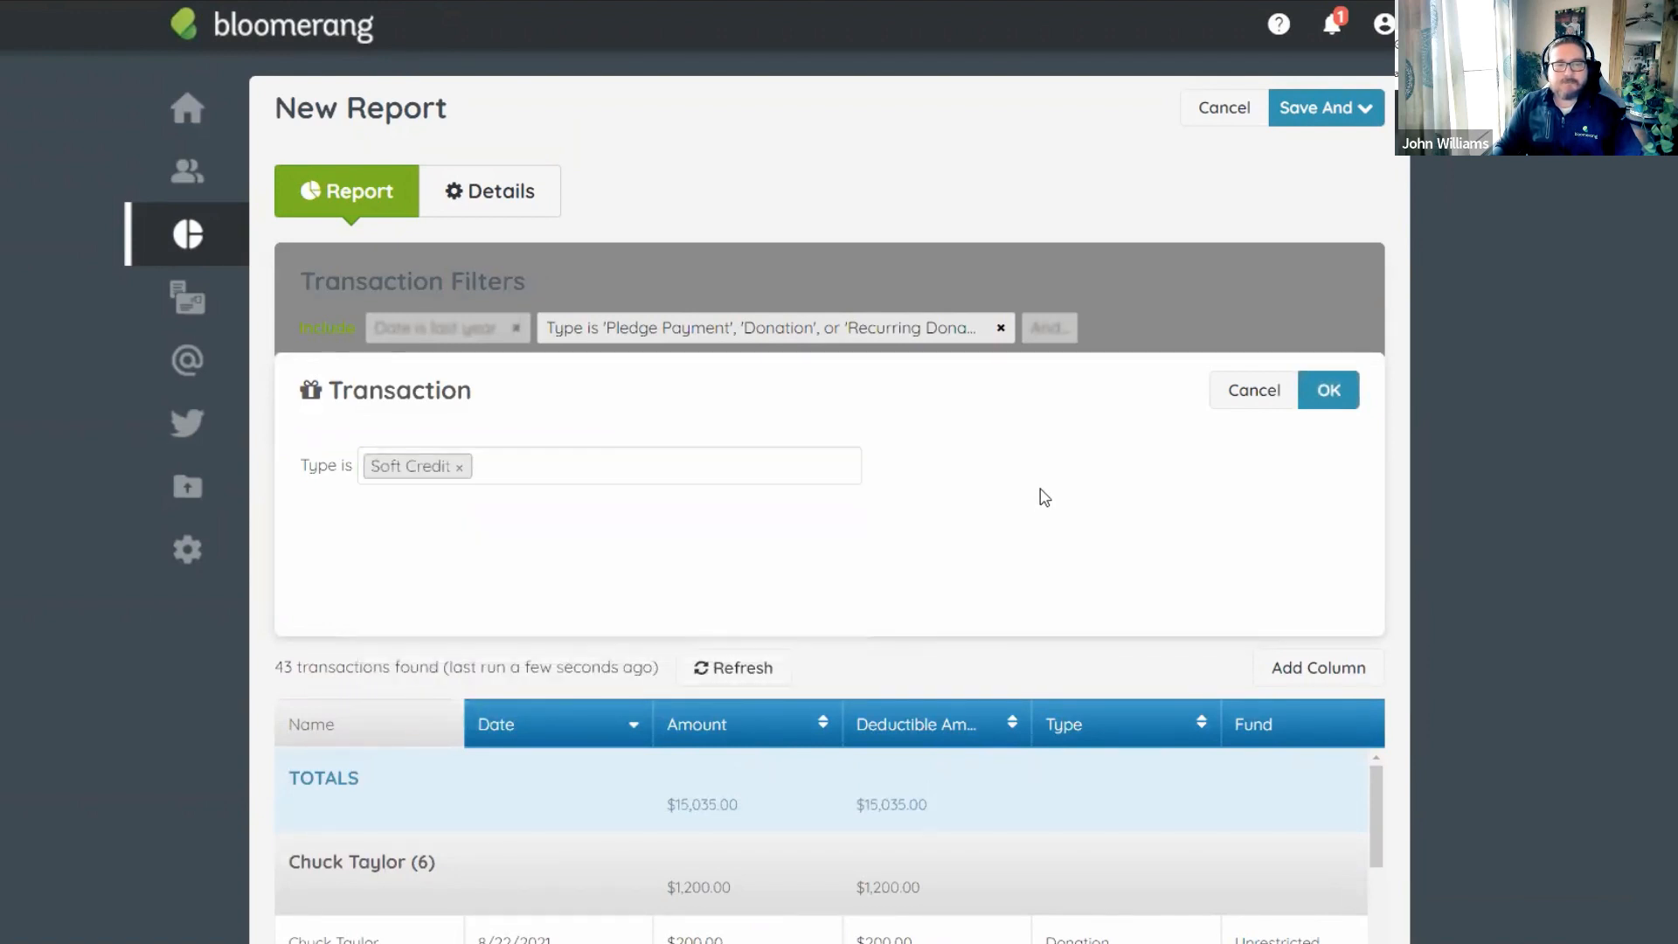
pyautogui.click(1328, 387)
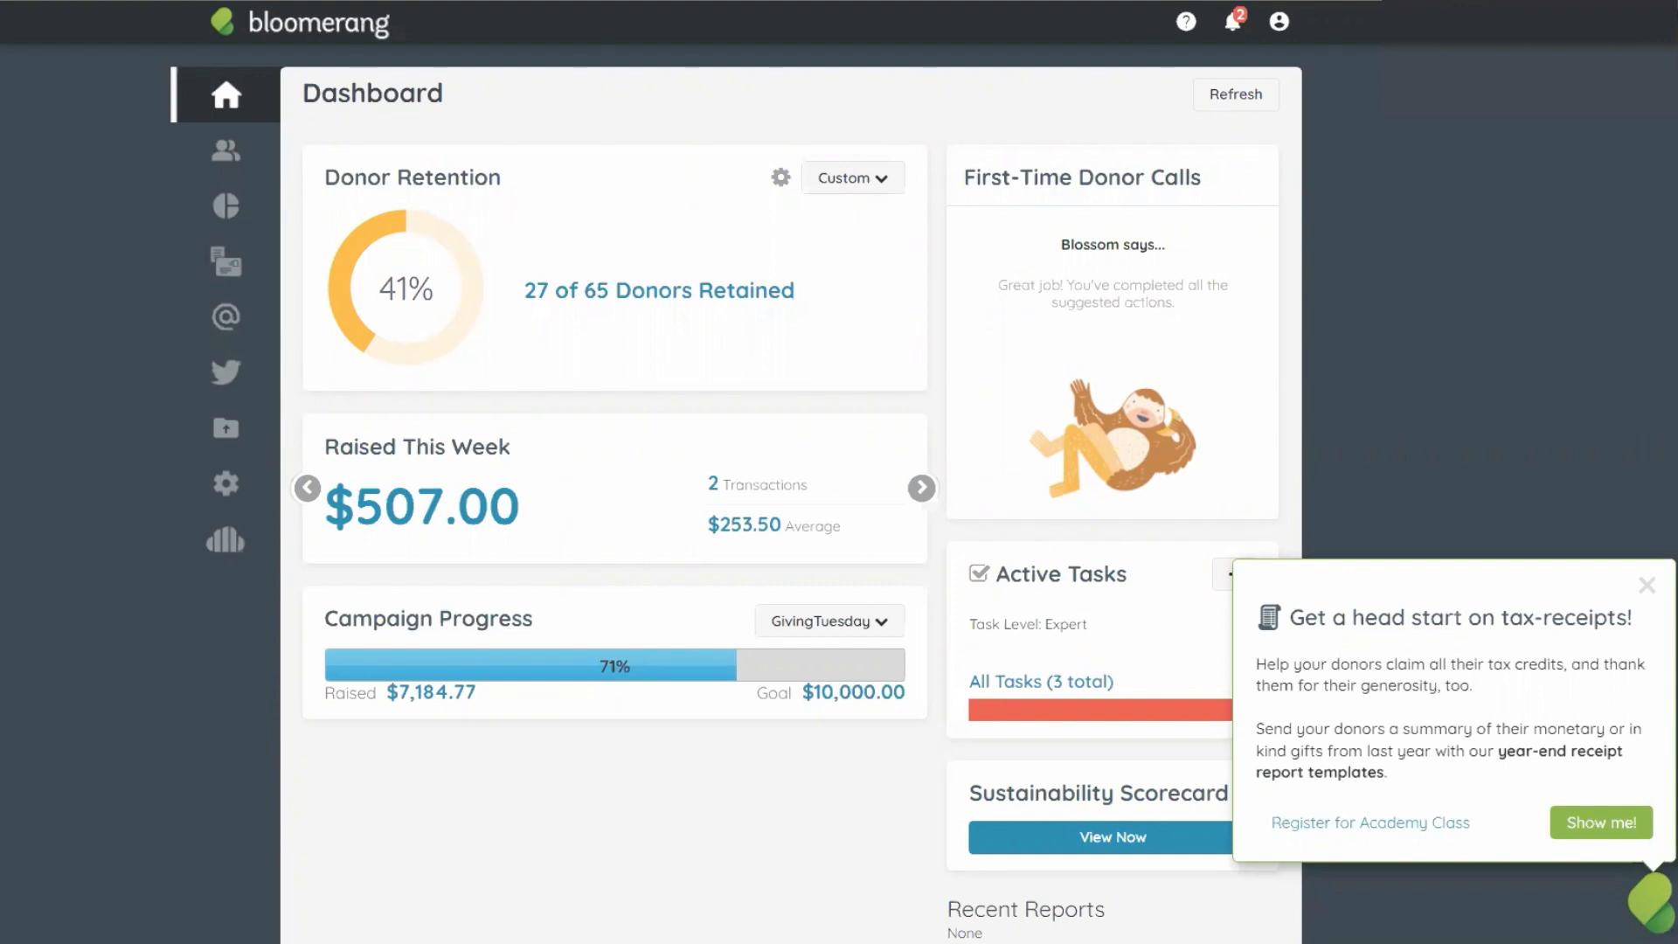
# Close the tax-receipts tip and open the Resource Center's Year-End Receipting guides.
pyautogui.click(1647, 585)
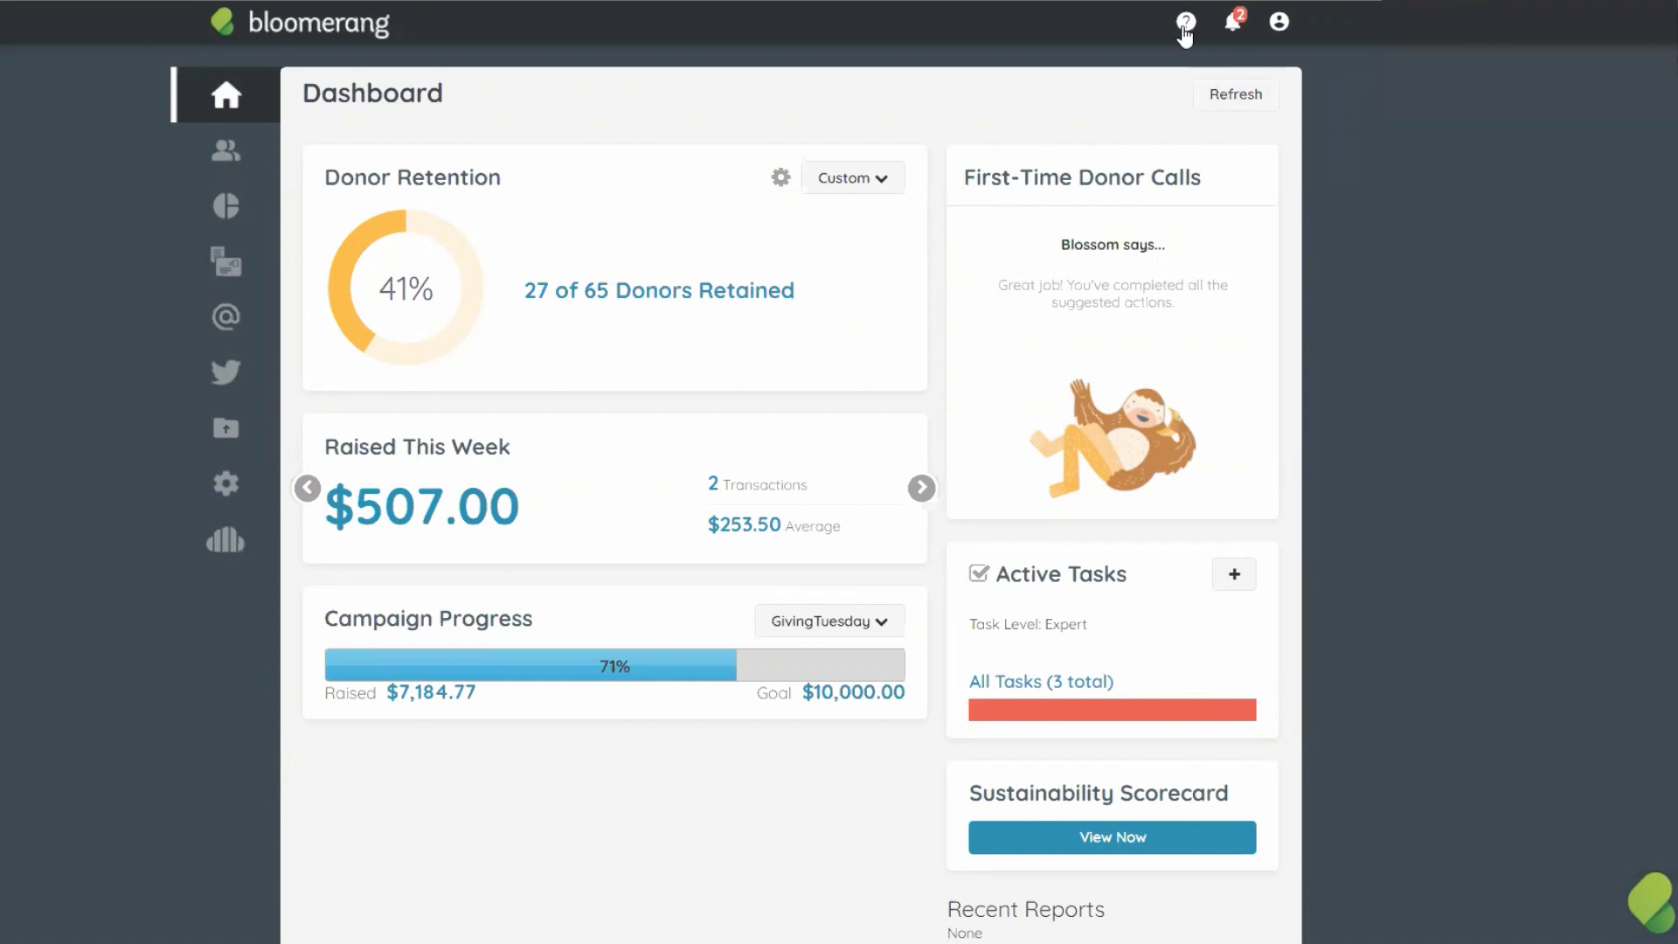
pyautogui.click(1185, 27)
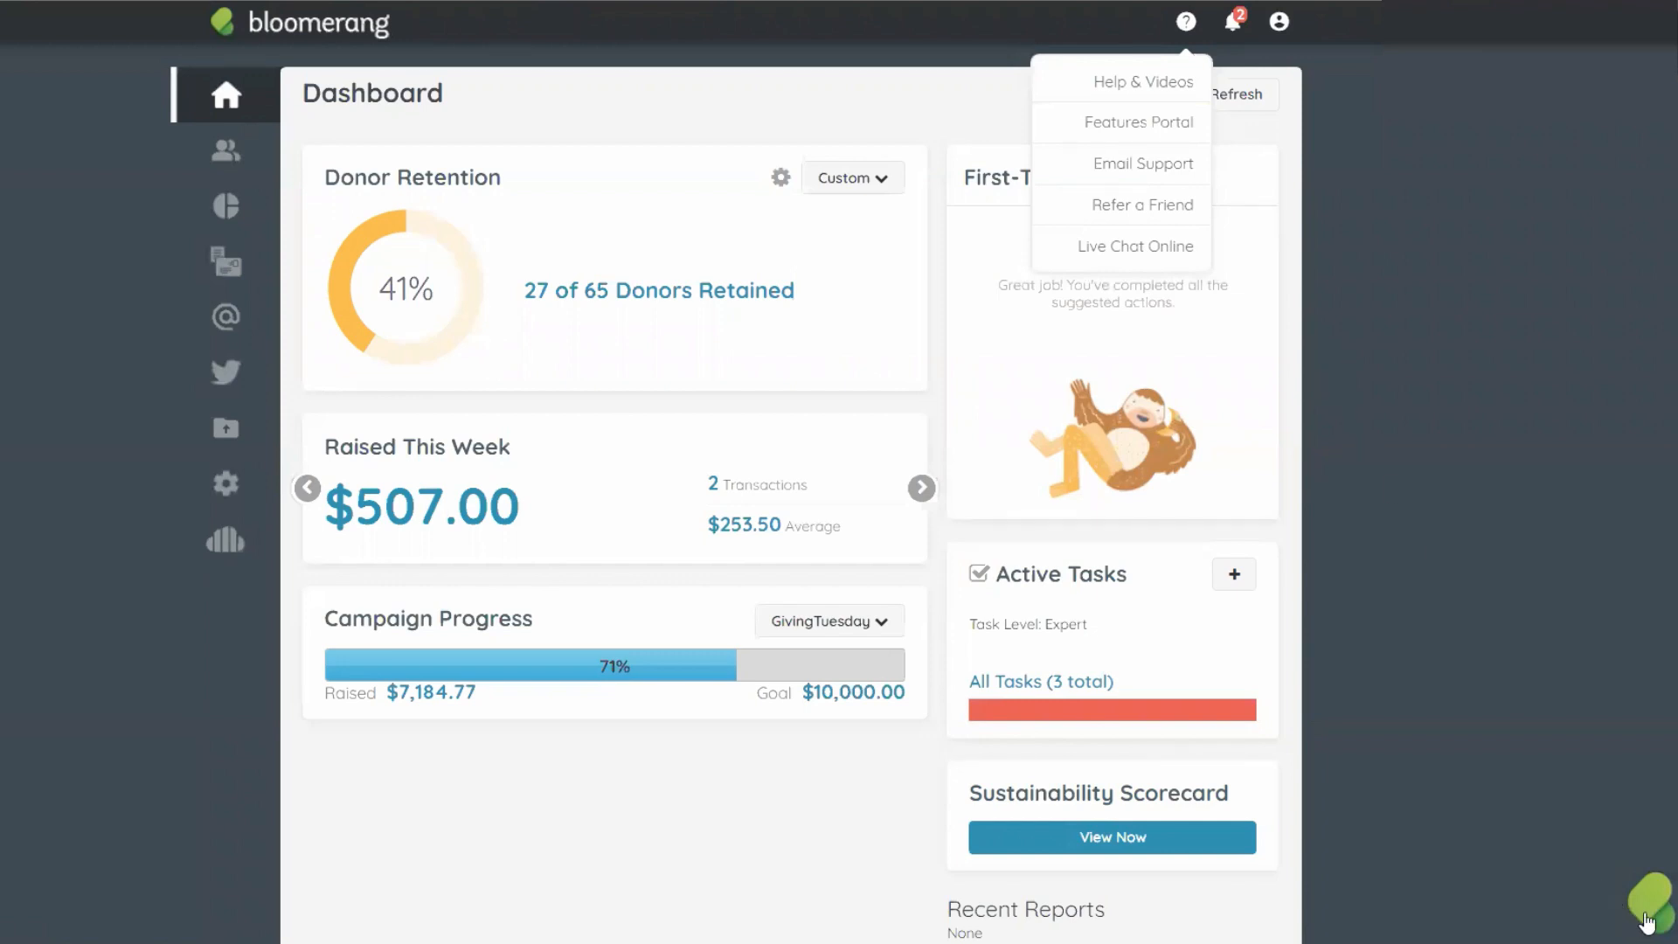
pyautogui.click(1647, 920)
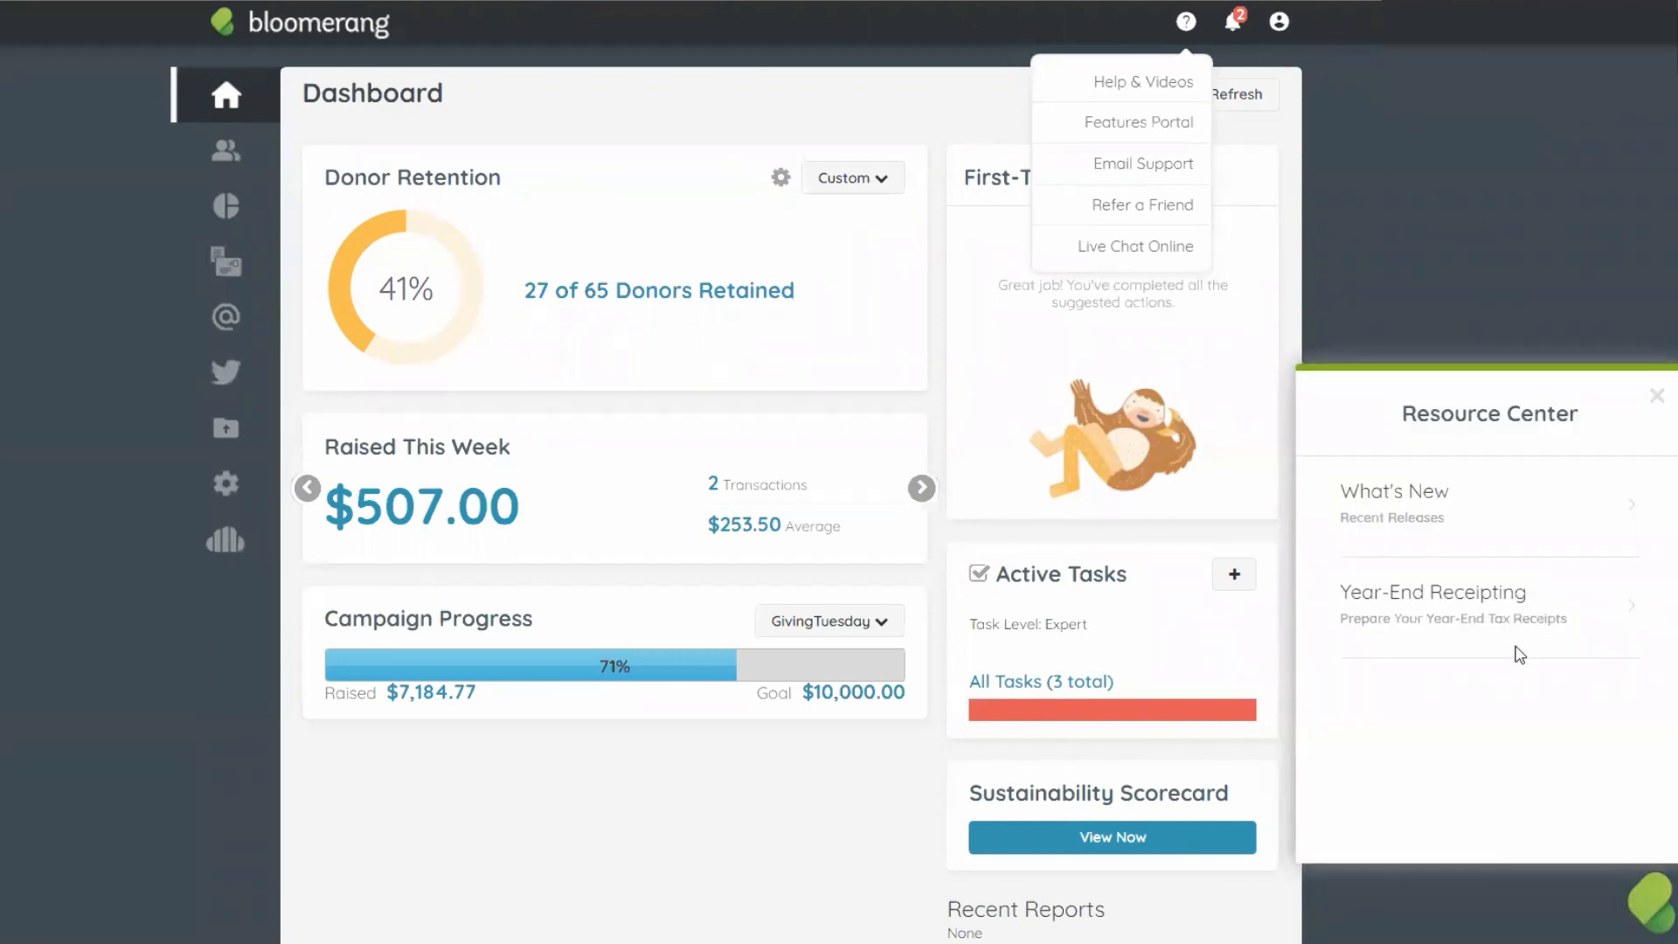
pyautogui.click(1513, 615)
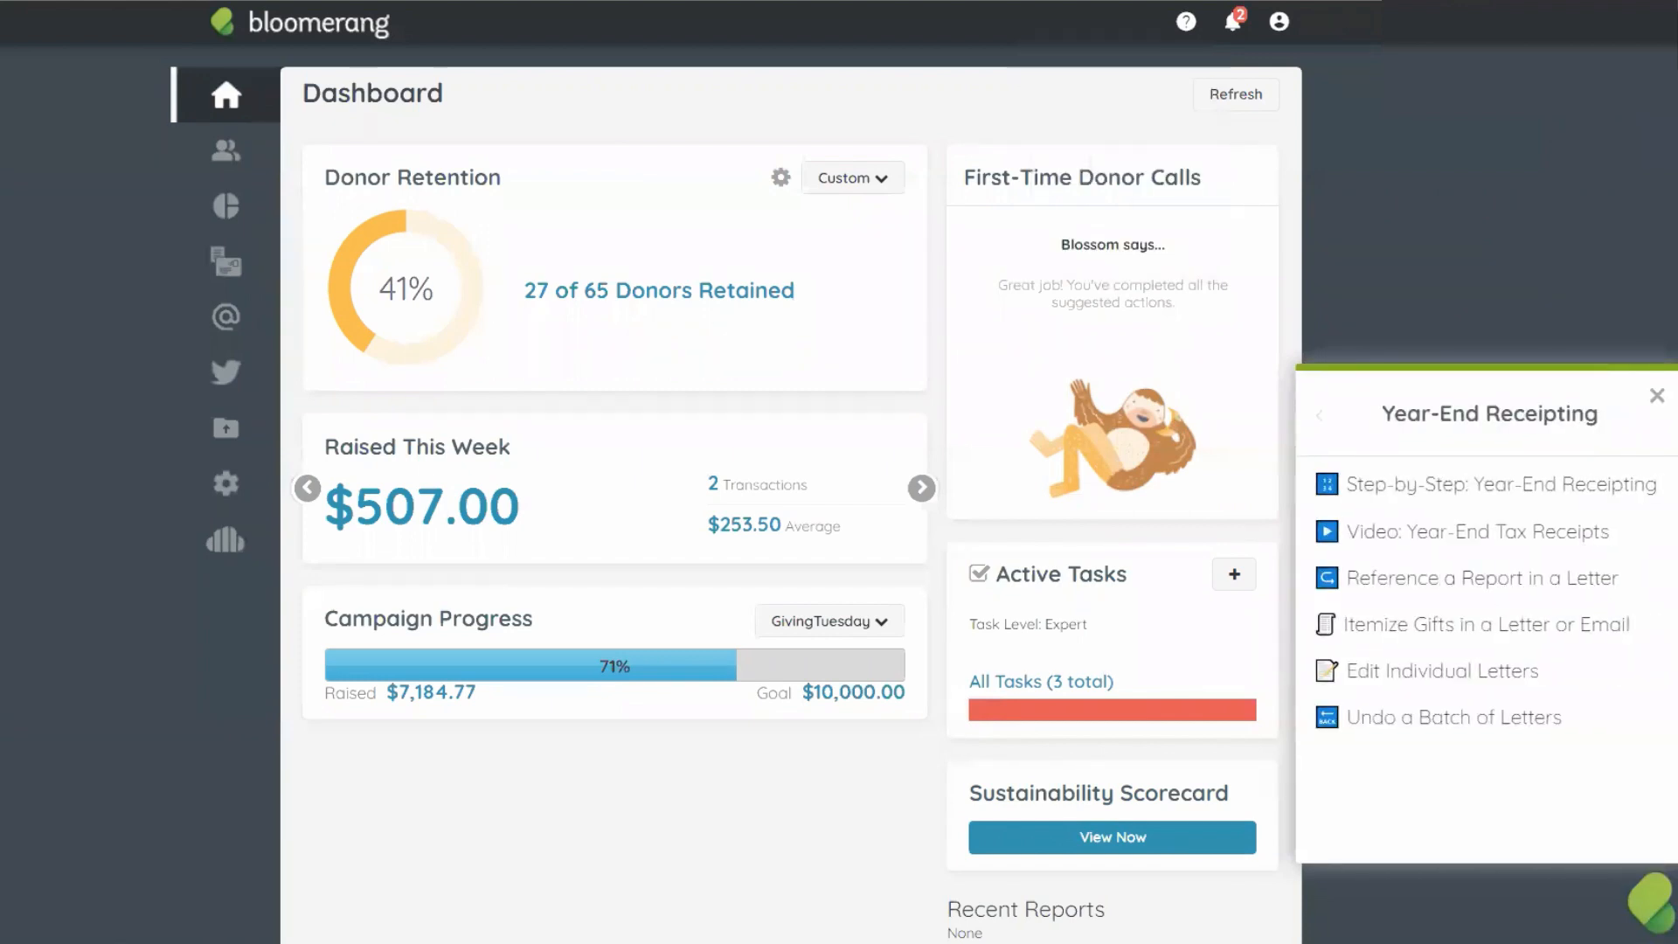